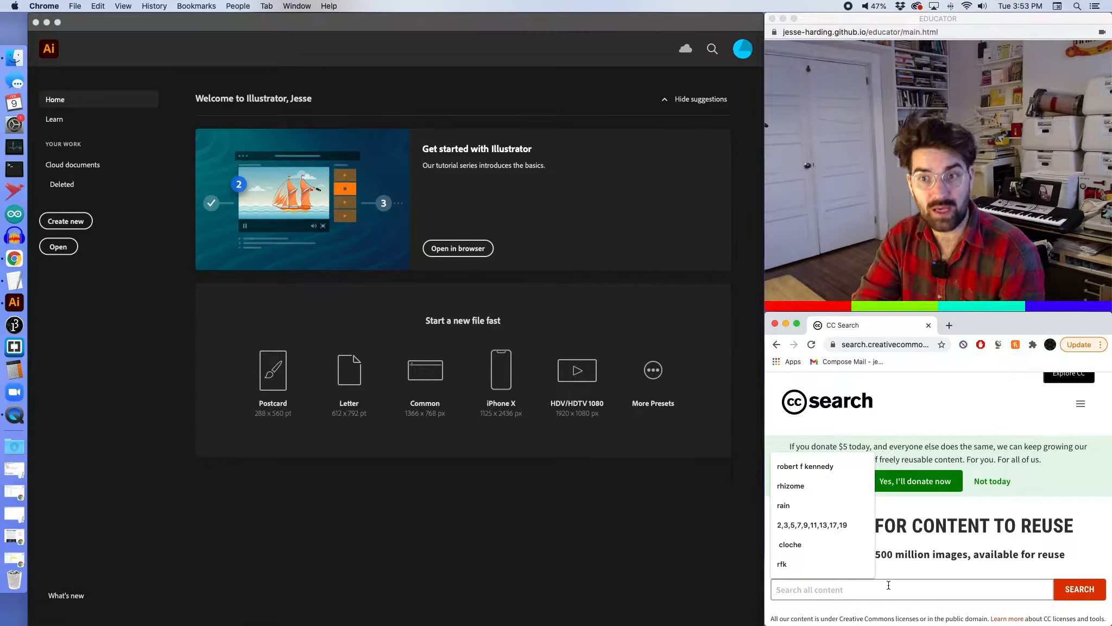
Search the Creative Commons image library for "goat" and open the photo of two white mountain goats standing on a rock.
{"action": "type", "text": "goat"}
{"action": "key", "text": "Return"}
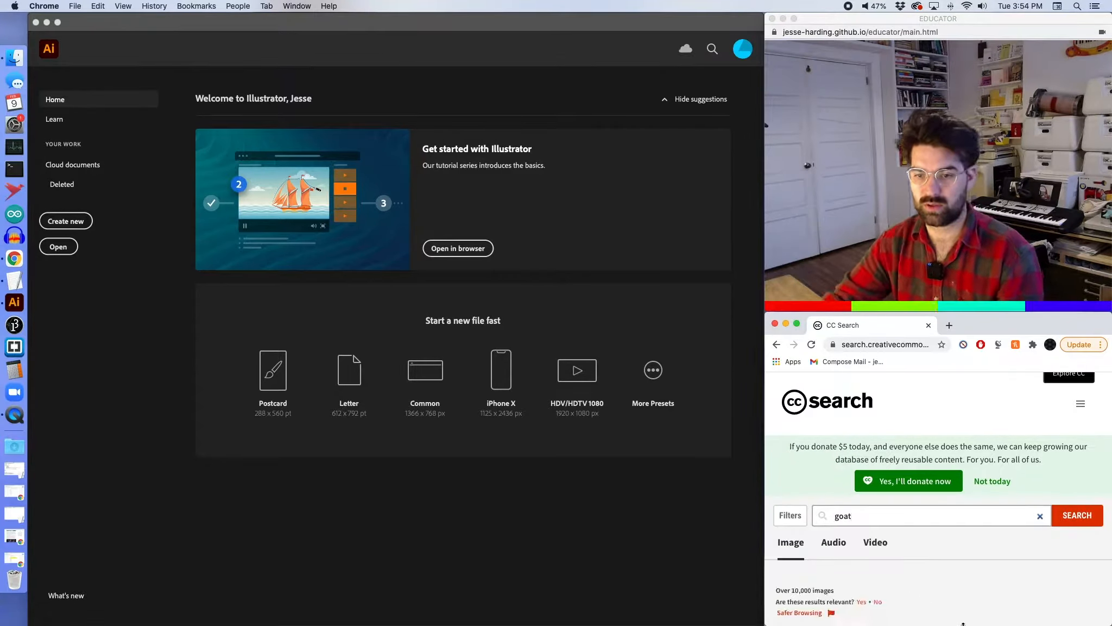
{"action": "scroll", "coordinate": [963, 613], "scroll_direction": "down", "scroll_amount": 10}
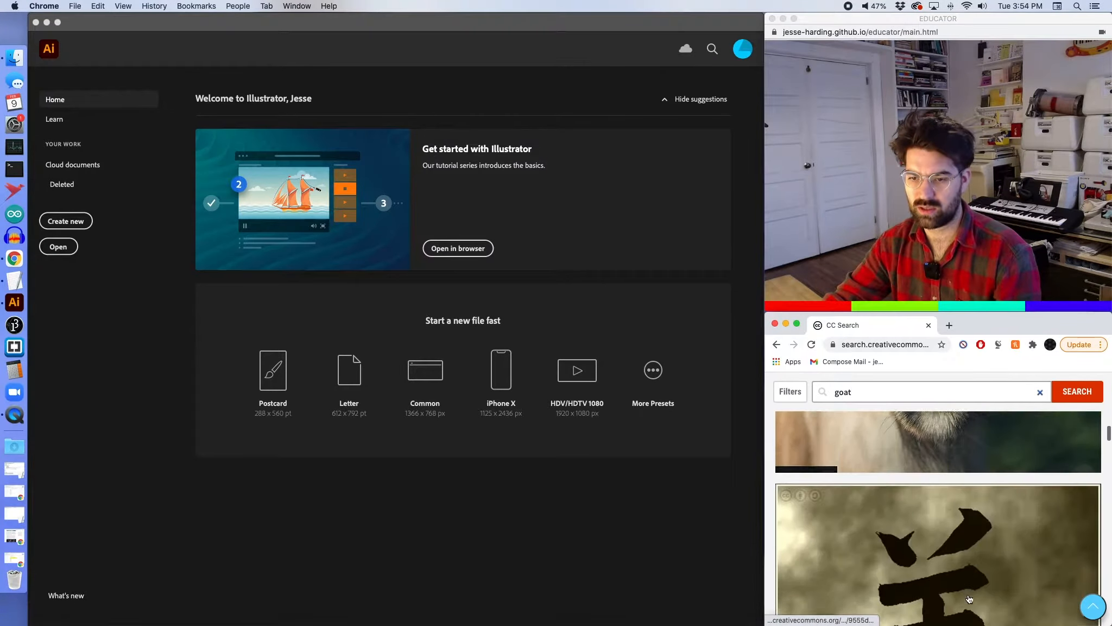
{"action": "scroll", "coordinate": [968, 599], "scroll_direction": "down", "scroll_amount": 10}
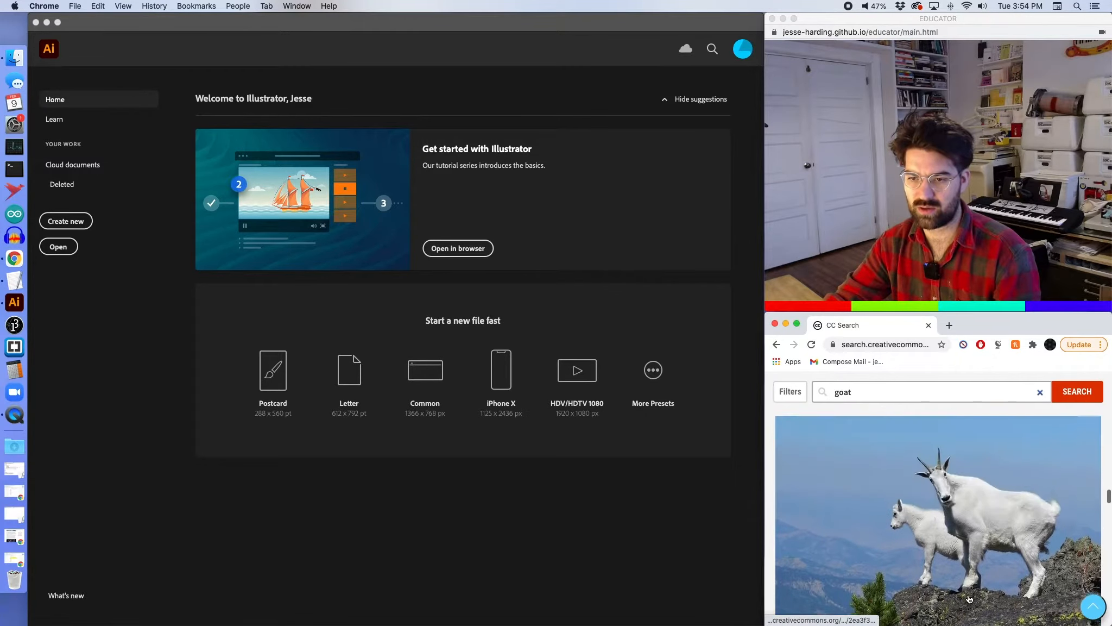
{"action": "right_click", "coordinate": [942, 494]}
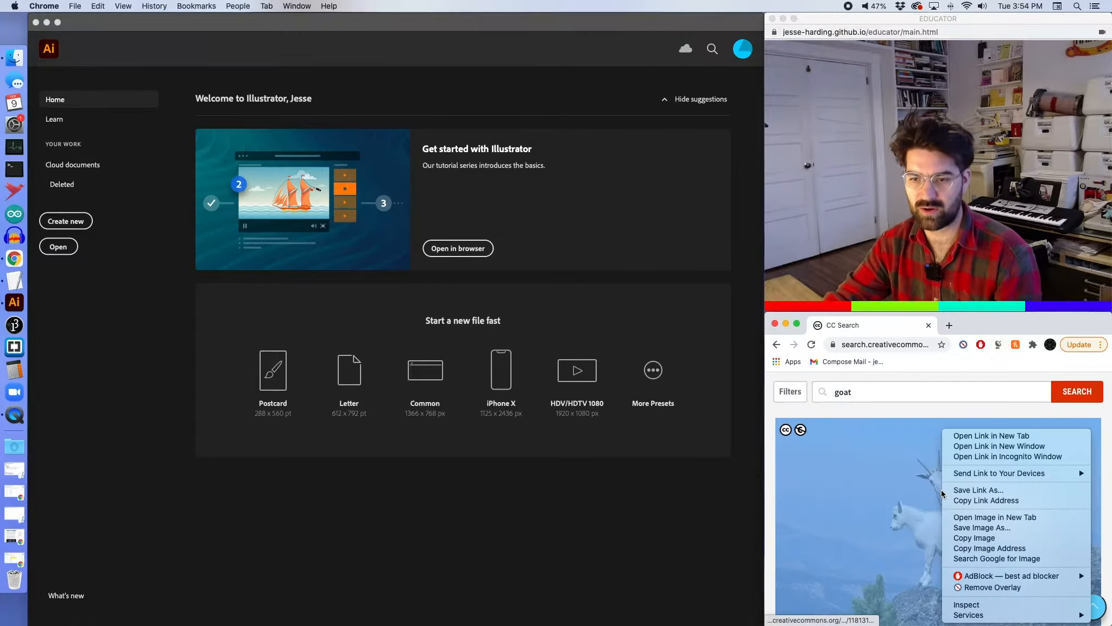
{"action": "left_click", "coordinate": [942, 493]}
{"action": "left_click", "coordinate": [942, 494]}
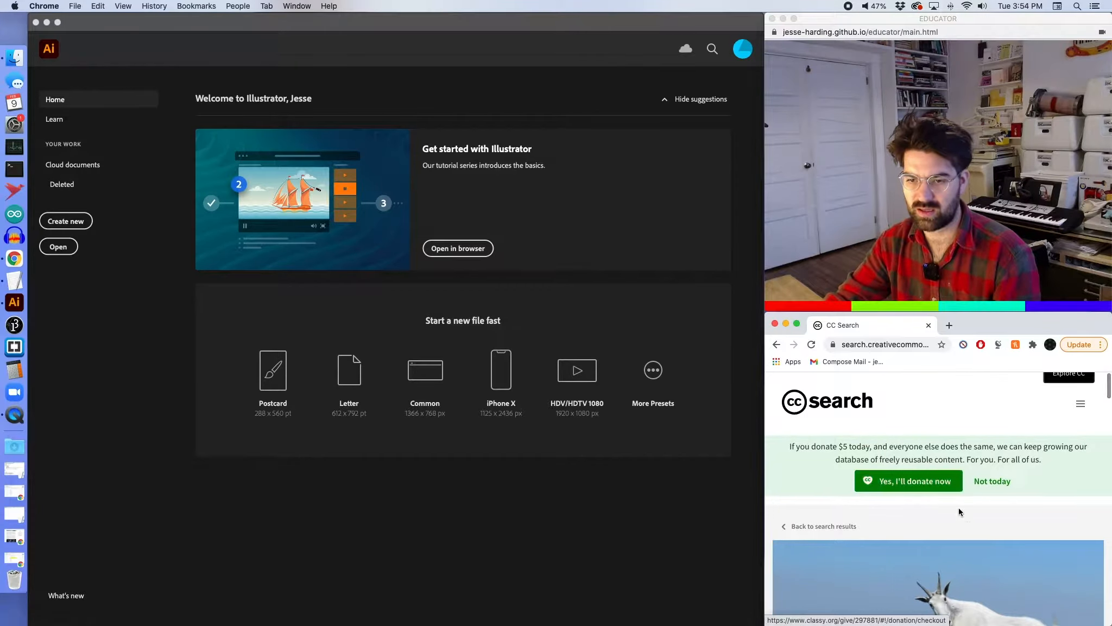
Check the reuse licence and the creator credit of the mountain goat photo.
{"action": "scroll", "coordinate": [961, 511], "scroll_direction": "down", "scroll_amount": 10}
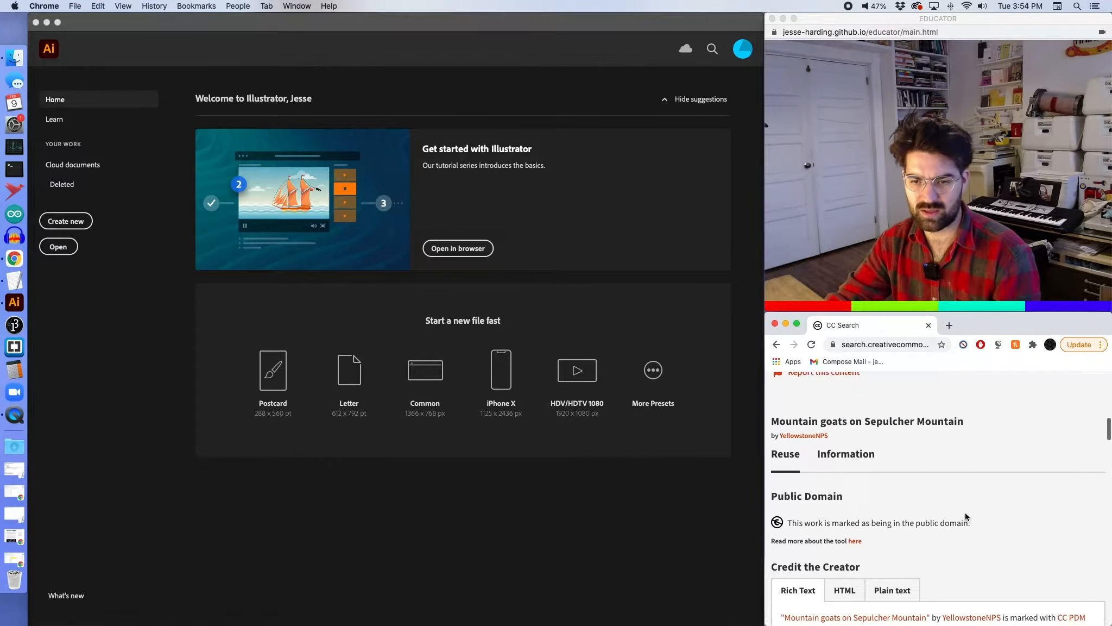
{"action": "scroll", "coordinate": [966, 514], "scroll_direction": "down", "scroll_amount": 2}
{"action": "left_click_drag", "start_coordinate": [972, 491], "coordinate": [777, 491]}
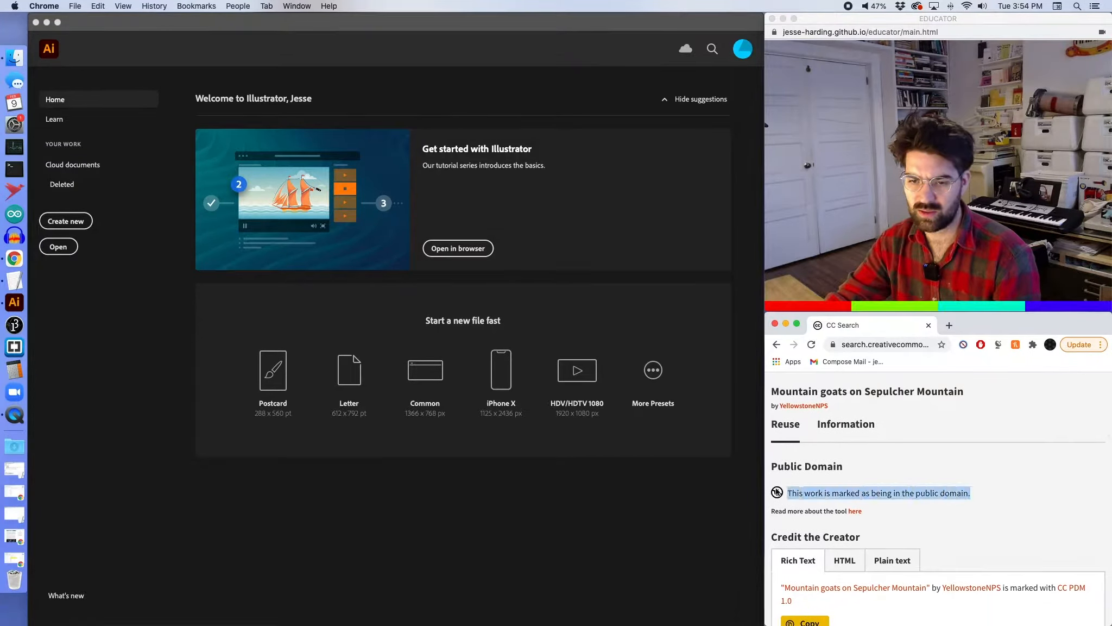
{"action": "scroll", "coordinate": [951, 530], "scroll_direction": "down", "scroll_amount": 2}
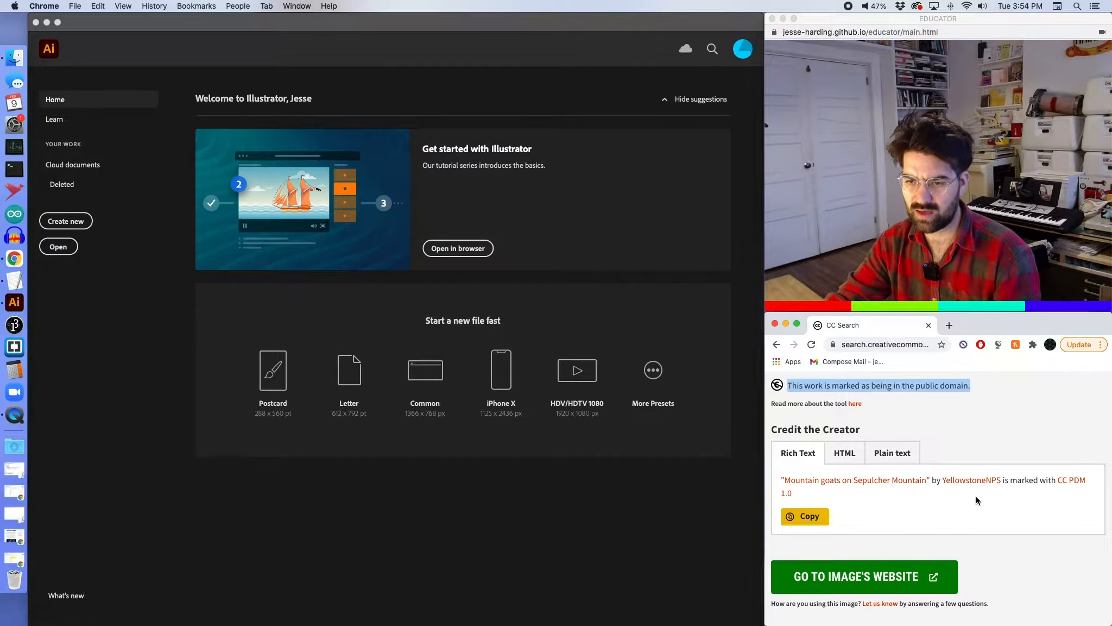
{"action": "scroll", "coordinate": [992, 489], "scroll_direction": "up", "scroll_amount": 1}
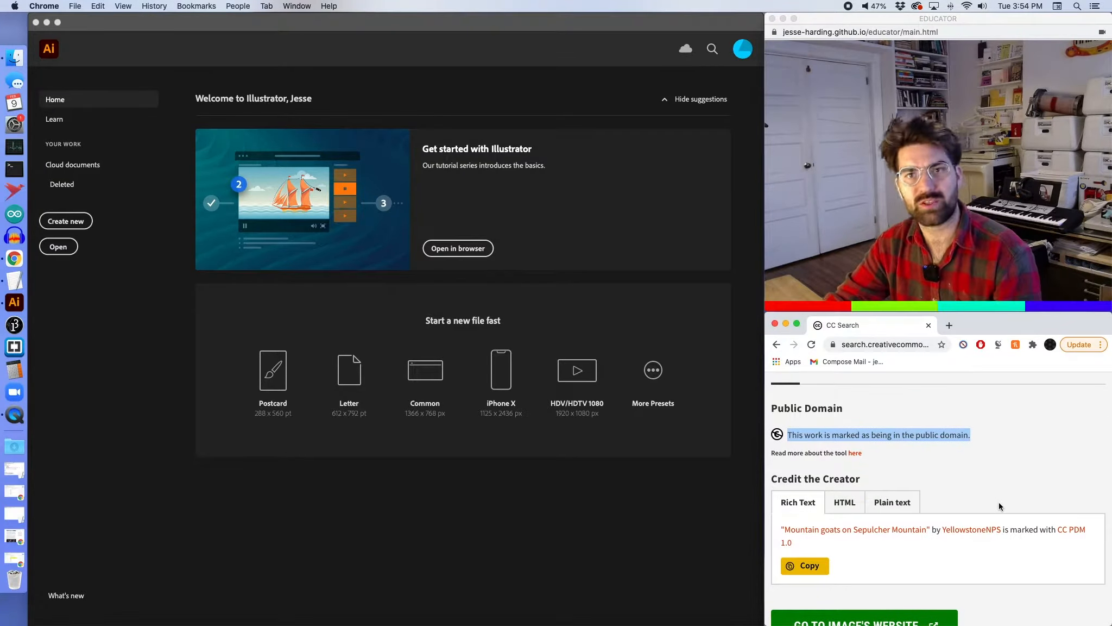
Save the goat photo to the Downloads folder as goat_yellowstonenps.jpg.
{"action": "scroll", "coordinate": [971, 468], "scroll_direction": "up", "scroll_amount": 5}
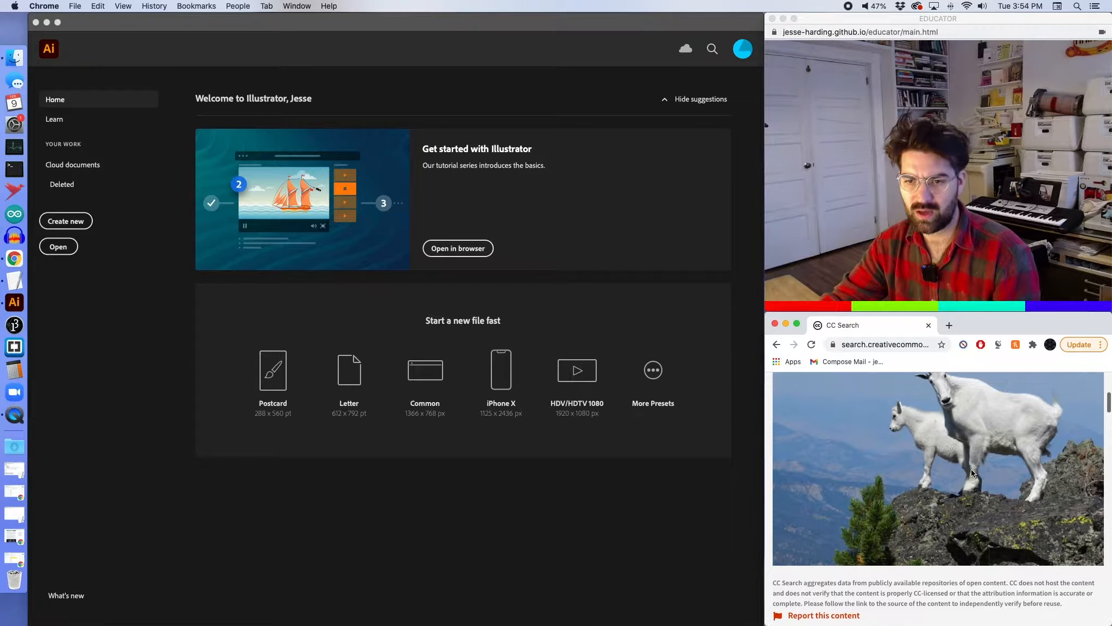
{"action": "right_click", "coordinate": [901, 451]}
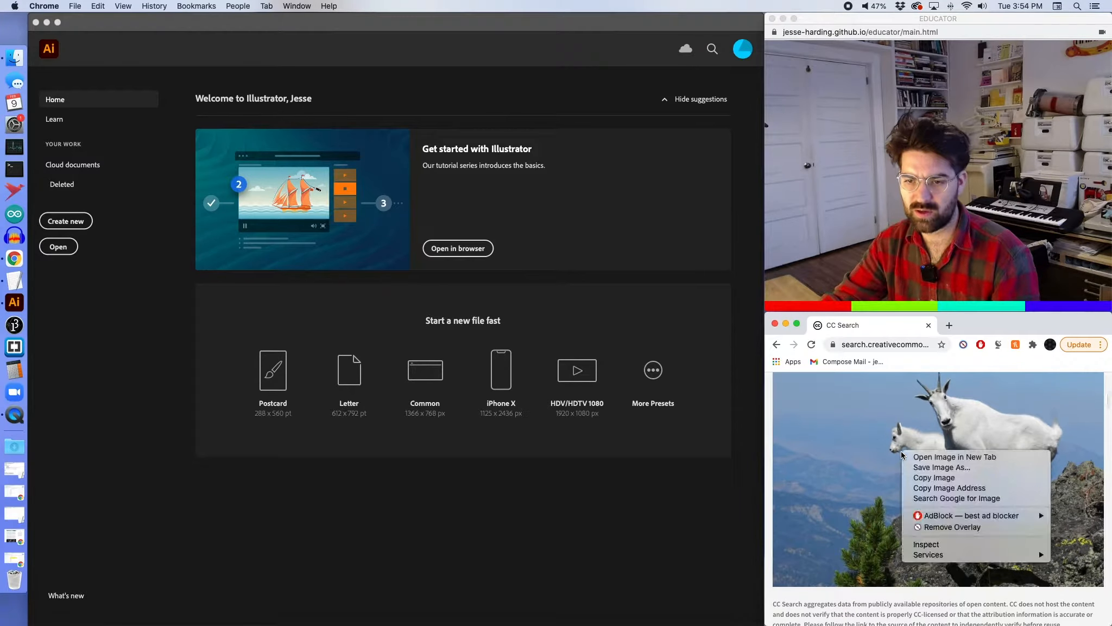
{"action": "left_click", "coordinate": [956, 466]}
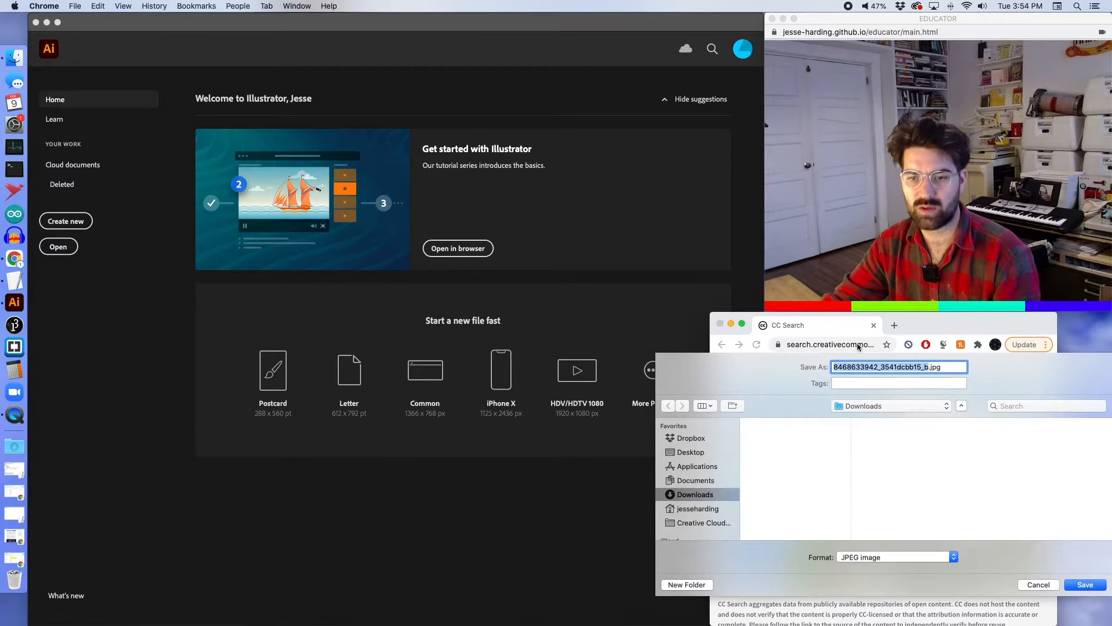
{"action": "type", "text": "goat"}
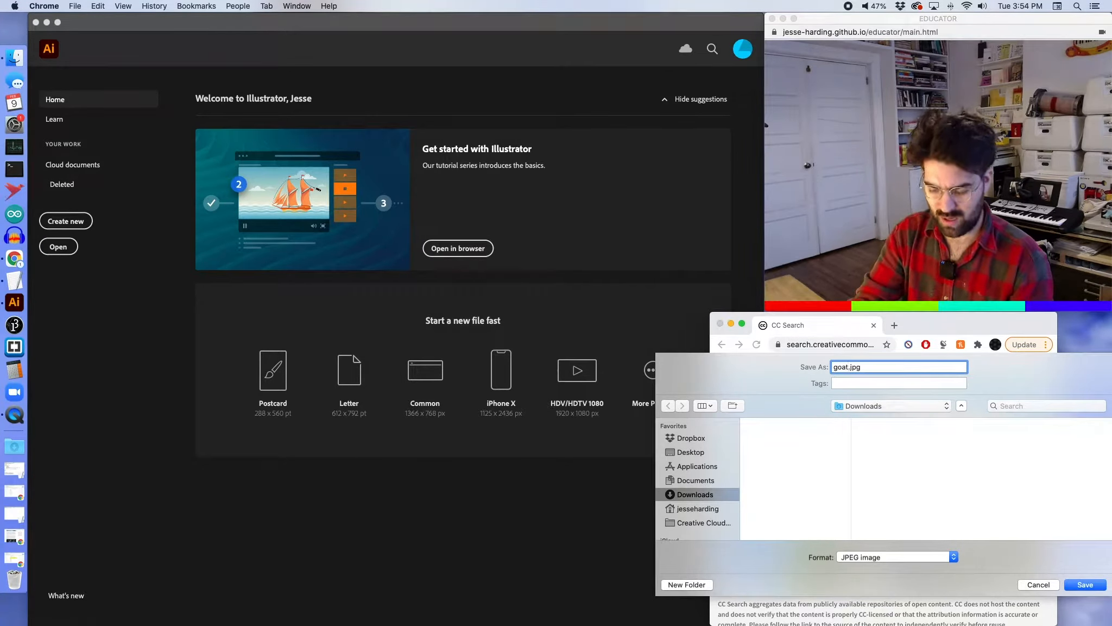
{"action": "type", "text": "_yellowstonen"}
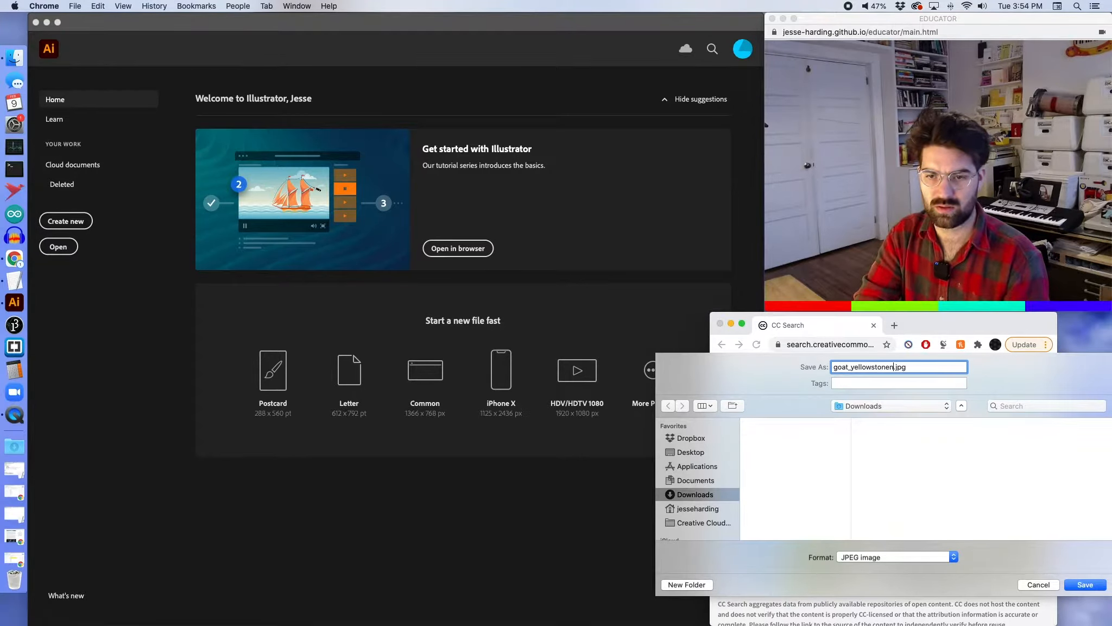
{"action": "key", "text": "Return"}
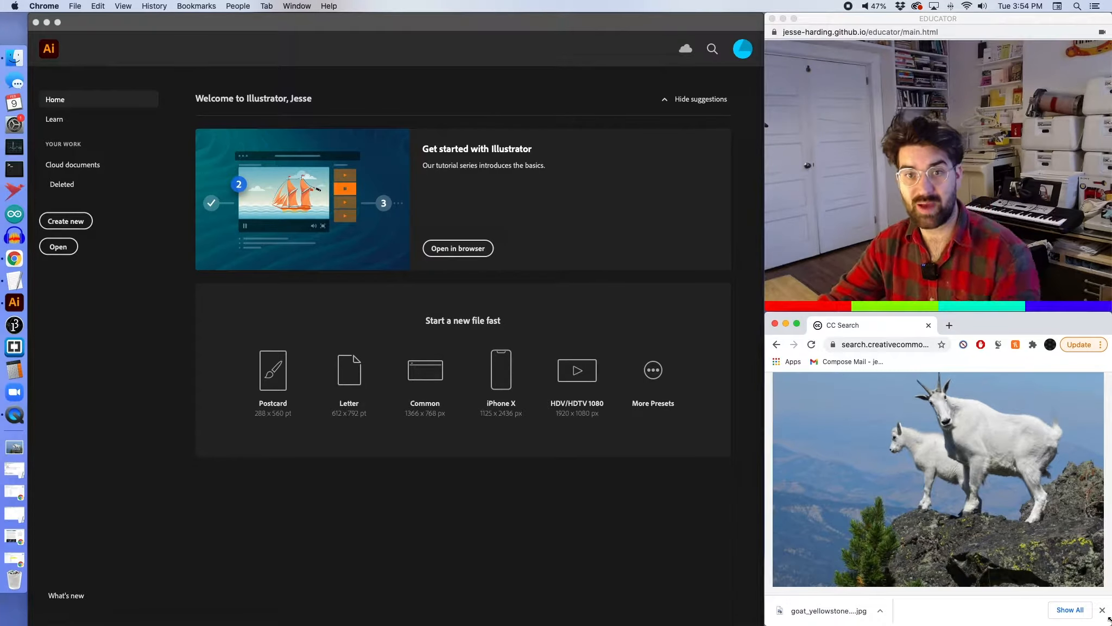
Switch to Illustrator and create a new document measured in inches, 8 in wide and 8 in high.
{"action": "left_click", "coordinate": [331, 30]}
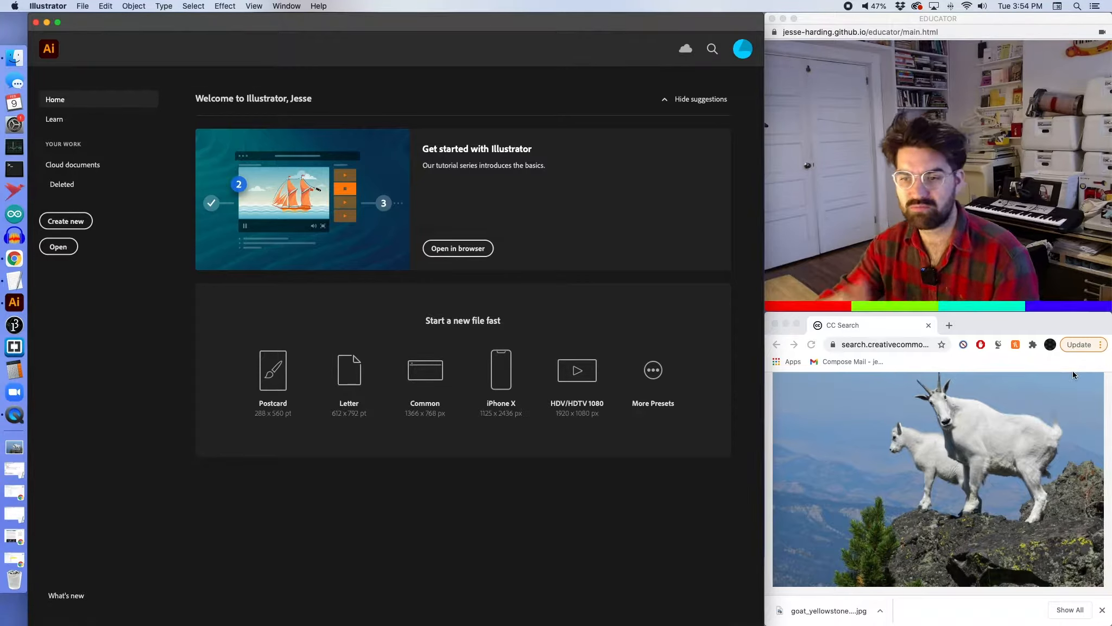
{"action": "left_click", "coordinate": [65, 222]}
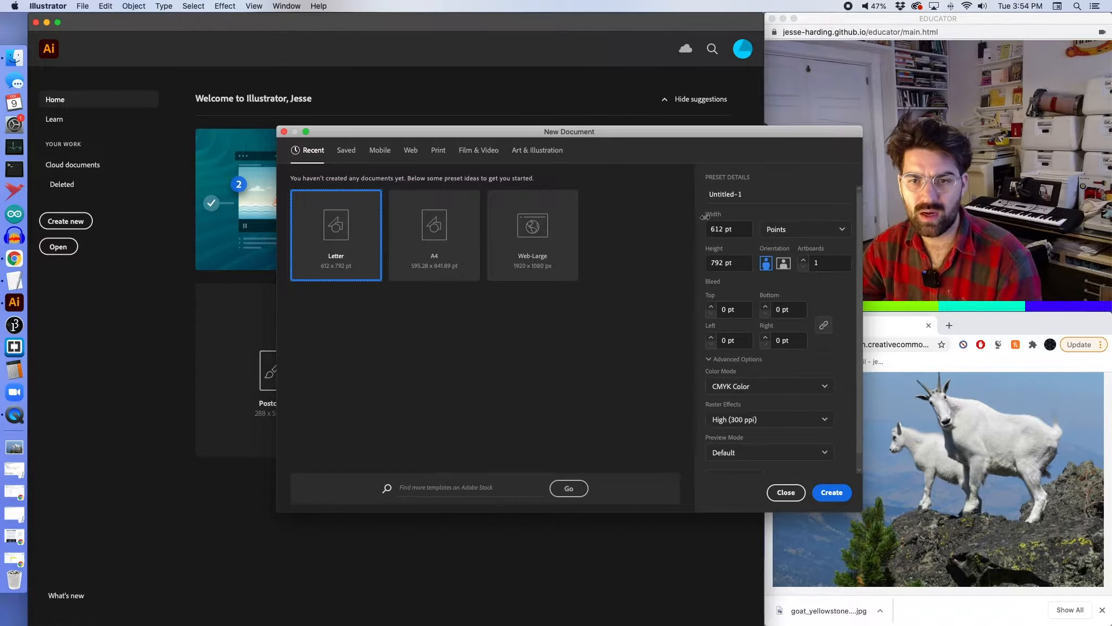
{"action": "left_click", "coordinate": [777, 228]}
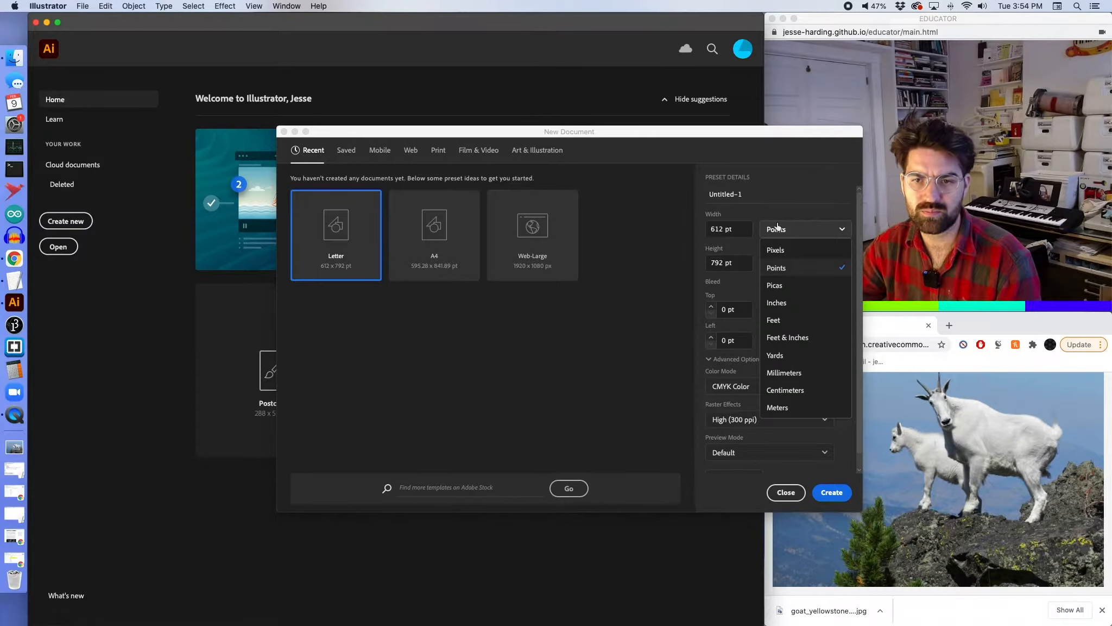
{"action": "left_click", "coordinate": [790, 303]}
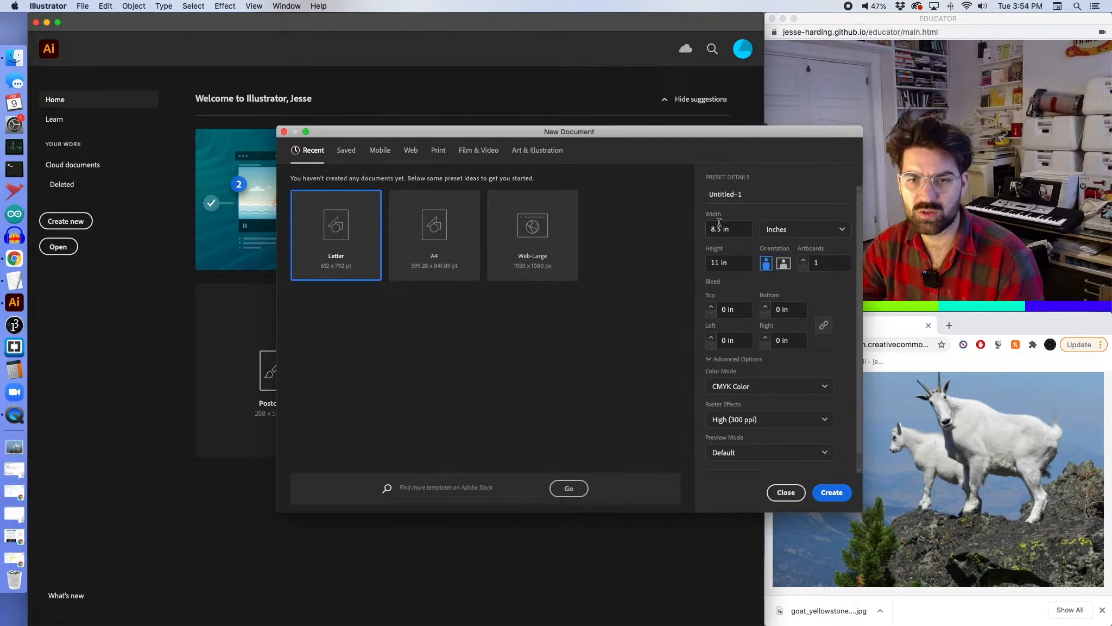
{"action": "left_click_drag", "start_coordinate": [722, 228], "coordinate": [707, 229]}
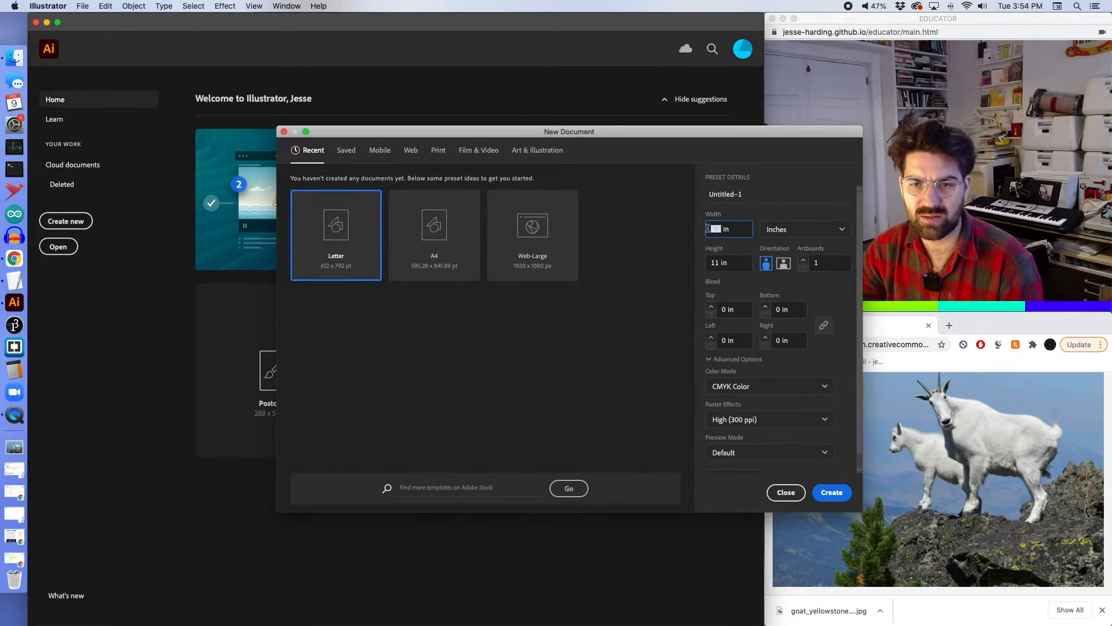
{"action": "type", "text": "8"}
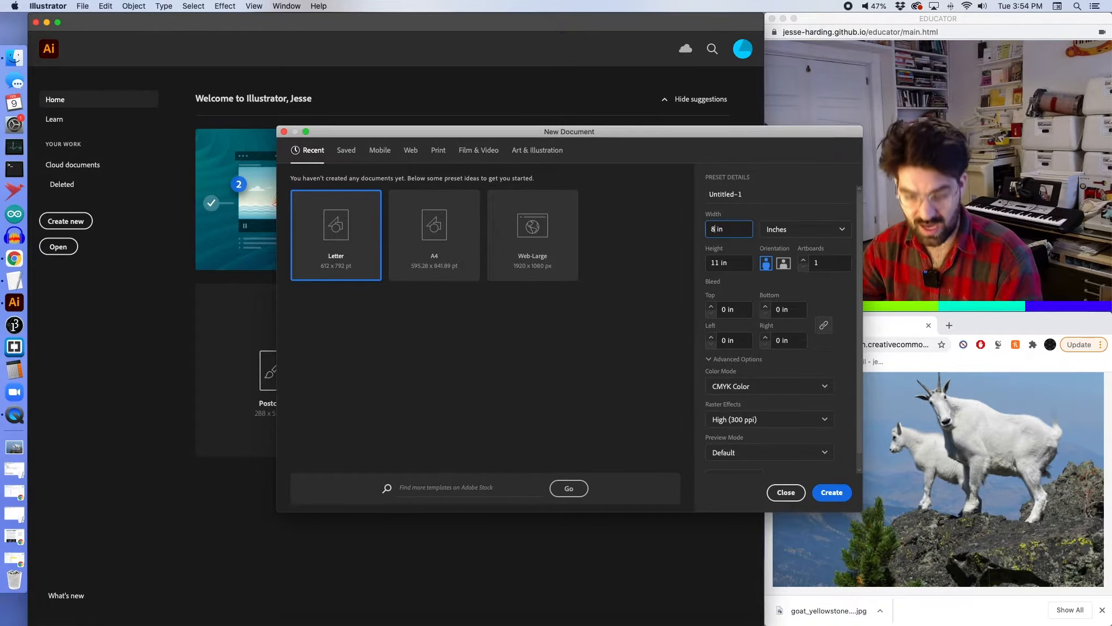
{"action": "double_click", "coordinate": [717, 263]}
{"action": "type", "text": "8"}
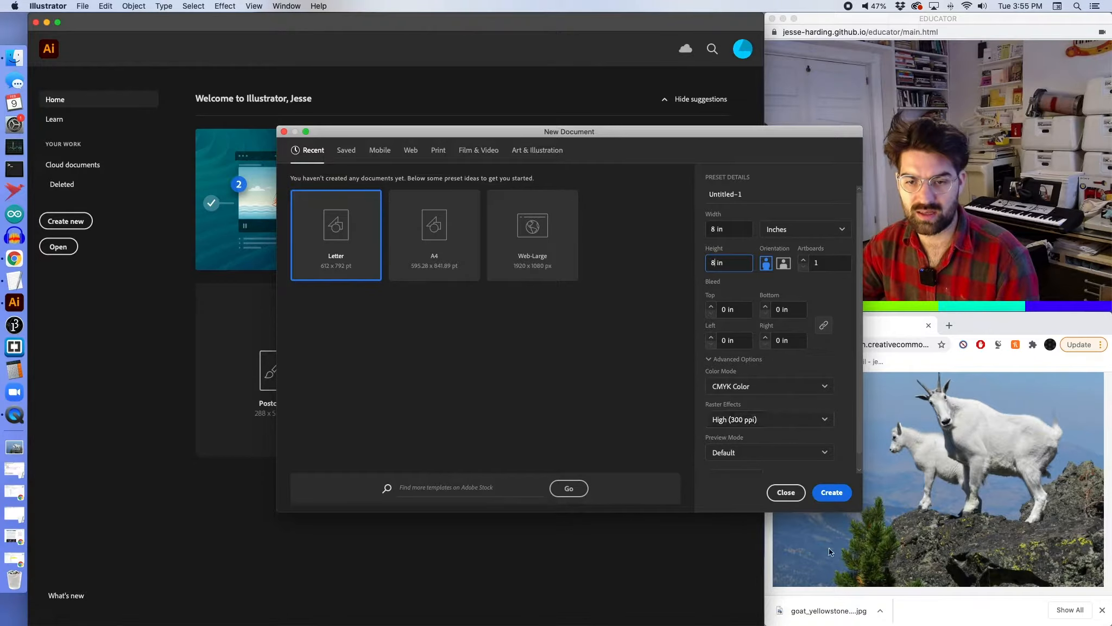
{"action": "left_click", "coordinate": [828, 493]}
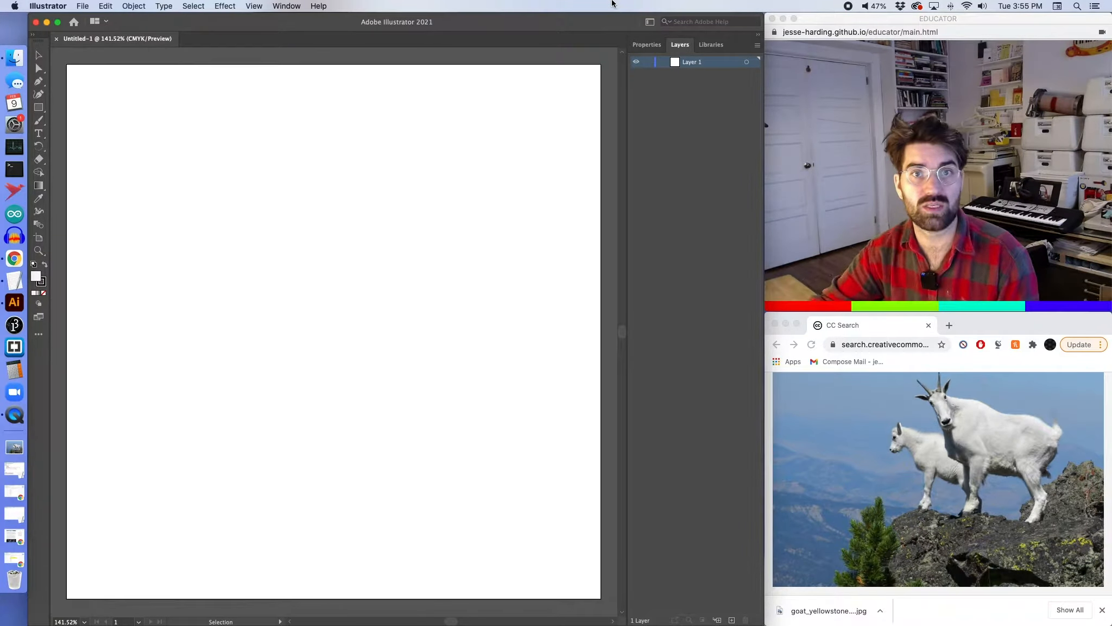
Place goat_yellowstonenps.jpg from the Downloads folder on the artboard at its original size.
{"action": "left_click", "coordinate": [85, 7]}
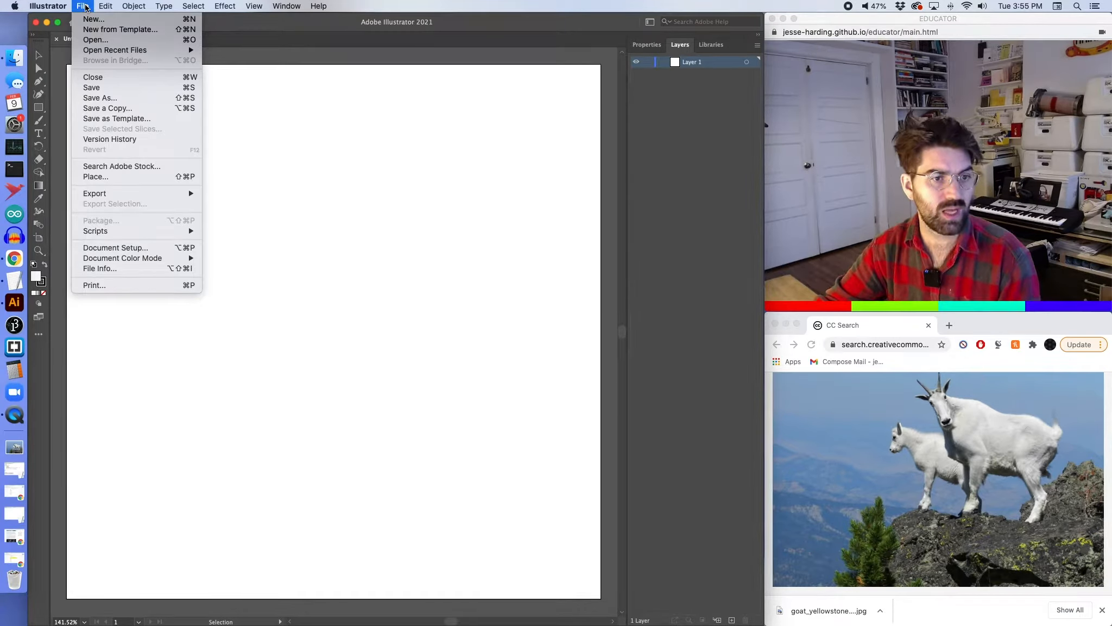
{"action": "left_click", "coordinate": [124, 181]}
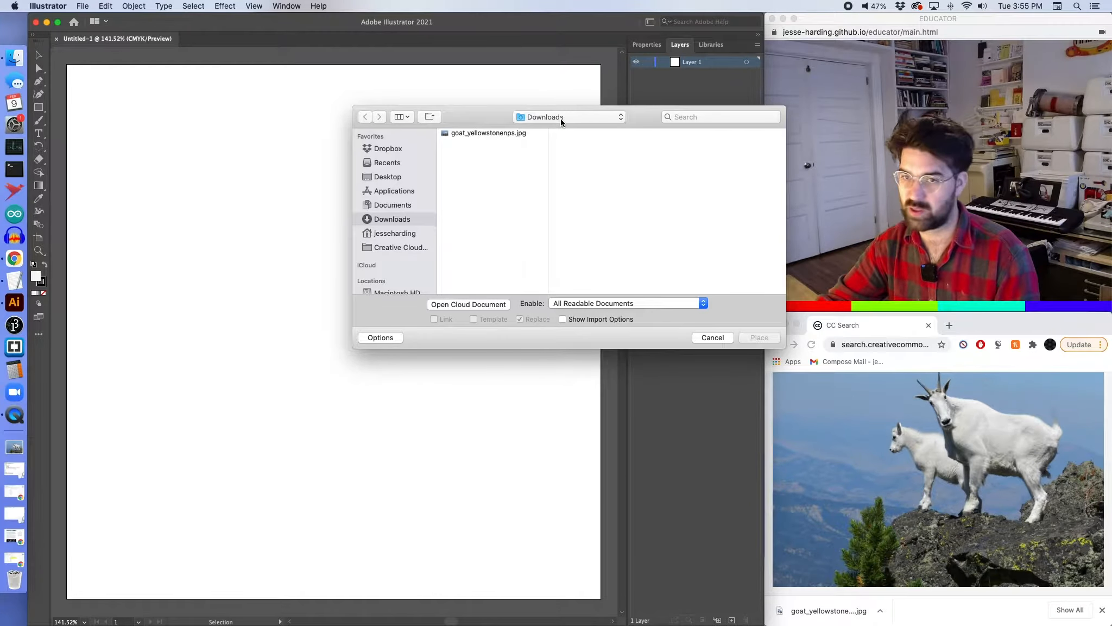
{"action": "left_click", "coordinate": [503, 134]}
{"action": "left_click", "coordinate": [762, 340]}
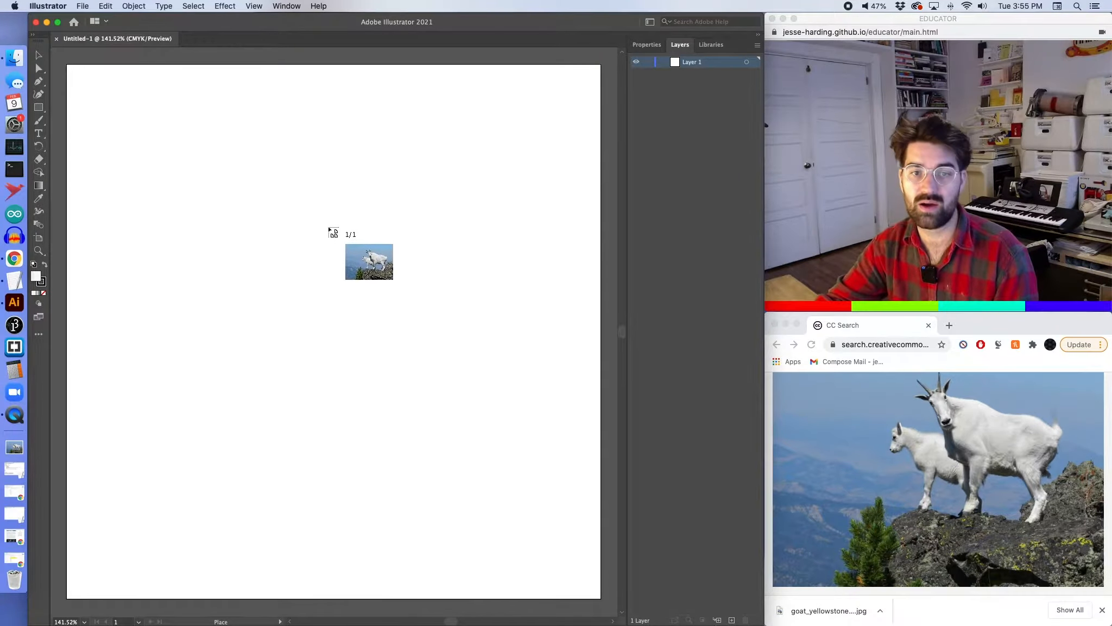
{"action": "left_click", "coordinate": [267, 261]}
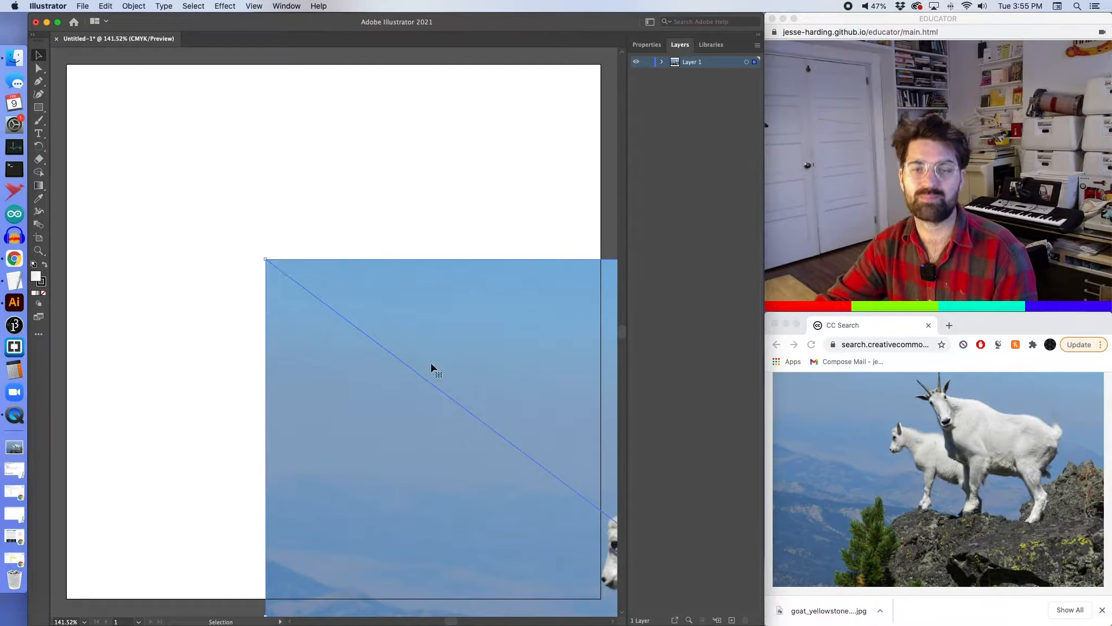
Reposition the placed photo so it covers the artboard with the larger goat fully inside it.
{"action": "left_click_drag", "start_coordinate": [511, 431], "coordinate": [147, 207]}
{"action": "left_click_drag", "start_coordinate": [307, 298], "coordinate": [113, 286]}
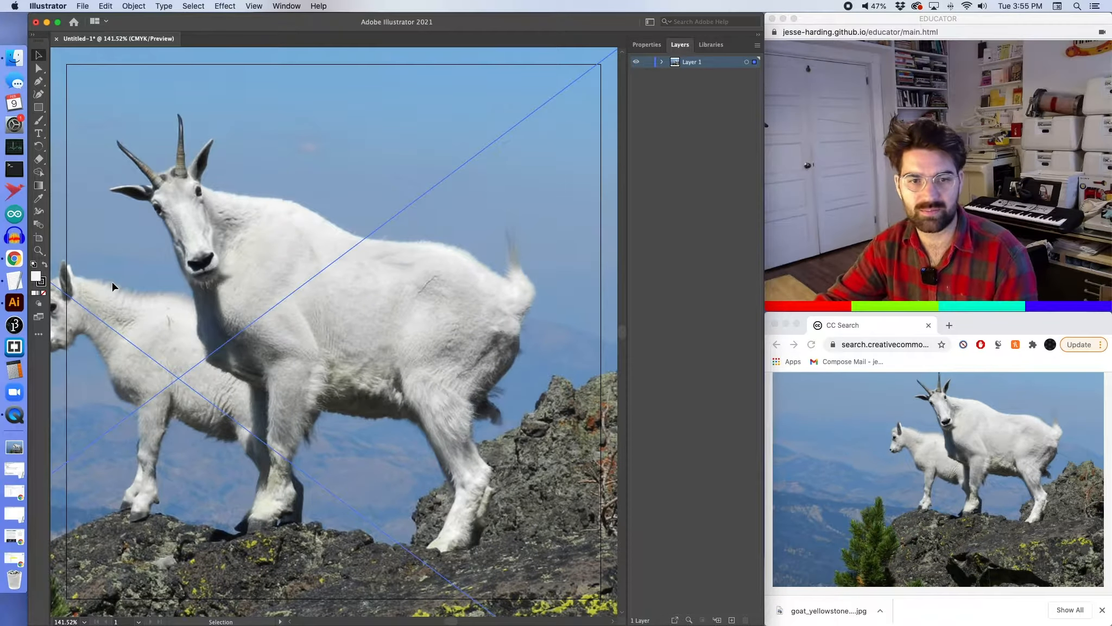
{"action": "key", "text": "Return"}
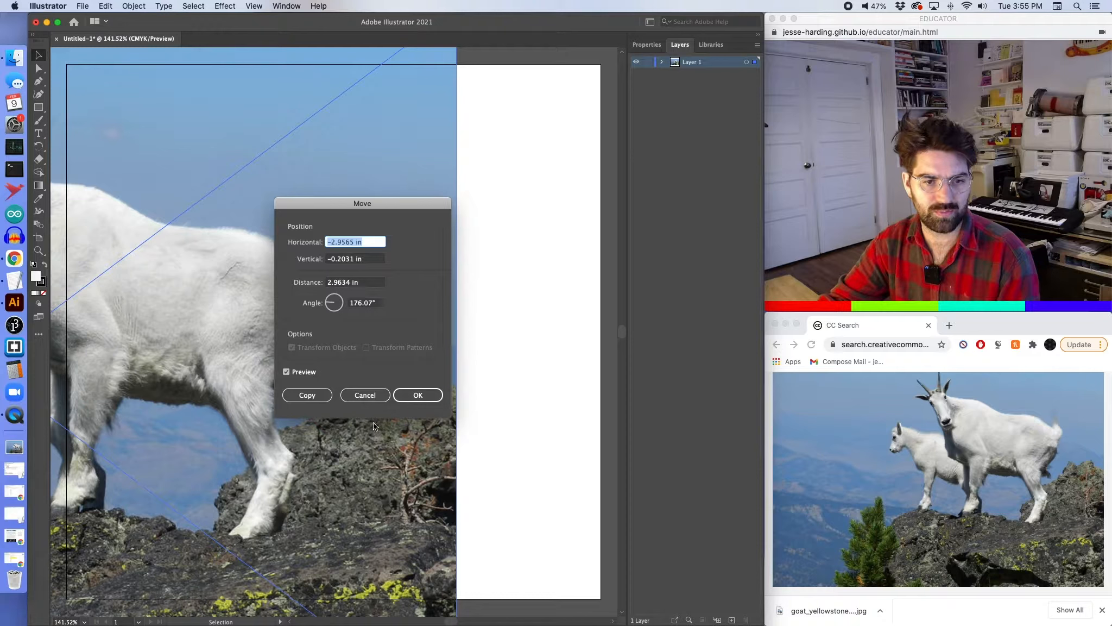
{"action": "left_click", "coordinate": [365, 395]}
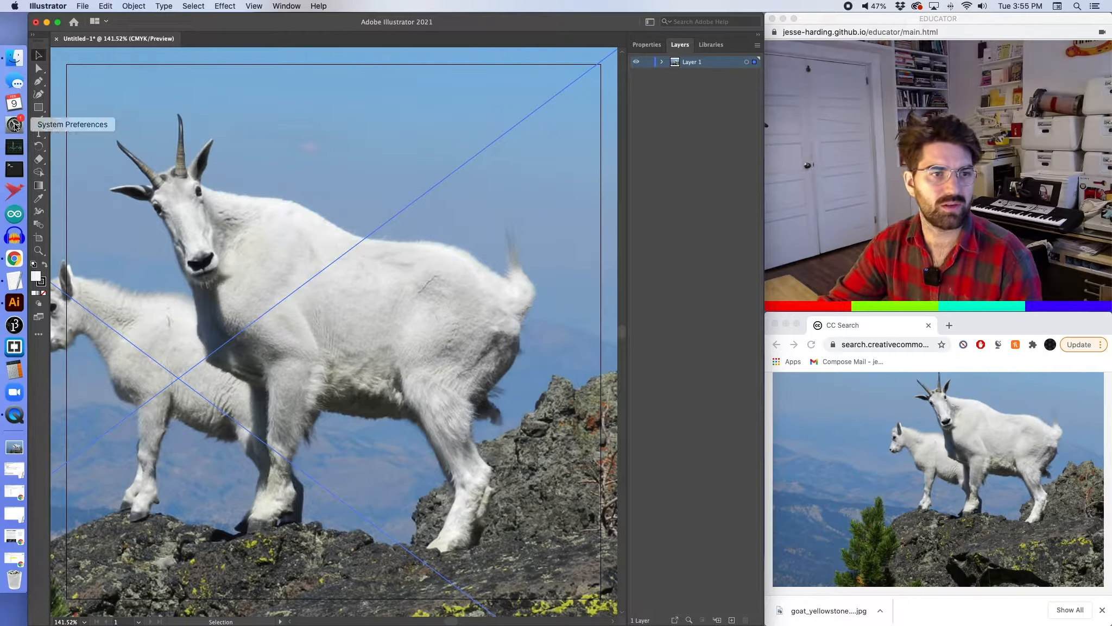
Lock the photo's layer, Layer 1, and add a new layer above it.
{"action": "left_click", "coordinate": [648, 61]}
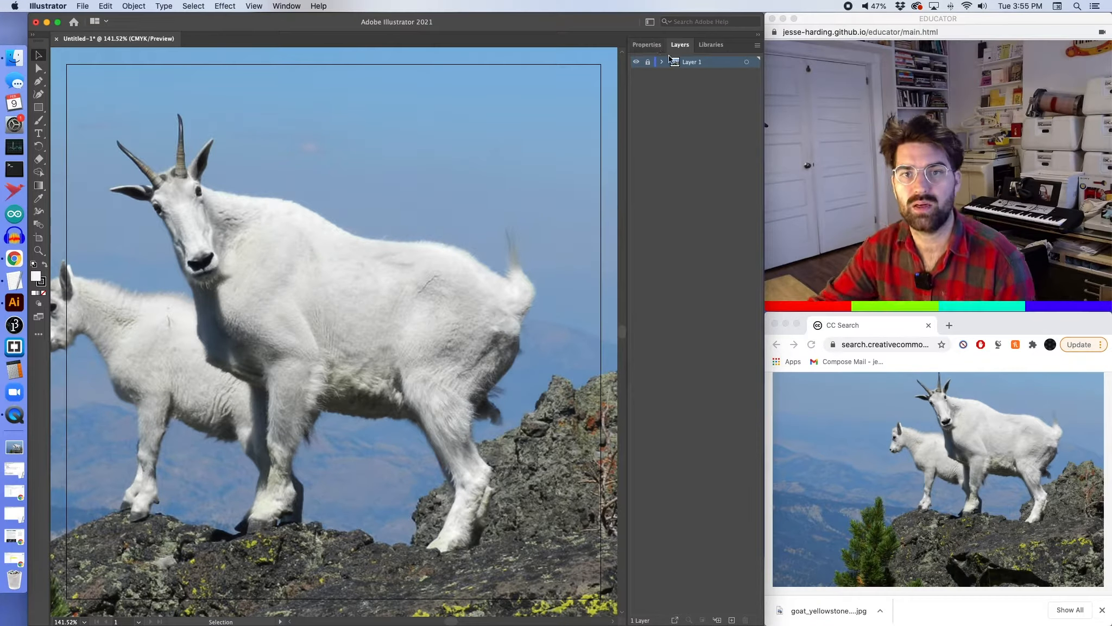
{"action": "left_click", "coordinate": [732, 619]}
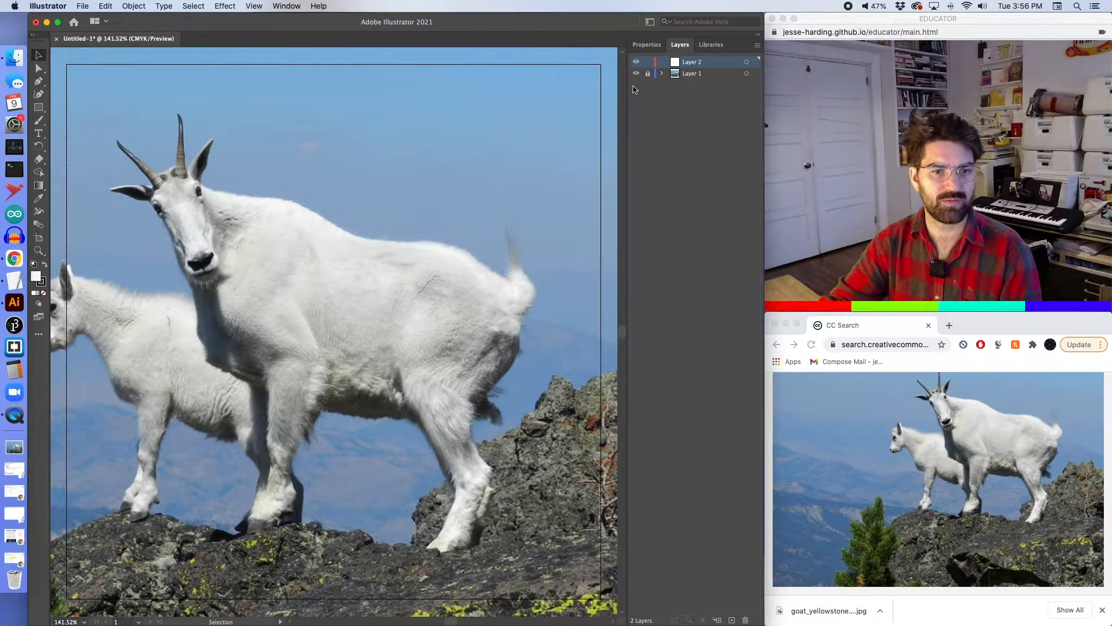
Magnify the view to 400% and frame the larger goat's head, including both horns and ears.
{"action": "key", "text": "super+equal"}
{"action": "key", "text": "super+equal"}
{"action": "key", "text": "super+equal"}
{"action": "key", "text": "super+equal"}
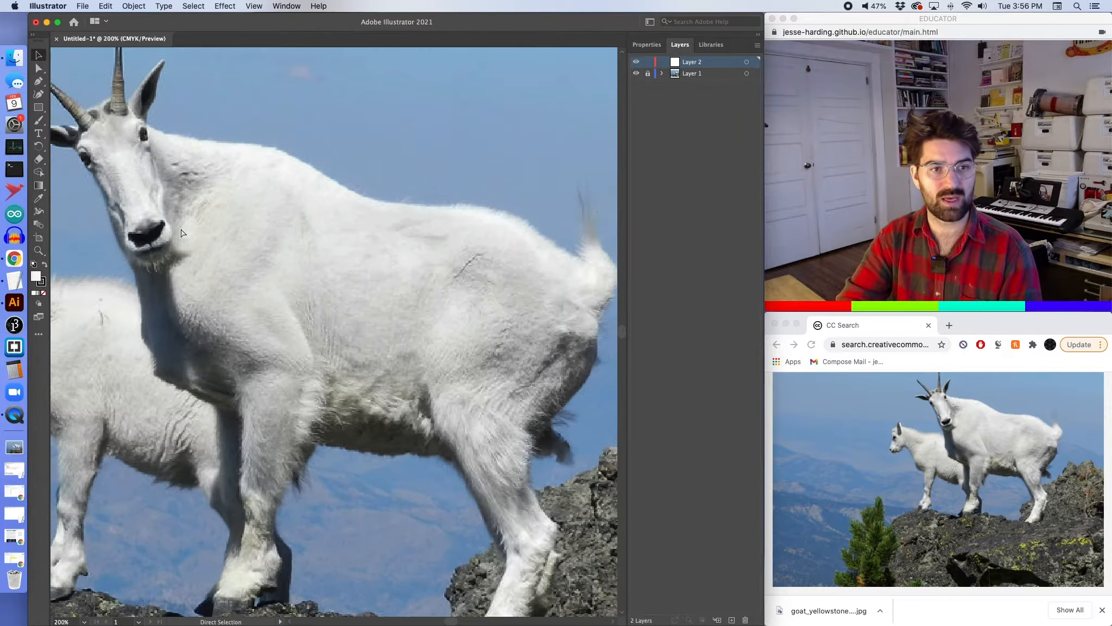
{"action": "scroll", "coordinate": [283, 221], "scroll_direction": "up", "scroll_amount": 10}
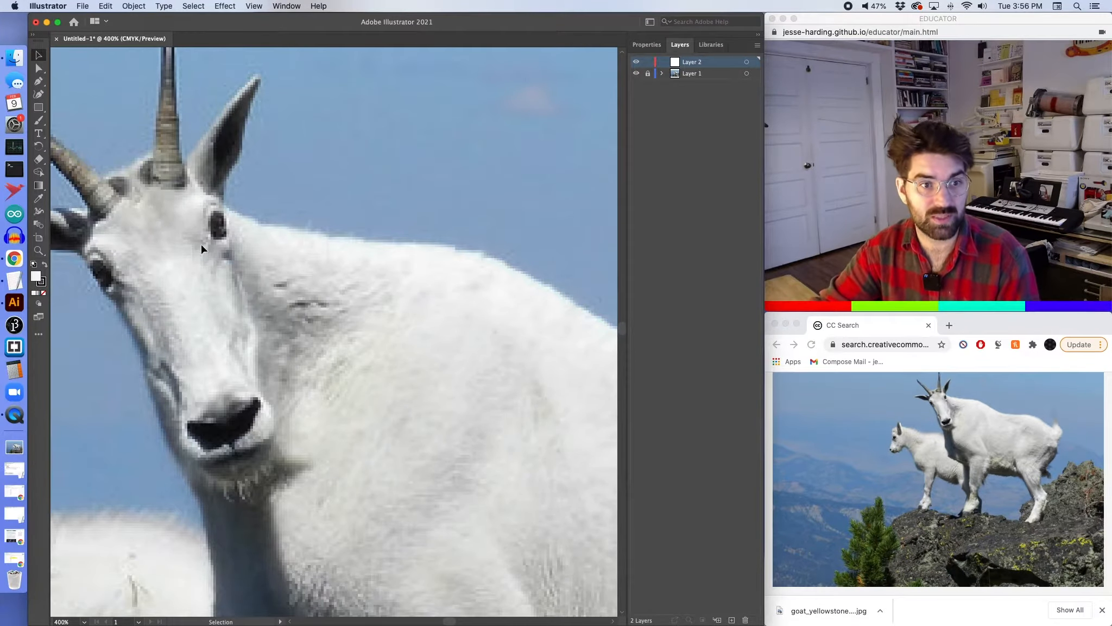
{"action": "scroll", "coordinate": [177, 245], "scroll_direction": "left", "scroll_amount": 5}
{"action": "scroll", "coordinate": [176, 246], "scroll_direction": "up", "scroll_amount": 3}
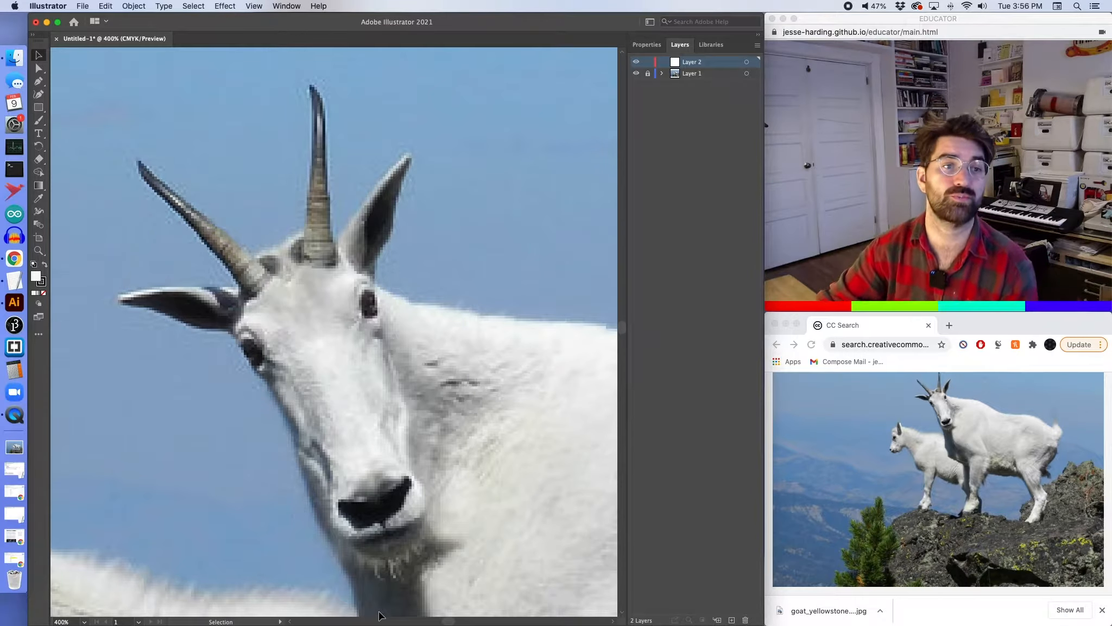
Draw a white-filled test path with the Pen tool down the right side of the goat's face and under its muzzle.
{"action": "left_click", "coordinate": [39, 83]}
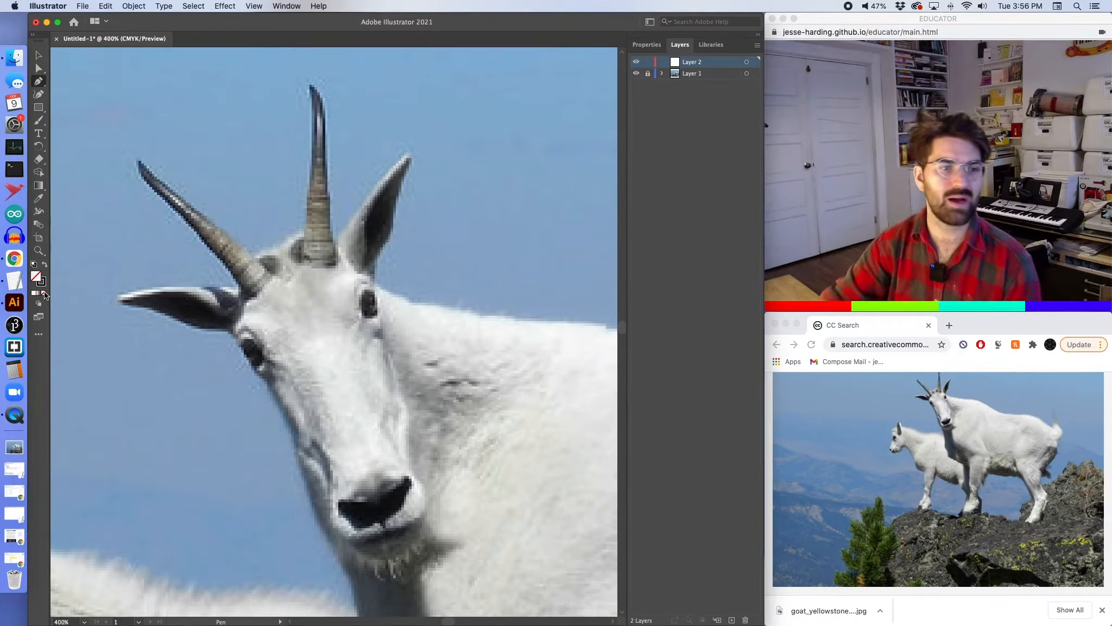
{"action": "left_click", "coordinate": [34, 294]}
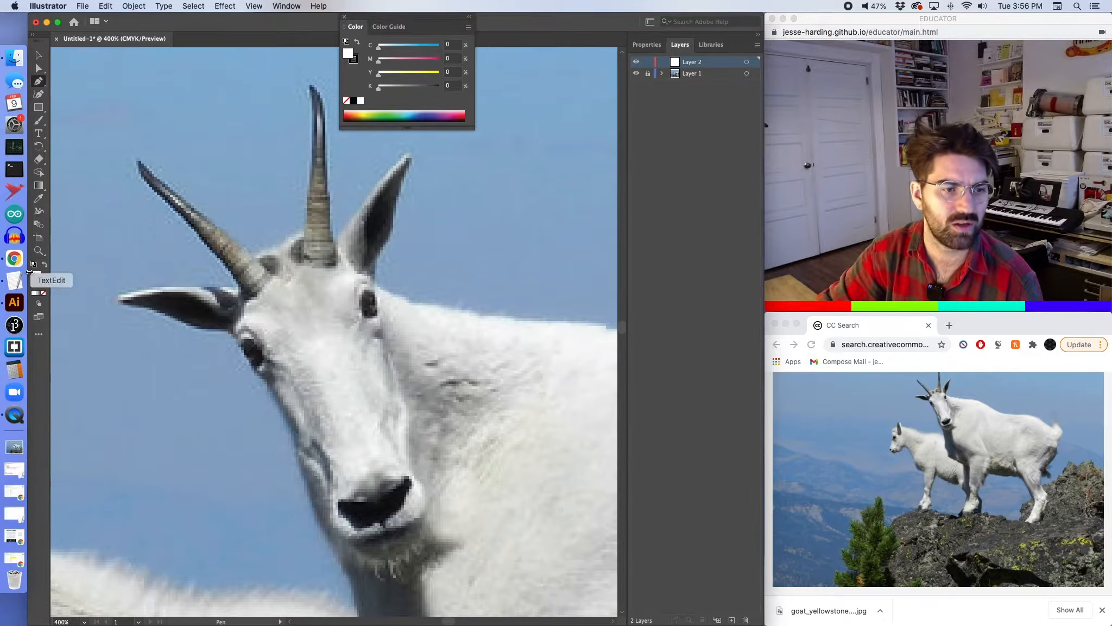
{"action": "left_click", "coordinate": [378, 282]}
{"action": "left_click", "coordinate": [412, 465]}
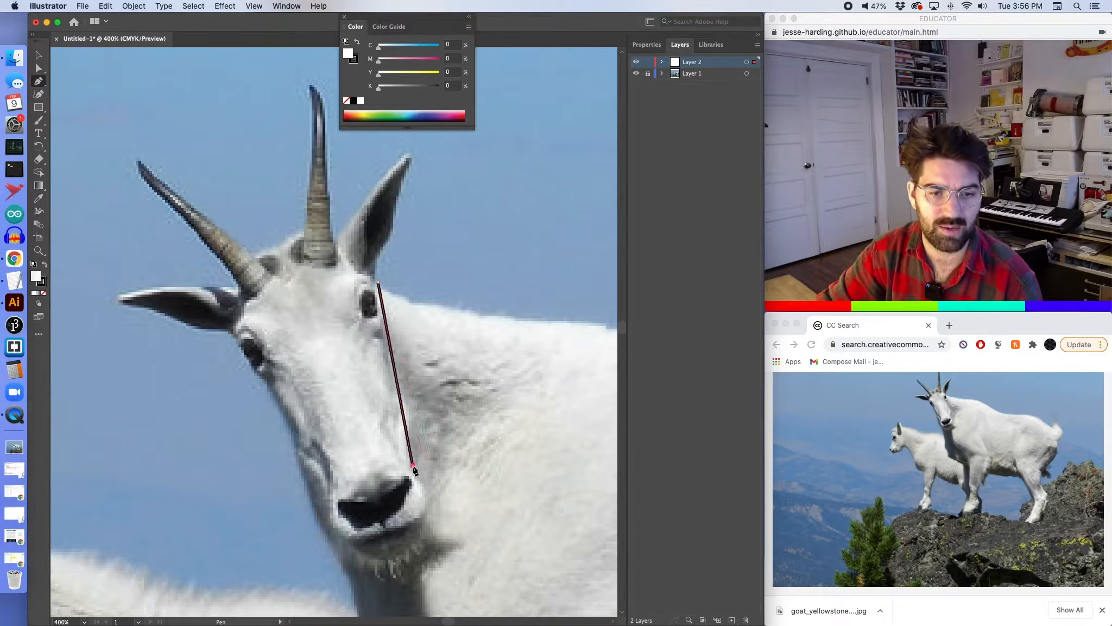
{"action": "left_click", "coordinate": [373, 558]}
{"action": "left_click", "coordinate": [323, 530]}
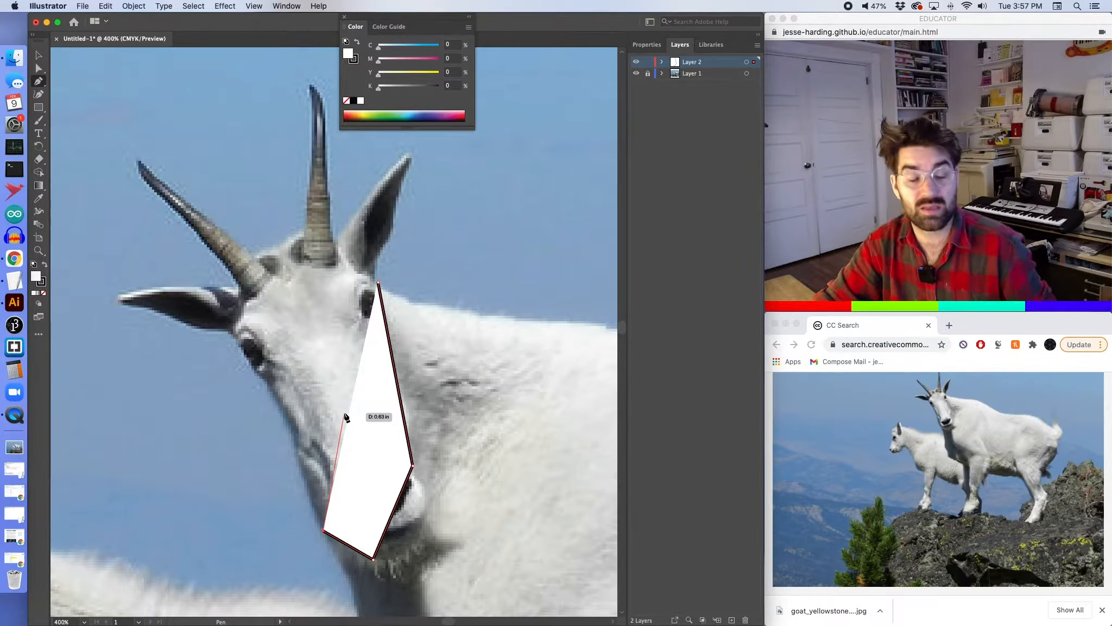
Undo the white-filled test path over the goat's face point by point.
{"action": "key", "text": "super+z"}
{"action": "key", "text": "super+z"}
{"action": "key", "text": "super+z"}
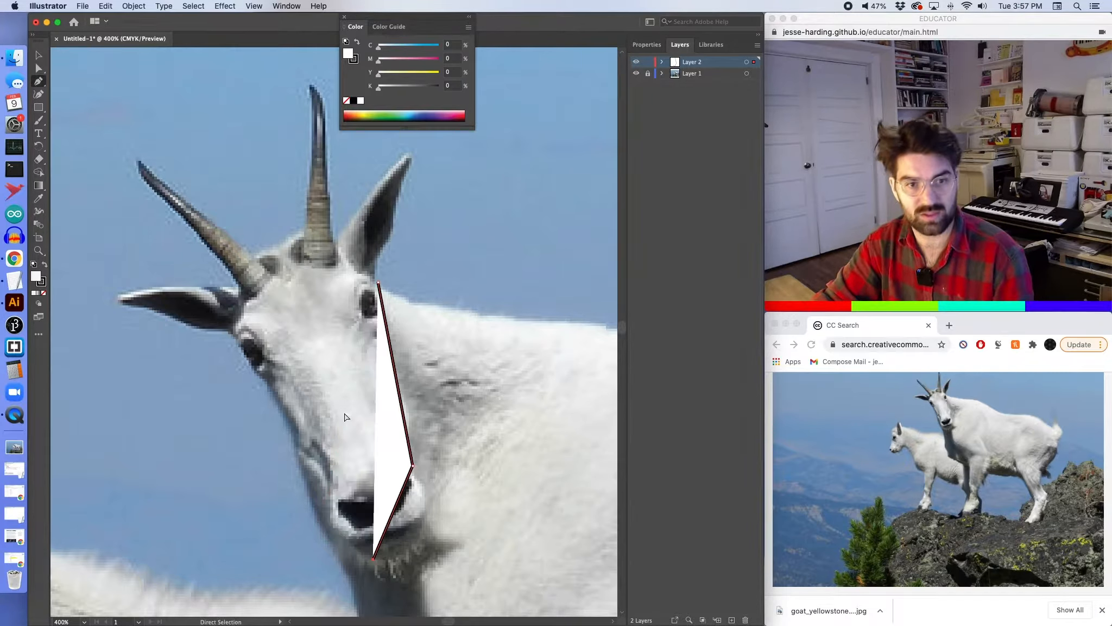
{"action": "key", "text": "super+z"}
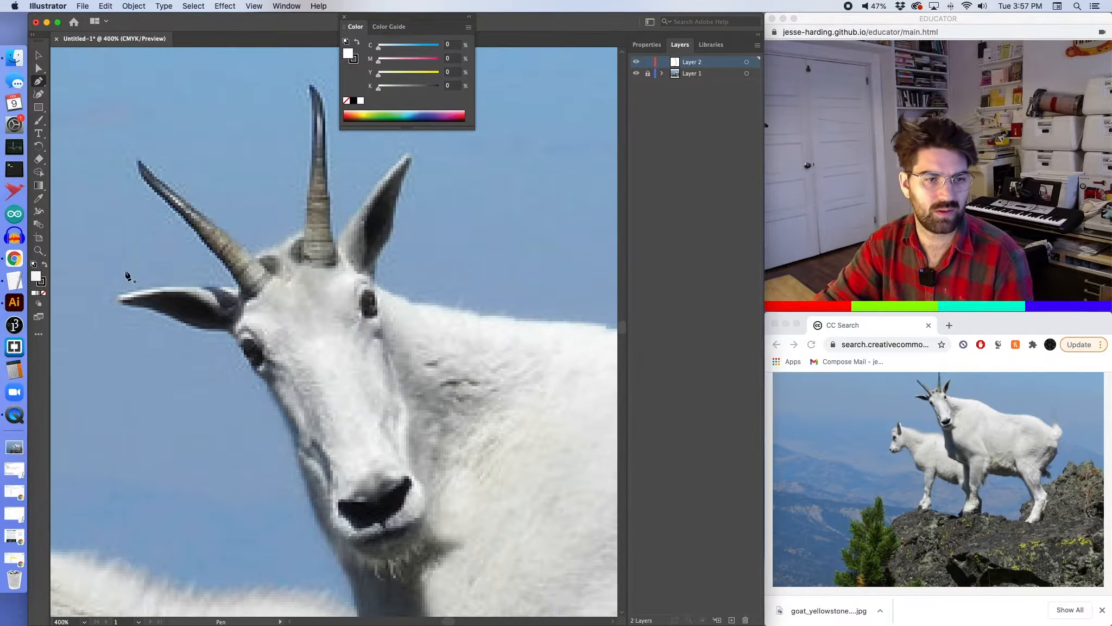
Set the fill to none and trace the upper edge of the goat's left-hand ear from tip to base with the Pen tool.
{"action": "left_click", "coordinate": [44, 293]}
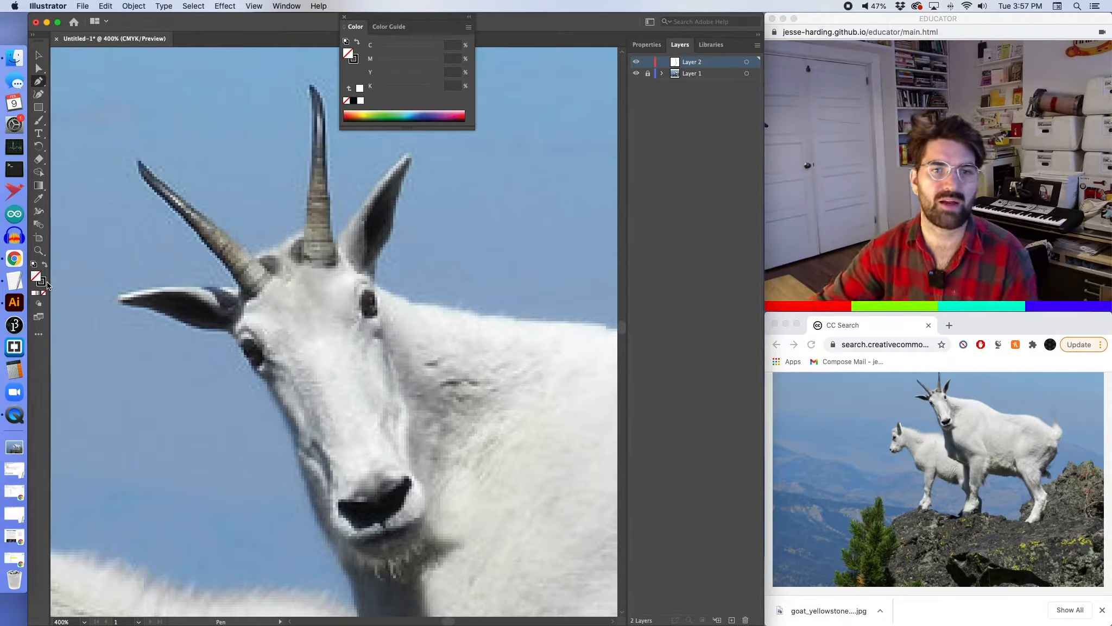
{"action": "left_click", "coordinate": [343, 16]}
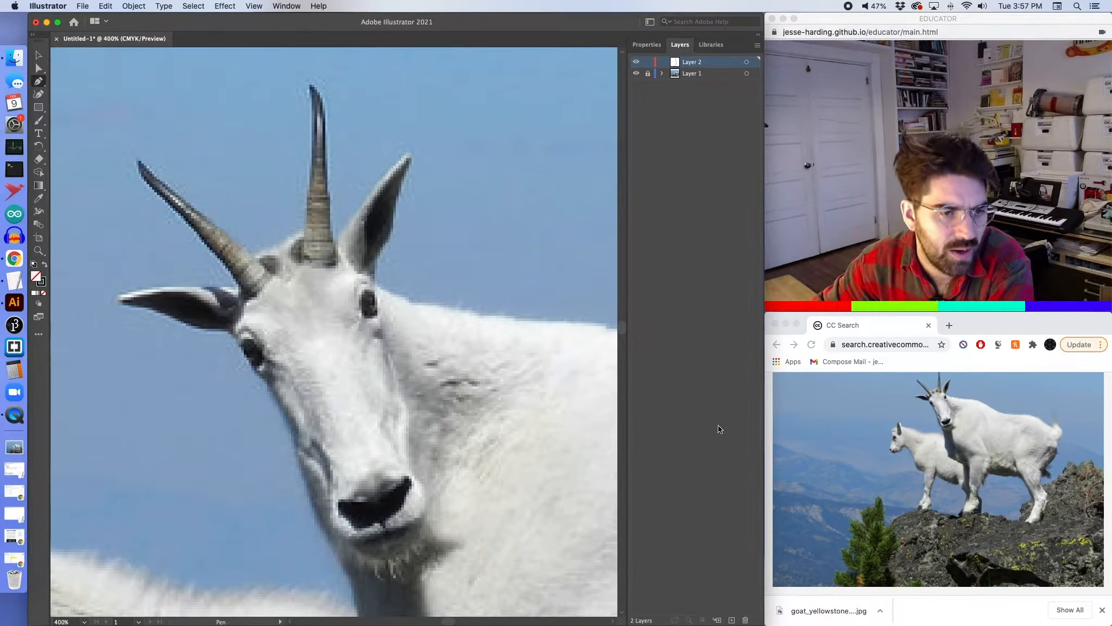
{"action": "left_click", "coordinate": [113, 300]}
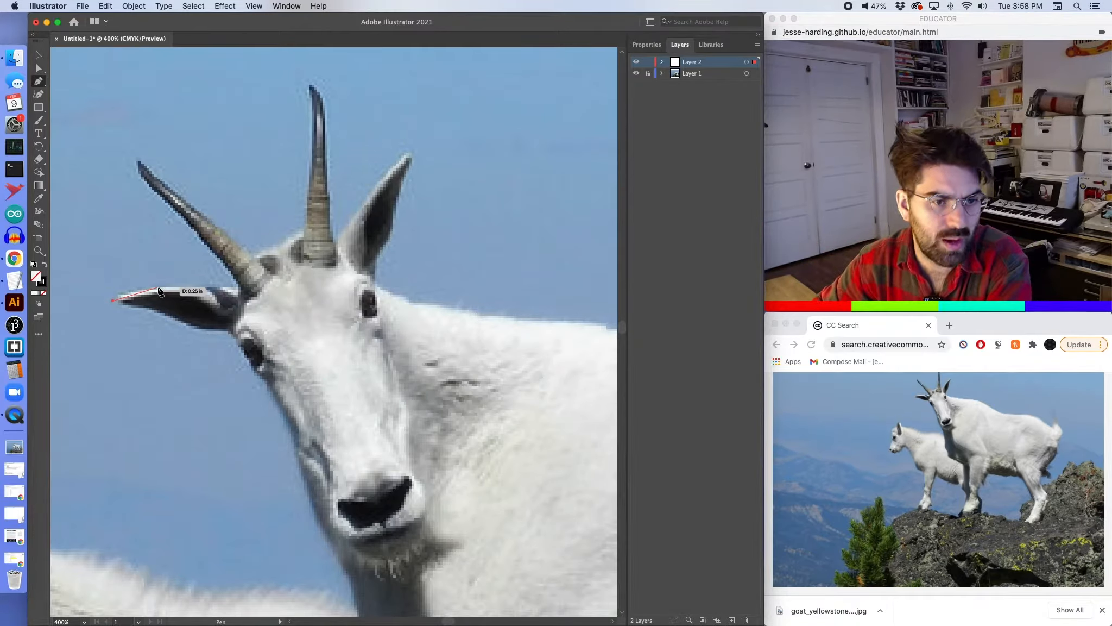
{"action": "left_click_drag", "start_coordinate": [156, 289], "coordinate": [181, 286]}
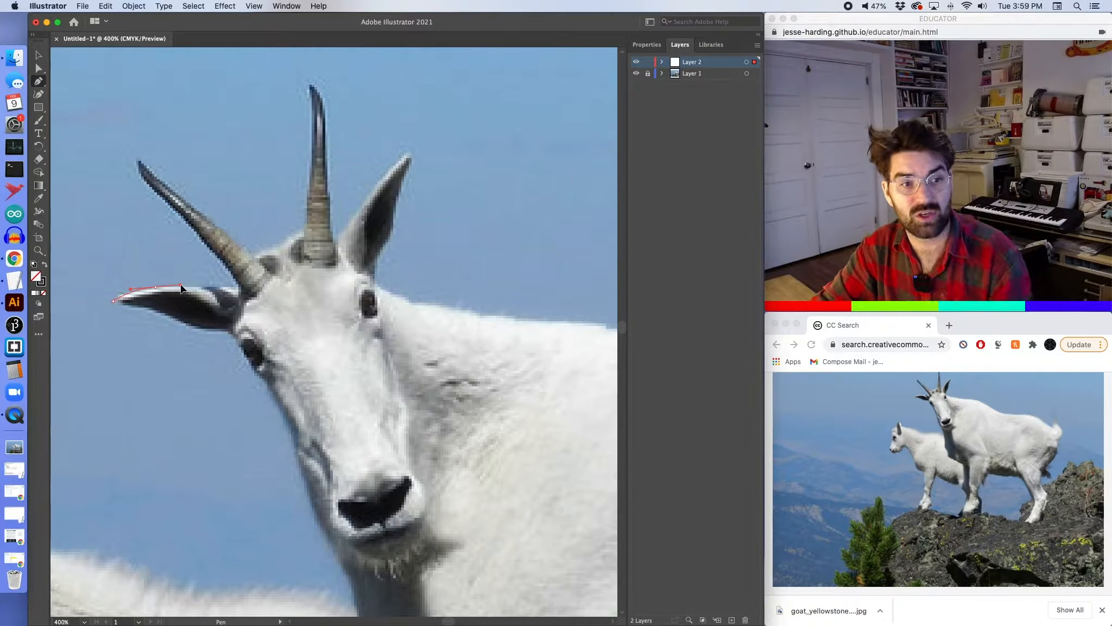
{"action": "left_click_drag", "start_coordinate": [181, 286], "coordinate": [182, 290]}
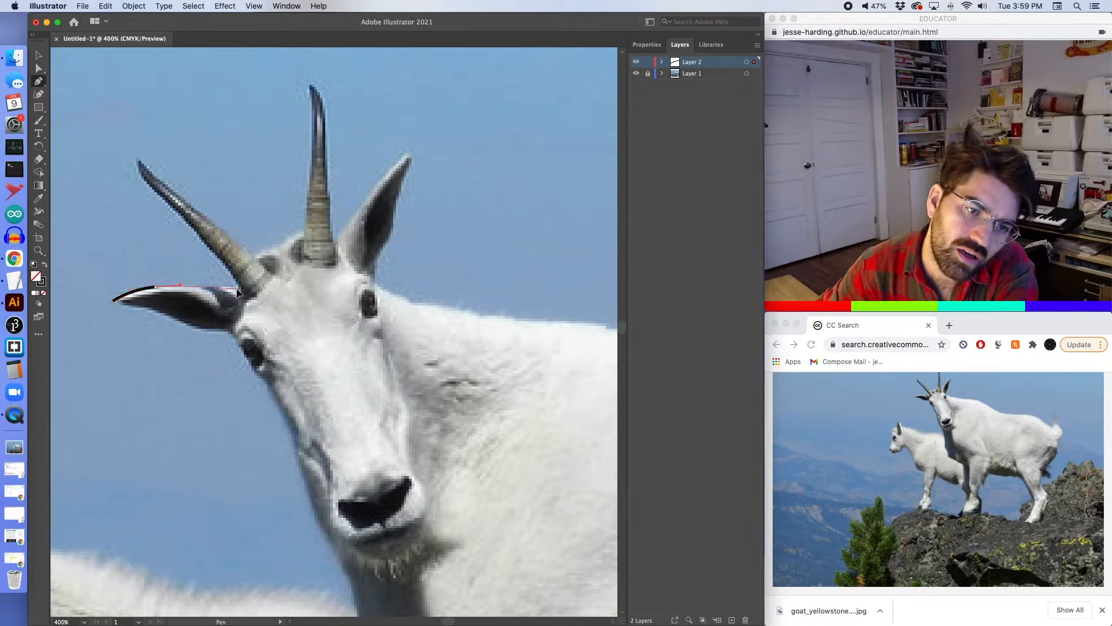
{"action": "left_click", "coordinate": [238, 292]}
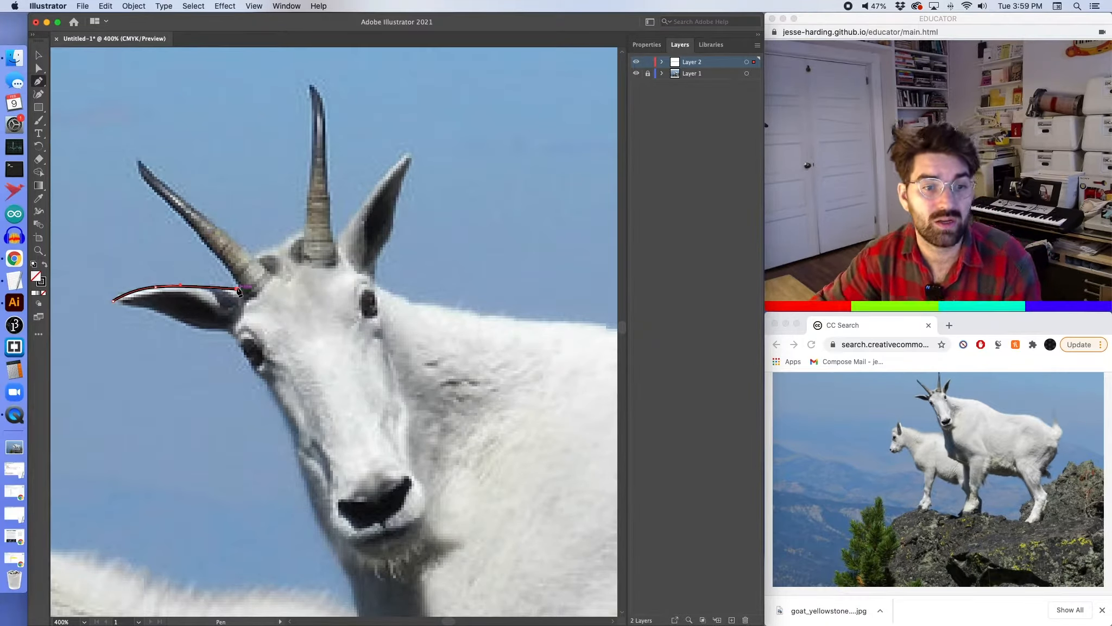
Continue the path over the head in two arcs across the horn bases, with corner points between the arcs and at the right-hand ear.
{"action": "left_click_drag", "start_coordinate": [239, 291], "coordinate": [262, 262]}
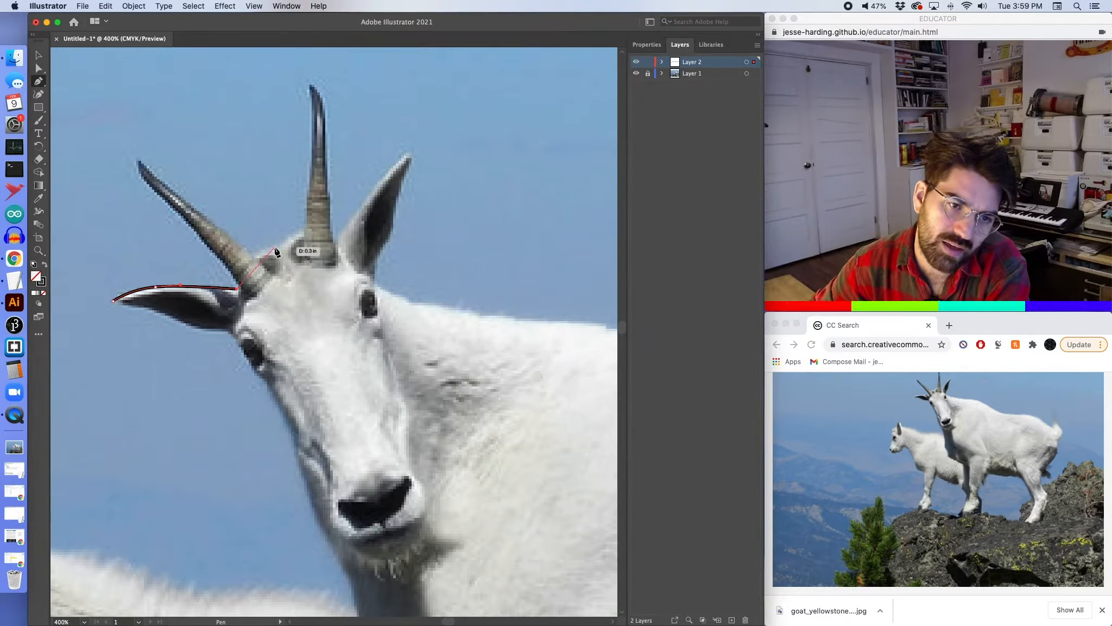
{"action": "left_click_drag", "start_coordinate": [276, 252], "coordinate": [313, 240]}
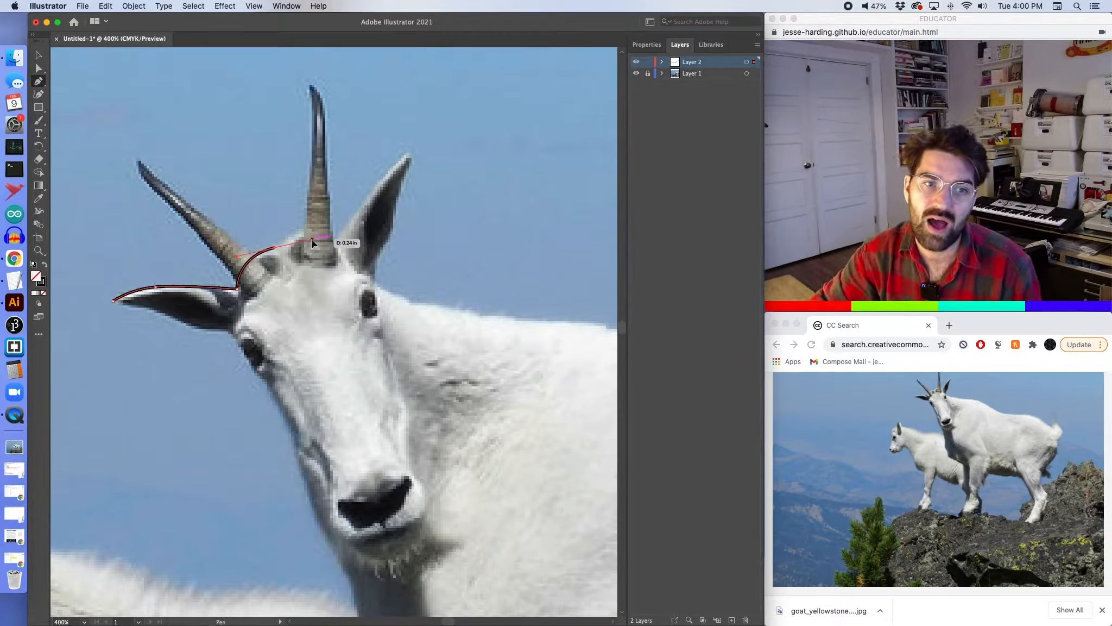
{"action": "left_click_drag", "start_coordinate": [312, 240], "coordinate": [275, 249]}
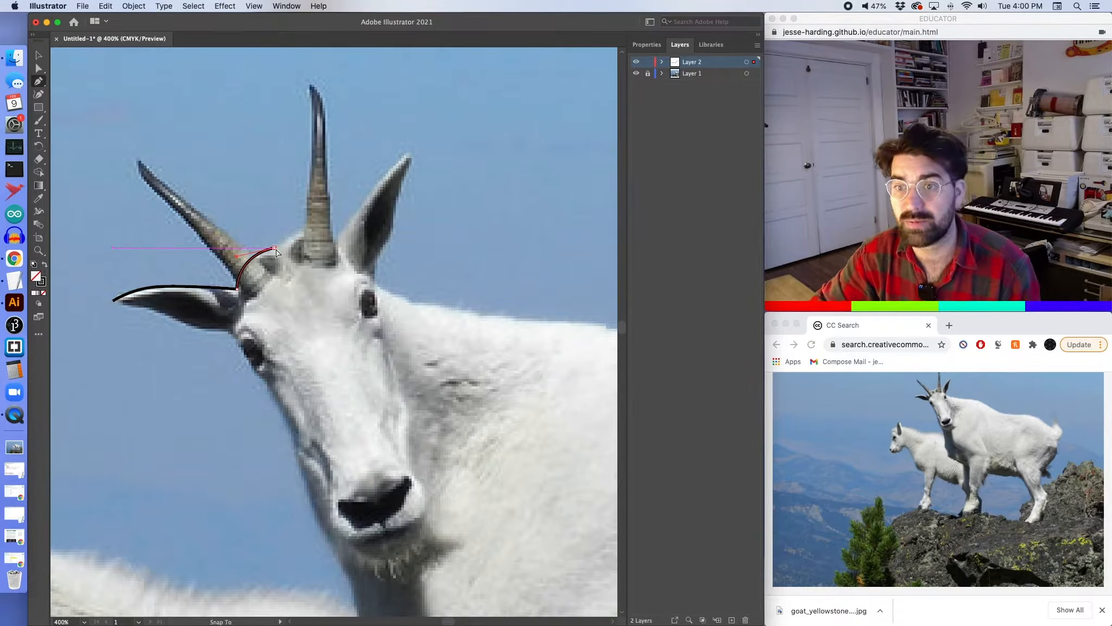
{"action": "left_click_drag", "start_coordinate": [275, 251], "coordinate": [276, 251]}
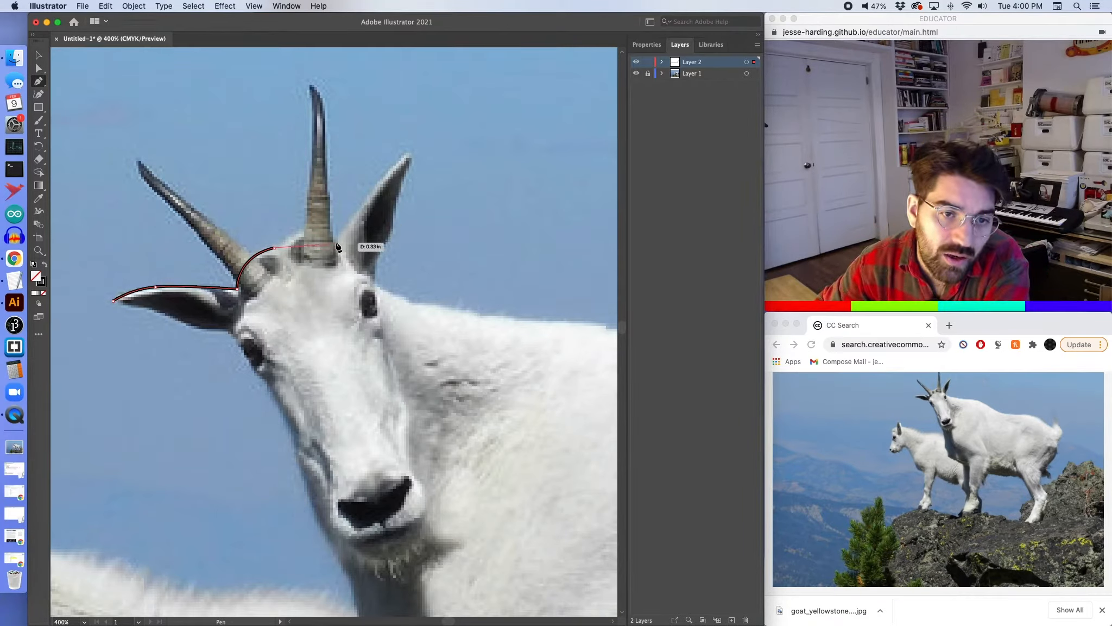
{"action": "left_click_drag", "start_coordinate": [335, 242], "coordinate": [350, 263]}
{"action": "left_click_drag", "start_coordinate": [369, 270], "coordinate": [365, 270]}
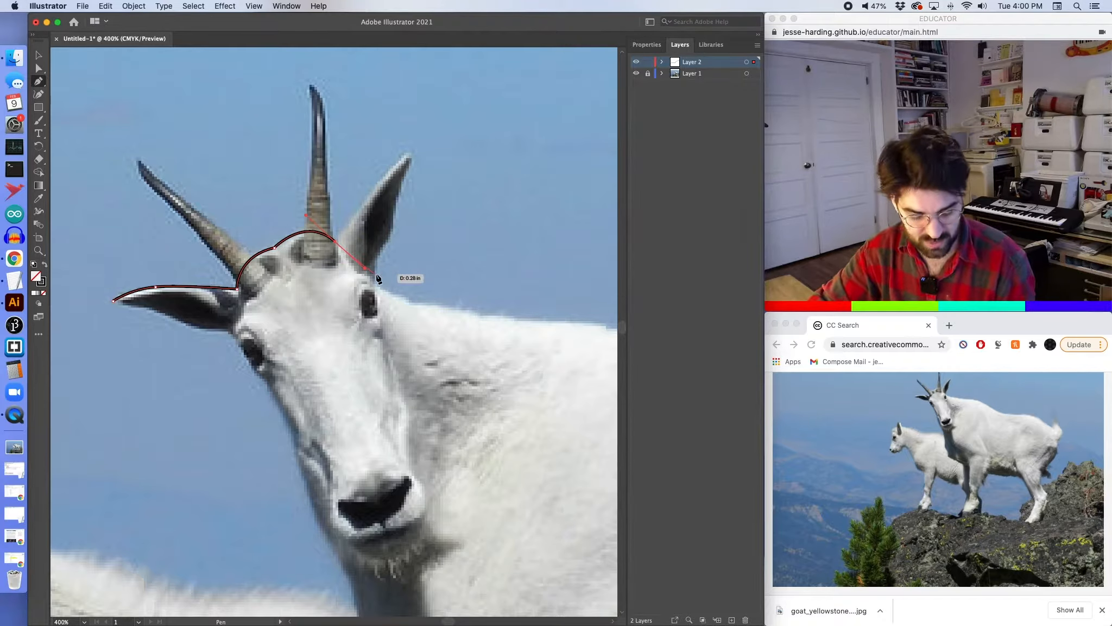
{"action": "left_click", "coordinate": [349, 260]}
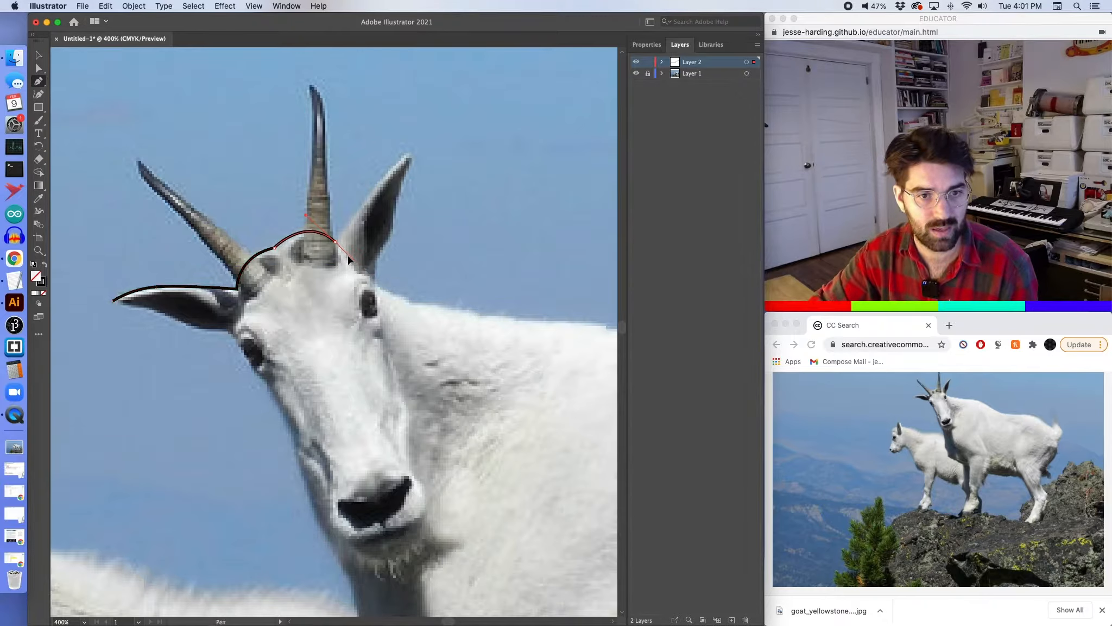
{"action": "left_click", "coordinate": [336, 245]}
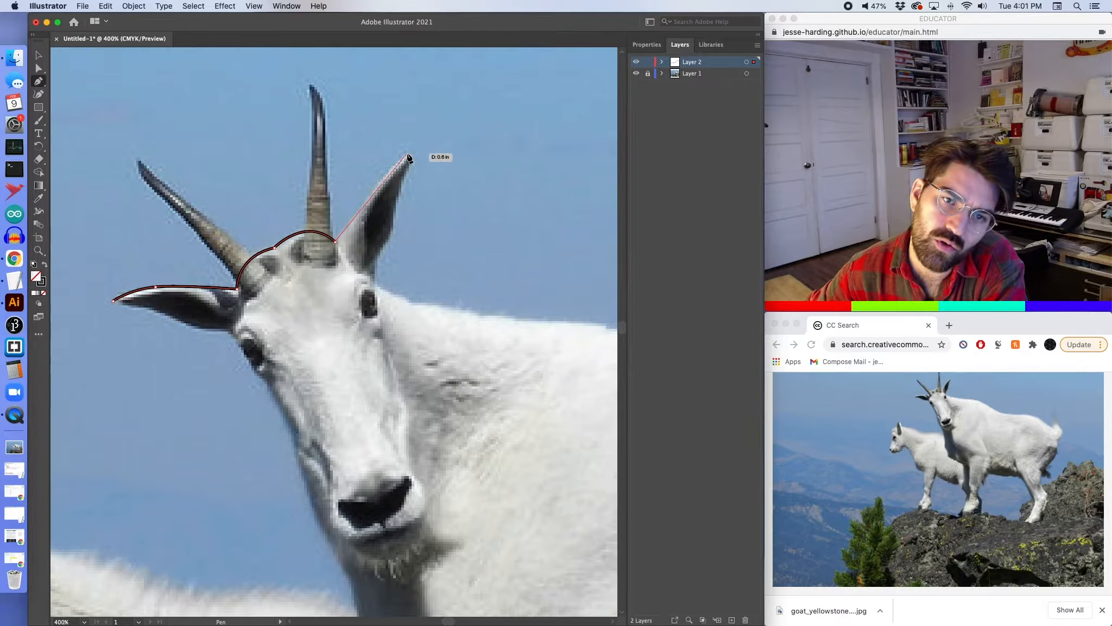
Extend the path up the right-hand ear's upper edge and around its tip, shortening the tip's outgoing handle for a tight curve.
{"action": "left_click_drag", "start_coordinate": [408, 157], "coordinate": [432, 141]}
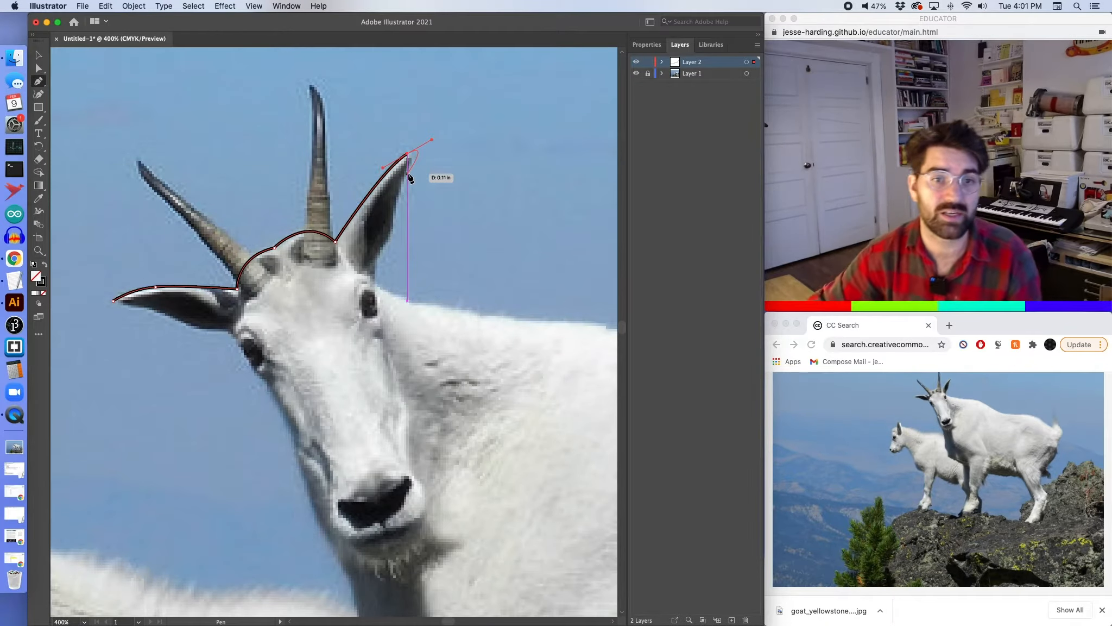
{"action": "scroll", "coordinate": [410, 178], "scroll_direction": "up", "scroll_amount": 1}
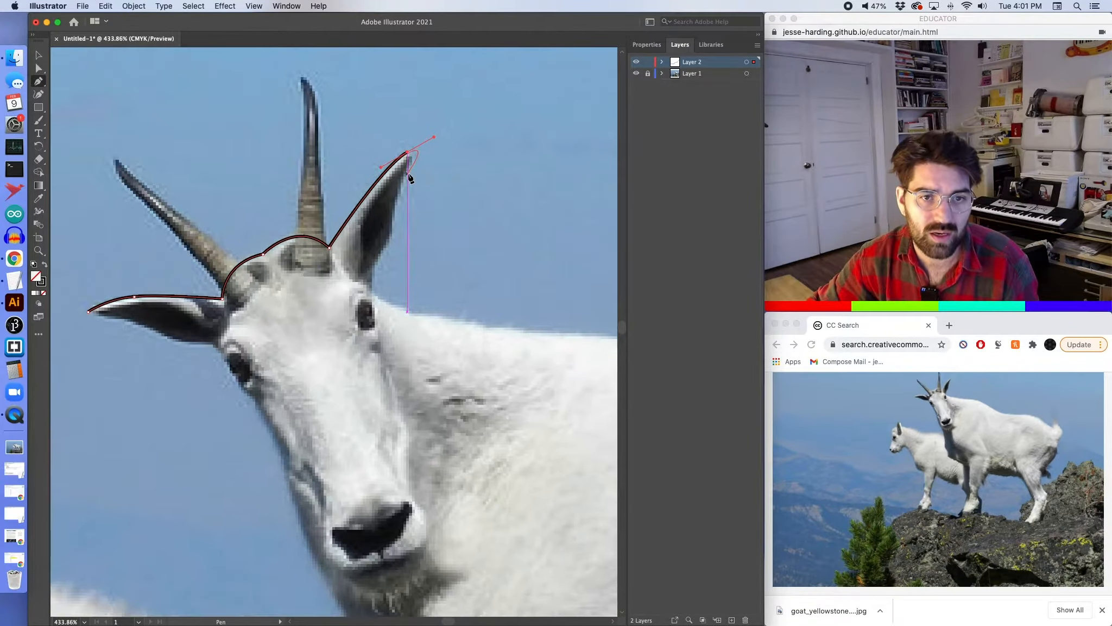
{"action": "left_click_drag", "start_coordinate": [434, 138], "coordinate": [425, 139]}
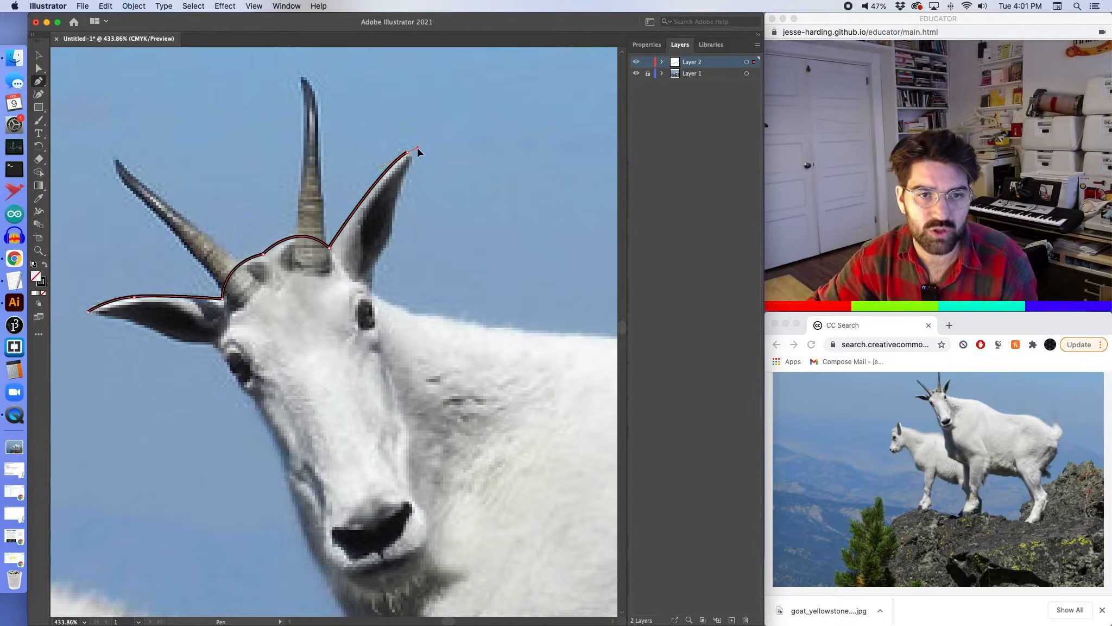
{"action": "right_click", "coordinate": [417, 148]}
{"action": "left_click", "coordinate": [417, 148]}
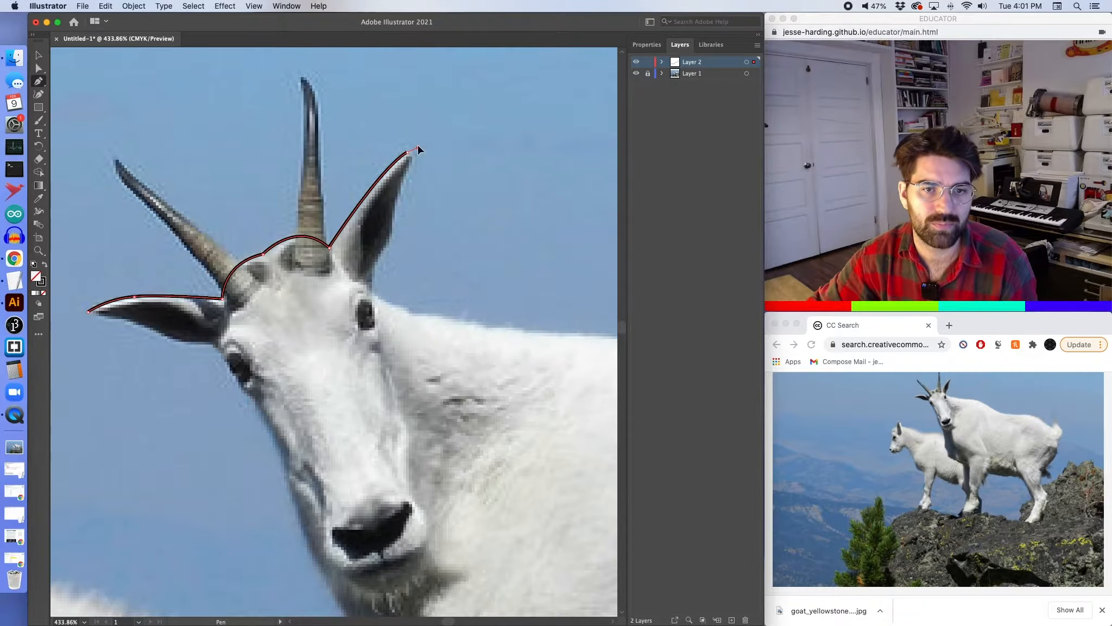
{"action": "left_click_drag", "start_coordinate": [419, 152], "coordinate": [418, 151]}
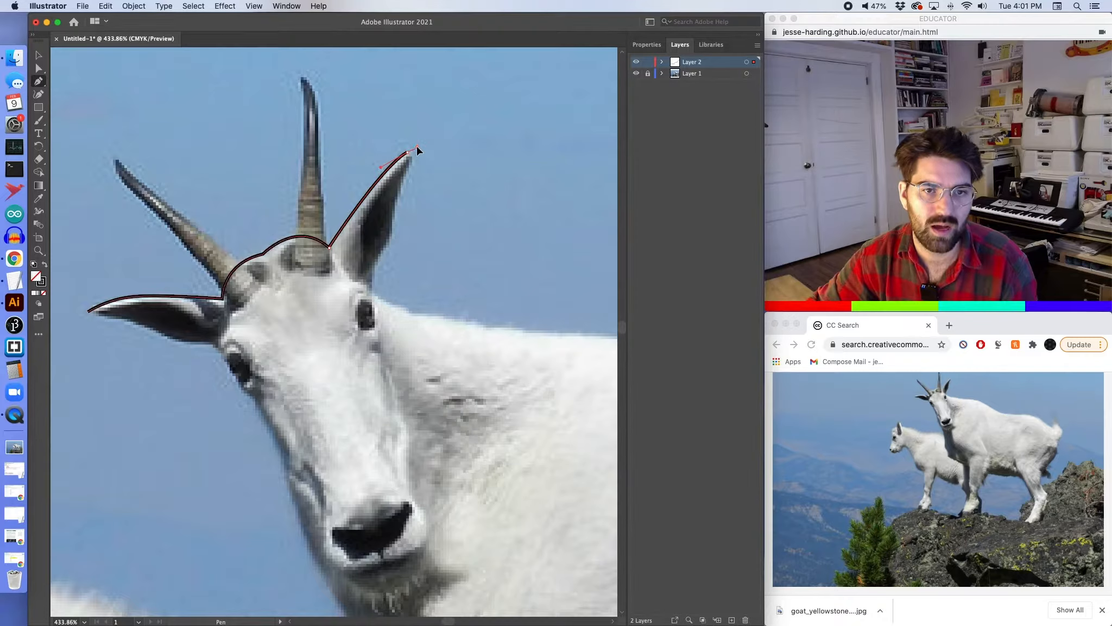
{"action": "mouse_move", "coordinate": [417, 151]}
{"action": "left_mouse_down"}
{"action": "mouse_move", "coordinate": [403, 188]}
{"action": "mouse_move", "coordinate": [405, 177]}
{"action": "left_mouse_up"}
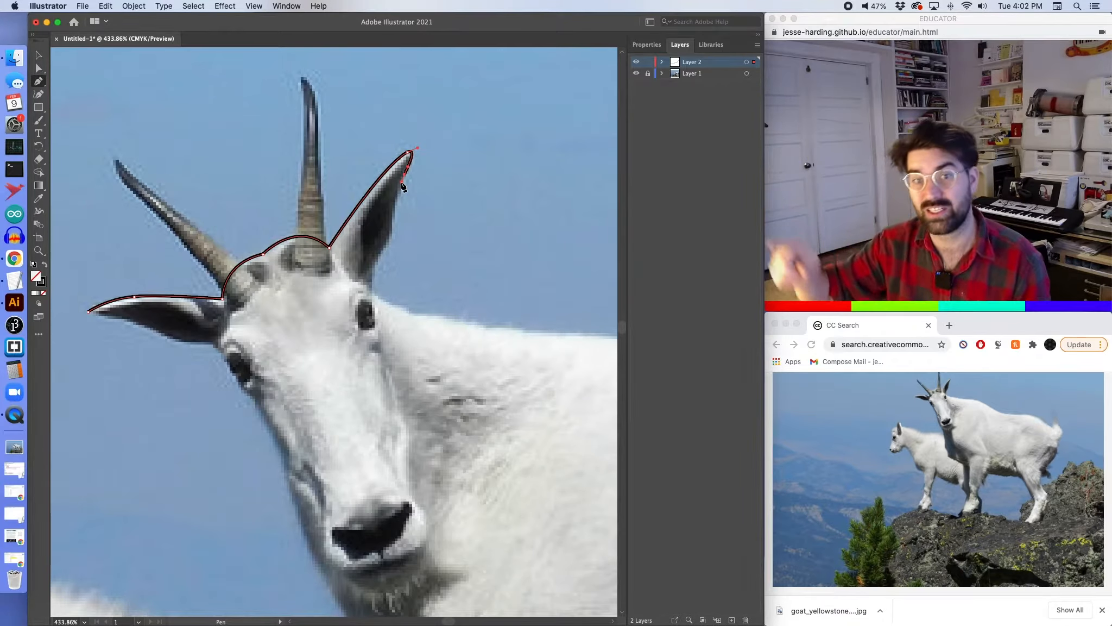
Trace the outer edge of the right-hand ear from just below its tip down to its base above the eye.
{"action": "left_click", "coordinate": [382, 252]}
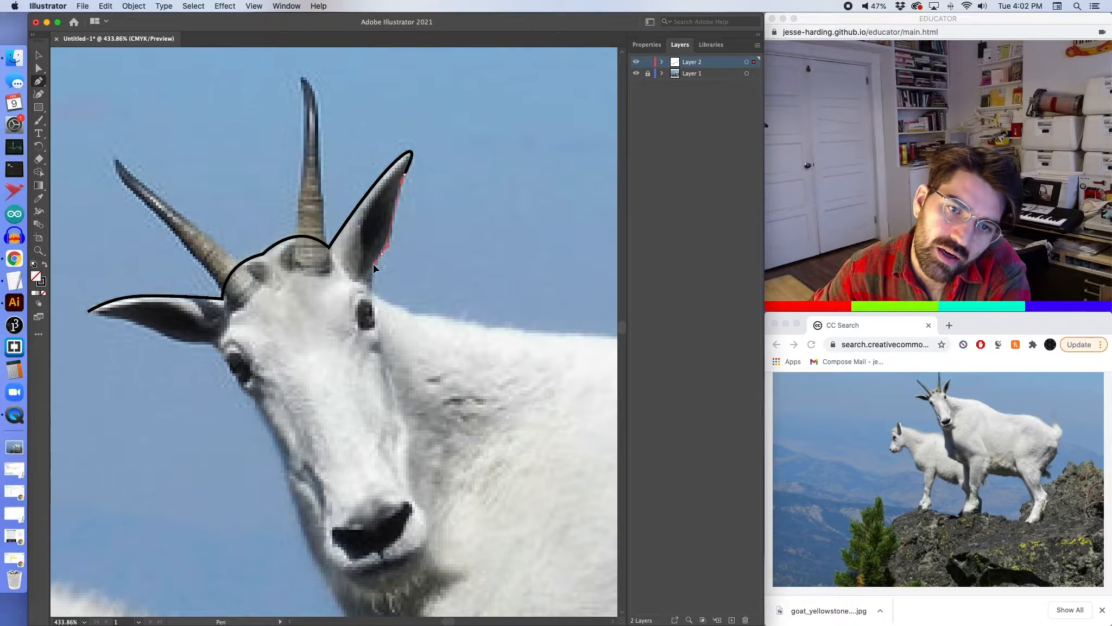
{"action": "left_click_drag", "start_coordinate": [367, 277], "coordinate": [371, 275]}
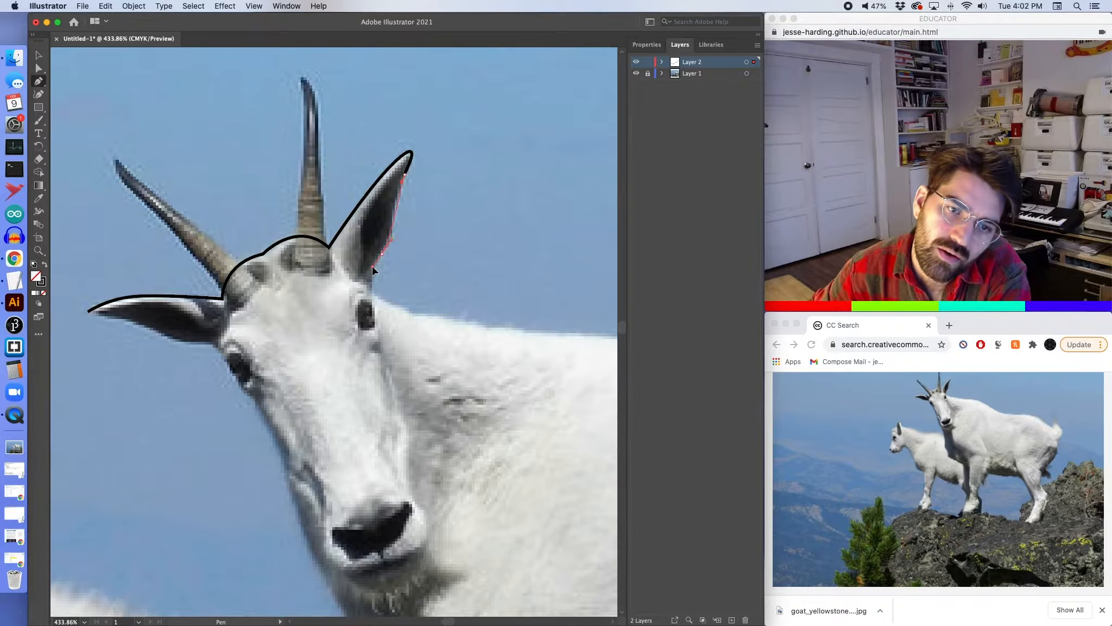
{"action": "left_click", "coordinate": [372, 269]}
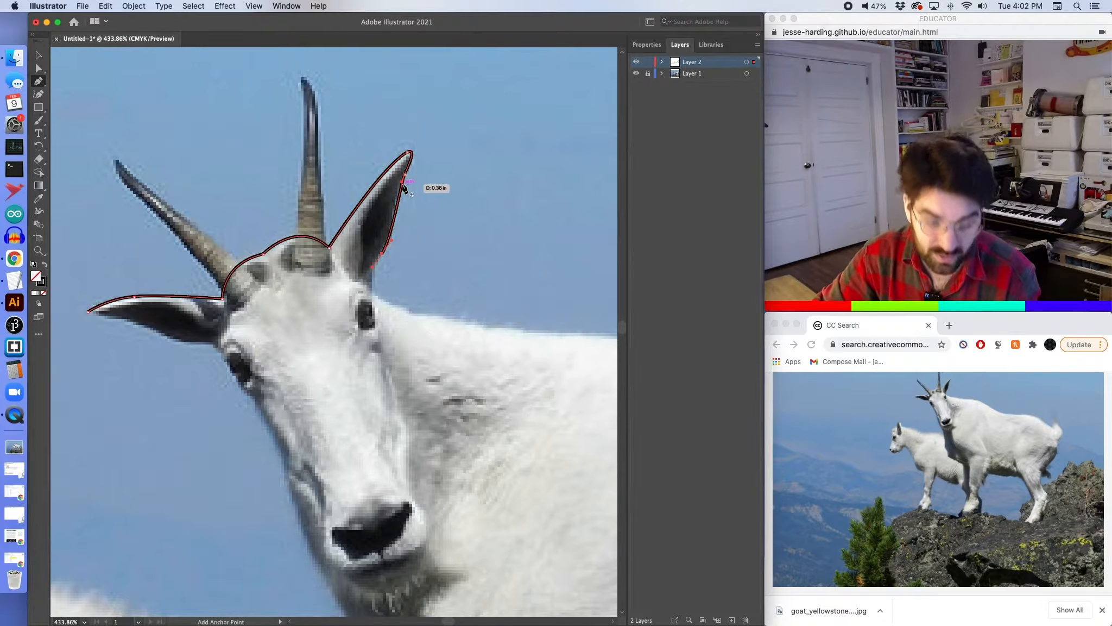
{"action": "left_click_drag", "start_coordinate": [402, 182], "coordinate": [392, 208]}
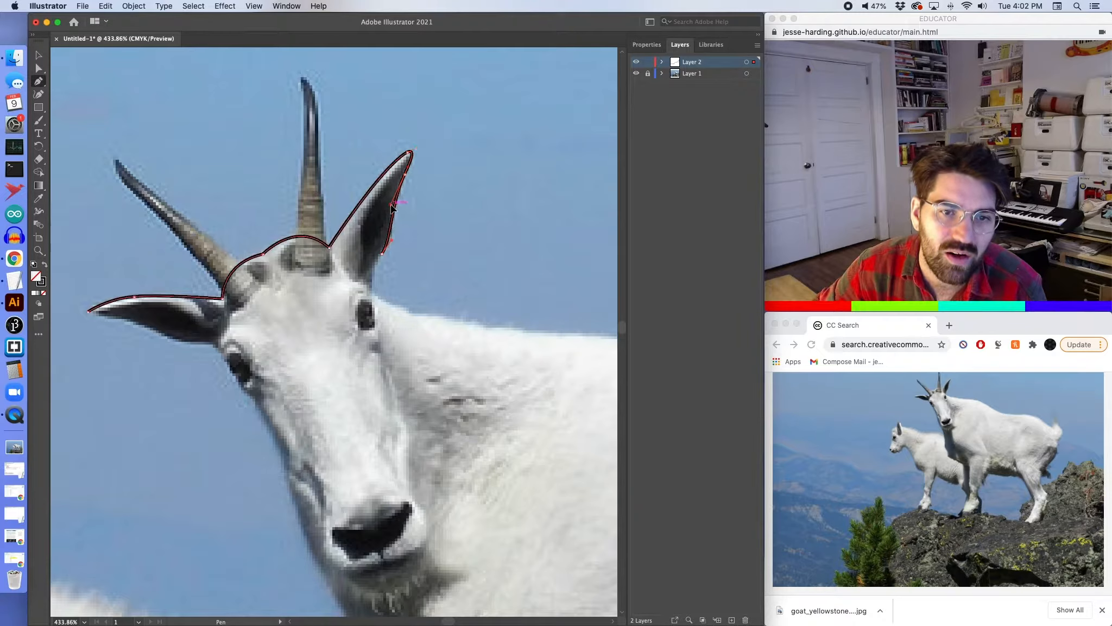
{"action": "left_click", "coordinate": [373, 293]}
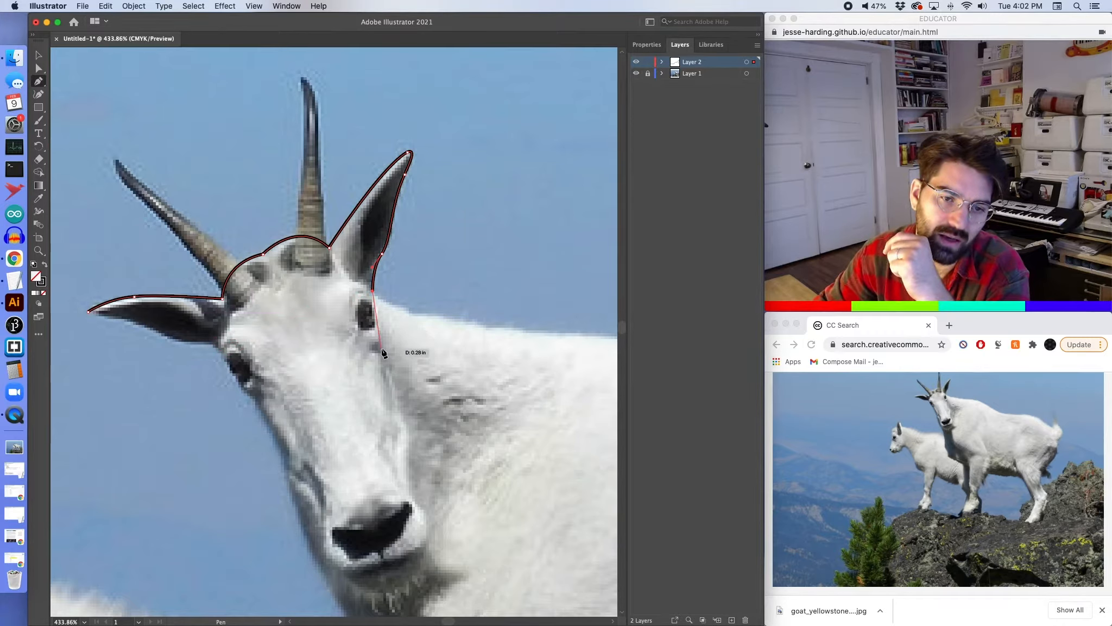
Curve the path around the right-hand eye, remove the outgoing handle and add a straight segment down the side of the face.
{"action": "left_click_drag", "start_coordinate": [381, 350], "coordinate": [377, 382]}
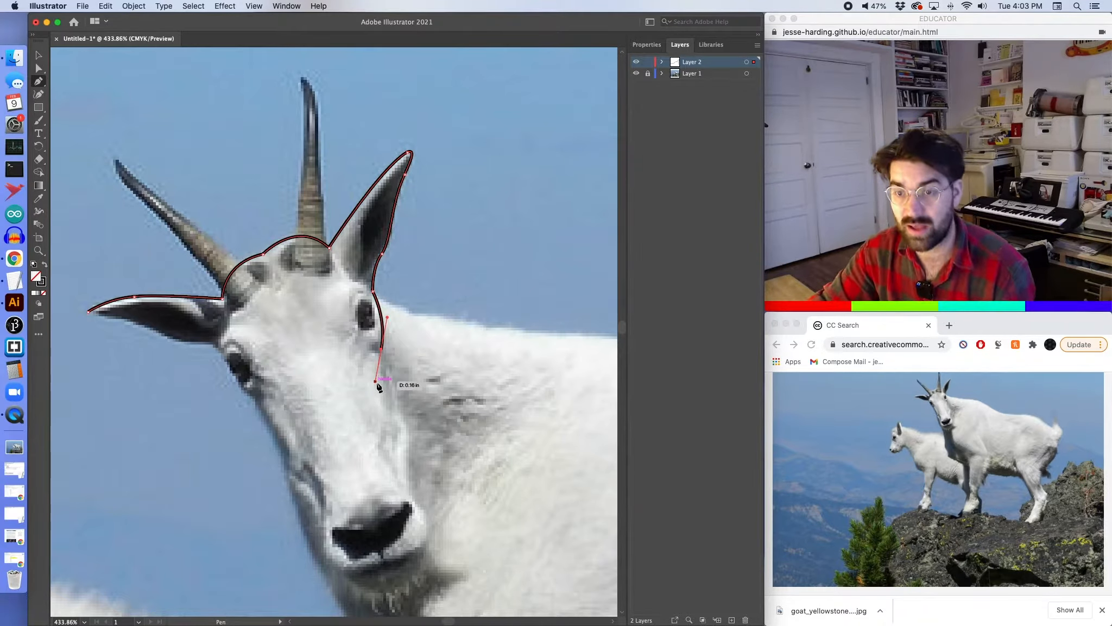
{"action": "key", "text": "alt"}
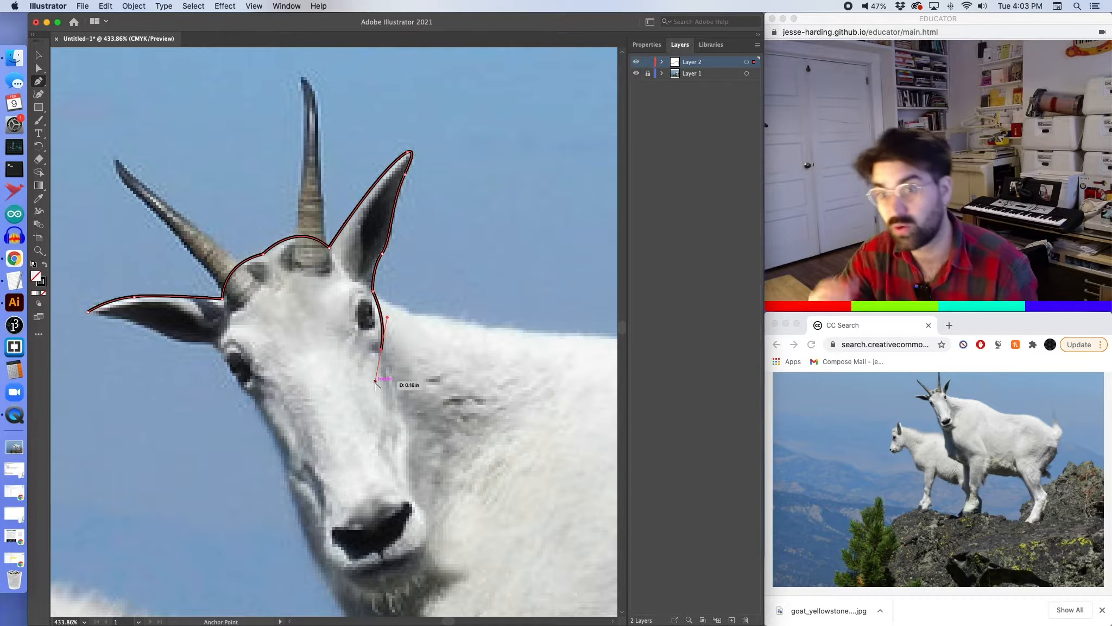
{"action": "left_click_drag", "start_coordinate": [374, 382], "coordinate": [375, 380]}
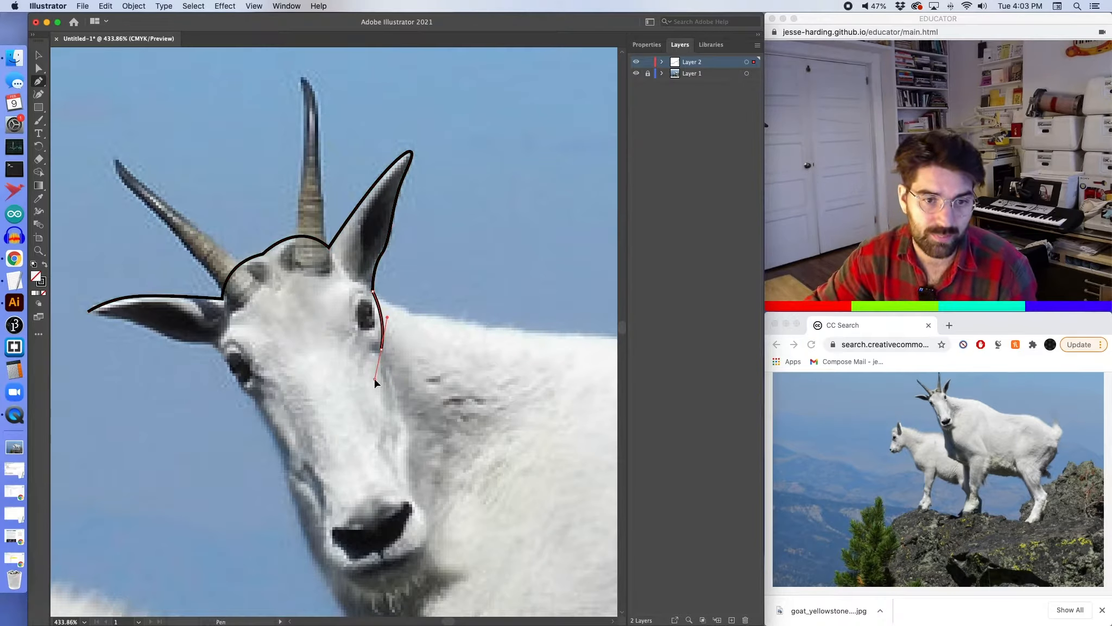
{"action": "left_click", "coordinate": [381, 350]}
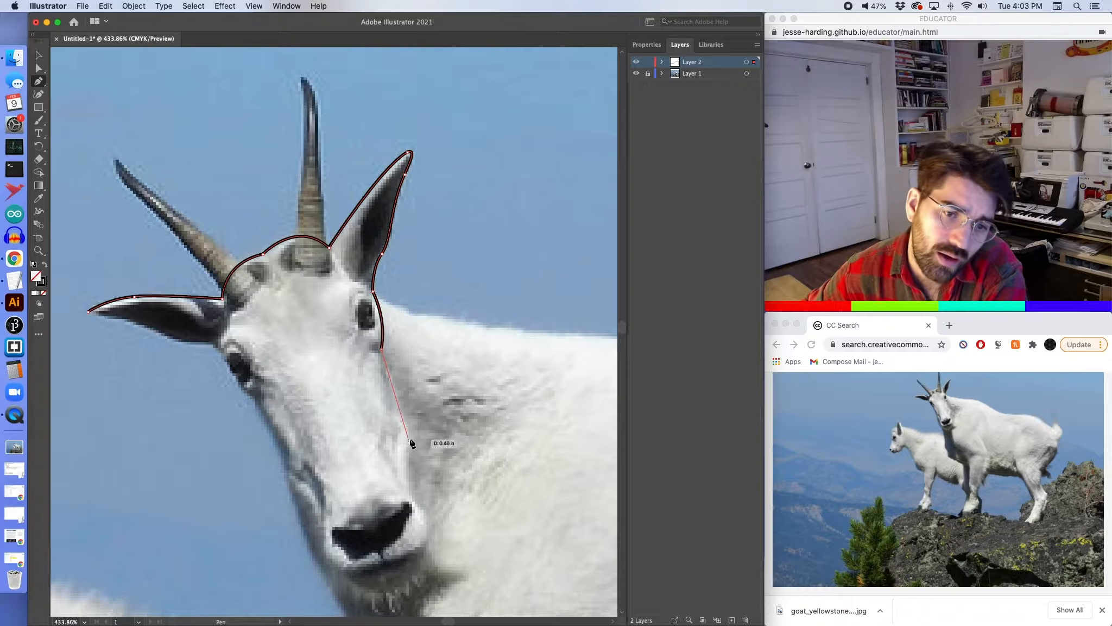
{"action": "left_click", "coordinate": [401, 406]}
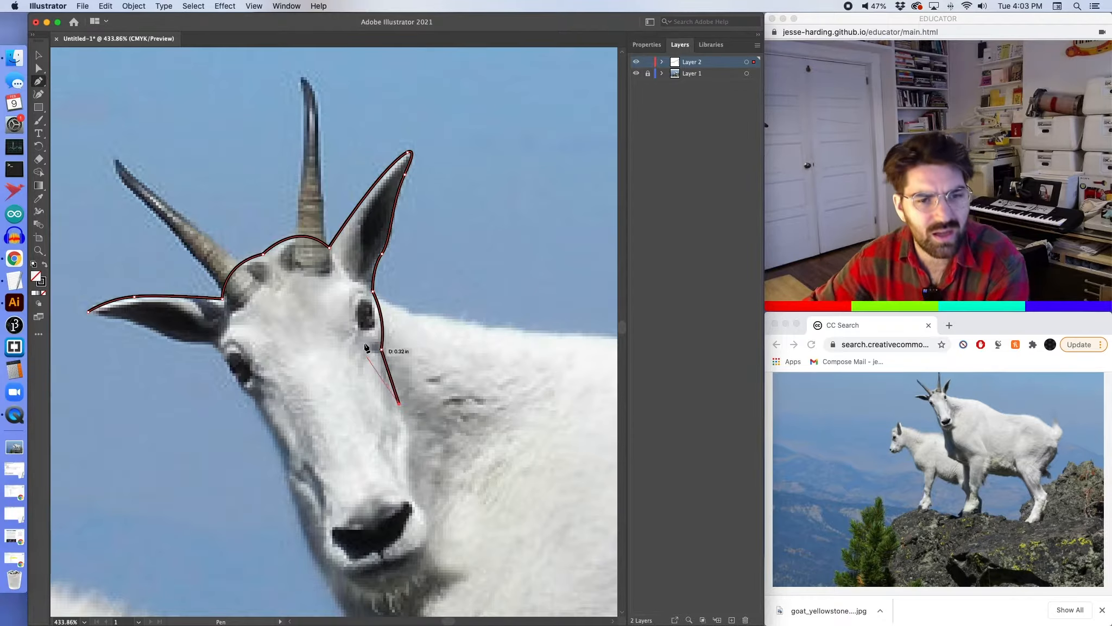
Undo the straight segment, redraw it as a curve down the right side of the face, and shorten the handle below the eye.
{"action": "key", "text": "super+z"}
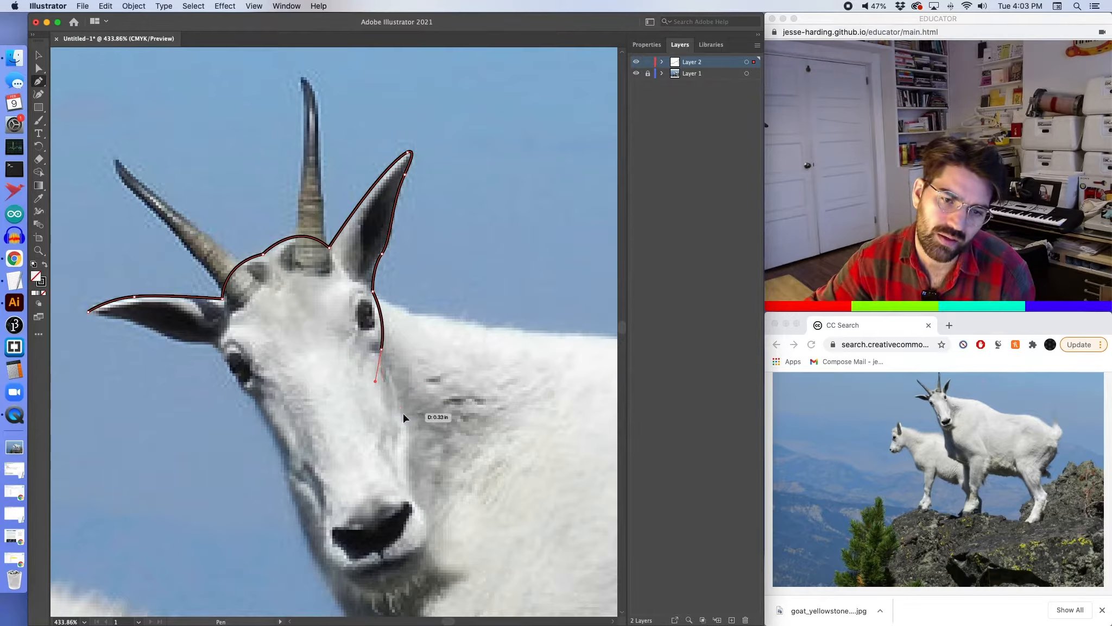
{"action": "left_click_drag", "start_coordinate": [403, 413], "coordinate": [408, 428]}
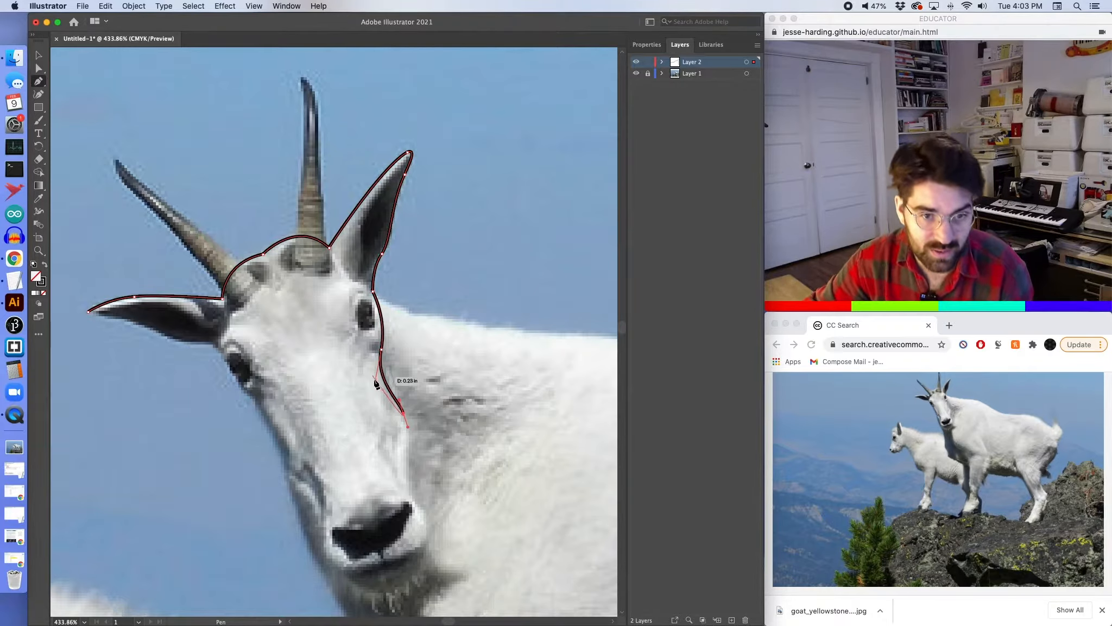
{"action": "key", "text": "alt"}
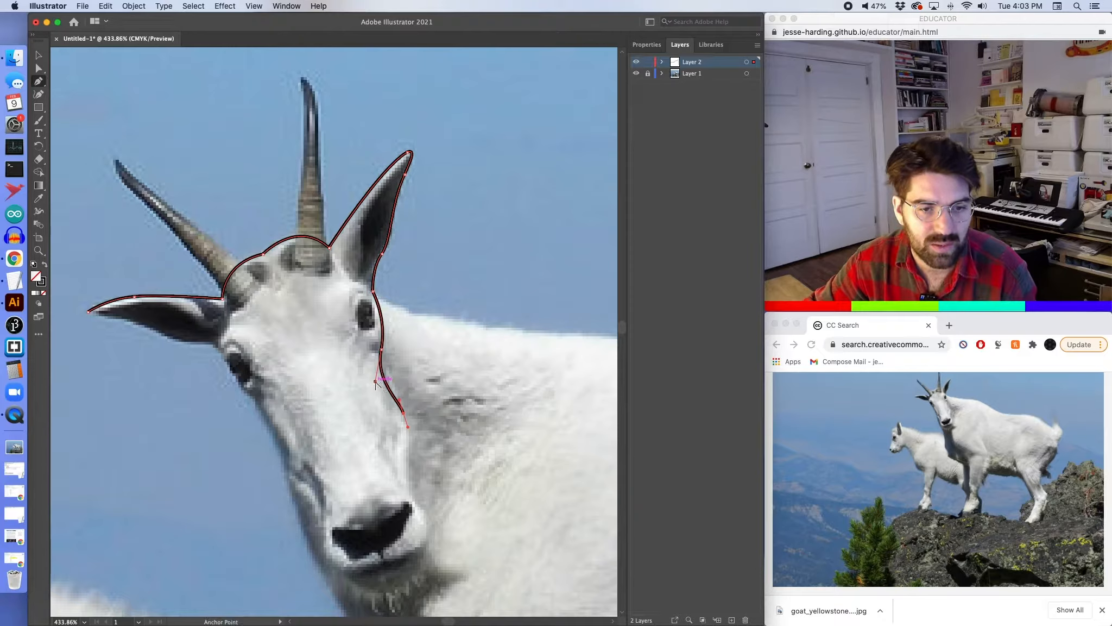
{"action": "left_click_drag", "start_coordinate": [375, 381], "coordinate": [377, 369]}
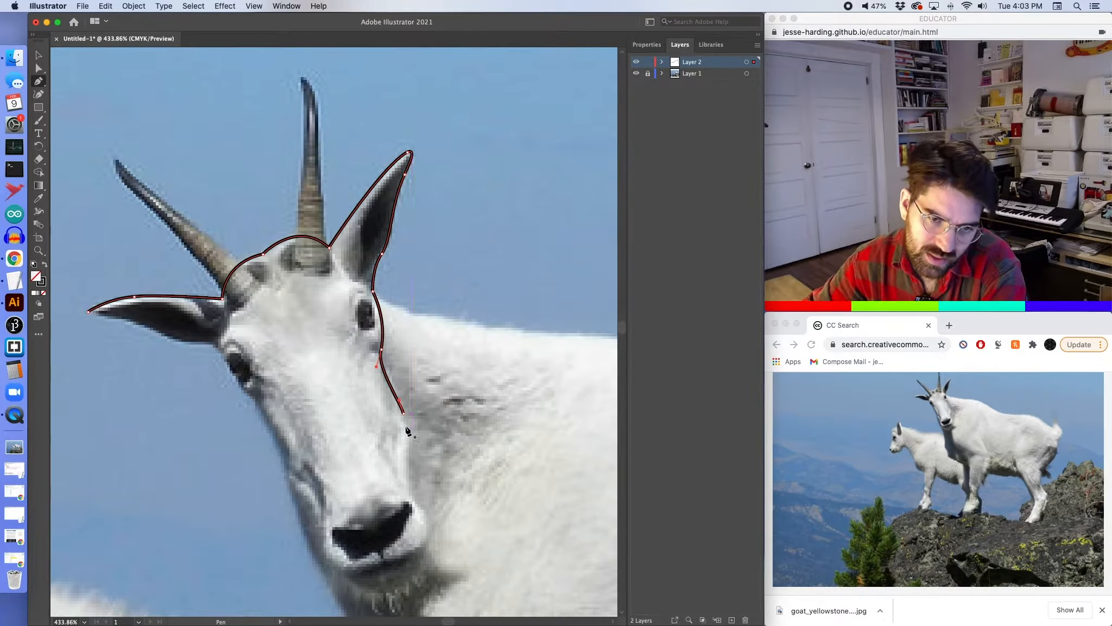
Continue the path down the right side of the snout, past the nostril and around the muzzle to beside the mouth.
{"action": "left_click", "coordinate": [411, 481], "text": "super"}
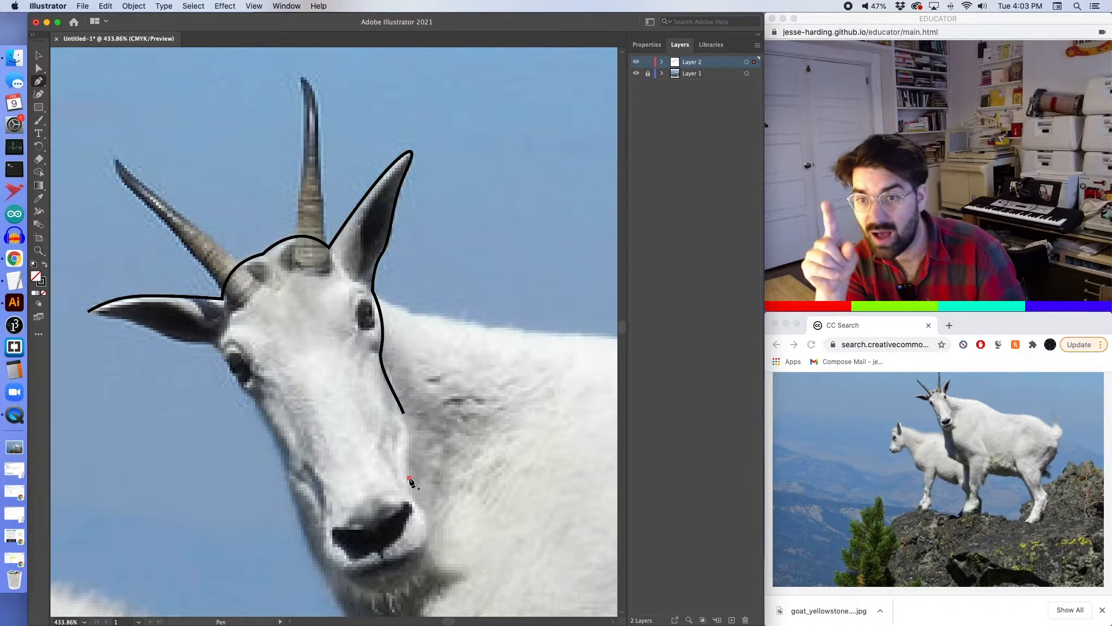
{"action": "key", "text": "super+z"}
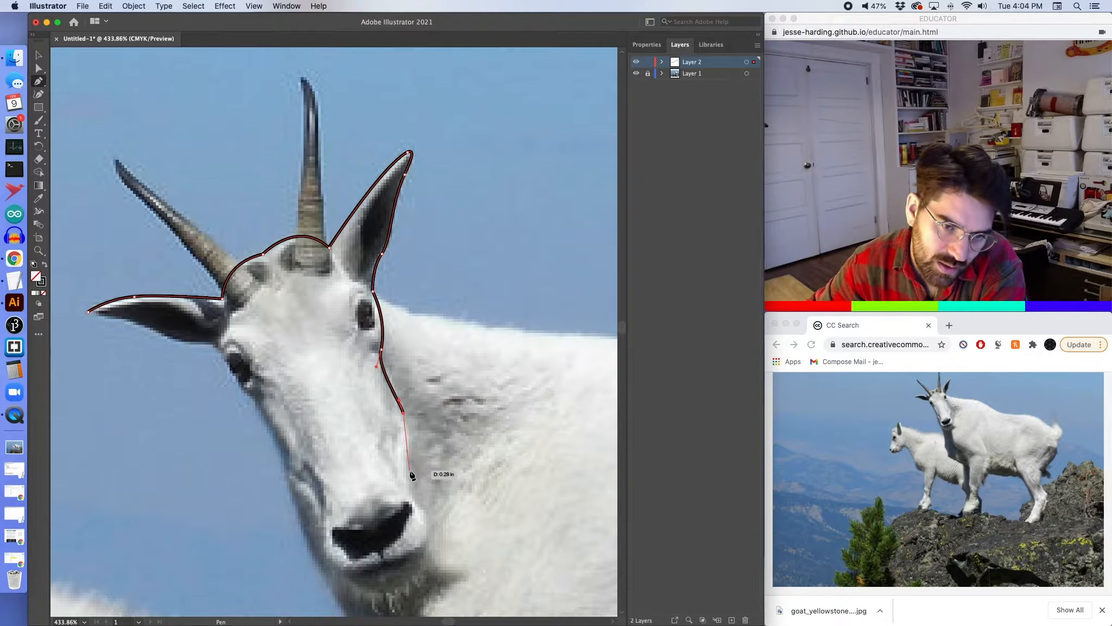
{"action": "left_click_drag", "start_coordinate": [411, 473], "coordinate": [410, 506]}
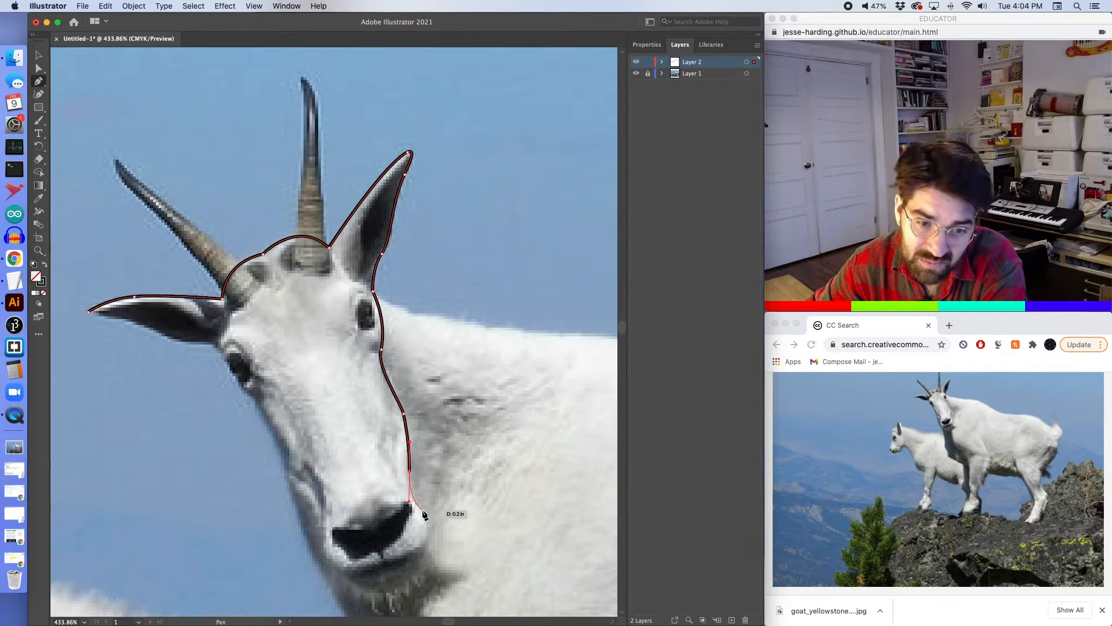
{"action": "left_click", "coordinate": [419, 507]}
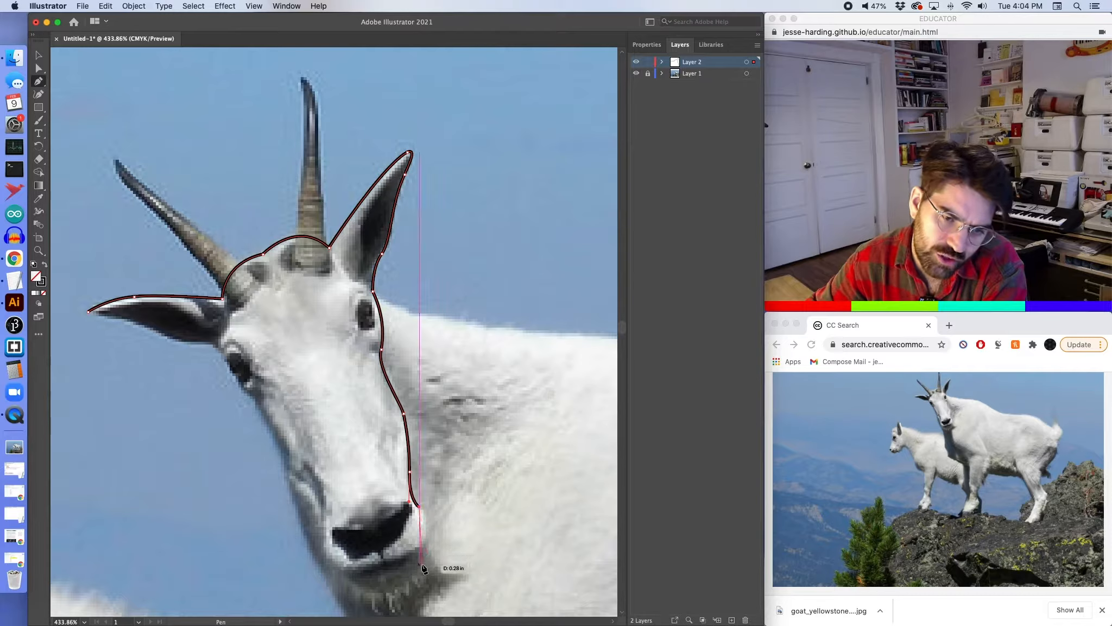
{"action": "left_click_drag", "start_coordinate": [422, 562], "coordinate": [408, 604]}
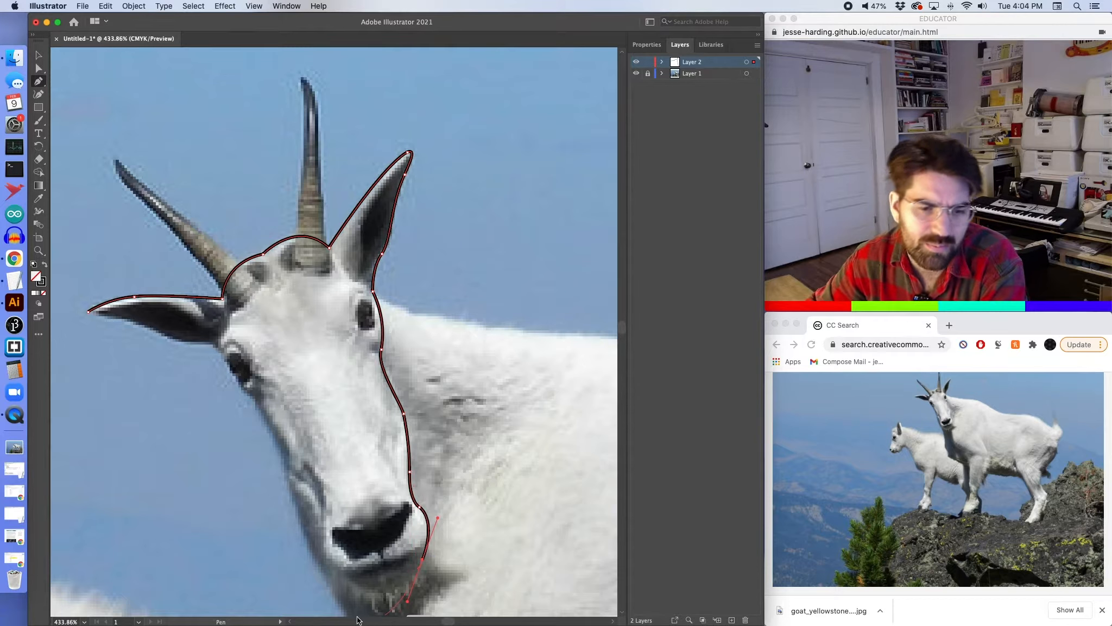
Curve the path under the chin and up the left side of the snout to just below the left eye.
{"action": "left_click", "coordinate": [340, 580]}
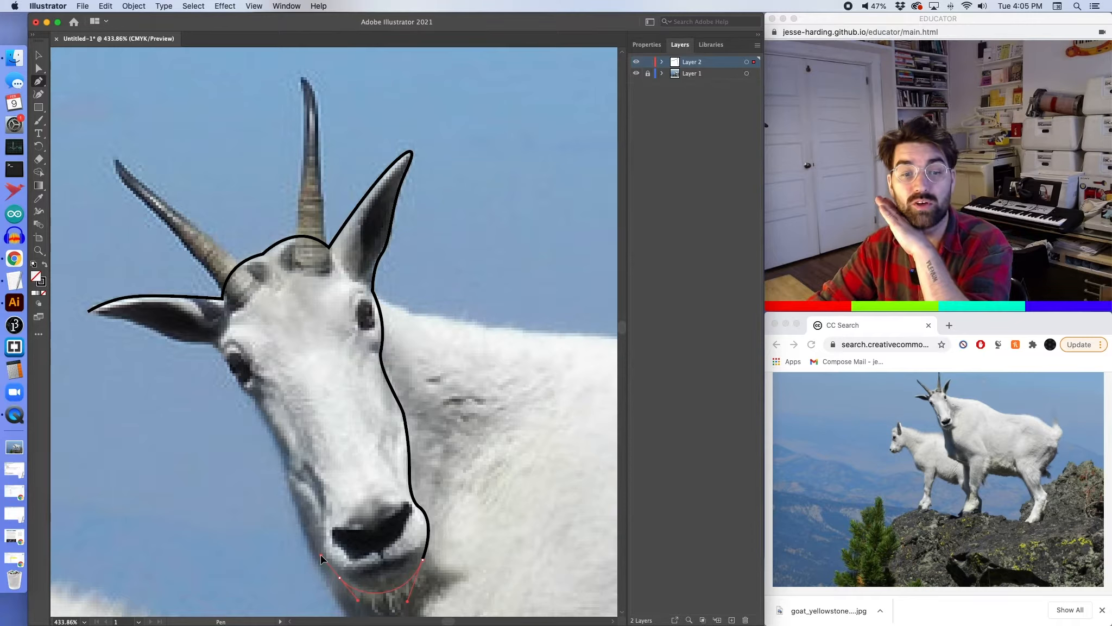
{"action": "left_click", "coordinate": [320, 556]}
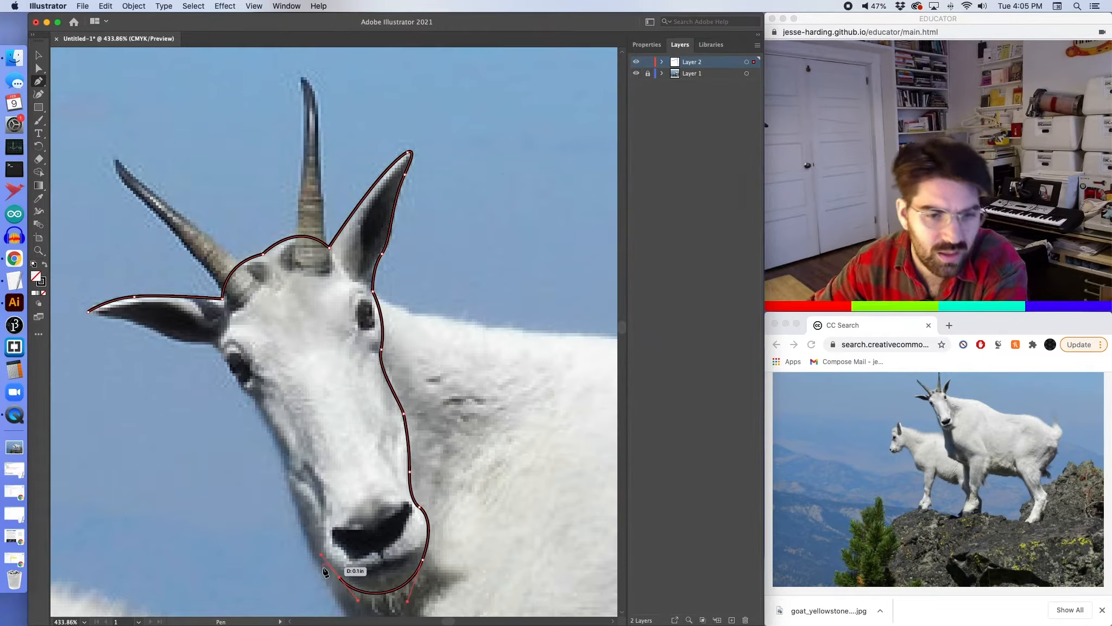
{"action": "left_click", "coordinate": [300, 494]}
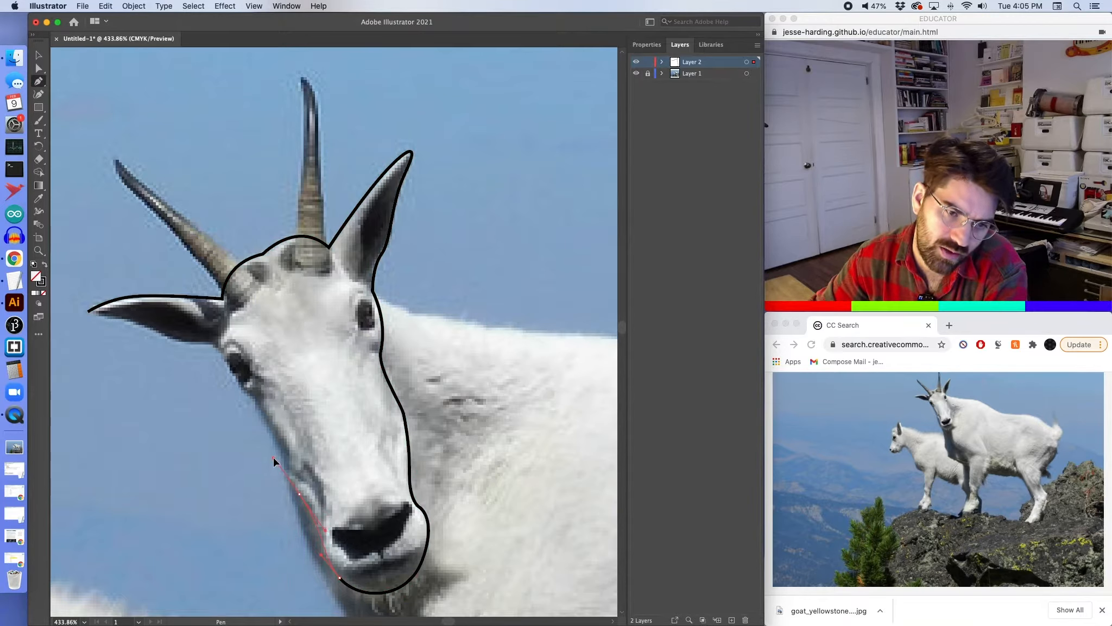
{"action": "left_click", "coordinate": [274, 459]}
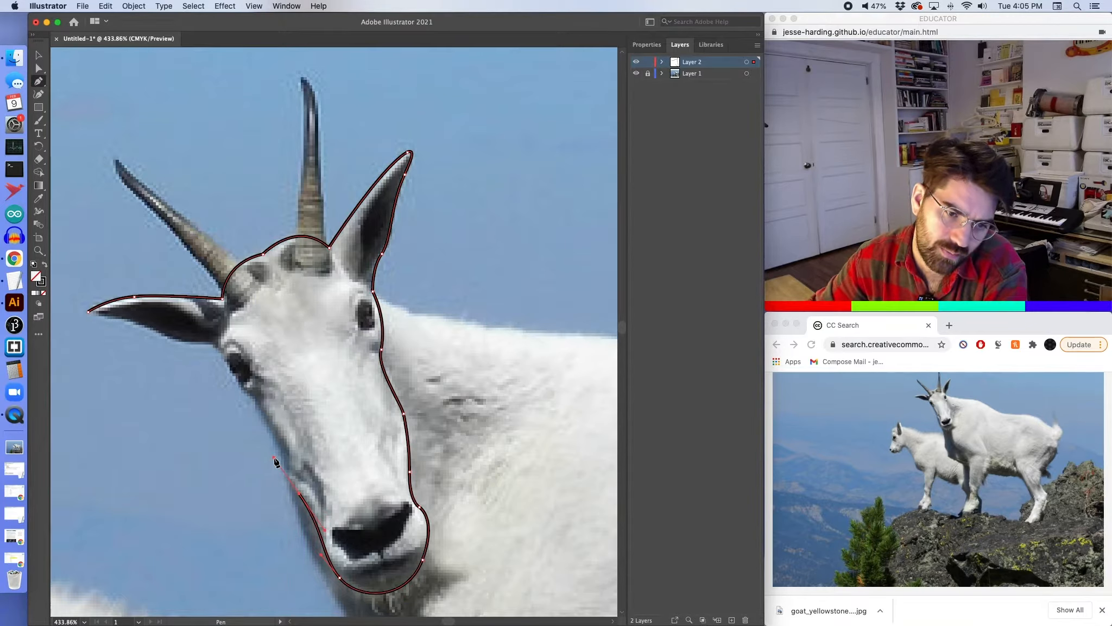
{"action": "left_click", "coordinate": [265, 422]}
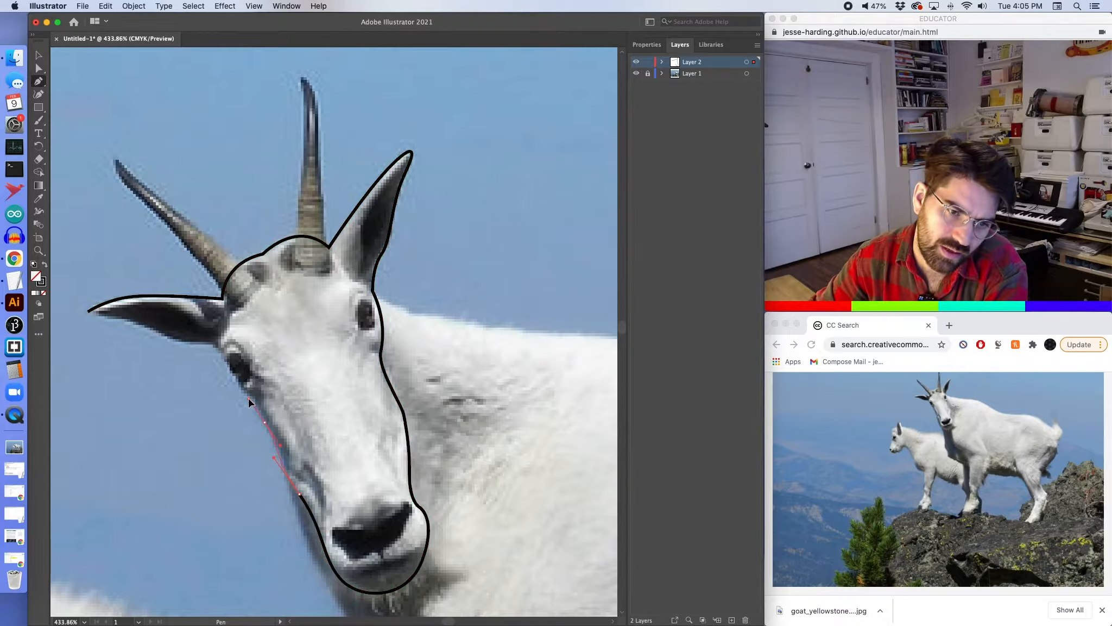
{"action": "left_click", "coordinate": [249, 400]}
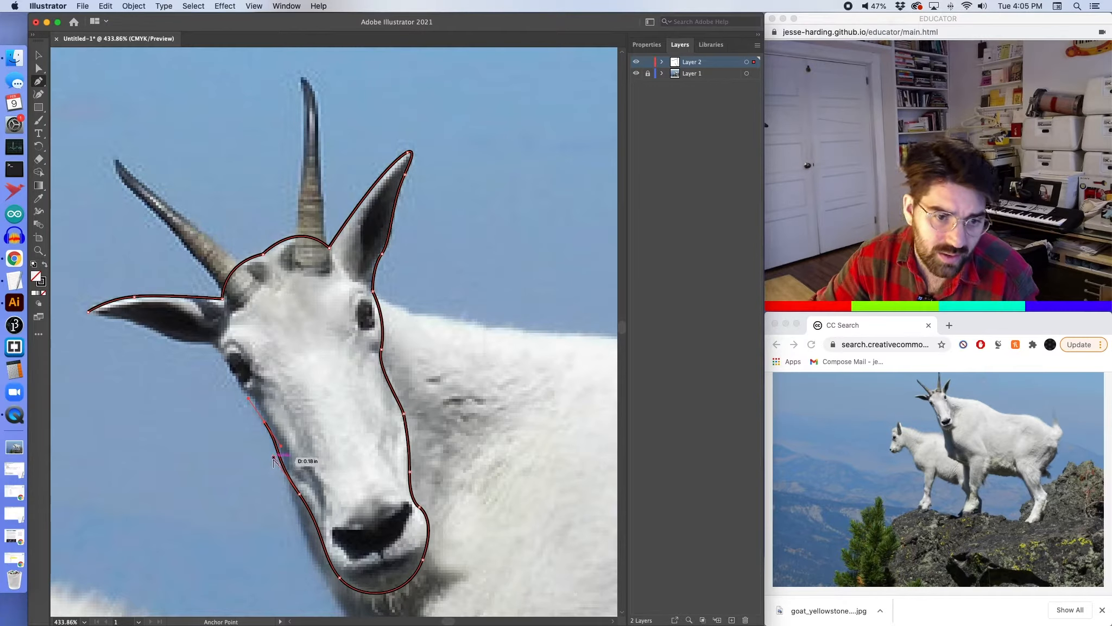
Refine the last curve along the left cheek by moving its handle and its end anchor slightly inward to the face edge.
{"action": "key", "text": "cmd+z"}
{"action": "left_click_drag", "start_coordinate": [280, 461], "coordinate": [281, 462]}
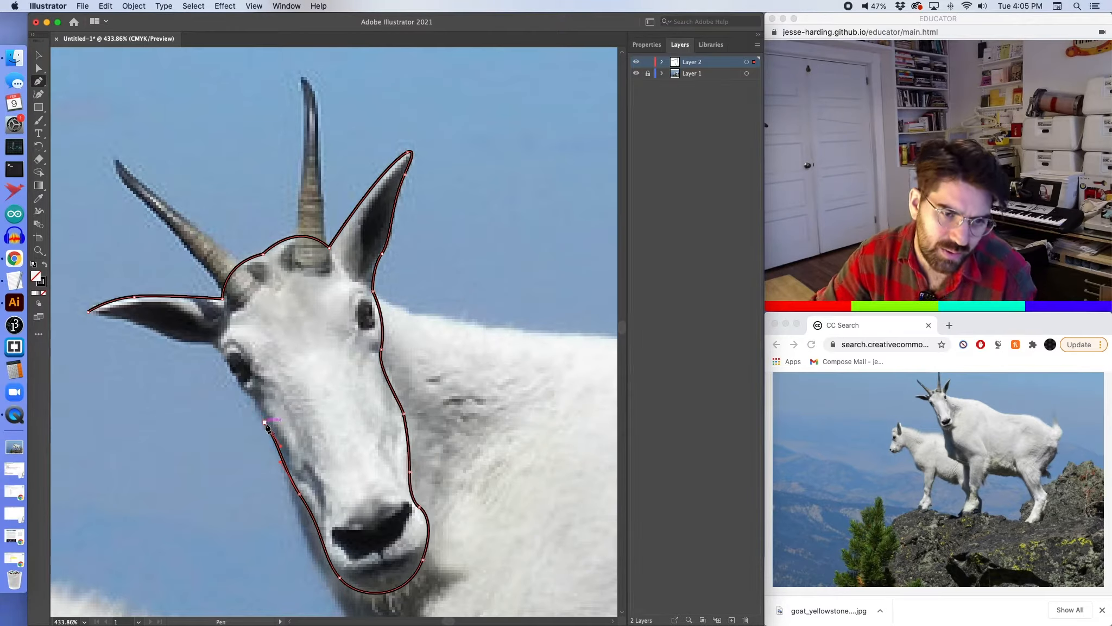
{"action": "left_click", "coordinate": [38, 70]}
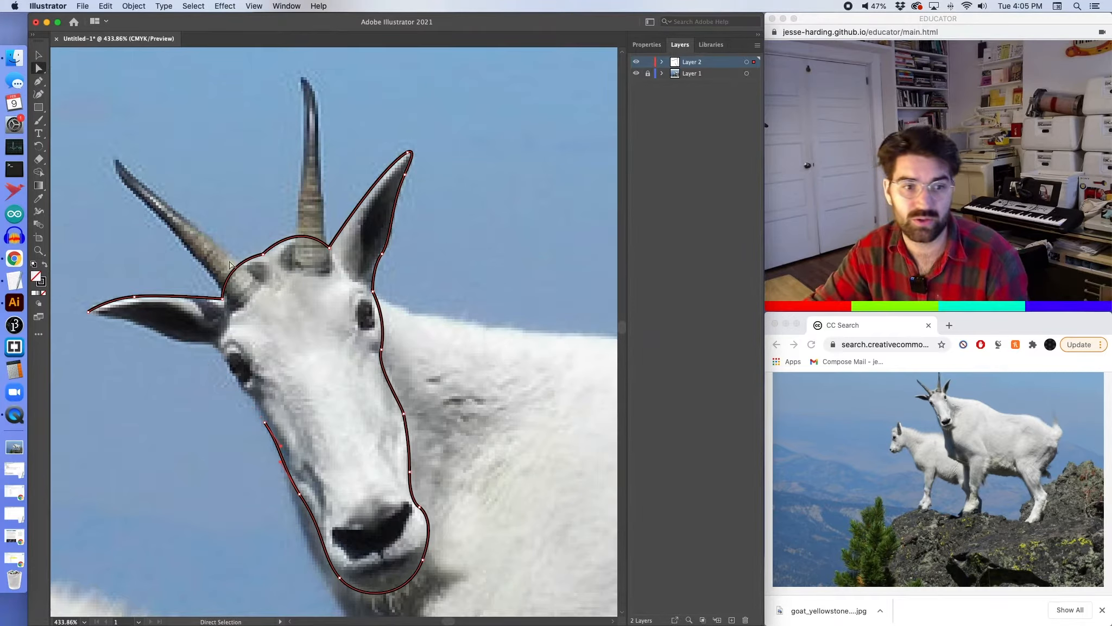
{"action": "left_click_drag", "start_coordinate": [265, 427], "coordinate": [269, 426]}
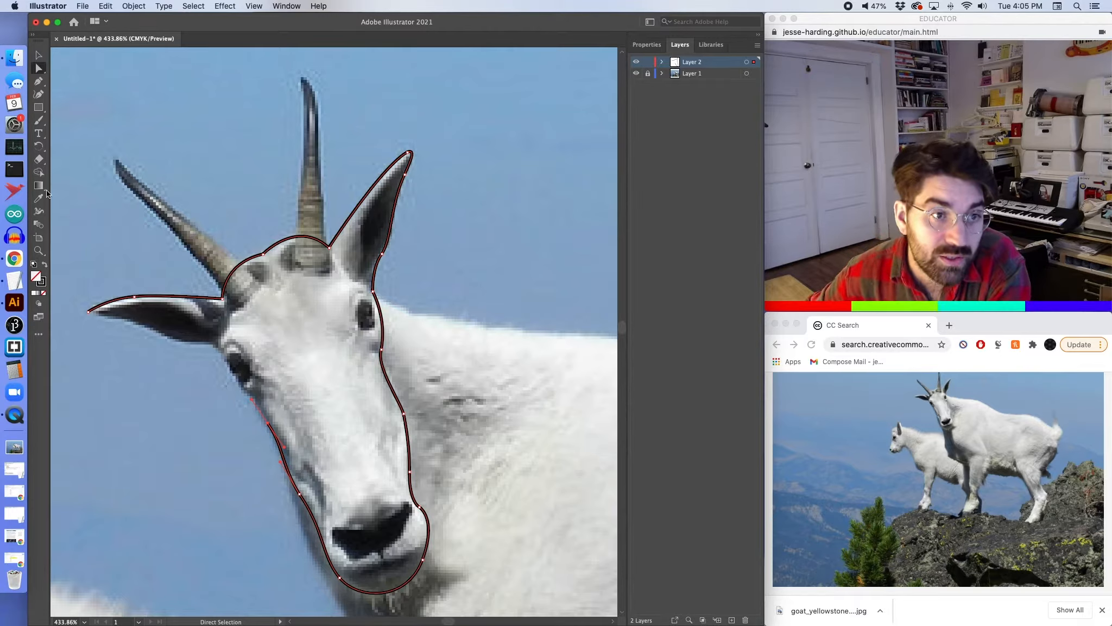
Resume the Pen path from its end anchor, trace past the left eye and the left ear's lower edge, and close it at the ear tip.
{"action": "left_click", "coordinate": [43, 86]}
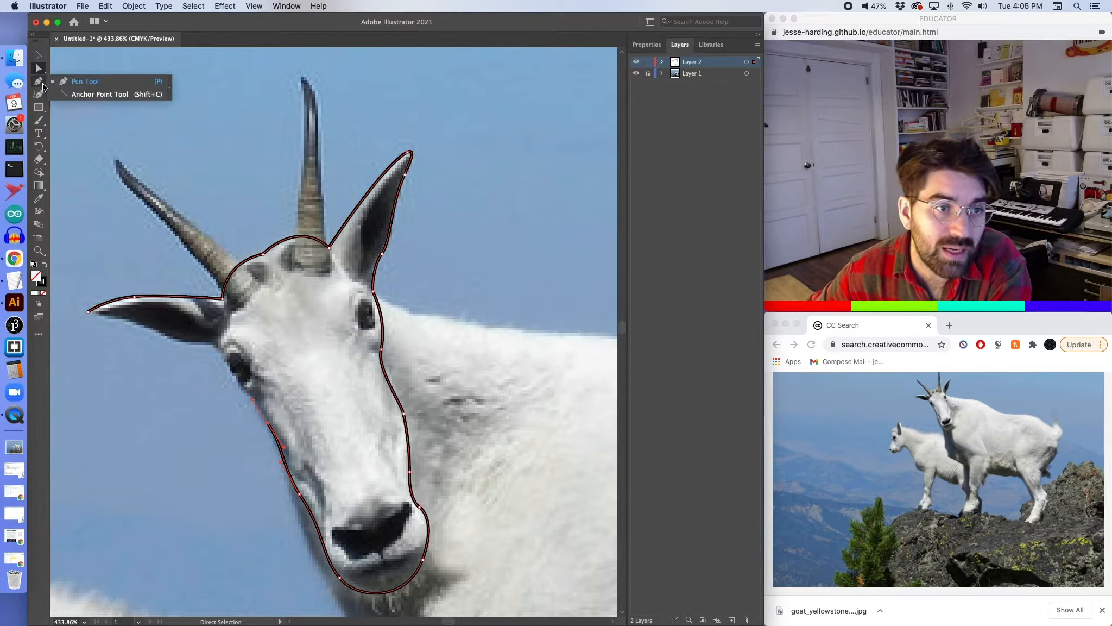
{"action": "left_click", "coordinate": [42, 85]}
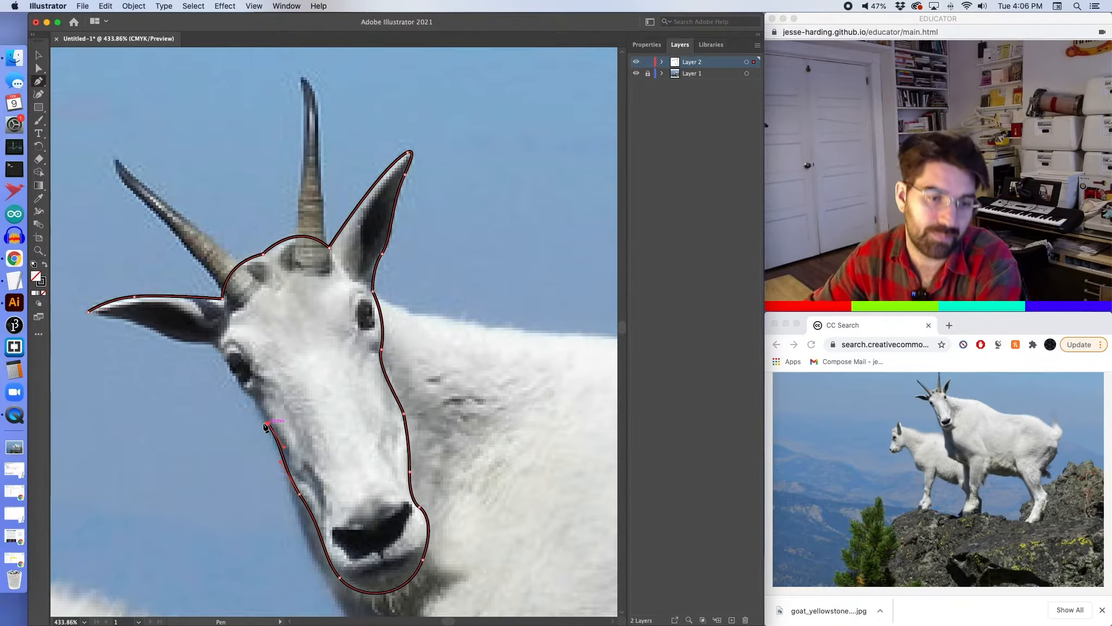
{"action": "left_click_drag", "start_coordinate": [265, 427], "coordinate": [256, 404]}
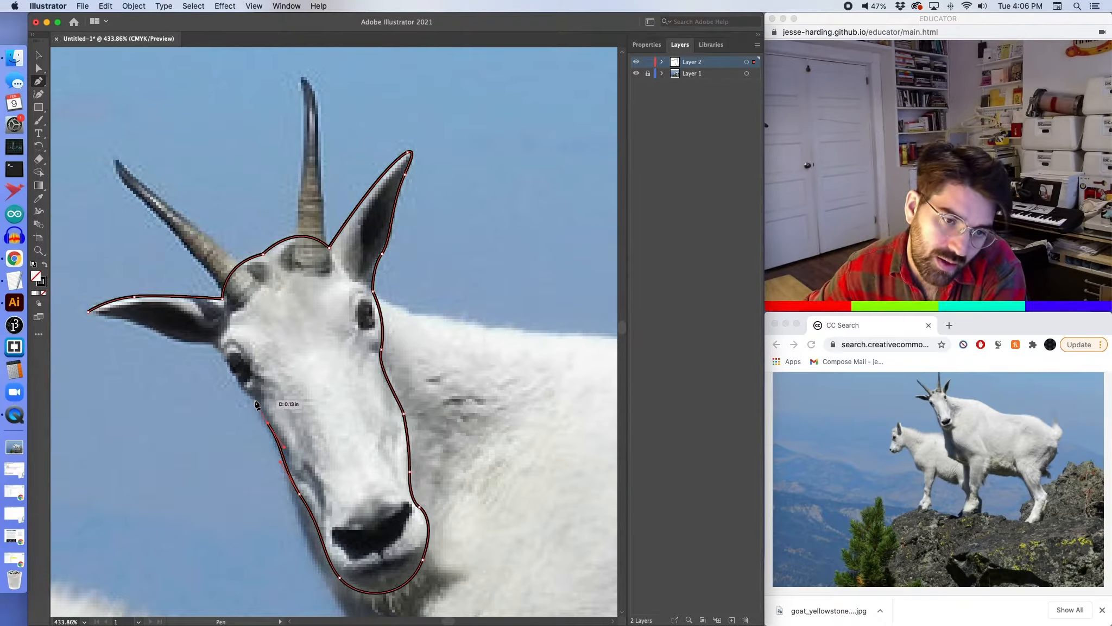
{"action": "left_click", "coordinate": [255, 400]}
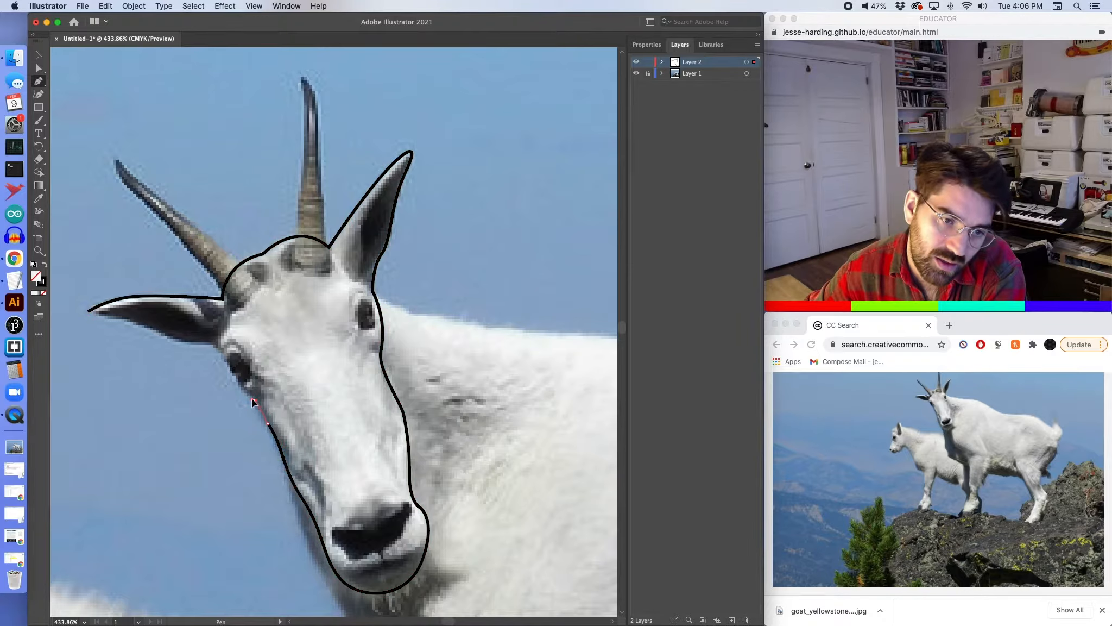
{"action": "mouse_move", "coordinate": [253, 401]}
{"action": "left_mouse_down"}
{"action": "mouse_move", "coordinate": [209, 333]}
{"action": "mouse_move", "coordinate": [171, 347]}
{"action": "left_mouse_up"}
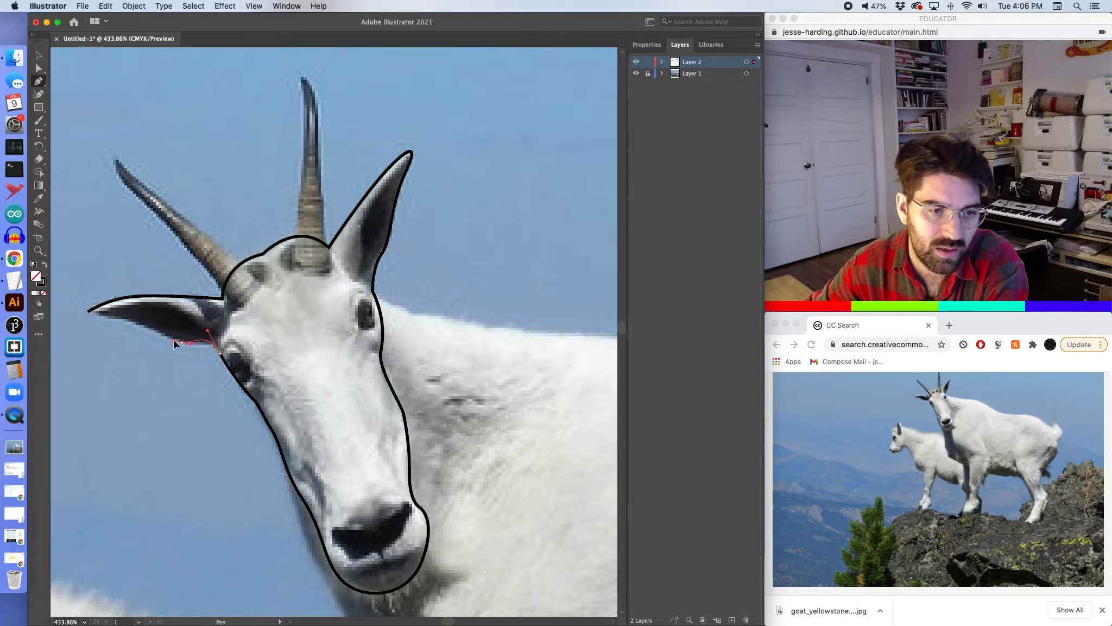
{"action": "mouse_move", "coordinate": [208, 330]}
{"action": "left_mouse_down"}
{"action": "mouse_move", "coordinate": [212, 340]}
{"action": "mouse_move", "coordinate": [140, 334]}
{"action": "mouse_move", "coordinate": [90, 316]}
{"action": "left_mouse_up"}
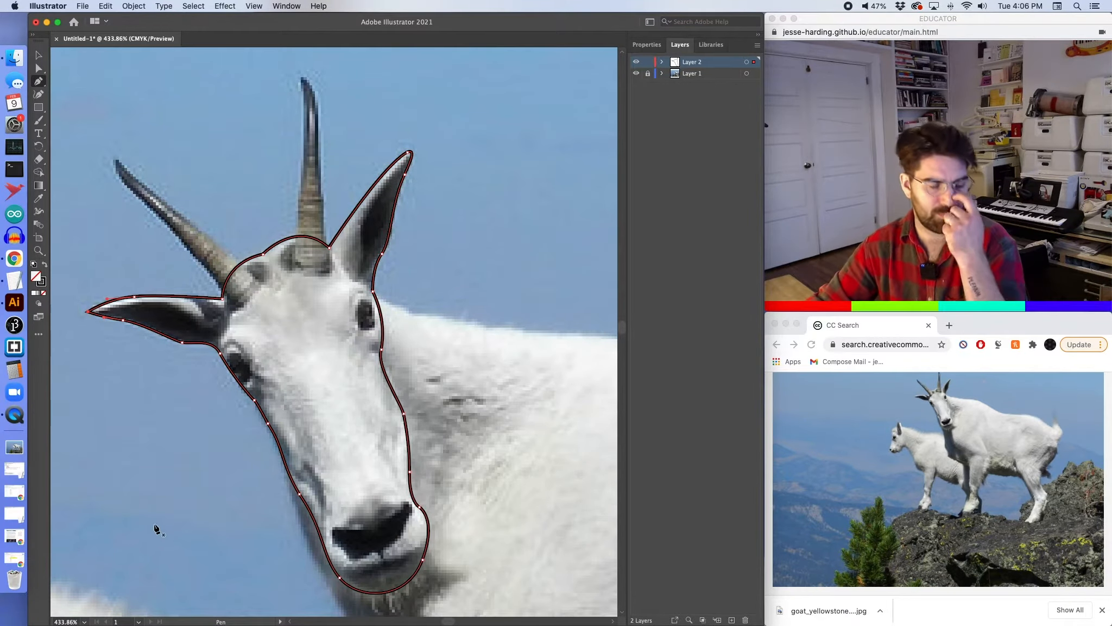
Straighten the lower edge at the left ear's tip by adjusting the nearby anchor's handle and pulling out new smooth handles from that anchor.
{"action": "key", "text": "super+equal"}
{"action": "key", "text": "super+equal"}
{"action": "key", "text": "super+equal"}
{"action": "key", "text": "super+equal"}
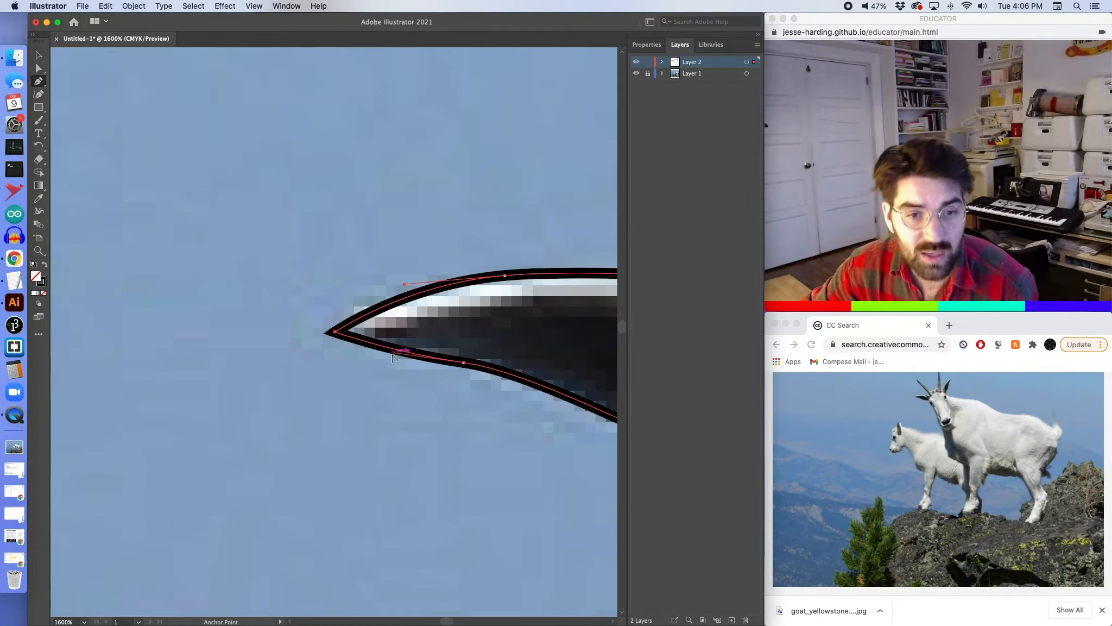
{"action": "left_click_drag", "start_coordinate": [393, 353], "coordinate": [407, 350]}
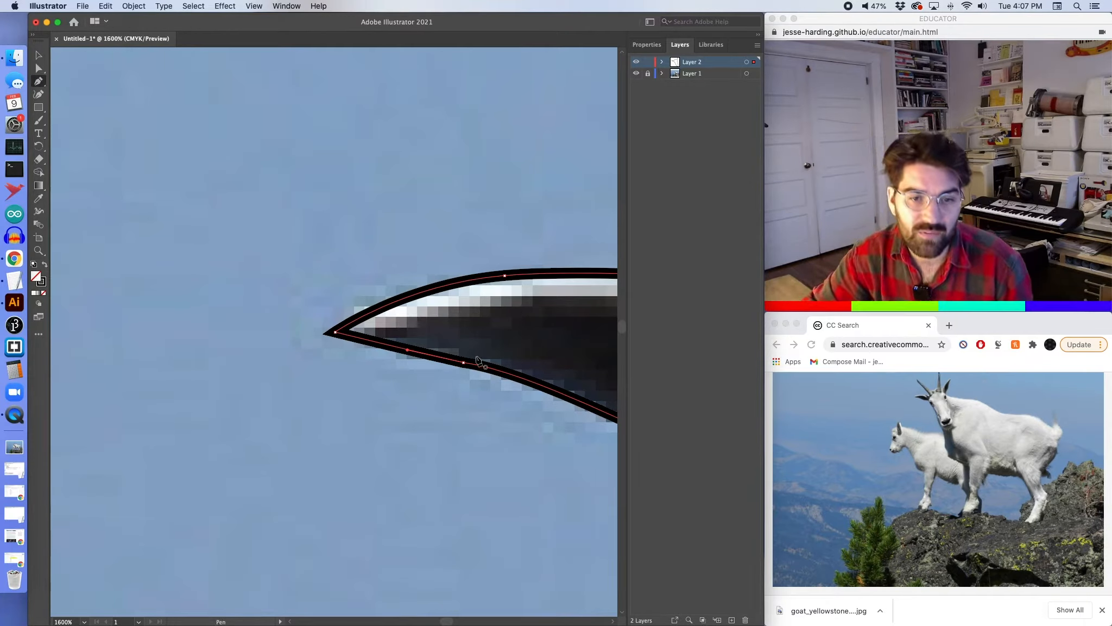
{"action": "left_click_drag", "start_coordinate": [463, 363], "coordinate": [391, 350]}
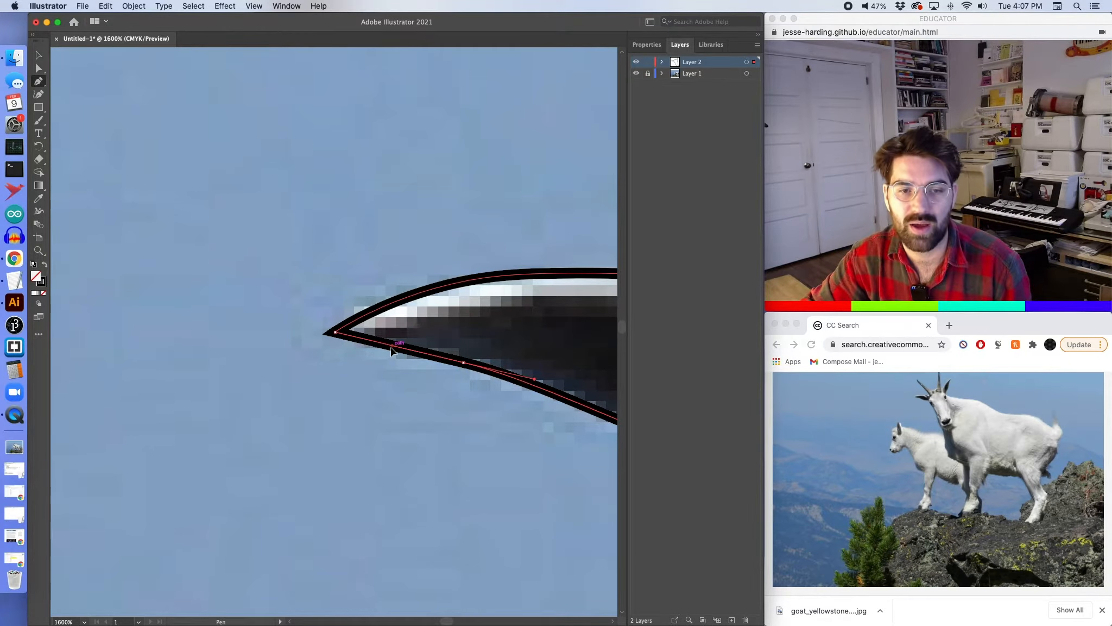
Reshape the left ear's lower edge by repositioning its anchors and handles to follow the photo.
{"action": "scroll", "coordinate": [399, 354], "scroll_direction": "right", "scroll_amount": 8}
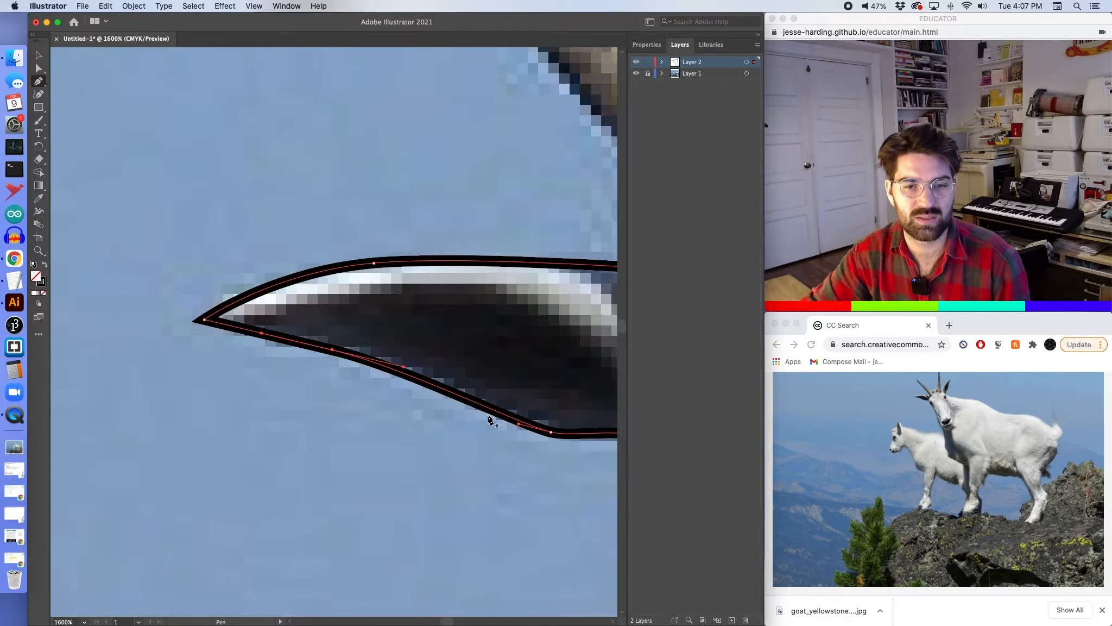
{"action": "left_click_drag", "start_coordinate": [439, 407], "coordinate": [405, 400]}
{"action": "left_click_drag", "start_coordinate": [471, 415], "coordinate": [438, 401]}
{"action": "left_click_drag", "start_coordinate": [246, 333], "coordinate": [278, 337]}
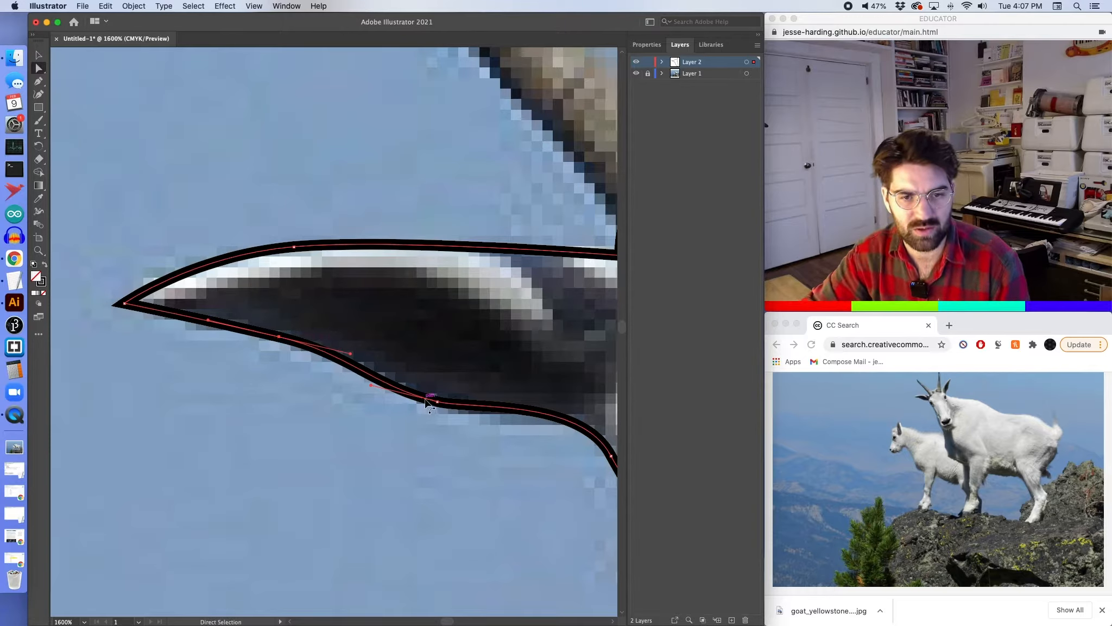
{"action": "left_click_drag", "start_coordinate": [438, 402], "coordinate": [438, 407]}
Move the anchor on the right side of the snout above the nostril down and outward to the face edge.
{"action": "key", "text": "super+minus"}
{"action": "key", "text": "super+minus"}
{"action": "key", "text": "super+minus"}
{"action": "key", "text": "super+minus"}
{"action": "key", "text": "super+minus"}
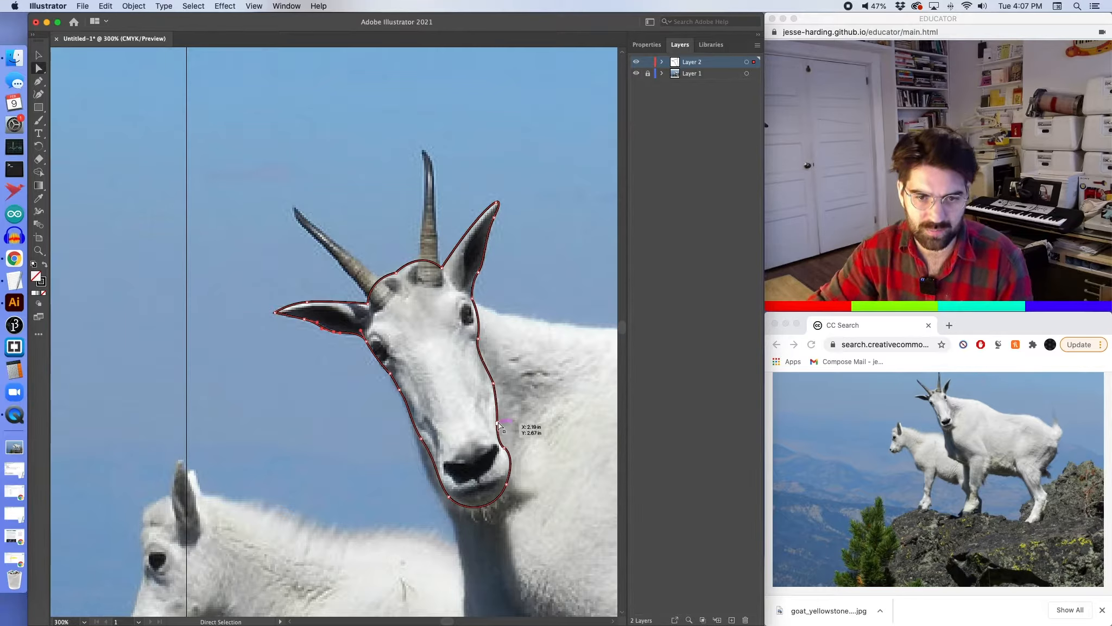
{"action": "left_click", "coordinate": [499, 426]}
{"action": "key", "text": "super+equal"}
{"action": "key", "text": "super+equal"}
{"action": "key", "text": "super+equal"}
{"action": "key", "text": "super+equal"}
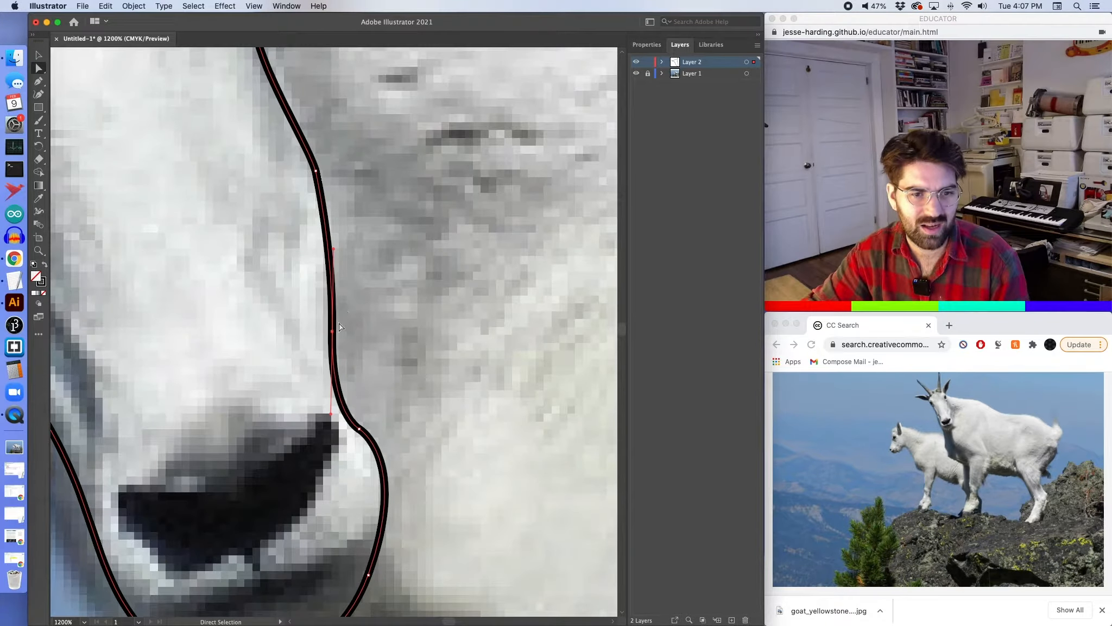
{"action": "left_click_drag", "start_coordinate": [333, 331], "coordinate": [347, 367]}
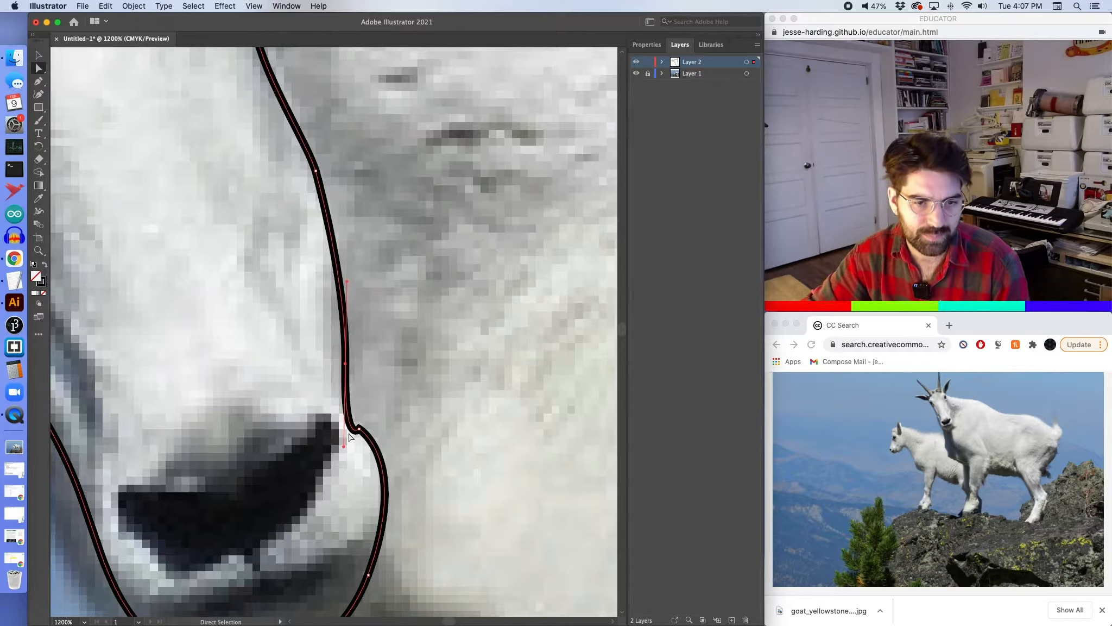
Delete the anchor at the notch beside the right nostril, together with its adjoining segments.
{"action": "left_click", "coordinate": [358, 431]}
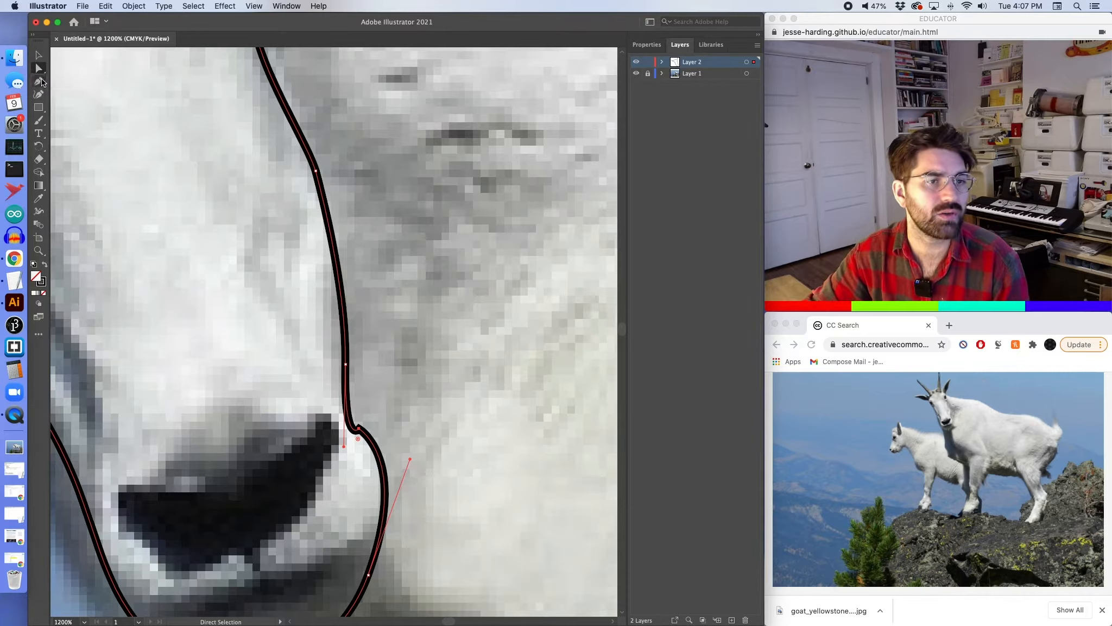
{"action": "left_click", "coordinate": [360, 429]}
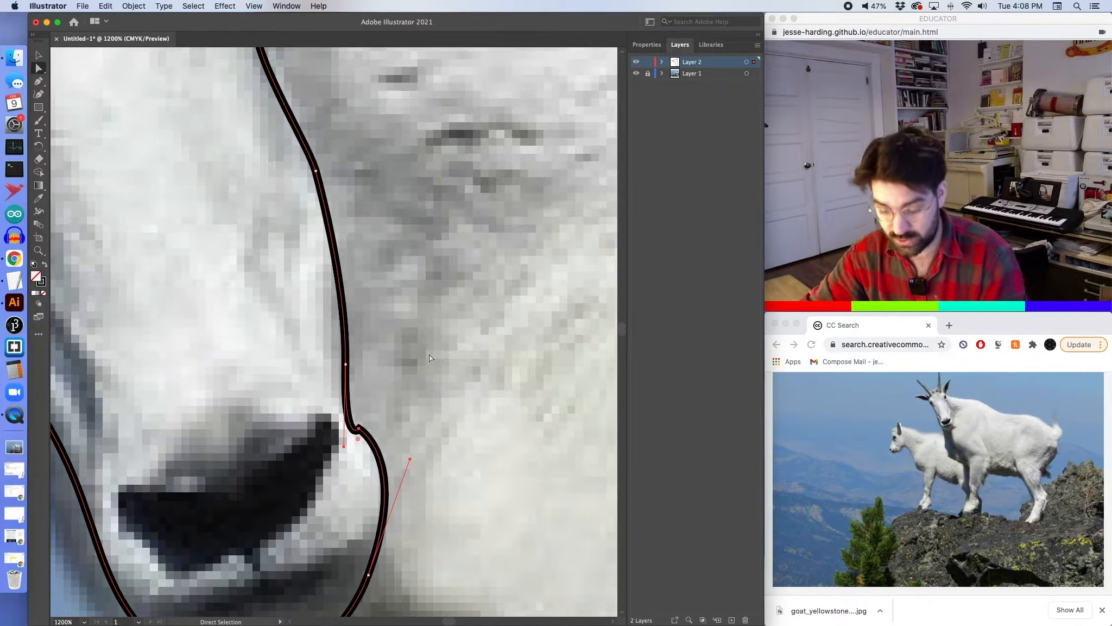
{"action": "key", "text": "Delete"}
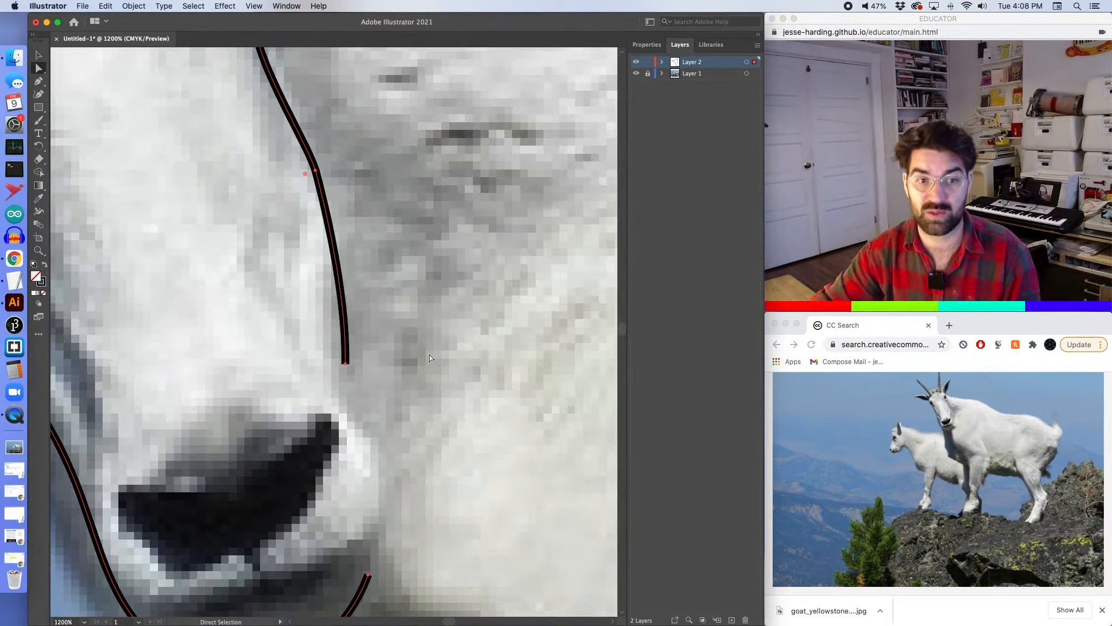
Undo the last anchor deletion and remove only the notch anchor beside the right nostril with Delete Anchor Point, keeping the outline connected.
{"action": "key", "text": "ctrl+z"}
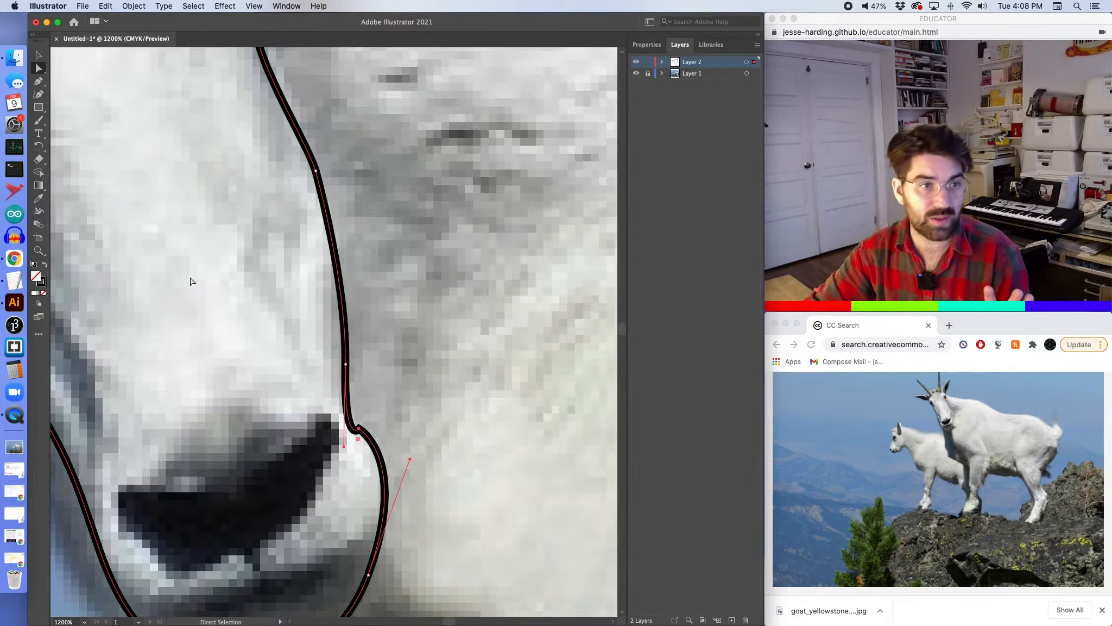
{"action": "left_click", "coordinate": [38, 82]}
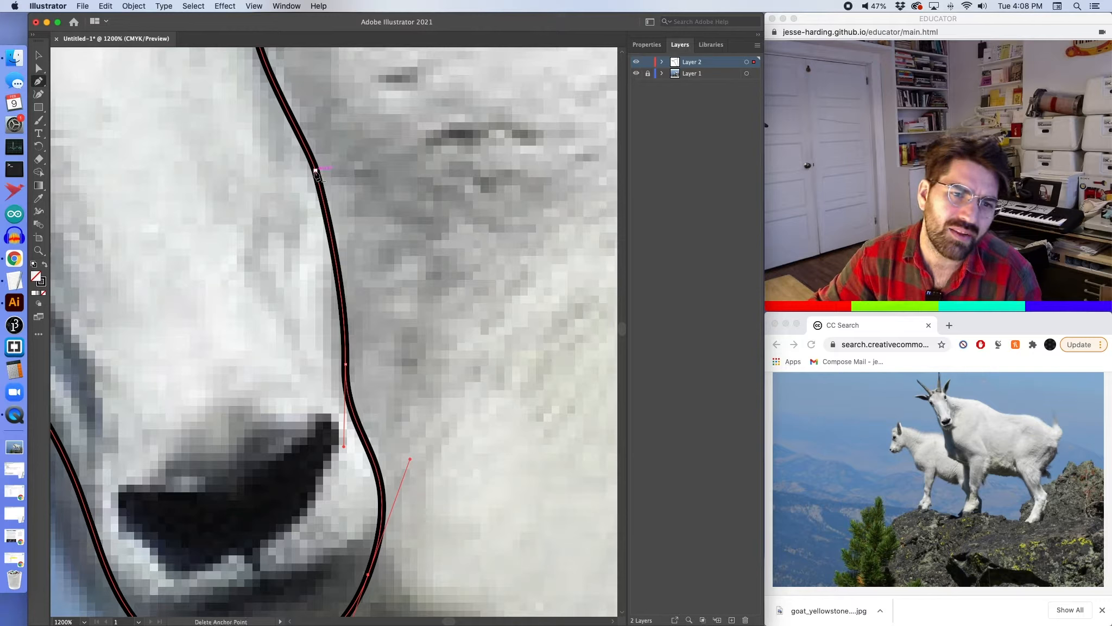
Pull smooth handles out of the corner anchor on the face's right side below the eye, aligned with the cheek edge.
{"action": "left_click", "coordinate": [39, 69]}
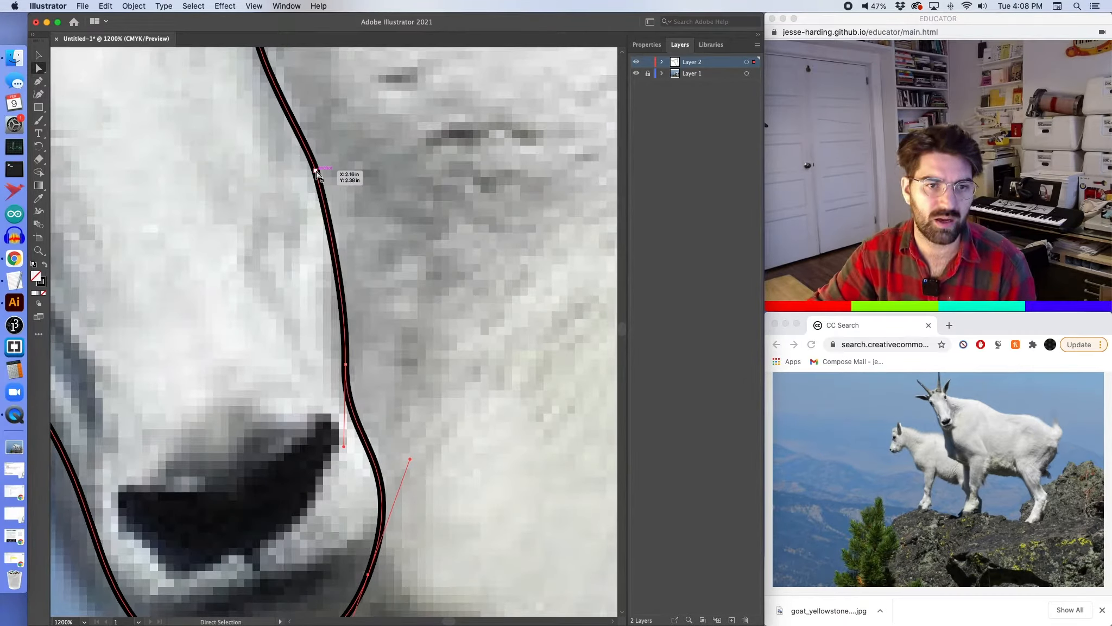
{"action": "left_click", "coordinate": [41, 81]}
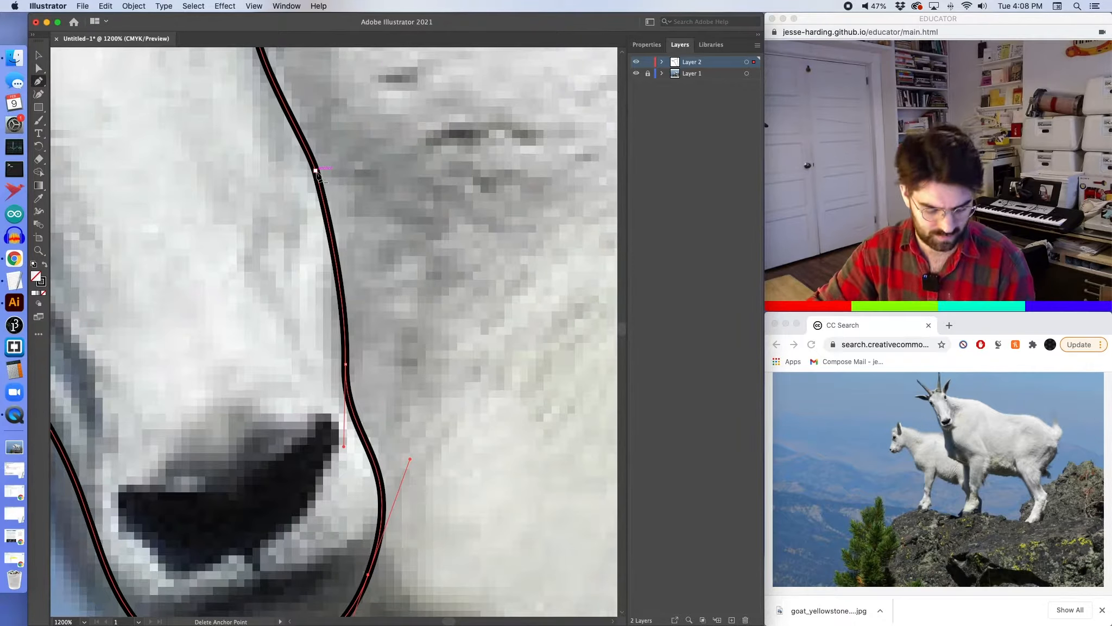
{"action": "left_click_drag", "start_coordinate": [316, 172], "coordinate": [333, 237]}
{"action": "scroll", "coordinate": [325, 208], "scroll_direction": "up", "scroll_amount": 3}
{"action": "scroll", "coordinate": [325, 208], "scroll_direction": "up", "scroll_amount": 3}
{"action": "scroll", "coordinate": [325, 208], "scroll_direction": "left", "scroll_amount": 2}
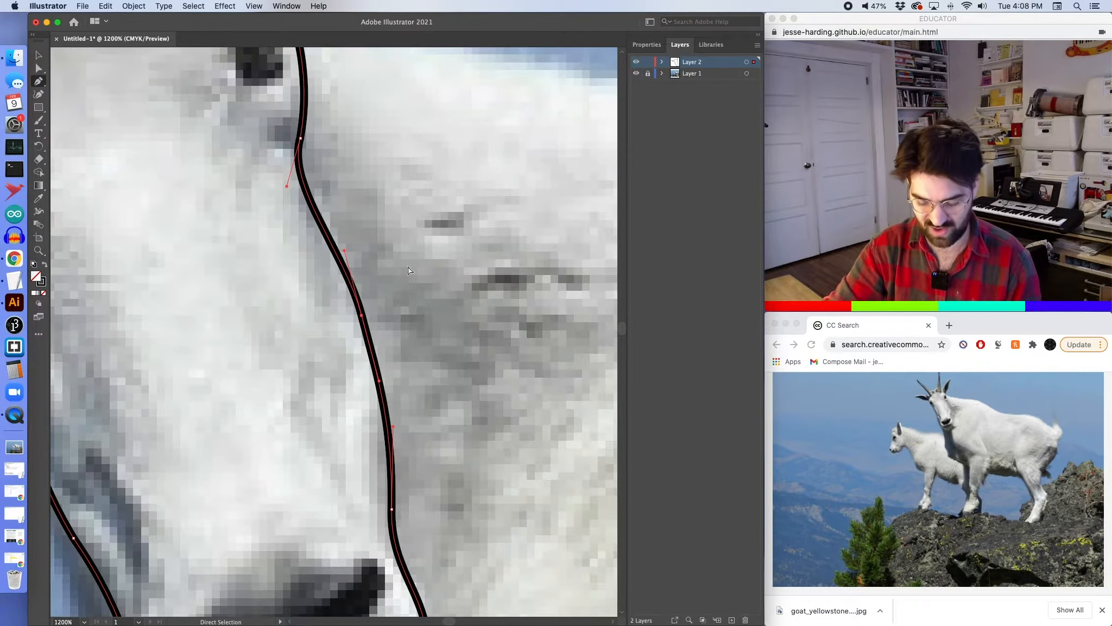
Examine the whole head outline against the photo, from the muzzle to the ears and horns.
{"action": "key", "text": "super+minus"}
{"action": "key", "text": "super+minus"}
{"action": "key", "text": "super+minus"}
{"action": "key", "text": "super+minus"}
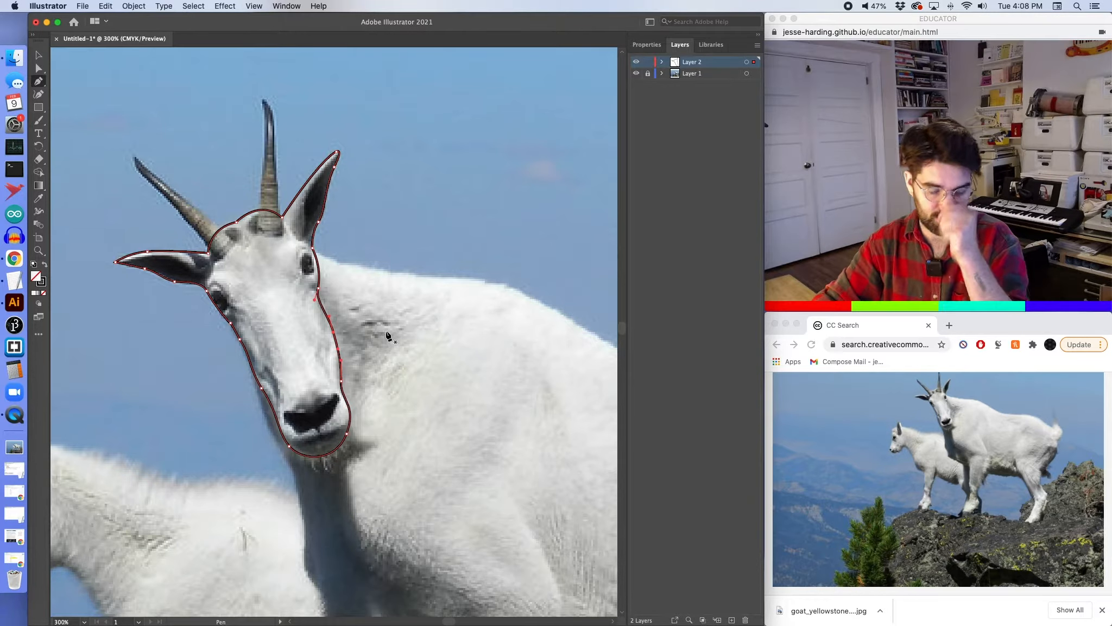
{"action": "key", "text": "super+equal"}
{"action": "key", "text": "super+equal"}
{"action": "key", "text": "super+equal"}
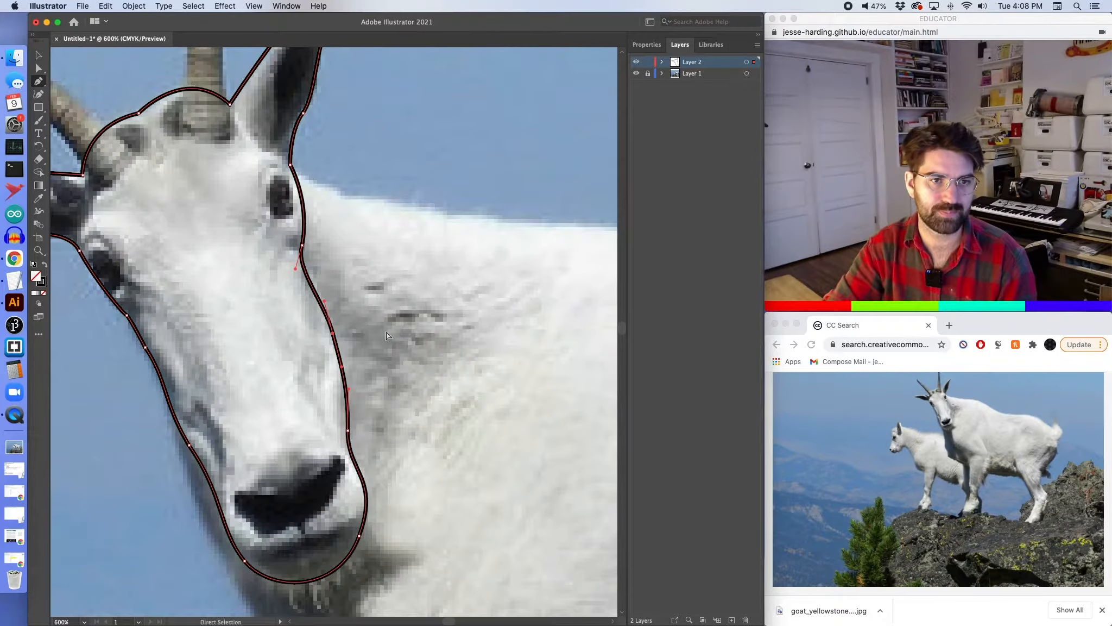
{"action": "key", "text": "super+equal"}
{"action": "key", "text": "super+equal"}
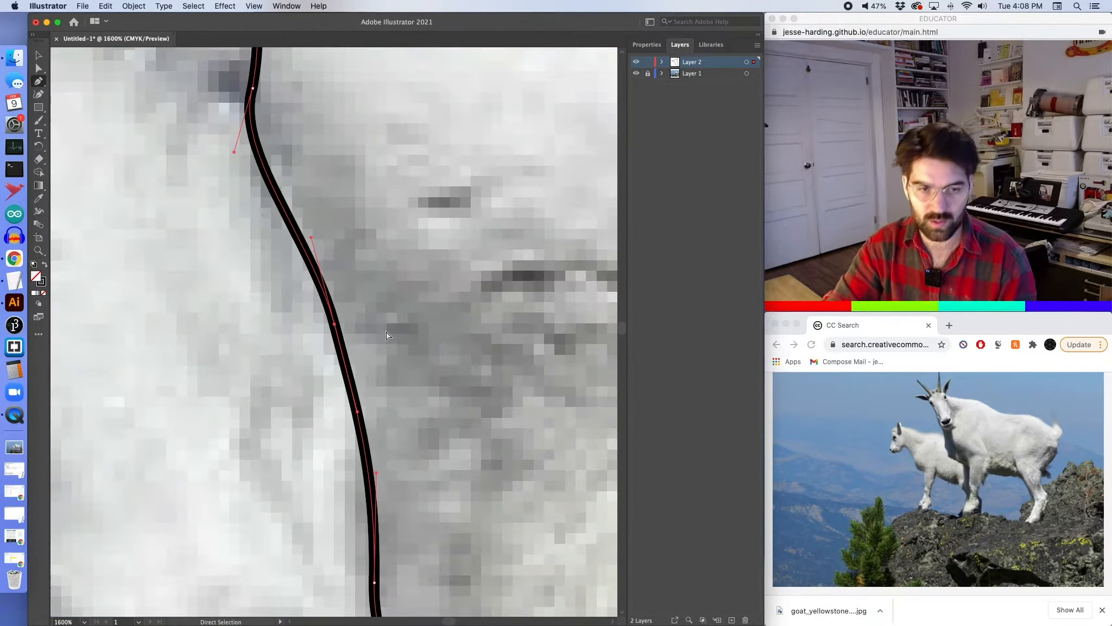
{"action": "key", "text": "super+minus"}
{"action": "key", "text": "super+minus"}
{"action": "key", "text": "super+minus"}
{"action": "key", "text": "super+minus"}
{"action": "left_click_drag", "start_coordinate": [285, 304], "coordinate": [401, 363]}
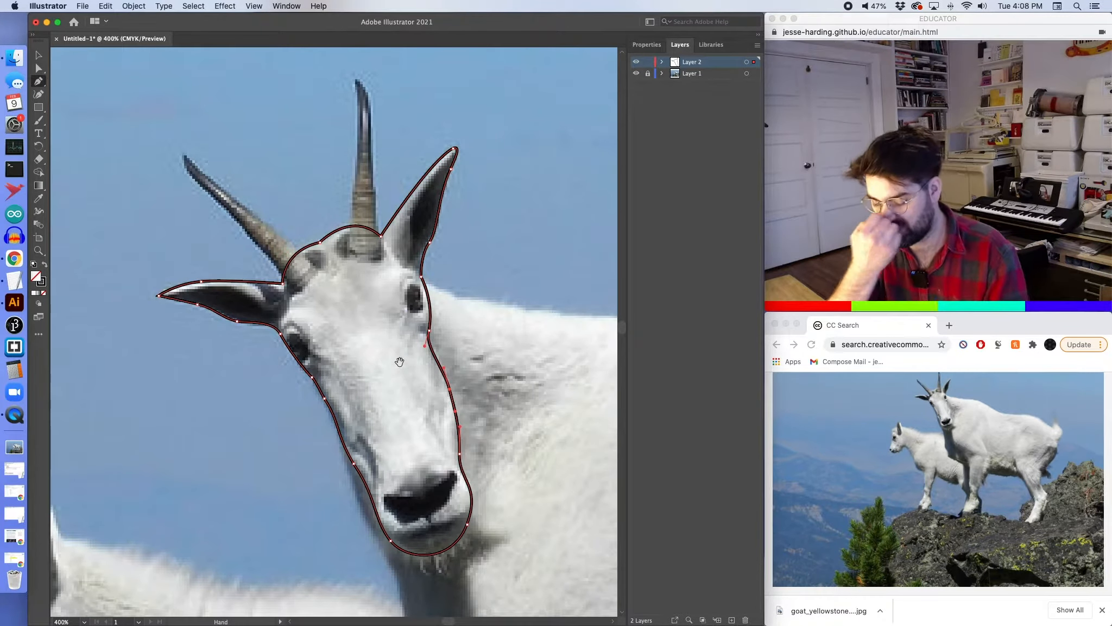
{"action": "left_click_drag", "start_coordinate": [399, 362], "coordinate": [374, 239]}
{"action": "left_click_drag", "start_coordinate": [414, 271], "coordinate": [408, 386]}
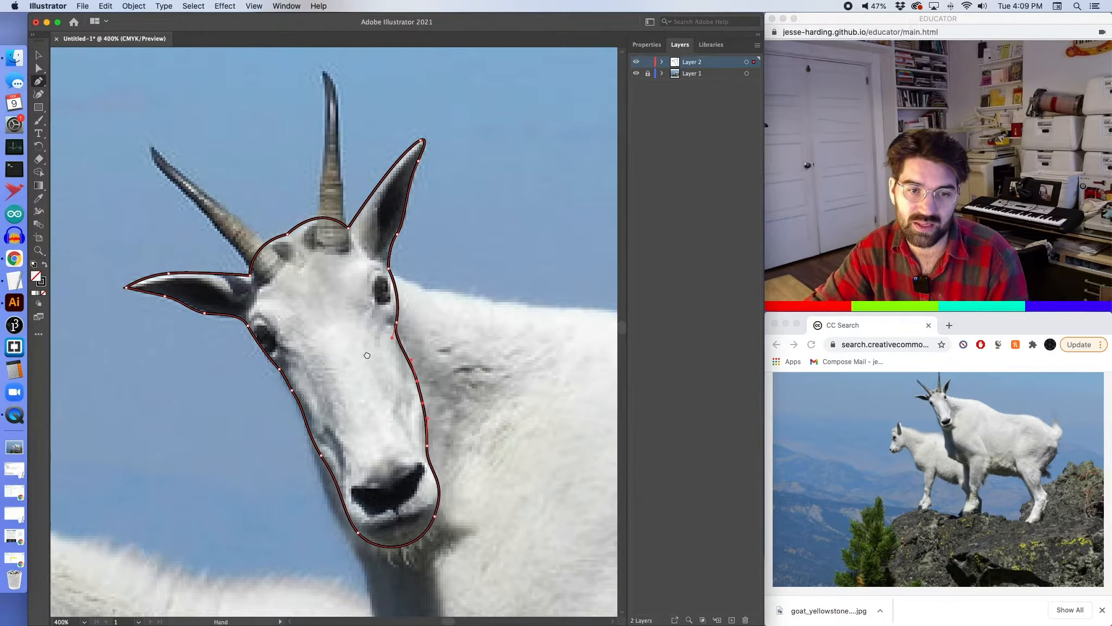
{"action": "left_click_drag", "start_coordinate": [367, 355], "coordinate": [354, 373]}
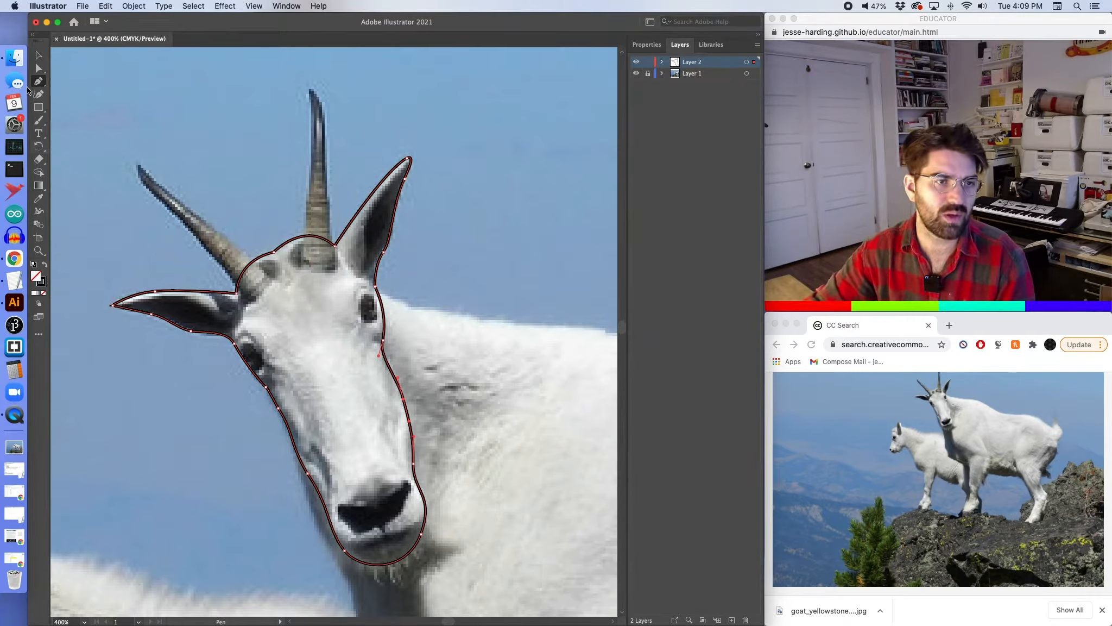
Trace the goat's left horn with the Pen tool as a closed curved path from its tip, overlapping the head outline at the base.
{"action": "left_click", "coordinate": [138, 164]}
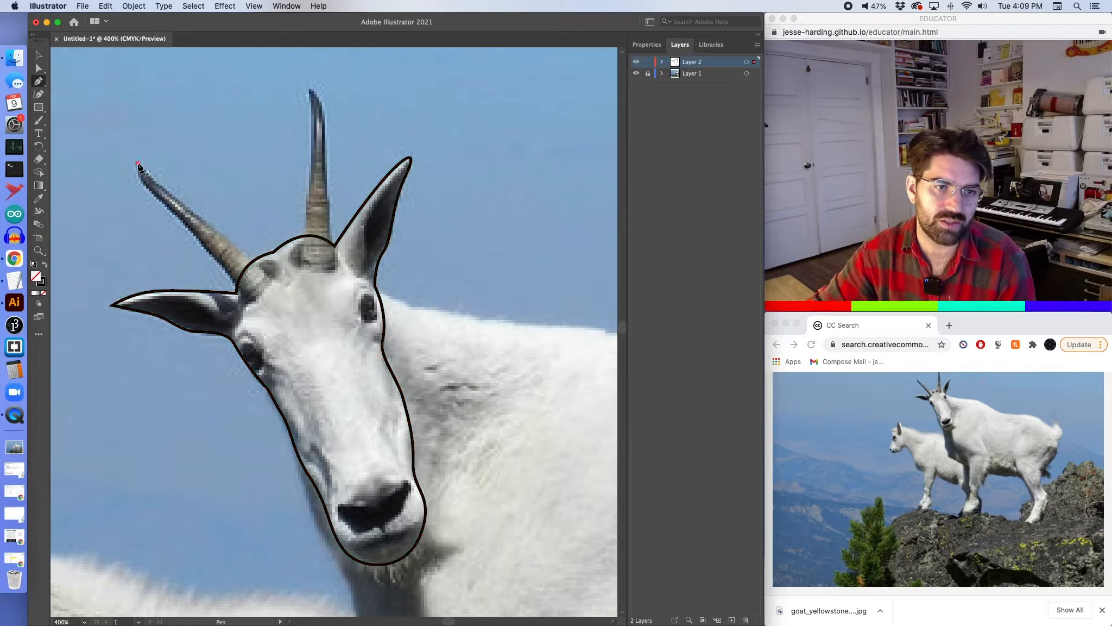
{"action": "left_click", "coordinate": [184, 207]}
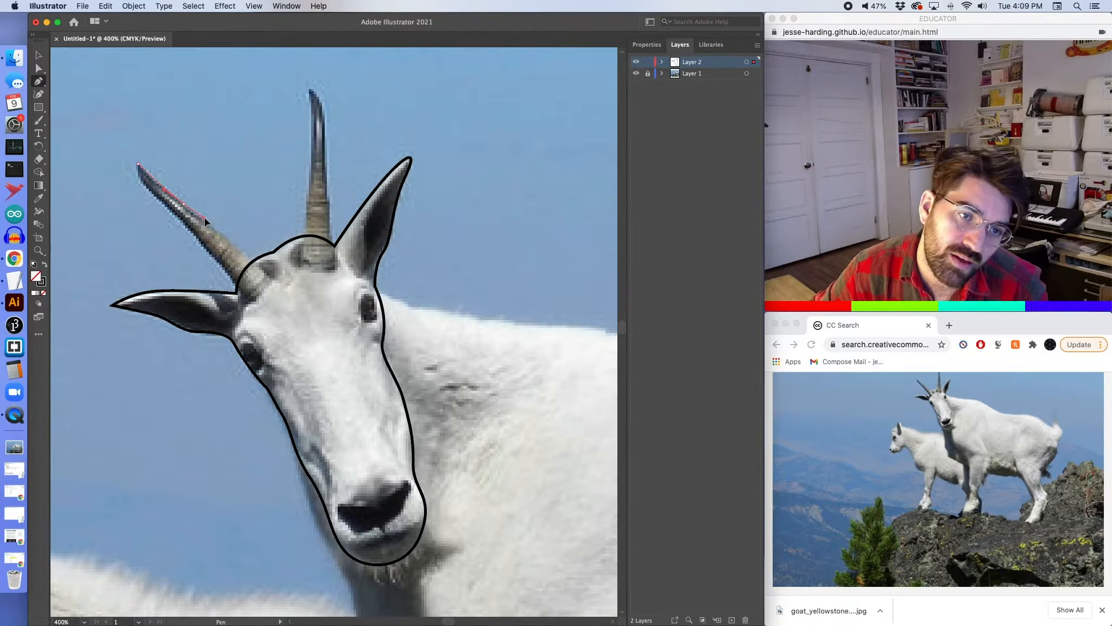
{"action": "left_click", "coordinate": [205, 219]}
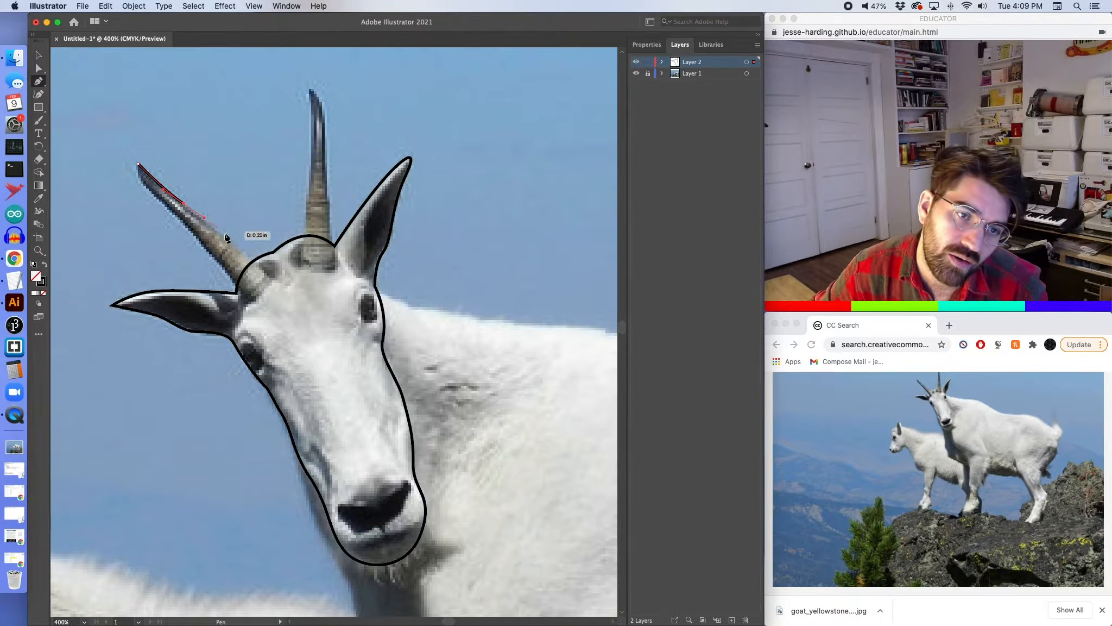
{"action": "left_click", "coordinate": [270, 282]}
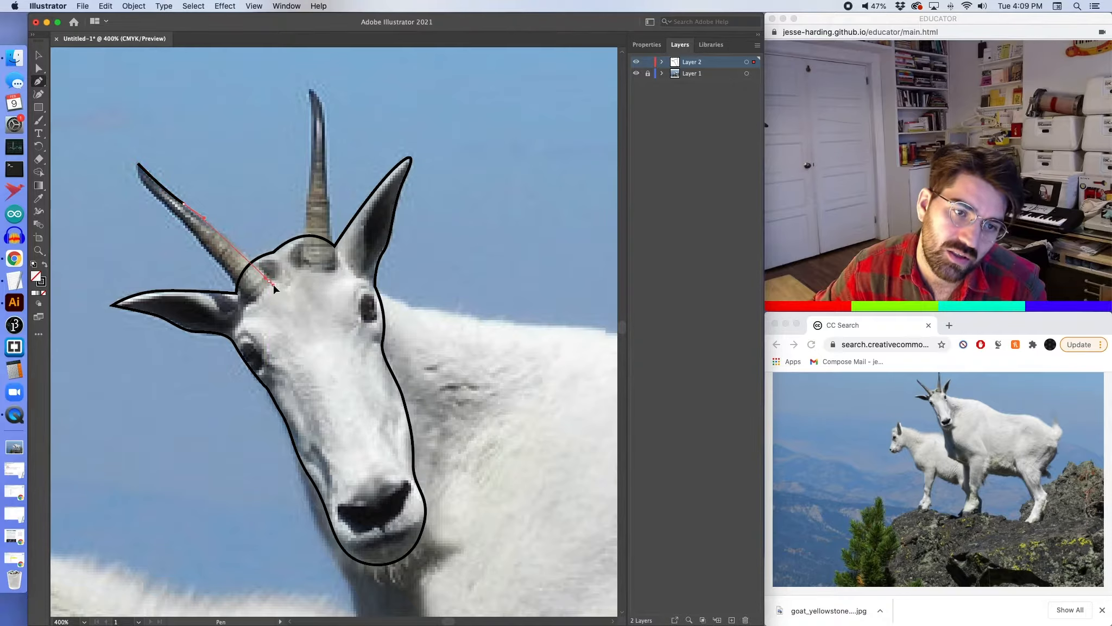
{"action": "left_click_drag", "start_coordinate": [274, 285], "coordinate": [272, 291]}
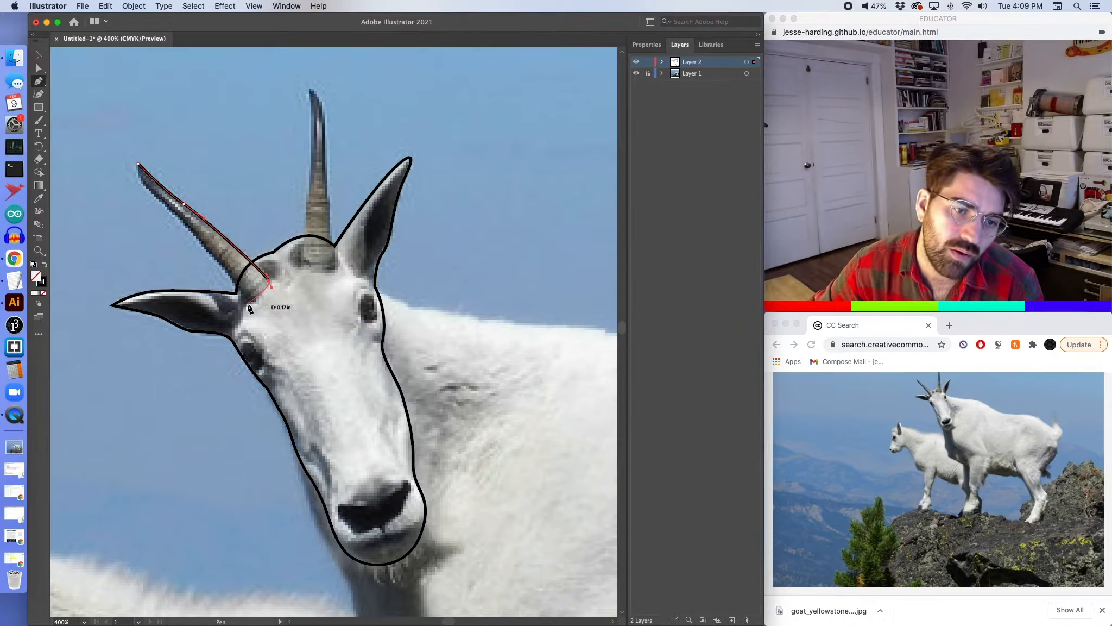
{"action": "left_click", "coordinate": [248, 303]}
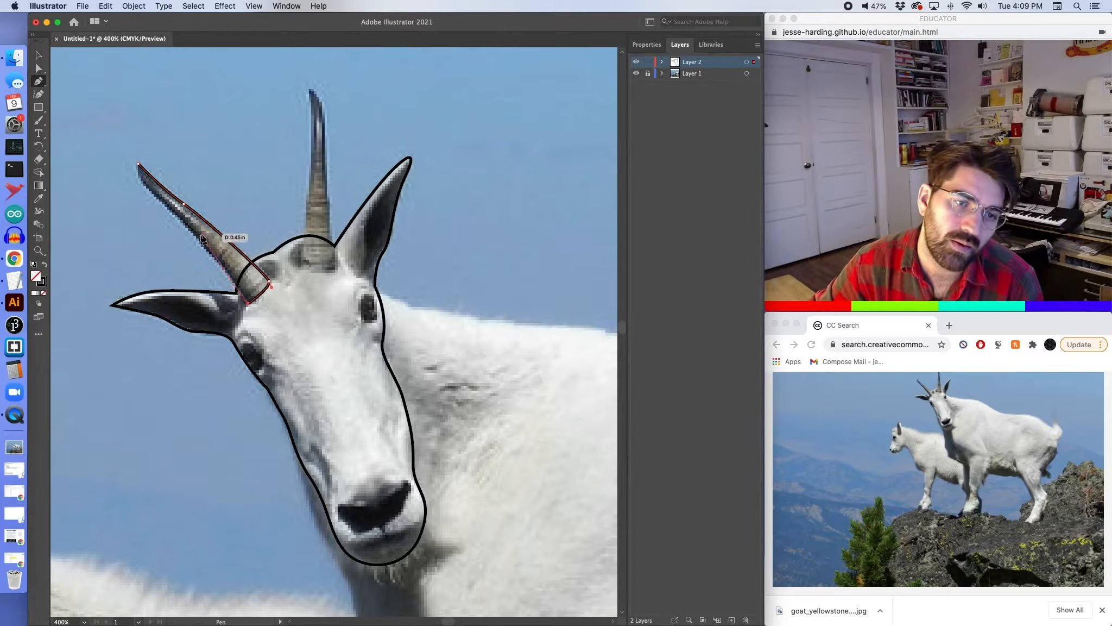
{"action": "left_click_drag", "start_coordinate": [188, 229], "coordinate": [175, 223]}
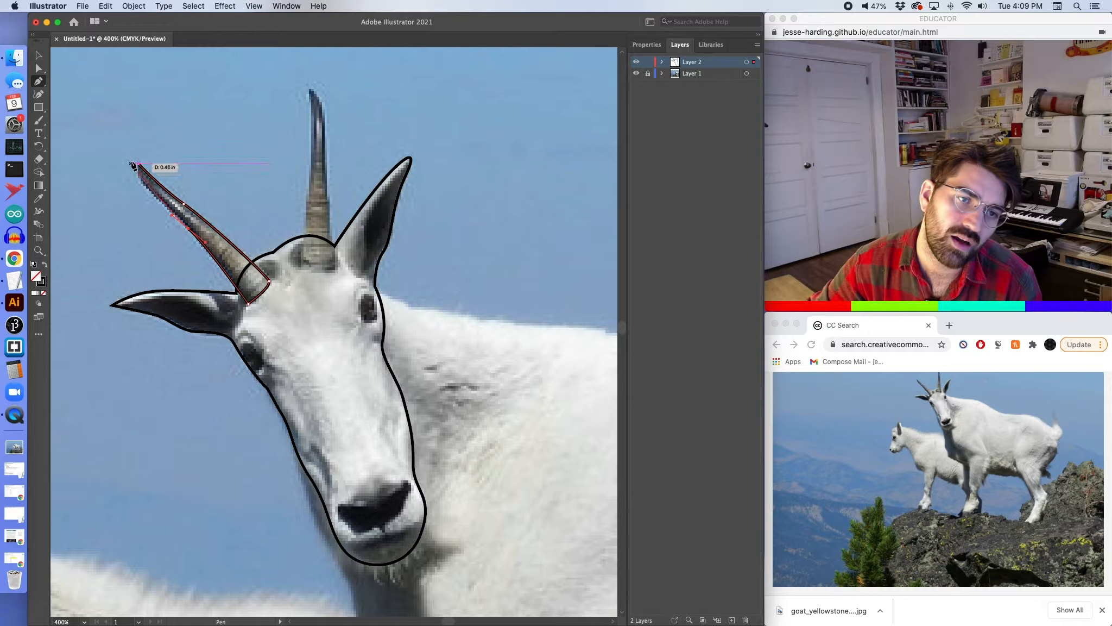
{"action": "left_click_drag", "start_coordinate": [139, 164], "coordinate": [144, 145]}
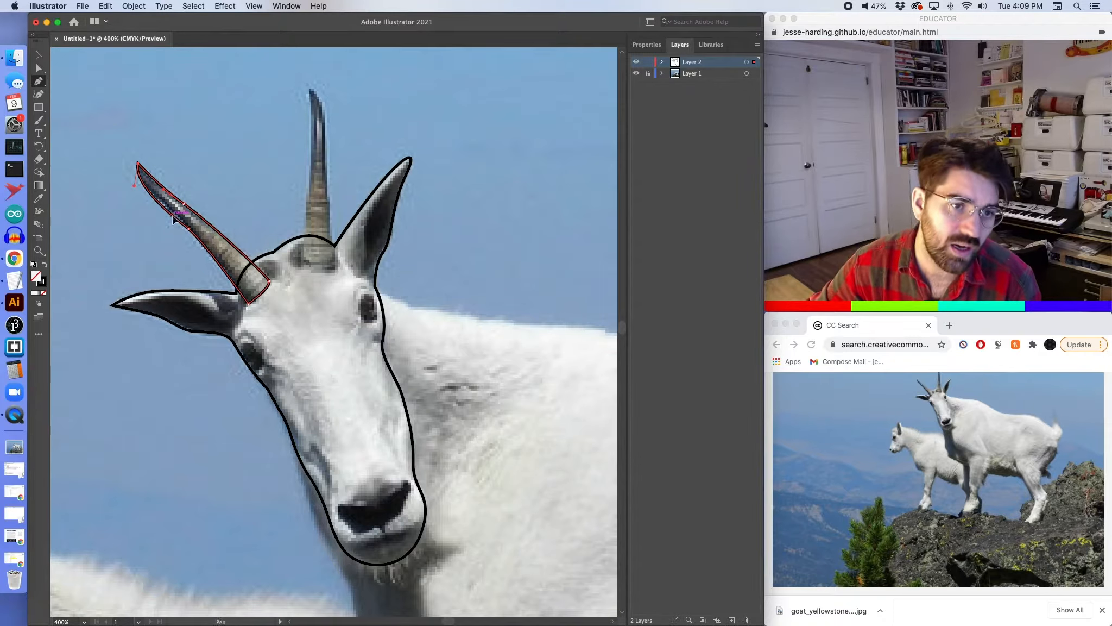
Adjust the curve handle midway along the left horn's lower edge to fit the photo, and deselect the horn path.
{"action": "left_click", "coordinate": [173, 212]}
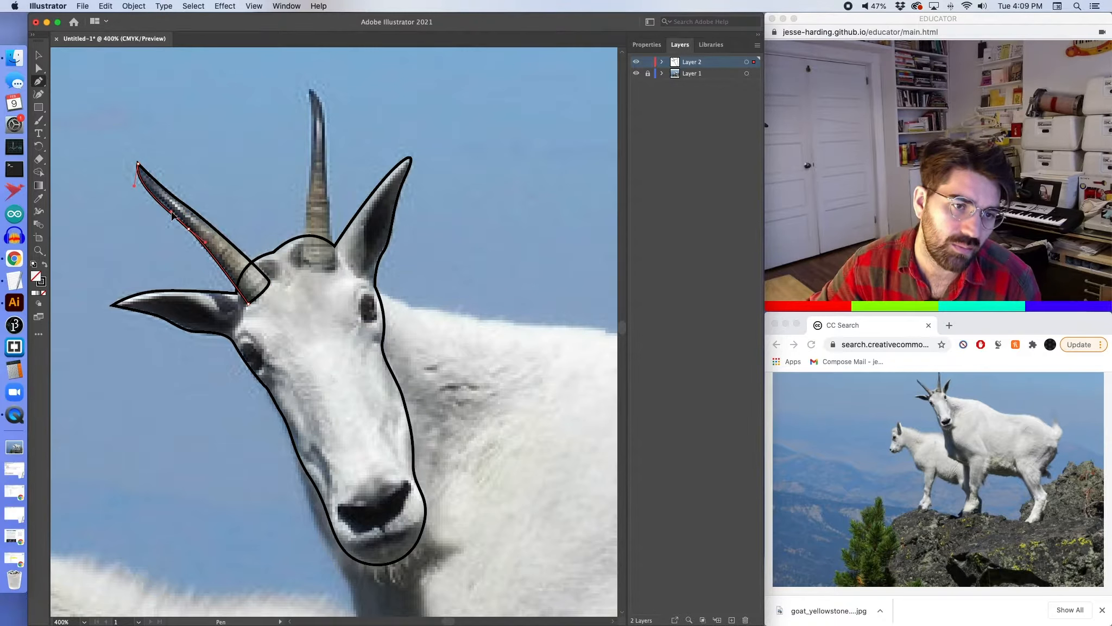
{"action": "left_click_drag", "start_coordinate": [171, 213], "coordinate": [176, 213]}
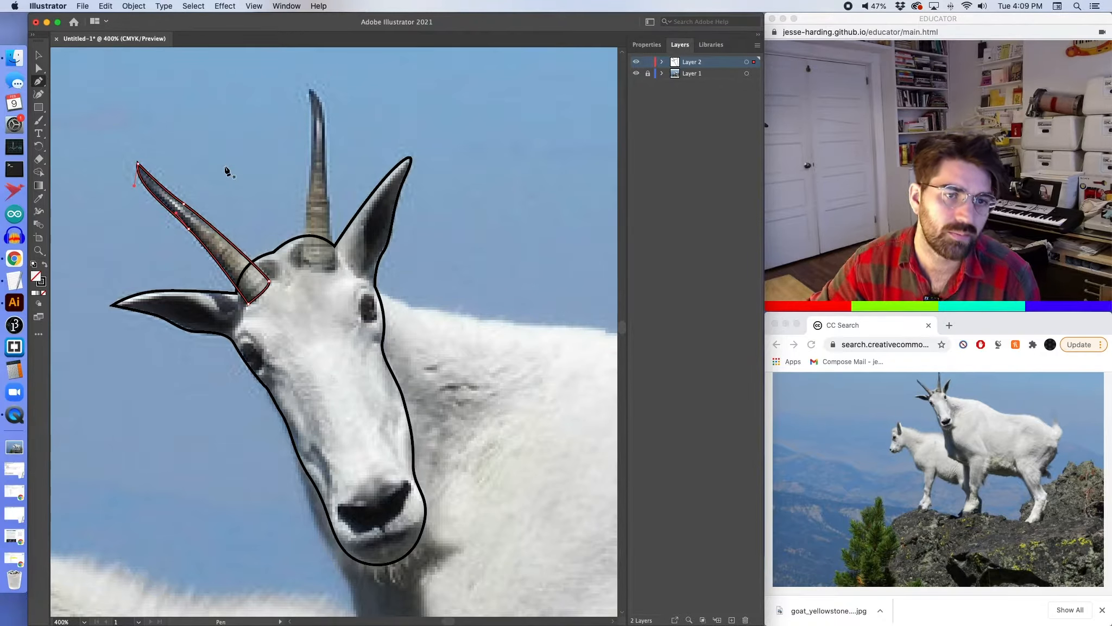
{"action": "left_click", "coordinate": [39, 54]}
{"action": "left_click", "coordinate": [175, 68]}
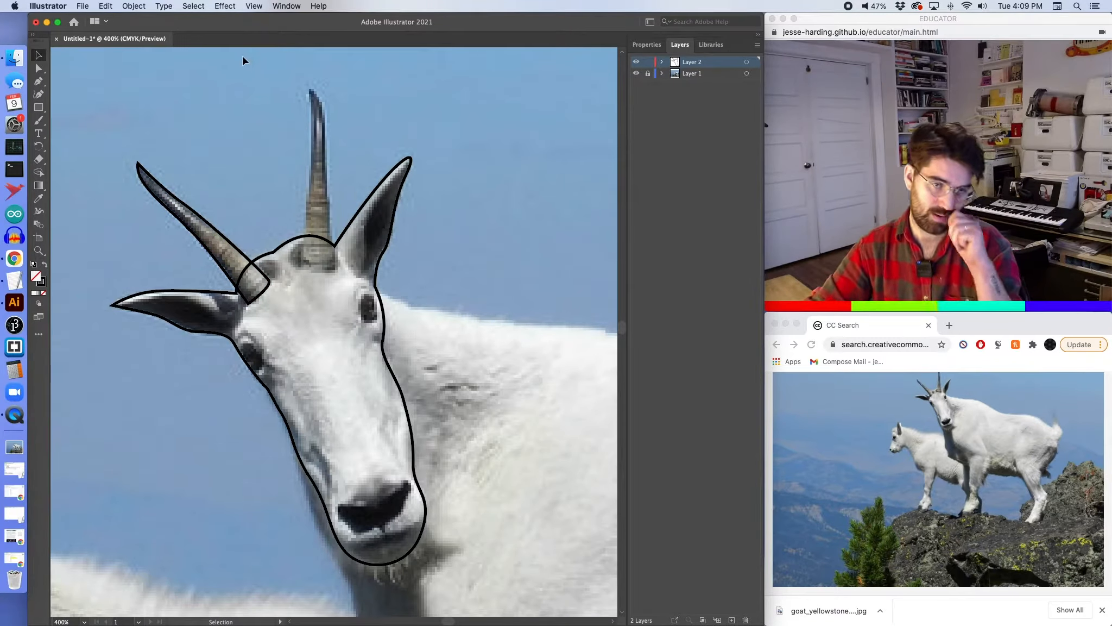
Trace the goat's right horn with the Pen tool as a closed curved path from its tip, extending the base into the head.
{"action": "left_click", "coordinate": [42, 77]}
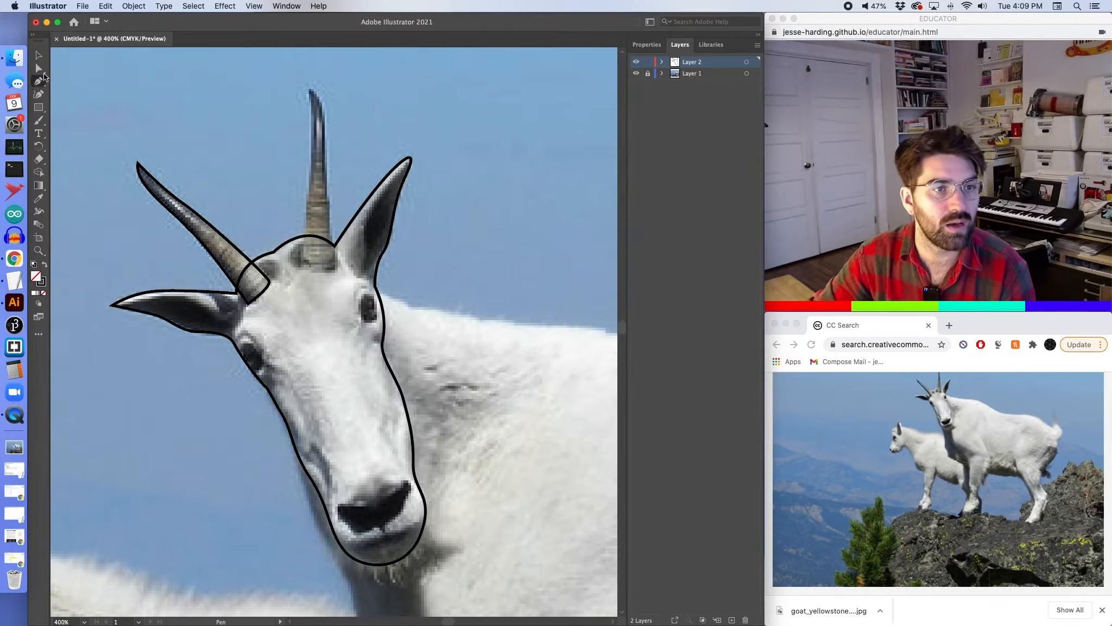
{"action": "left_click", "coordinate": [310, 89]}
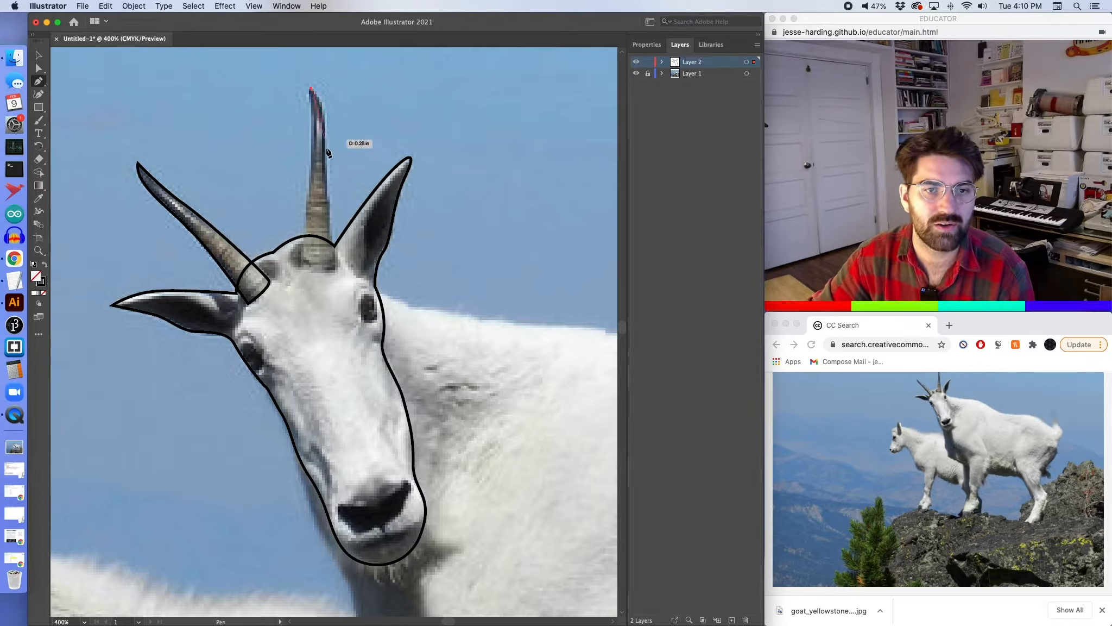
{"action": "left_click_drag", "start_coordinate": [324, 125], "coordinate": [327, 153]}
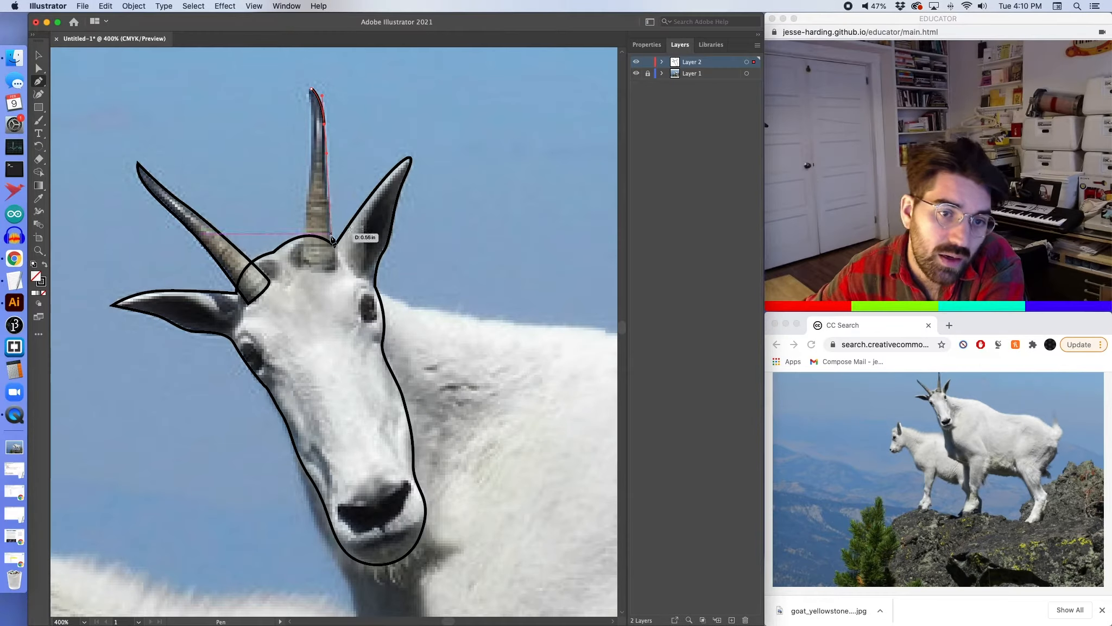
{"action": "left_click", "coordinate": [336, 262]}
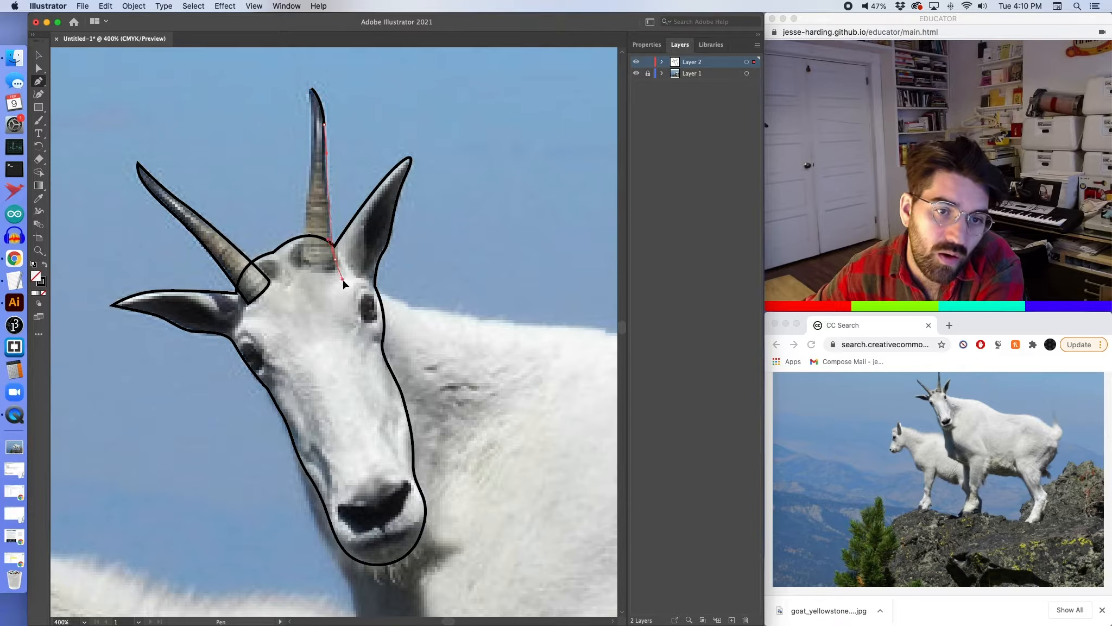
{"action": "left_click_drag", "start_coordinate": [336, 259], "coordinate": [343, 279]}
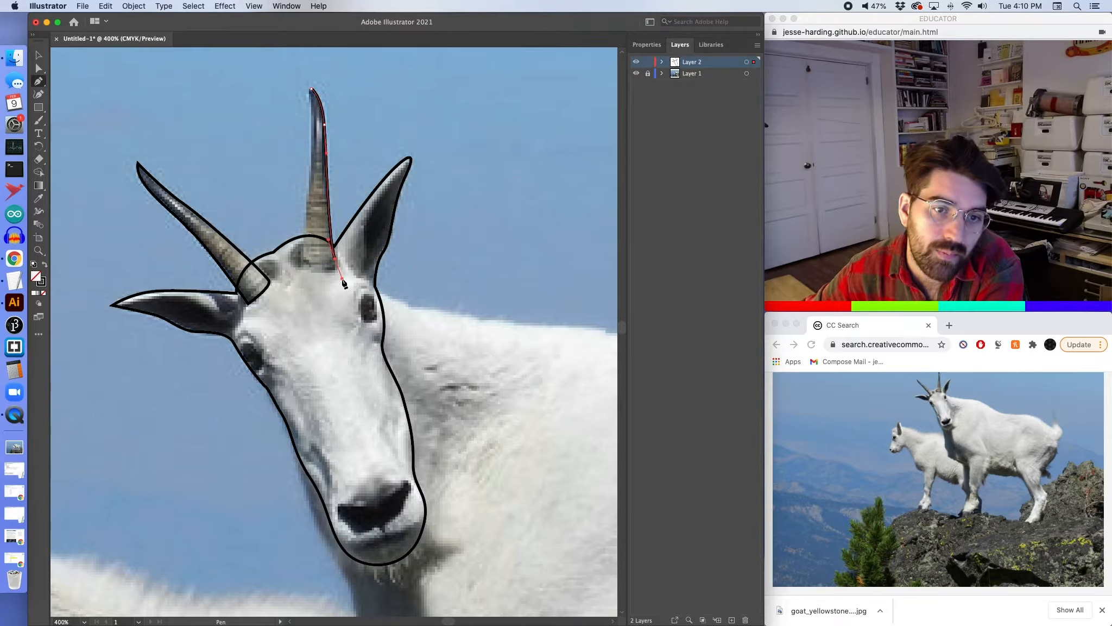
{"action": "left_click", "coordinate": [301, 266]}
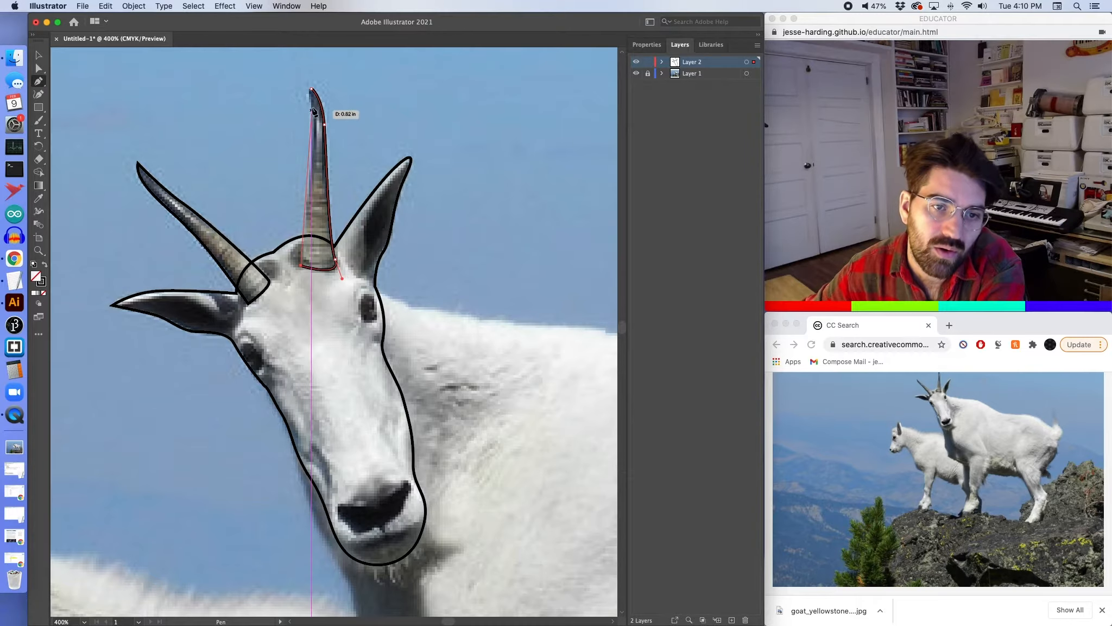
{"action": "left_click", "coordinate": [311, 146]}
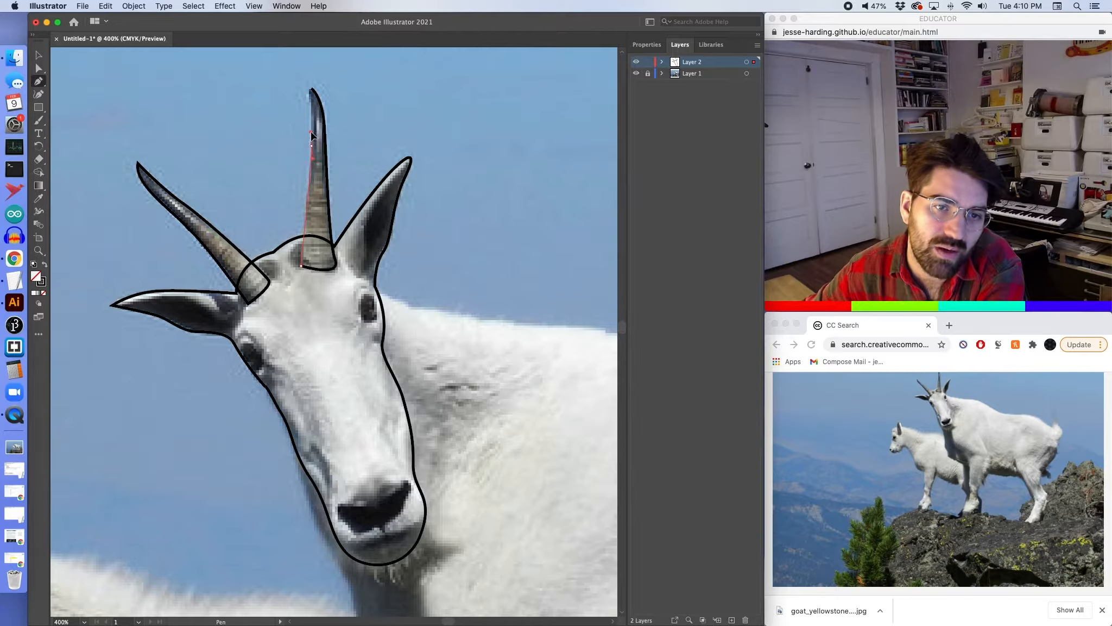
{"action": "left_click", "coordinate": [311, 89]}
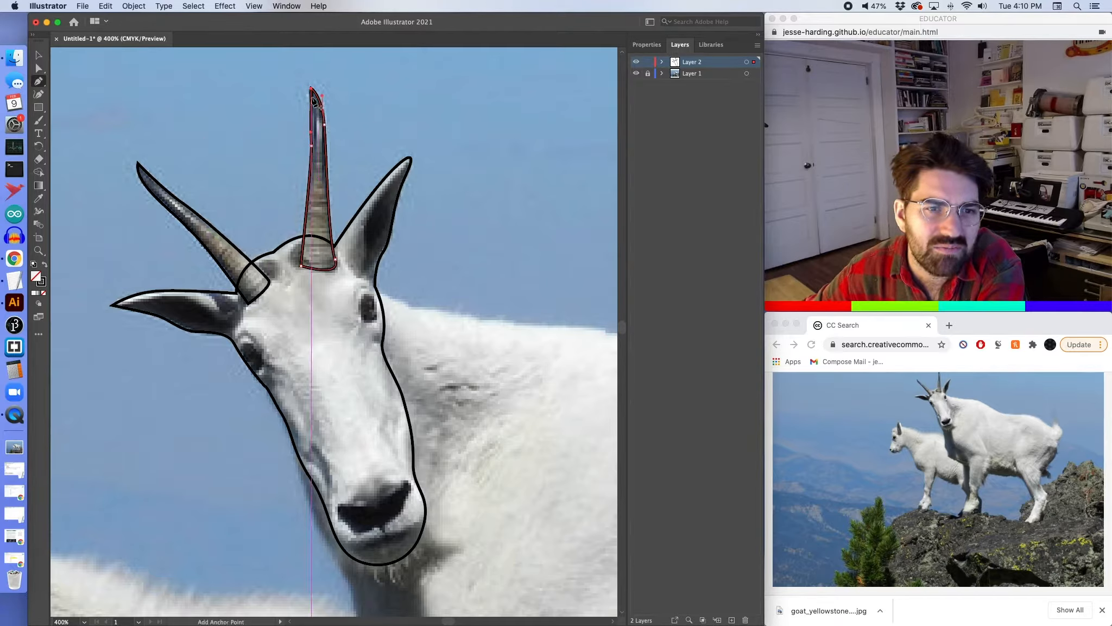
Adjust the handle on the right horn's left edge below the tip and move its anchor down and slightly inward.
{"action": "key", "text": "super+equal"}
{"action": "key", "text": "super+equal"}
{"action": "key", "text": "super+equal"}
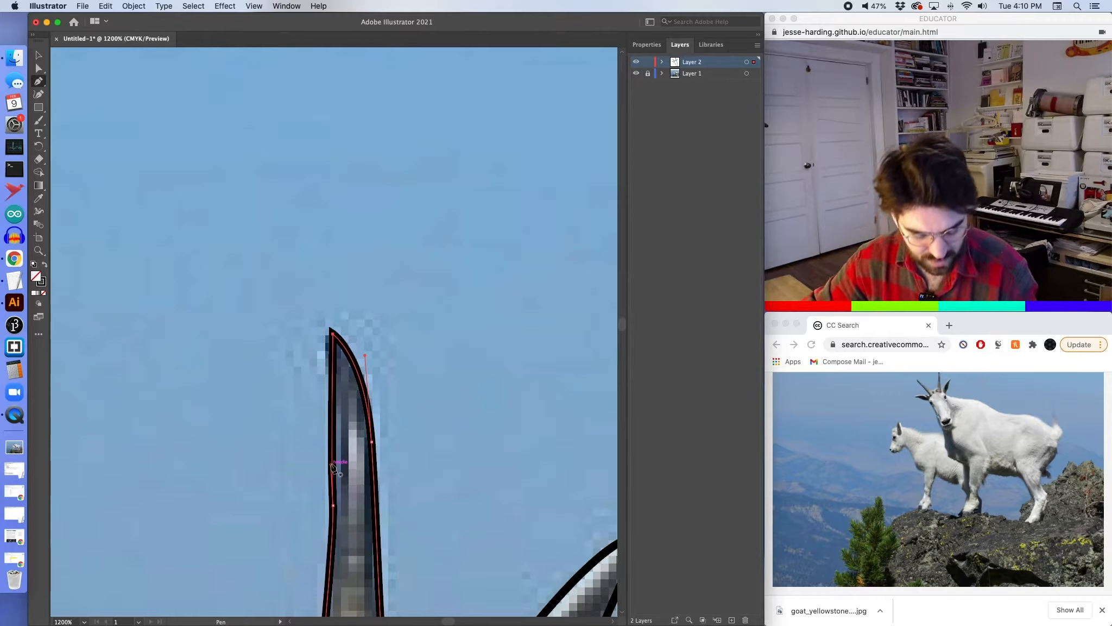
{"action": "key", "text": "alt"}
{"action": "left_click_drag", "start_coordinate": [339, 442], "coordinate": [336, 431]}
{"action": "key", "text": "a"}
{"action": "left_click_drag", "start_coordinate": [333, 505], "coordinate": [338, 534]}
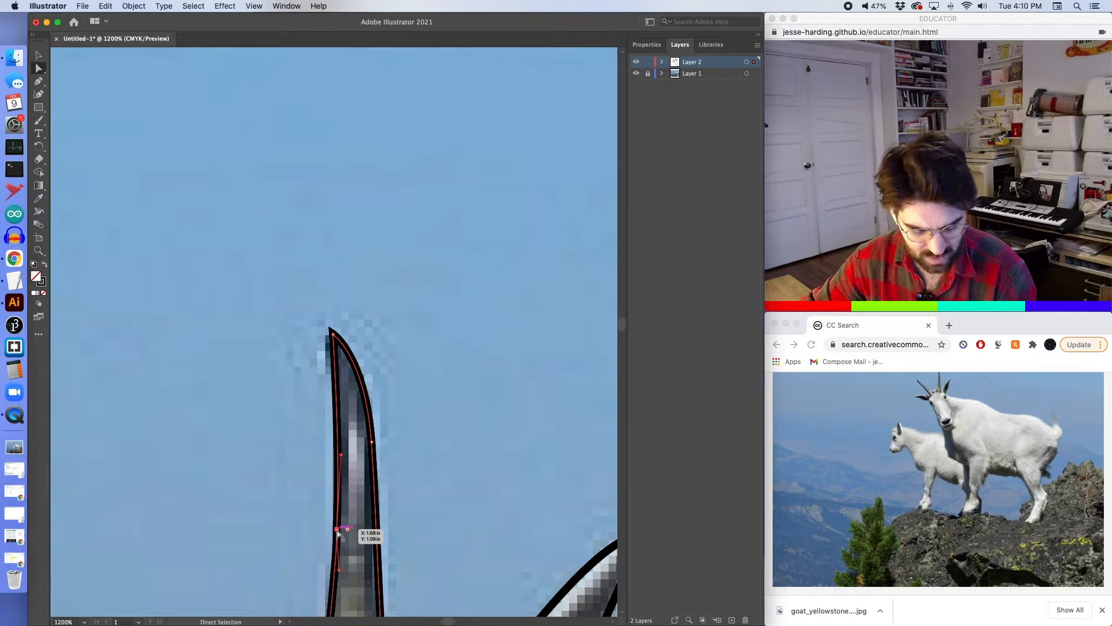
Pull new smooth handles out of the anchor on the right horn's left edge so the side curves evenly.
{"action": "key", "text": "p"}
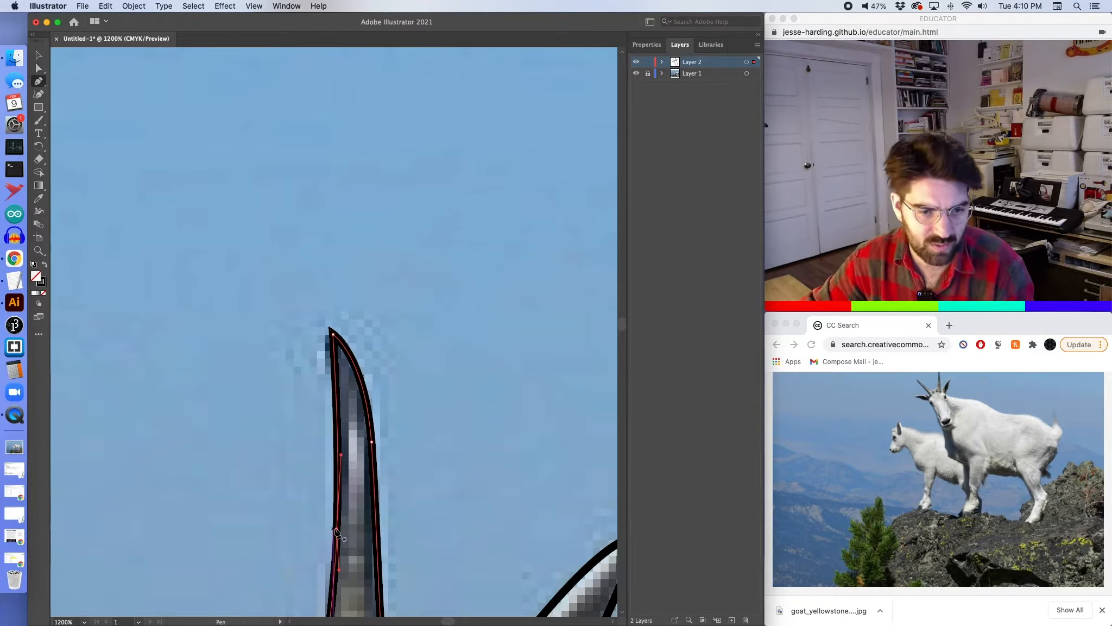
{"action": "mouse_move", "coordinate": [337, 531]}
{"action": "left_mouse_down"}
{"action": "mouse_move", "coordinate": [350, 527]}
{"action": "mouse_move", "coordinate": [338, 529]}
{"action": "left_mouse_up"}
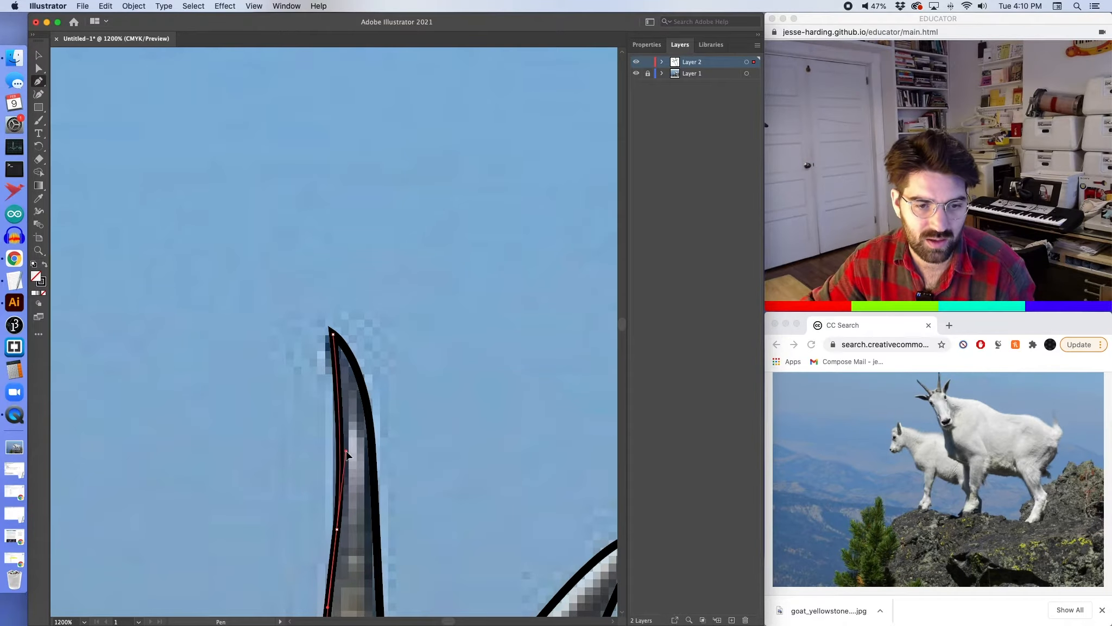
{"action": "scroll", "coordinate": [342, 462], "scroll_direction": "down", "scroll_amount": 10}
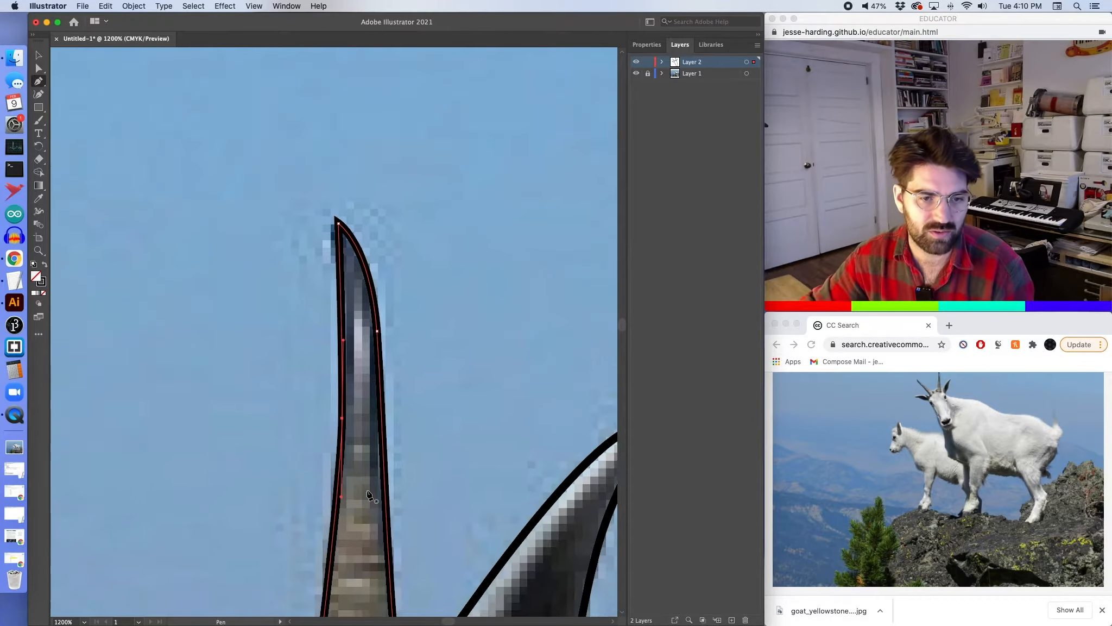
Examine both horn outlines from base to tip, comparing their corners with the photo.
{"action": "scroll", "coordinate": [367, 494], "scroll_direction": "down", "scroll_amount": 3}
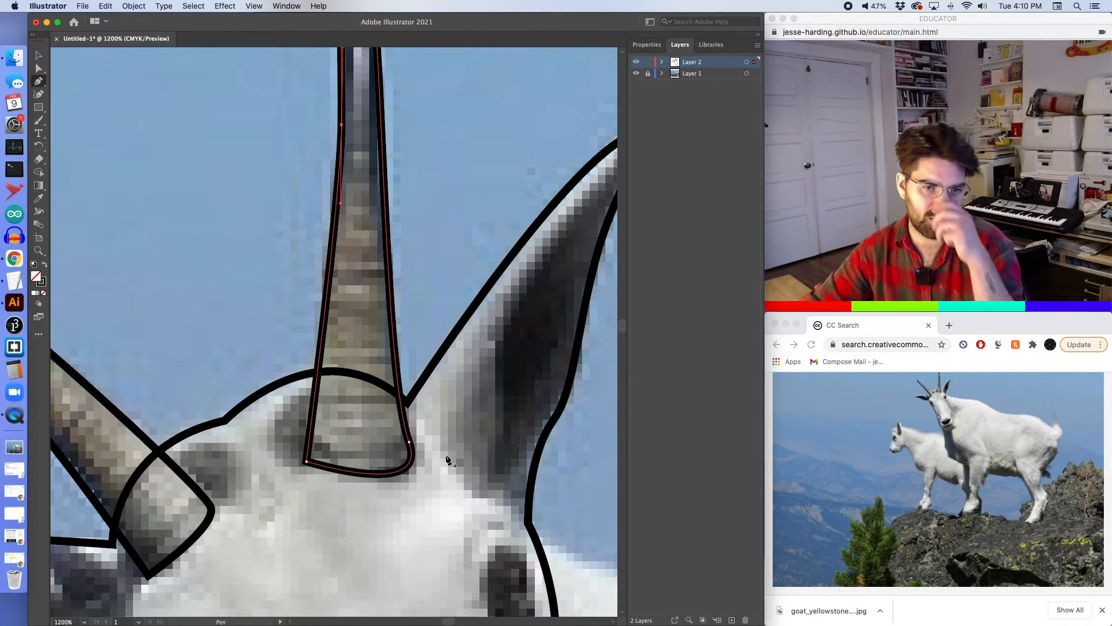
{"action": "scroll", "coordinate": [454, 266], "scroll_direction": "up", "scroll_amount": 6}
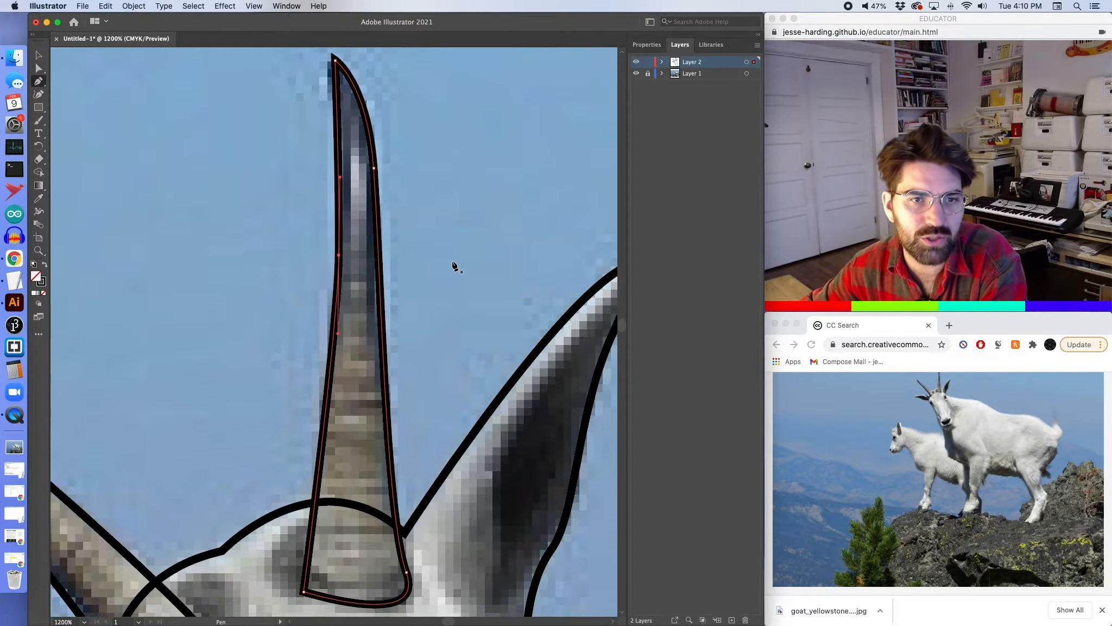
{"action": "scroll", "coordinate": [454, 266], "scroll_direction": "down", "scroll_amount": 12}
{"action": "scroll", "coordinate": [454, 266], "scroll_direction": "left", "scroll_amount": 5}
{"action": "scroll", "coordinate": [211, 461], "scroll_direction": "left", "scroll_amount": 8}
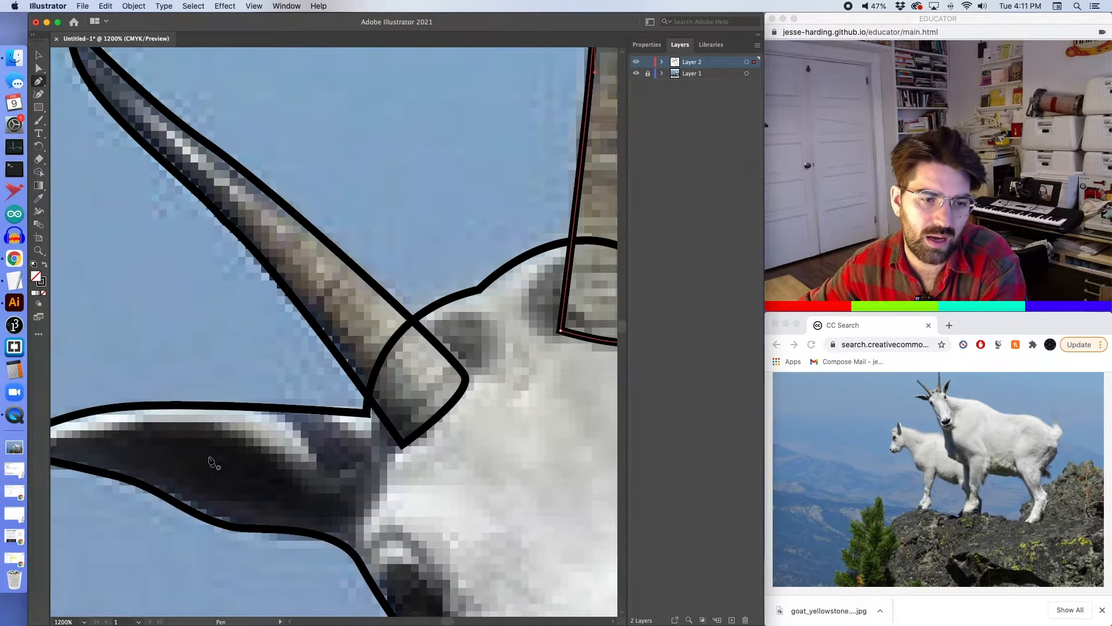
{"action": "scroll", "coordinate": [211, 462], "scroll_direction": "left", "scroll_amount": 2}
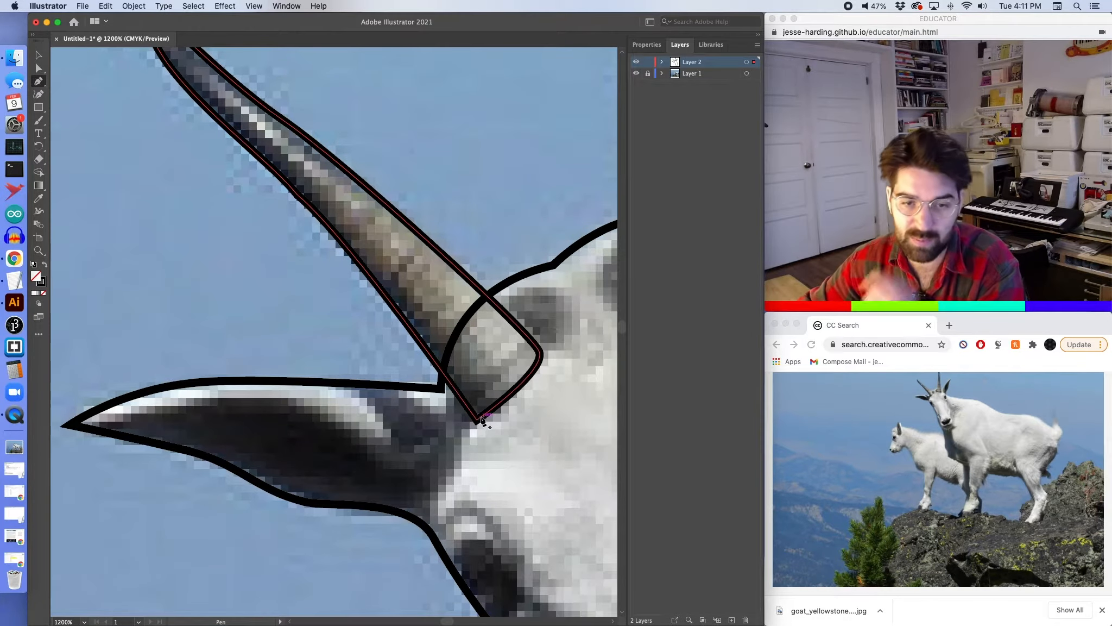
{"action": "scroll", "coordinate": [483, 419], "scroll_direction": "right", "scroll_amount": 6}
{"action": "scroll", "coordinate": [485, 421], "scroll_direction": "right", "scroll_amount": 3}
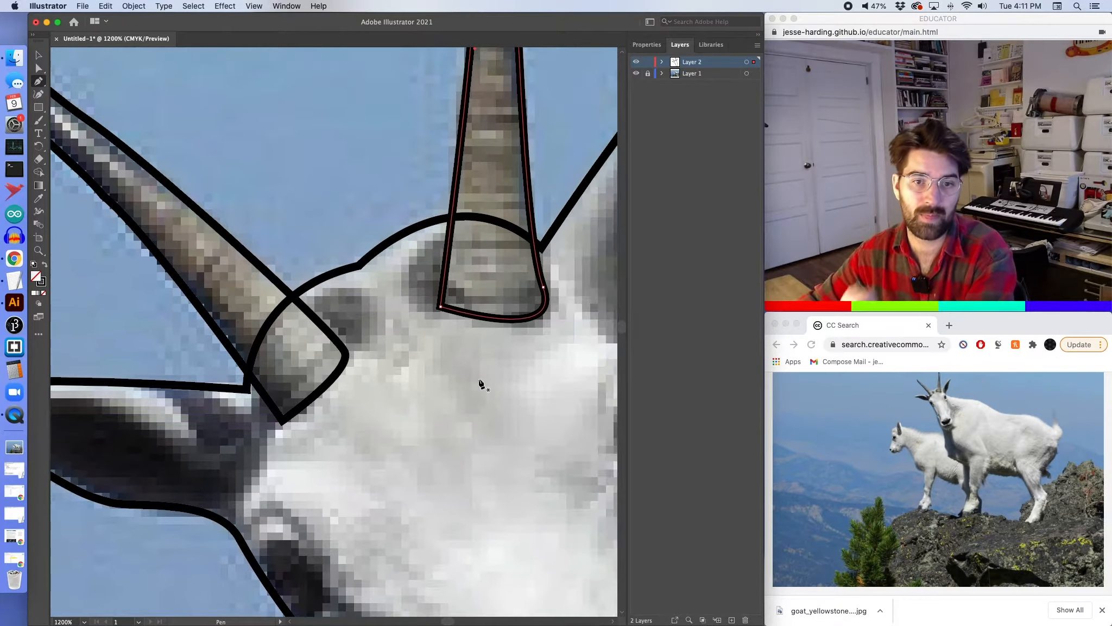
{"action": "scroll", "coordinate": [436, 310], "scroll_direction": "up", "scroll_amount": 10}
{"action": "scroll", "coordinate": [439, 310], "scroll_direction": "up", "scroll_amount": 2}
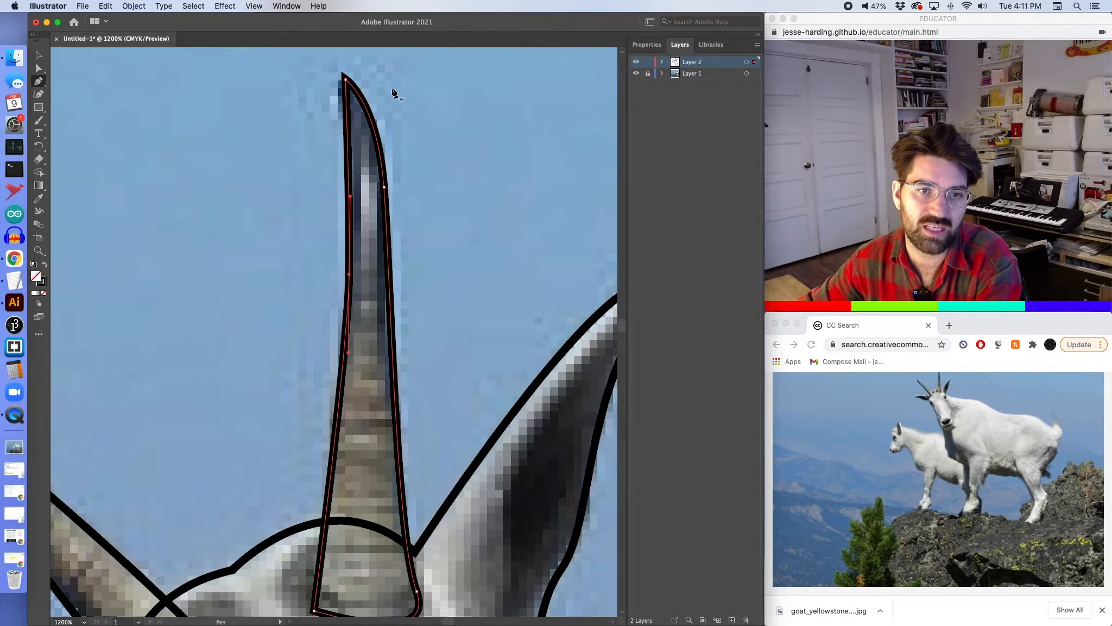
{"action": "scroll", "coordinate": [341, 87], "scroll_direction": "down", "scroll_amount": 15}
{"action": "scroll", "coordinate": [341, 87], "scroll_direction": "left", "scroll_amount": 3}
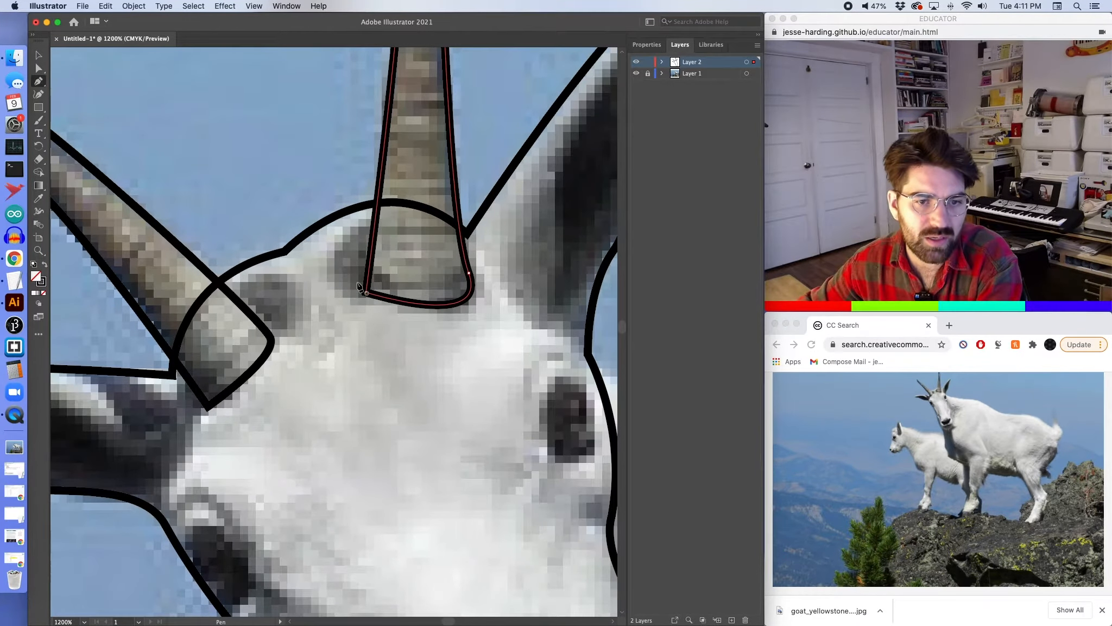
Try to round the sharp left corner at the right horn's base with a live corner radius of 1 pt, and undo it.
{"action": "left_click", "coordinate": [38, 67]}
{"action": "left_click", "coordinate": [227, 119]}
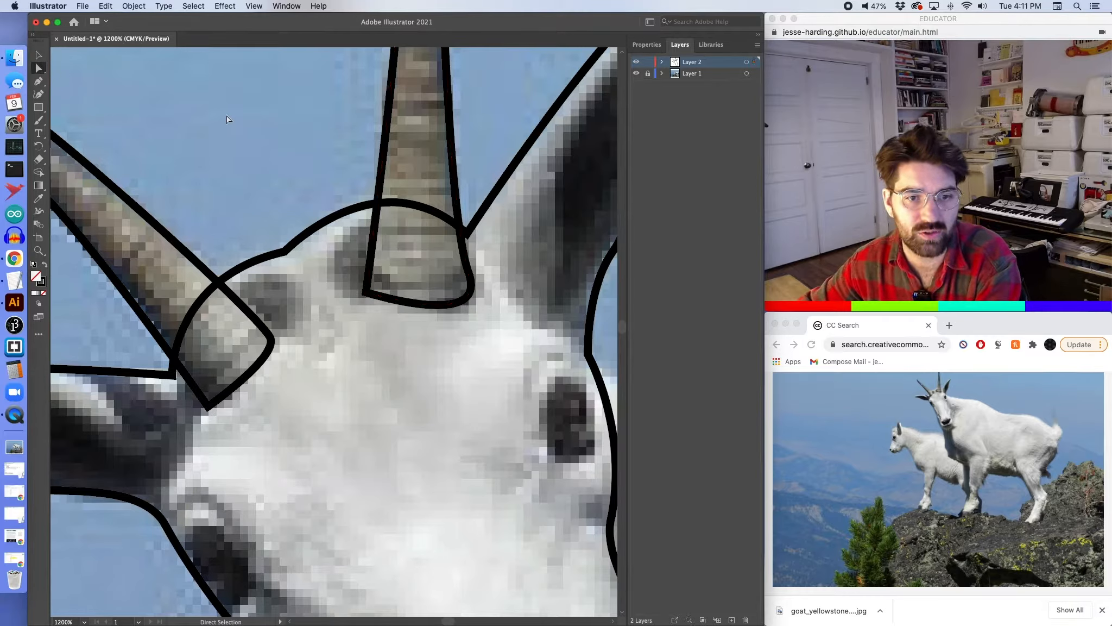
{"action": "left_click", "coordinate": [370, 293]}
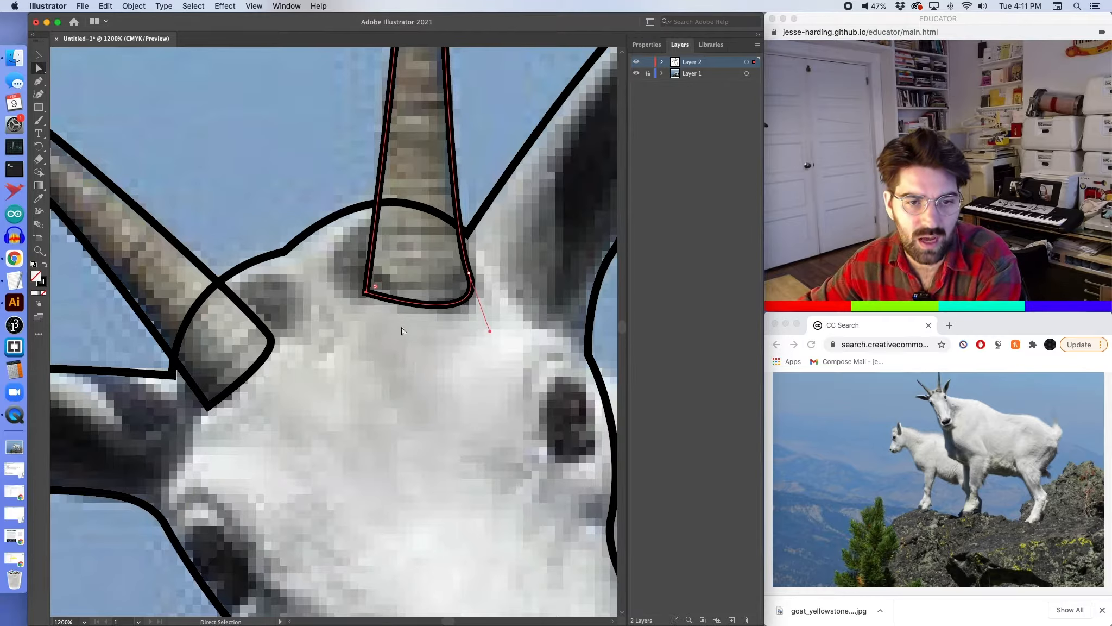
{"action": "double_click", "coordinate": [376, 289]}
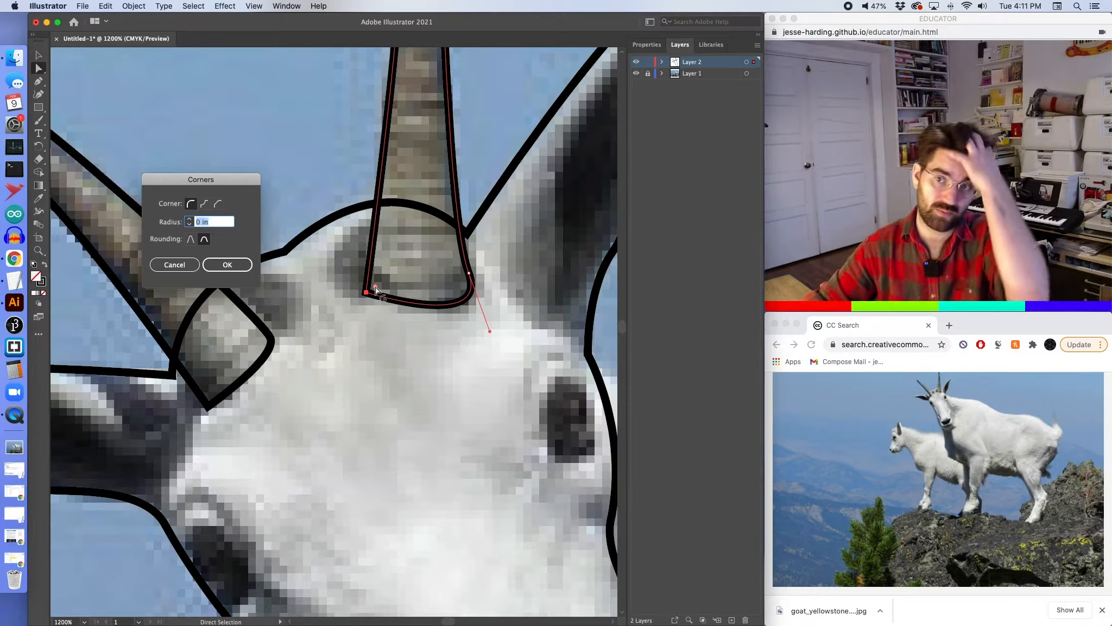
{"action": "left_click", "coordinate": [190, 219]}
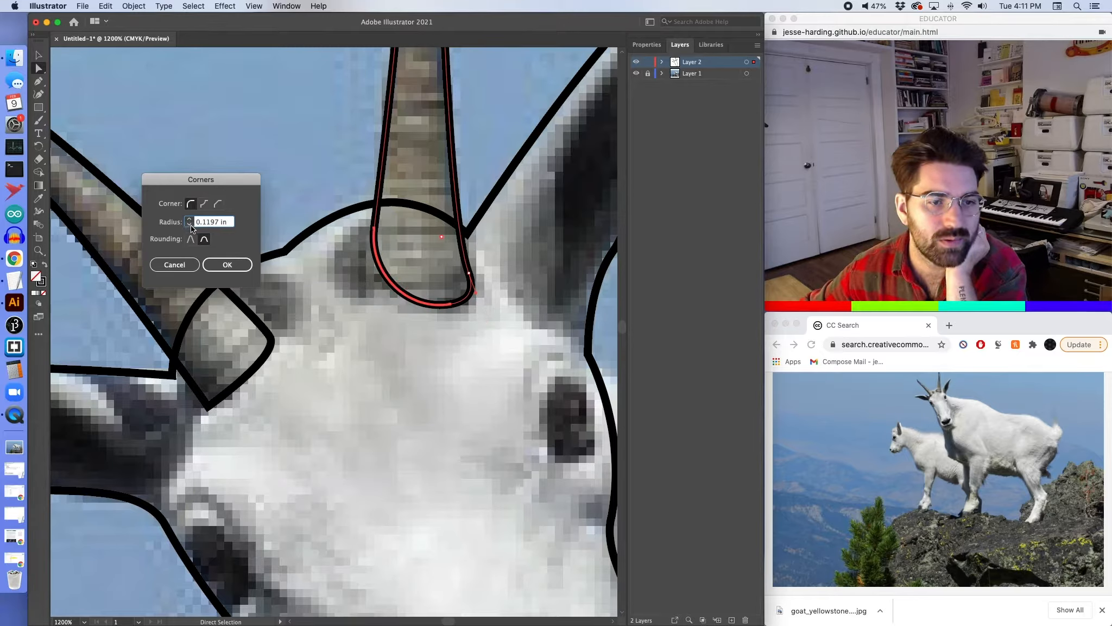
{"action": "left_click", "coordinate": [190, 224]}
{"action": "triple_click", "coordinate": [210, 222]}
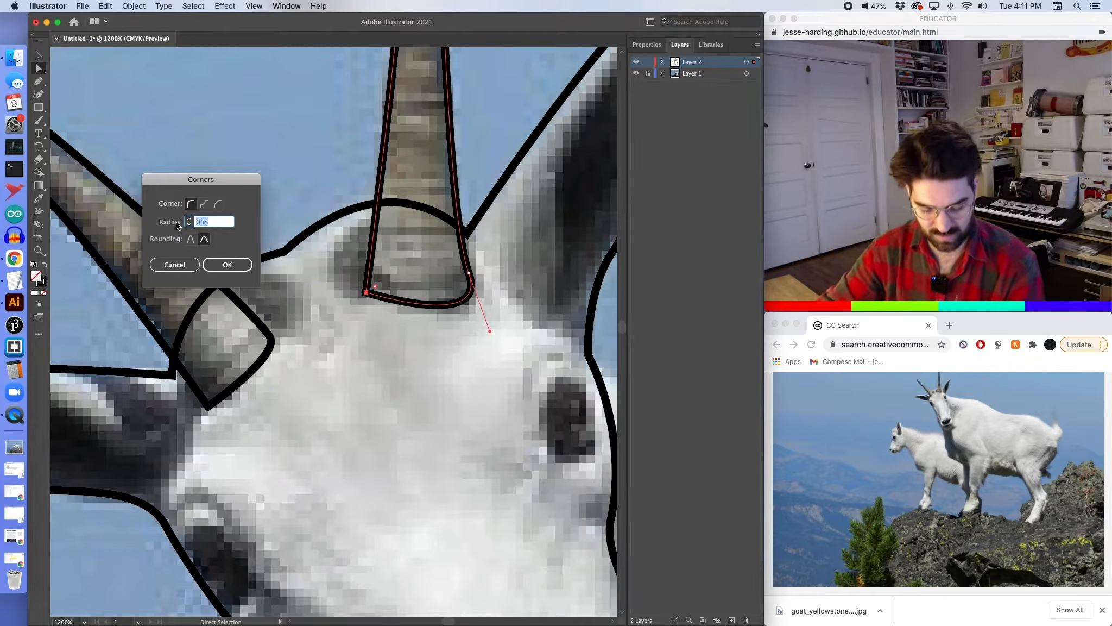
{"action": "type", "text": "1pt"}
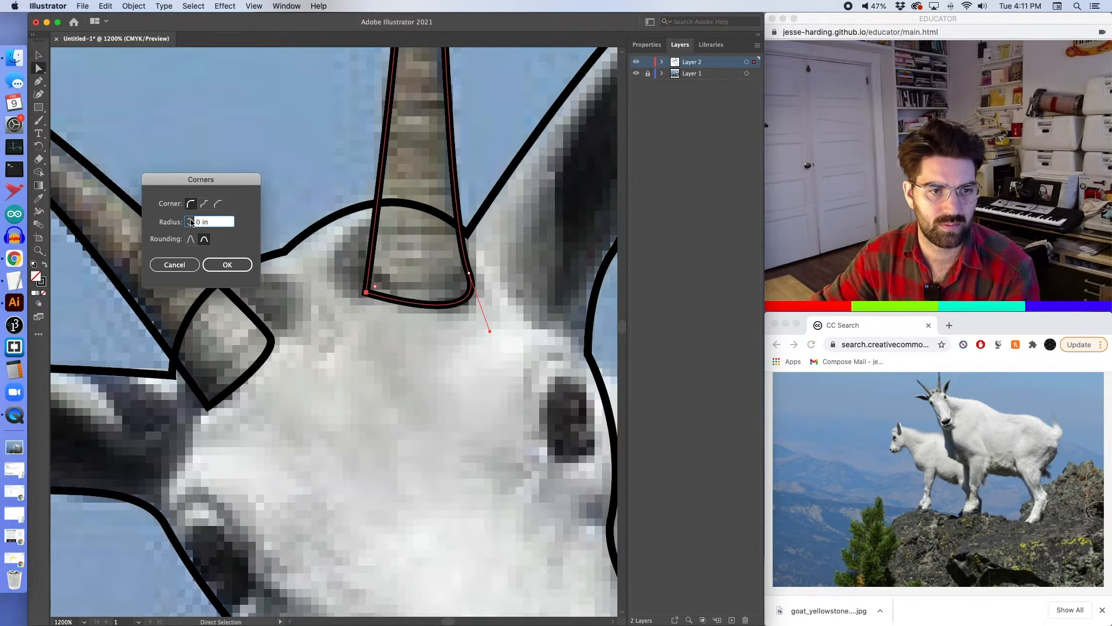
{"action": "left_click", "coordinate": [190, 219]}
{"action": "triple_click", "coordinate": [205, 221]}
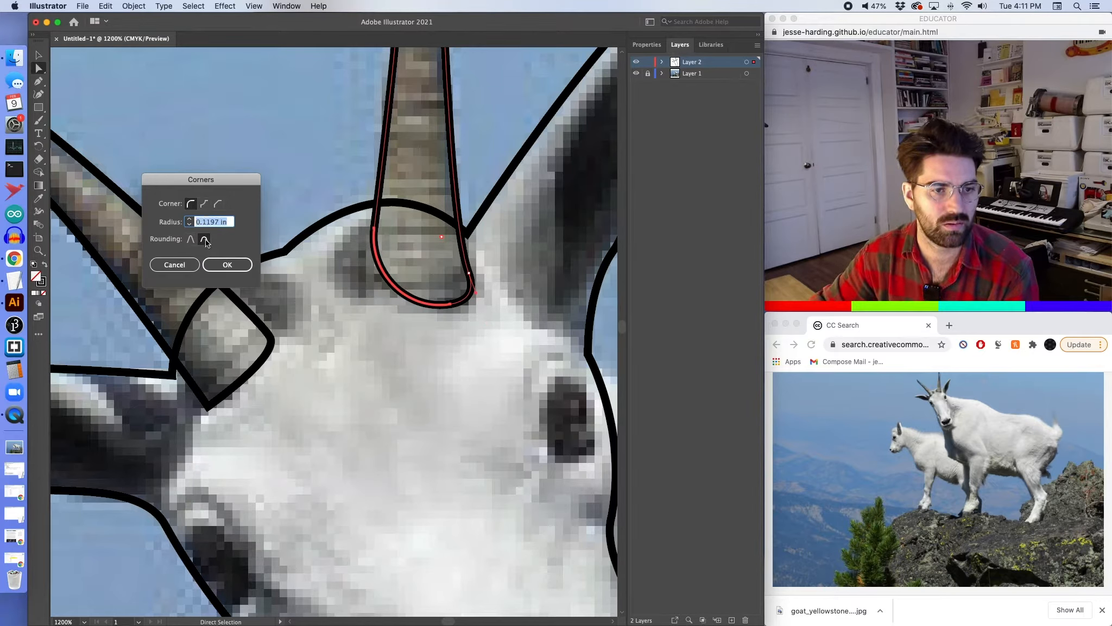
{"action": "type", "text": "1"}
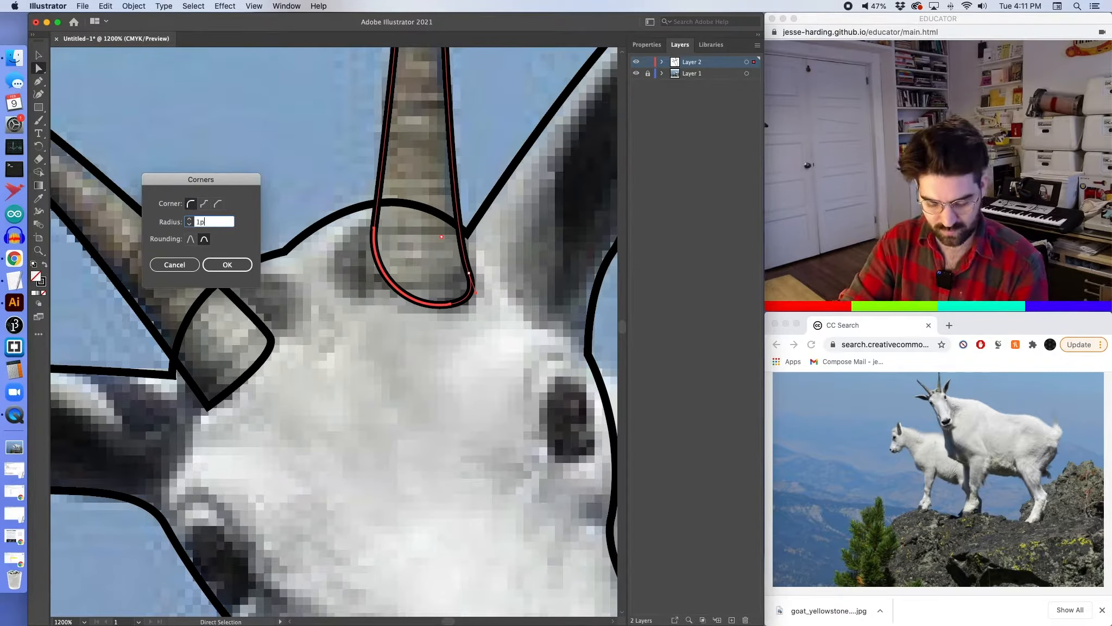
{"action": "key", "text": "Return"}
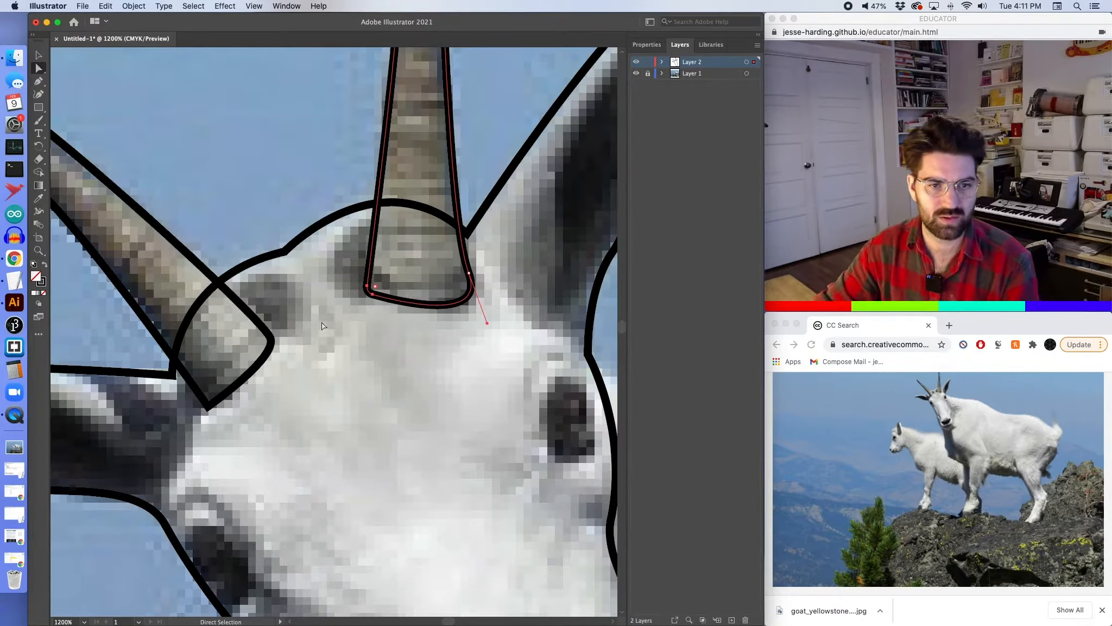
{"action": "key", "text": "super+z"}
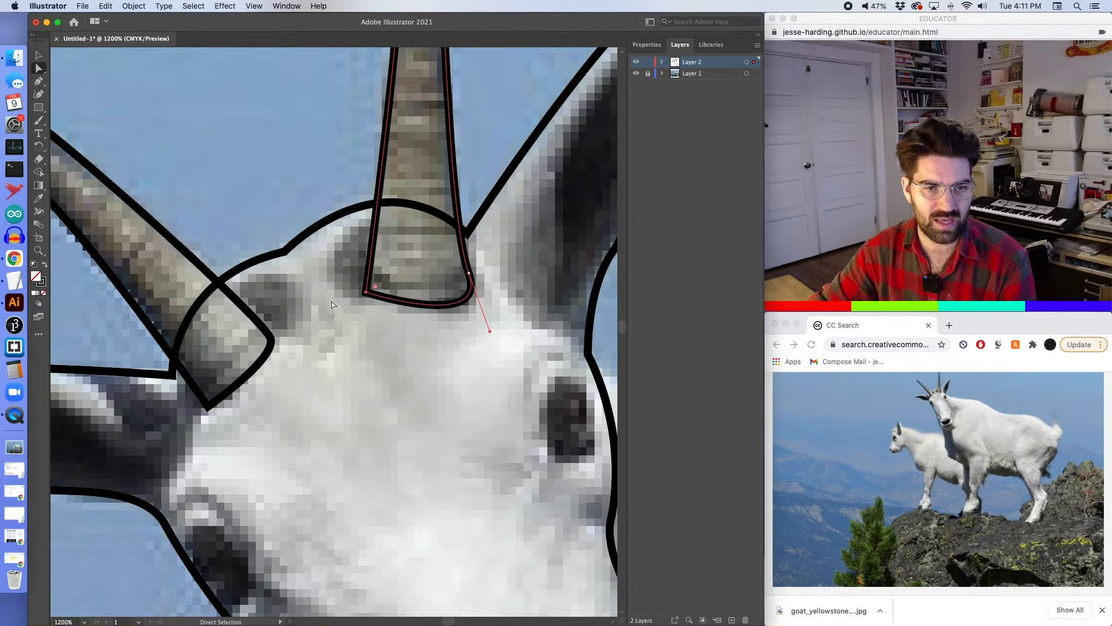
Round the left corner of the right horn's base with a 2.5 px live corner radius.
{"action": "double_click", "coordinate": [375, 288]}
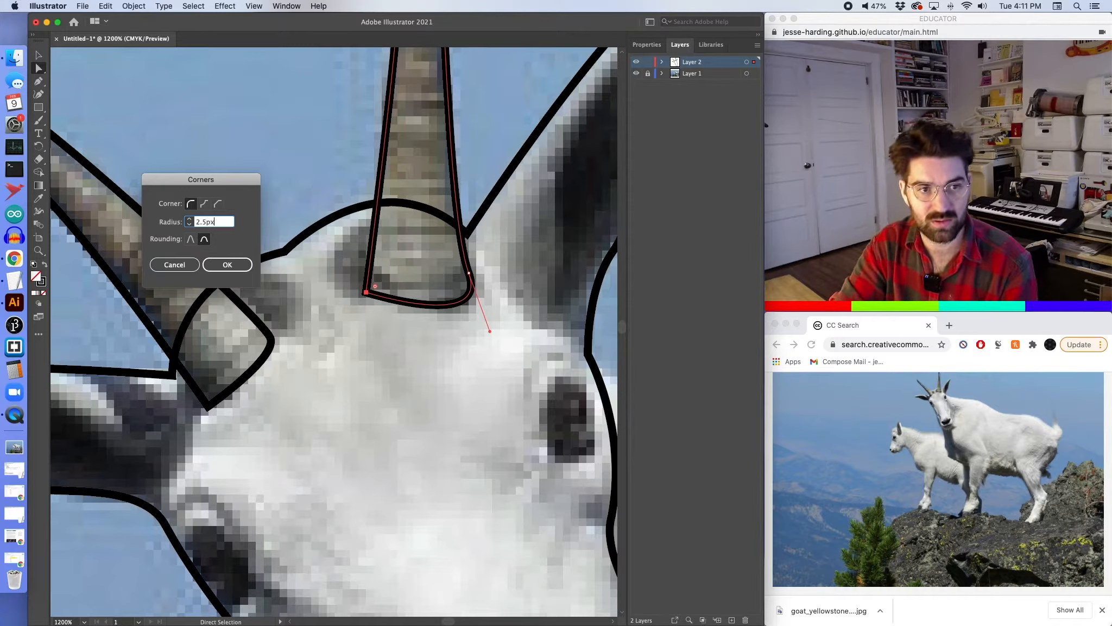
{"action": "key", "text": "Return"}
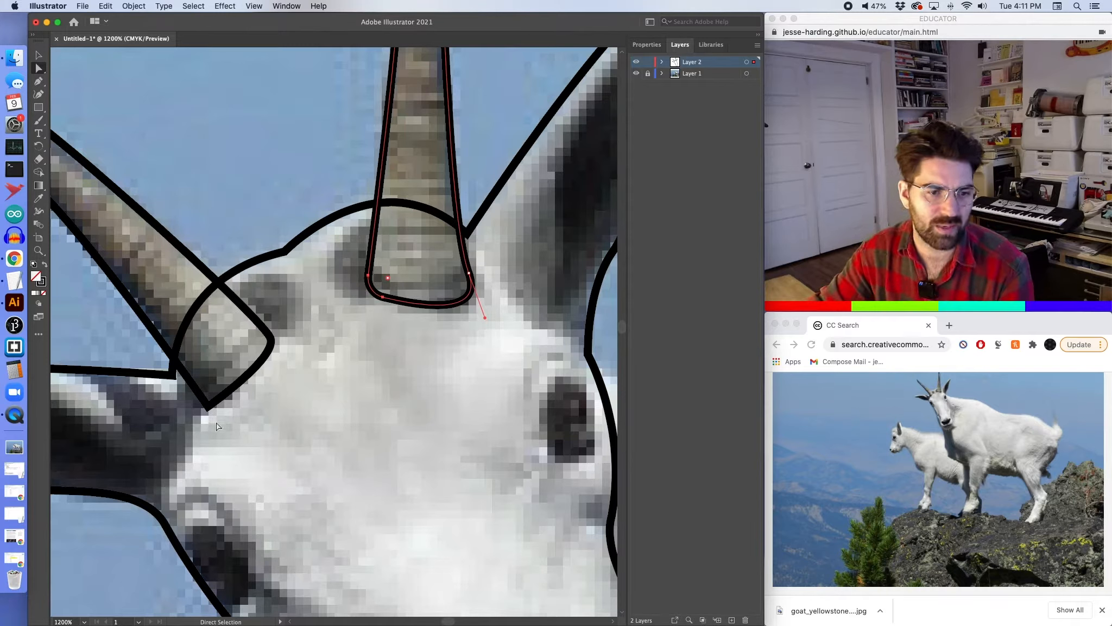
Round the sharp lower corner of the left horn's base with a 2 px live corner radius, and deselect the path.
{"action": "left_click", "coordinate": [208, 407]}
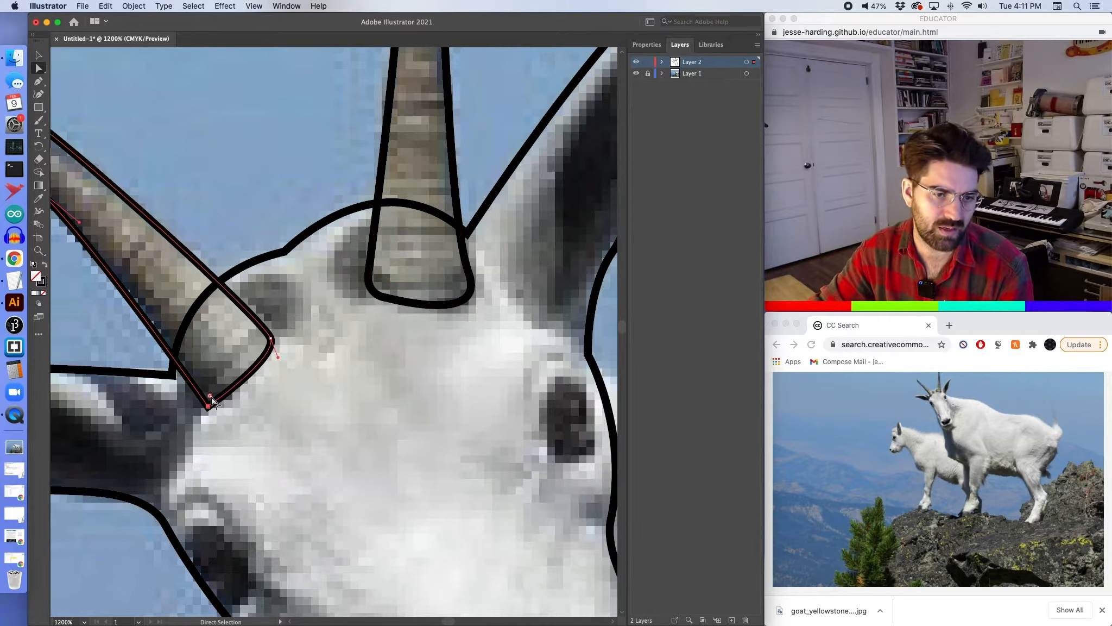
{"action": "double_click", "coordinate": [209, 396]}
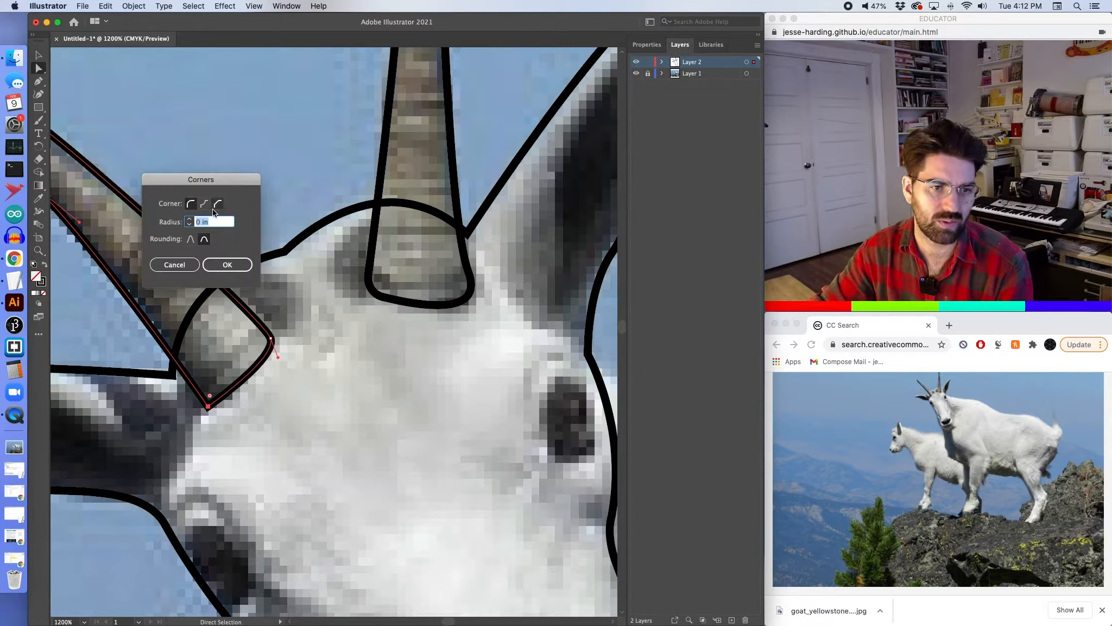
{"action": "key", "text": "Return"}
{"action": "key", "text": "cmd+z"}
{"action": "key", "text": "cmd+z"}
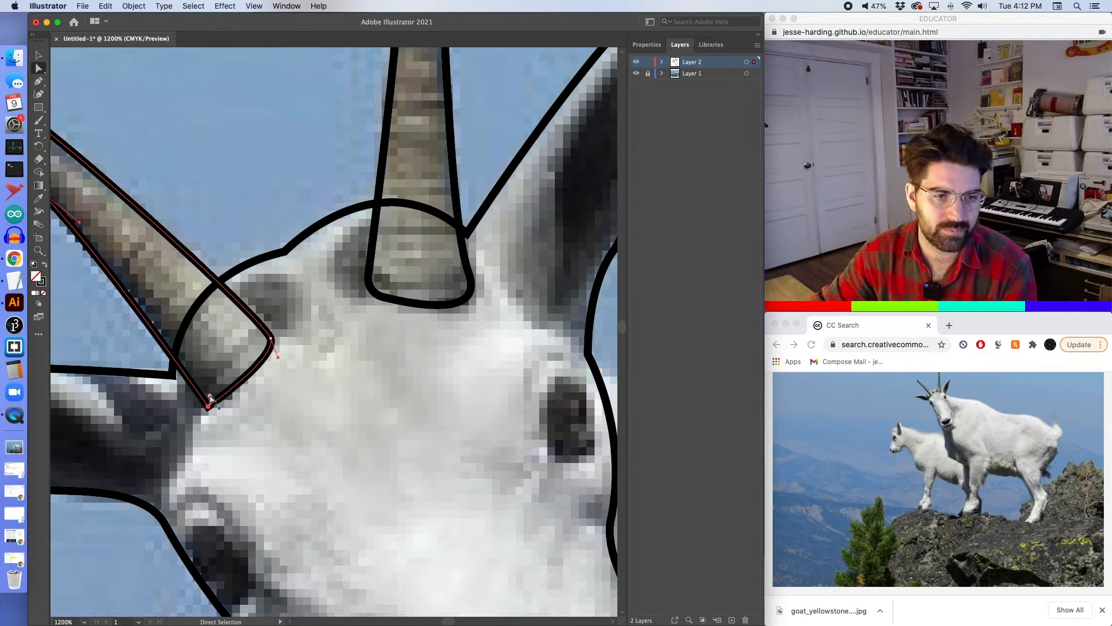
{"action": "double_click", "coordinate": [209, 395]}
{"action": "type", "text": "1p"}
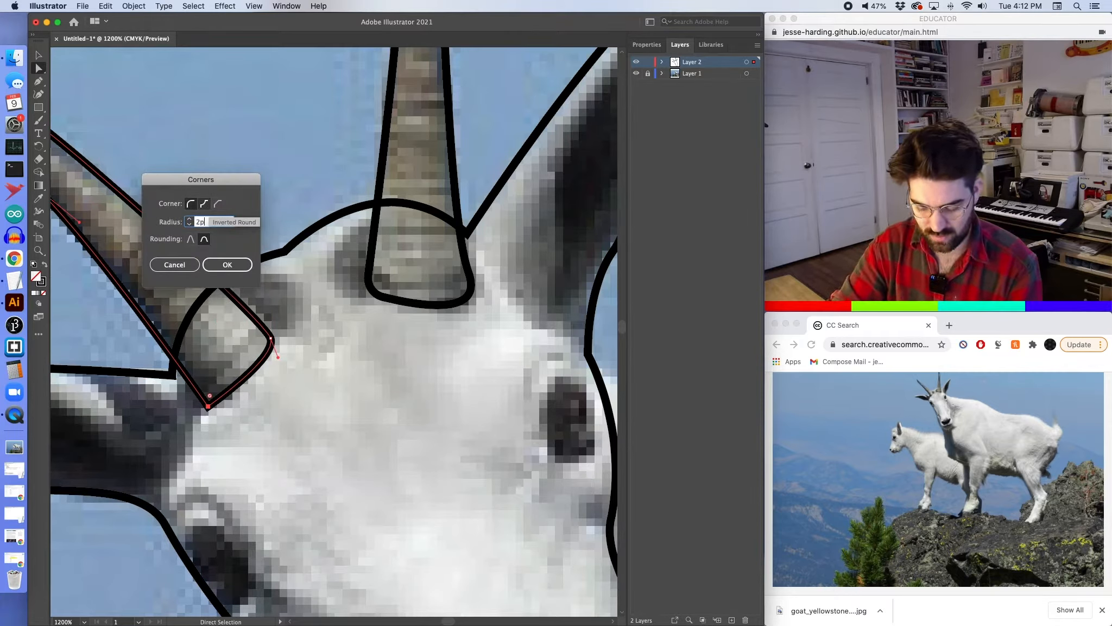
{"action": "type", "text": "x"}
{"action": "key", "text": "Return"}
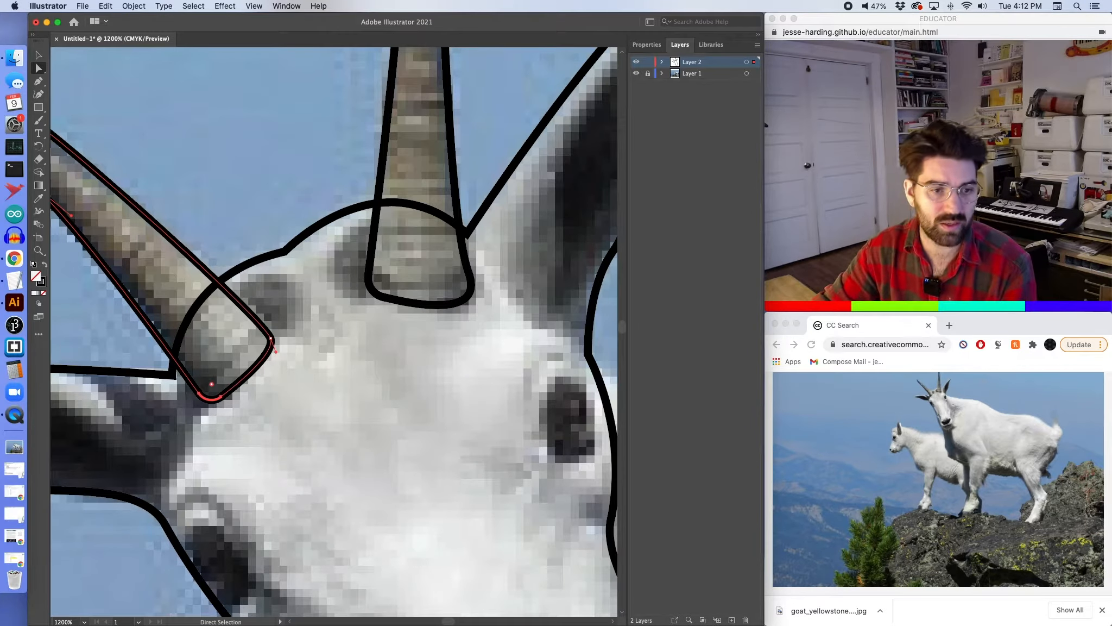
{"action": "left_click", "coordinate": [173, 130]}
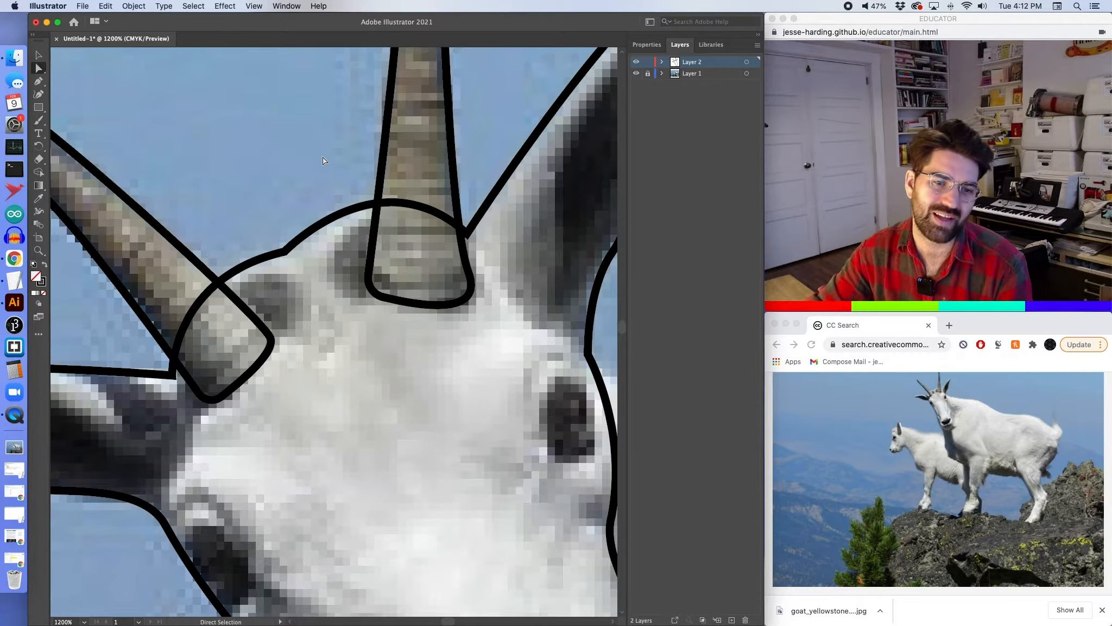
Try to round the pointed tip of the right horn with a live corner radius, and undo it.
{"action": "scroll", "coordinate": [323, 161], "scroll_direction": "up", "scroll_amount": 10}
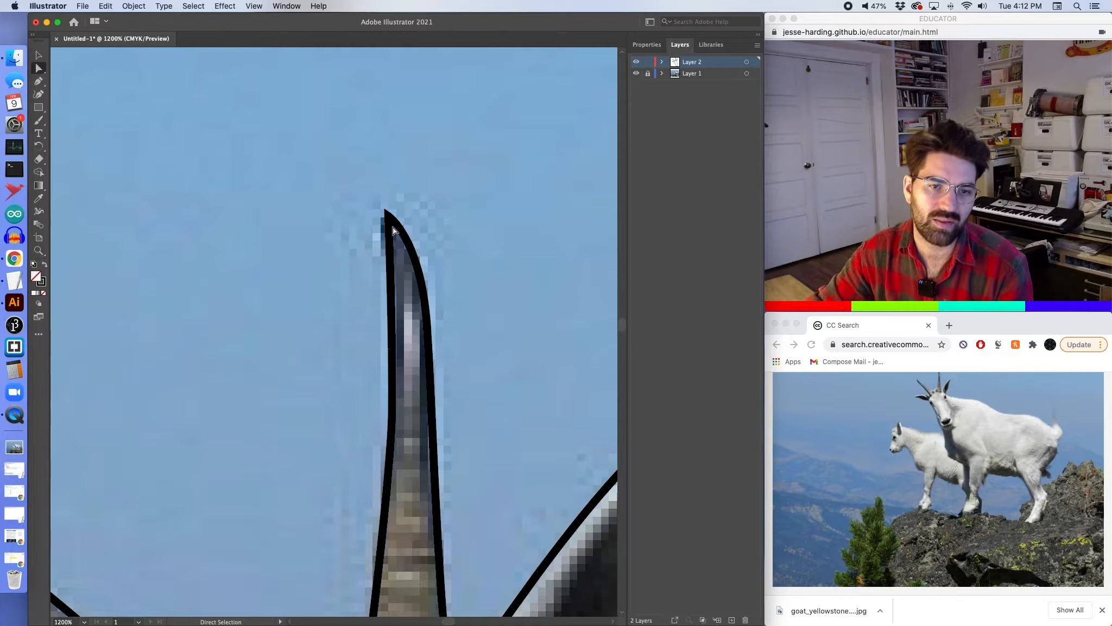
{"action": "left_click_drag", "start_coordinate": [385, 212], "coordinate": [389, 219]}
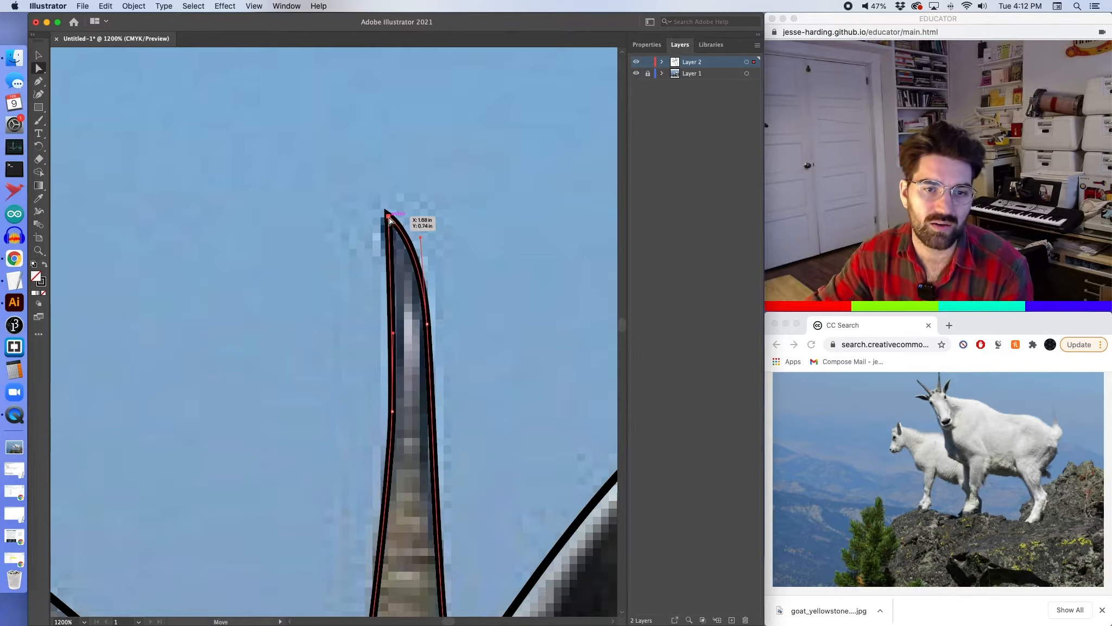
{"action": "double_click", "coordinate": [392, 226]}
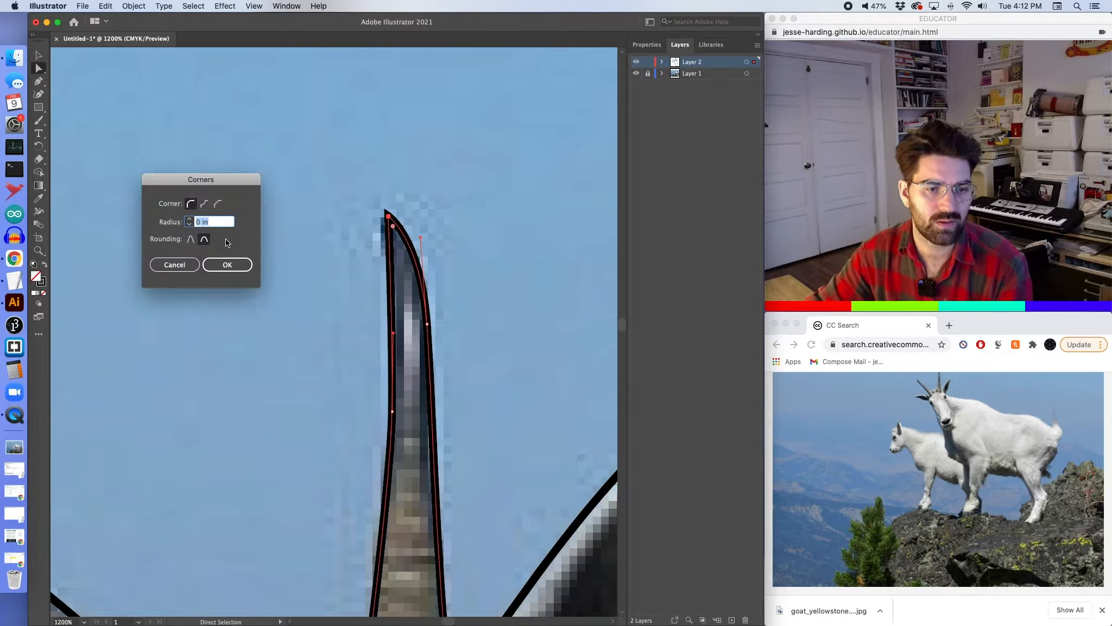
{"action": "type", "text": "0.02"}
{"action": "key", "text": "Return"}
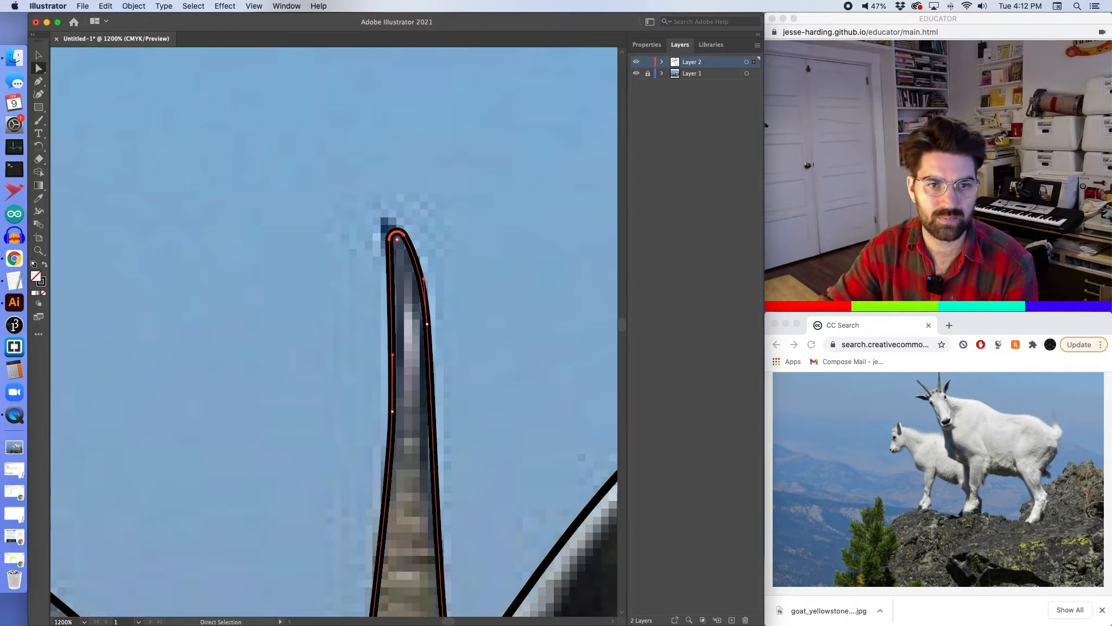
{"action": "key", "text": "super+z"}
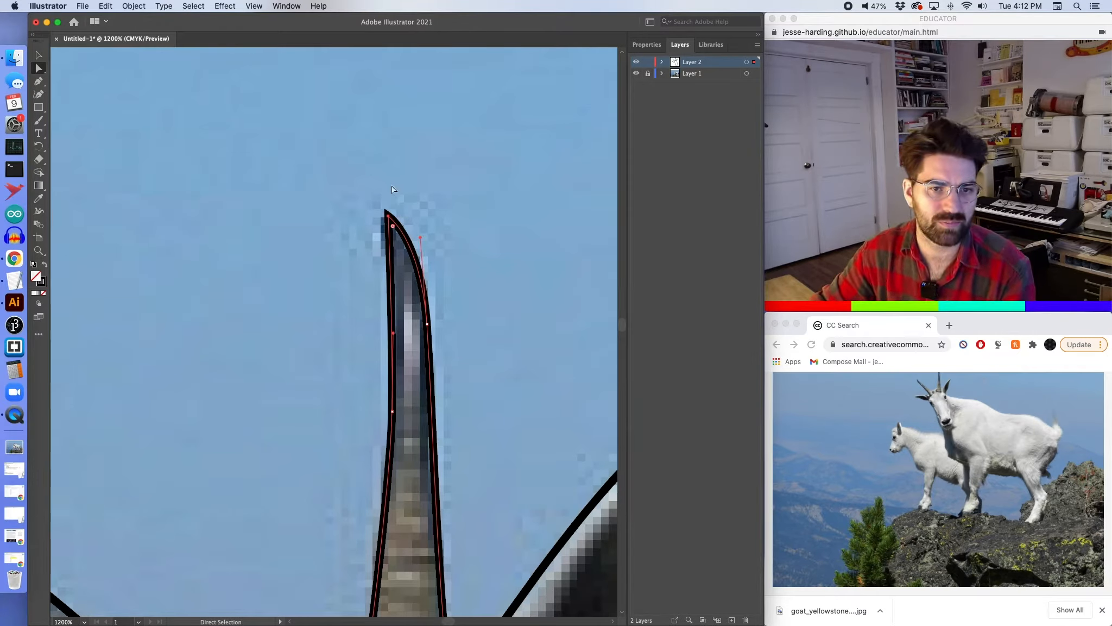
Round the right horn's tip with a live corner radius of 0.5, and deselect the path.
{"action": "double_click", "coordinate": [392, 227]}
{"action": "type", "text": ".50"}
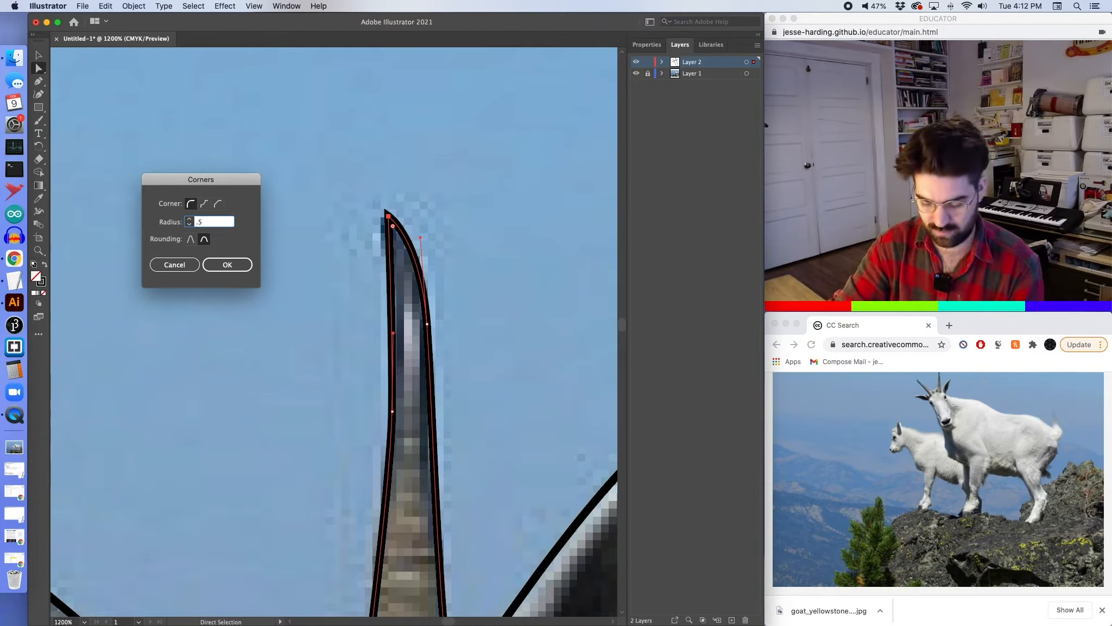
{"action": "key", "text": "Return"}
{"action": "left_click", "coordinate": [256, 273]}
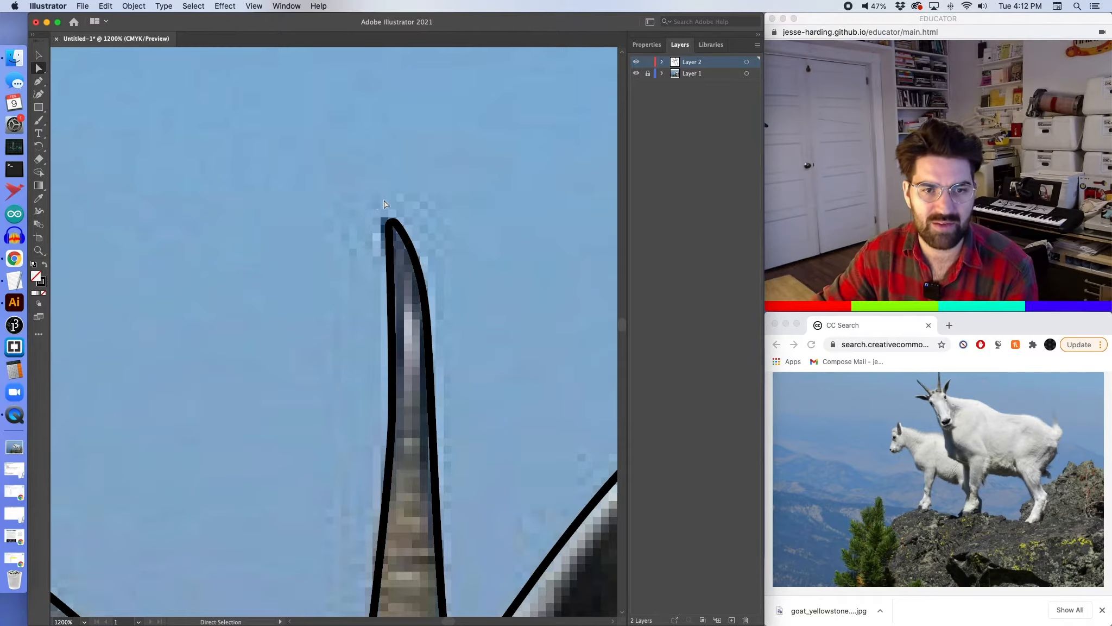
Round the pointed tip of the left horn with a live corner radius of 0.5.
{"action": "scroll", "coordinate": [256, 273], "scroll_direction": "left", "scroll_amount": 10}
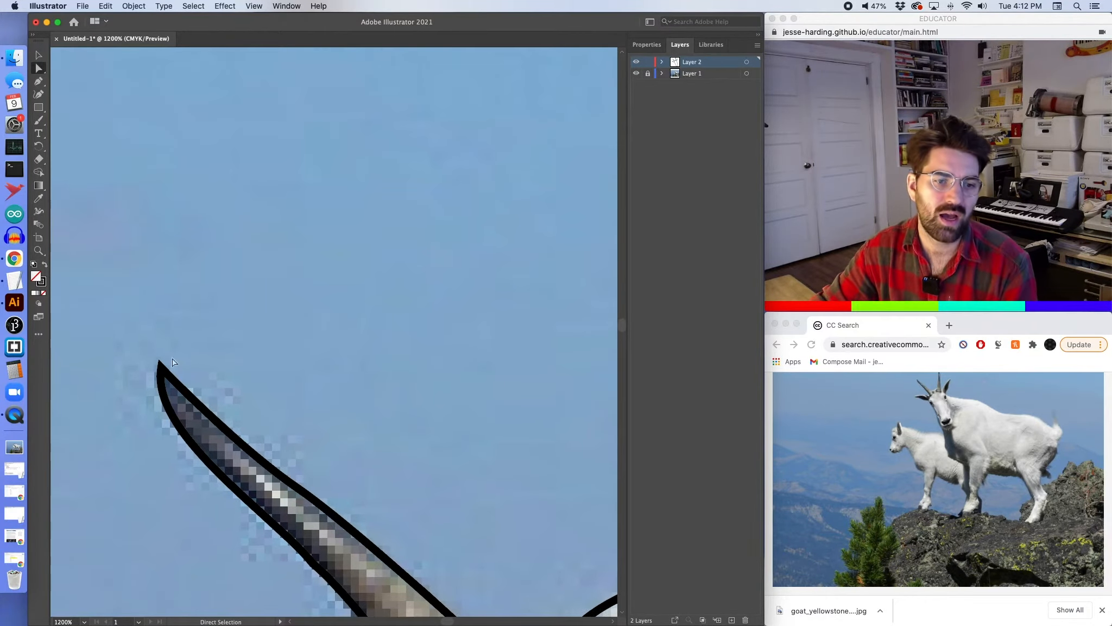
{"action": "left_click", "coordinate": [165, 376]}
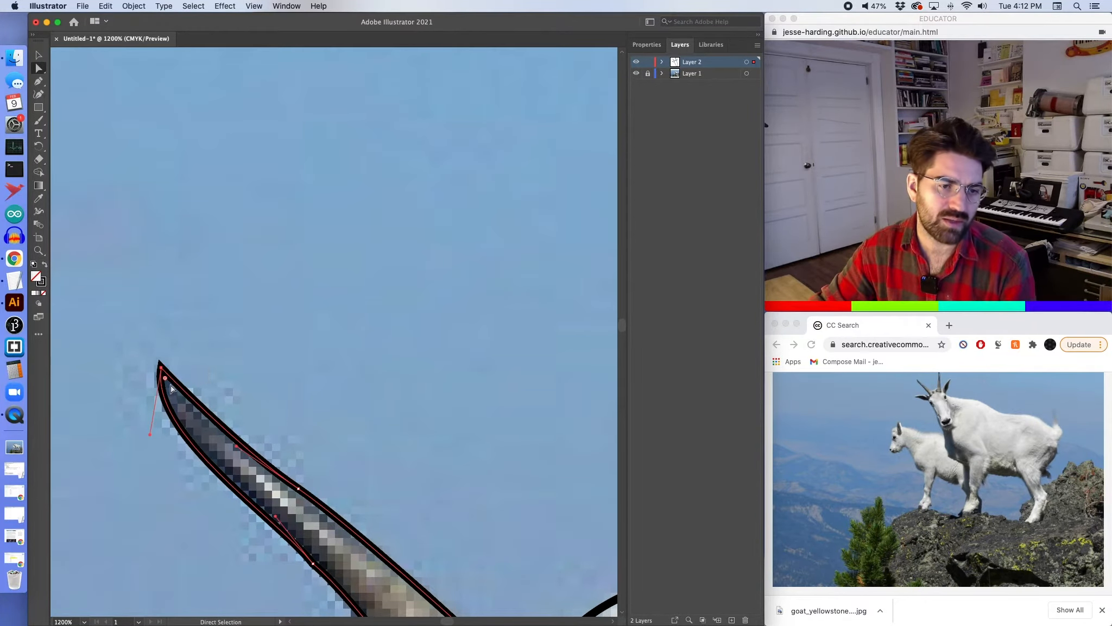
{"action": "double_click", "coordinate": [166, 380]}
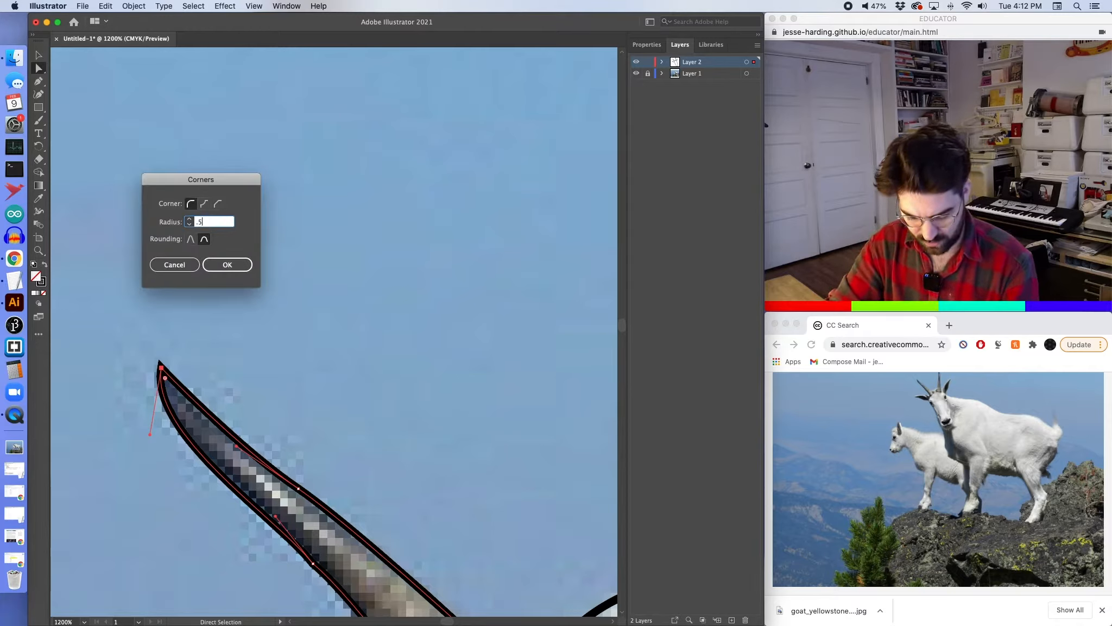
{"action": "key", "text": "Return"}
{"action": "scroll", "coordinate": [211, 310], "scroll_direction": "down", "scroll_amount": 5}
{"action": "scroll", "coordinate": [210, 310], "scroll_direction": "left", "scroll_amount": 4}
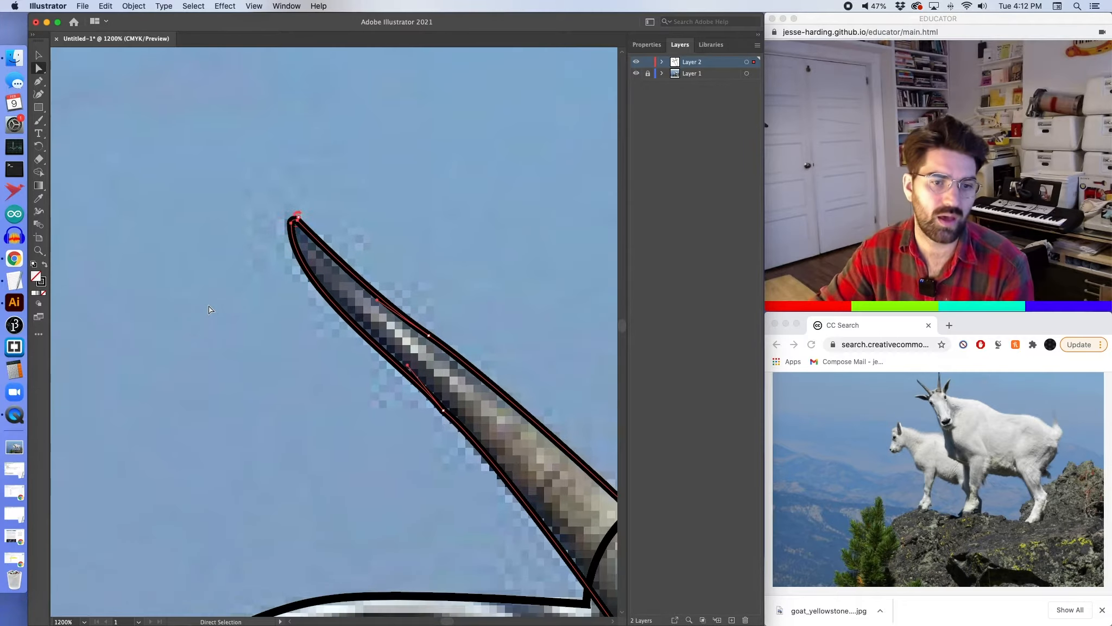
Round the pointed tip of the left ear on the head path with a live corner radius of 0.5.
{"action": "scroll", "coordinate": [211, 309], "scroll_direction": "down", "scroll_amount": 4}
{"action": "scroll", "coordinate": [211, 310], "scroll_direction": "left", "scroll_amount": 2}
{"action": "left_click", "coordinate": [321, 449]}
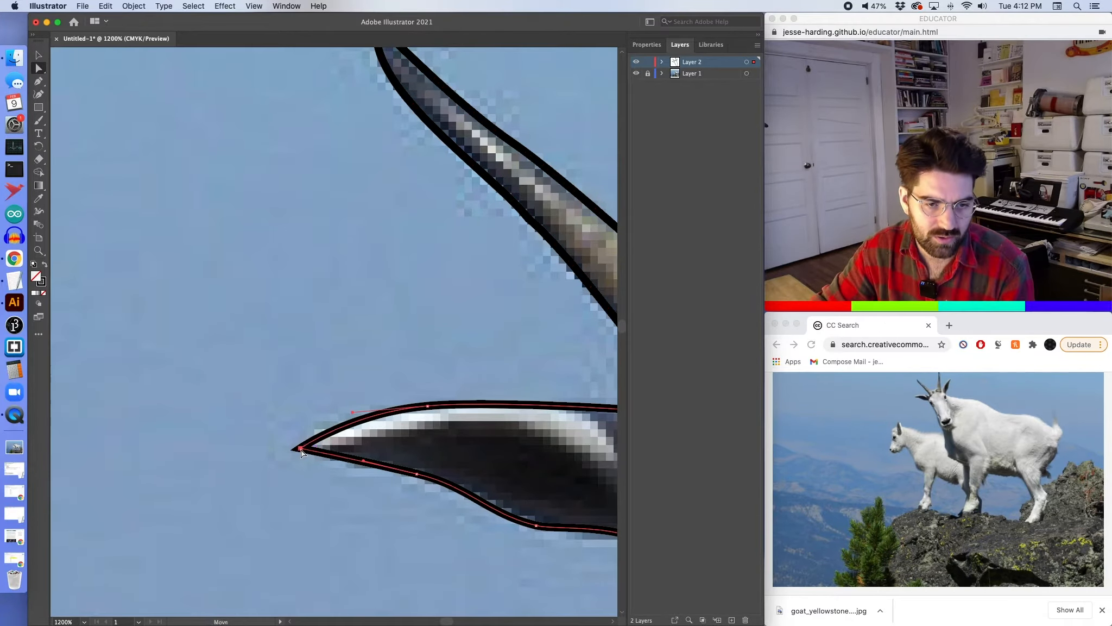
{"action": "double_click", "coordinate": [311, 447]}
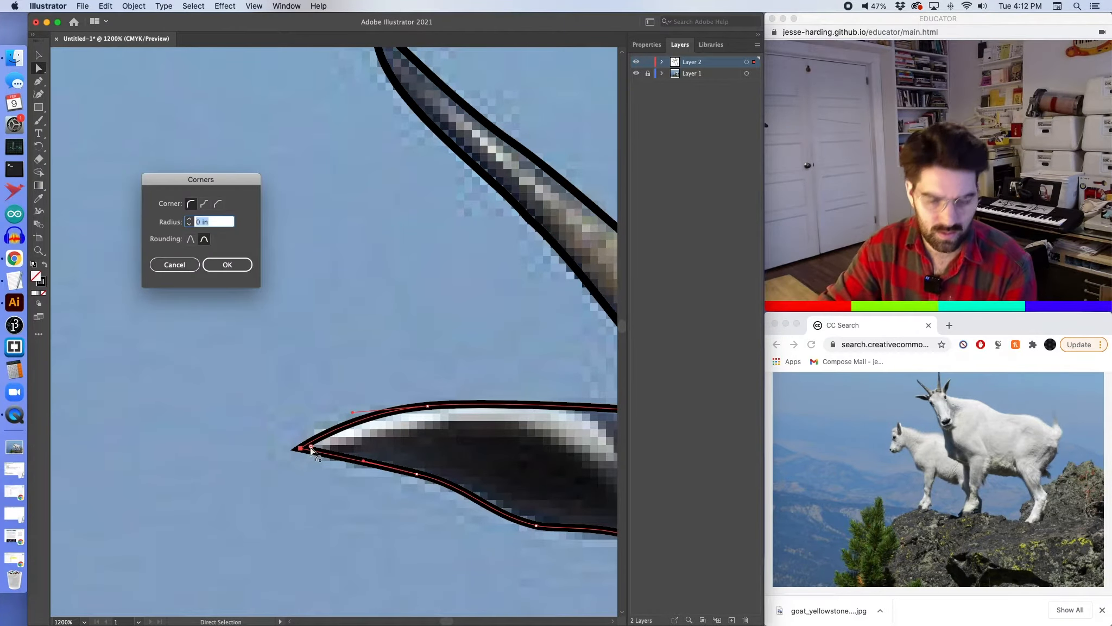
{"action": "type", "text": ".5"}
{"action": "key", "text": "Return"}
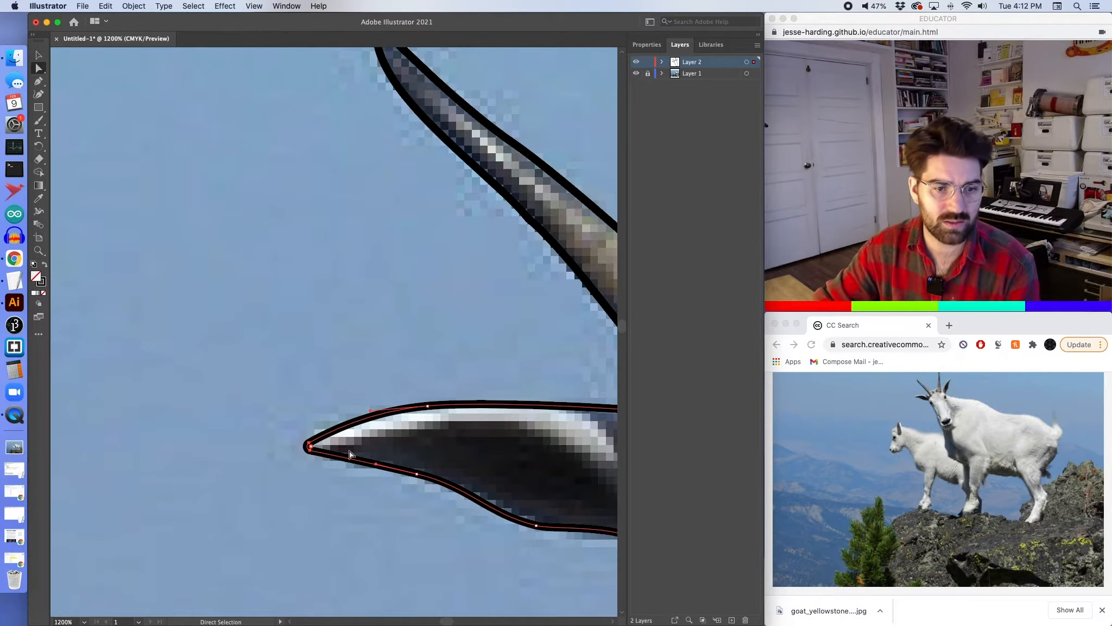
Round the head path's inner corner where the left ear meets the forehead with a 0.5 px live corner radius.
{"action": "scroll", "coordinate": [456, 502], "scroll_direction": "right", "scroll_amount": 6}
{"action": "scroll", "coordinate": [455, 502], "scroll_direction": "right", "scroll_amount": 3}
{"action": "scroll", "coordinate": [455, 502], "scroll_direction": "up", "scroll_amount": 2}
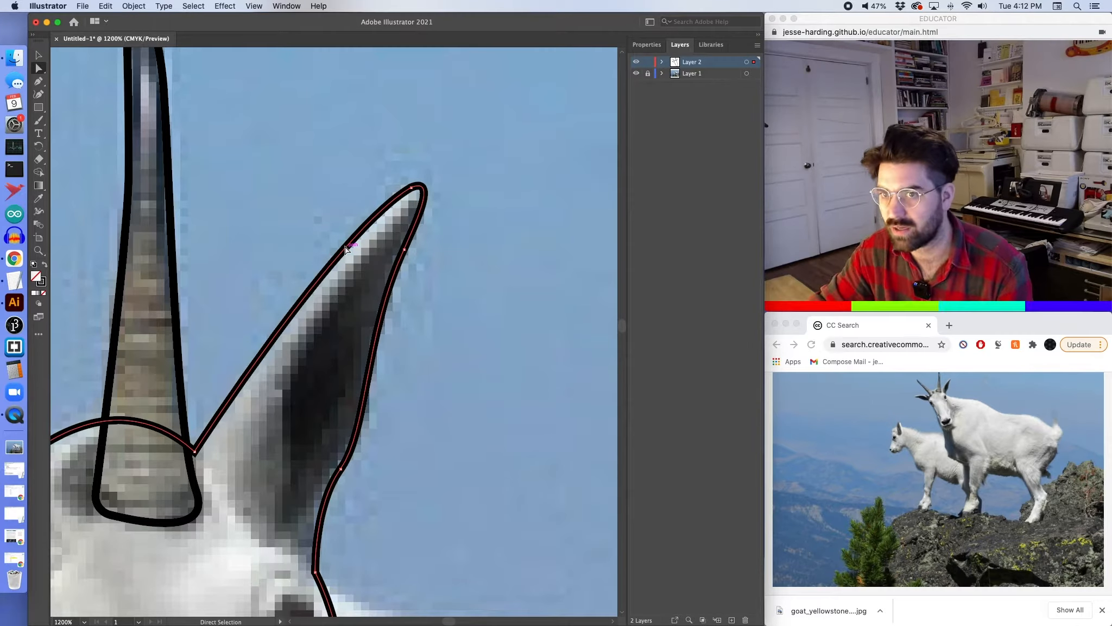
{"action": "scroll", "coordinate": [264, 395], "scroll_direction": "left", "scroll_amount": 2}
{"action": "scroll", "coordinate": [264, 395], "scroll_direction": "down", "scroll_amount": 1}
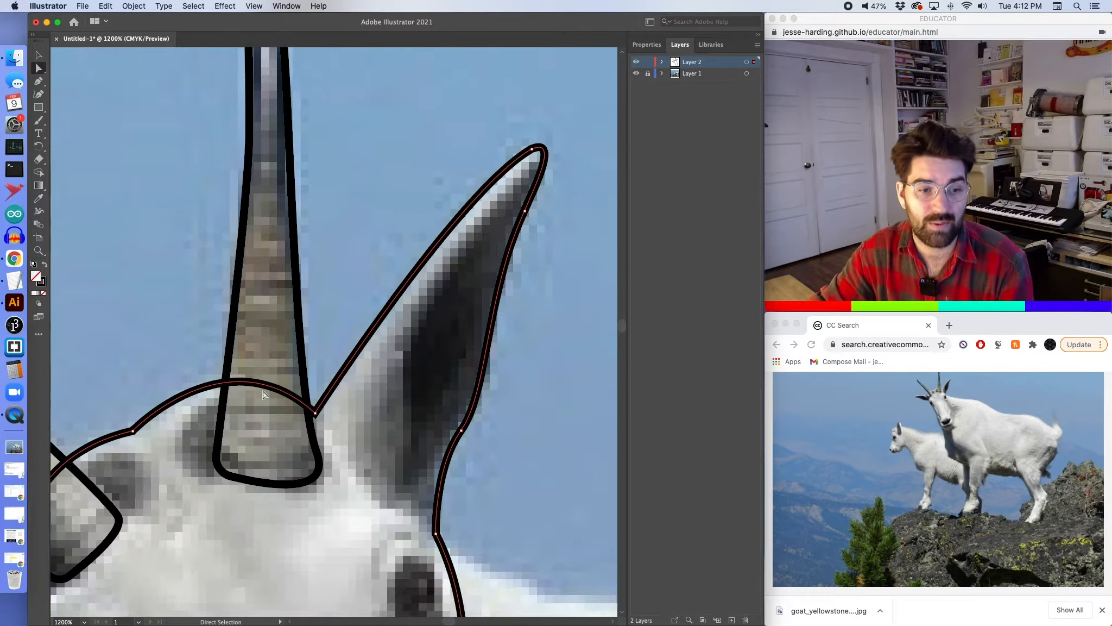
{"action": "scroll", "coordinate": [264, 395], "scroll_direction": "left", "scroll_amount": 2}
{"action": "scroll", "coordinate": [264, 395], "scroll_direction": "down", "scroll_amount": 2}
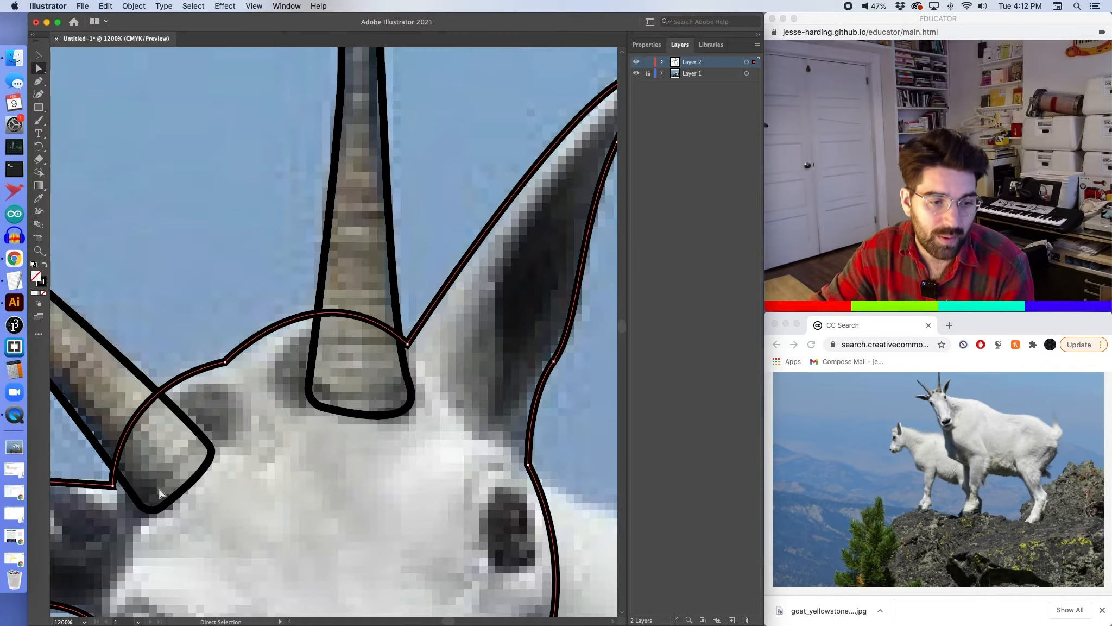
{"action": "left_click", "coordinate": [113, 486]}
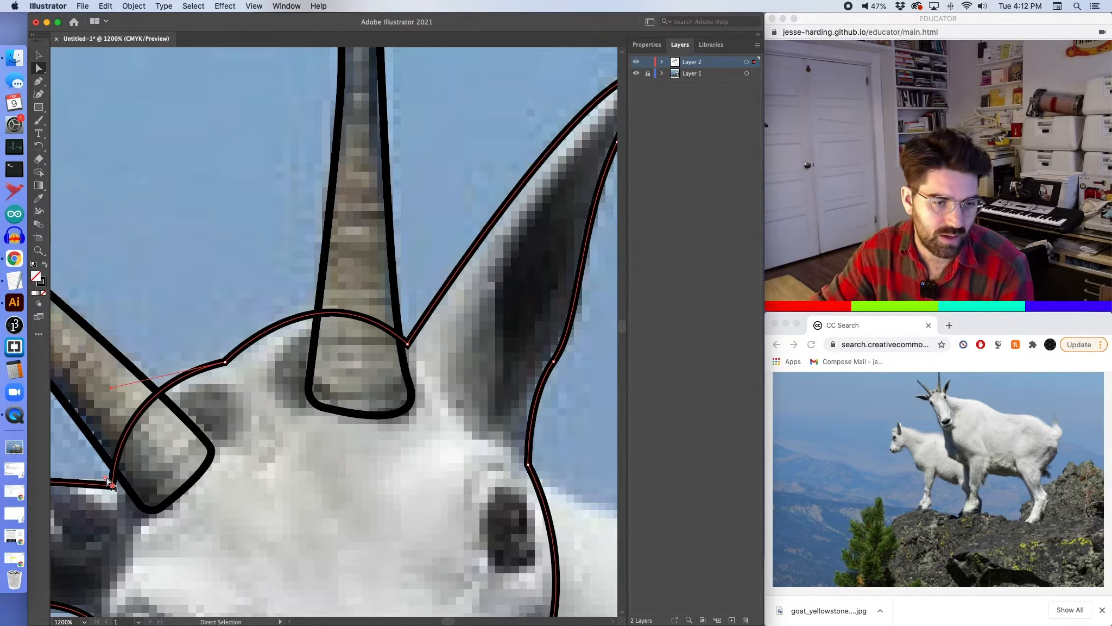
{"action": "double_click", "coordinate": [107, 479]}
{"action": "type", "text": ".5"}
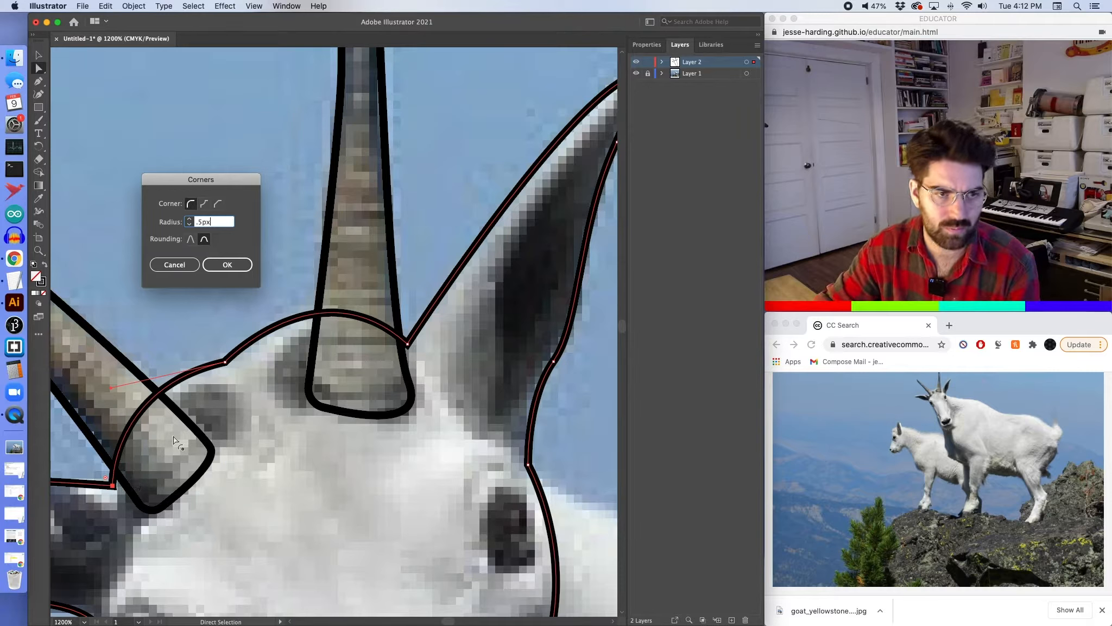
{"action": "left_click", "coordinate": [223, 263]}
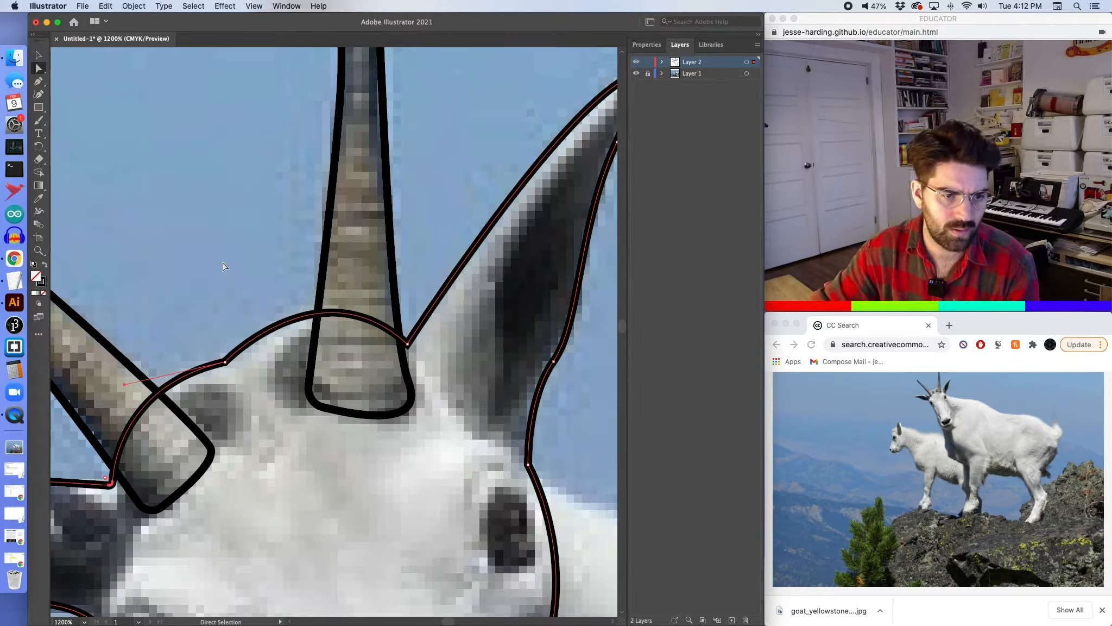
Round the head path's inner corner between the right horn and the right ear with a 0.5 pt live corner radius.
{"action": "left_click", "coordinate": [407, 343]}
{"action": "double_click", "coordinate": [407, 337]}
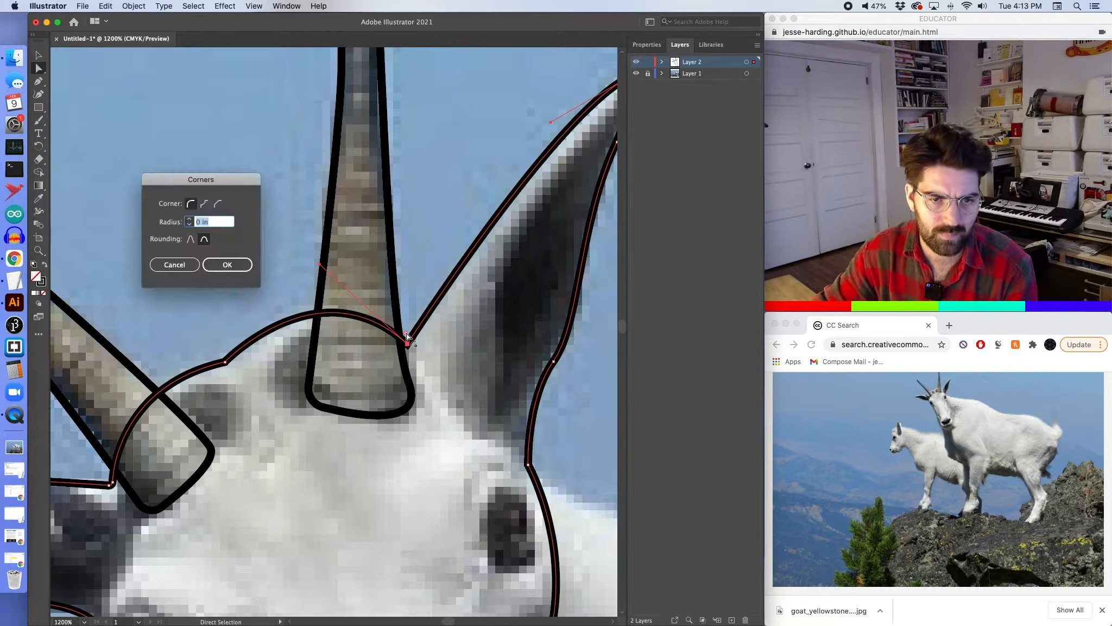
{"action": "type", "text": ".5p"}
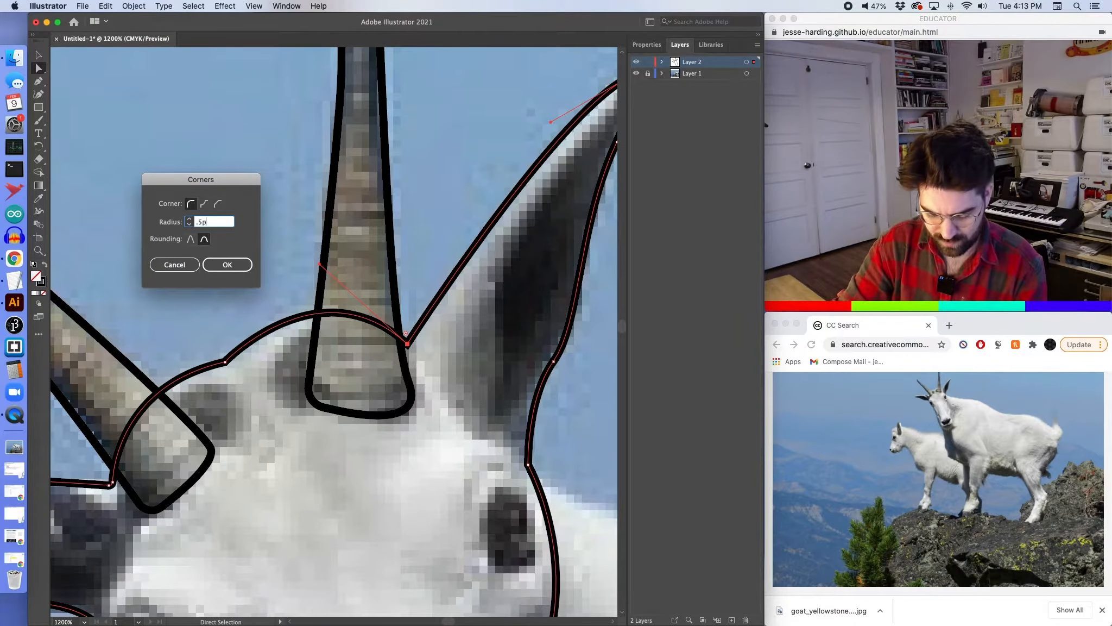
{"action": "type", "text": "t"}
{"action": "key", "text": "Return"}
{"action": "key", "text": "super+minus"}
{"action": "key", "text": "super+minus"}
{"action": "key", "text": "super+minus"}
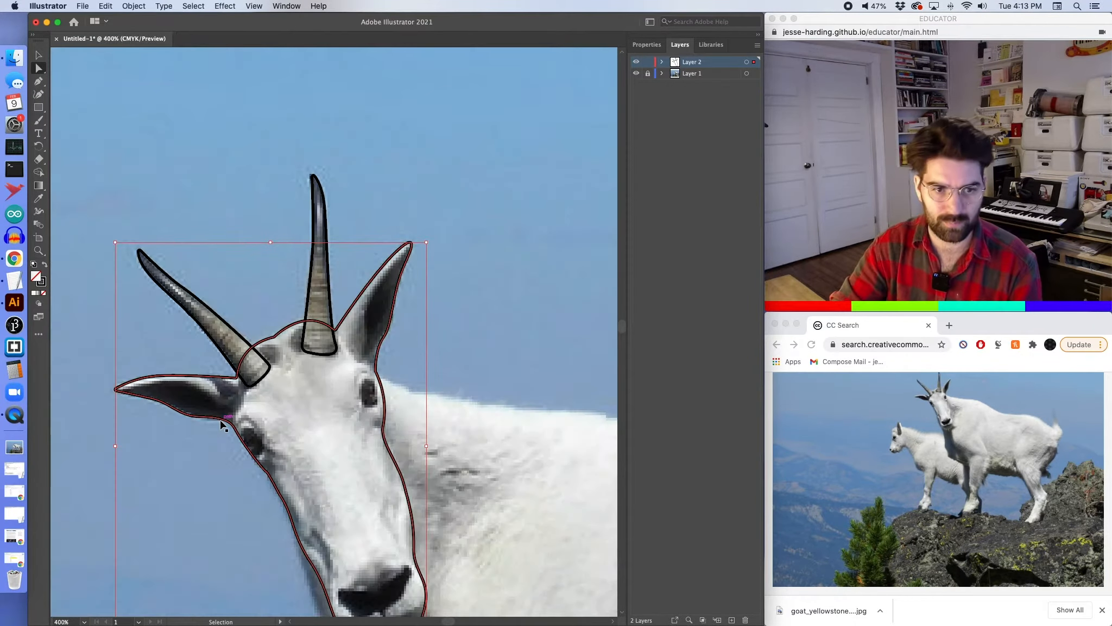
{"action": "key", "text": "super+minus"}
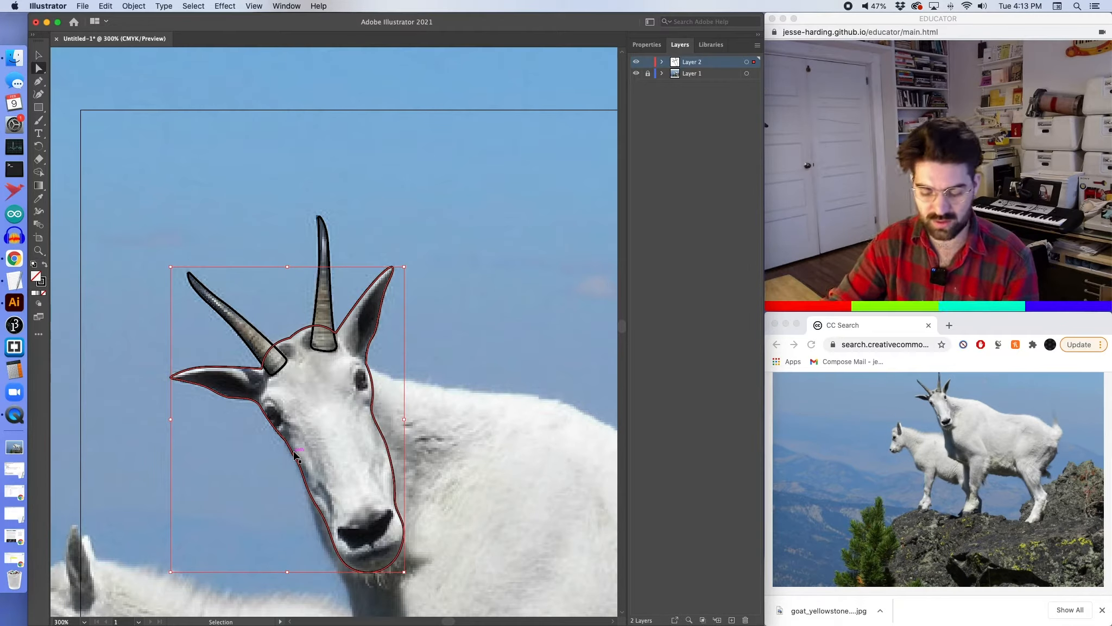
Trace the goat's dark left eye with a closed Pen path, curved along the top and straight across the lower end.
{"action": "key", "text": "super+equal"}
{"action": "key", "text": "super+equal"}
{"action": "key", "text": "super+equal"}
{"action": "key", "text": "super+equal"}
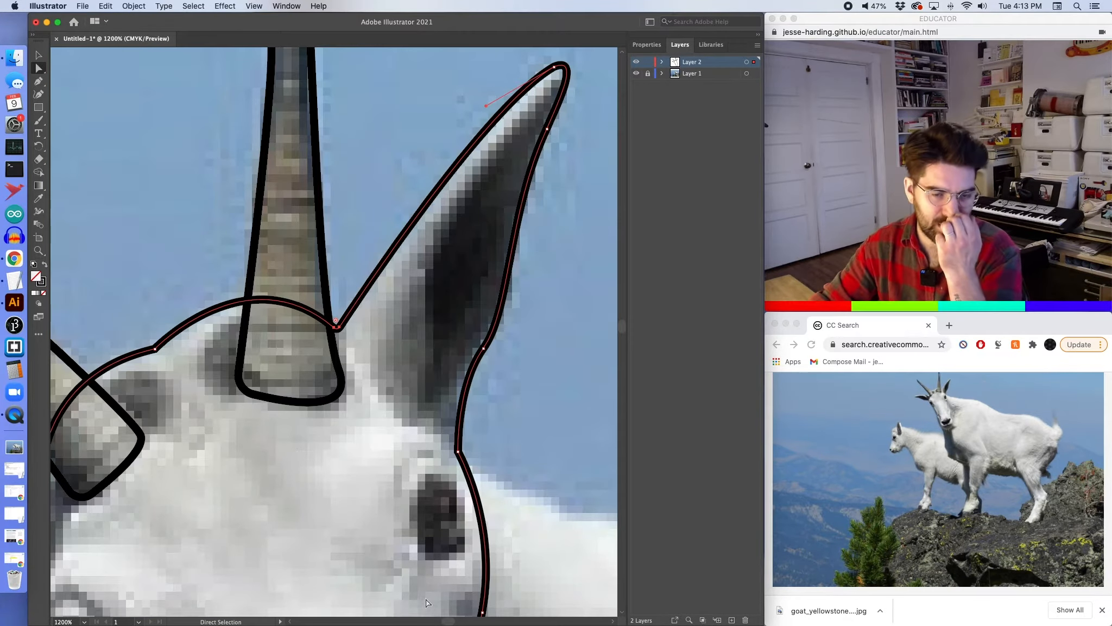
{"action": "scroll", "coordinate": [295, 455], "scroll_direction": "down", "scroll_amount": 10}
{"action": "scroll", "coordinate": [295, 455], "scroll_direction": "left", "scroll_amount": 3}
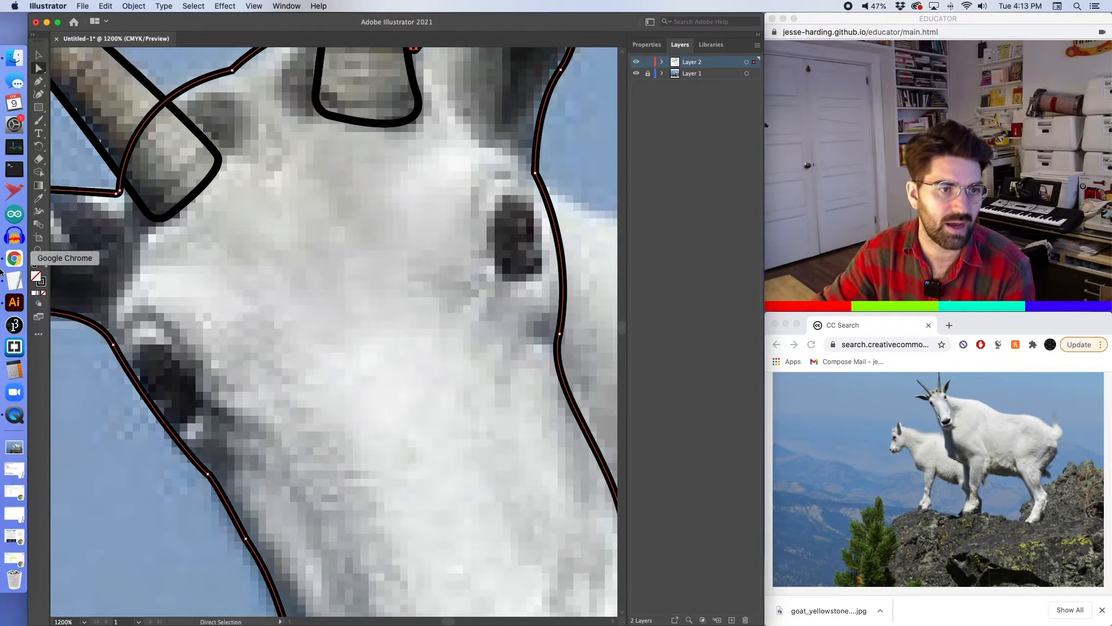
{"action": "left_click", "coordinate": [40, 108]}
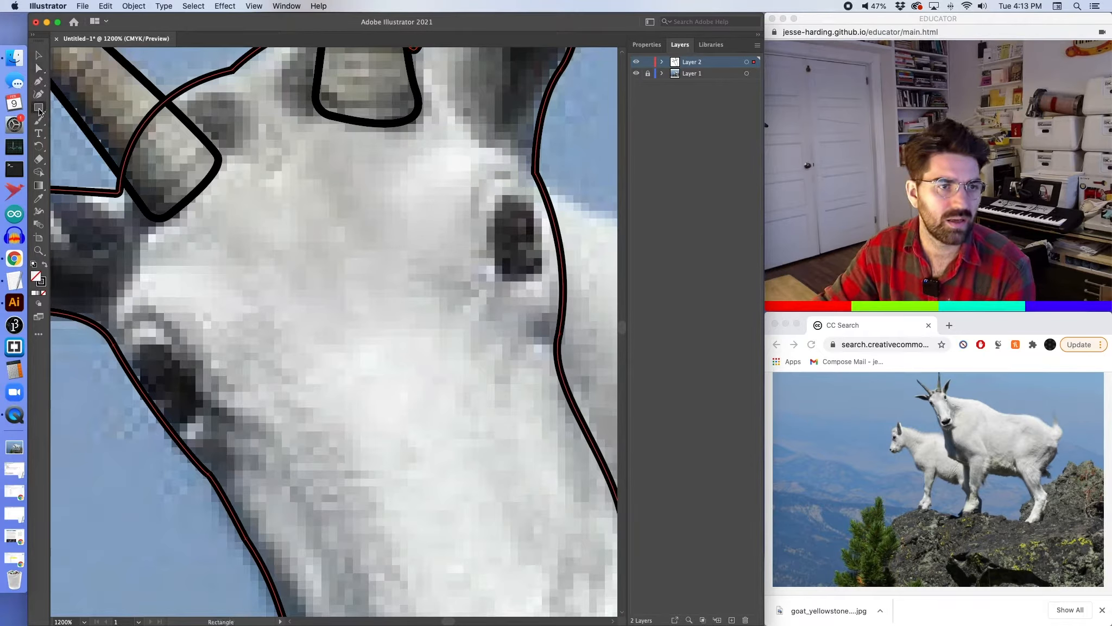
{"action": "left_click", "coordinate": [38, 81]}
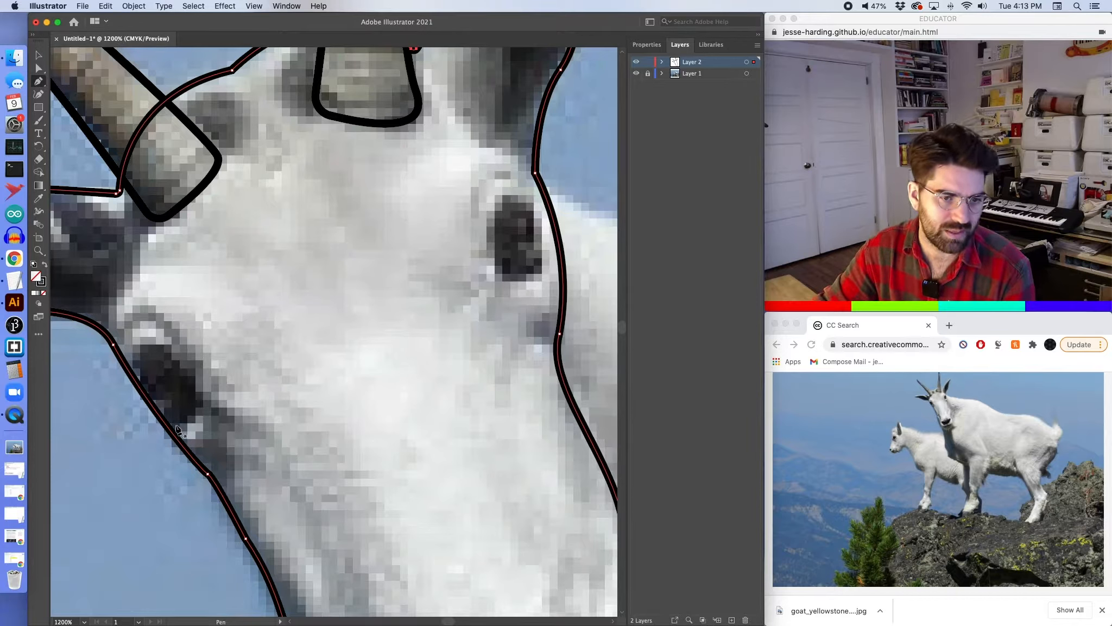
{"action": "left_click_drag", "start_coordinate": [177, 427], "coordinate": [207, 404]}
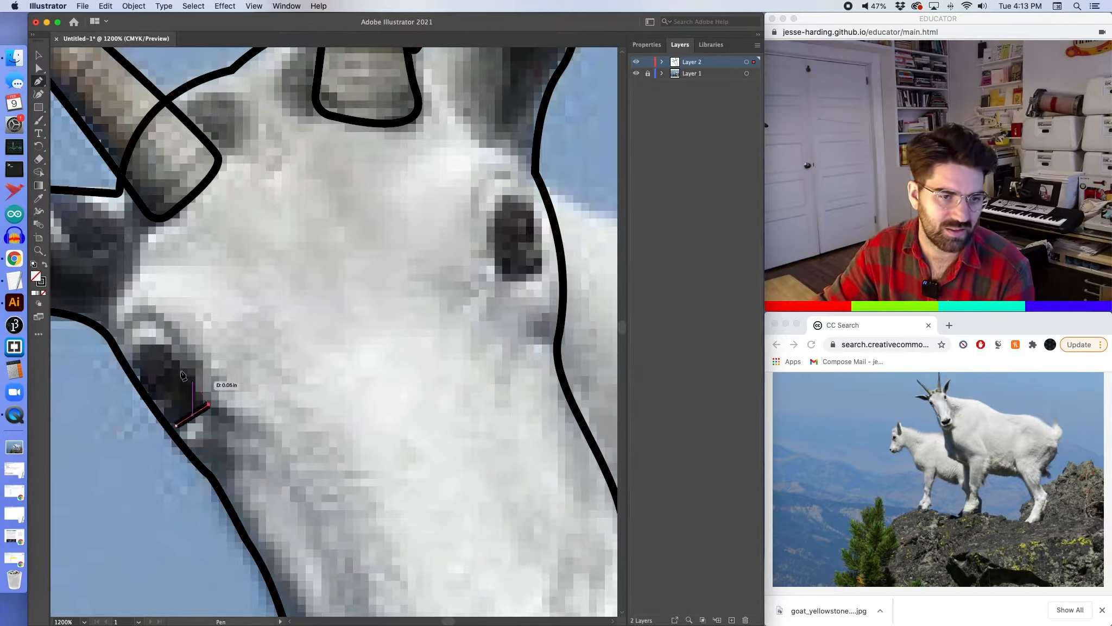
{"action": "left_click_drag", "start_coordinate": [165, 347], "coordinate": [137, 335]}
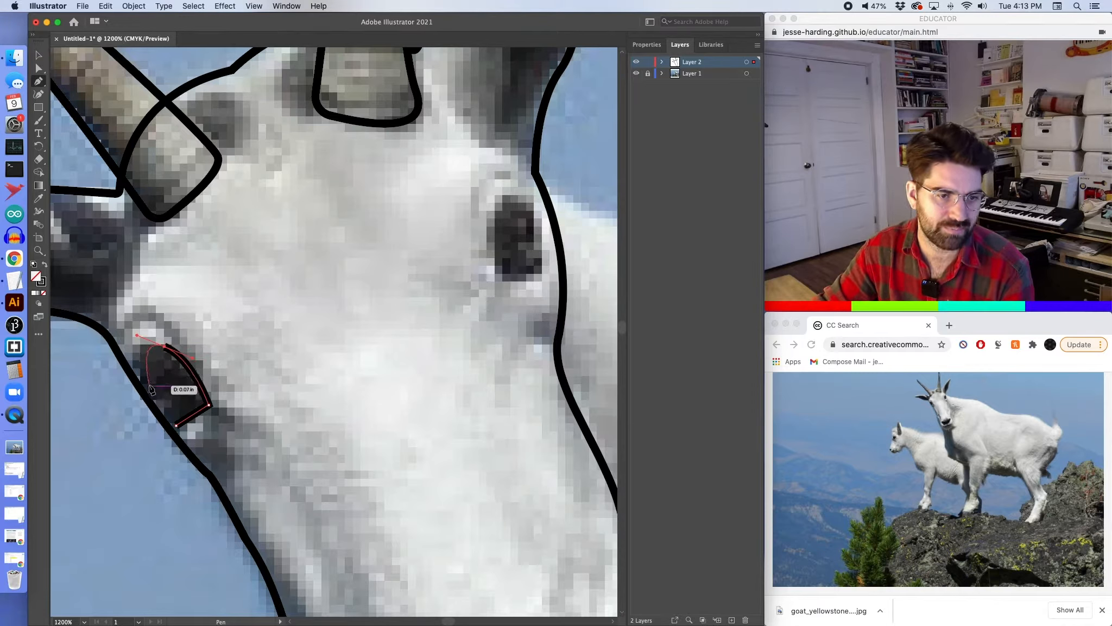
{"action": "left_click_drag", "start_coordinate": [142, 376], "coordinate": [148, 391]}
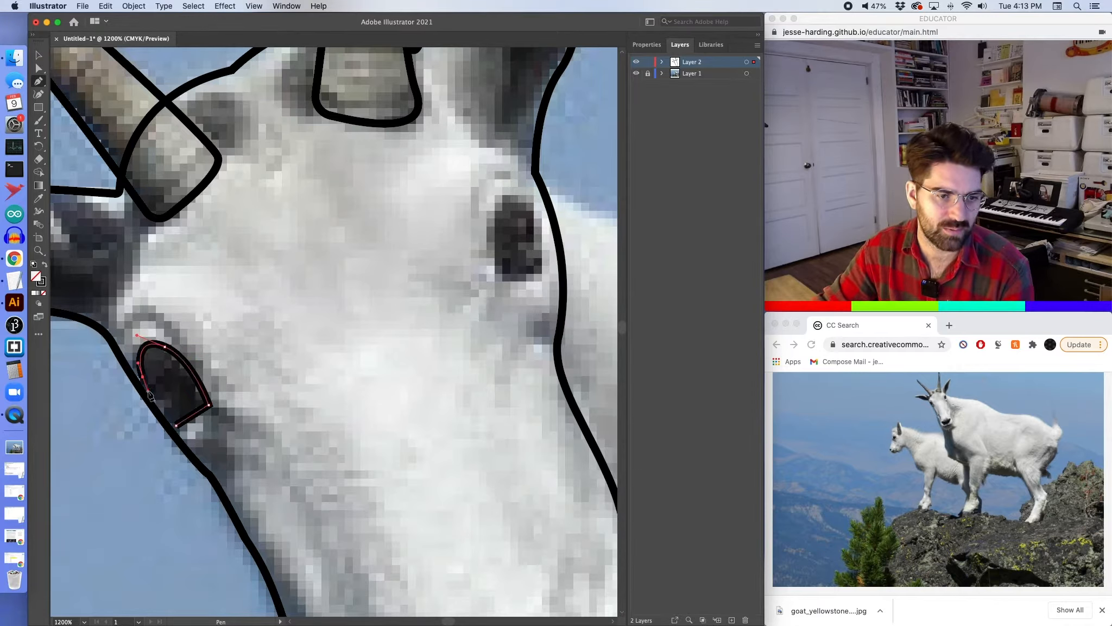
{"action": "left_click", "coordinate": [174, 428]}
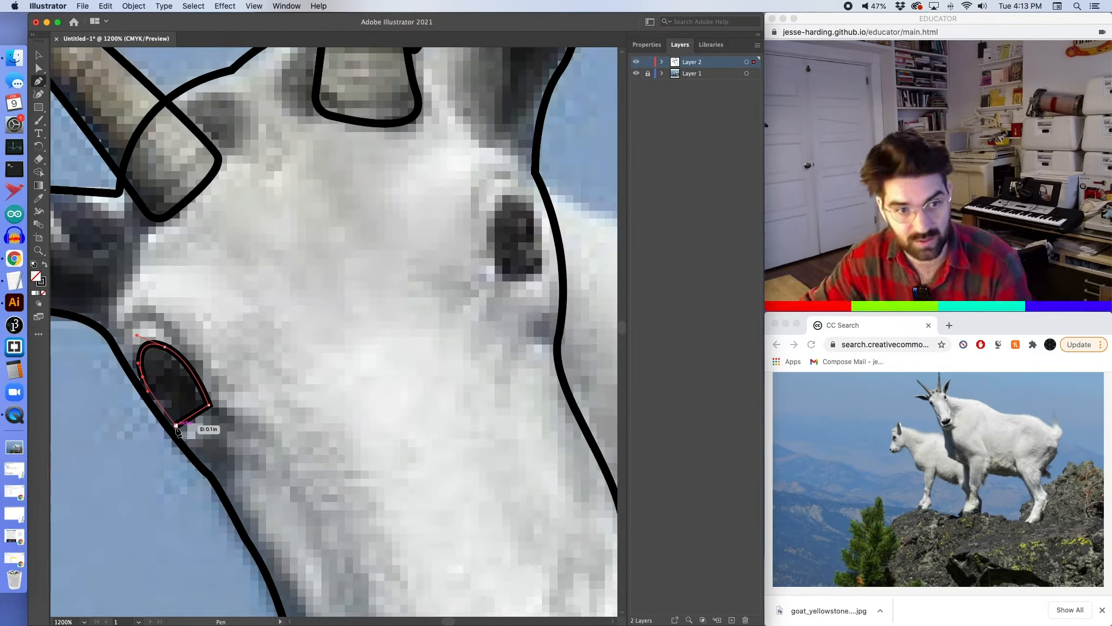
{"action": "scroll", "coordinate": [176, 427], "scroll_direction": "up", "scroll_amount": 10}
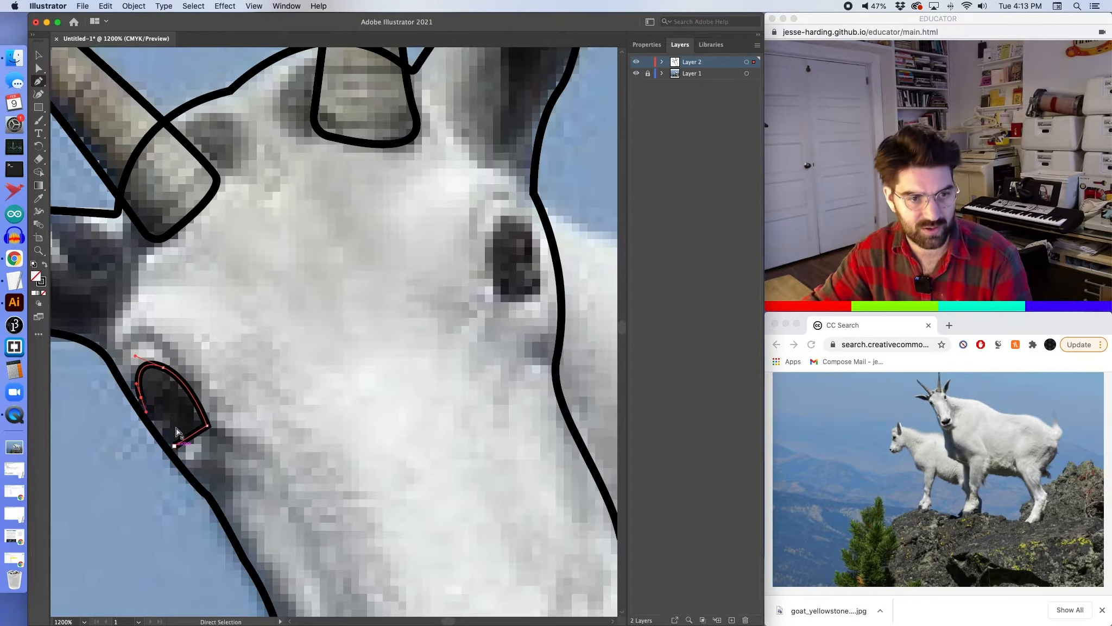
{"action": "scroll", "coordinate": [177, 428], "scroll_direction": "down", "scroll_amount": 7}
{"action": "scroll", "coordinate": [176, 428], "scroll_direction": "left", "scroll_amount": 3}
{"action": "scroll", "coordinate": [176, 428], "scroll_direction": "down", "scroll_amount": 1}
{"action": "scroll", "coordinate": [177, 428], "scroll_direction": "left", "scroll_amount": 1}
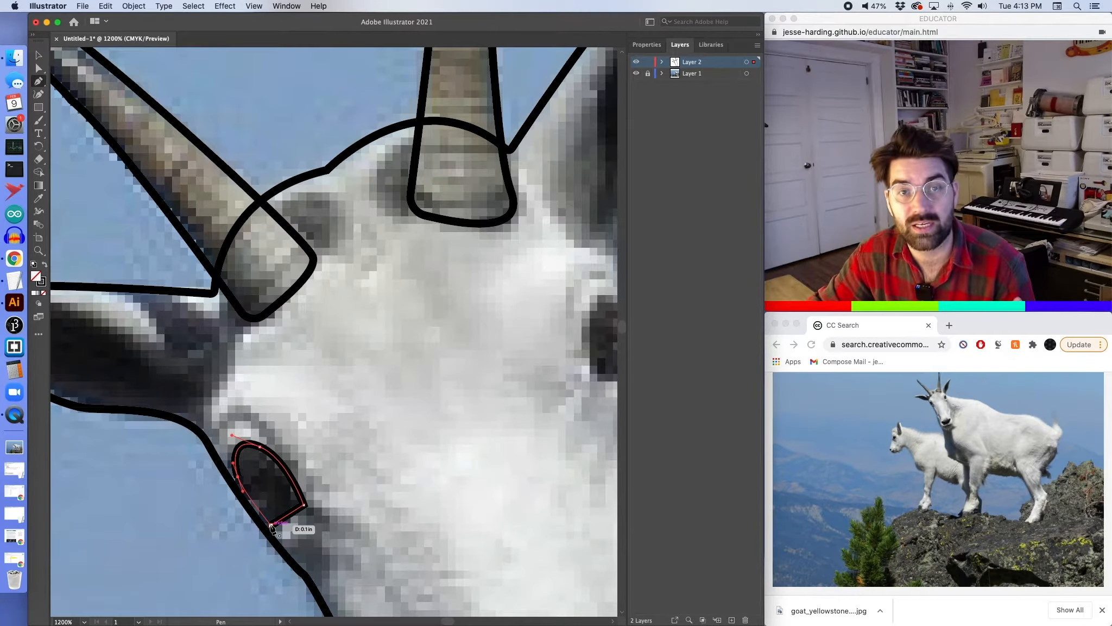
{"action": "left_click", "coordinate": [272, 525]}
Round the lowest corner of the left eye path with a small live corner radius.
{"action": "scroll", "coordinate": [489, 383], "scroll_direction": "right", "scroll_amount": 3}
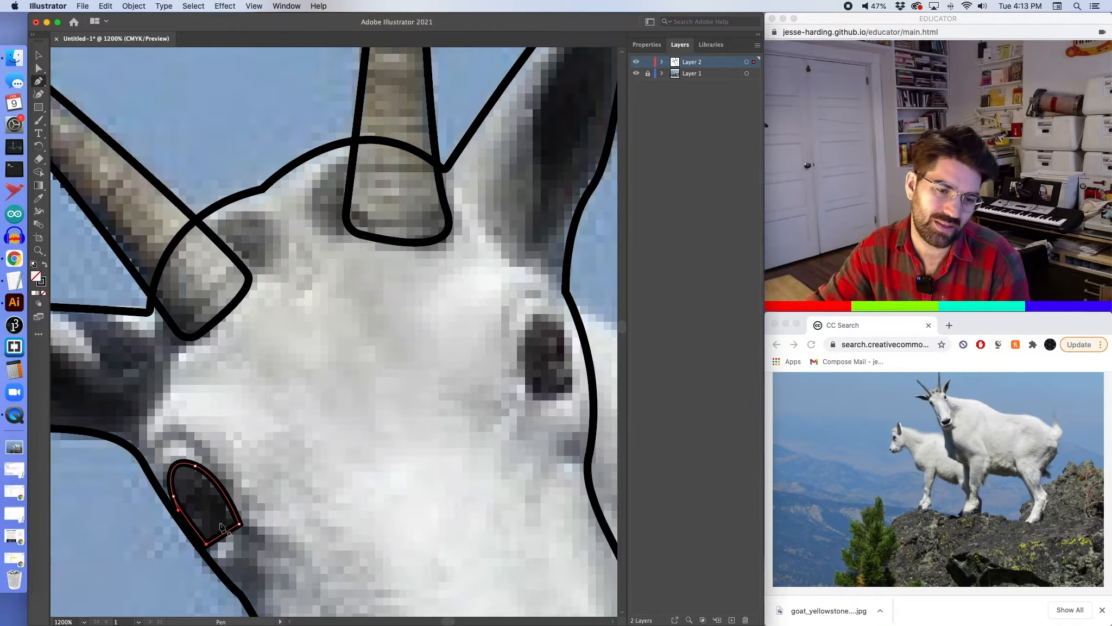
{"action": "scroll", "coordinate": [222, 527], "scroll_direction": "right", "scroll_amount": 2}
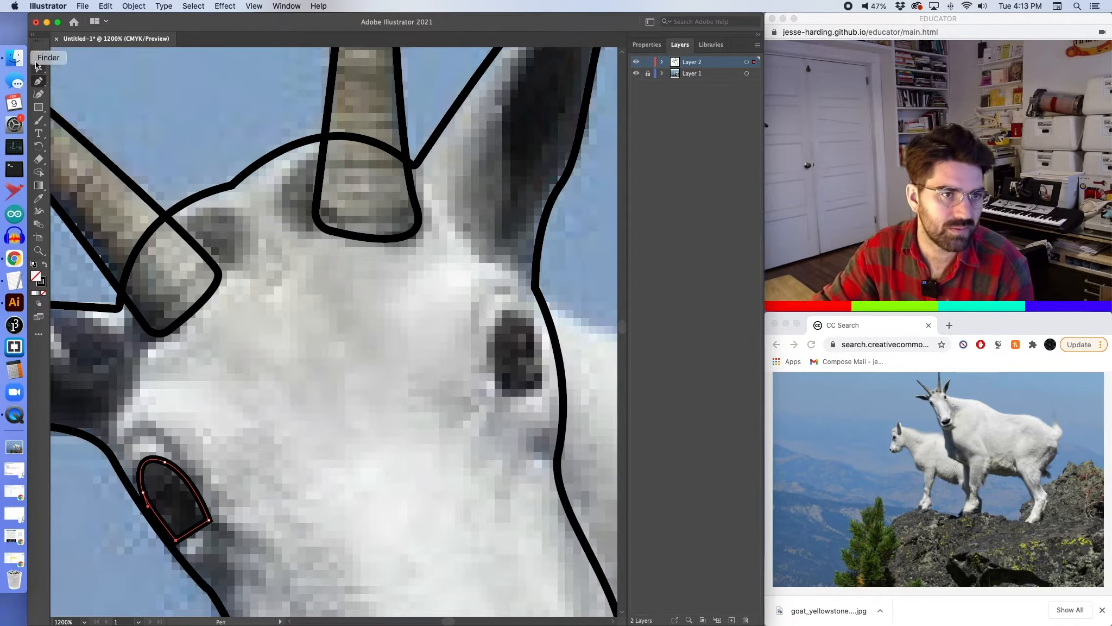
{"action": "left_click", "coordinate": [38, 67]}
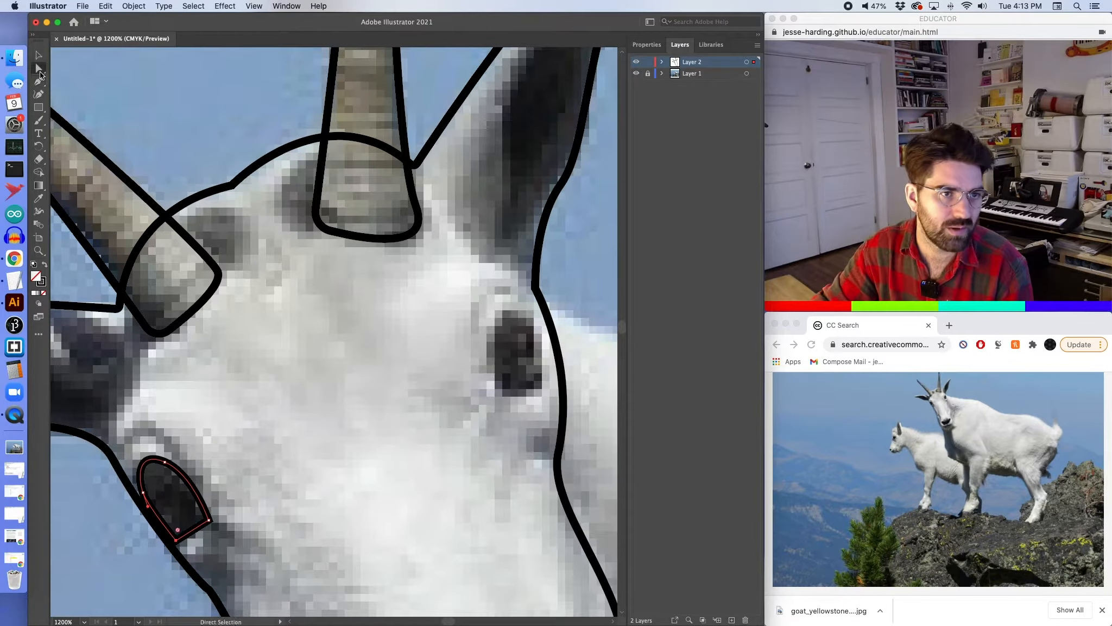
{"action": "double_click", "coordinate": [179, 531]}
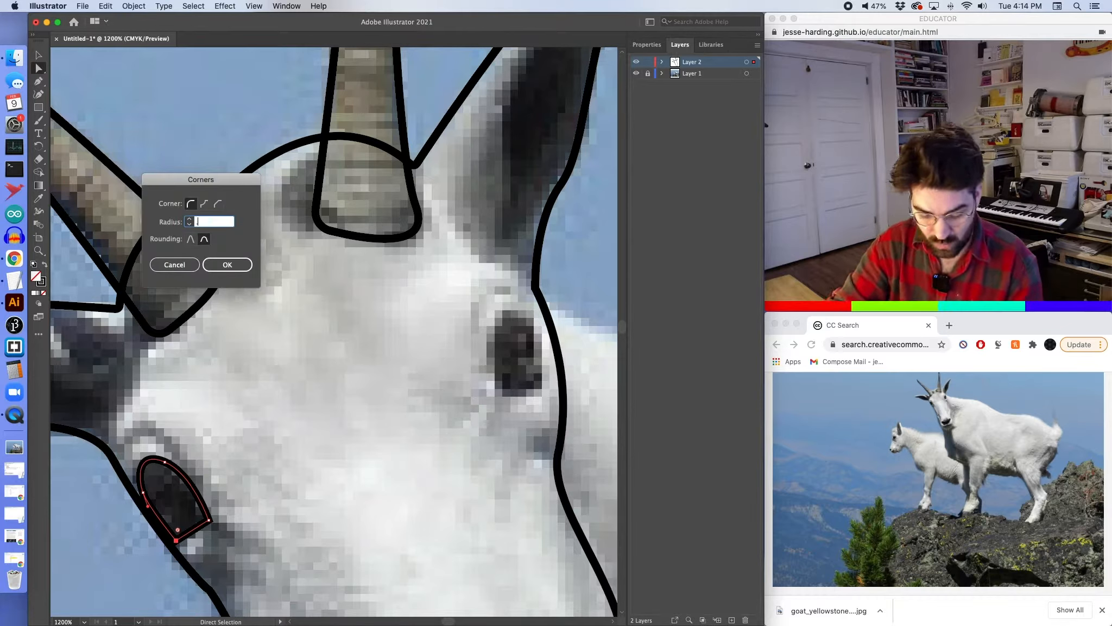
{"action": "key", "text": "Return"}
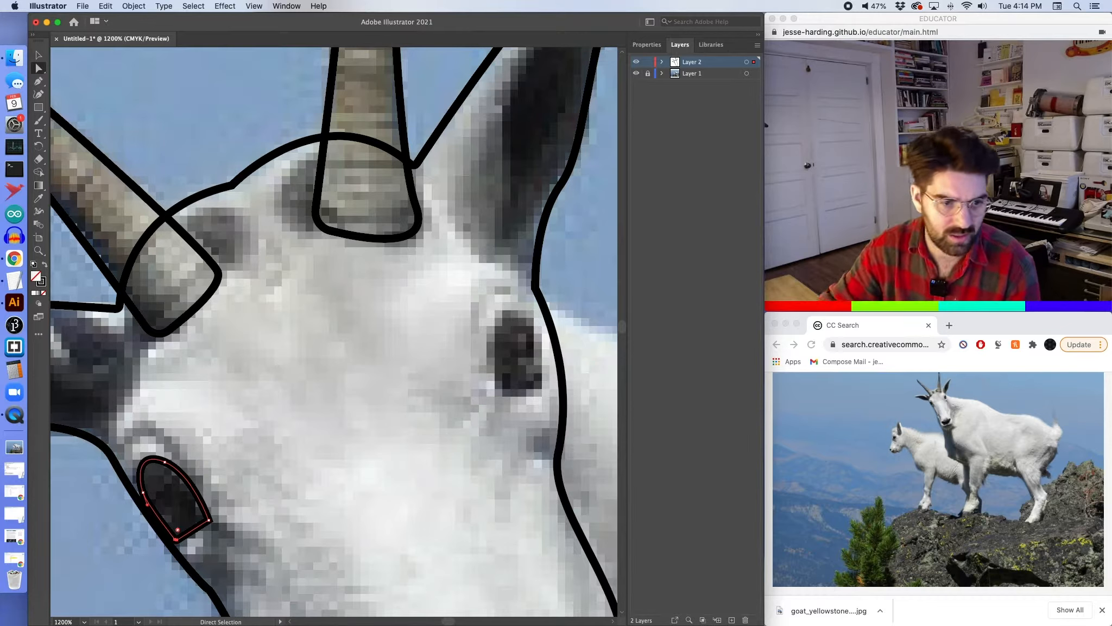
Round the lower right corner of the left eye path with a 0.2 px live corner radius.
{"action": "left_click", "coordinate": [206, 522]}
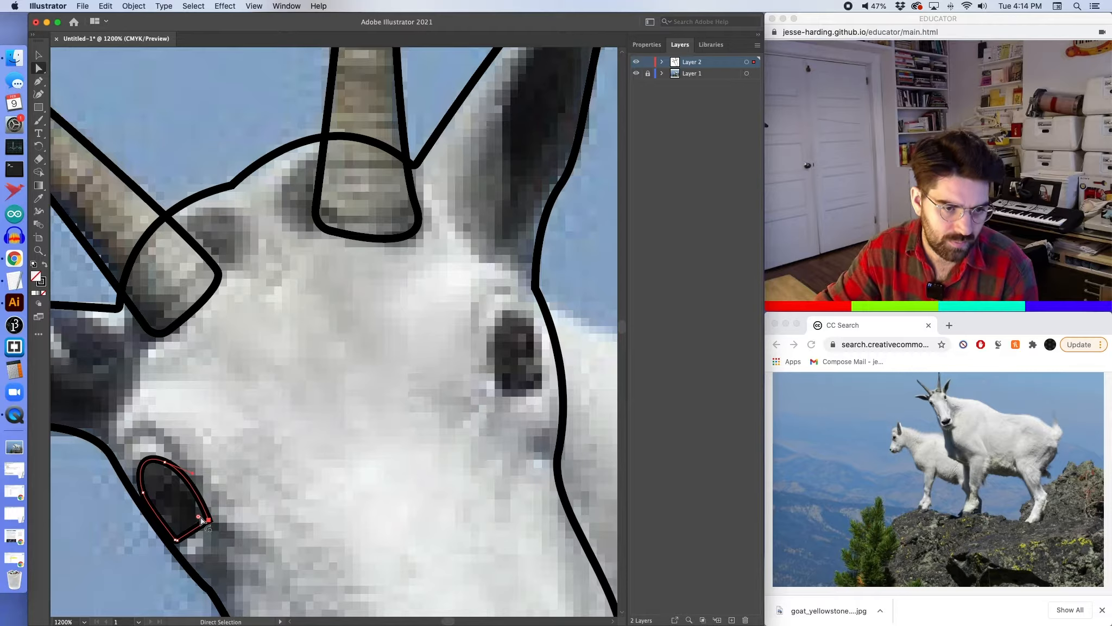
{"action": "double_click", "coordinate": [200, 518]}
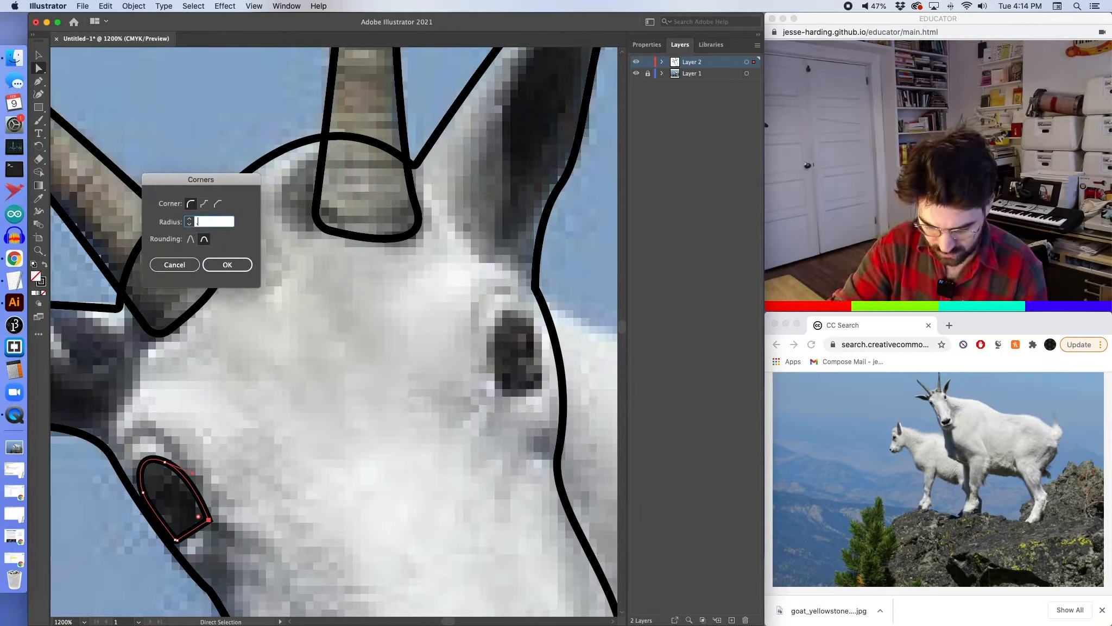
{"action": "type", "text": ".2px"}
{"action": "key", "text": "Return"}
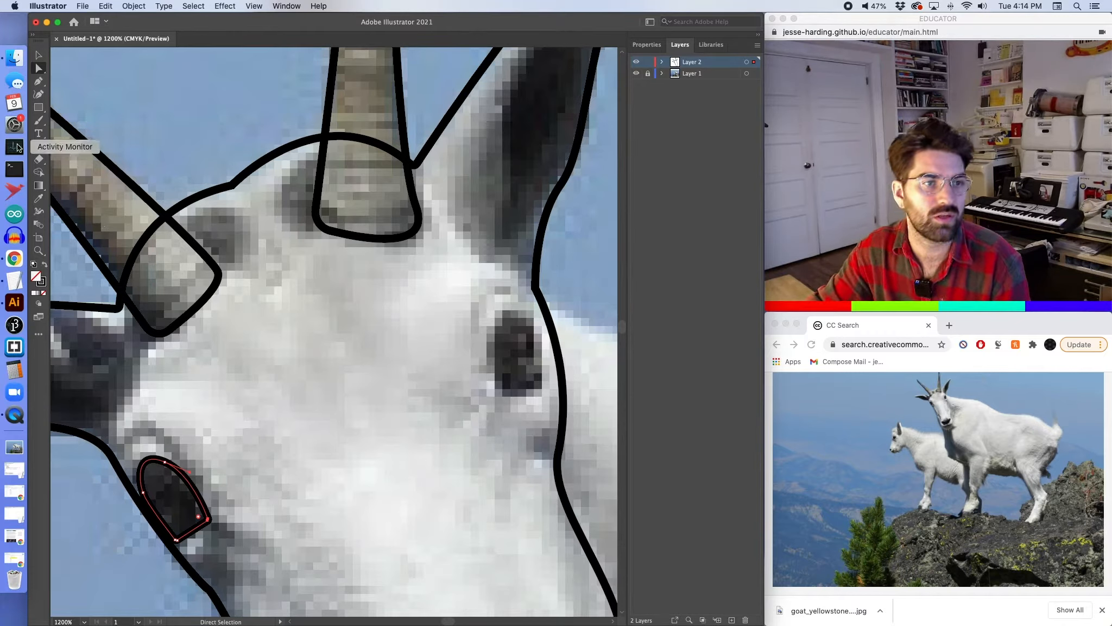
Trace the goat's dark right eye with a closed, curved Pen path and smooth the anchors at its lower end.
{"action": "left_click", "coordinate": [38, 81]}
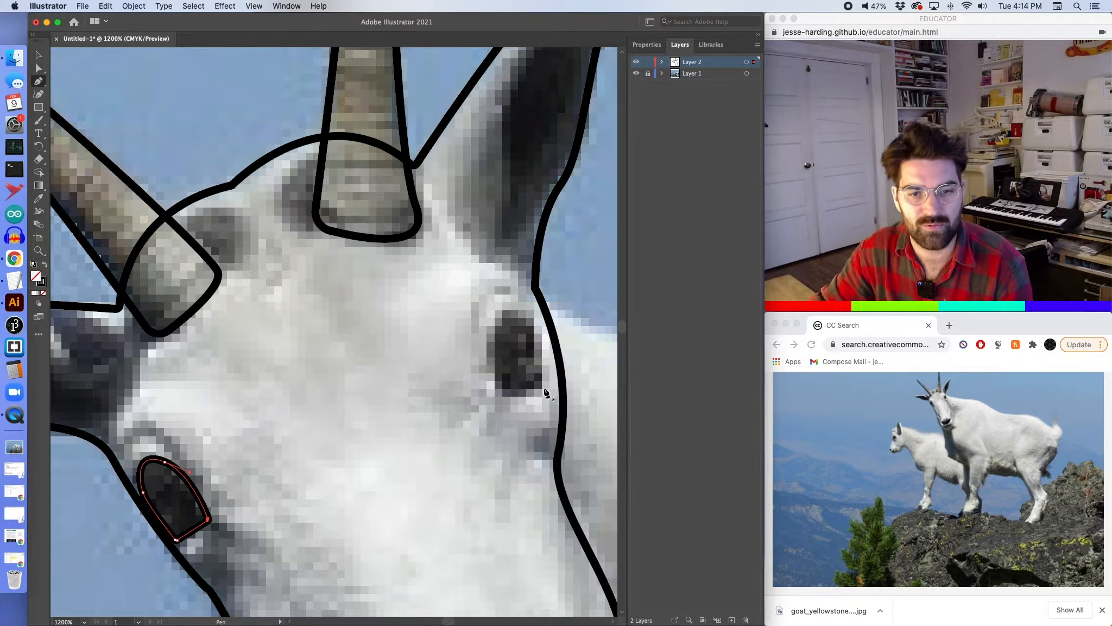
{"action": "left_click", "coordinate": [519, 396]}
{"action": "left_click_drag", "start_coordinate": [548, 377], "coordinate": [546, 357]}
{"action": "left_click_drag", "start_coordinate": [519, 311], "coordinate": [500, 310]}
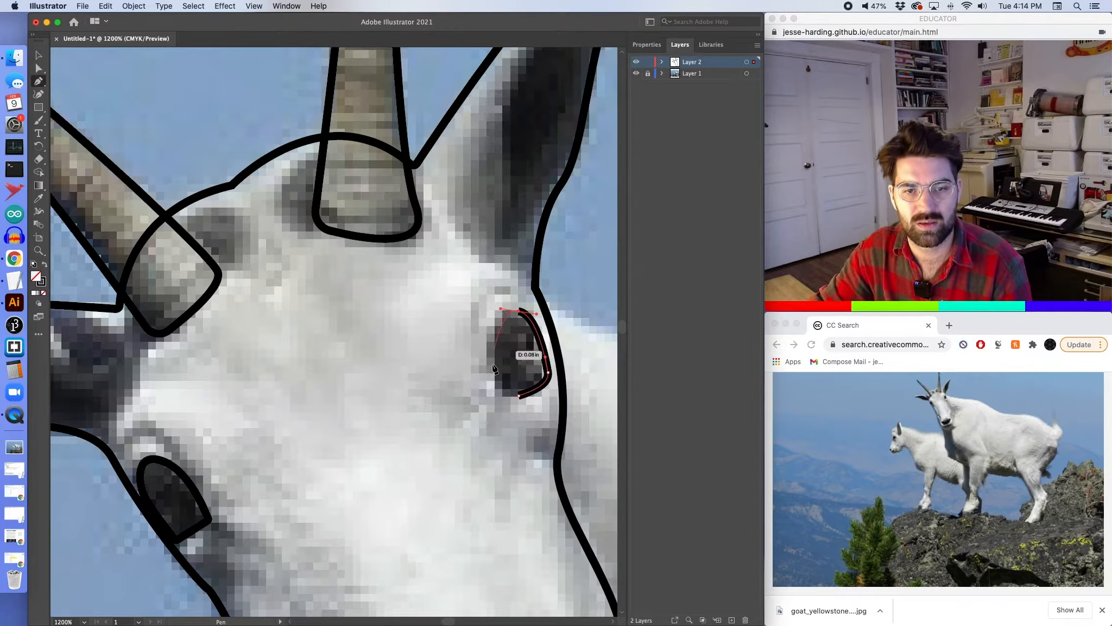
{"action": "left_click_drag", "start_coordinate": [491, 360], "coordinate": [503, 398]}
{"action": "left_click", "coordinate": [519, 396]}
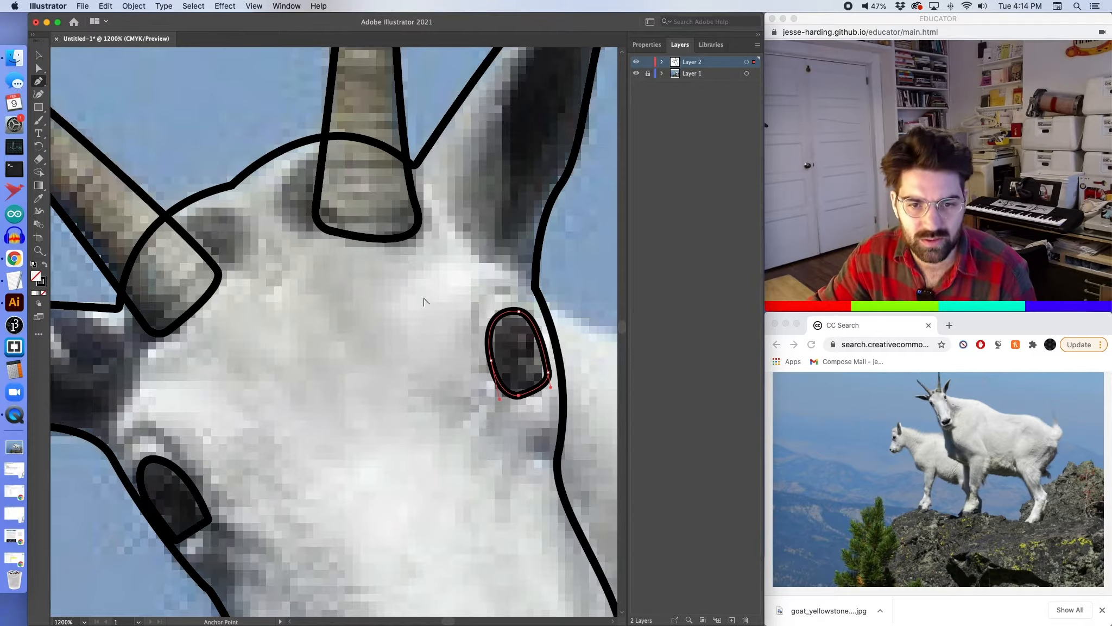
{"action": "left_click_drag", "start_coordinate": [519, 397], "coordinate": [546, 395]}
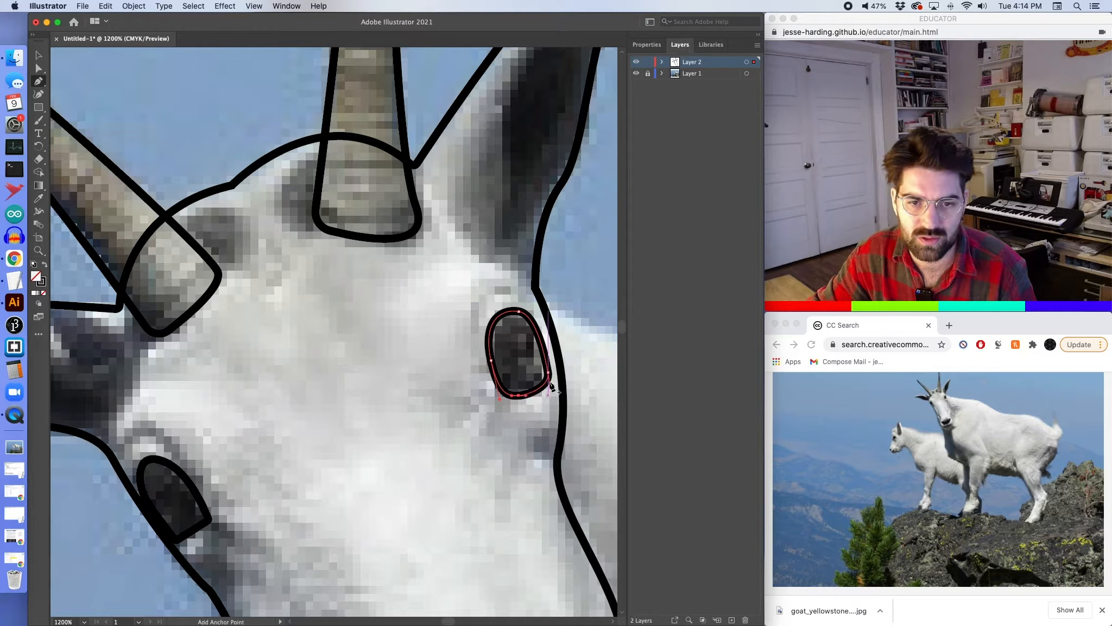
{"action": "left_click_drag", "start_coordinate": [548, 373], "coordinate": [550, 364]}
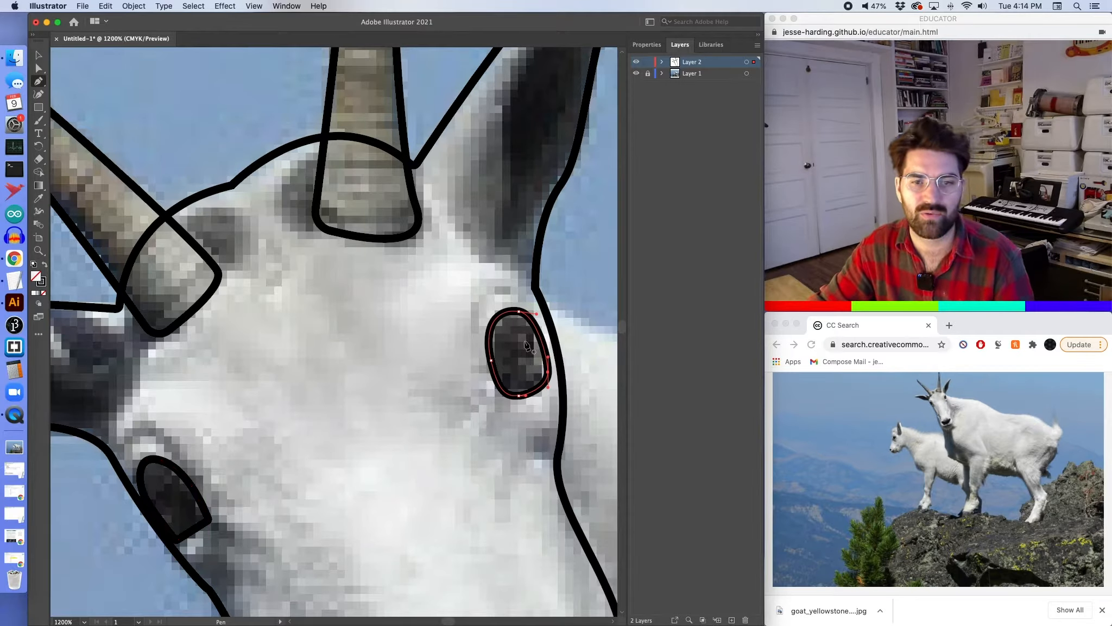
Move two lower corner anchors of the left eye path outward to give its straight lower end a fuller outline.
{"action": "key", "text": "a"}
{"action": "left_click", "coordinate": [192, 535]}
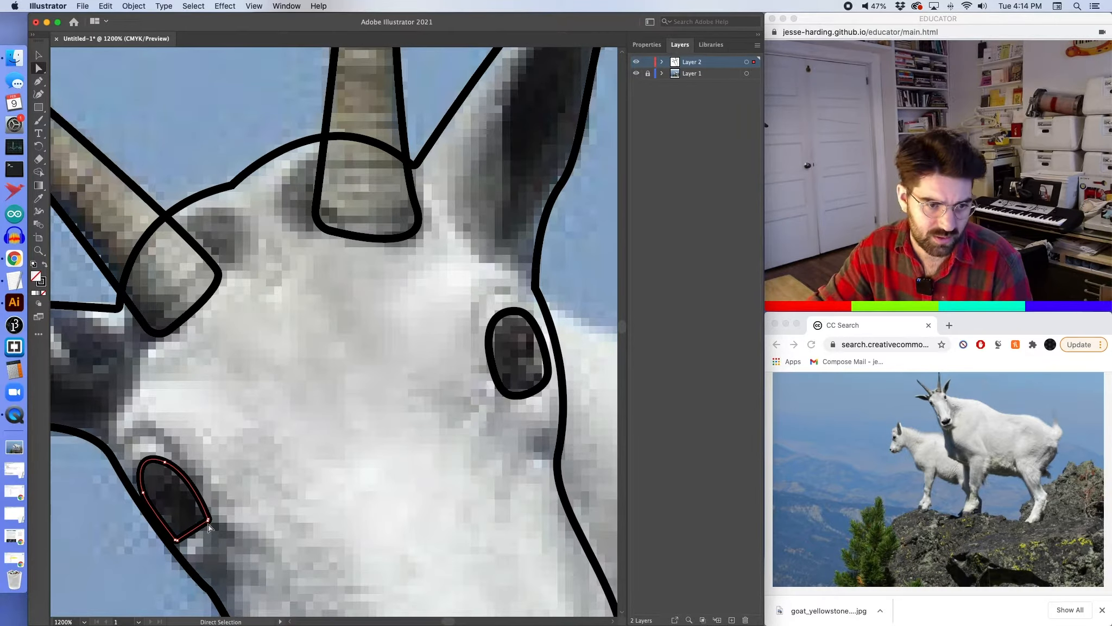
{"action": "key", "text": "v"}
{"action": "key", "text": "super+equal"}
{"action": "key", "text": "super+equal"}
{"action": "key", "text": "super+equal"}
{"action": "key", "text": "super+equal"}
{"action": "key", "text": "super+equal"}
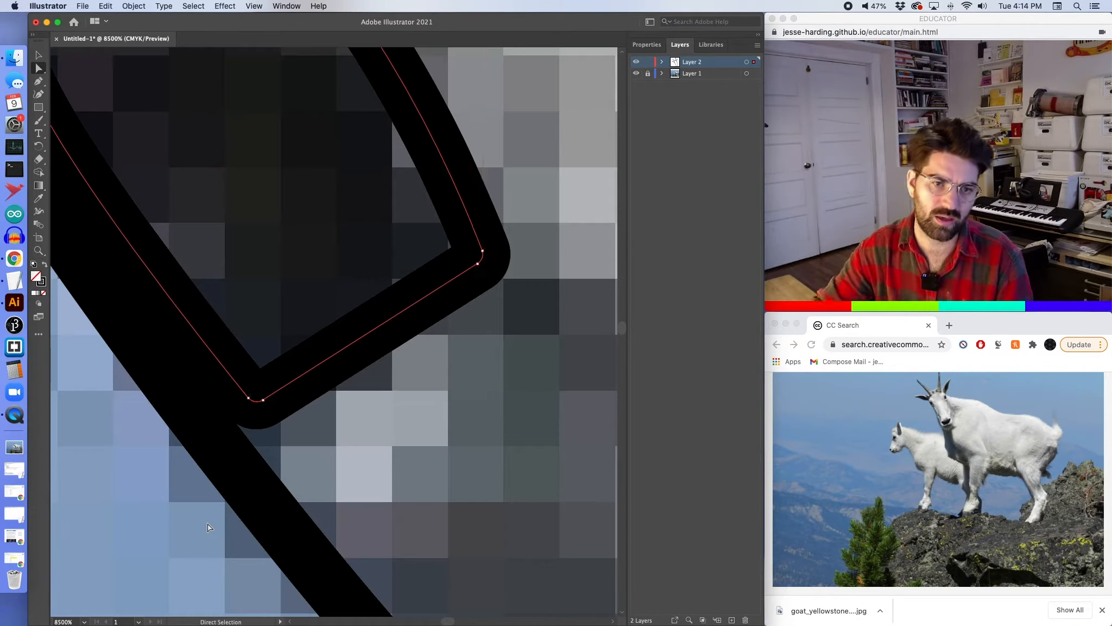
{"action": "left_click_drag", "start_coordinate": [266, 399], "coordinate": [373, 396]}
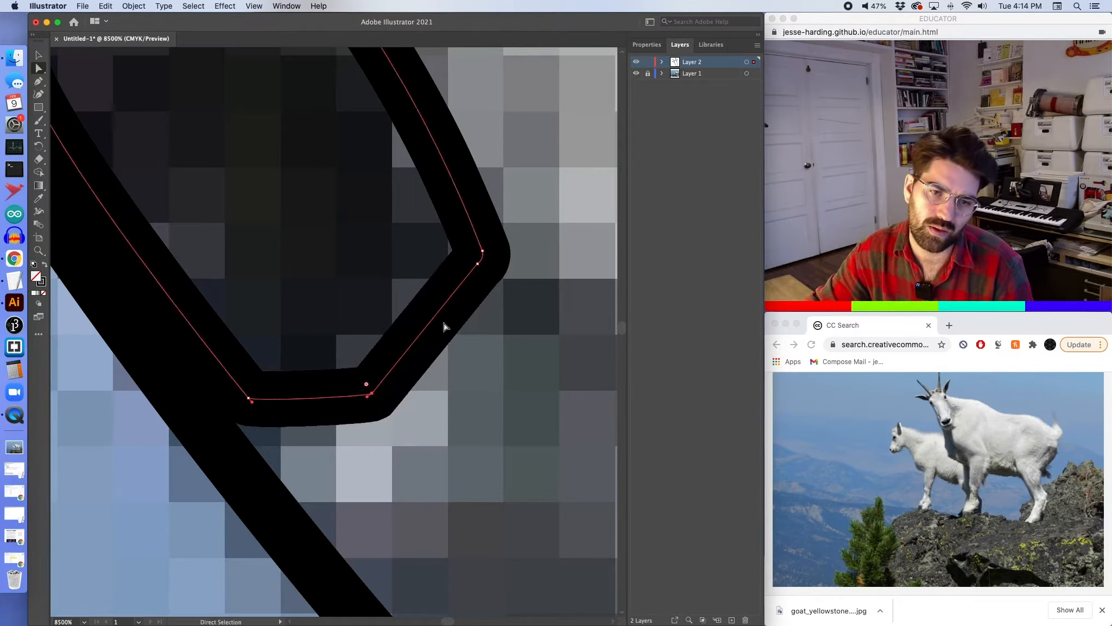
{"action": "mouse_move", "coordinate": [477, 267]}
{"action": "left_mouse_down"}
{"action": "mouse_move", "coordinate": [486, 275]}
{"action": "mouse_move", "coordinate": [474, 306]}
{"action": "left_mouse_up"}
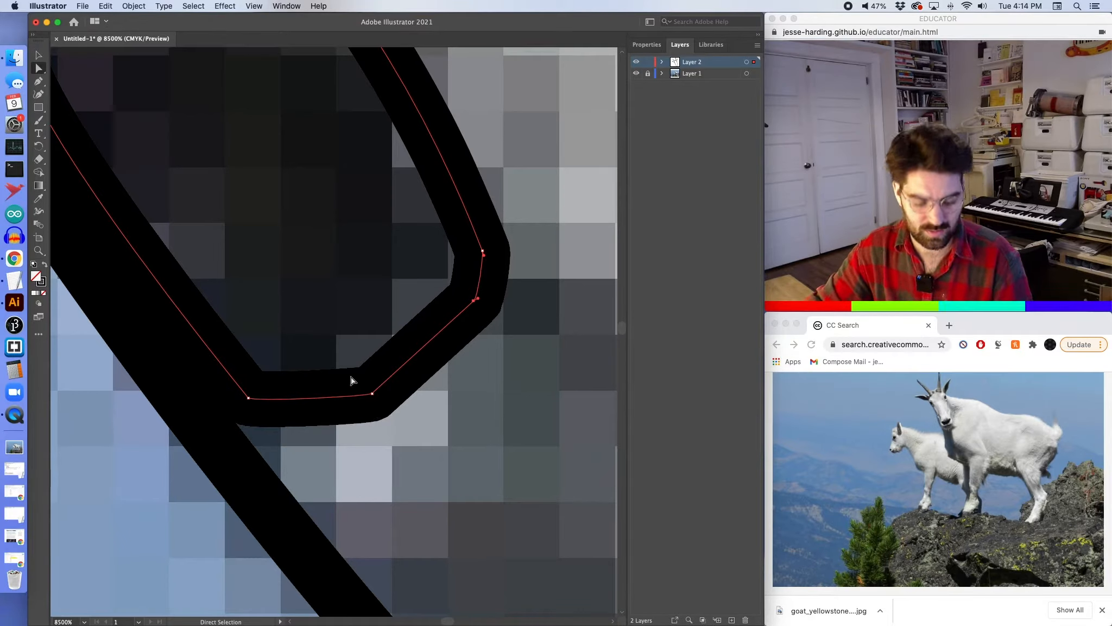
Convert the lower anchors of the left eye path to smooth points so its lower end forms a continuous curve.
{"action": "key", "text": "shift+c"}
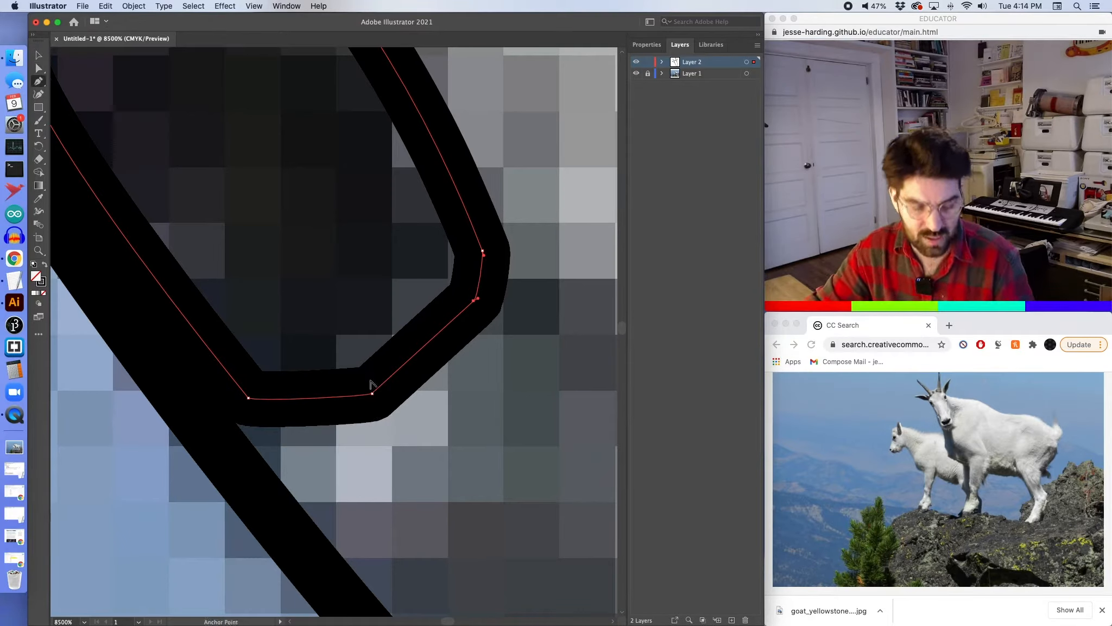
{"action": "left_click_drag", "start_coordinate": [373, 394], "coordinate": [411, 378]}
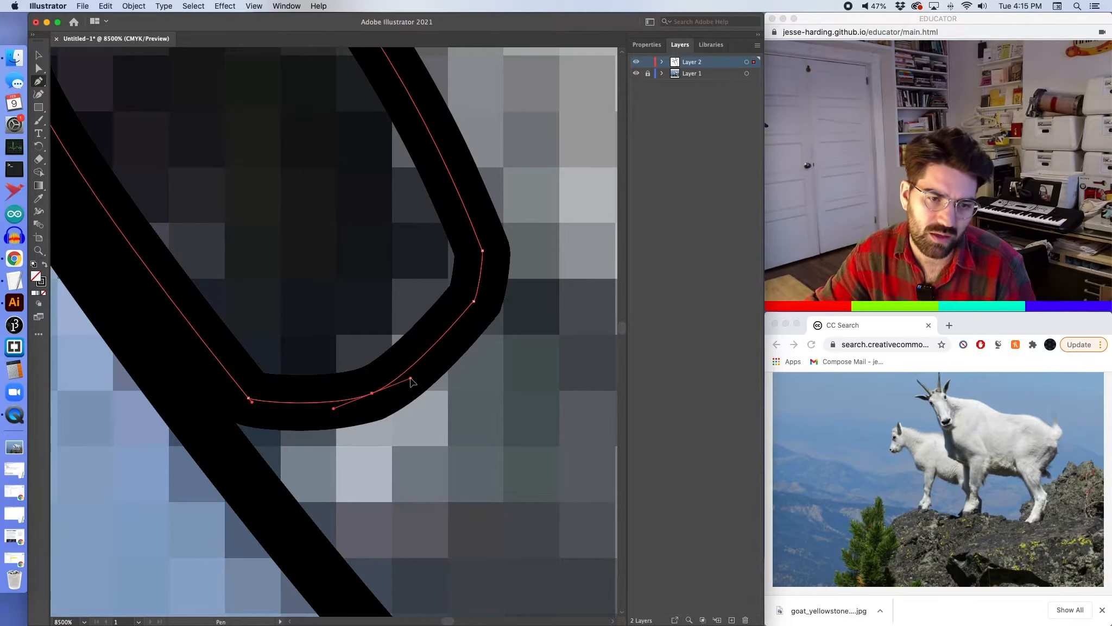
{"action": "left_click_drag", "start_coordinate": [248, 398], "coordinate": [279, 417]}
{"action": "left_click_drag", "start_coordinate": [474, 300], "coordinate": [482, 228]}
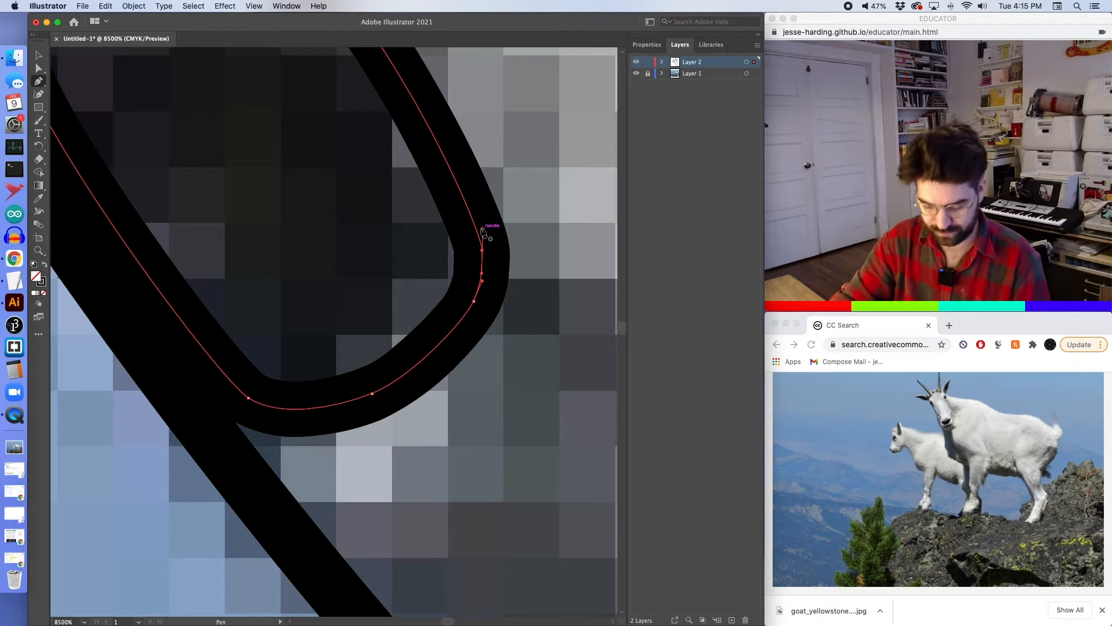
Start a curved Pen path at the left end of the goat's dark nose, tracing its upper edge, right tip and right edge to the cleft.
{"action": "key", "text": "super+minus"}
{"action": "key", "text": "super+minus"}
{"action": "key", "text": "super+minus"}
{"action": "key", "text": "super+minus"}
{"action": "key", "text": "super+minus"}
{"action": "key", "text": "super+minus"}
{"action": "key", "text": "super+minus"}
{"action": "key", "text": "super+minus"}
{"action": "key", "text": "super+minus"}
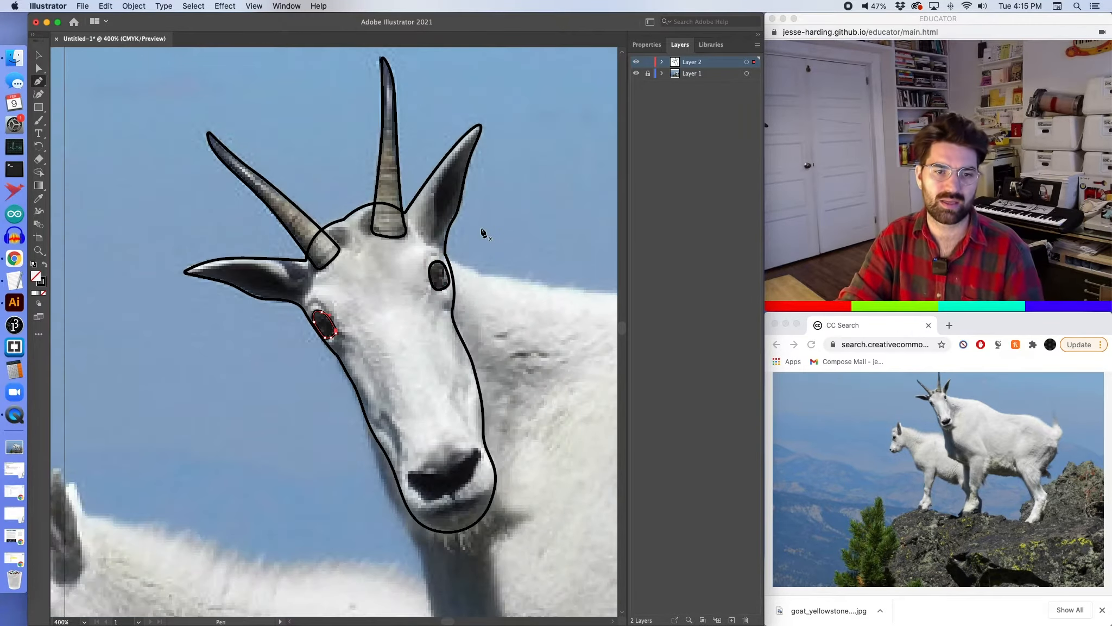
{"action": "key", "text": "super+plus"}
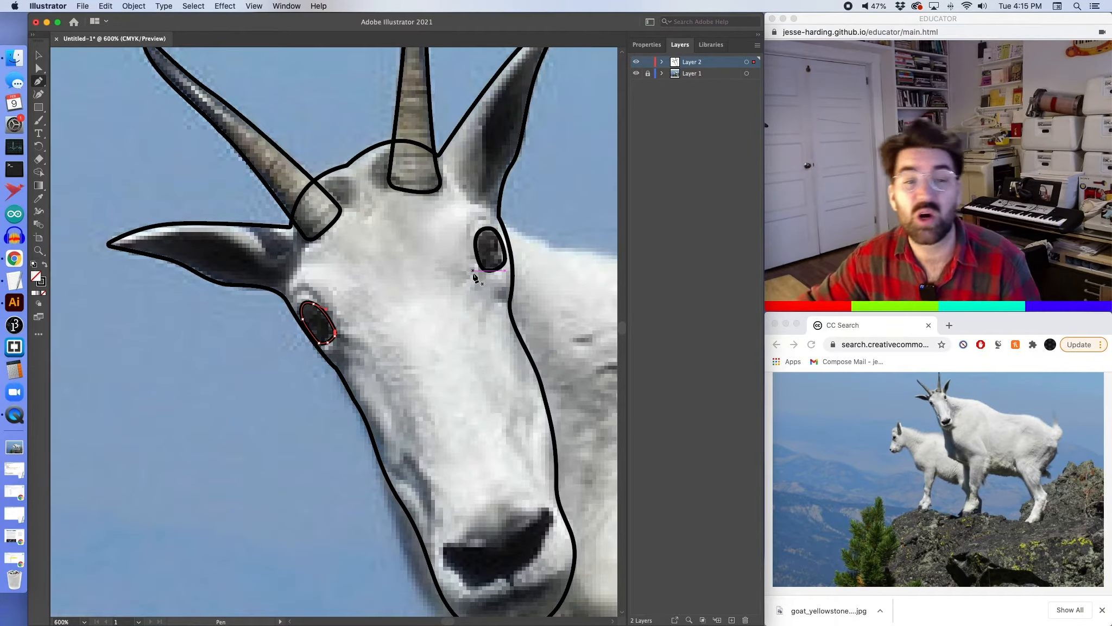
{"action": "scroll", "coordinate": [532, 379], "scroll_direction": "down", "scroll_amount": 5}
{"action": "scroll", "coordinate": [532, 379], "scroll_direction": "right", "scroll_amount": 3}
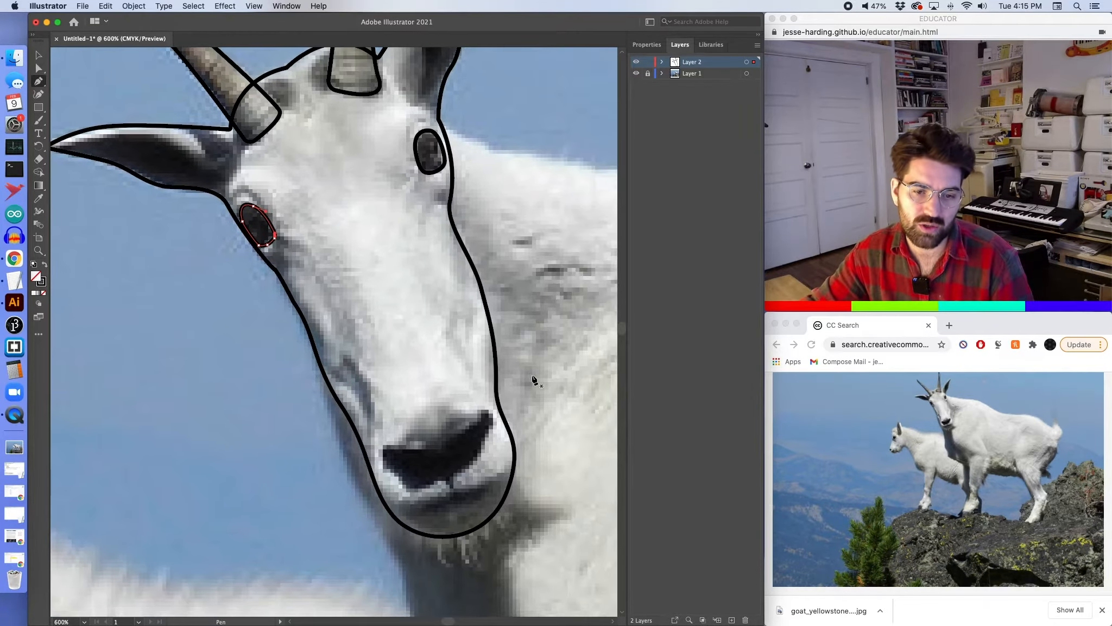
{"action": "key", "text": "super+plus"}
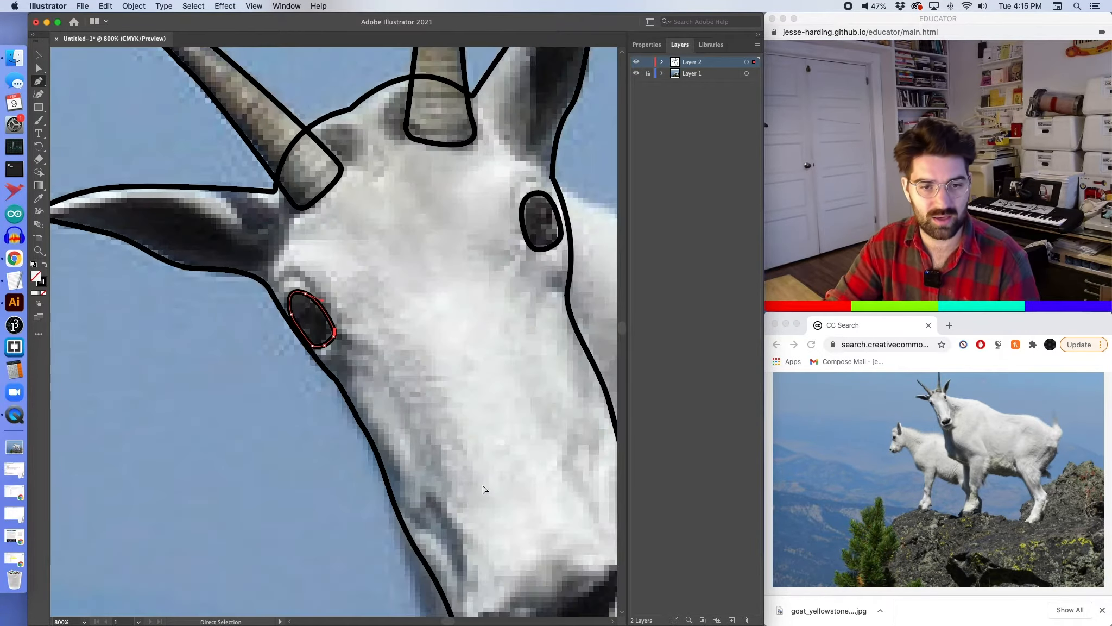
{"action": "key", "text": "super+plus"}
{"action": "scroll", "coordinate": [485, 490], "scroll_direction": "down", "scroll_amount": 5}
{"action": "scroll", "coordinate": [485, 490], "scroll_direction": "right", "scroll_amount": 3}
{"action": "scroll", "coordinate": [485, 491], "scroll_direction": "down", "scroll_amount": 10}
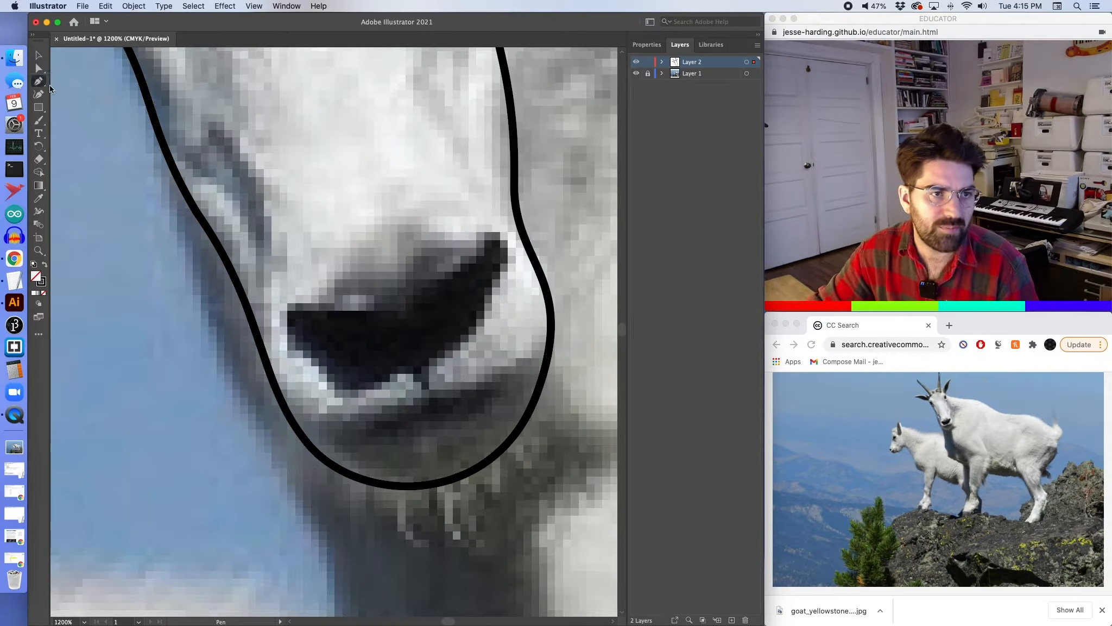
{"action": "left_click", "coordinate": [293, 335]}
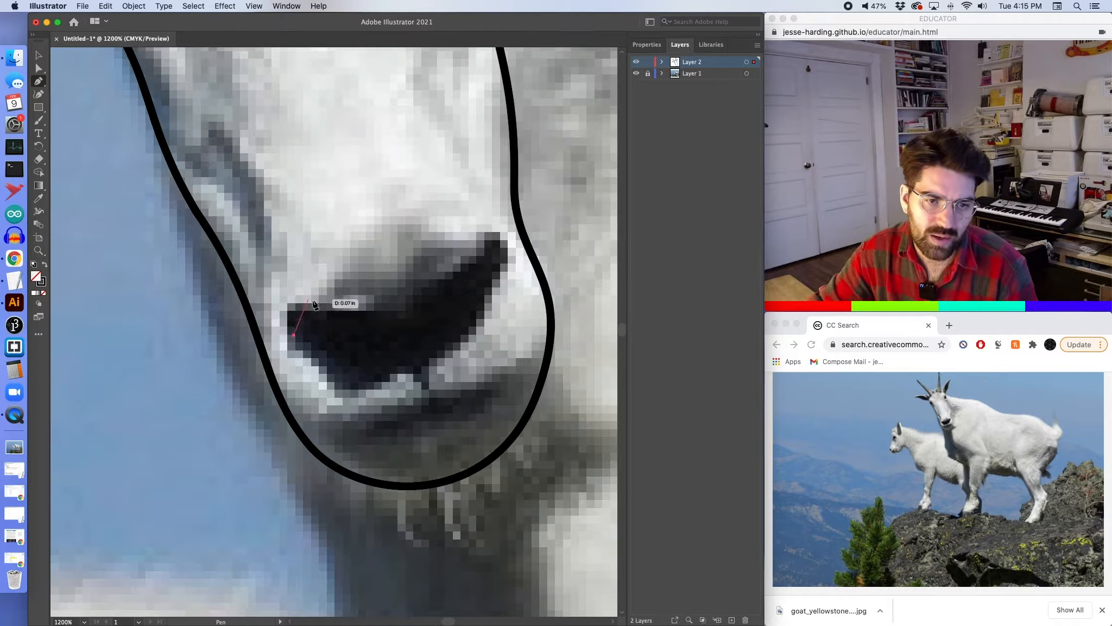
{"action": "left_click_drag", "start_coordinate": [309, 308], "coordinate": [344, 311]}
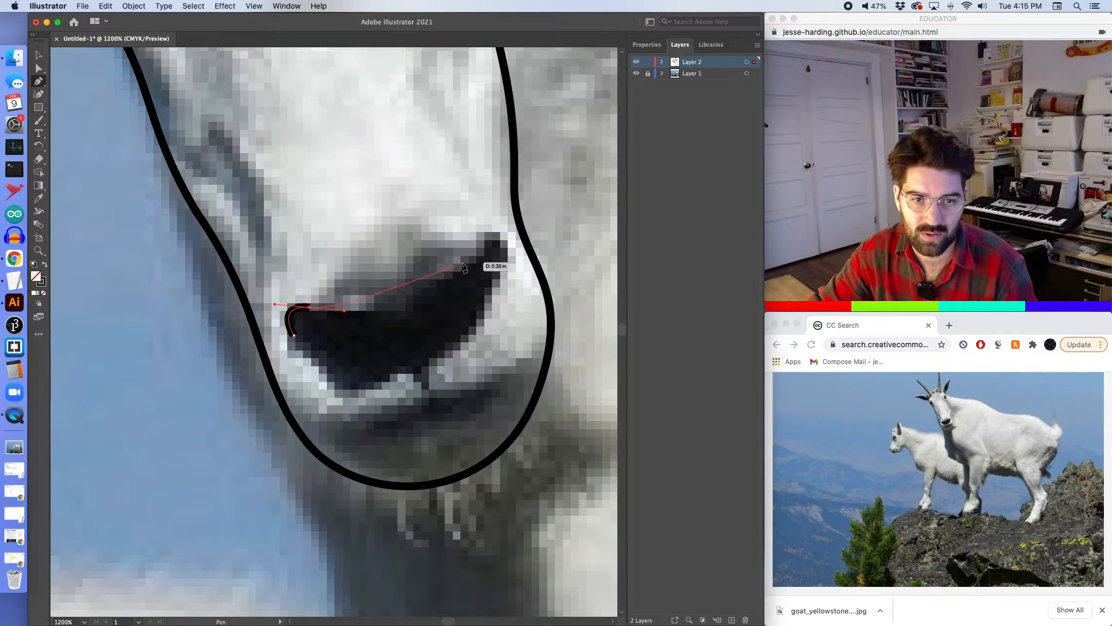
{"action": "mouse_move", "coordinate": [461, 262]}
{"action": "left_mouse_down"}
{"action": "mouse_move", "coordinate": [519, 188]}
{"action": "mouse_move", "coordinate": [509, 207]}
{"action": "left_mouse_up"}
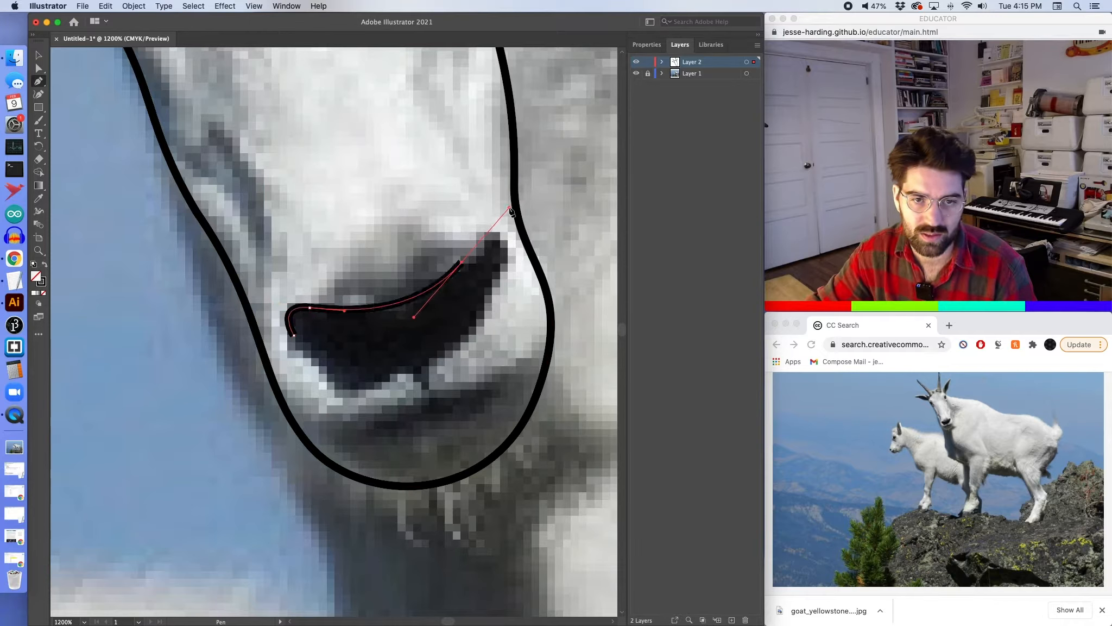
{"action": "left_click_drag", "start_coordinate": [497, 282], "coordinate": [482, 314]}
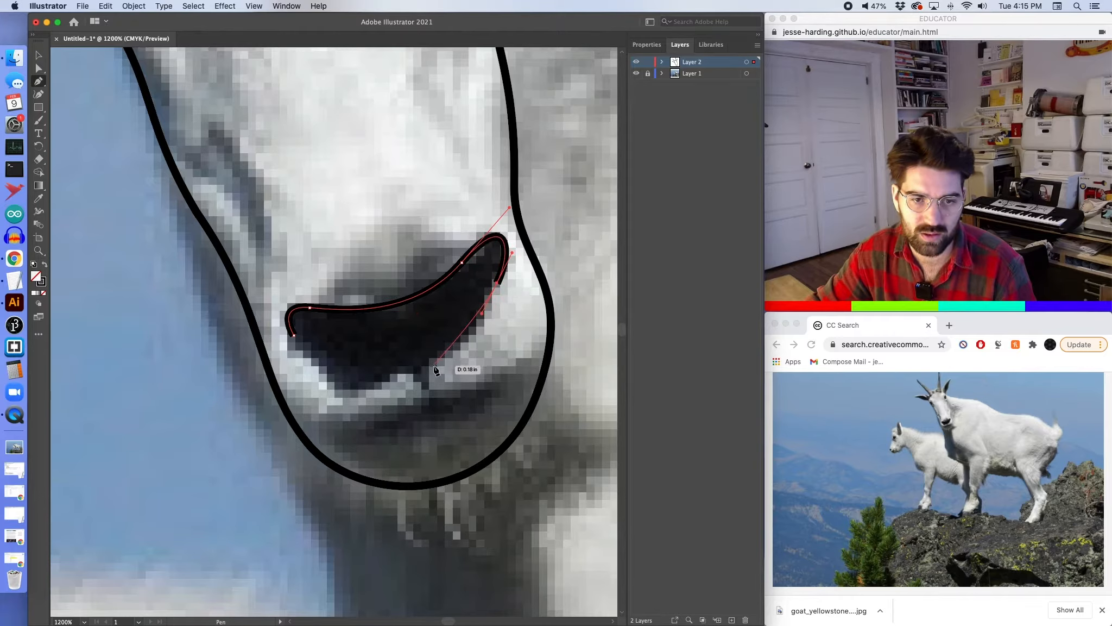
{"action": "left_click_drag", "start_coordinate": [434, 368], "coordinate": [417, 379]}
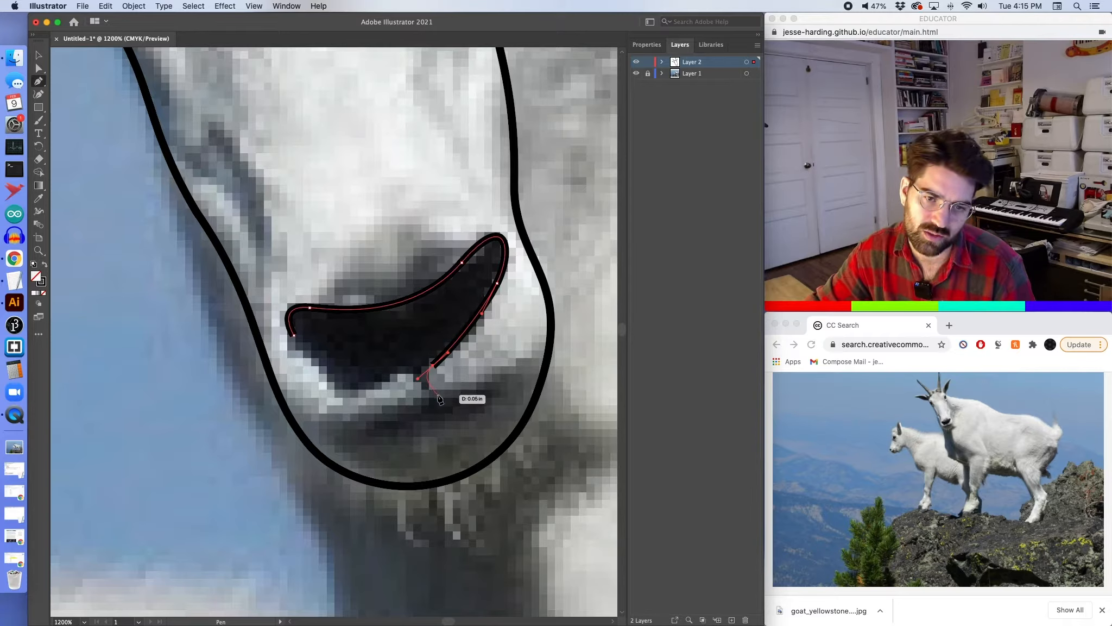
Continue the nose path down the cleft, around the mouth line and back along the nose's lower left edge, closing it at the first anchor.
{"action": "left_click", "coordinate": [438, 395]}
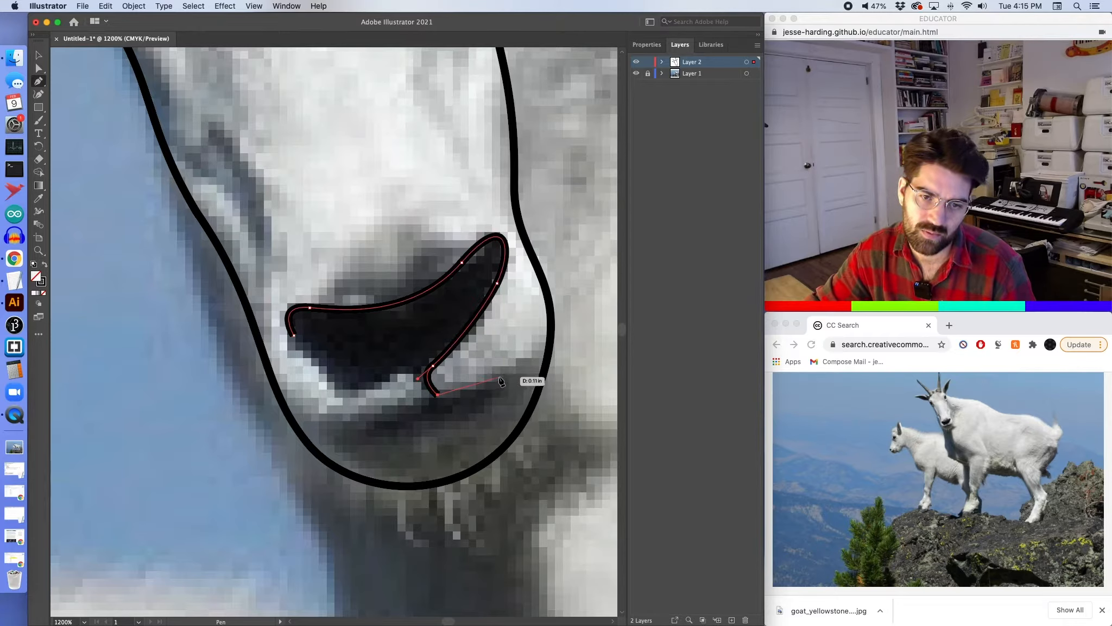
{"action": "left_click_drag", "start_coordinate": [499, 376], "coordinate": [542, 355]}
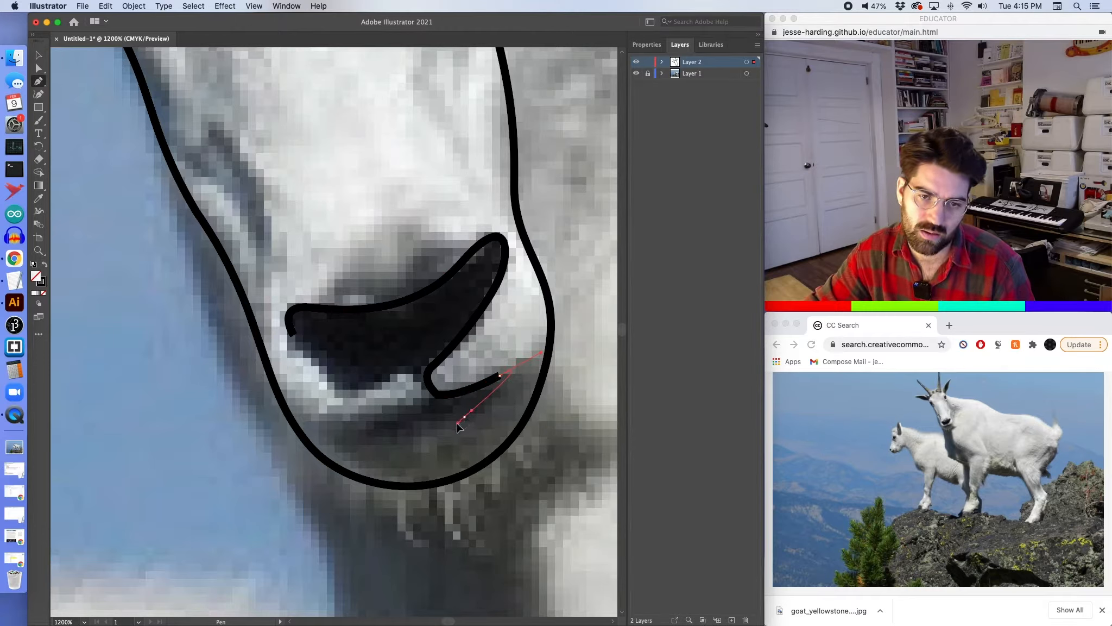
{"action": "left_click_drag", "start_coordinate": [458, 425], "coordinate": [331, 387]}
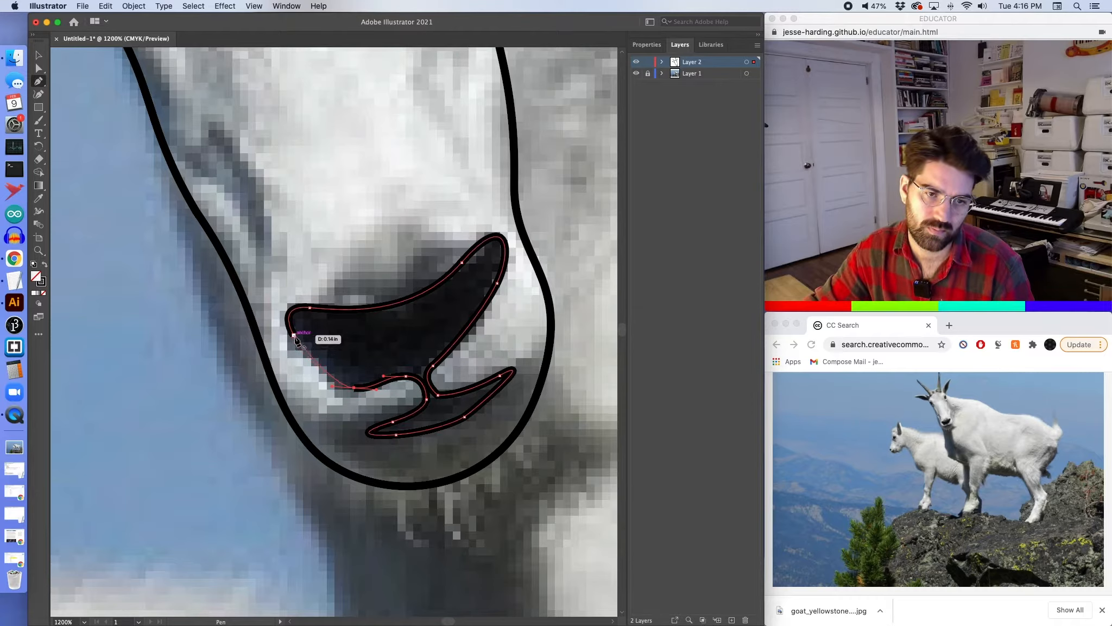
{"action": "left_click_drag", "start_coordinate": [292, 335], "coordinate": [285, 329]}
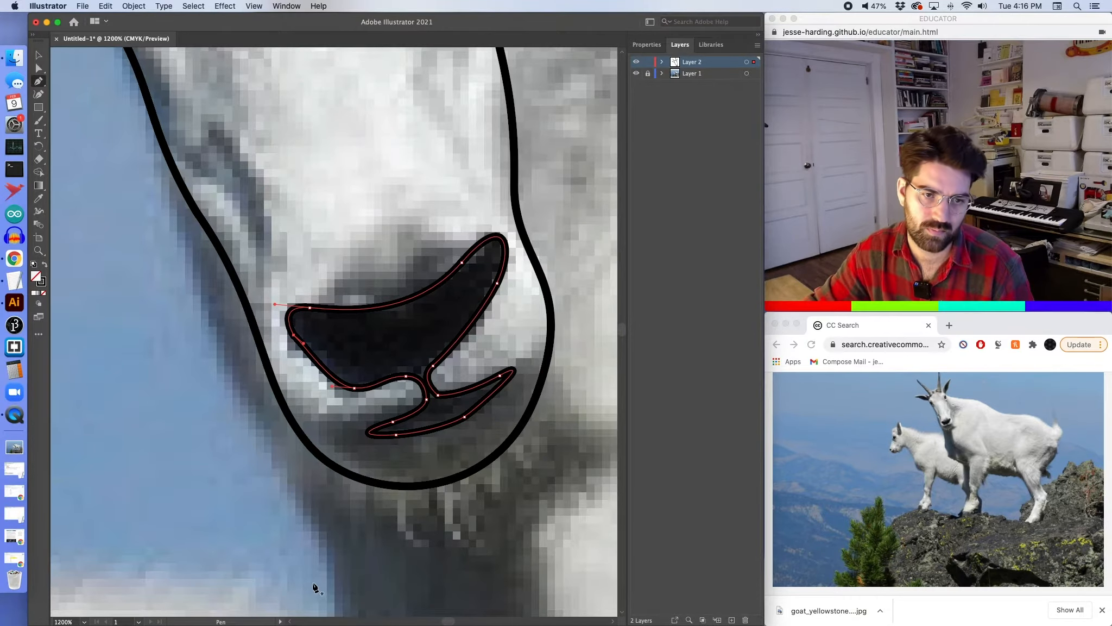
Smooth the closing anchor at the left end of the nose path with the Anchor Point tool.
{"action": "scroll", "coordinate": [311, 389], "scroll_direction": "up", "scroll_amount": 6}
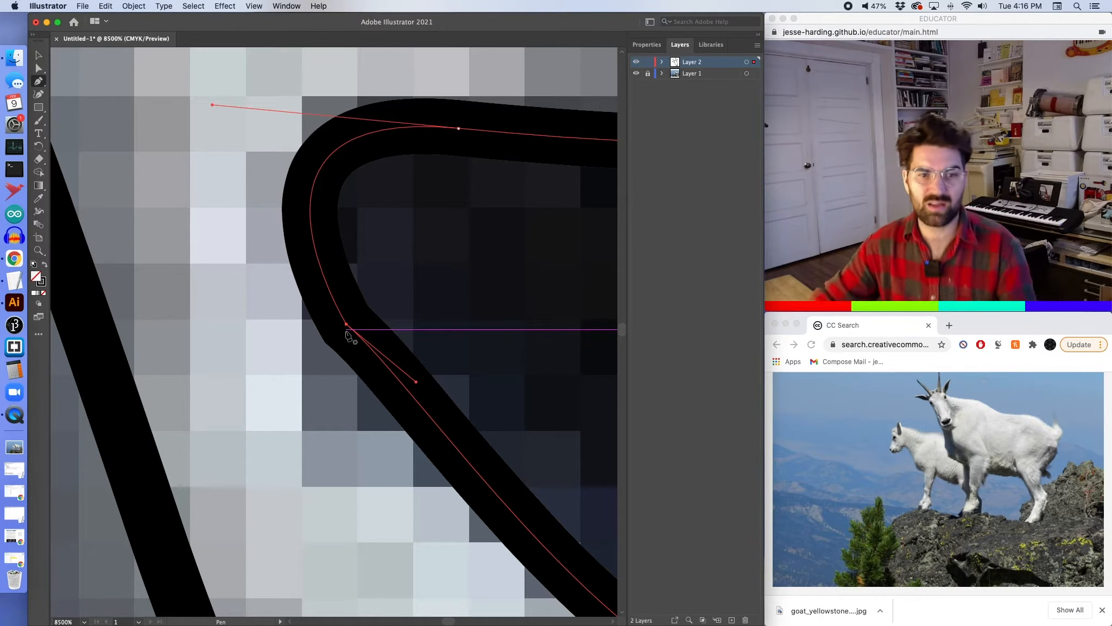
{"action": "left_click", "coordinate": [38, 68]}
{"action": "left_click", "coordinate": [39, 83]}
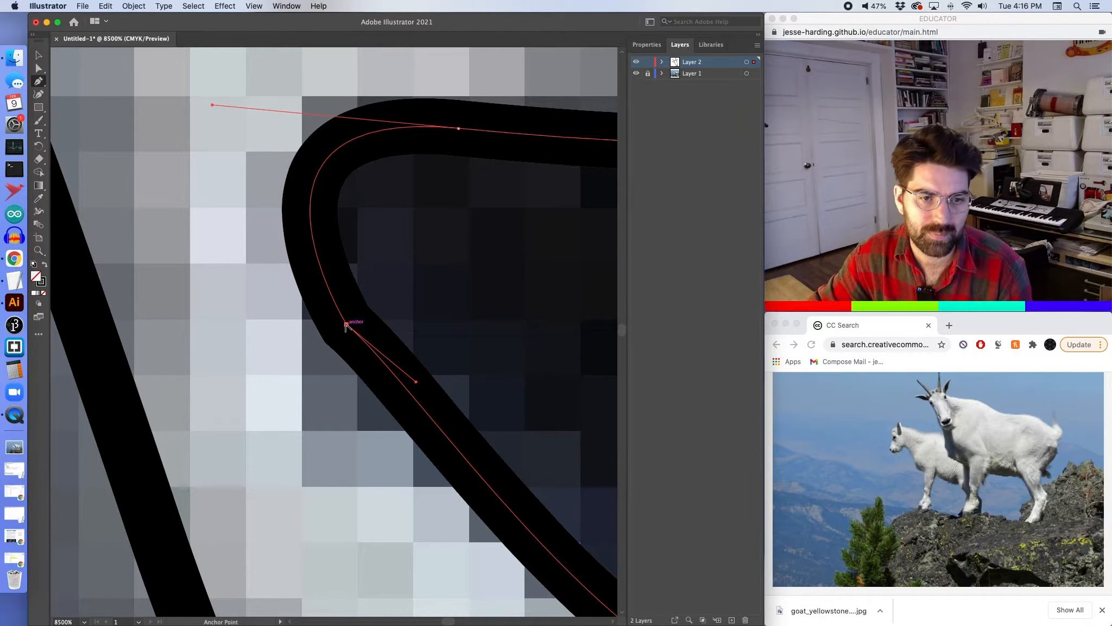
{"action": "left_click_drag", "start_coordinate": [345, 324], "coordinate": [319, 283]}
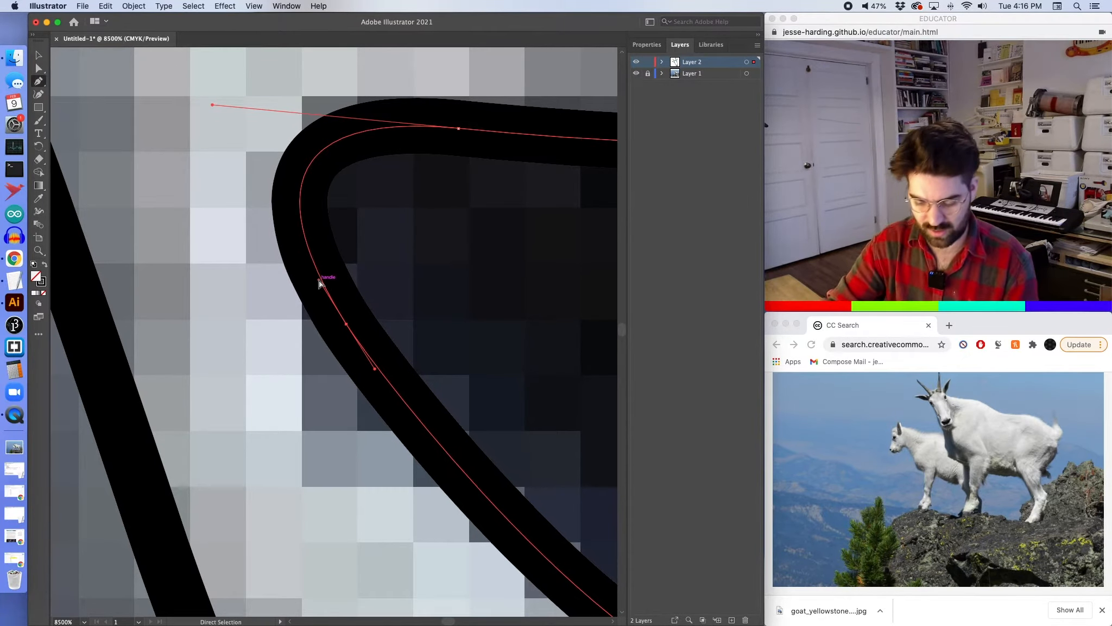
Start a curved Pen path at the left ear's tip, tracing the upper edge of its dark interior and shortening the oversized curve handle.
{"action": "scroll", "coordinate": [320, 282], "scroll_direction": "down", "scroll_amount": 10}
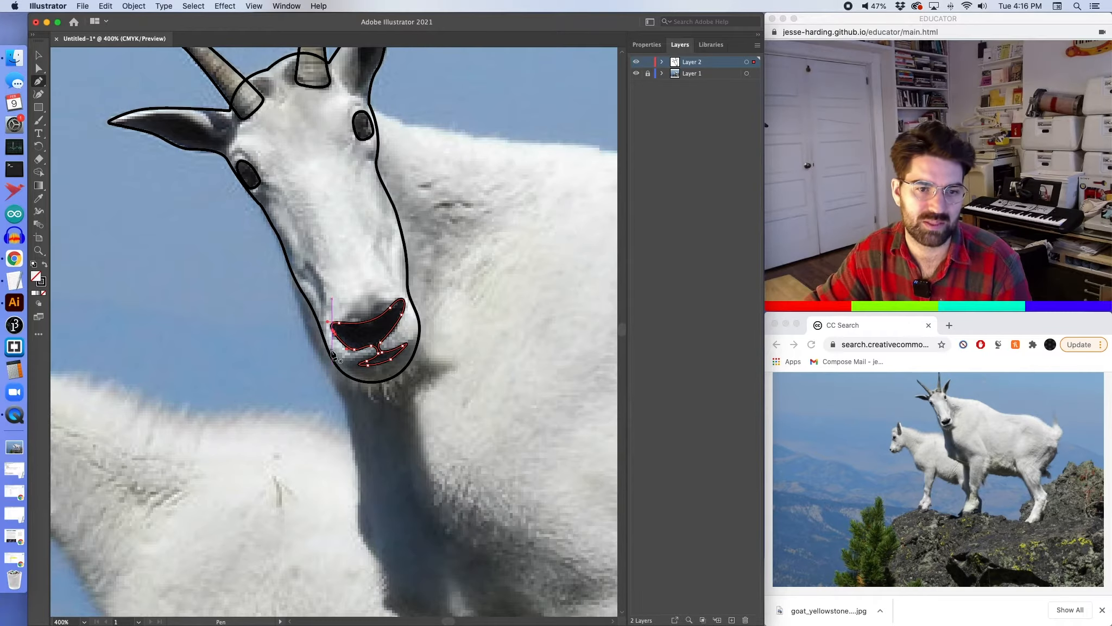
{"action": "scroll", "coordinate": [367, 354], "scroll_direction": "up", "scroll_amount": 5}
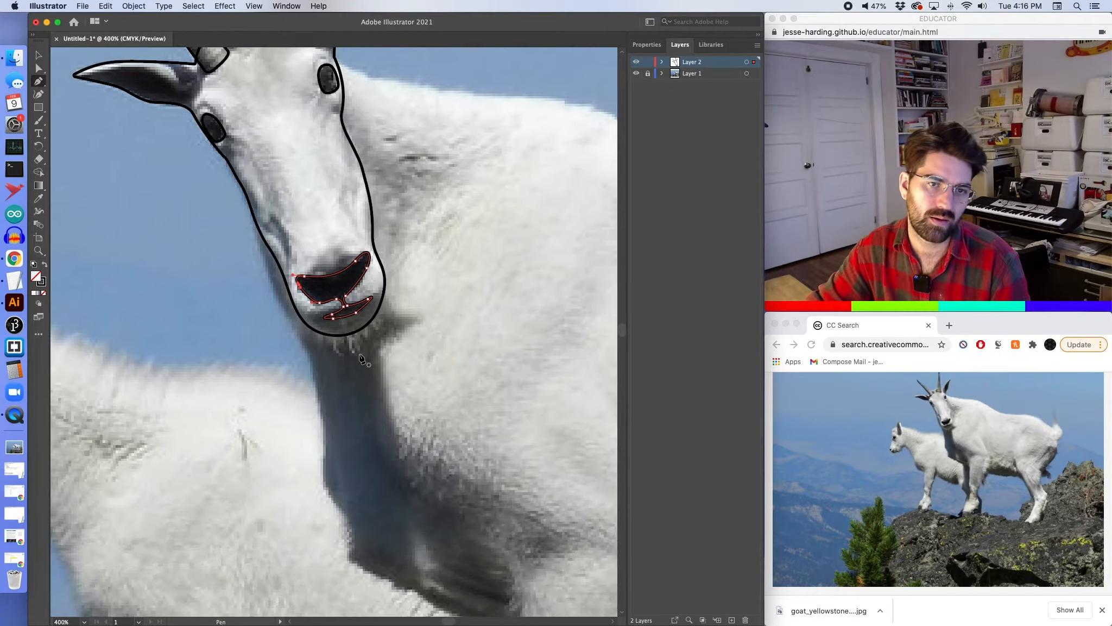
{"action": "scroll", "coordinate": [361, 358], "scroll_direction": "up", "scroll_amount": 5}
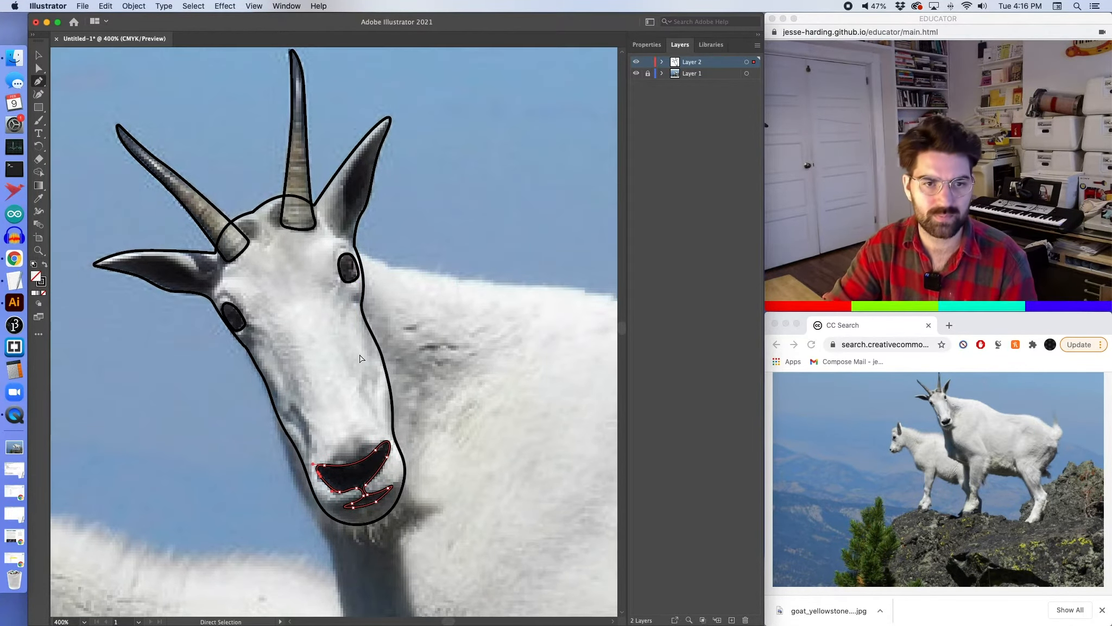
{"action": "key", "text": "super+equal"}
{"action": "key", "text": "super+equal"}
{"action": "key", "text": "super+equal"}
{"action": "scroll", "coordinate": [361, 358], "scroll_direction": "up", "scroll_amount": 20}
{"action": "scroll", "coordinate": [361, 359], "scroll_direction": "left", "scroll_amount": 14}
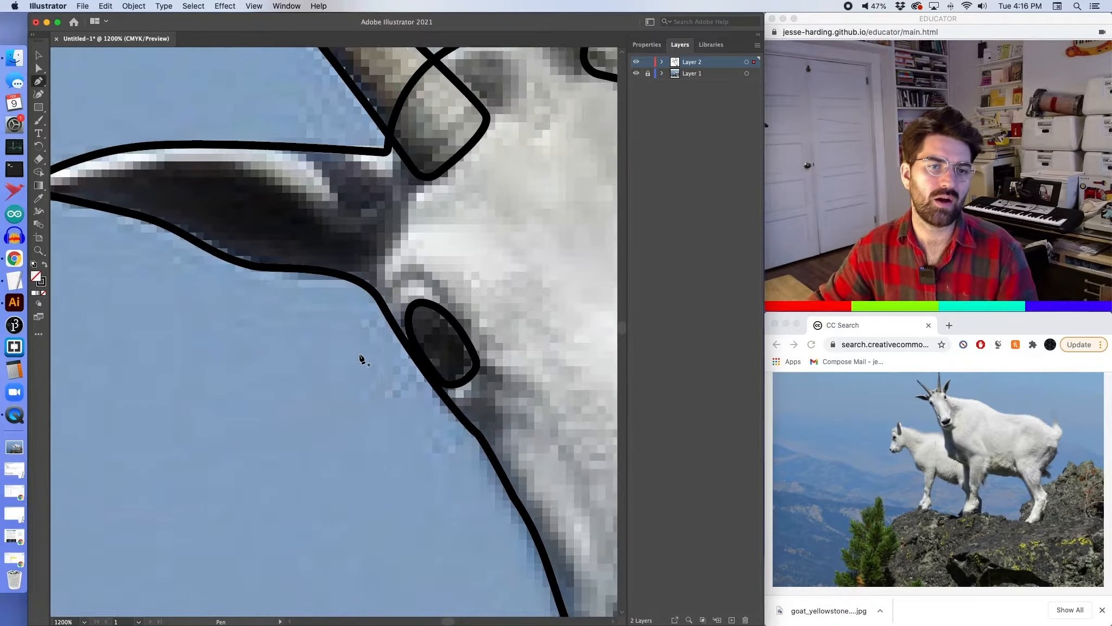
{"action": "scroll", "coordinate": [361, 358], "scroll_direction": "up", "scroll_amount": 3}
{"action": "scroll", "coordinate": [361, 359], "scroll_direction": "left", "scroll_amount": 6}
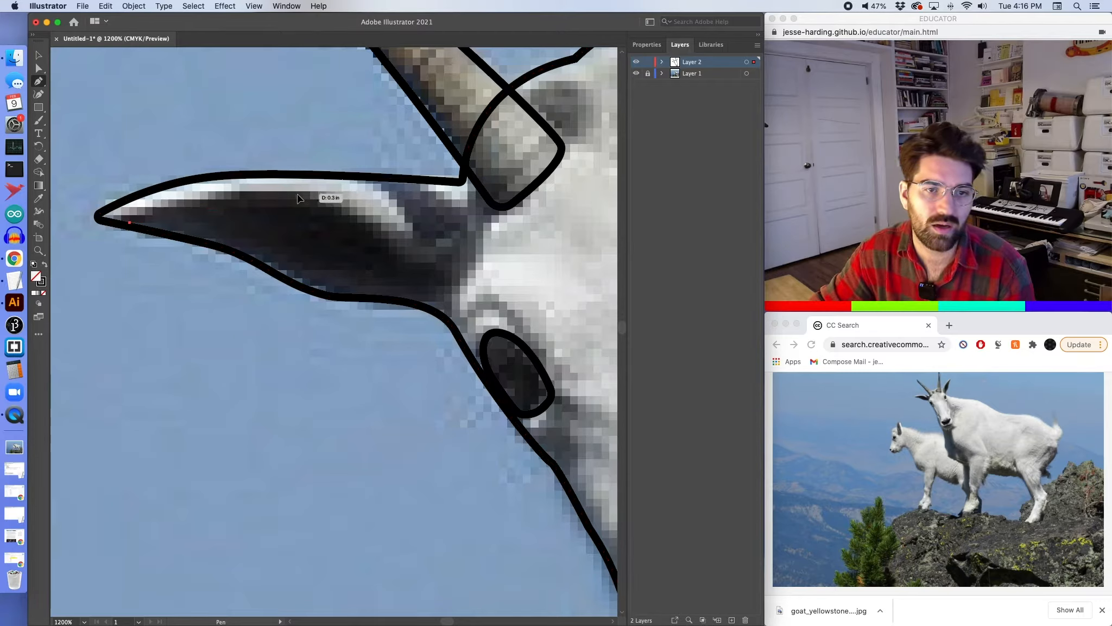
{"action": "left_click_drag", "start_coordinate": [298, 193], "coordinate": [407, 203]}
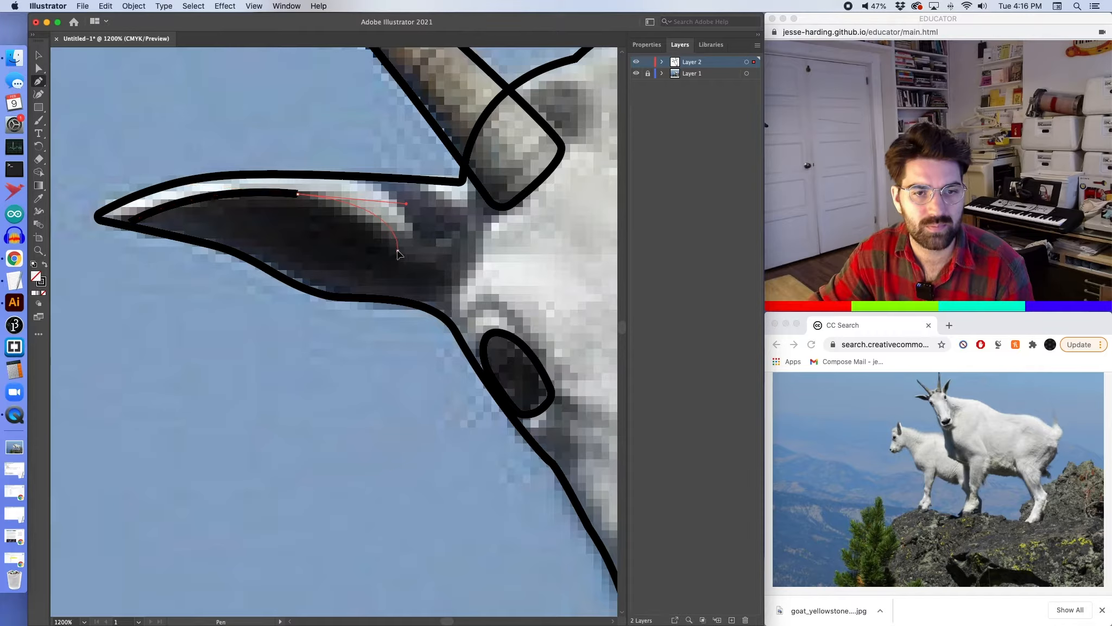
{"action": "left_click_drag", "start_coordinate": [423, 272], "coordinate": [422, 269]}
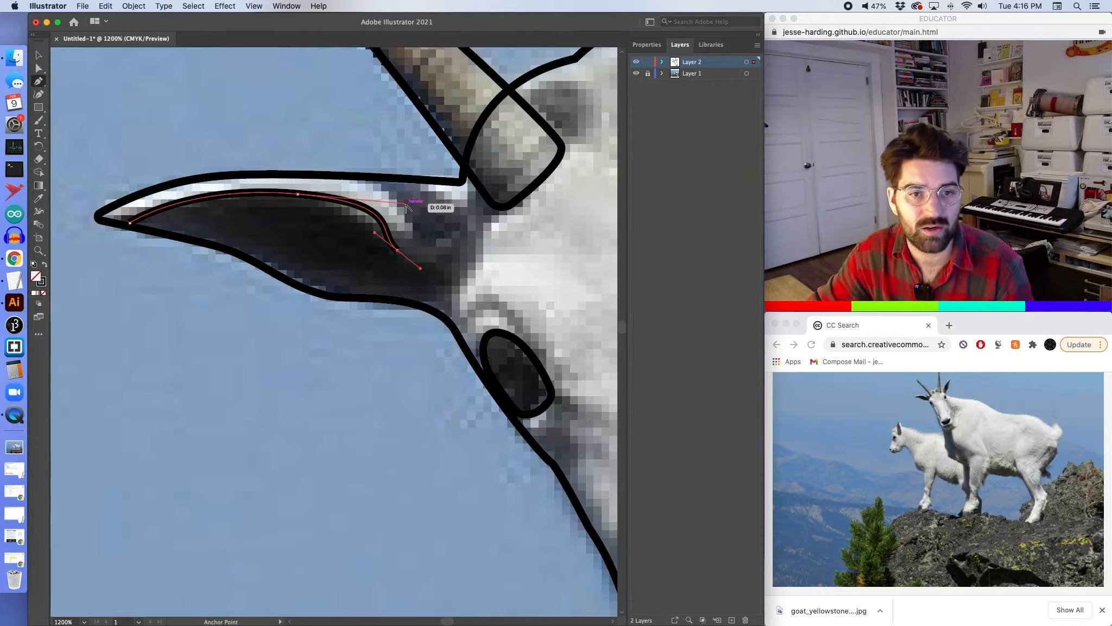
{"action": "left_click_drag", "start_coordinate": [410, 208], "coordinate": [353, 201]}
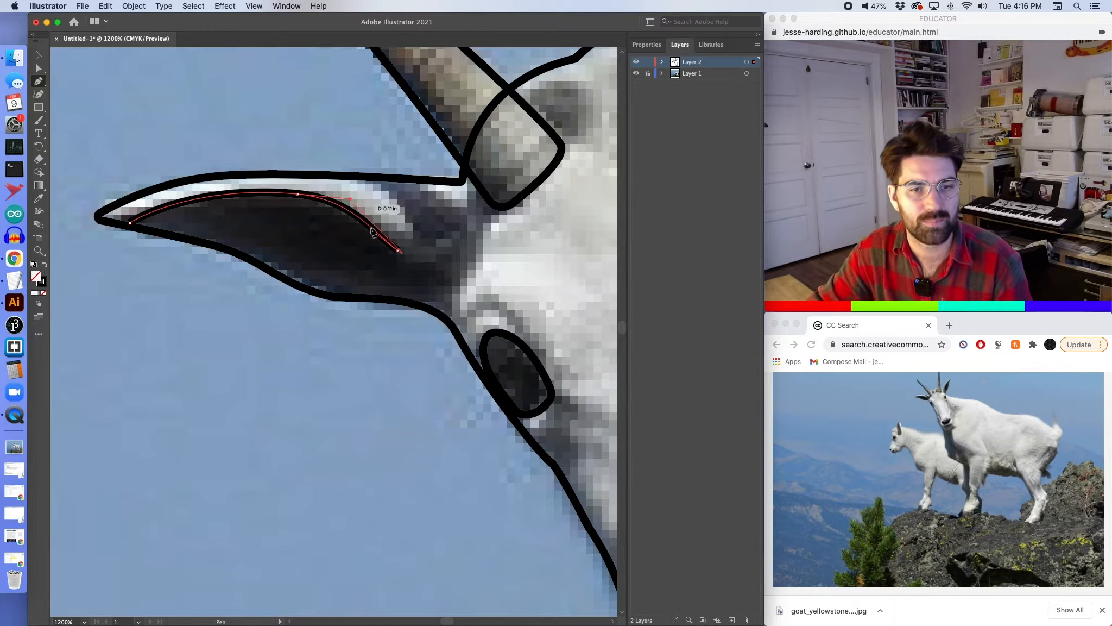
Continue the left inner-ear path around its inner end and back along the lower edge, closing it at the tip.
{"action": "mouse_move", "coordinate": [434, 266]}
{"action": "left_mouse_down"}
{"action": "mouse_move", "coordinate": [435, 294]}
{"action": "mouse_move", "coordinate": [413, 298]}
{"action": "left_mouse_up"}
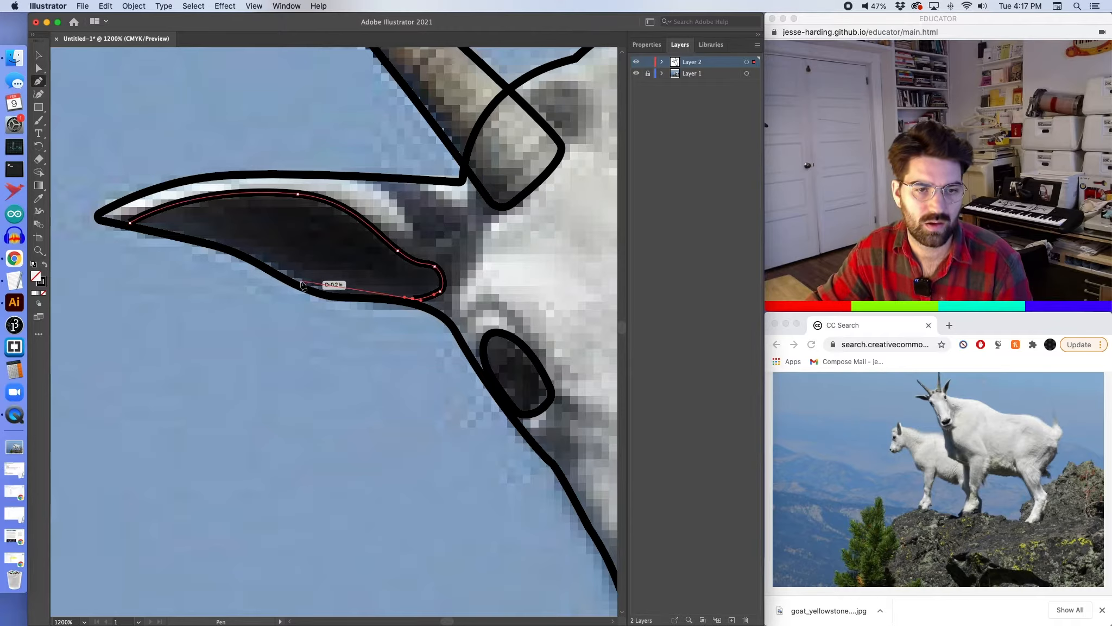
{"action": "left_click_drag", "start_coordinate": [301, 282], "coordinate": [276, 266]}
{"action": "mouse_move", "coordinate": [130, 222]}
{"action": "left_mouse_down"}
{"action": "mouse_move", "coordinate": [158, 229]}
{"action": "mouse_move", "coordinate": [134, 224]}
{"action": "left_mouse_up"}
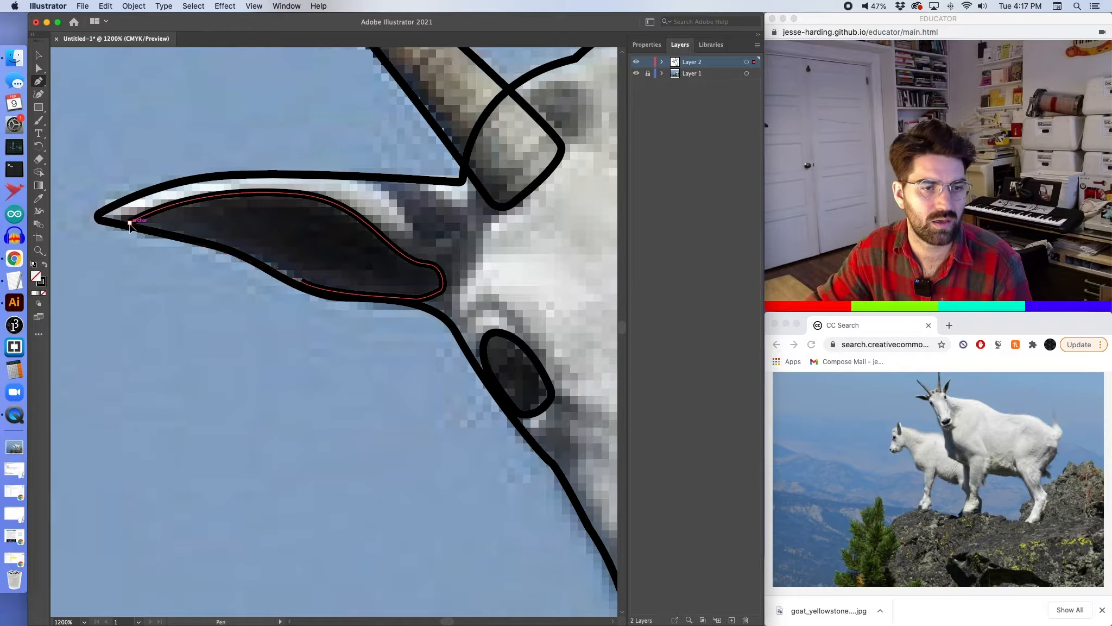
{"action": "key", "text": "super+z"}
Round the sharp corner at the tip of the left inner-ear path by setting a corner radius.
{"action": "scroll", "coordinate": [60, 235], "scroll_direction": "left", "scroll_amount": 5}
{"action": "scroll", "coordinate": [60, 235], "scroll_direction": "left", "scroll_amount": 2}
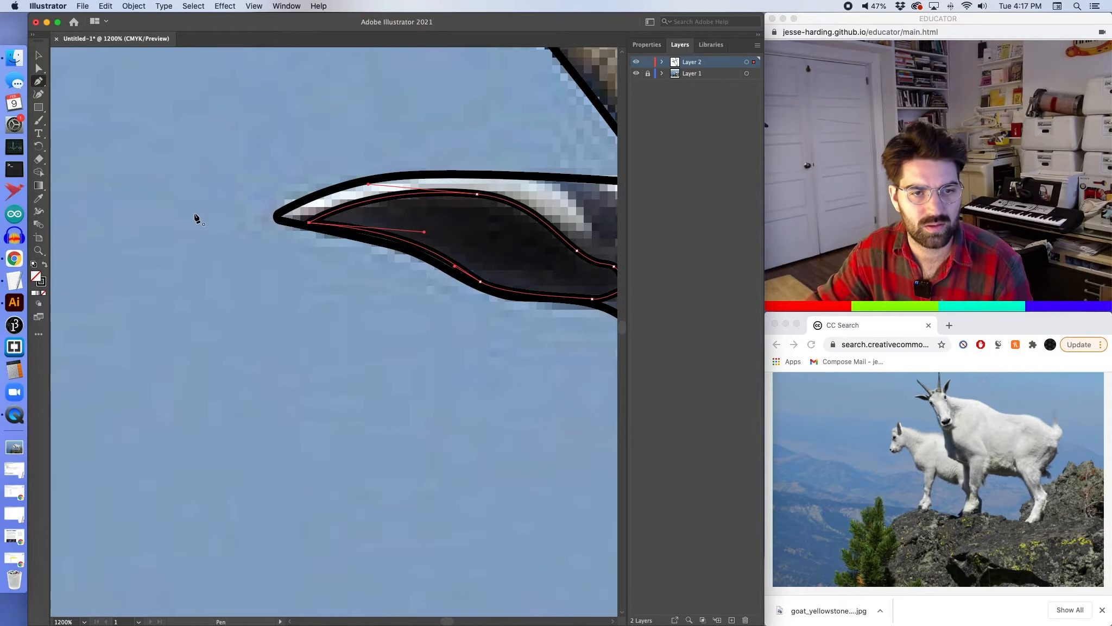
{"action": "scroll", "coordinate": [194, 217], "scroll_direction": "up", "scroll_amount": 10}
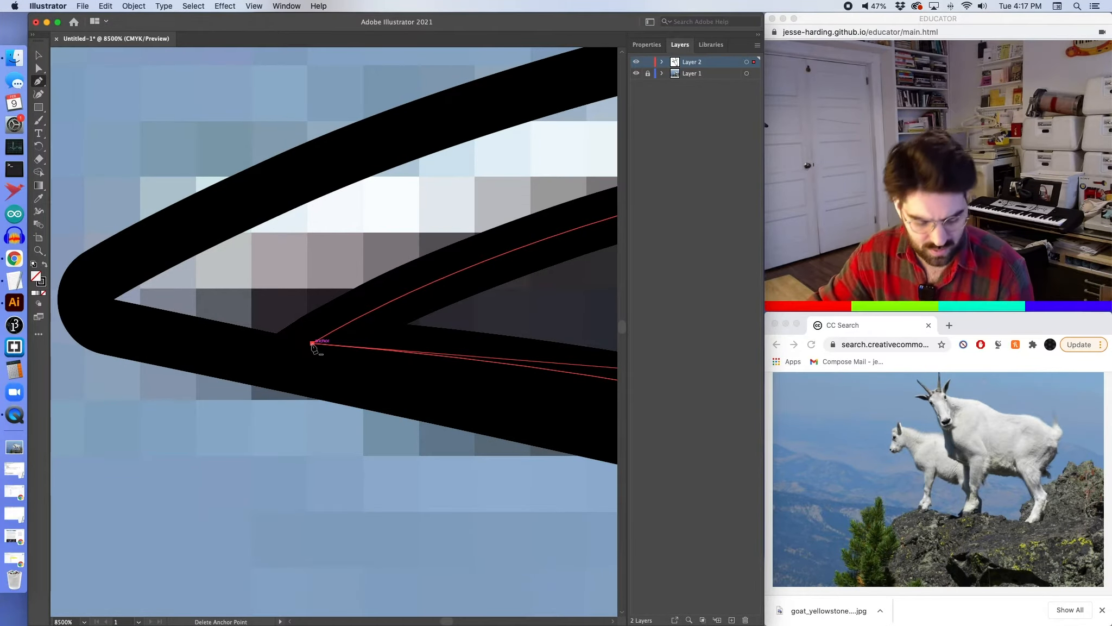
{"action": "key", "text": "a"}
{"action": "left_click_drag", "start_coordinate": [313, 346], "coordinate": [315, 347]}
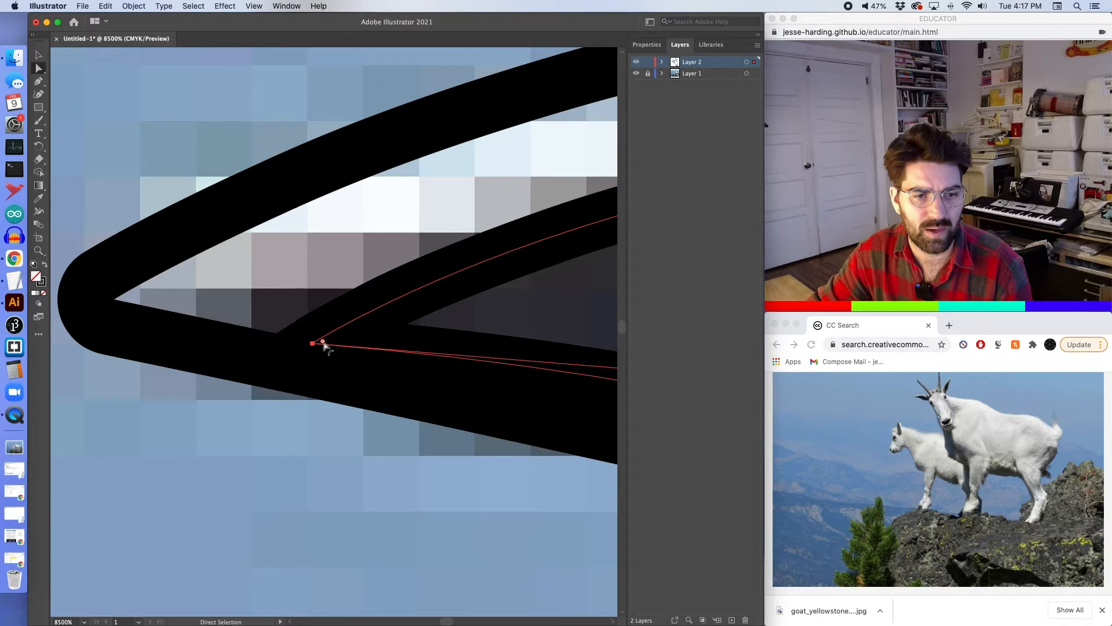
{"action": "double_click", "coordinate": [323, 342]}
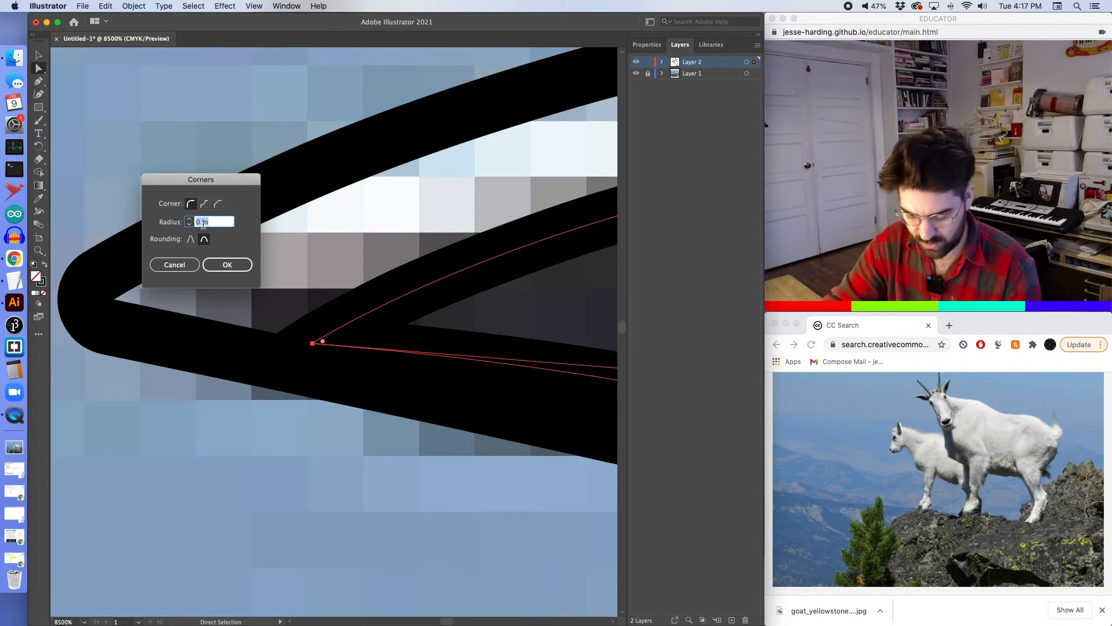
{"action": "type", "text": "t"}
{"action": "key", "text": "Return"}
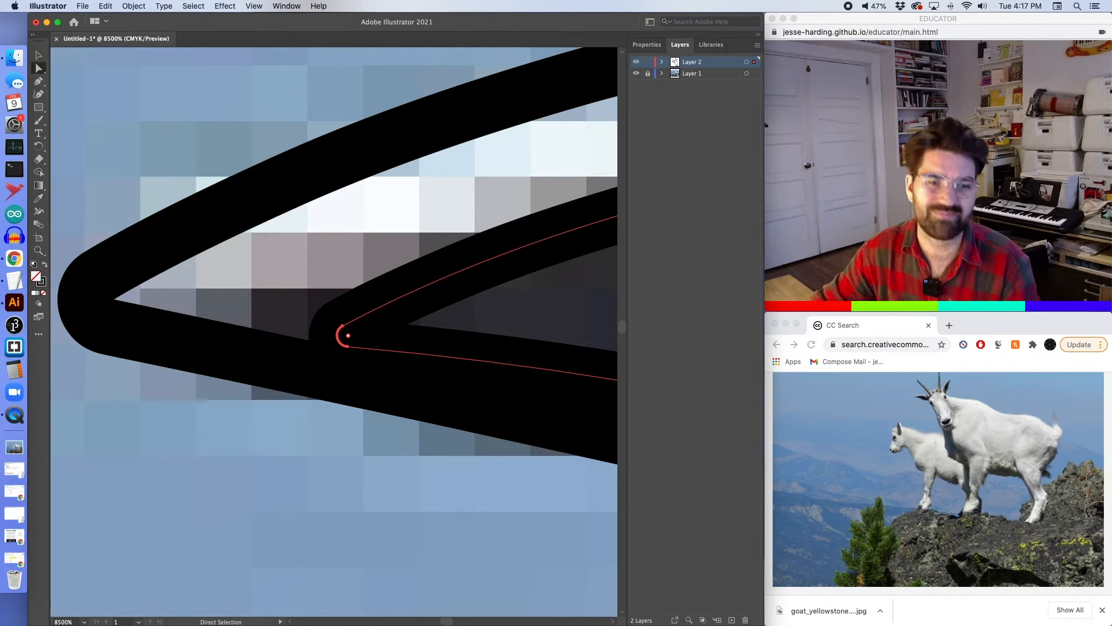
Start a Pen path at the base of the right ear's dark interior, tracing its left edge up to the ear tip.
{"action": "key", "text": "super+minus"}
{"action": "key", "text": "super+minus"}
{"action": "key", "text": "super+minus"}
{"action": "key", "text": "super+minus"}
{"action": "key", "text": "super+minus"}
{"action": "key", "text": "super+minus"}
{"action": "key", "text": "super+minus"}
{"action": "key", "text": "super+minus"}
{"action": "key", "text": "super+minus"}
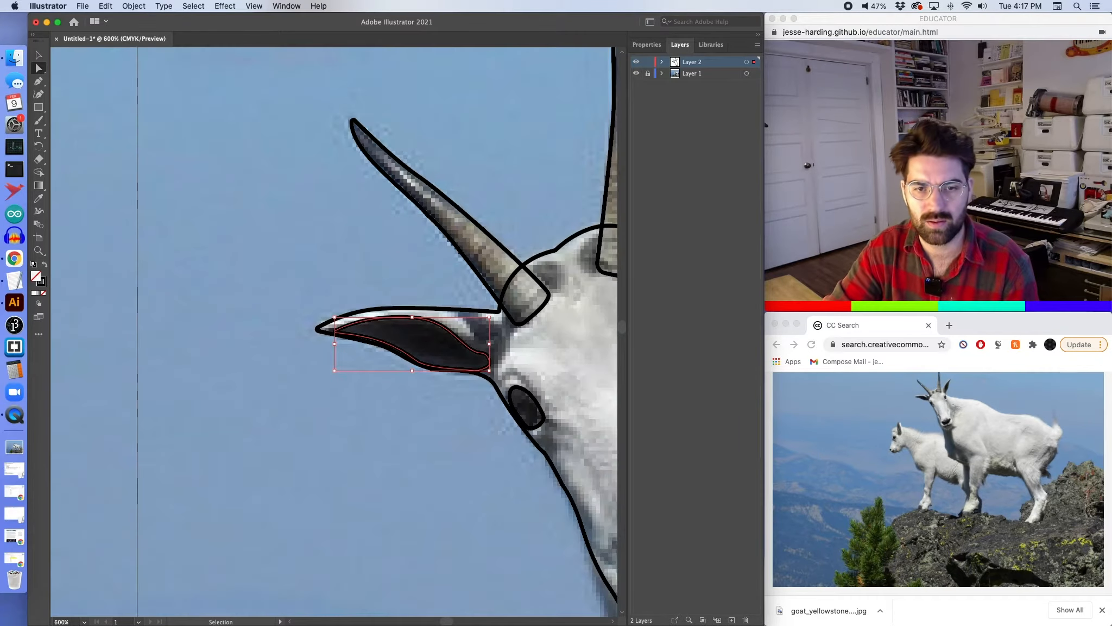
{"action": "scroll", "coordinate": [248, 226], "scroll_direction": "right", "scroll_amount": 10}
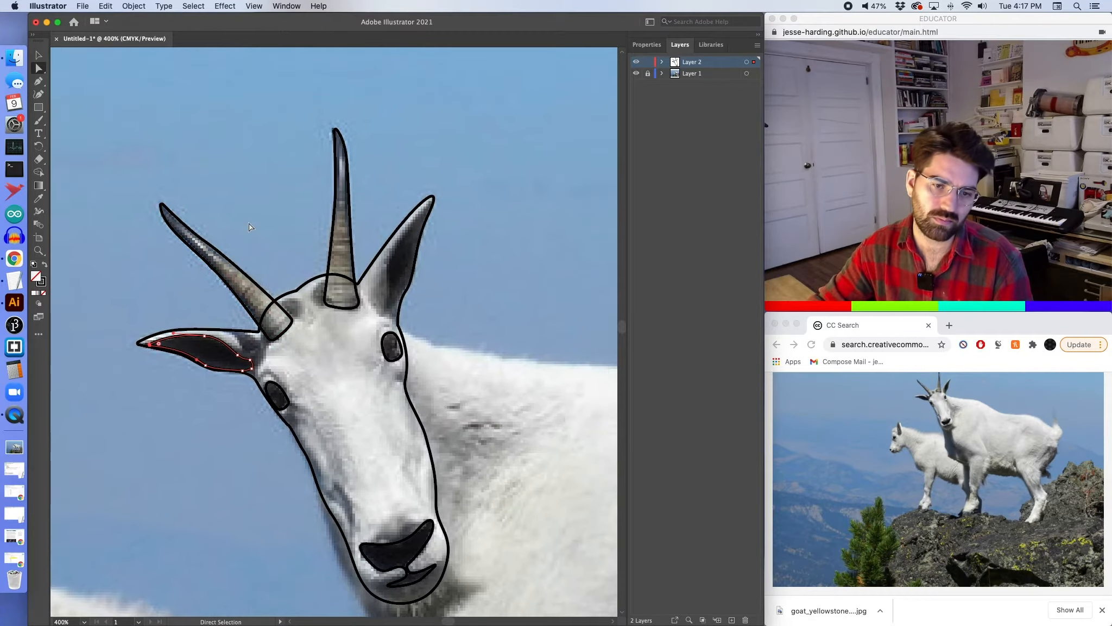
{"action": "key", "text": "super+plus"}
{"action": "key", "text": "super+plus"}
{"action": "key", "text": "super+plus"}
{"action": "key", "text": "super+plus"}
{"action": "scroll", "coordinate": [249, 226], "scroll_direction": "right", "scroll_amount": 15}
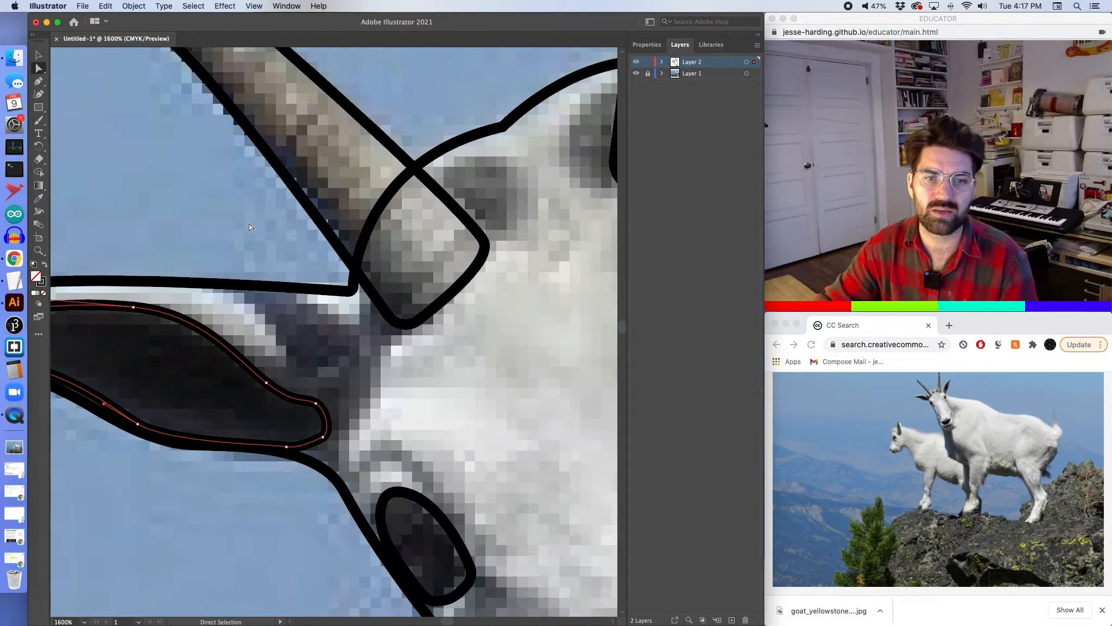
{"action": "scroll", "coordinate": [249, 226], "scroll_direction": "up", "scroll_amount": 12}
{"action": "scroll", "coordinate": [249, 226], "scroll_direction": "right", "scroll_amount": 8}
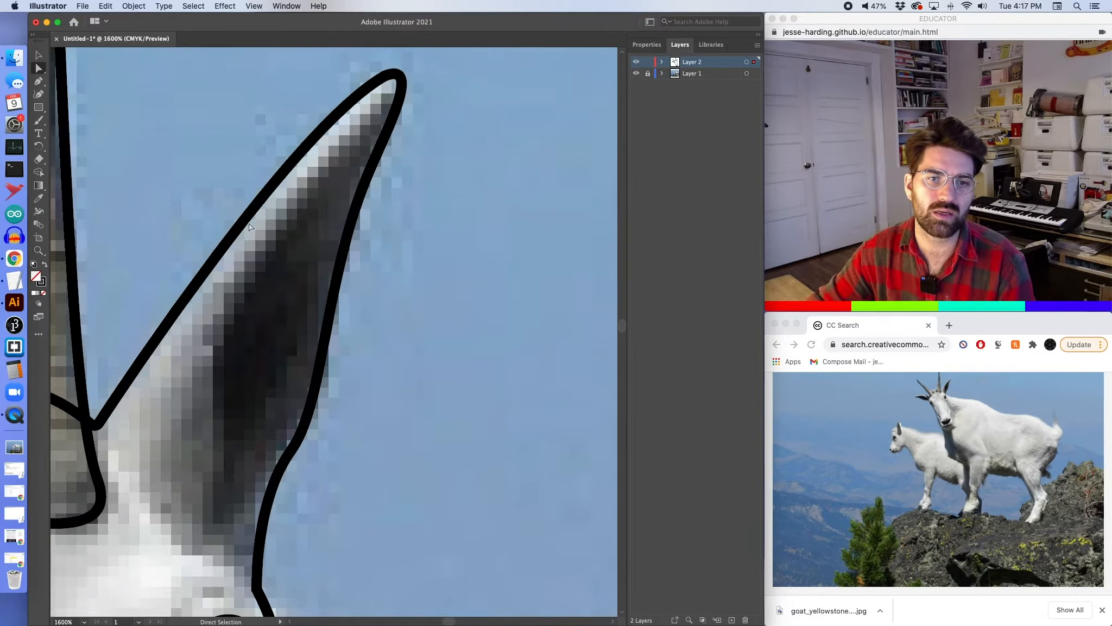
{"action": "left_click", "coordinate": [38, 81]}
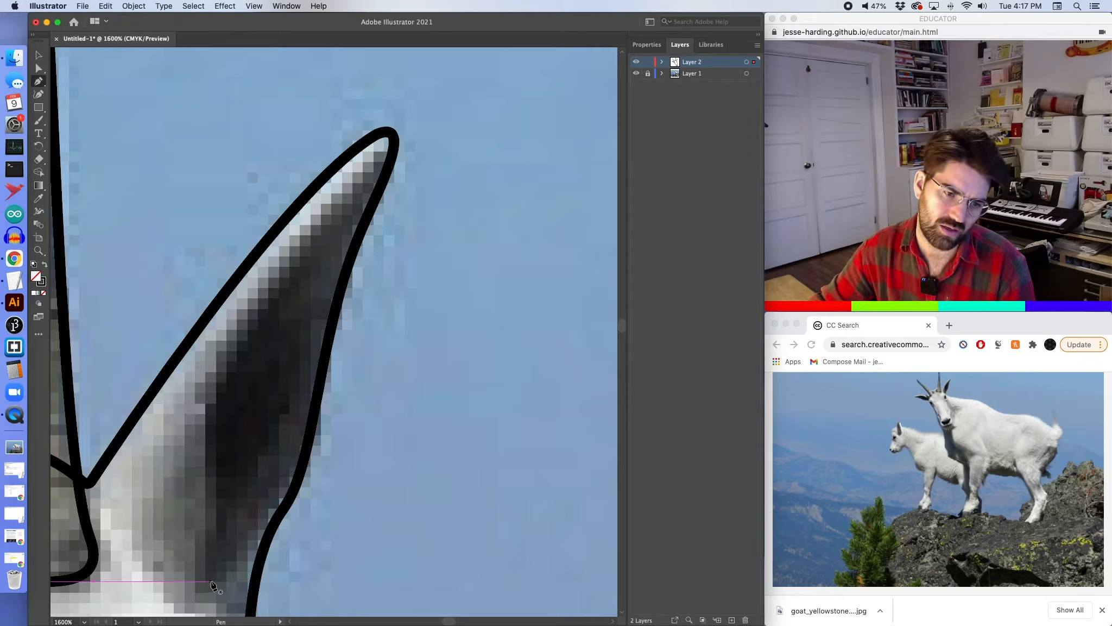
{"action": "left_click", "coordinate": [203, 561]}
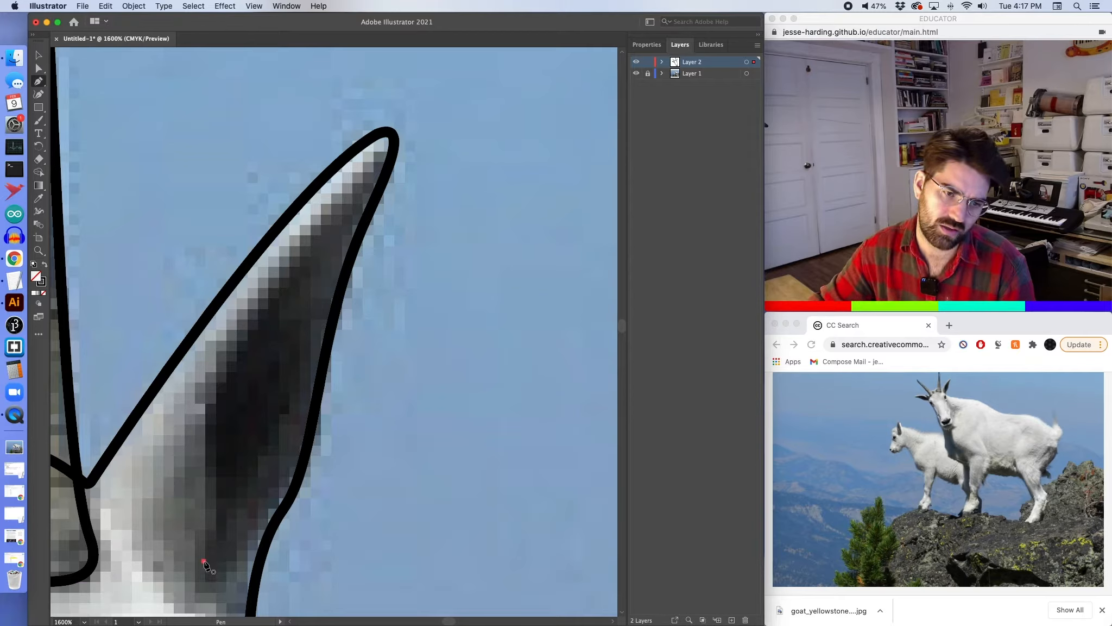
{"action": "right_click", "coordinate": [250, 325]}
{"action": "key", "text": "Escape"}
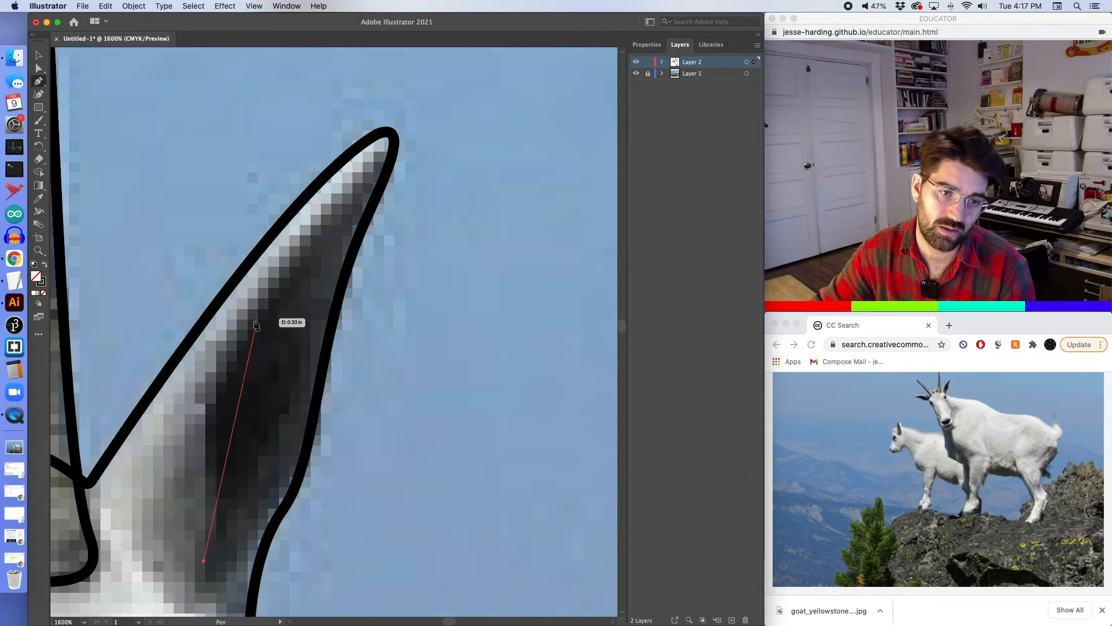
{"action": "left_click_drag", "start_coordinate": [249, 326], "coordinate": [310, 245]}
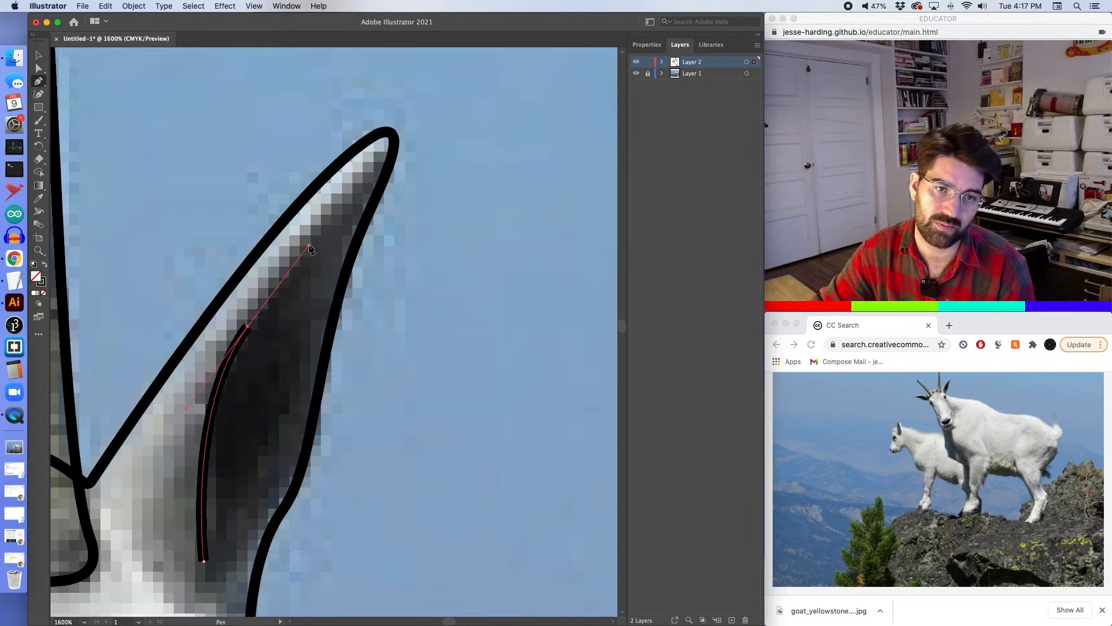
{"action": "left_click", "coordinate": [370, 163]}
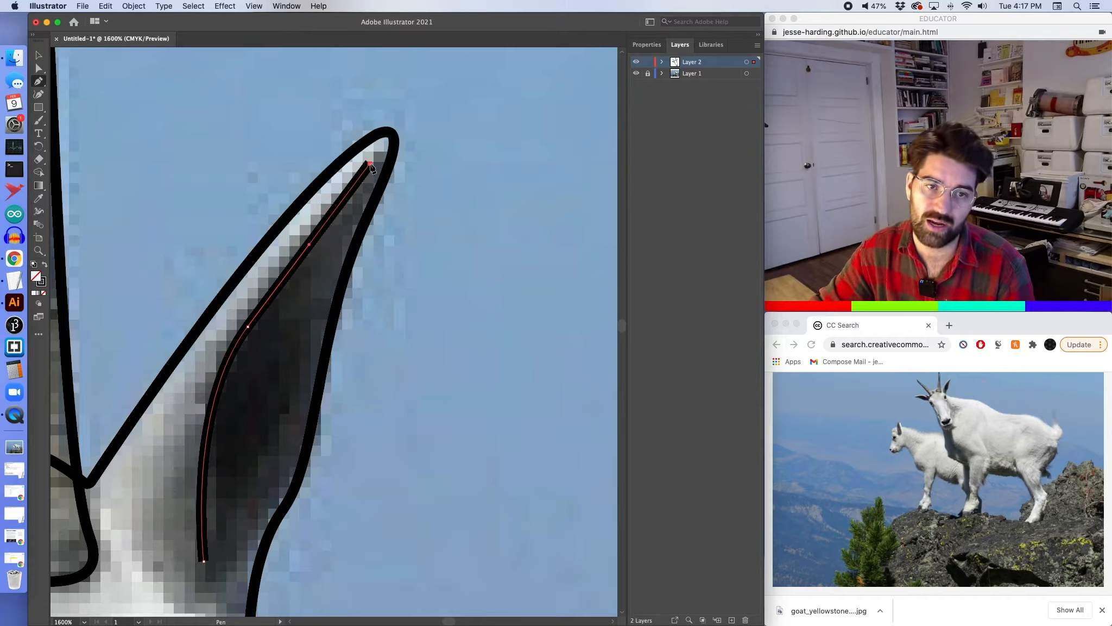
Continue the right inner-ear path around the tip and down its right edge, closing it with a curve at the base.
{"action": "left_click_drag", "start_coordinate": [371, 168], "coordinate": [362, 223]}
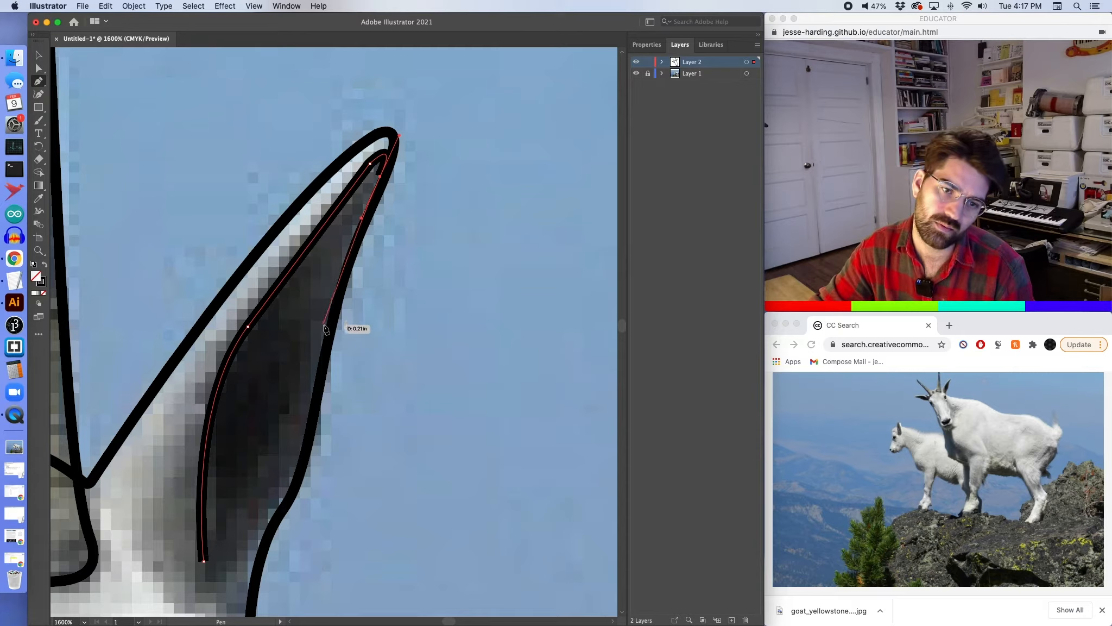
{"action": "left_click_drag", "start_coordinate": [324, 325], "coordinate": [316, 367]}
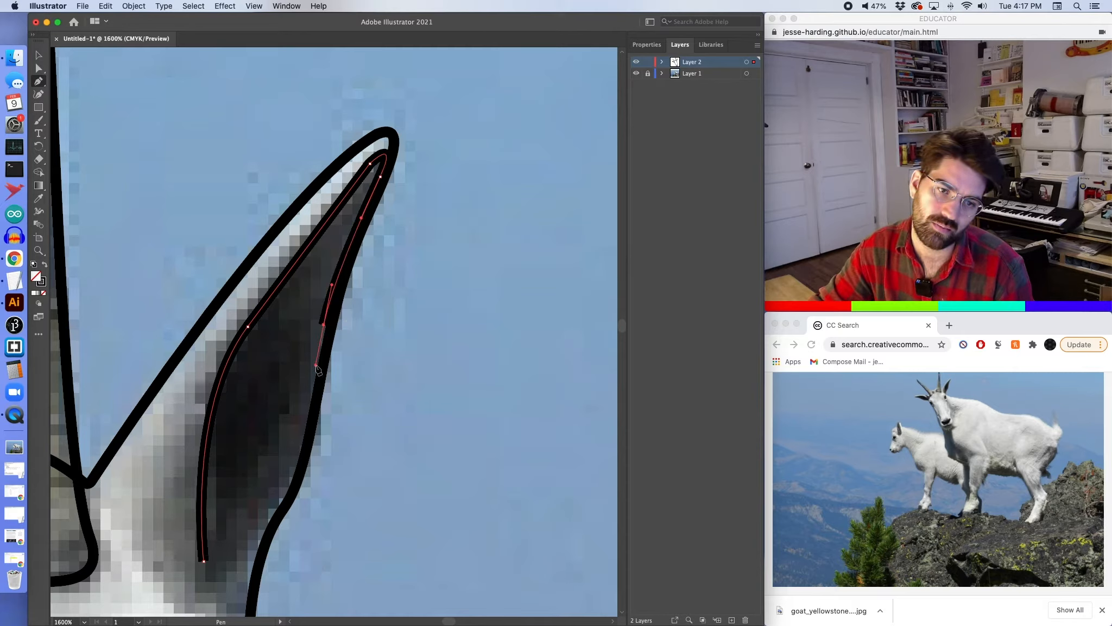
{"action": "left_click_drag", "start_coordinate": [294, 461], "coordinate": [281, 481]}
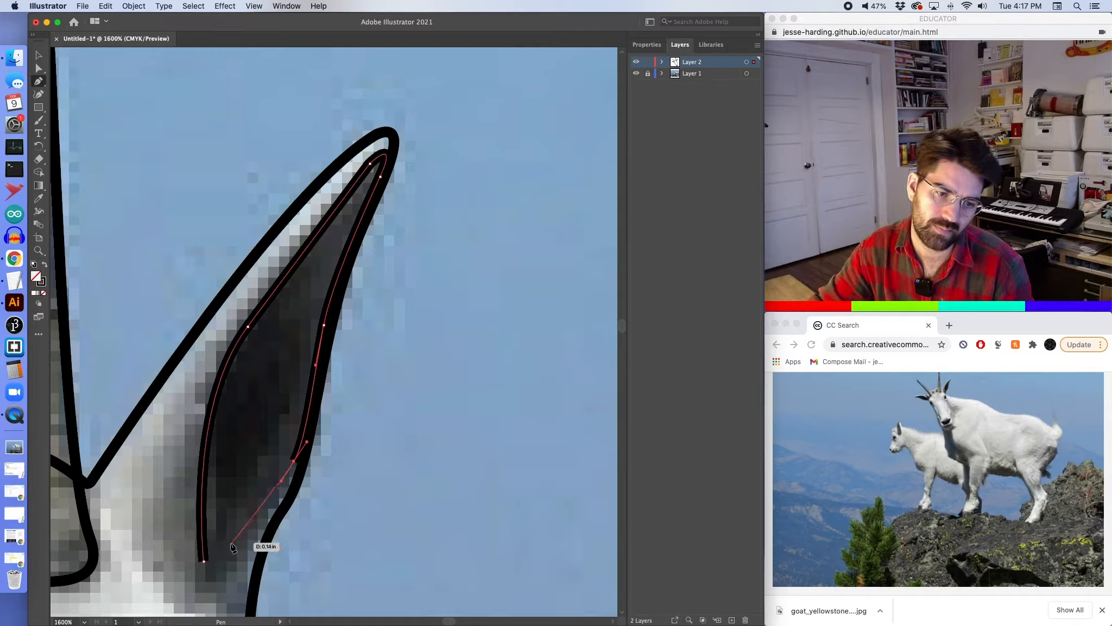
{"action": "left_click_drag", "start_coordinate": [231, 543], "coordinate": [217, 594]}
{"action": "left_click_drag", "start_coordinate": [199, 525], "coordinate": [203, 529]}
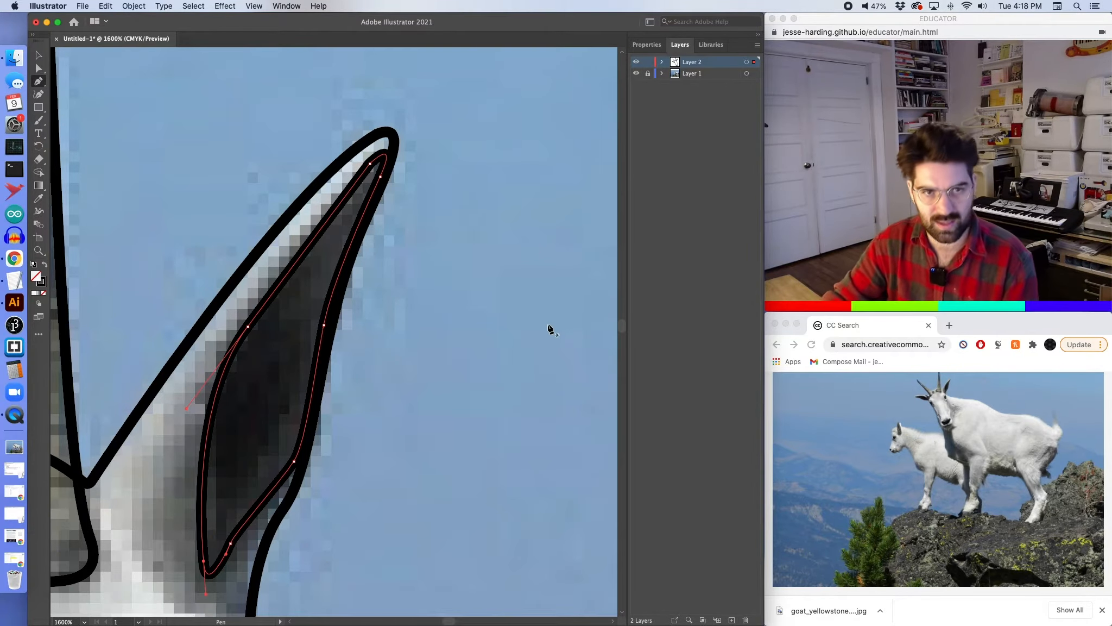
Select the two inner-ear, two eye and nose paths together and apply black (000000) as their stroke color.
{"action": "key", "text": "super+minus"}
{"action": "key", "text": "super+minus"}
{"action": "key", "text": "super+minus"}
{"action": "key", "text": "super+minus"}
{"action": "key", "text": "super+minus"}
{"action": "key", "text": "super+minus"}
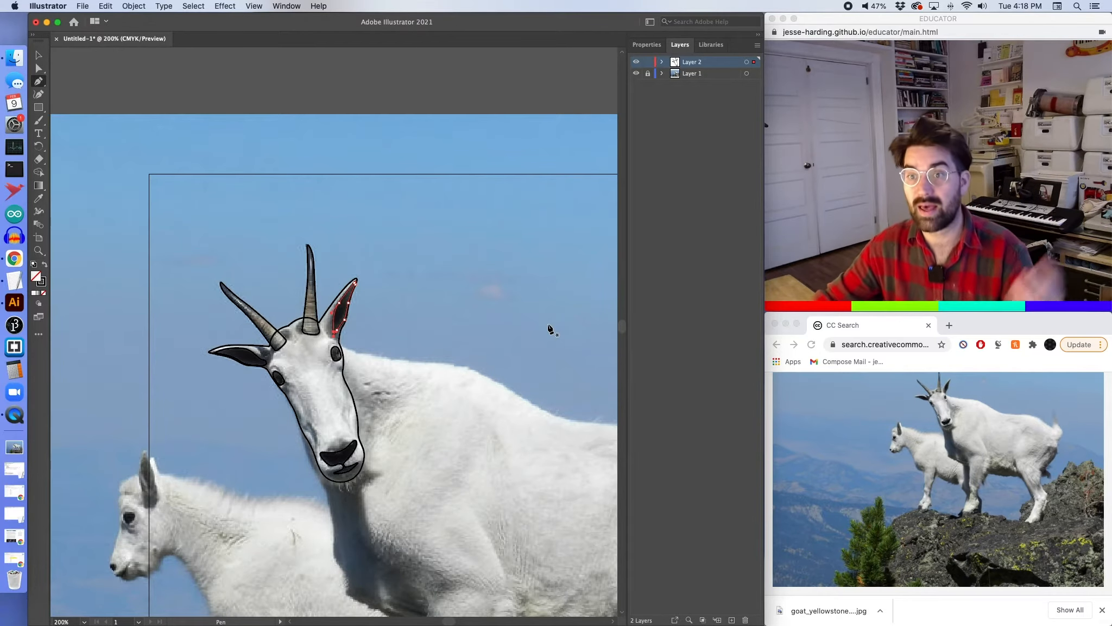
{"action": "key", "text": "v"}
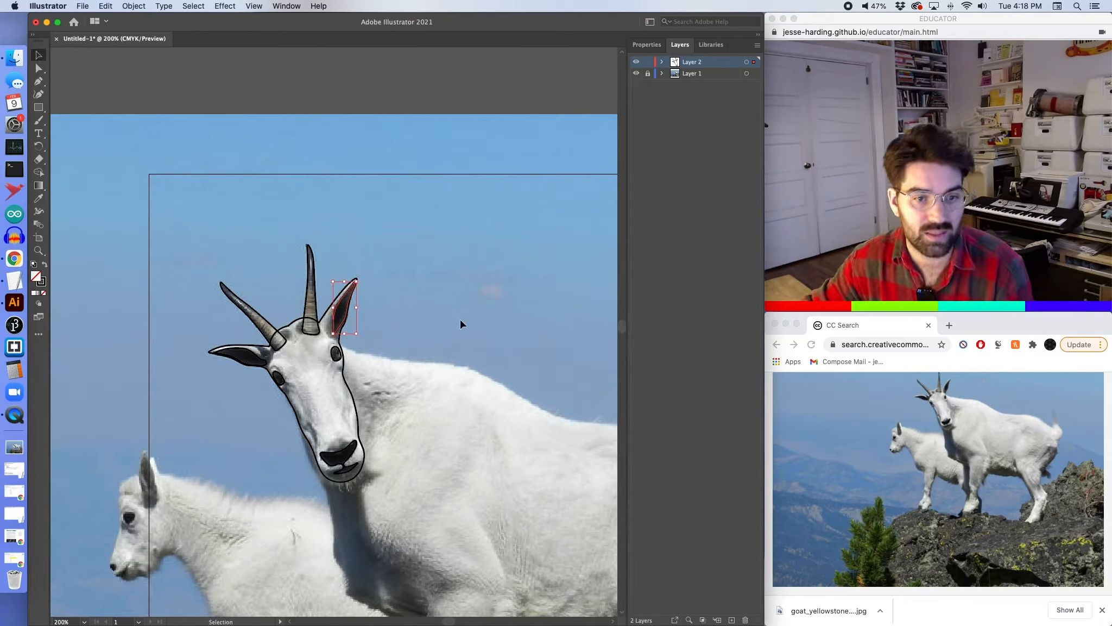
{"action": "left_click", "coordinate": [269, 359], "text": "shift"}
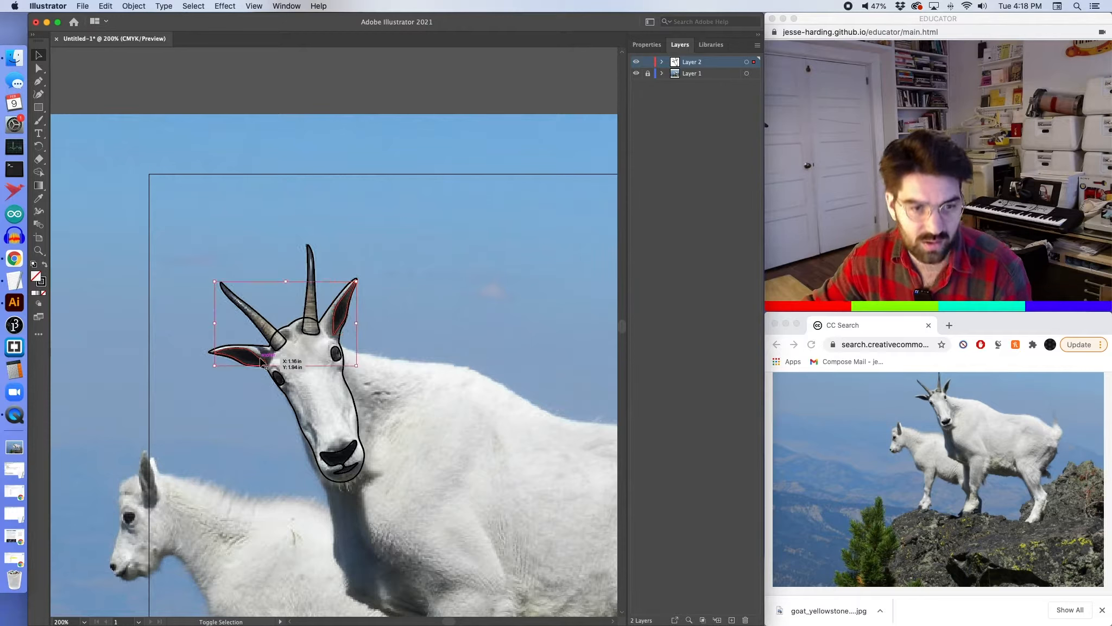
{"action": "left_click", "coordinate": [283, 381], "text": "shift"}
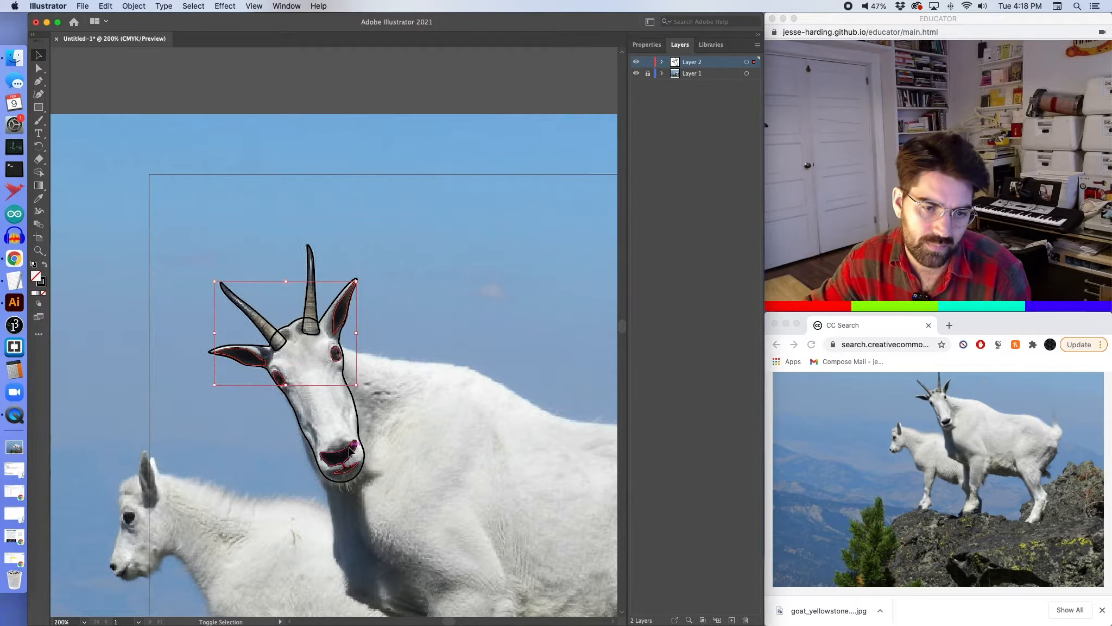
{"action": "left_click", "coordinate": [350, 451], "text": "shift"}
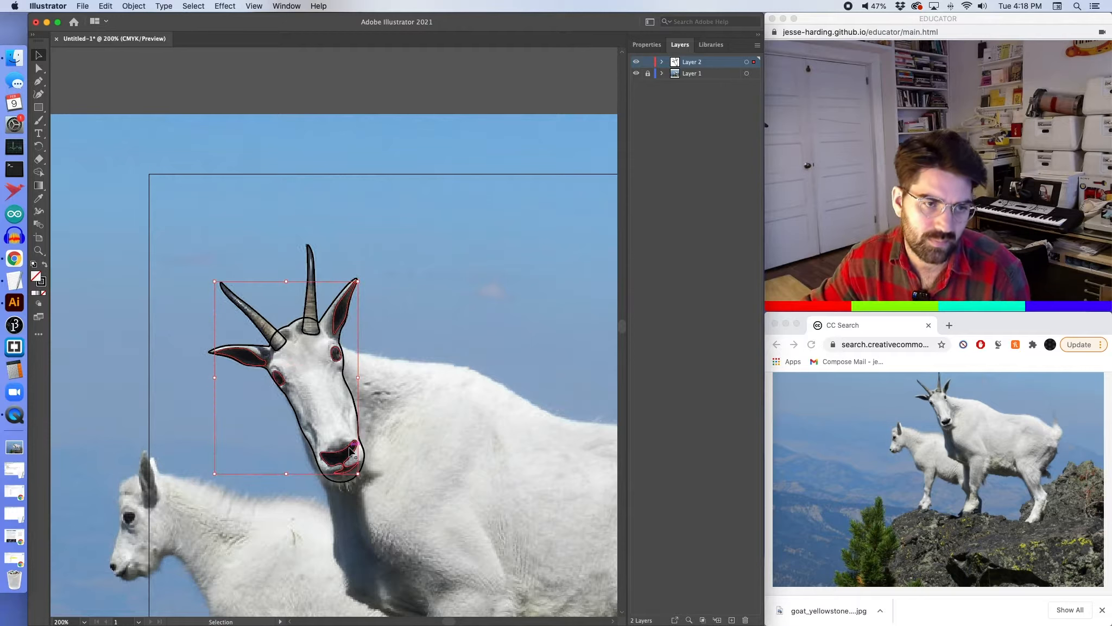
{"action": "double_click", "coordinate": [40, 280]}
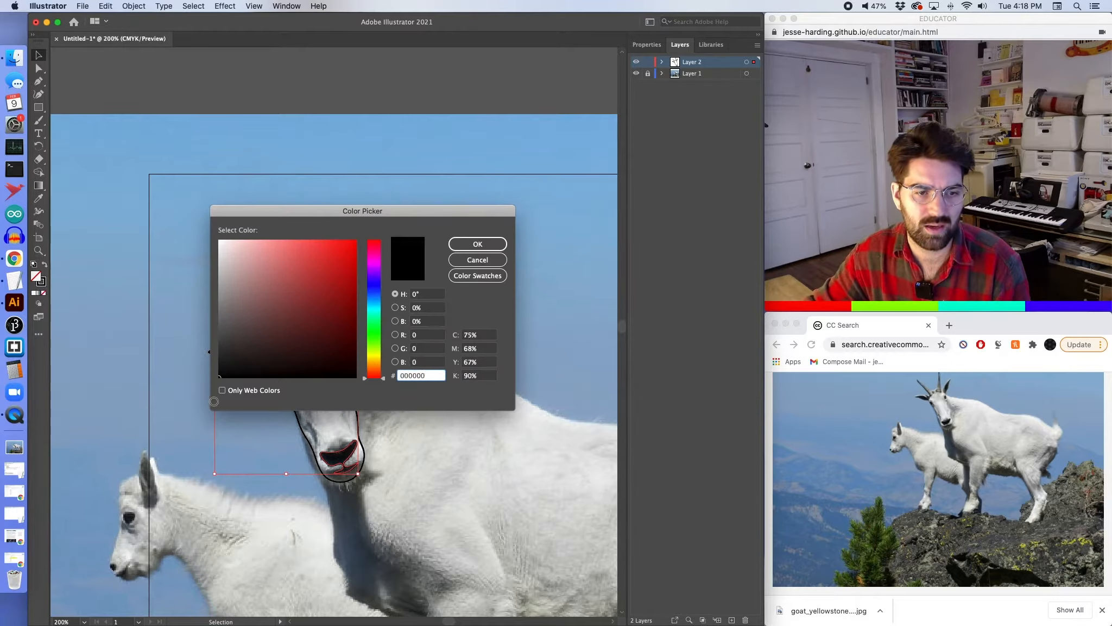
{"action": "left_click", "coordinate": [462, 244]}
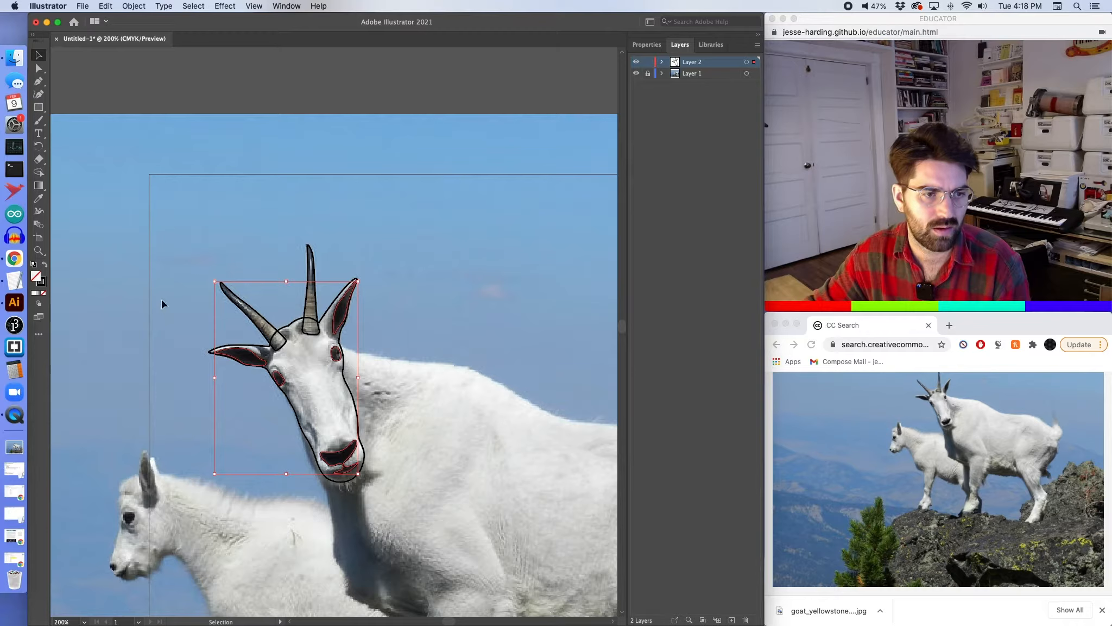
Display the Color controls and fill the selected inner-ear, eye and nose paths with black (C 0, M 0, Y 0, K 100).
{"action": "left_click", "coordinate": [286, 6]}
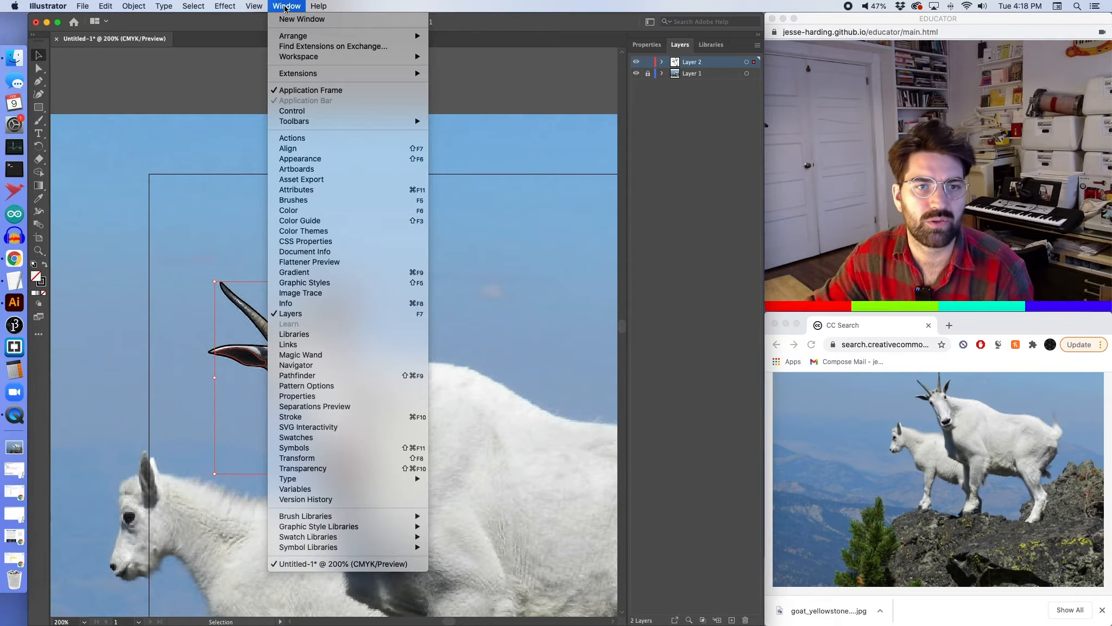
{"action": "left_click", "coordinate": [328, 210]}
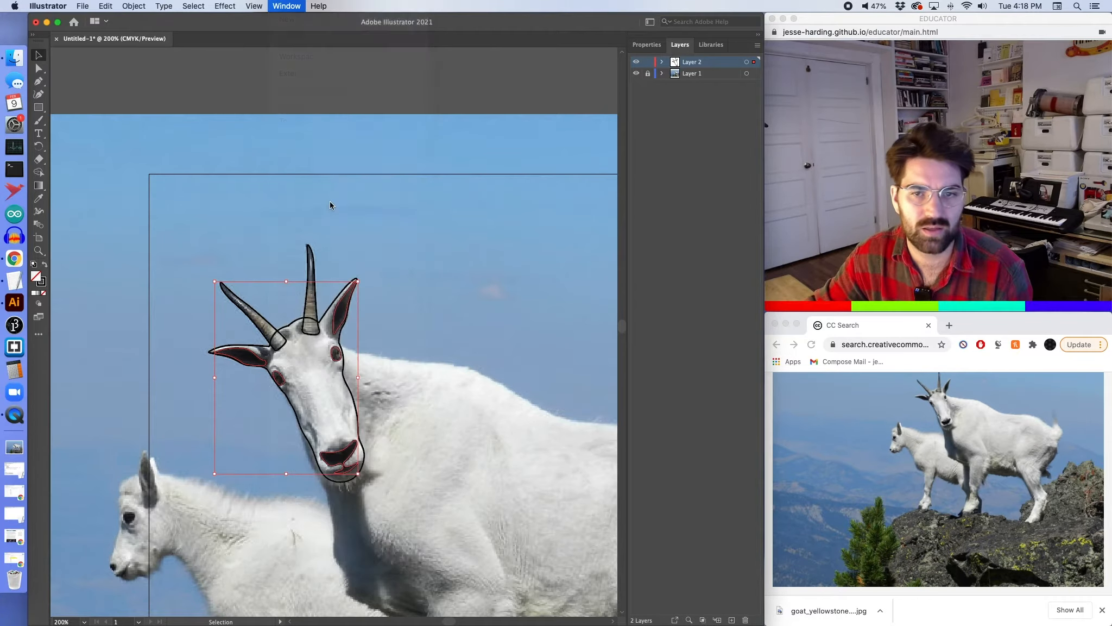
{"action": "left_click", "coordinate": [352, 101]}
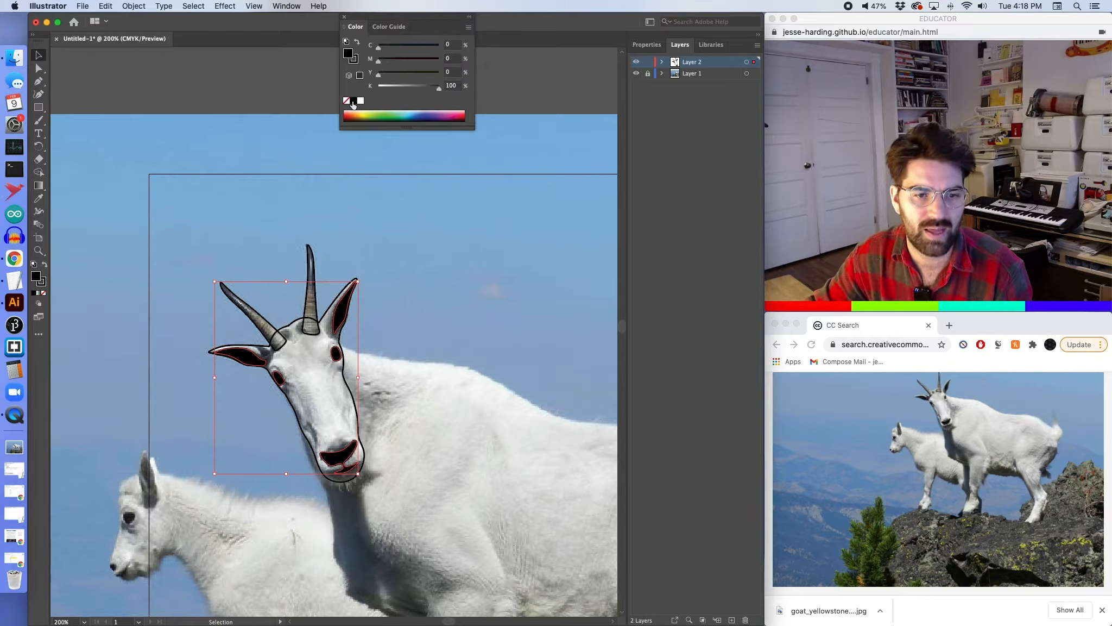
Select the goat's head outline and fill it with white (C 0, M 0, Y 0, K 0).
{"action": "left_click", "coordinate": [296, 346]}
{"action": "left_click", "coordinate": [296, 328]}
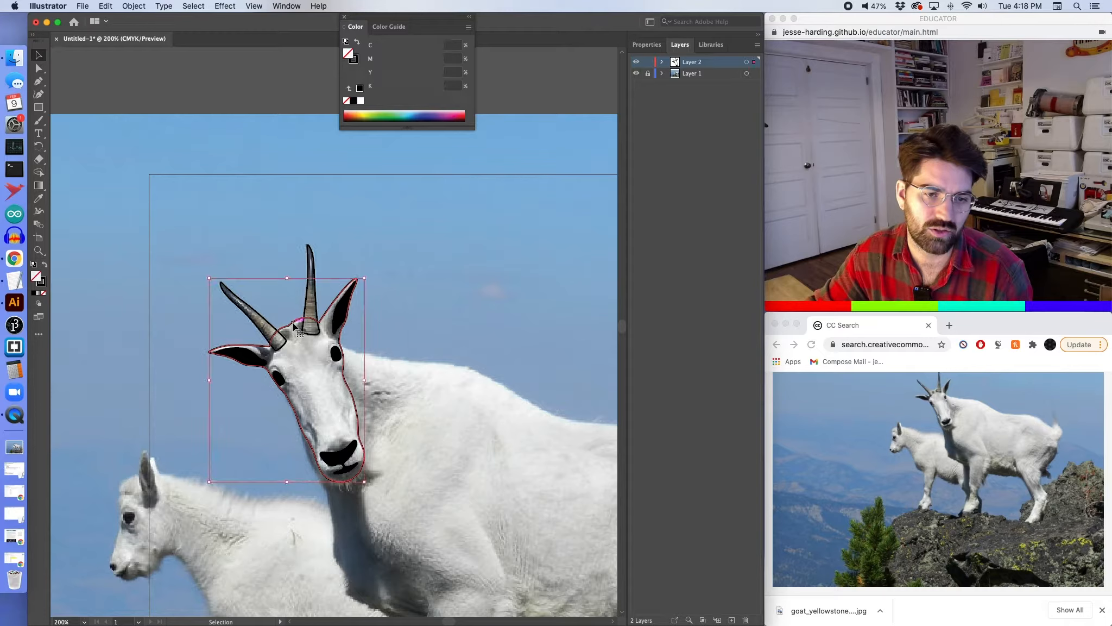
{"action": "double_click", "coordinate": [352, 57]}
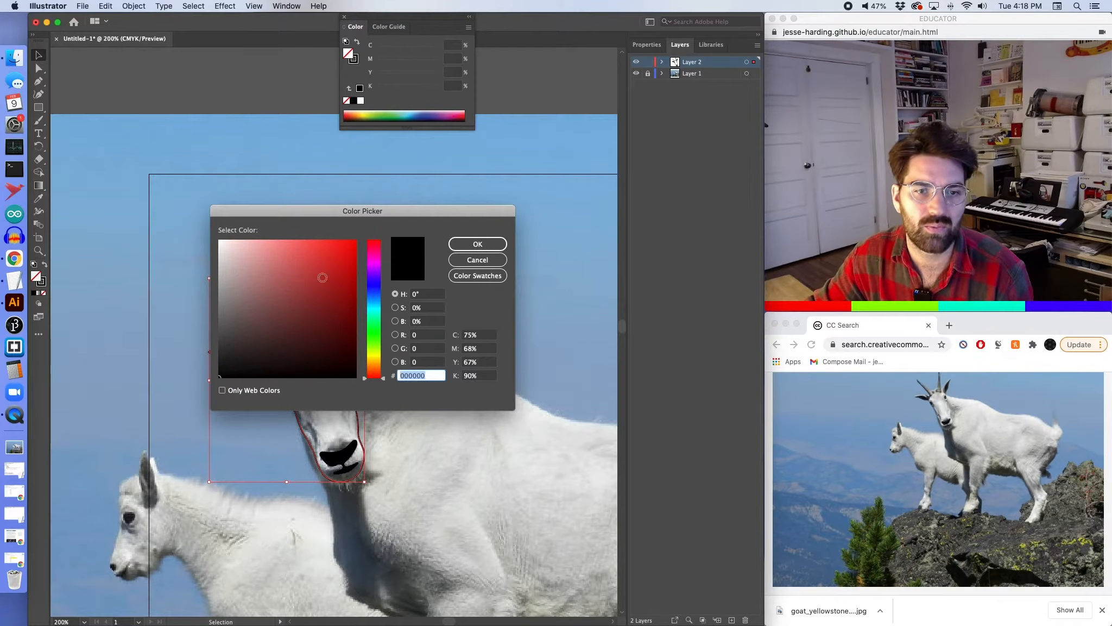
{"action": "left_click_drag", "start_coordinate": [272, 292], "coordinate": [202, 215]}
{"action": "left_click", "coordinate": [467, 242]}
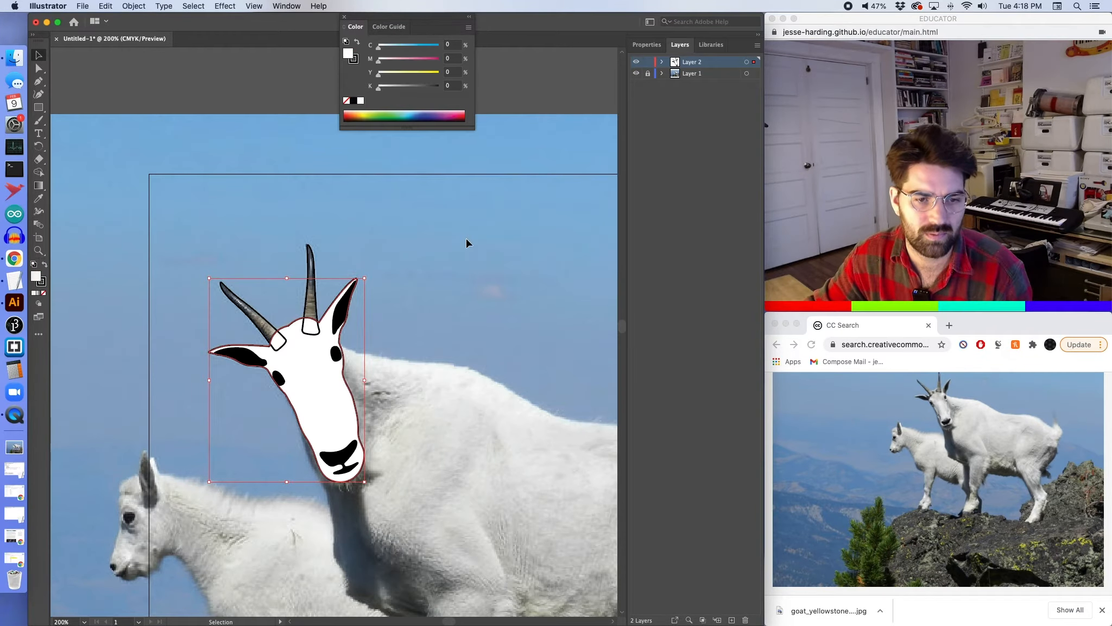
Select the path of the goat's left horn.
{"action": "left_click", "coordinate": [250, 315]}
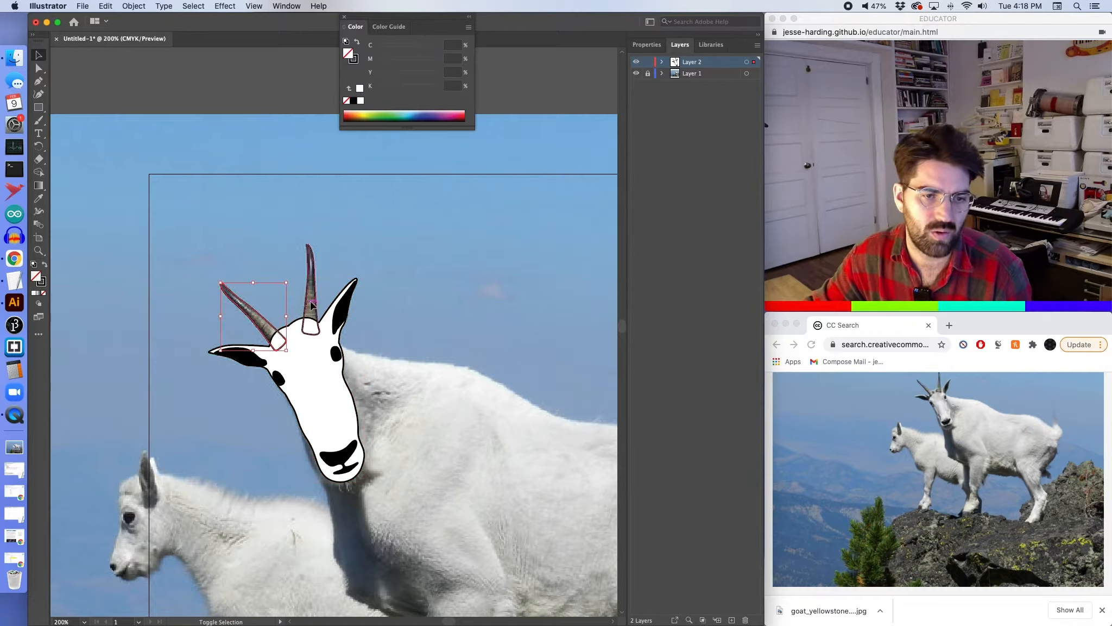
Fill both goat horns with a dark brownish grey, about C 64, M 66, Y 62, K 59.
{"action": "left_click", "coordinate": [308, 300], "text": "shift"}
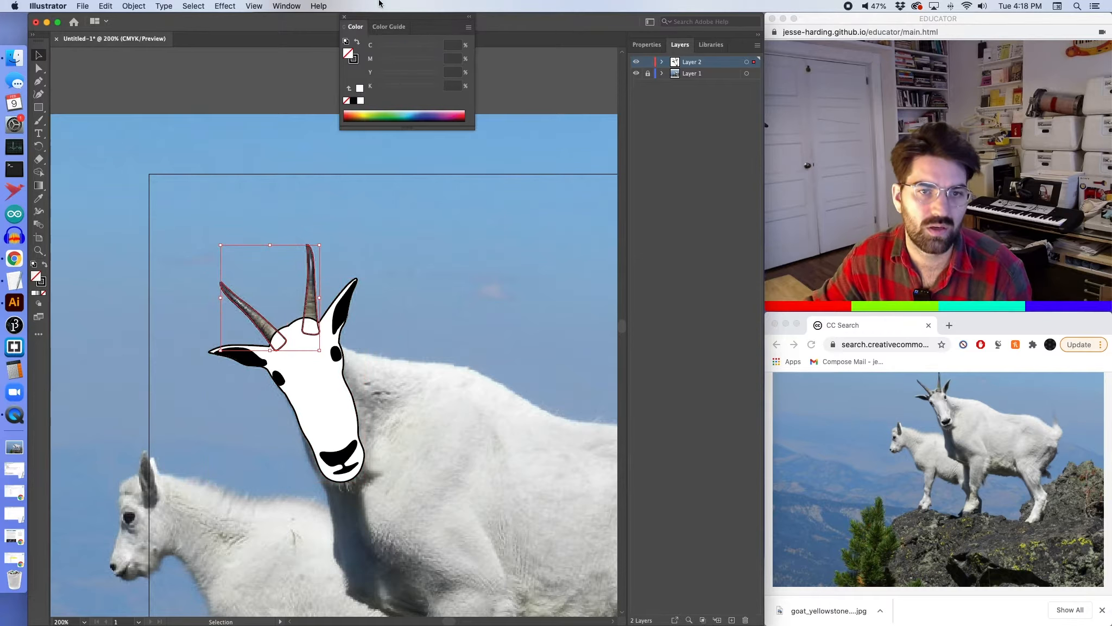
{"action": "double_click", "coordinate": [348, 55]}
{"action": "left_click_drag", "start_coordinate": [250, 360], "coordinate": [218, 352]}
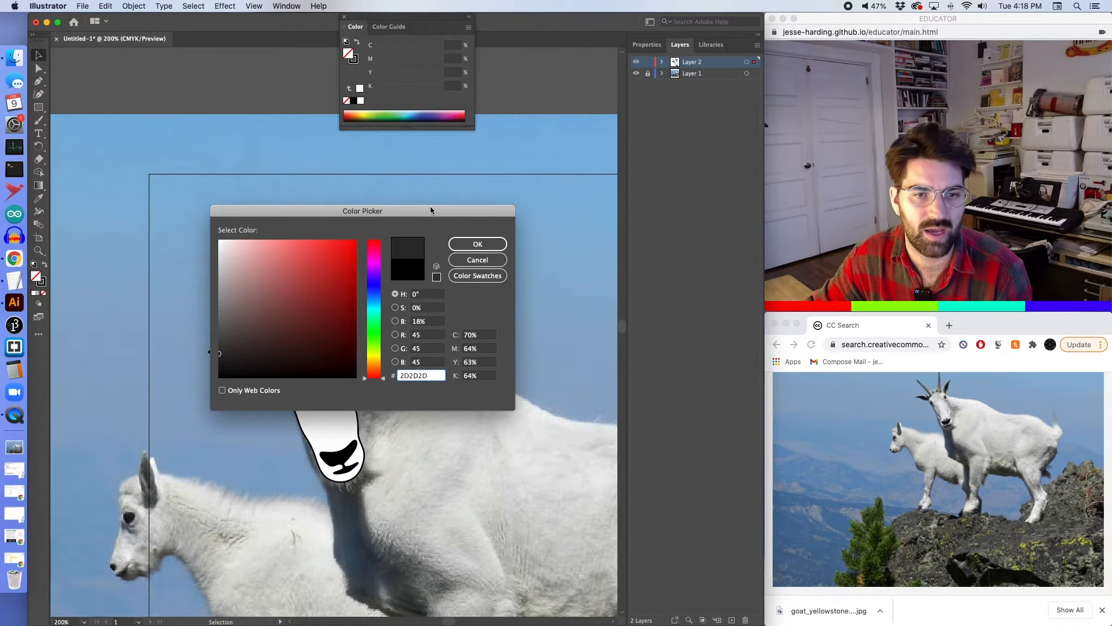
{"action": "left_click_drag", "start_coordinate": [431, 210], "coordinate": [656, 140]}
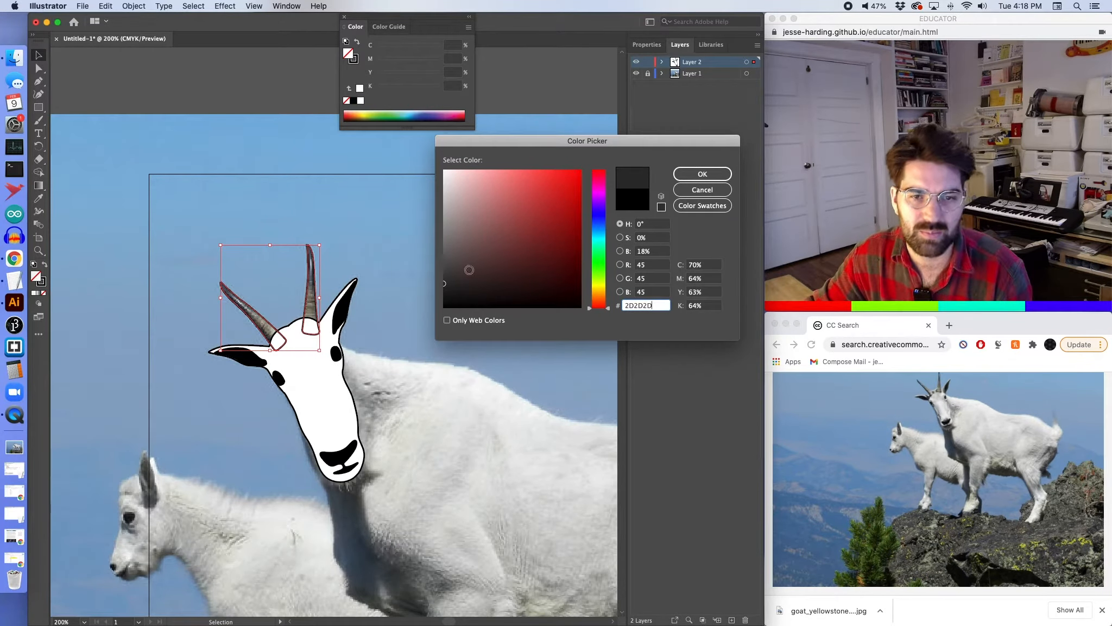
{"action": "left_click_drag", "start_coordinate": [446, 283], "coordinate": [466, 273]}
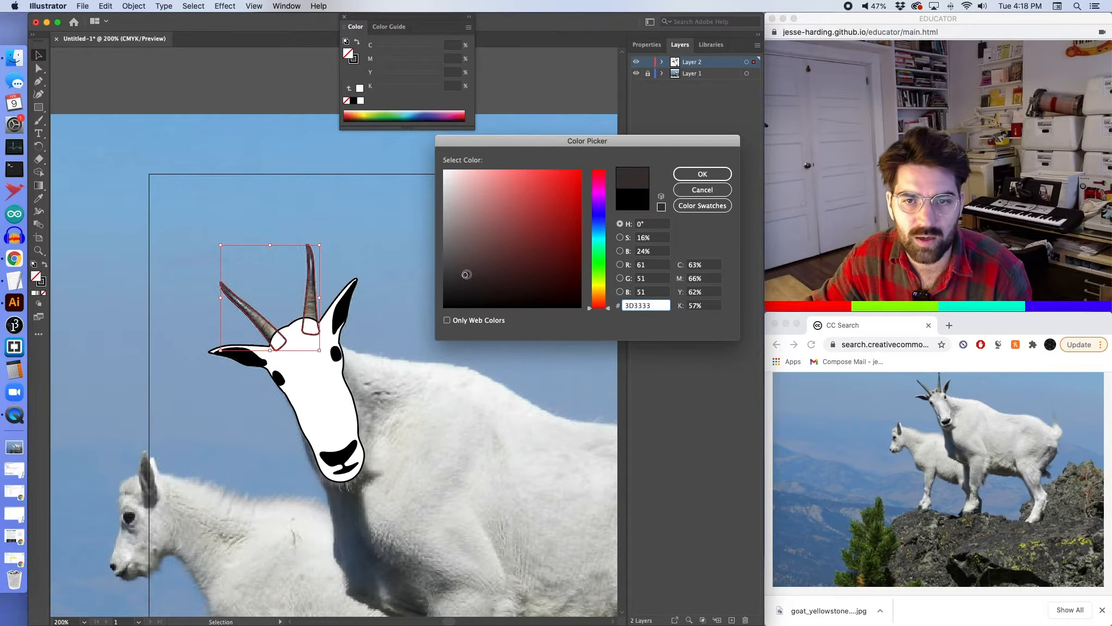
{"action": "left_click", "coordinate": [696, 174]}
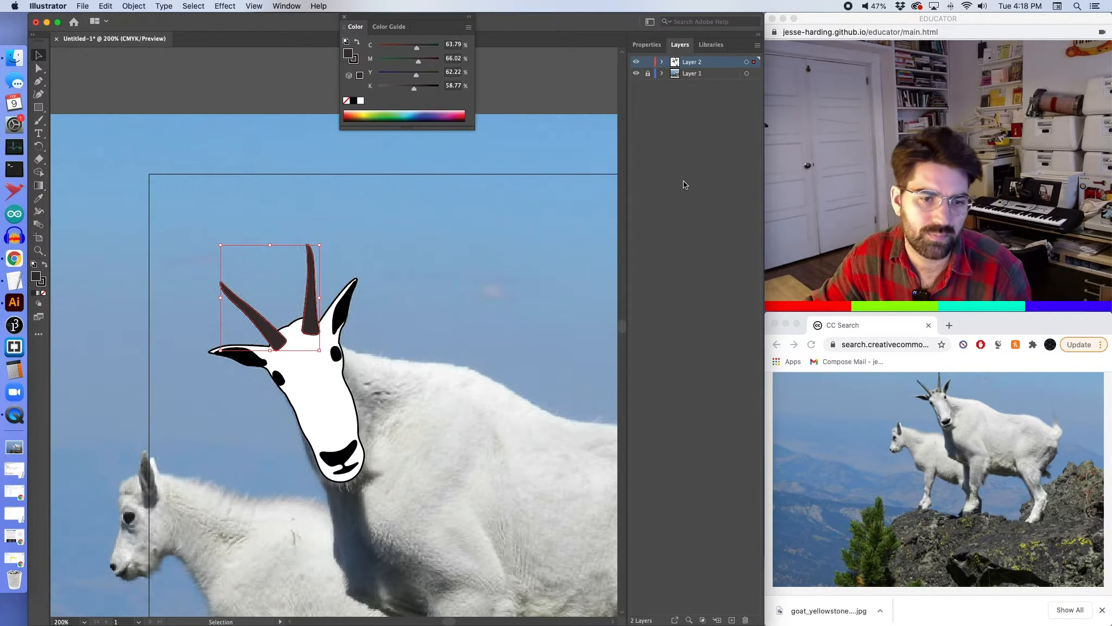
{"action": "left_click", "coordinate": [394, 255]}
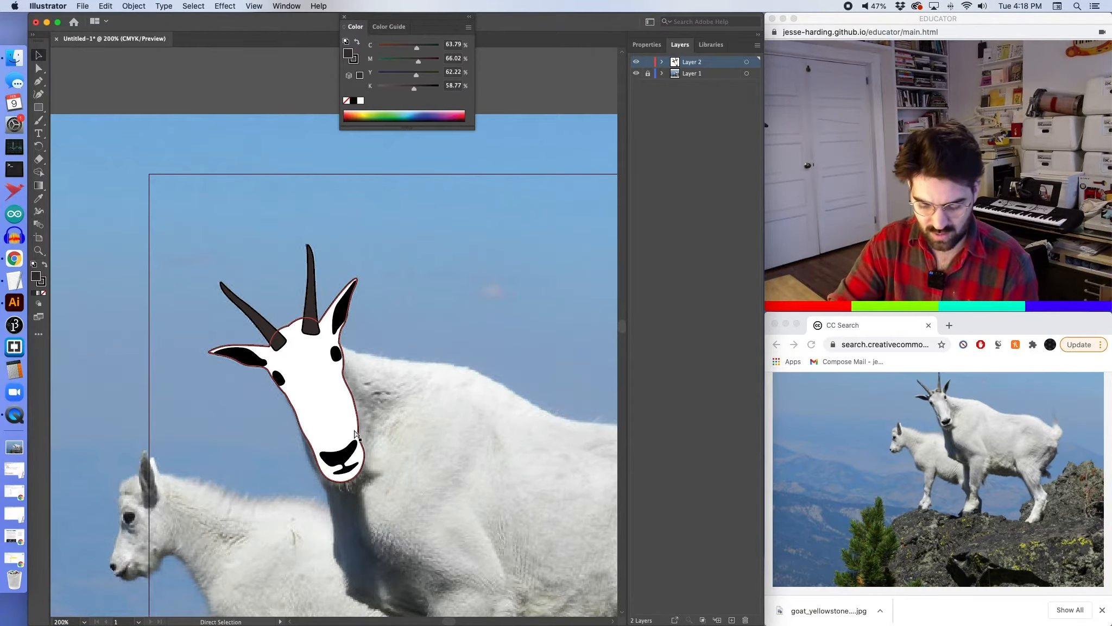
Examine the drawn goat head at several zoom levels and look over the goat's body in the photo.
{"action": "key", "text": "super+equal"}
{"action": "key", "text": "super+equal"}
{"action": "key", "text": "super+equal"}
{"action": "key", "text": "super+minus"}
{"action": "key", "text": "super+minus"}
{"action": "key", "text": "v"}
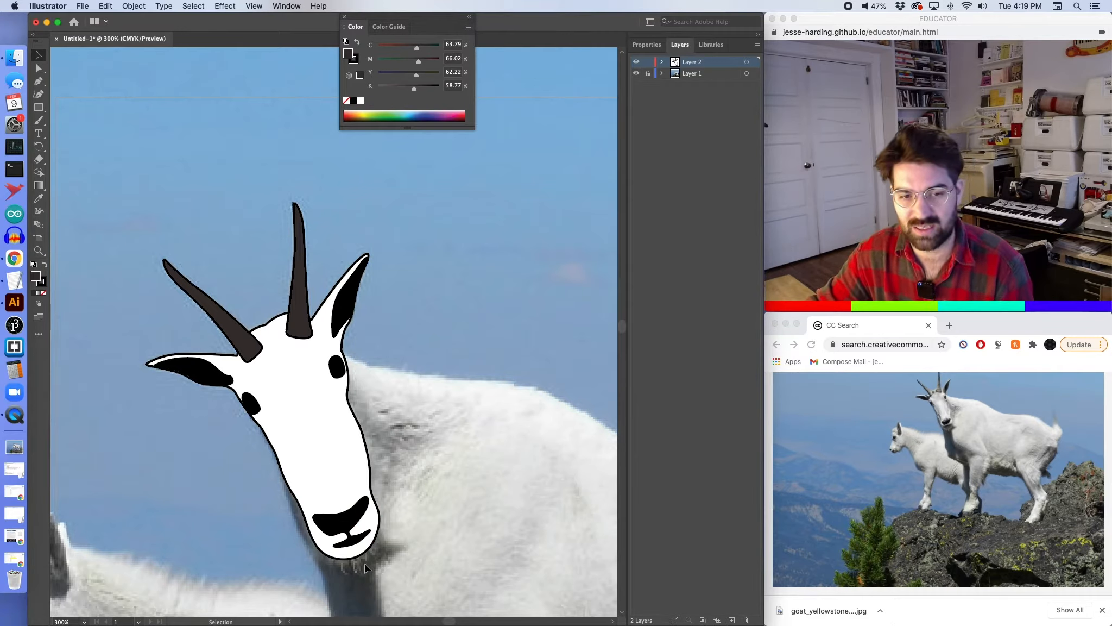
{"action": "key", "text": "super+minus"}
{"action": "key", "text": "super+minus"}
{"action": "key", "text": "super+minus"}
{"action": "key", "text": "super+minus"}
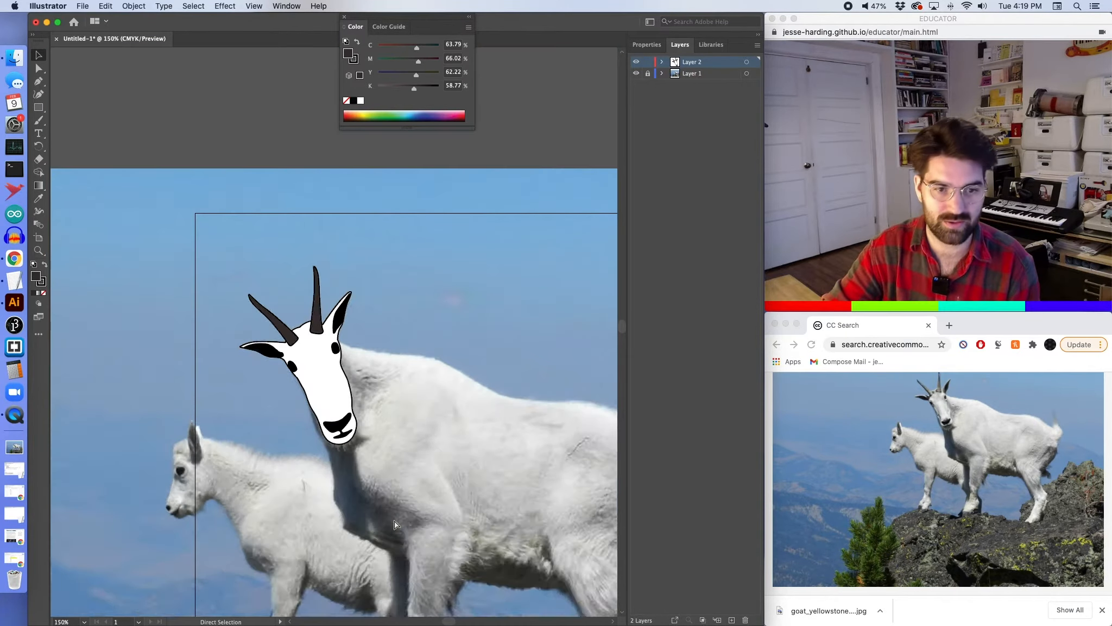
{"action": "key", "text": "super+equal"}
{"action": "key", "text": "super+equal"}
{"action": "key", "text": "super+equal"}
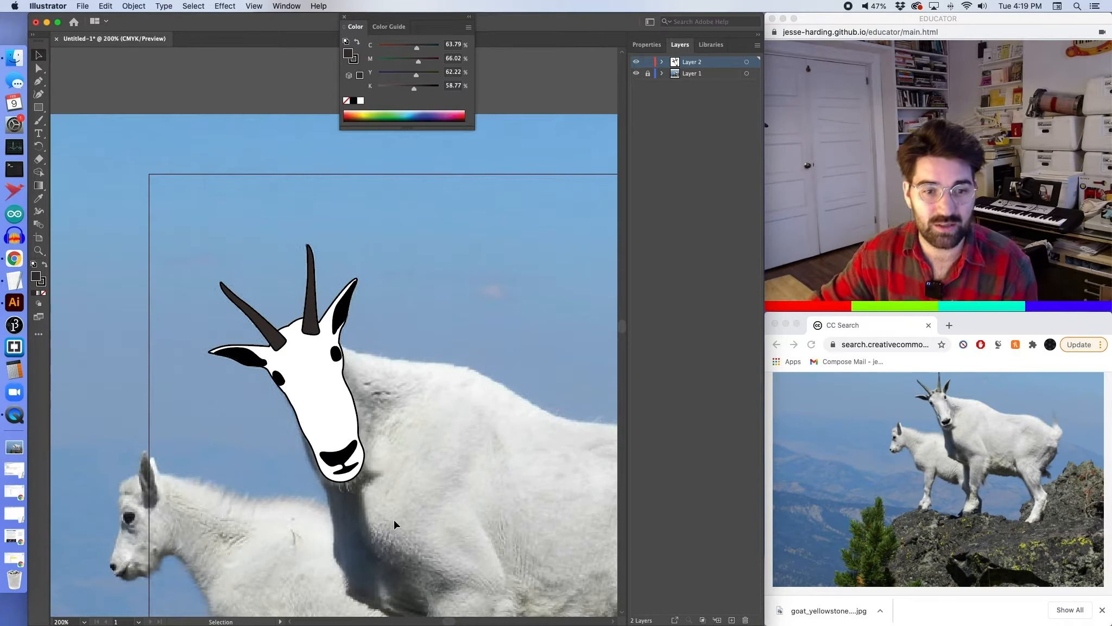
{"action": "scroll", "coordinate": [444, 420], "scroll_direction": "down", "scroll_amount": 5}
{"action": "scroll", "coordinate": [444, 419], "scroll_direction": "right", "scroll_amount": 4}
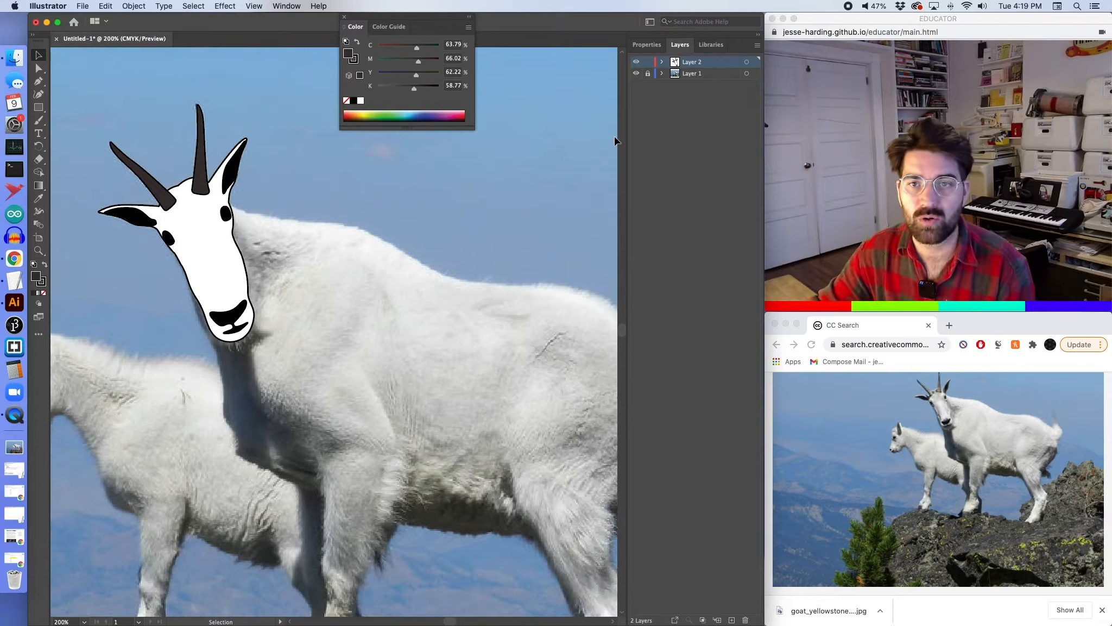
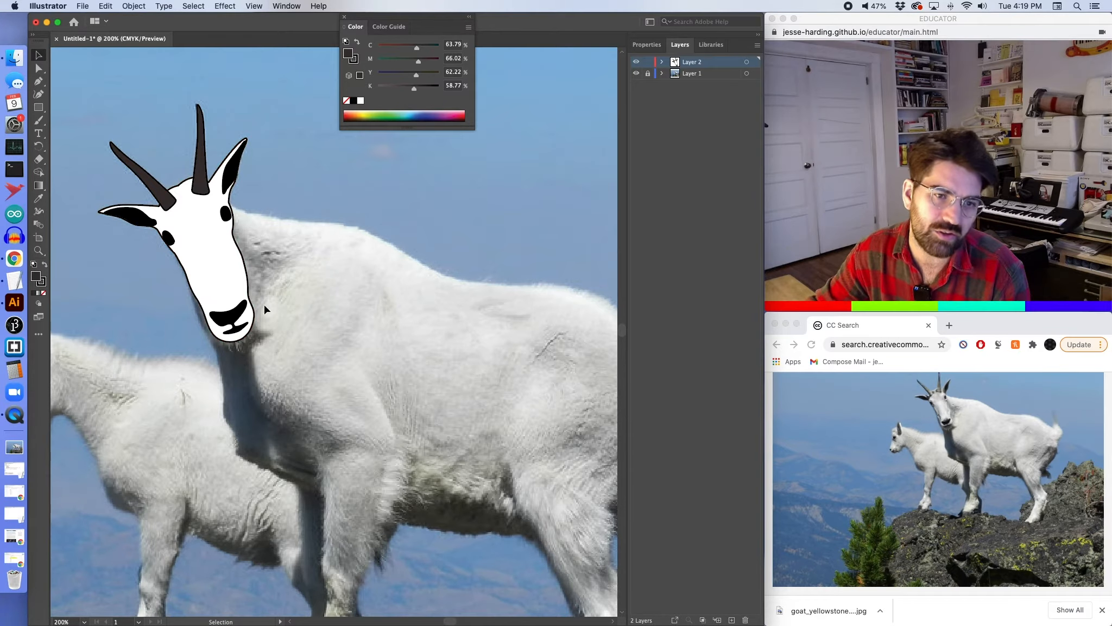
Rename Layer 2, which holds the goat head drawing, as face.
{"action": "double_click", "coordinate": [692, 64]}
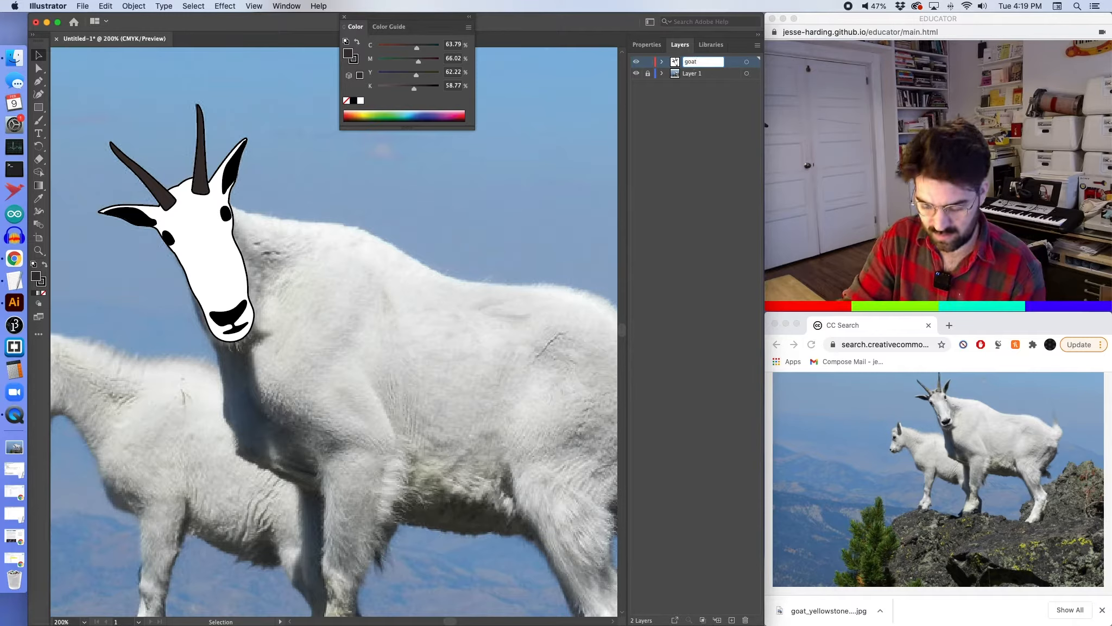
{"action": "type", "text": "face"}
{"action": "key", "text": "Return"}
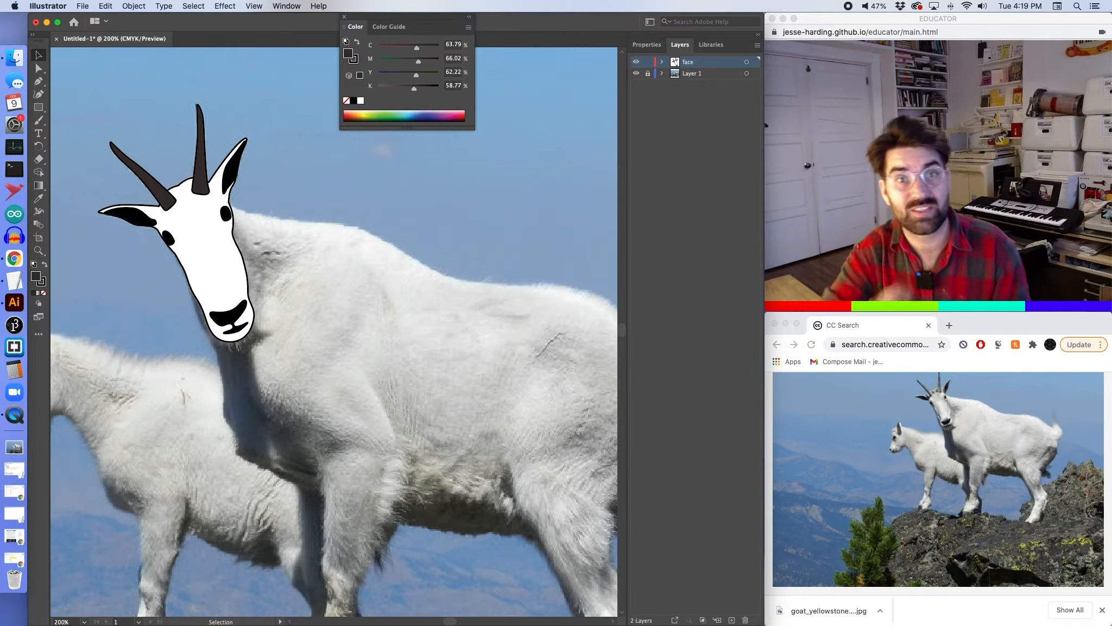
Save the document as goat.ai in Downloads, in Adobe Illustrator format with the Illustrator 2020 version options.
{"action": "left_click", "coordinate": [83, 6]}
{"action": "left_click", "coordinate": [83, 5]}
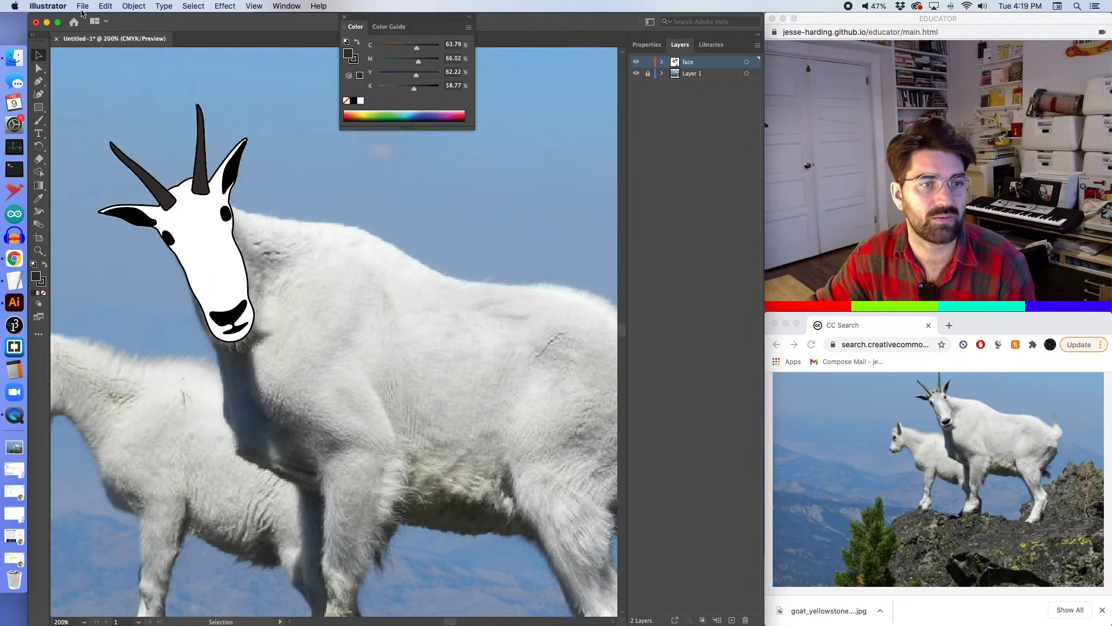
{"action": "left_click", "coordinate": [82, 5]}
{"action": "left_click", "coordinate": [114, 88]}
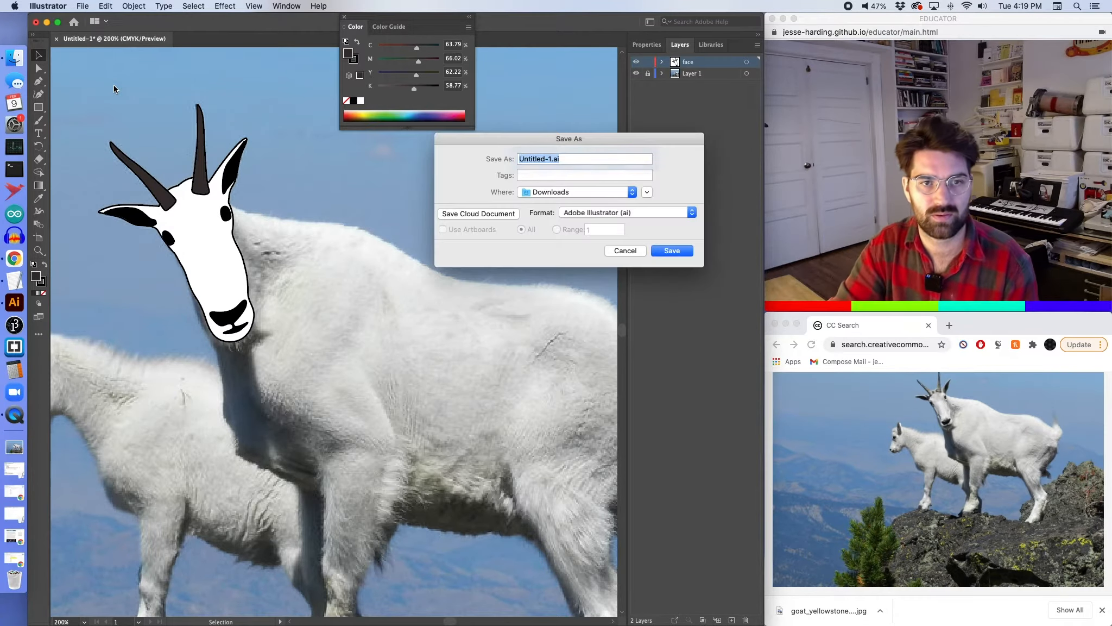
{"action": "type", "text": "goat"}
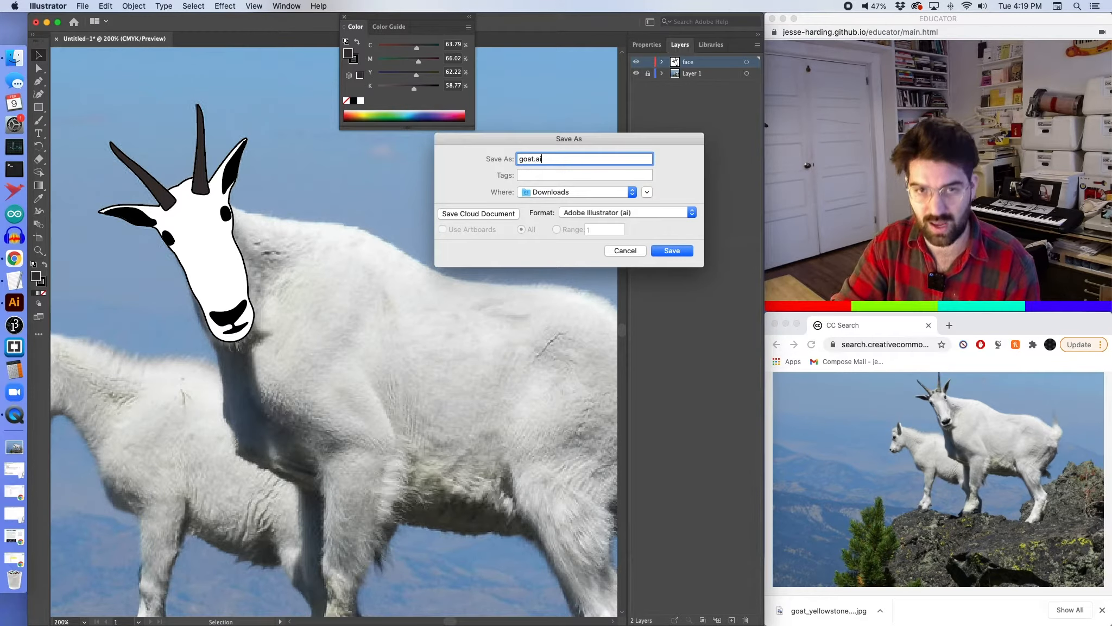
{"action": "key", "text": "Return"}
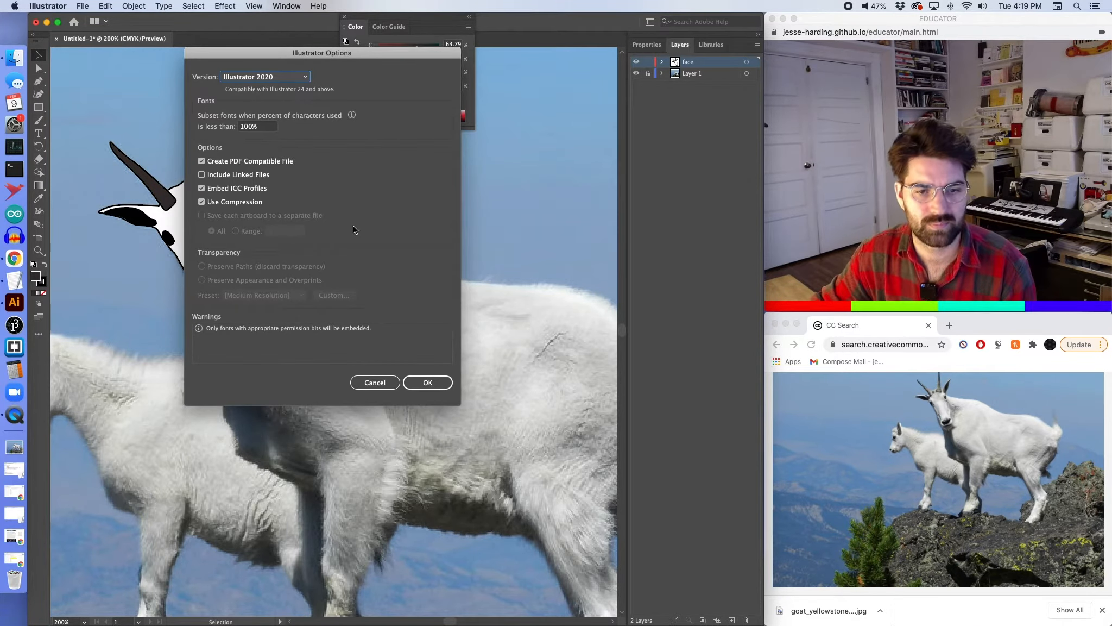
{"action": "left_click", "coordinate": [439, 384]}
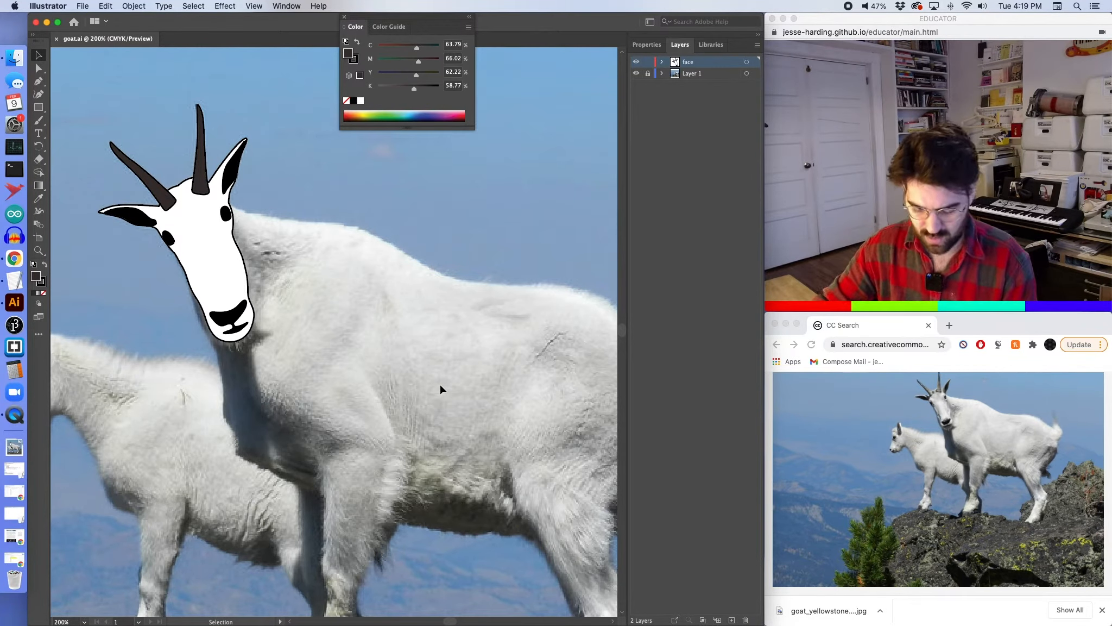
Start the goat's body outline with the Pen tool from the head along the neck, and remove its fill.
{"action": "scroll", "coordinate": [383, 362], "scroll_direction": "down", "scroll_amount": 5}
{"action": "scroll", "coordinate": [384, 362], "scroll_direction": "right", "scroll_amount": 5}
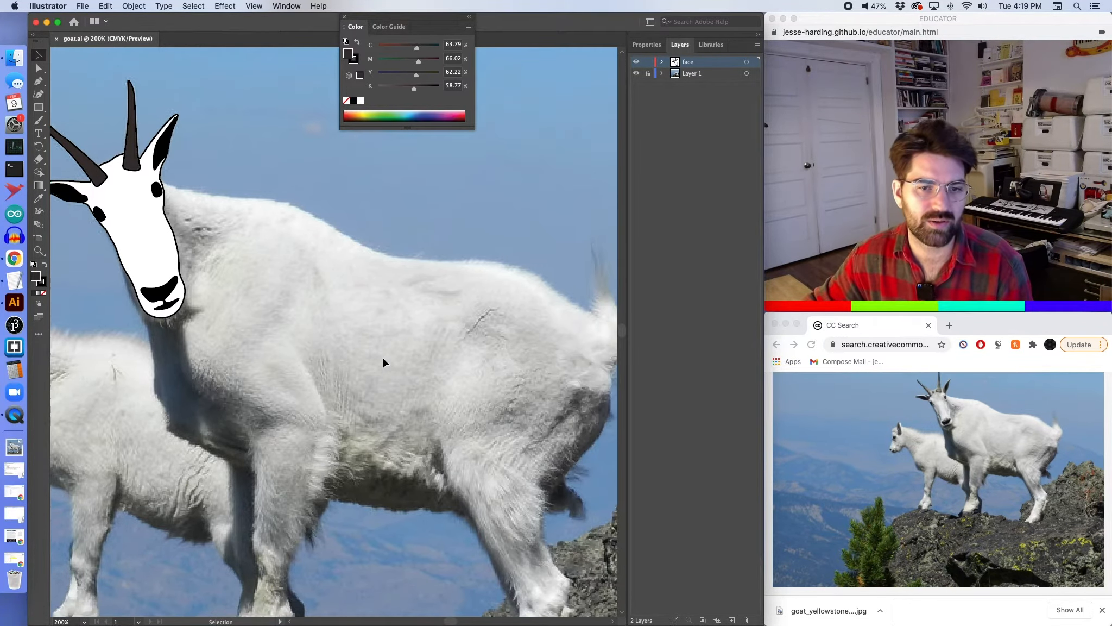
{"action": "scroll", "coordinate": [384, 362], "scroll_direction": "up", "scroll_amount": 2}
{"action": "scroll", "coordinate": [384, 362], "scroll_direction": "left", "scroll_amount": 2}
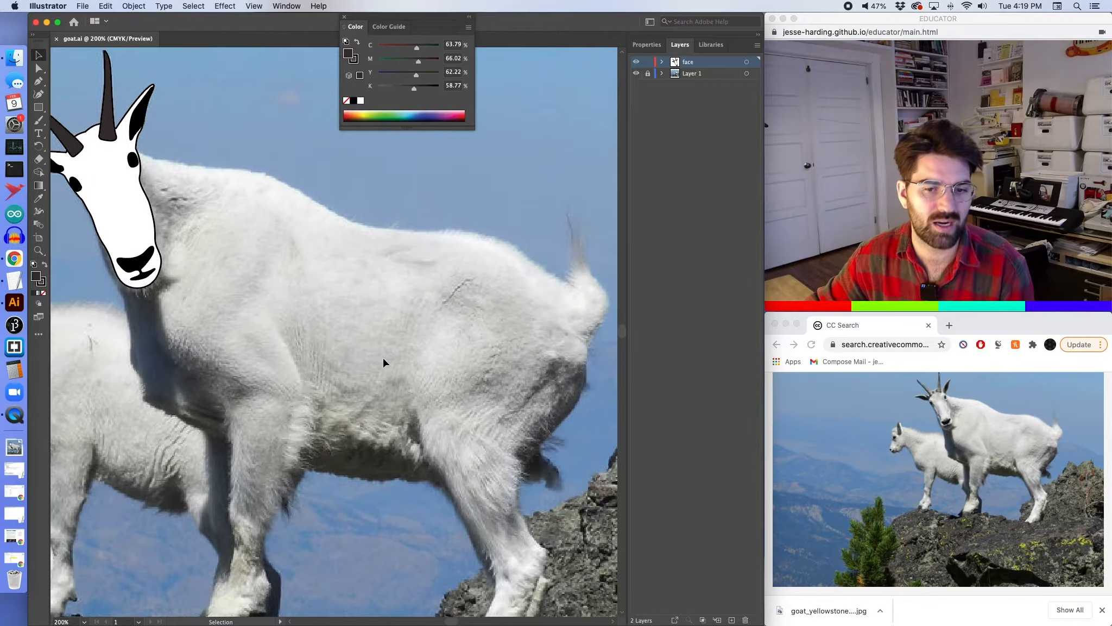
{"action": "scroll", "coordinate": [199, 207], "scroll_direction": "up", "scroll_amount": 2}
{"action": "scroll", "coordinate": [200, 207], "scroll_direction": "left", "scroll_amount": 3}
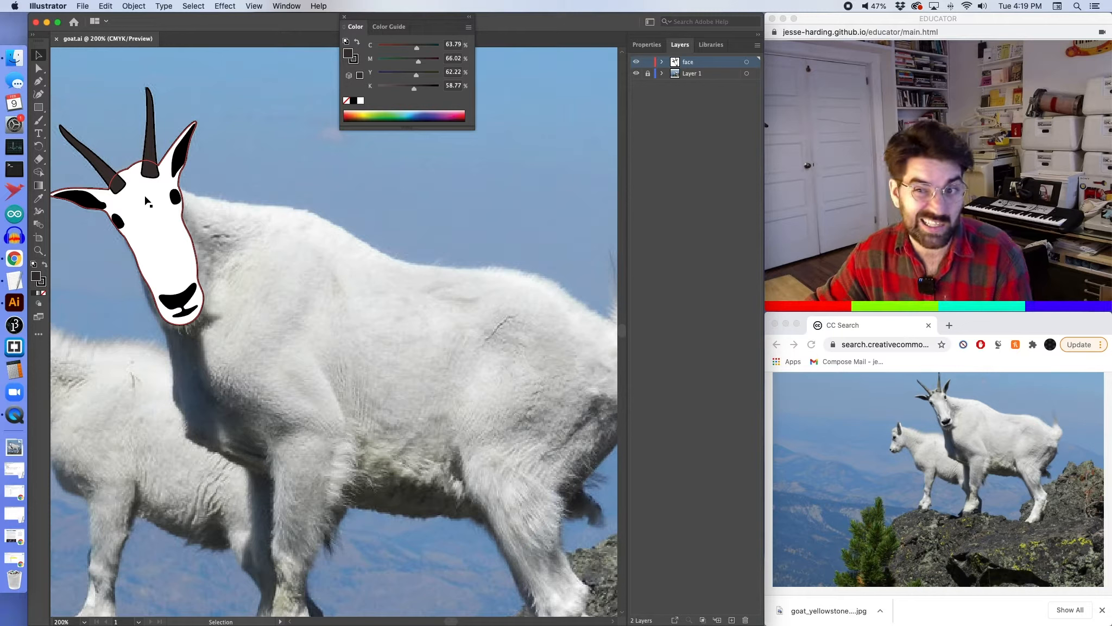
{"action": "key", "text": "p"}
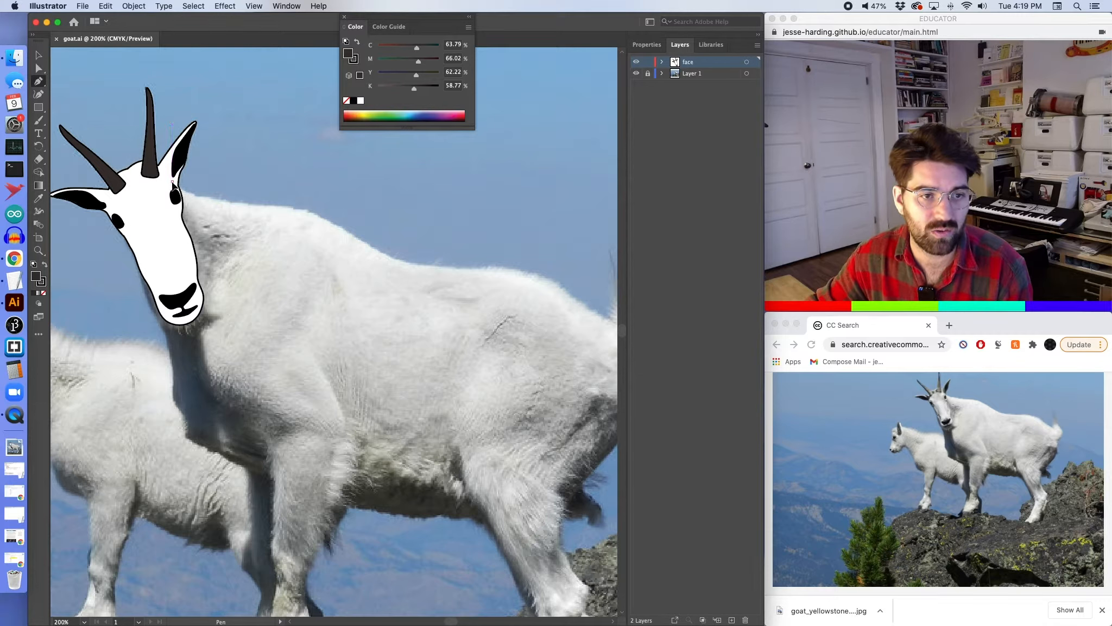
{"action": "left_click", "coordinate": [173, 182]}
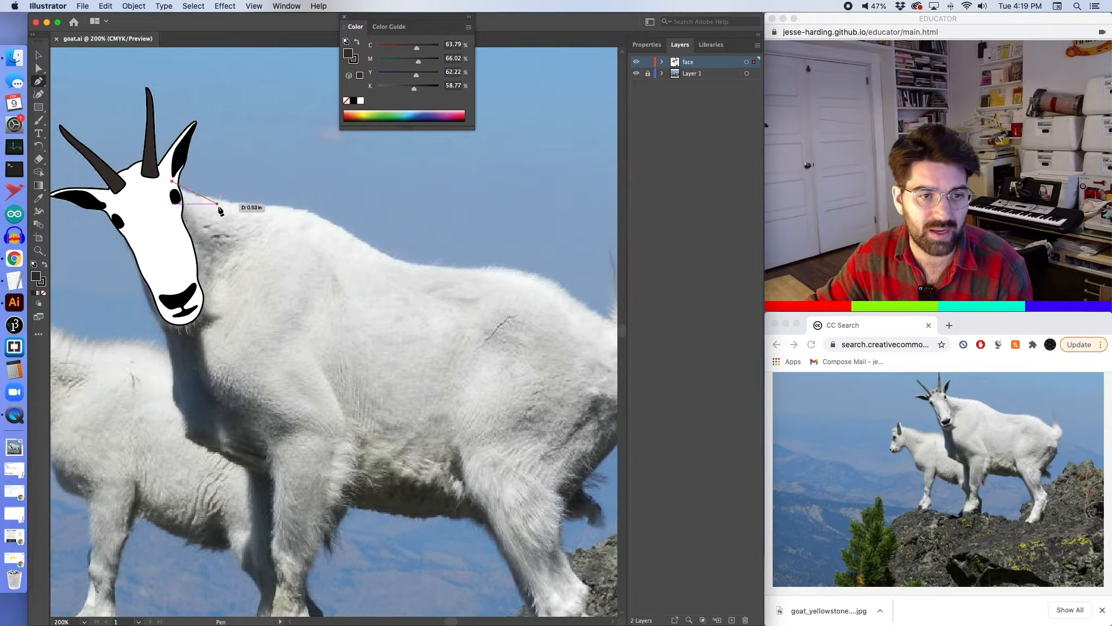
{"action": "left_click", "coordinate": [248, 204]}
{"action": "left_click", "coordinate": [325, 212]}
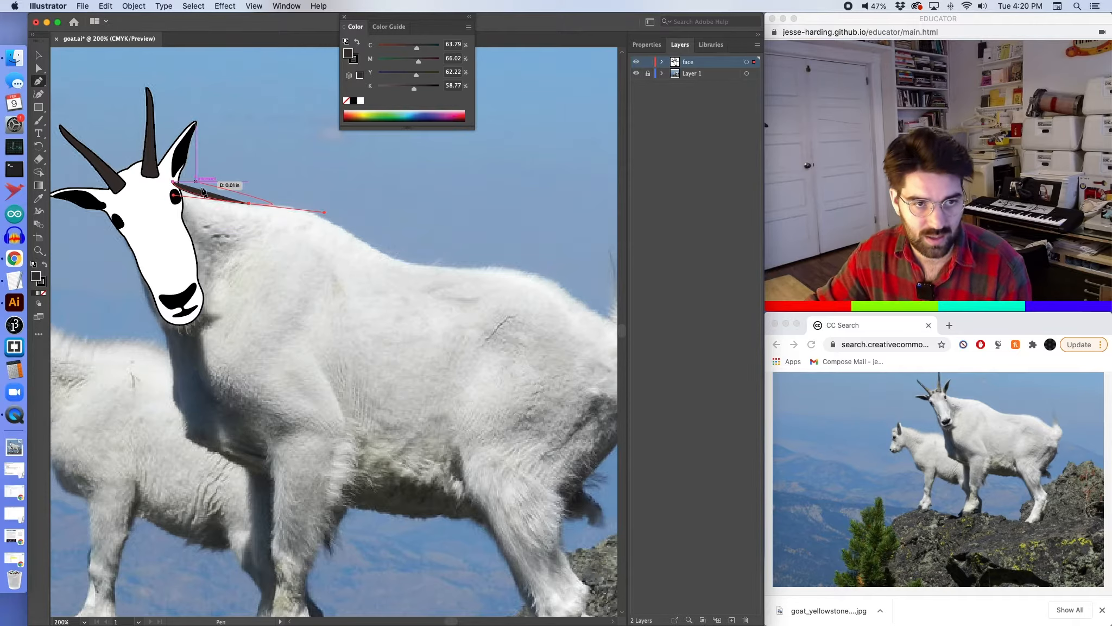
{"action": "left_click", "coordinate": [347, 102]}
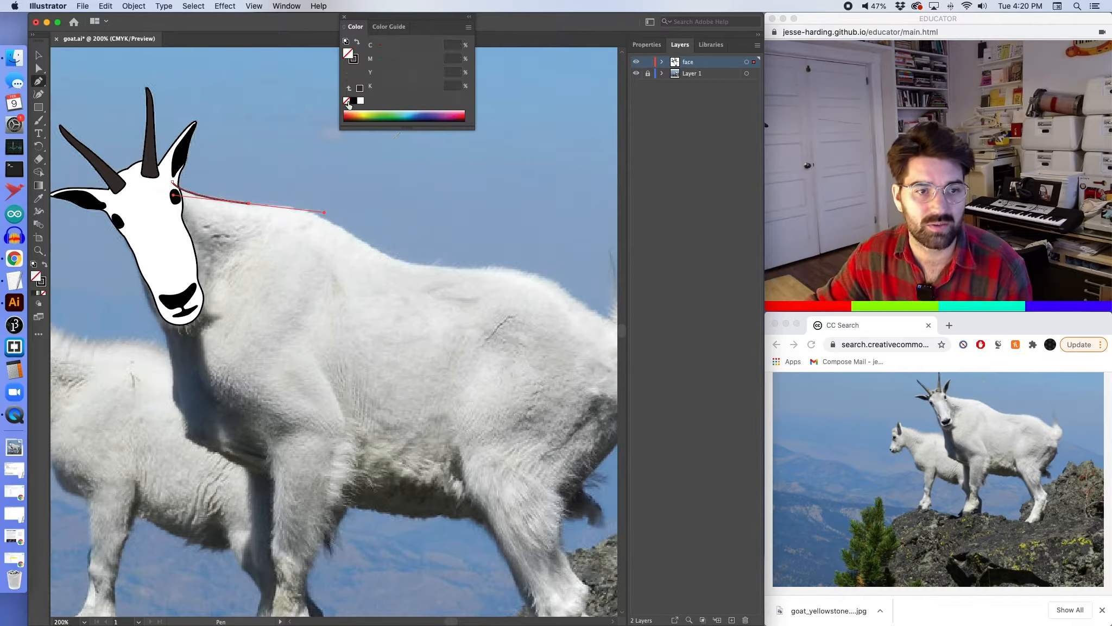
Continue the body outline with curved segments following the goat's back from the shoulder down to the rump.
{"action": "left_click_drag", "start_coordinate": [367, 243], "coordinate": [367, 393]}
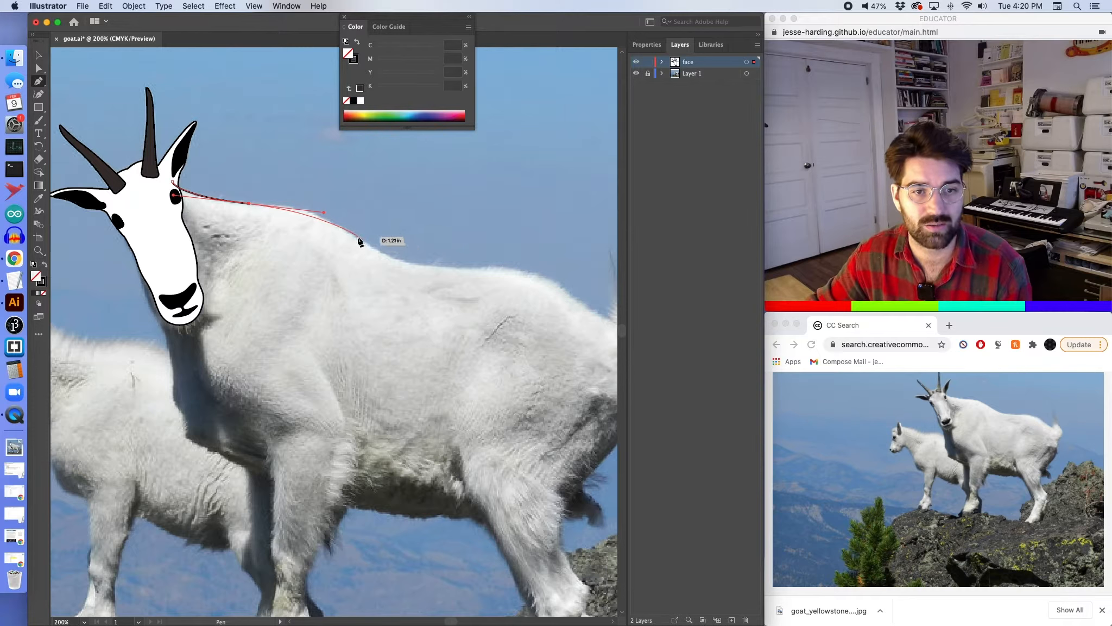
{"action": "left_click_drag", "start_coordinate": [358, 236], "coordinate": [414, 265]}
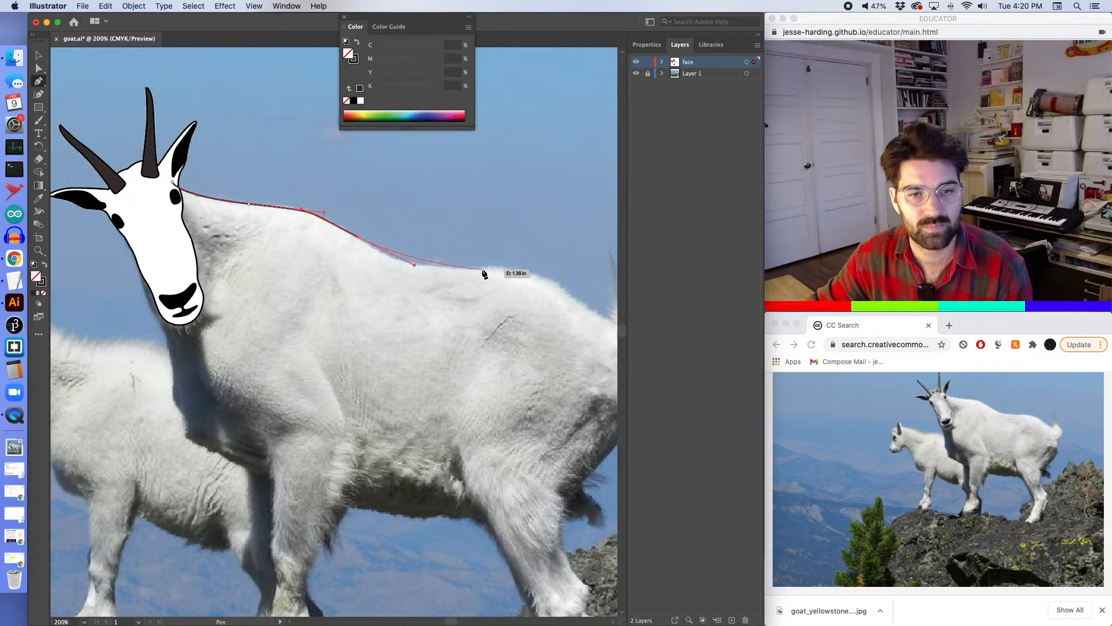
{"action": "left_click_drag", "start_coordinate": [482, 269], "coordinate": [543, 265]}
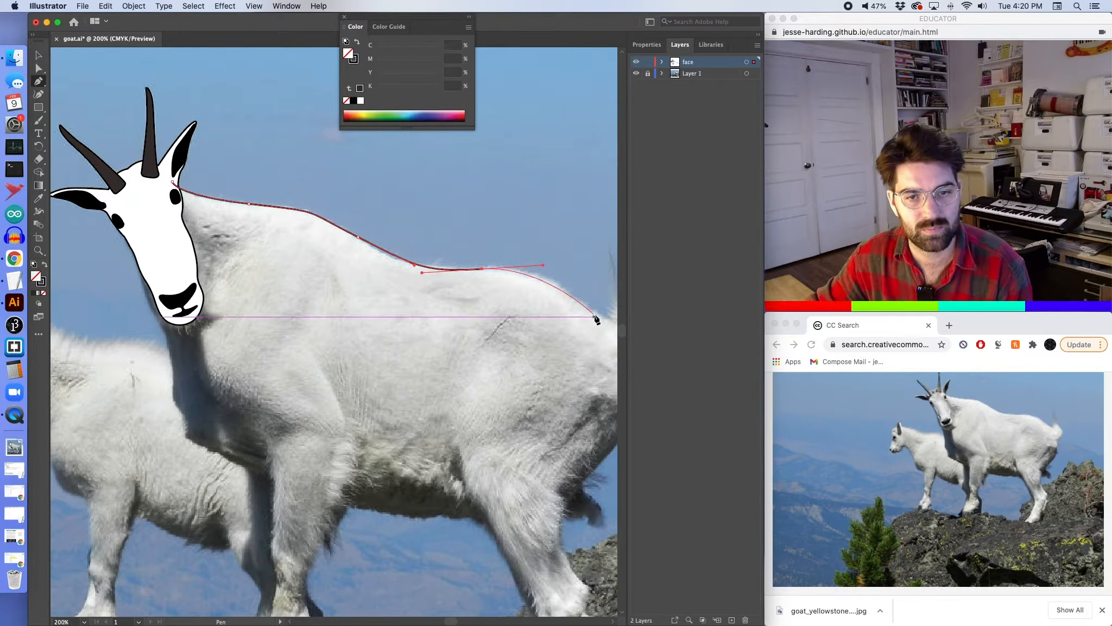
{"action": "left_click_drag", "start_coordinate": [596, 311], "coordinate": [547, 329]}
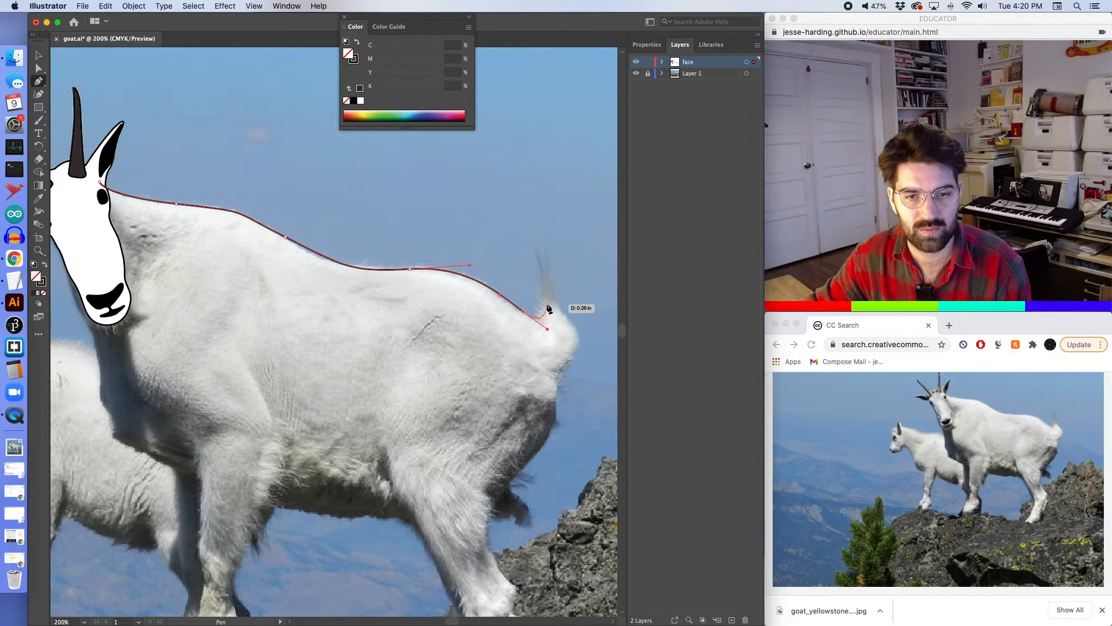
Outline the goat's pointed tail, going up from the rump to the tip and curving back down its rear side.
{"action": "left_click", "coordinate": [542, 314], "text": "super"}
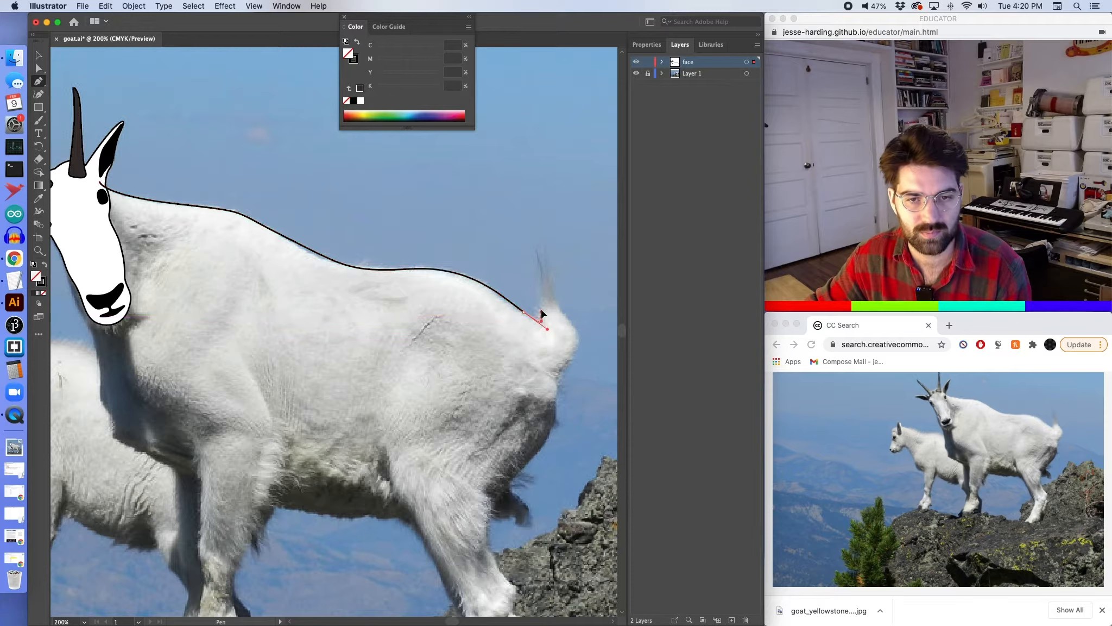
{"action": "left_click", "coordinate": [542, 315]}
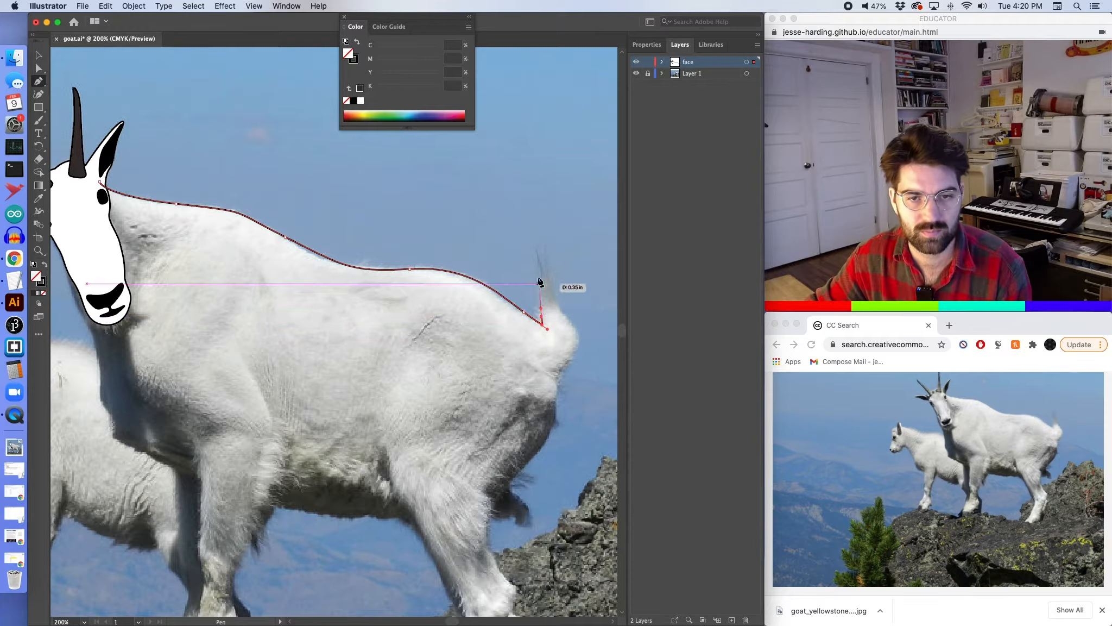
{"action": "left_click", "coordinate": [542, 262], "text": "super"}
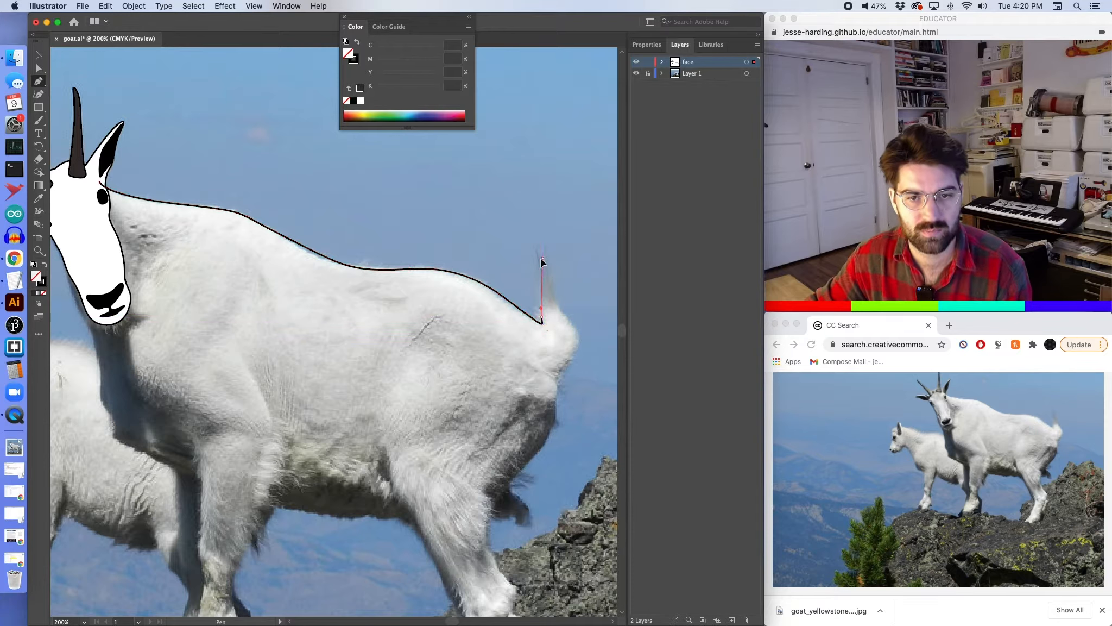
{"action": "left_click", "coordinate": [543, 259]}
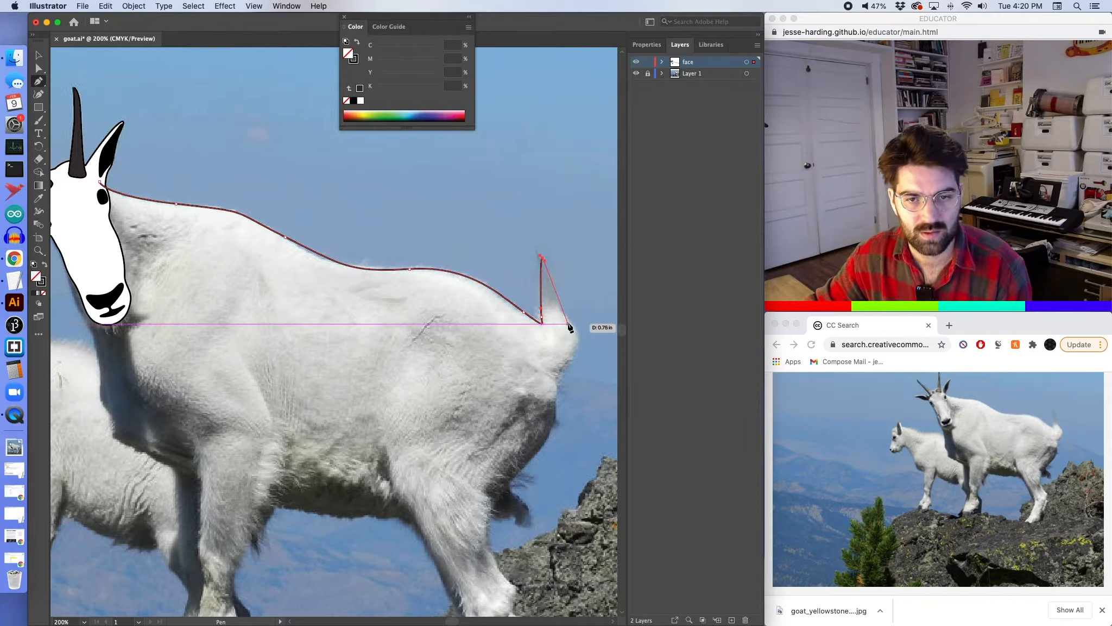
{"action": "left_click_drag", "start_coordinate": [569, 322], "coordinate": [587, 347]}
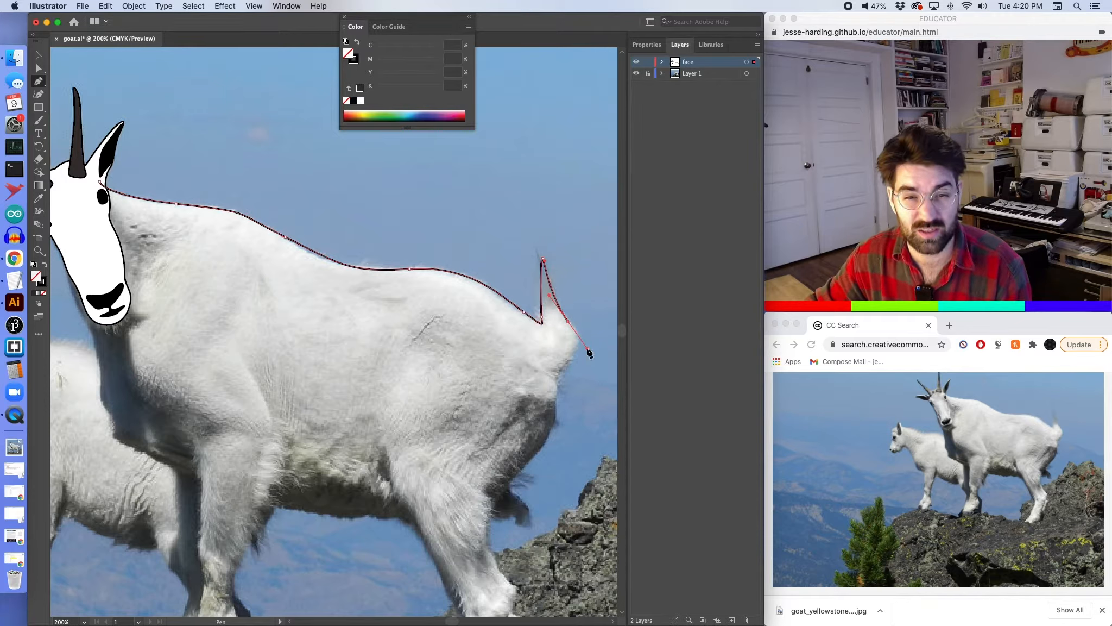
Continue the body outline with curved segments around the buttock and down the back of the thigh.
{"action": "left_click", "coordinate": [561, 377], "text": "super"}
{"action": "left_click", "coordinate": [549, 396]}
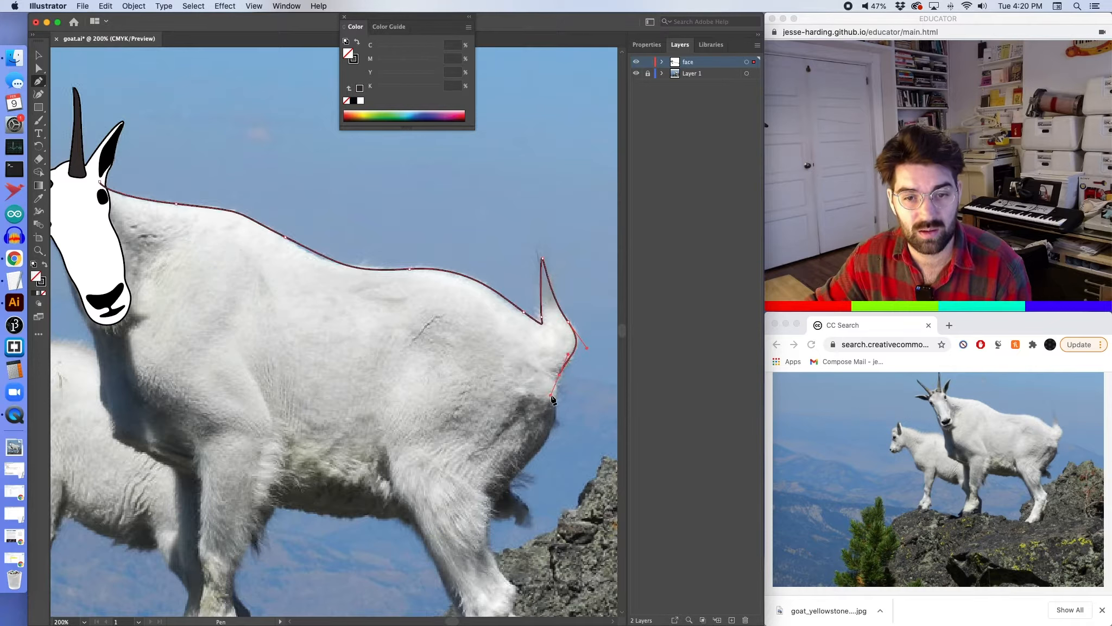
{"action": "left_click_drag", "start_coordinate": [538, 453], "coordinate": [514, 476]}
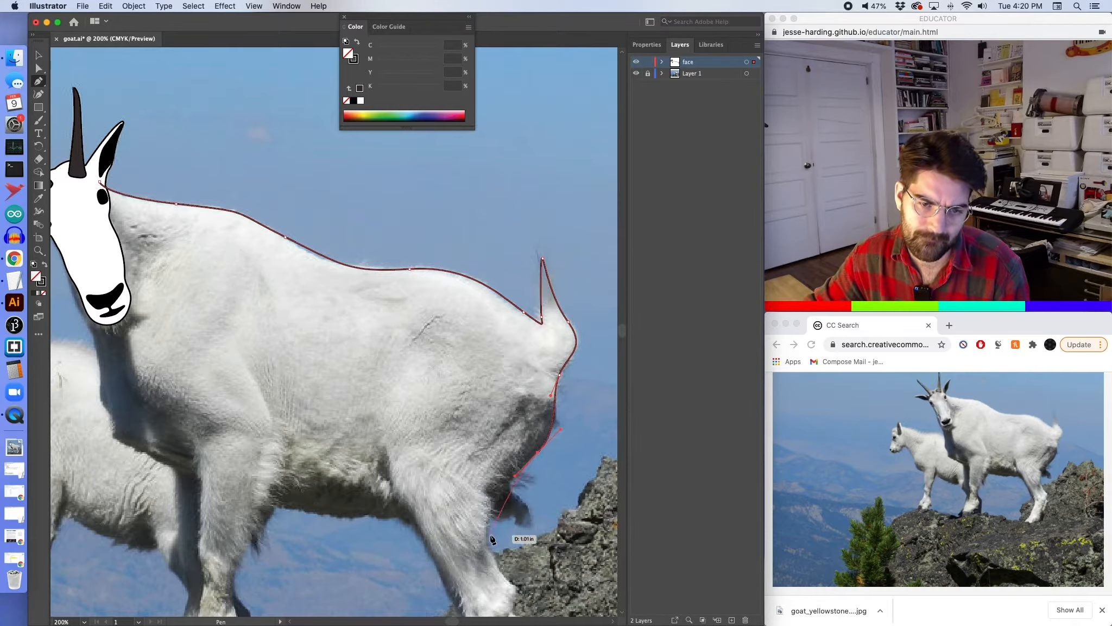
Continue the outline down the rear edge of the hind leg, past the hock to the heel of the hoof.
{"action": "scroll", "coordinate": [522, 506], "scroll_direction": "down", "scroll_amount": 3}
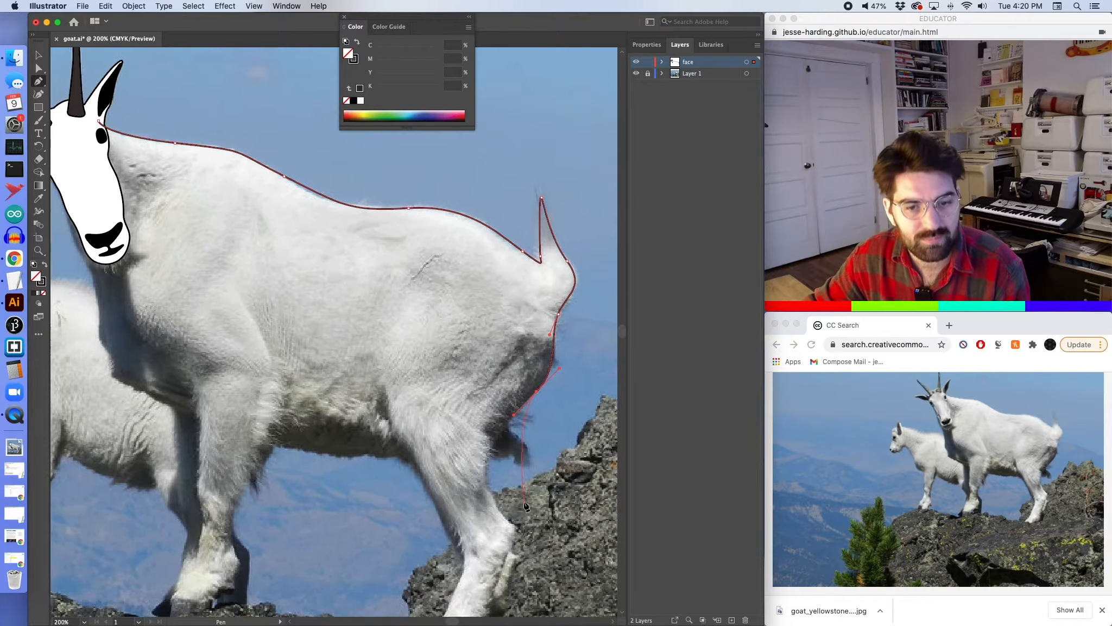
{"action": "scroll", "coordinate": [529, 434], "scroll_direction": "down", "scroll_amount": 3}
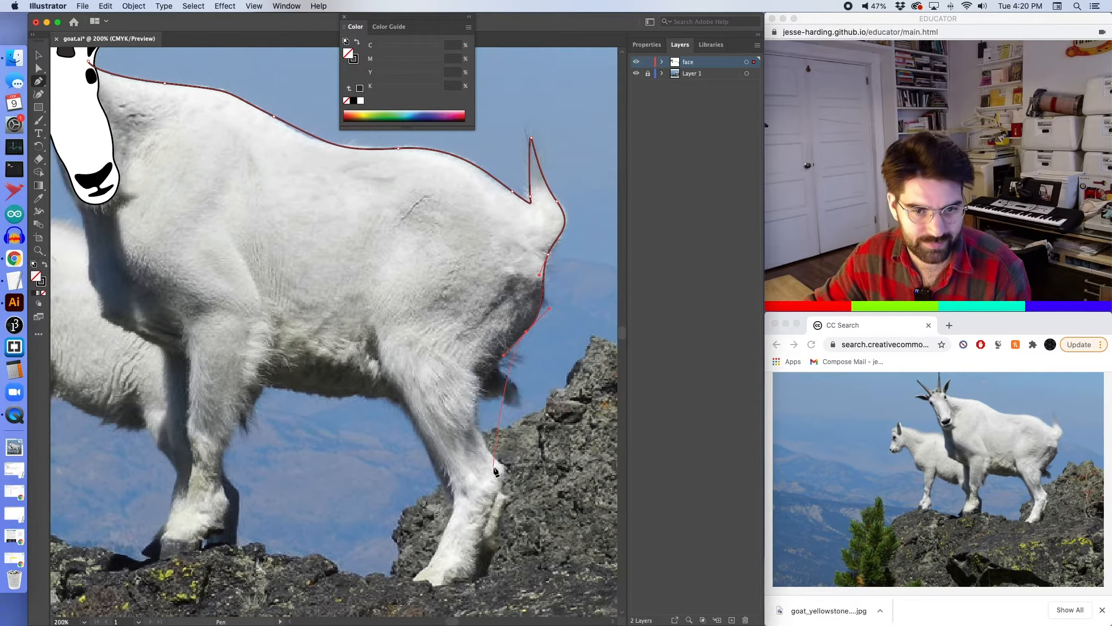
{"action": "left_click", "coordinate": [470, 392]}
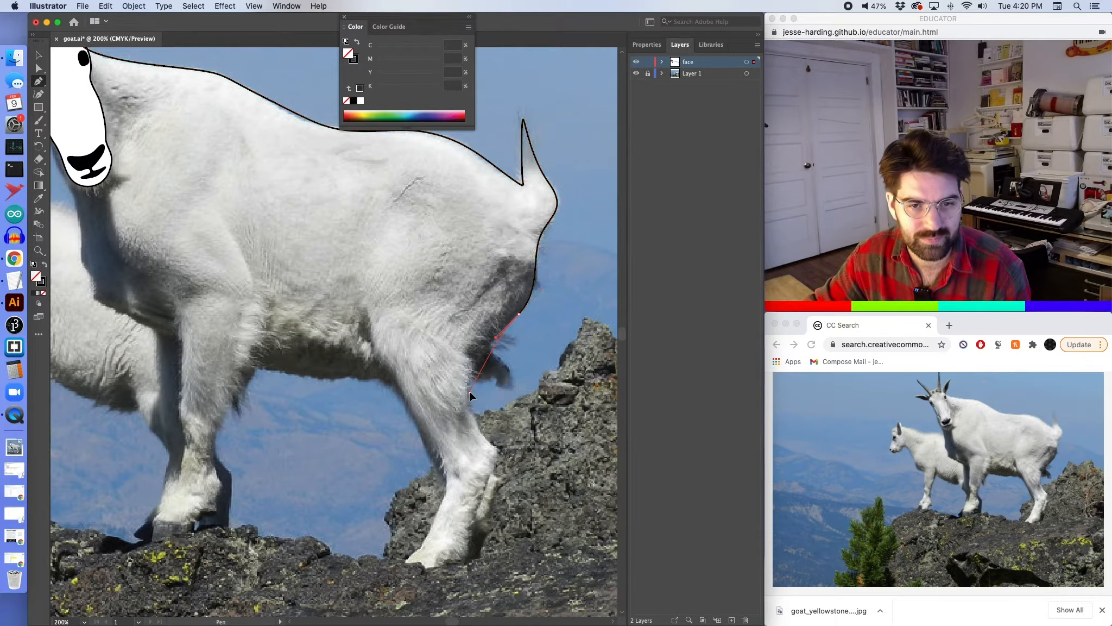
{"action": "left_click", "coordinate": [469, 426]}
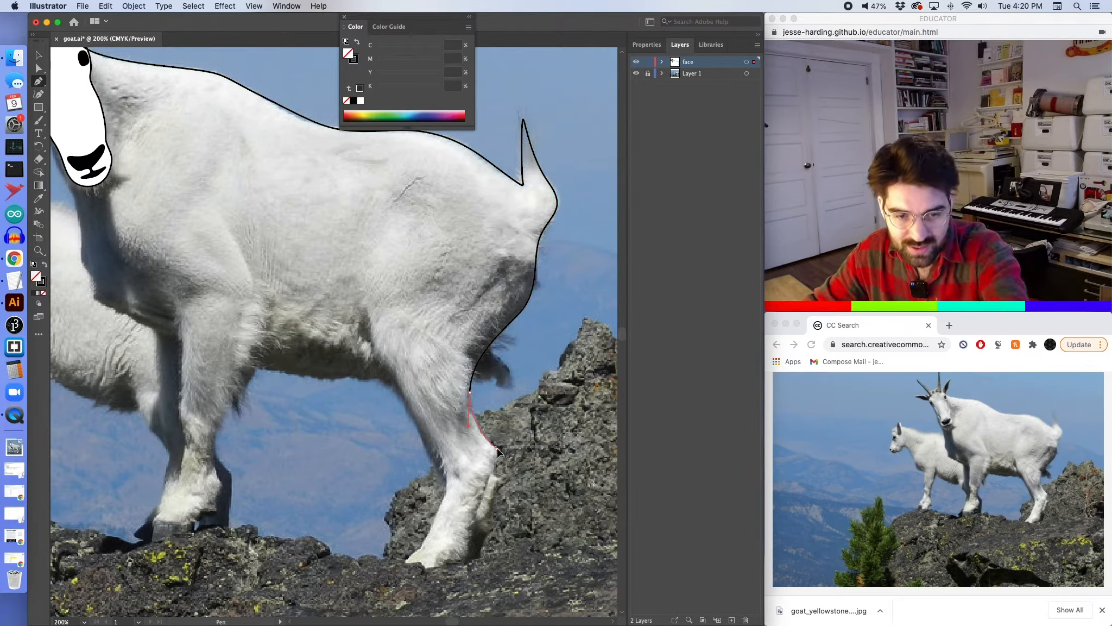
{"action": "left_click", "coordinate": [497, 448]}
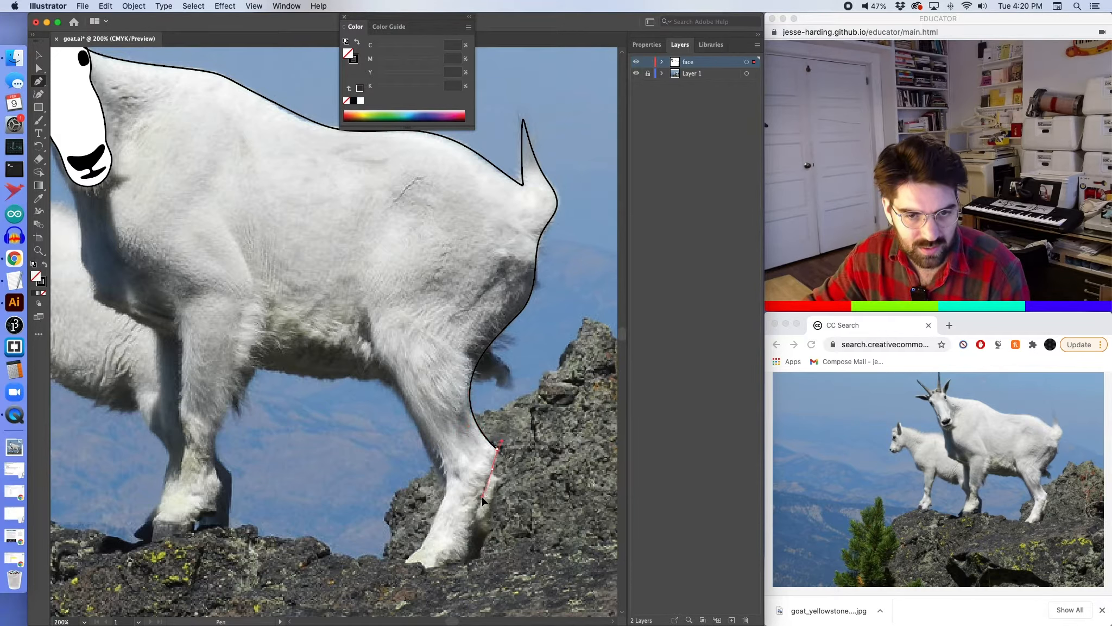
{"action": "left_click", "coordinate": [470, 555]}
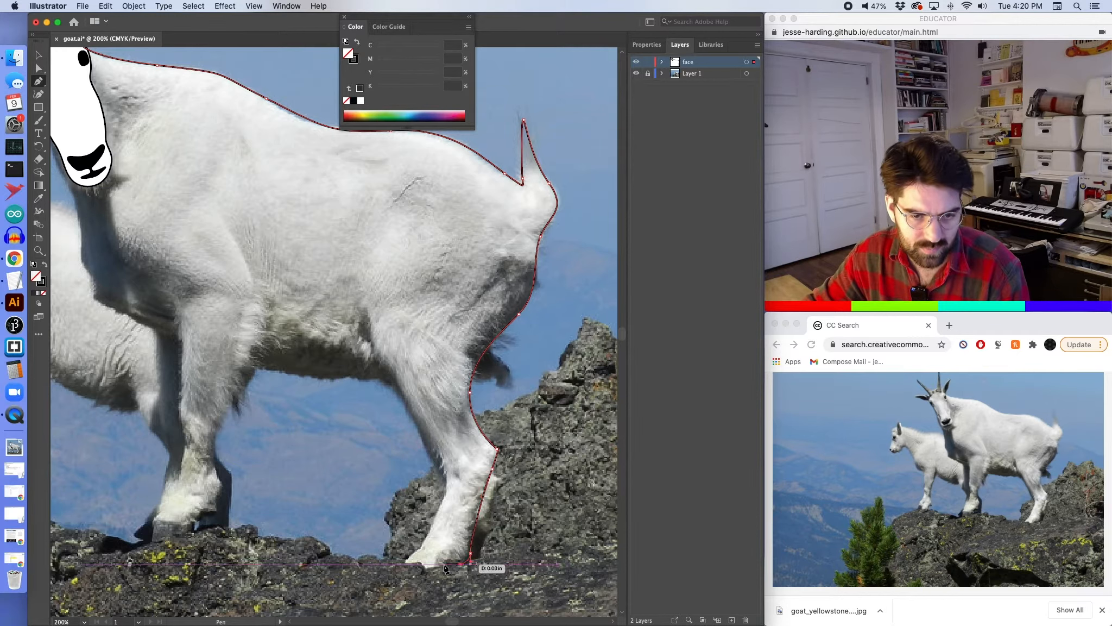
Outline the underside and toe of the hind hoof, and continue up the front edge of the hind leg towards the belly.
{"action": "left_click_drag", "start_coordinate": [444, 568], "coordinate": [428, 573]}
{"action": "left_click", "coordinate": [427, 569]}
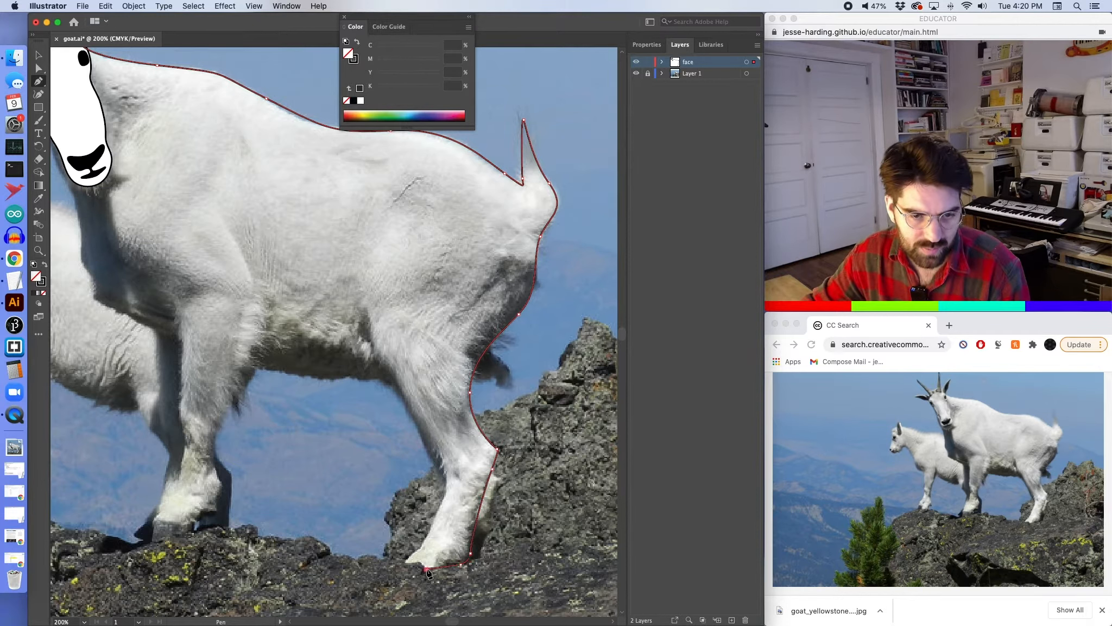
{"action": "left_click", "coordinate": [419, 563]}
{"action": "left_click_drag", "start_coordinate": [413, 564], "coordinate": [425, 548]}
{"action": "left_click", "coordinate": [405, 562]}
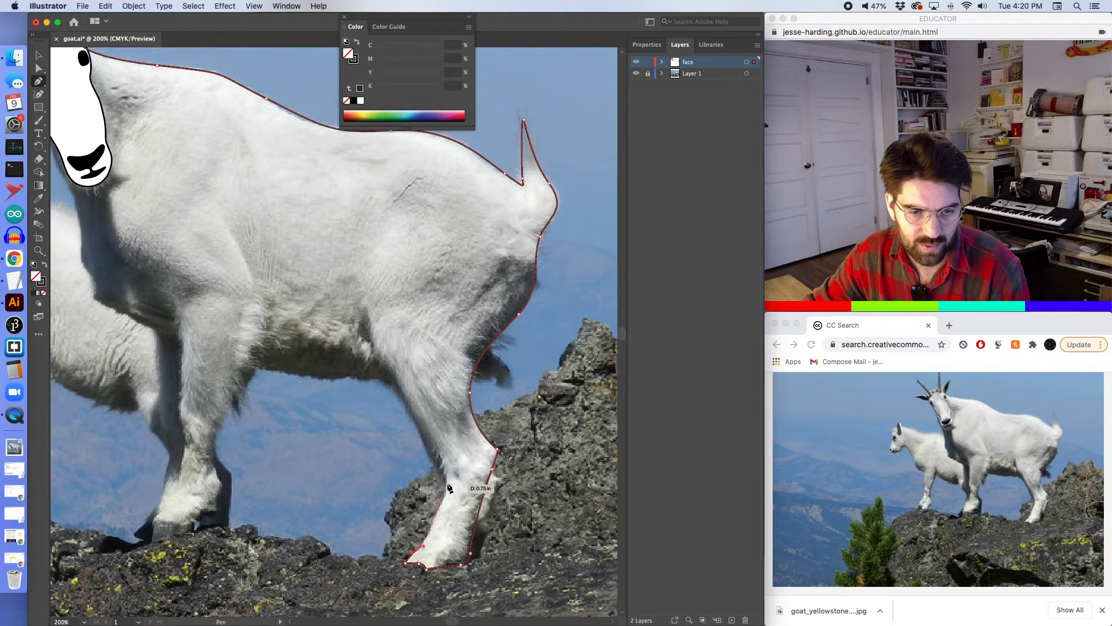
{"action": "left_click_drag", "start_coordinate": [449, 486], "coordinate": [449, 475]}
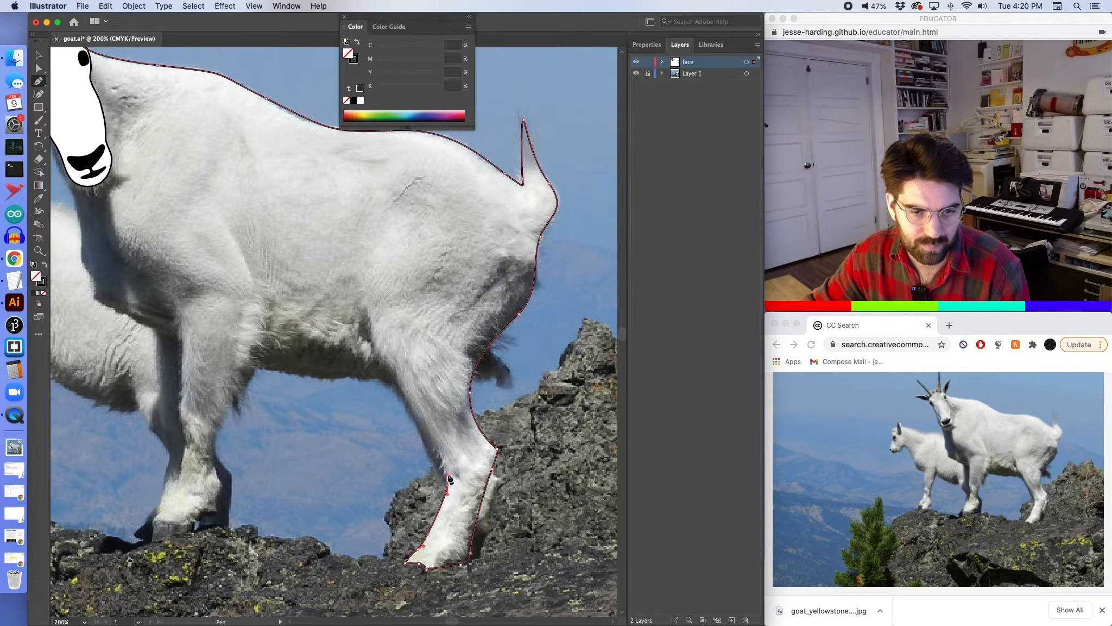
{"action": "left_click_drag", "start_coordinate": [408, 404], "coordinate": [400, 396]}
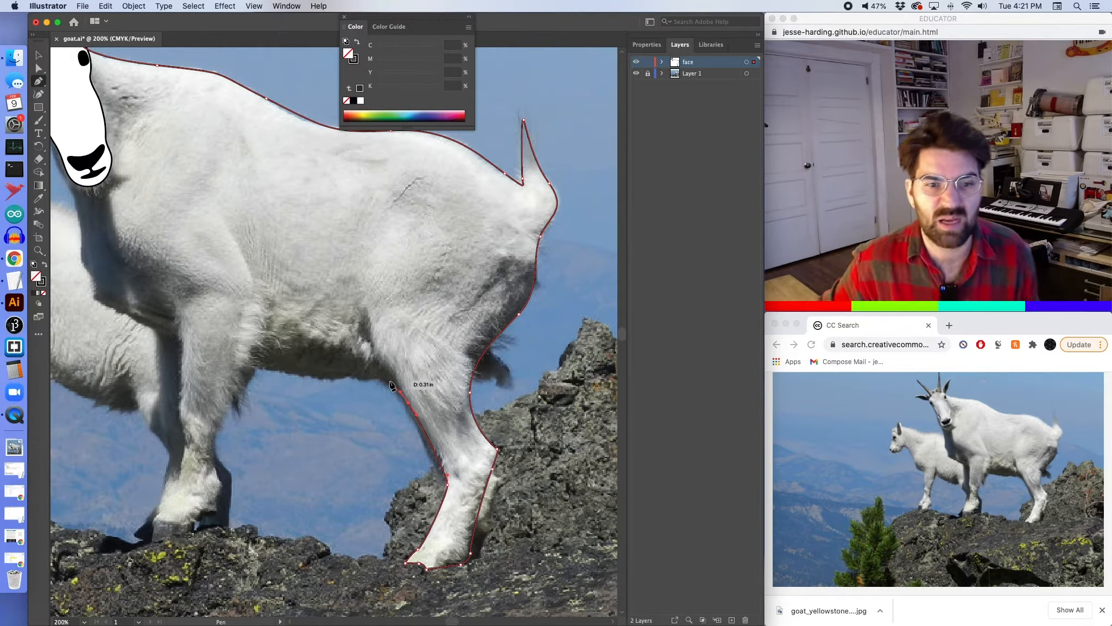
{"action": "left_click_drag", "start_coordinate": [380, 382], "coordinate": [363, 381]}
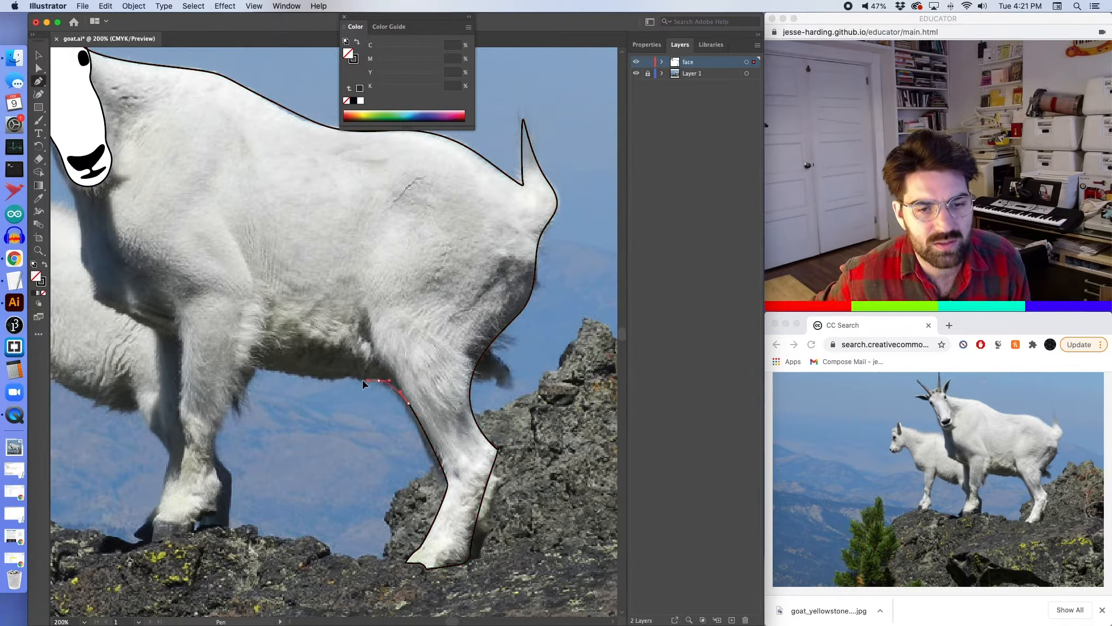
{"action": "left_click", "coordinate": [259, 371]}
{"action": "key", "text": "super+z"}
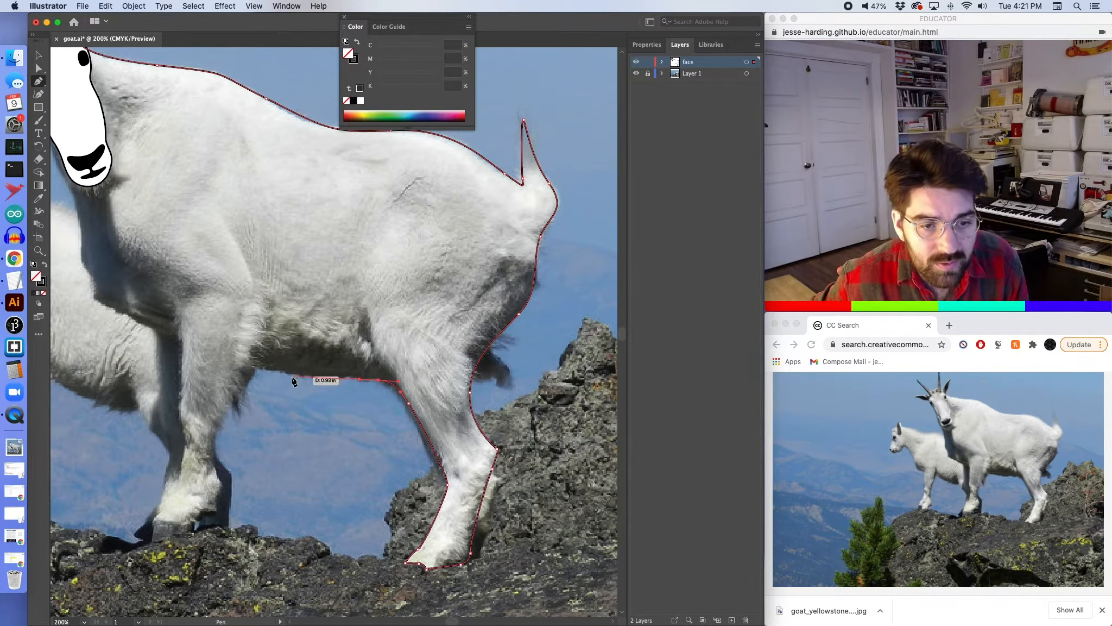
{"action": "left_click_drag", "start_coordinate": [292, 376], "coordinate": [280, 378]}
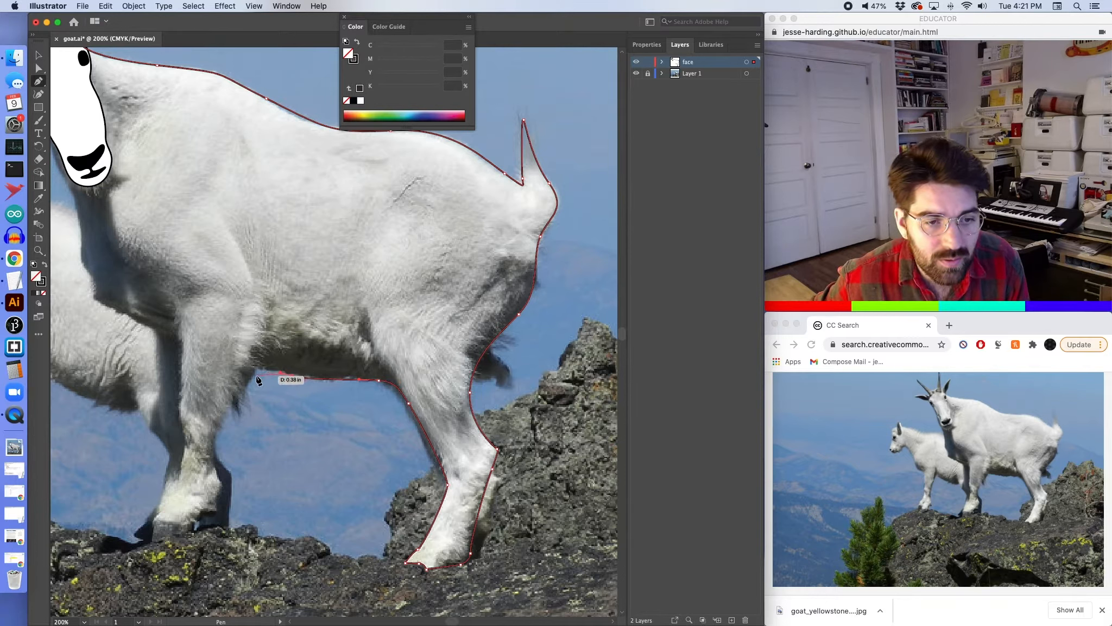
{"action": "left_click", "coordinate": [255, 375]}
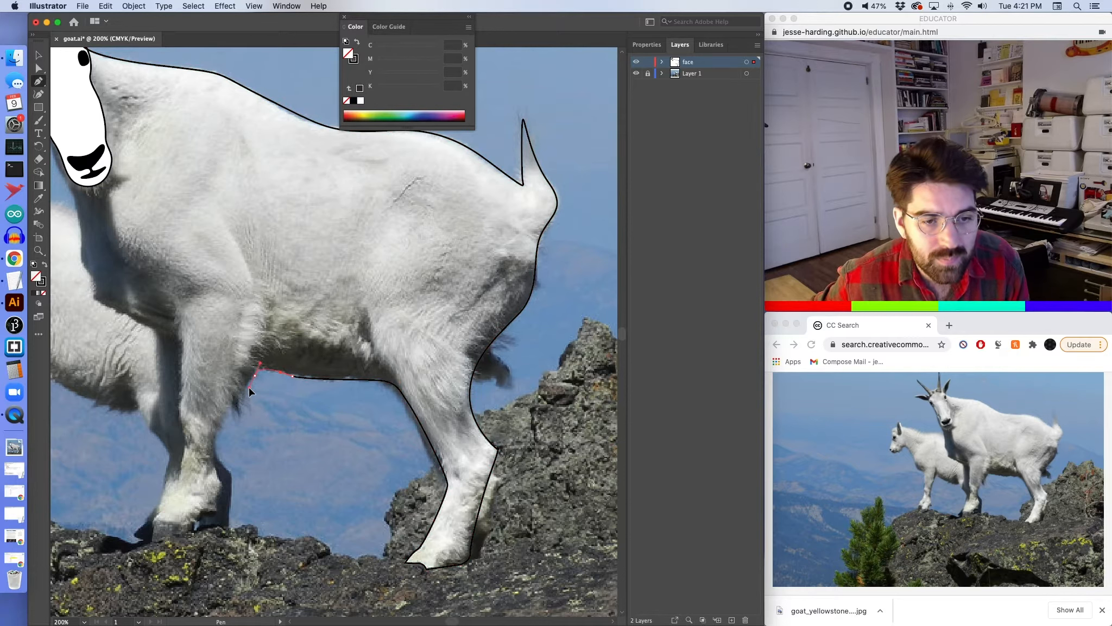
{"action": "left_click", "coordinate": [250, 387]}
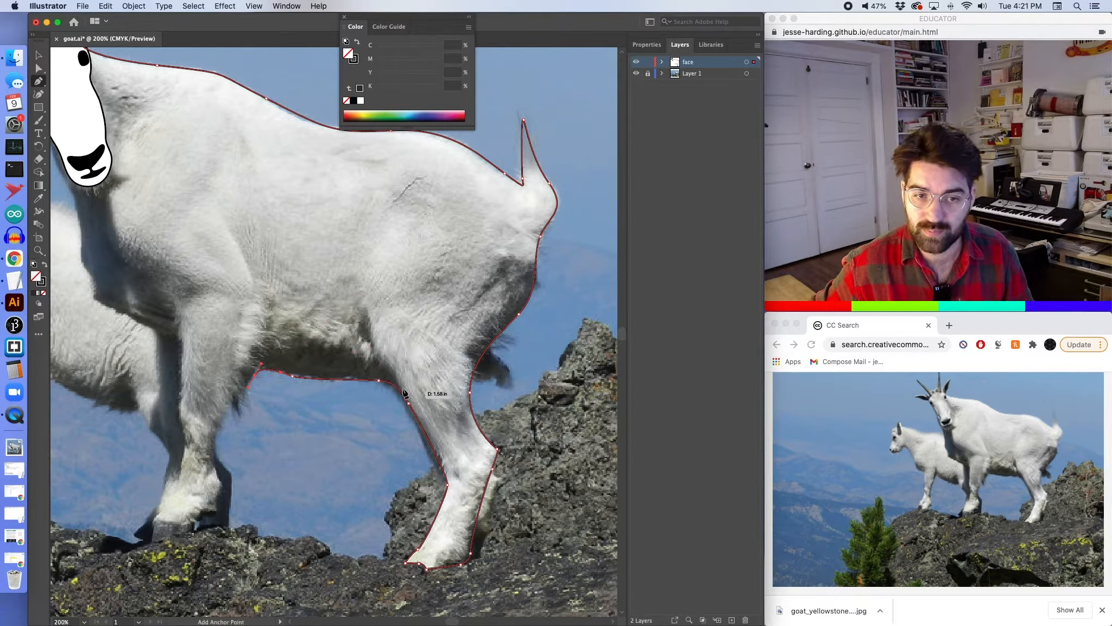
{"action": "key", "text": "super+z"}
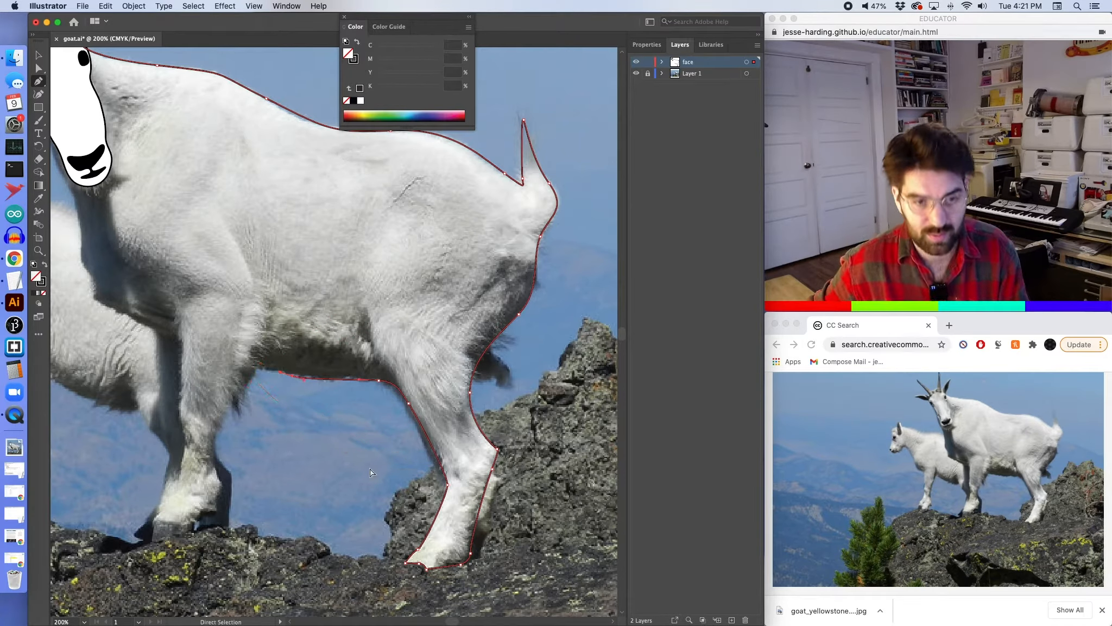
{"action": "key", "text": "super+z"}
{"action": "key", "text": "super+z"}
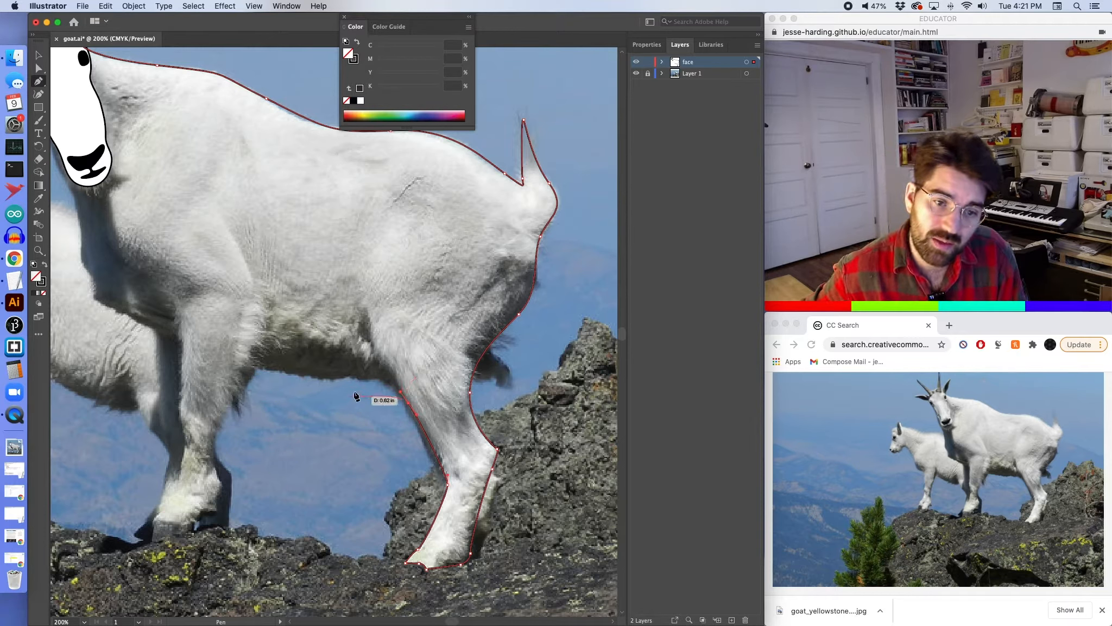
Extend the front edge of the hind leg upward as a smooth curve into the flank to define the thigh.
{"action": "left_click", "coordinate": [377, 356]}
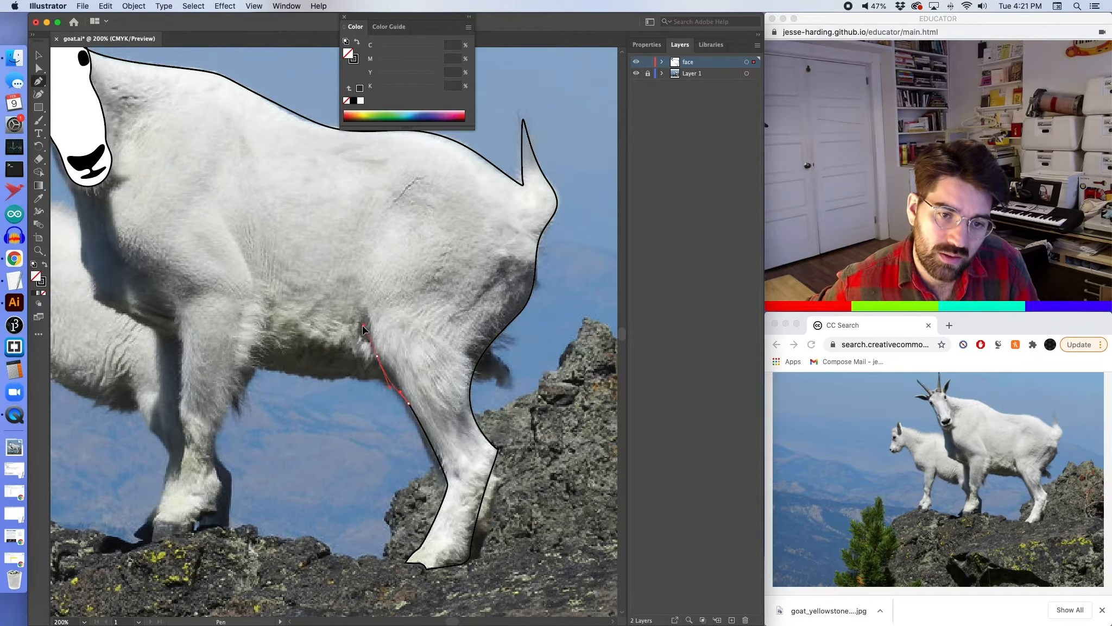
{"action": "scroll", "coordinate": [366, 309], "scroll_direction": "up", "scroll_amount": 2}
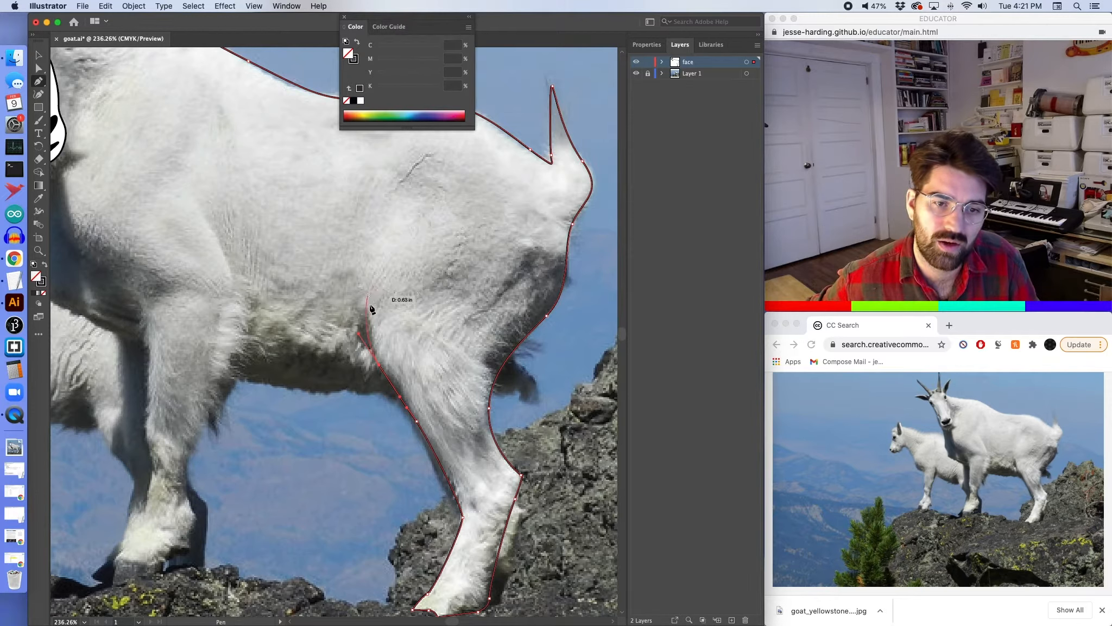
{"action": "left_click_drag", "start_coordinate": [365, 287], "coordinate": [371, 243]}
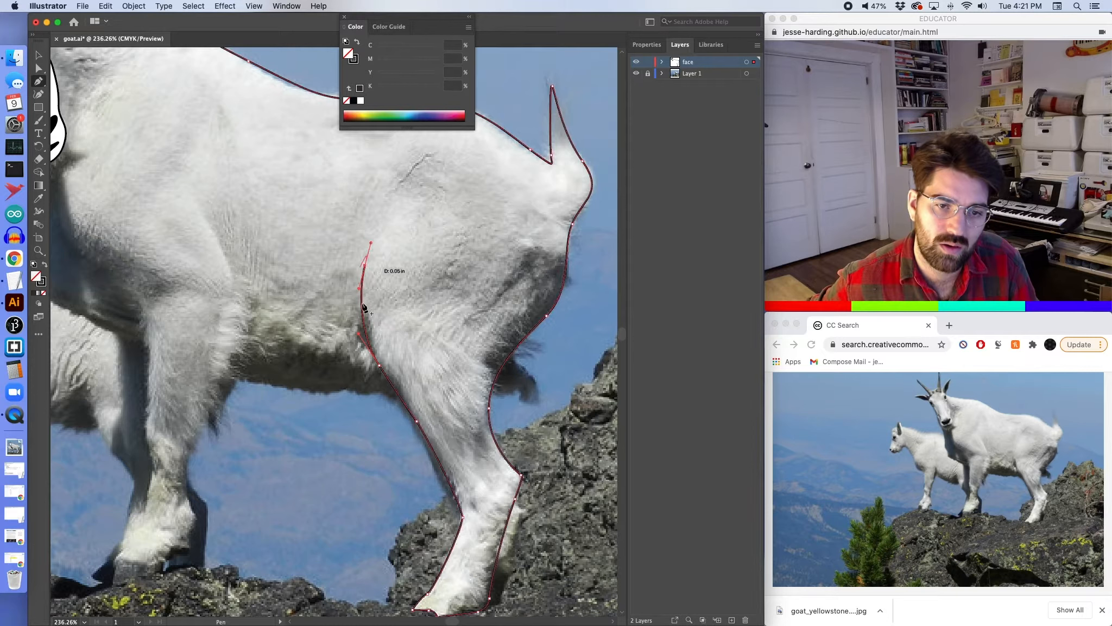
{"action": "left_click_drag", "start_coordinate": [358, 333], "coordinate": [365, 330], "text": "alt"}
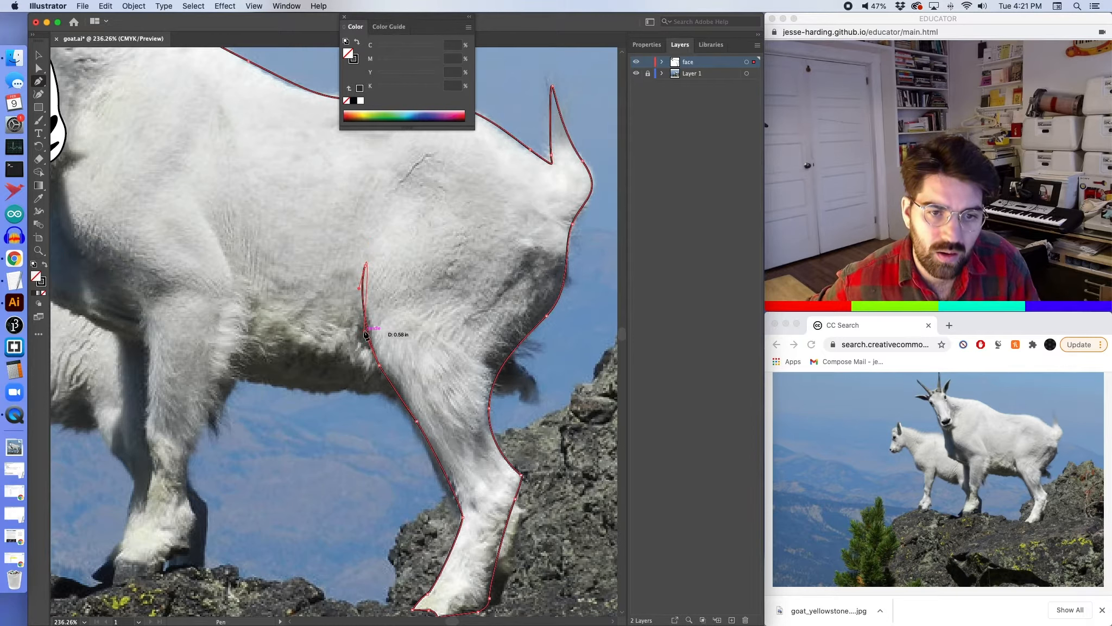
{"action": "left_click", "coordinate": [382, 231]}
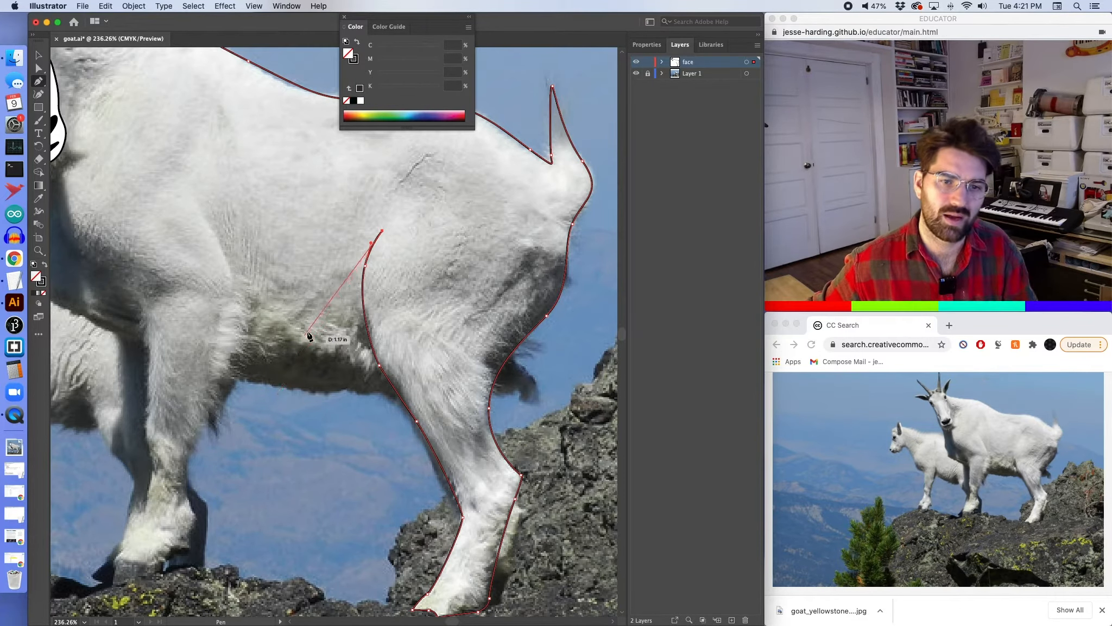
Examine the traced outline from the hind leg to the head and the untraced belly, front legs and chest.
{"action": "scroll", "coordinate": [478, 358], "scroll_direction": "up", "scroll_amount": 2}
{"action": "scroll", "coordinate": [478, 359], "scroll_direction": "left", "scroll_amount": 3}
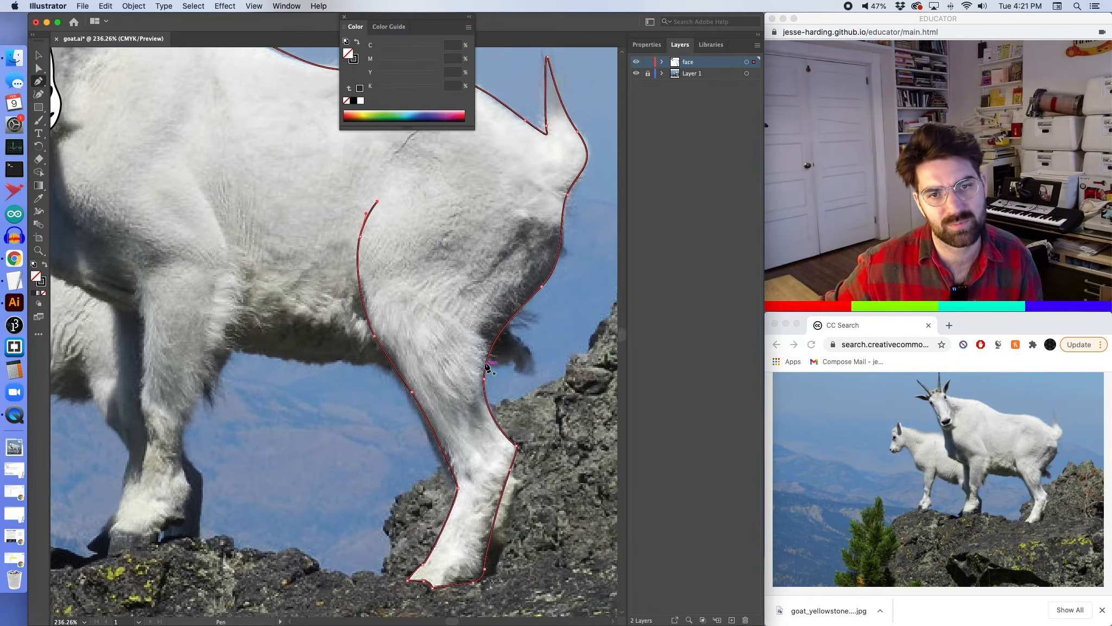
{"action": "scroll", "coordinate": [485, 445], "scroll_direction": "down", "scroll_amount": 2}
{"action": "scroll", "coordinate": [485, 445], "scroll_direction": "right", "scroll_amount": 3}
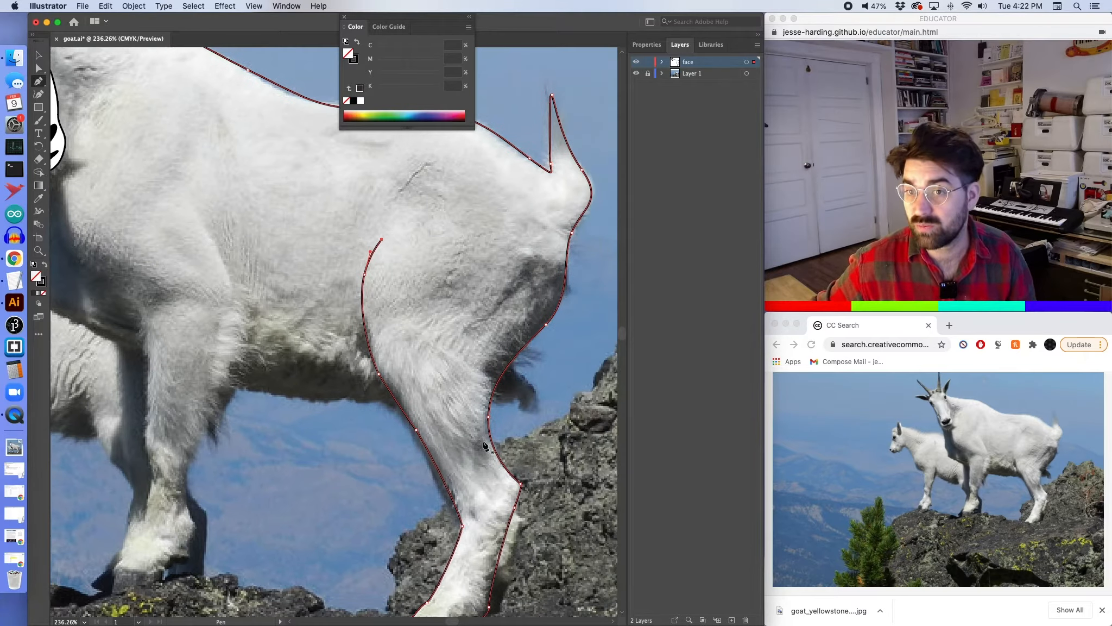
{"action": "scroll", "coordinate": [485, 445], "scroll_direction": "up", "scroll_amount": 3}
{"action": "scroll", "coordinate": [485, 445], "scroll_direction": "left", "scroll_amount": 5}
{"action": "scroll", "coordinate": [485, 445], "scroll_direction": "down", "scroll_amount": 2}
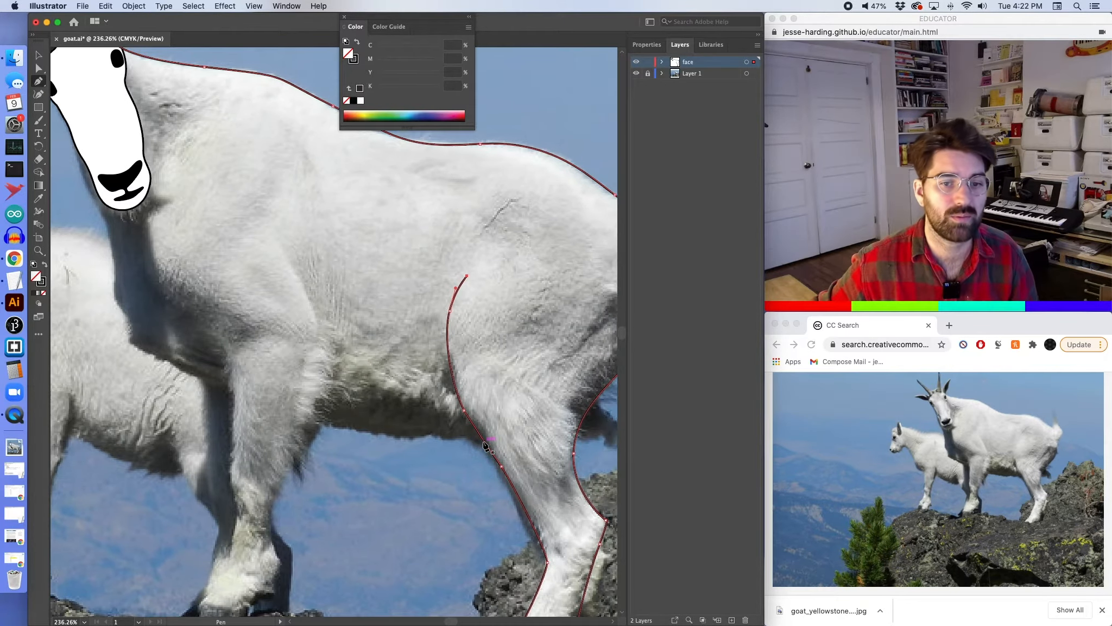
{"action": "scroll", "coordinate": [485, 445], "scroll_direction": "right", "scroll_amount": 5}
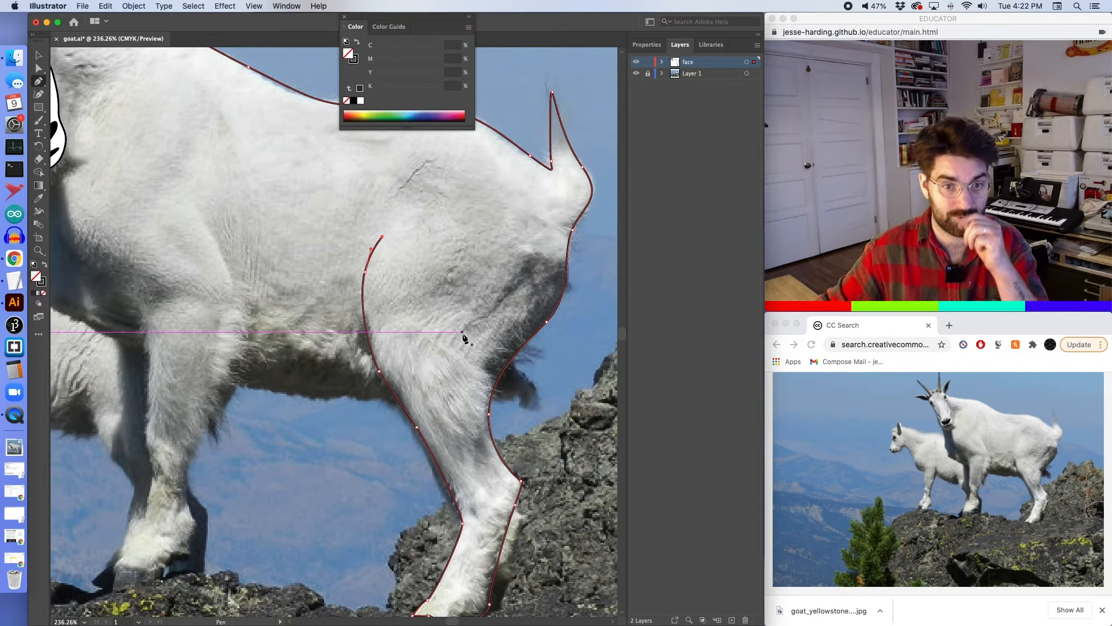
{"action": "scroll", "coordinate": [463, 337], "scroll_direction": "down", "scroll_amount": 2}
{"action": "scroll", "coordinate": [463, 338], "scroll_direction": "left", "scroll_amount": 2}
{"action": "scroll", "coordinate": [463, 337], "scroll_direction": "up", "scroll_amount": 2}
{"action": "scroll", "coordinate": [464, 338], "scroll_direction": "left", "scroll_amount": 2}
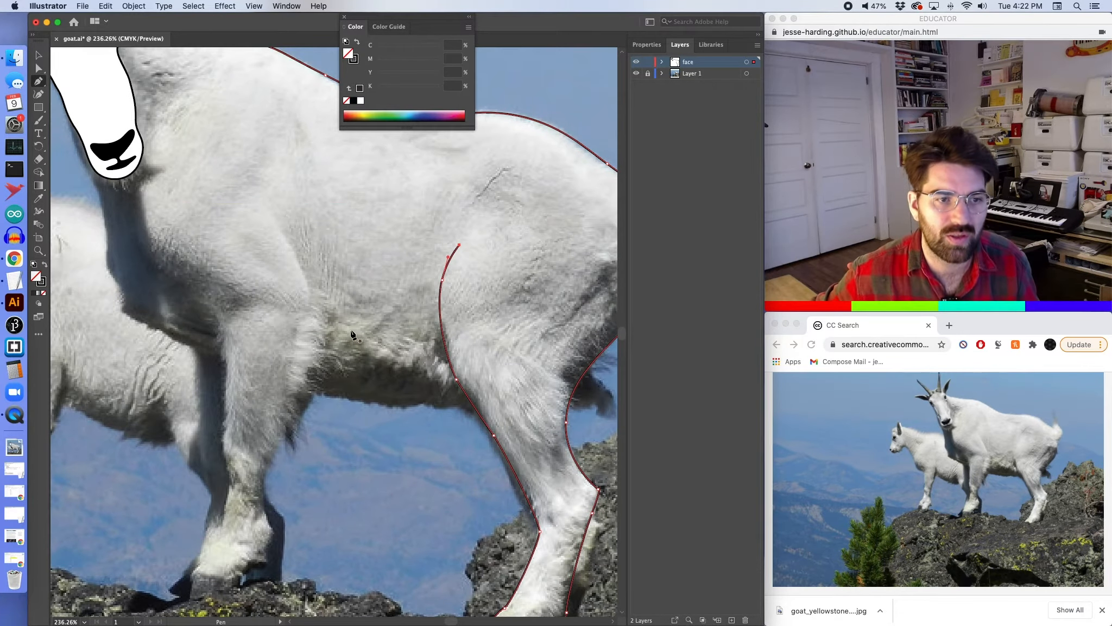
{"action": "scroll", "coordinate": [351, 334], "scroll_direction": "up", "scroll_amount": 5}
{"action": "scroll", "coordinate": [352, 334], "scroll_direction": "left", "scroll_amount": 2}
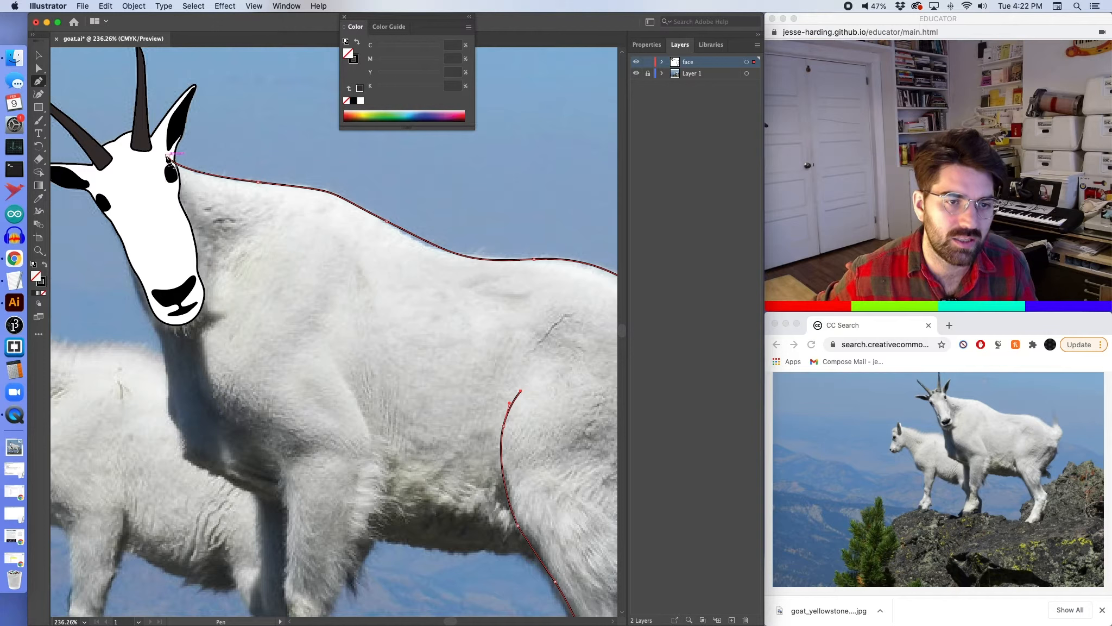
Continue the body outline with the Pen tool across the face and down the throat and neck to a corner at the chest.
{"action": "left_click_drag", "start_coordinate": [169, 158], "coordinate": [109, 219]}
{"action": "left_click", "coordinate": [107, 216]}
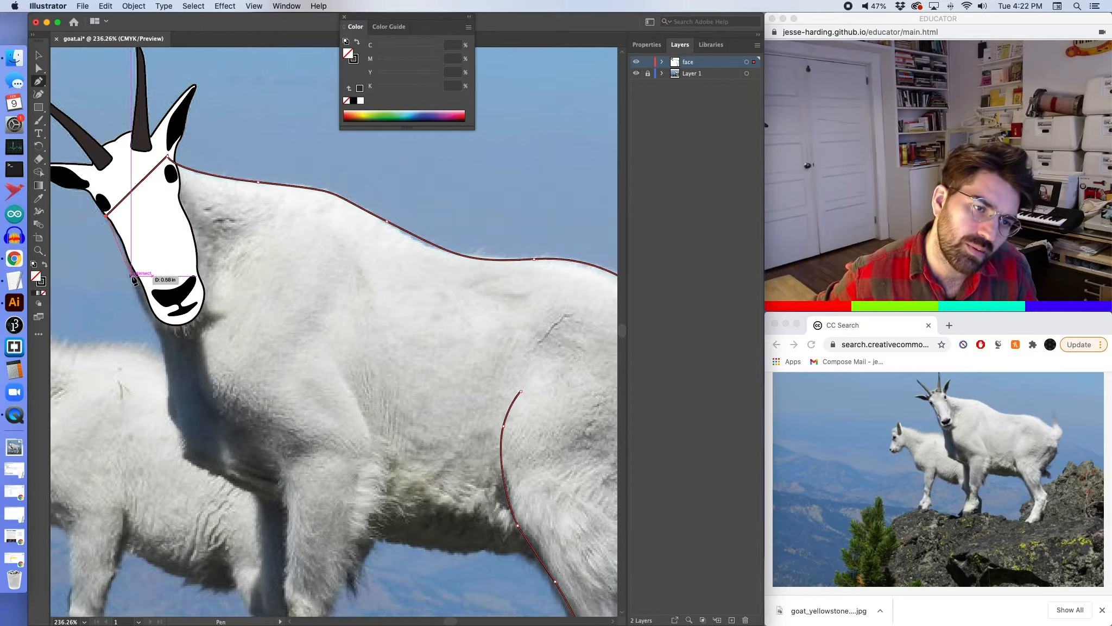
{"action": "left_click_drag", "start_coordinate": [131, 275], "coordinate": [143, 332]}
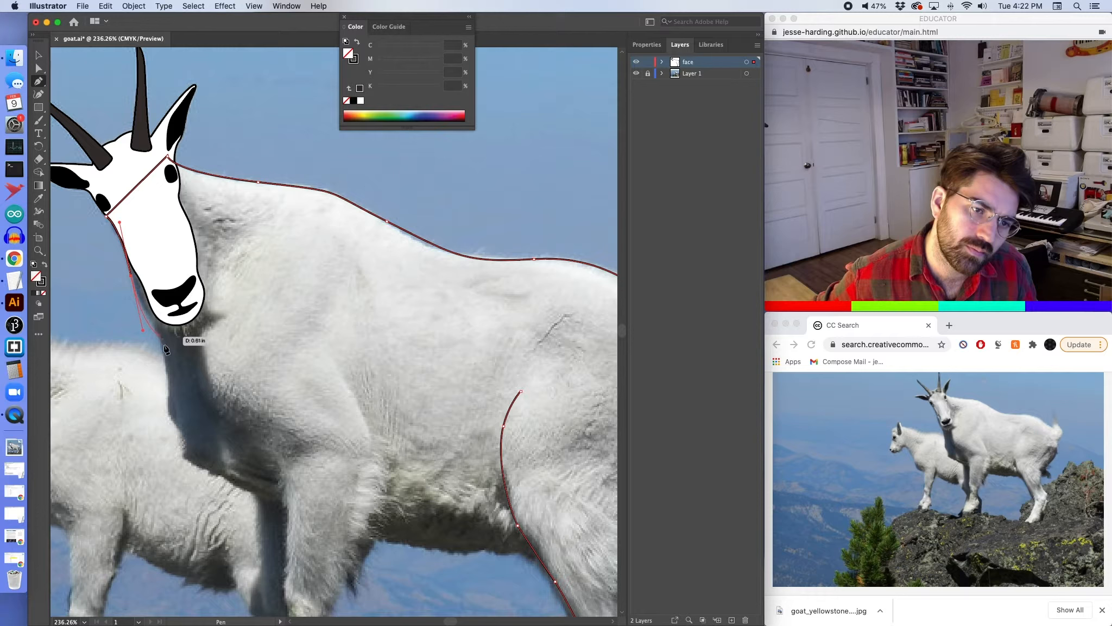
{"action": "left_click_drag", "start_coordinate": [165, 363], "coordinate": [165, 385]}
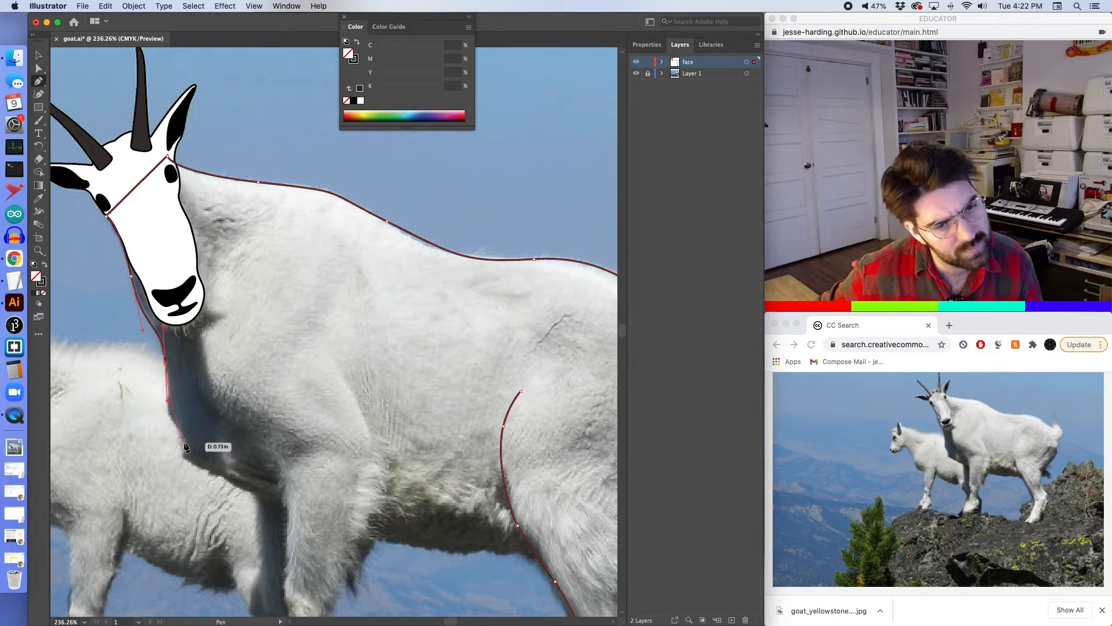
{"action": "left_click_drag", "start_coordinate": [178, 427], "coordinate": [189, 443]}
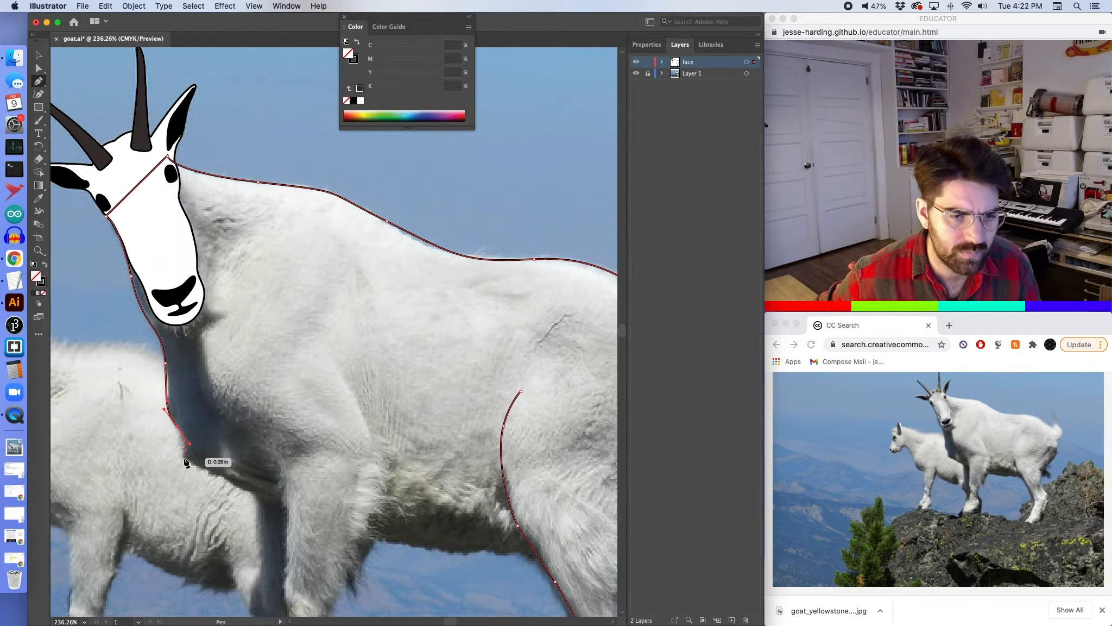
{"action": "left_click", "coordinate": [181, 457]}
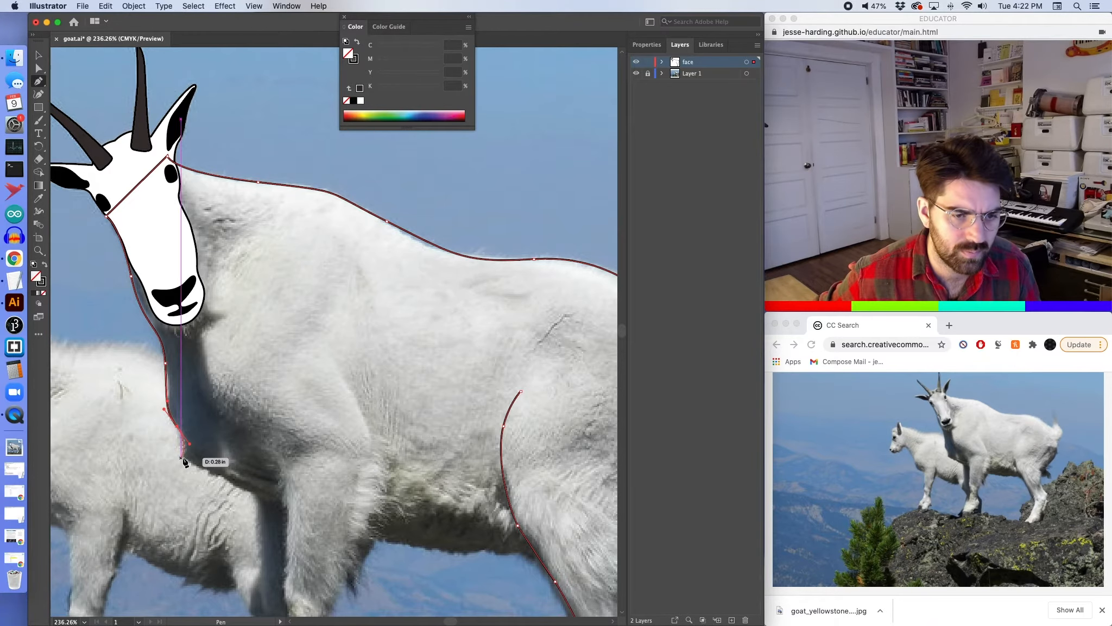
Trace the underside from the chest corner behind the front leg, along the belly and across the hind thigh to its rear edge.
{"action": "left_click", "coordinate": [265, 497]}
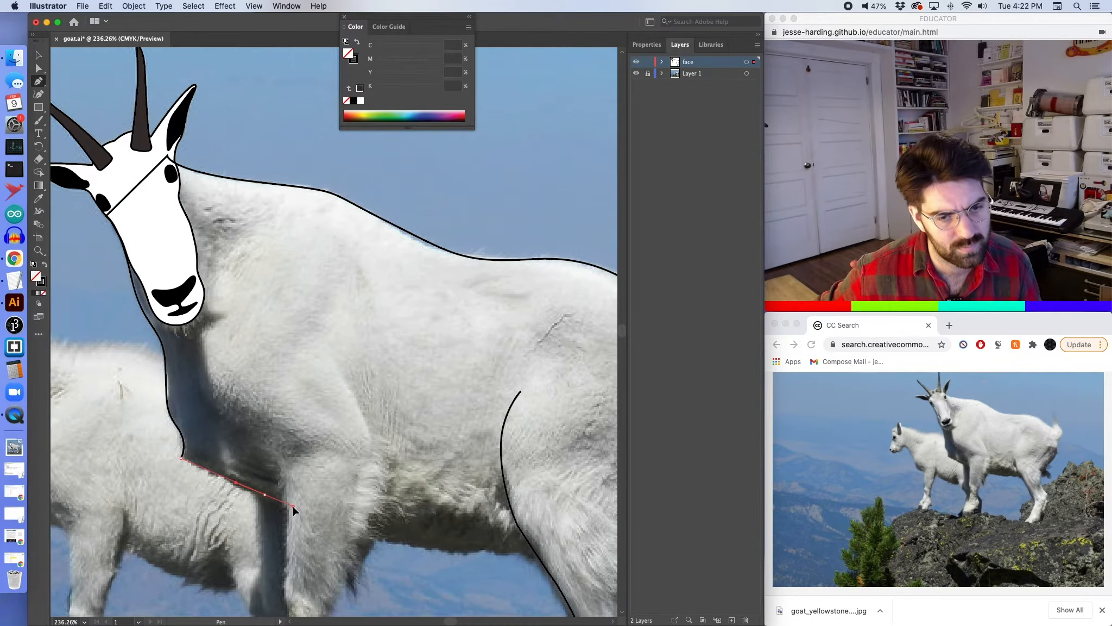
{"action": "scroll", "coordinate": [294, 510], "scroll_direction": "down", "scroll_amount": 5}
{"action": "scroll", "coordinate": [293, 509], "scroll_direction": "right", "scroll_amount": 5}
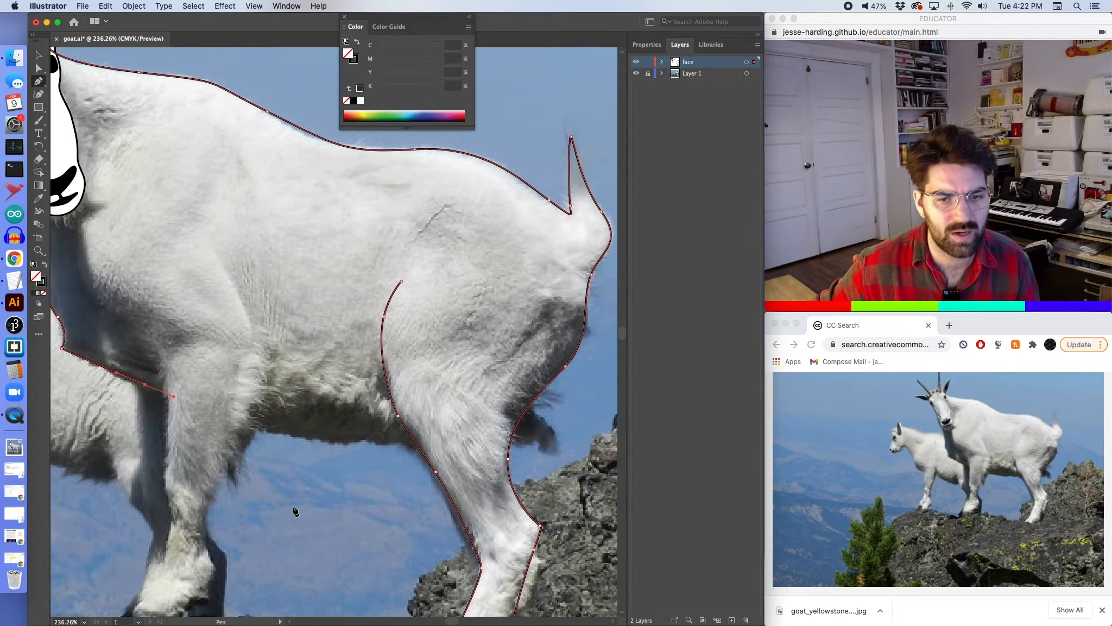
{"action": "left_click_drag", "start_coordinate": [298, 436], "coordinate": [379, 456]}
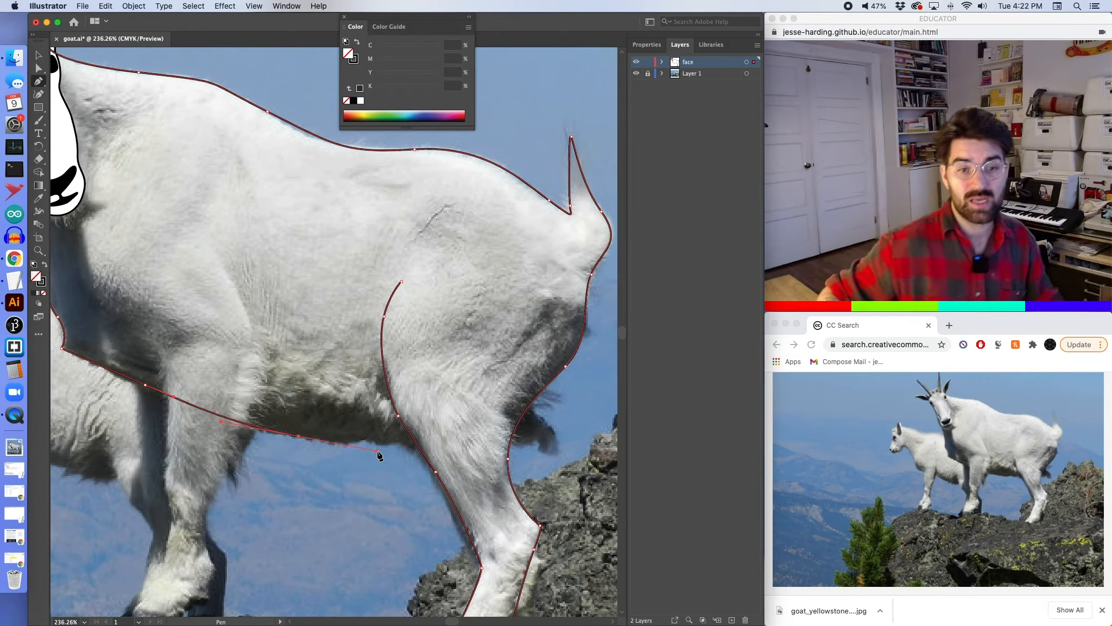
{"action": "left_click_drag", "start_coordinate": [404, 444], "coordinate": [451, 458]}
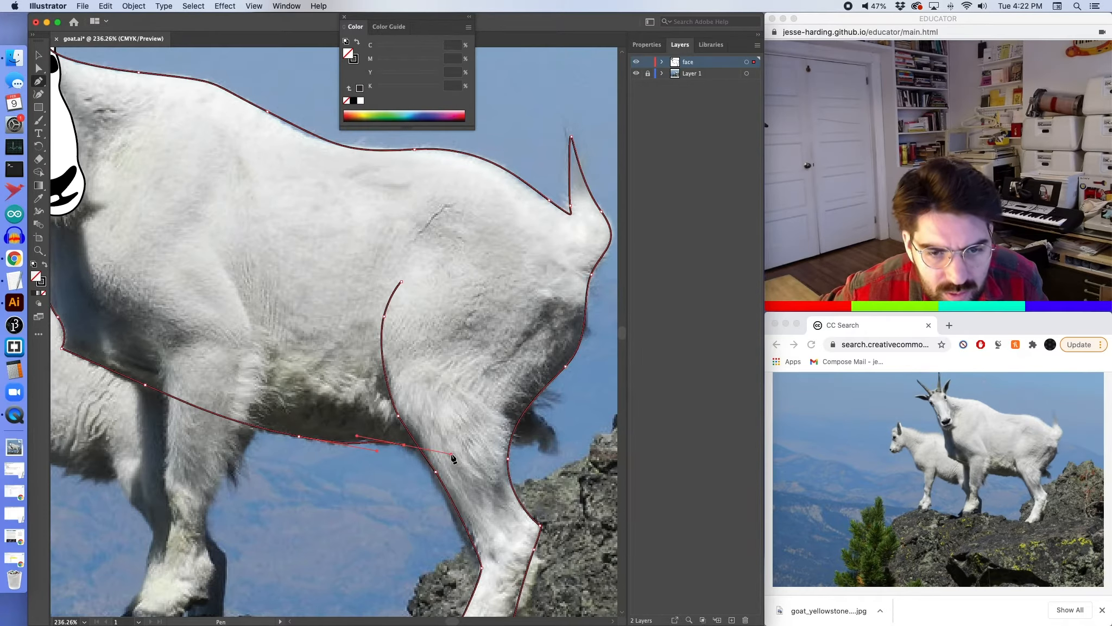
{"action": "left_click", "coordinate": [516, 421]}
End the belly path and add three closely spaced anchor points on the rear outline of the hind leg beside its end.
{"action": "scroll", "coordinate": [516, 423], "scroll_direction": "up", "scroll_amount": 10}
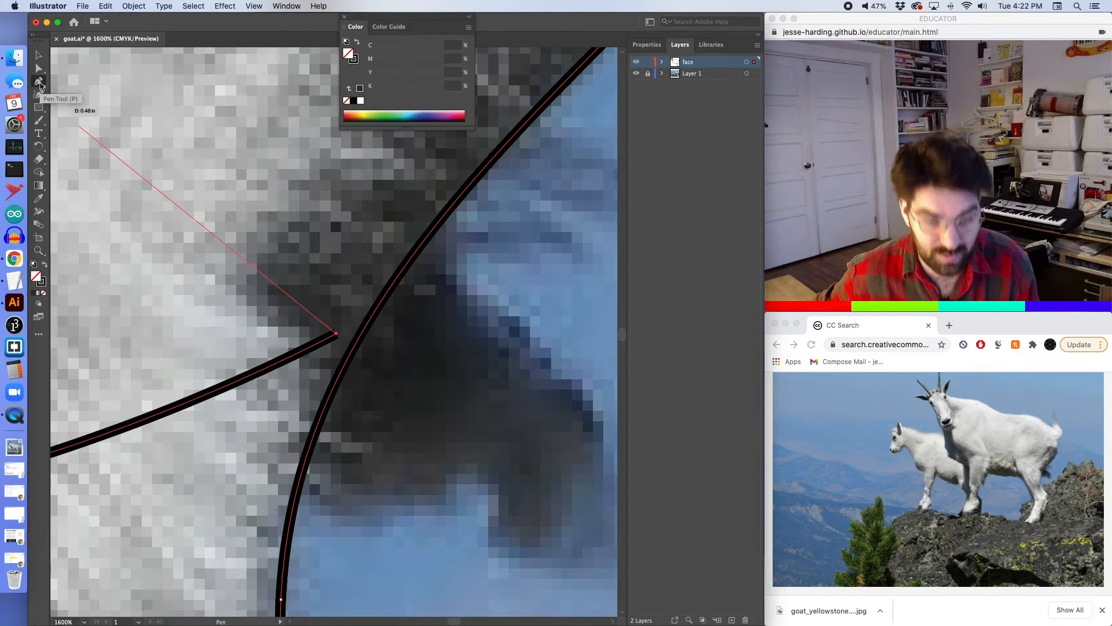
{"action": "left_click", "coordinate": [41, 83]}
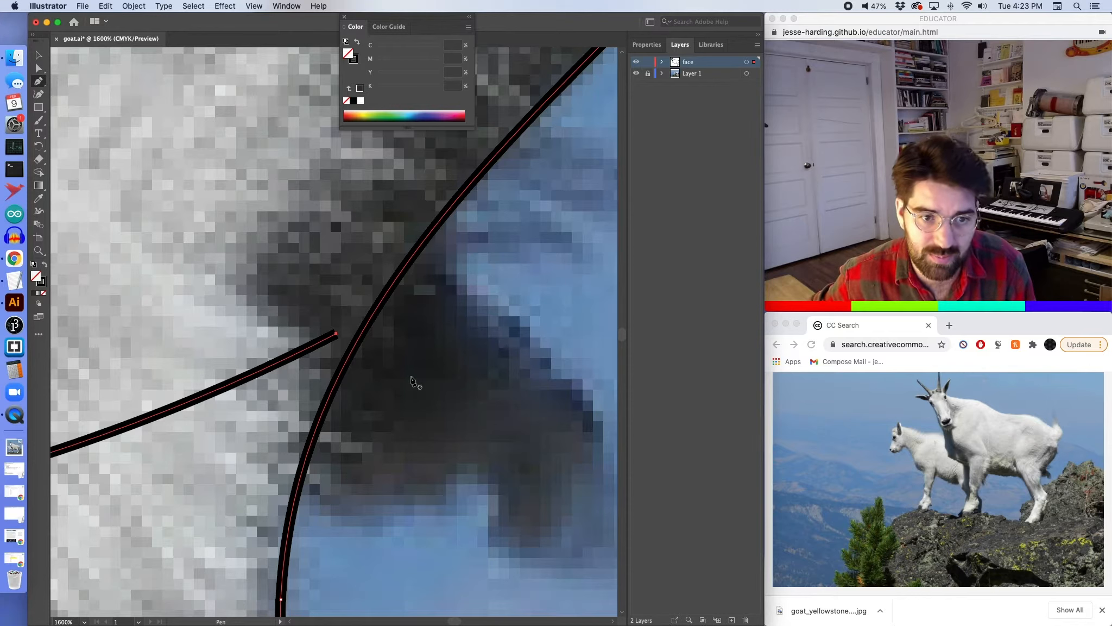
{"action": "left_click", "coordinate": [355, 346]}
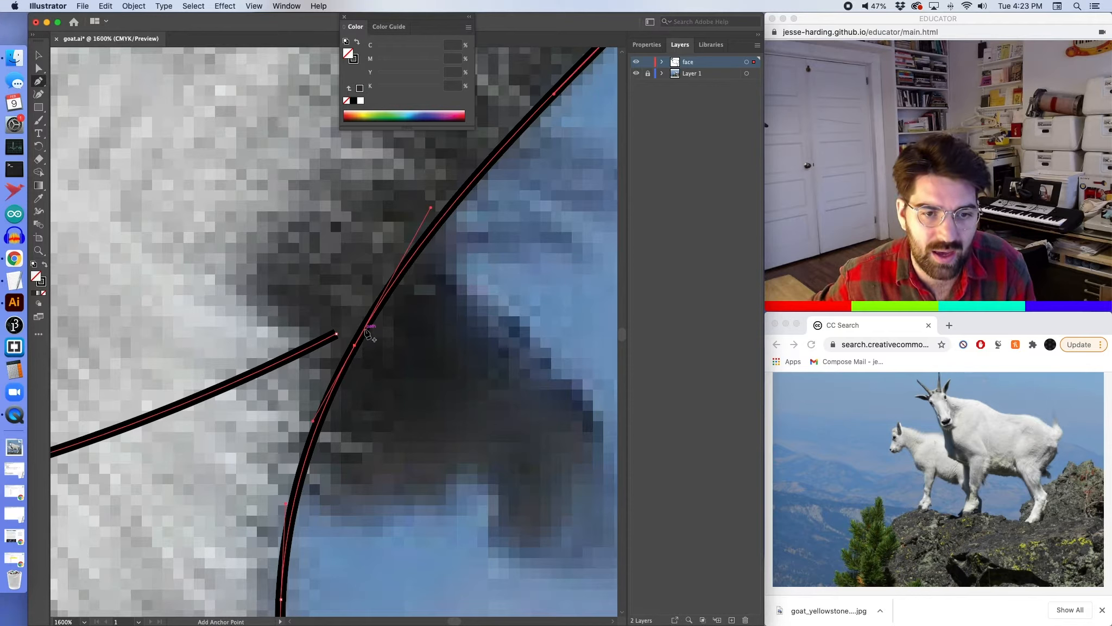
{"action": "left_click", "coordinate": [382, 302]}
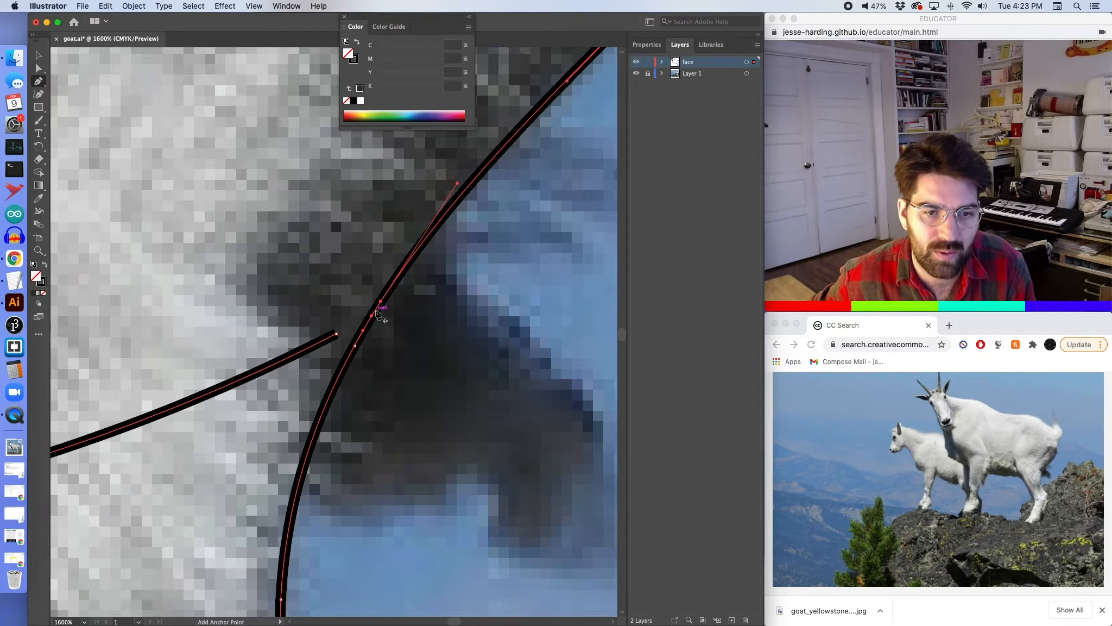
{"action": "left_click", "coordinate": [376, 310]}
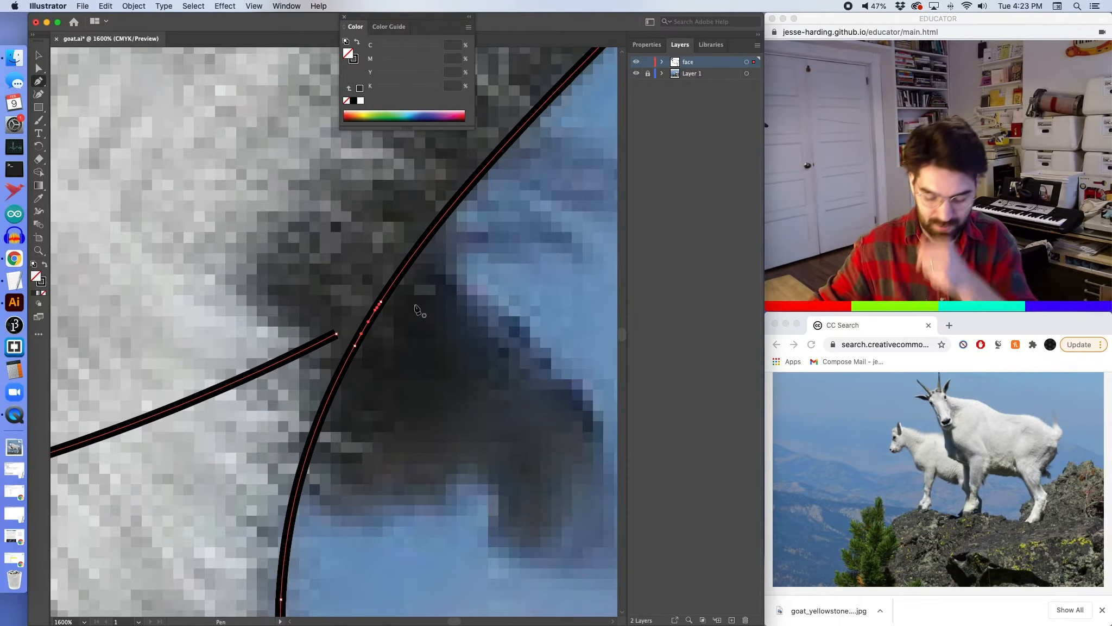
Delete the middle of the added anchor points to split the hind leg outline from the rump outline.
{"action": "key", "text": "super+equal"}
{"action": "key", "text": "super+equal"}
{"action": "key", "text": "super+equal"}
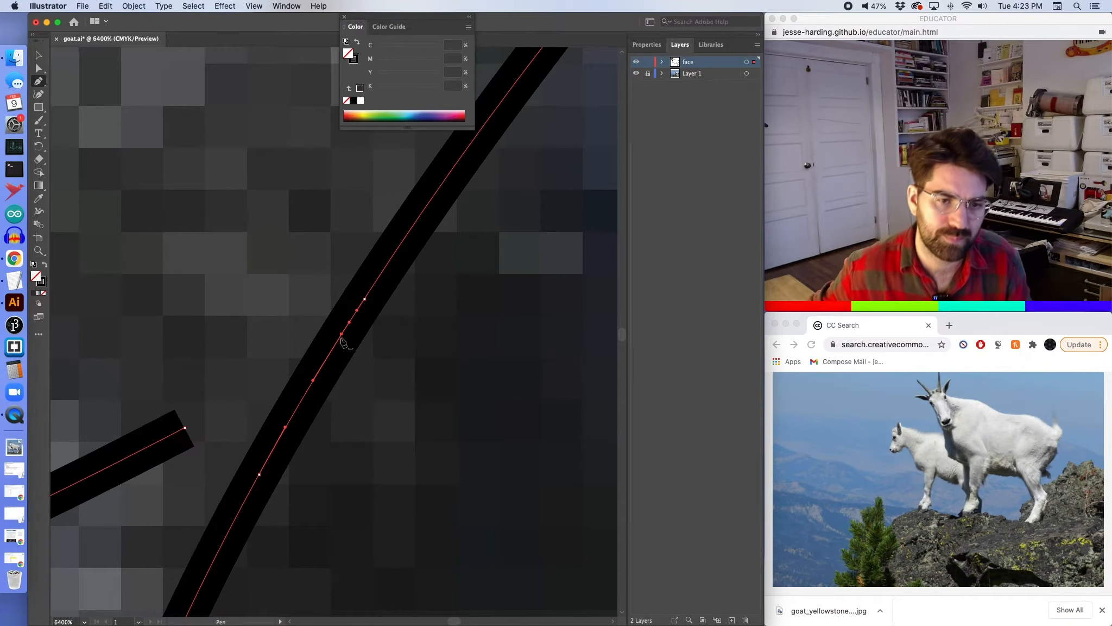
{"action": "left_click", "coordinate": [38, 69]}
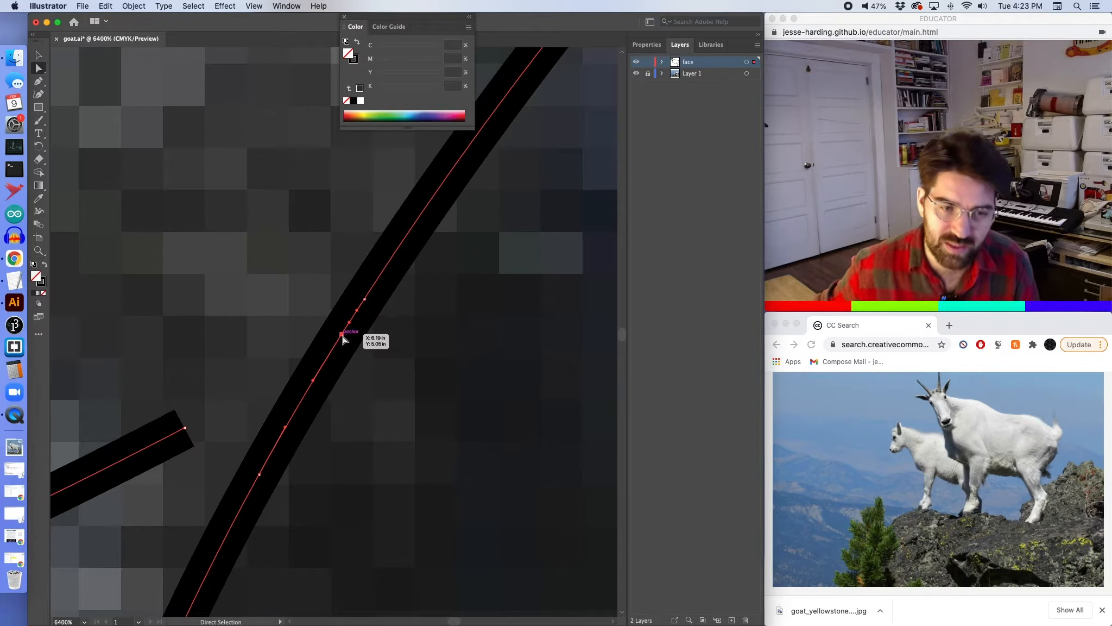
{"action": "key", "text": "Delete"}
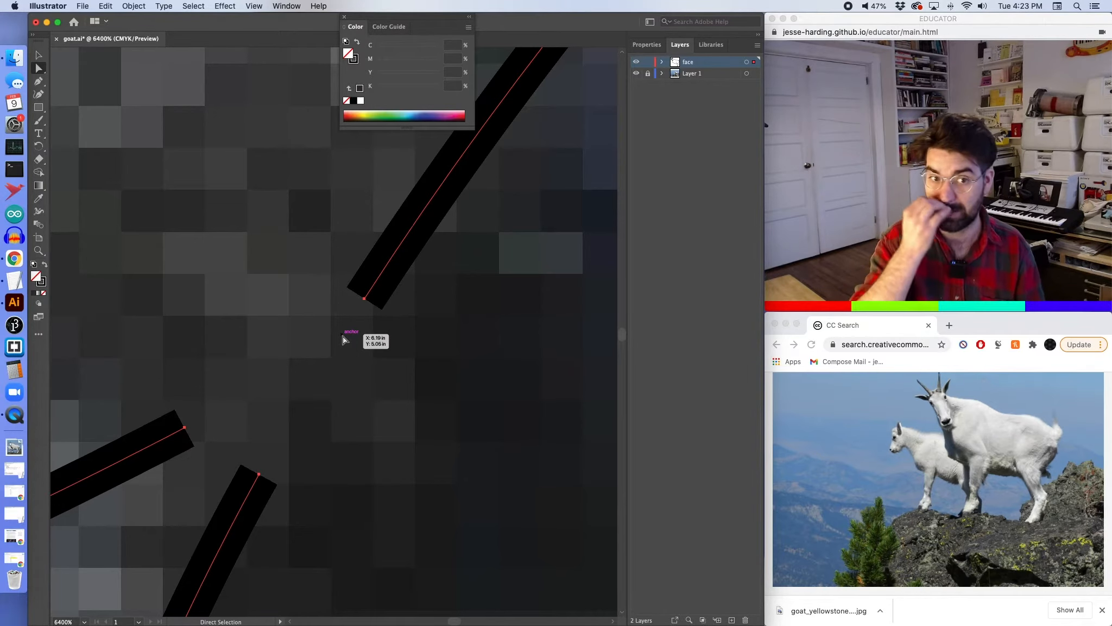
Examine the split body and hind leg outlines from the head to the hind hoof.
{"action": "key", "text": "super+minus"}
{"action": "key", "text": "super+minus"}
{"action": "key", "text": "super+minus"}
{"action": "key", "text": "super+minus"}
{"action": "key", "text": "super+minus"}
{"action": "key", "text": "super+minus"}
{"action": "key", "text": "super+minus"}
{"action": "key", "text": "super+minus"}
{"action": "key", "text": "super+minus"}
{"action": "key", "text": "super+minus"}
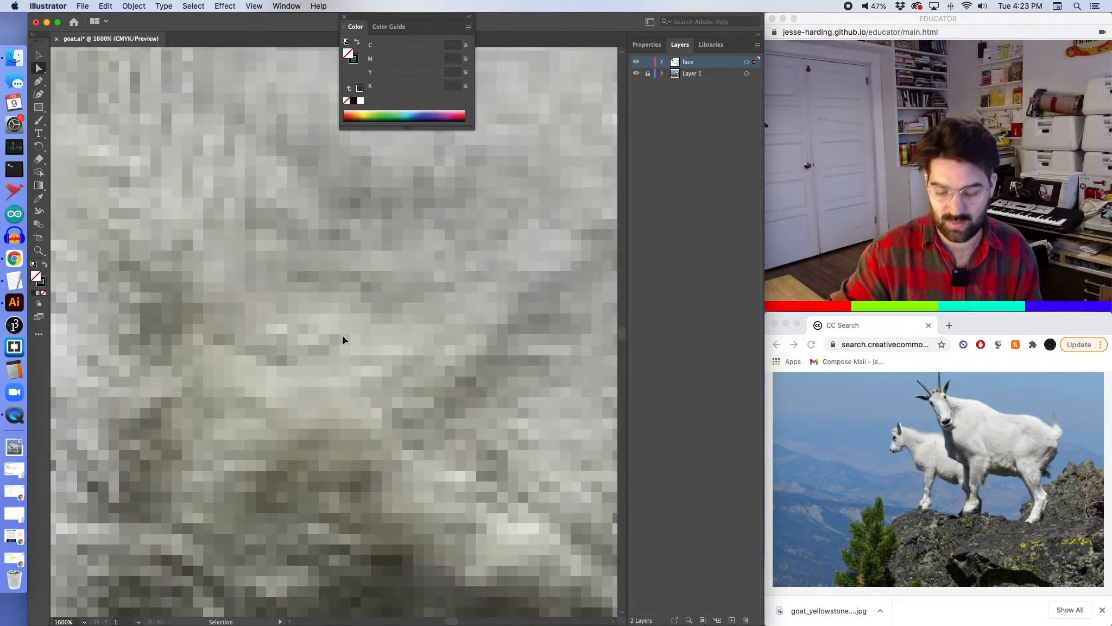
{"action": "key", "text": "super+minus"}
{"action": "key", "text": "super+minus"}
{"action": "key", "text": "super+equal"}
{"action": "key", "text": "super+equal"}
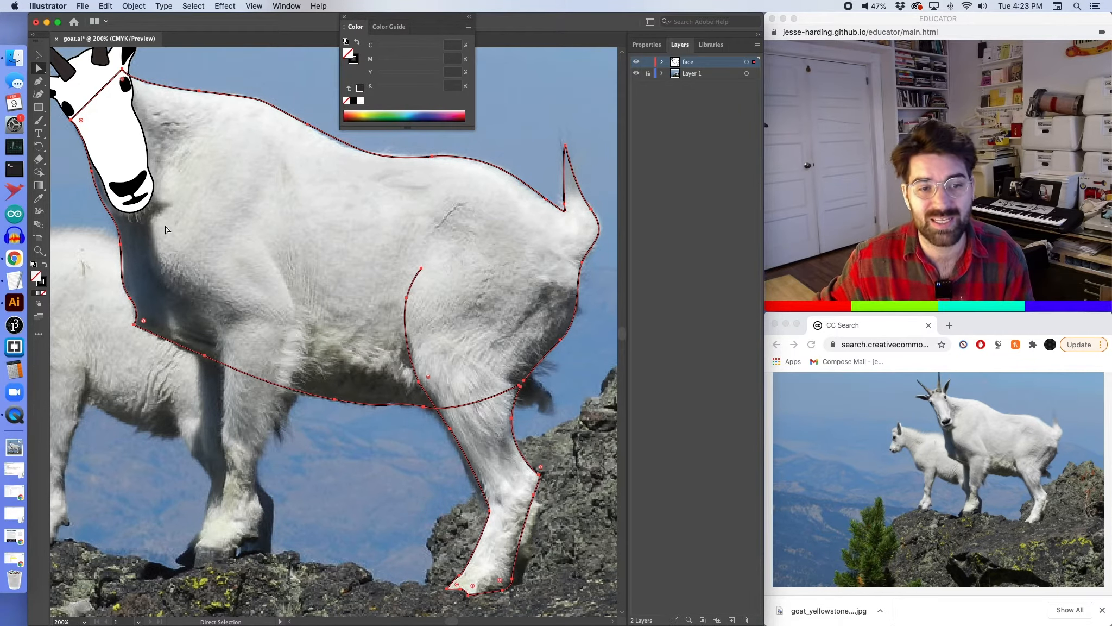
{"action": "scroll", "coordinate": [305, 280], "scroll_direction": "right", "scroll_amount": 3}
{"action": "scroll", "coordinate": [306, 281], "scroll_direction": "down", "scroll_amount": 1}
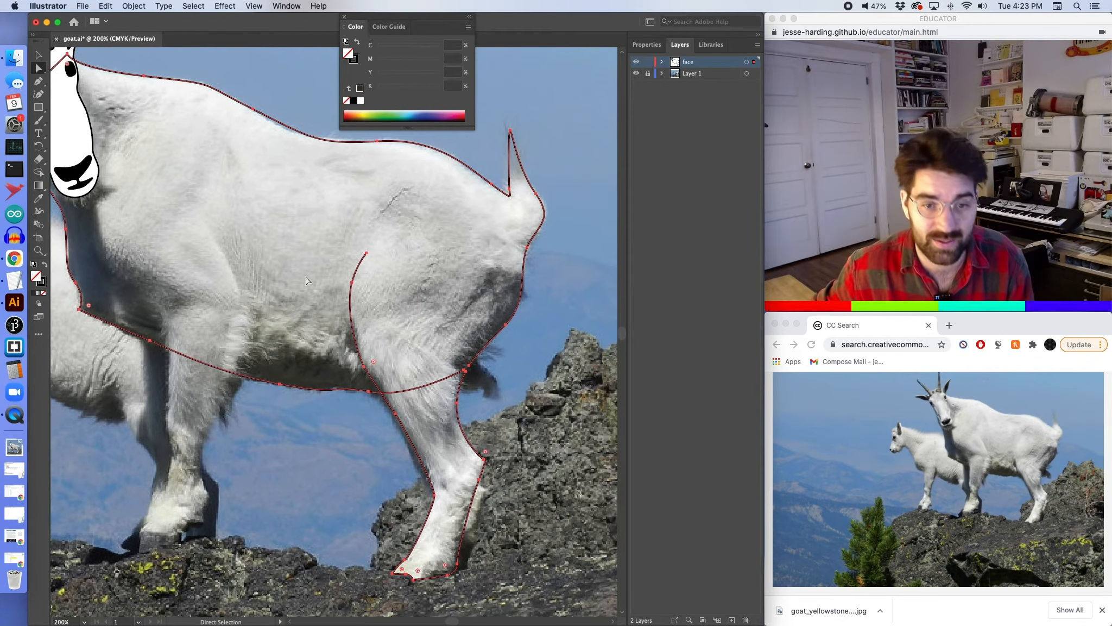
{"action": "scroll", "coordinate": [493, 365], "scroll_direction": "right", "scroll_amount": 3}
{"action": "scroll", "coordinate": [493, 365], "scroll_direction": "up", "scroll_amount": 1}
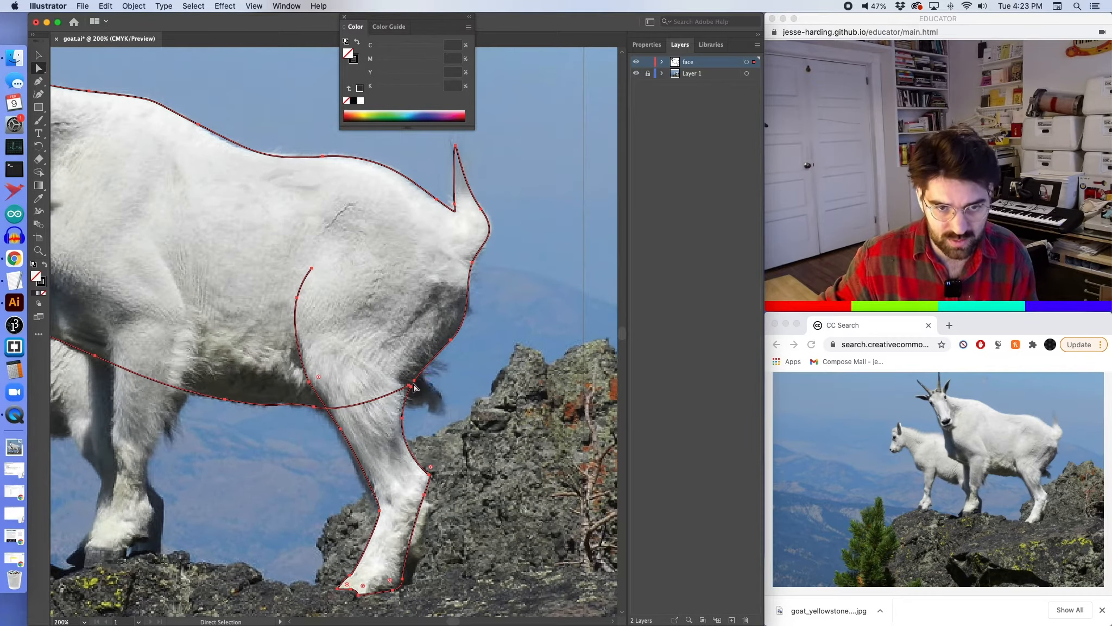
Join the open end of the rump outline to the end of the belly line with the Pen tool, closing the body outline.
{"action": "key", "text": "super+equal"}
{"action": "key", "text": "super+equal"}
{"action": "key", "text": "super+equal"}
{"action": "key", "text": "super+equal"}
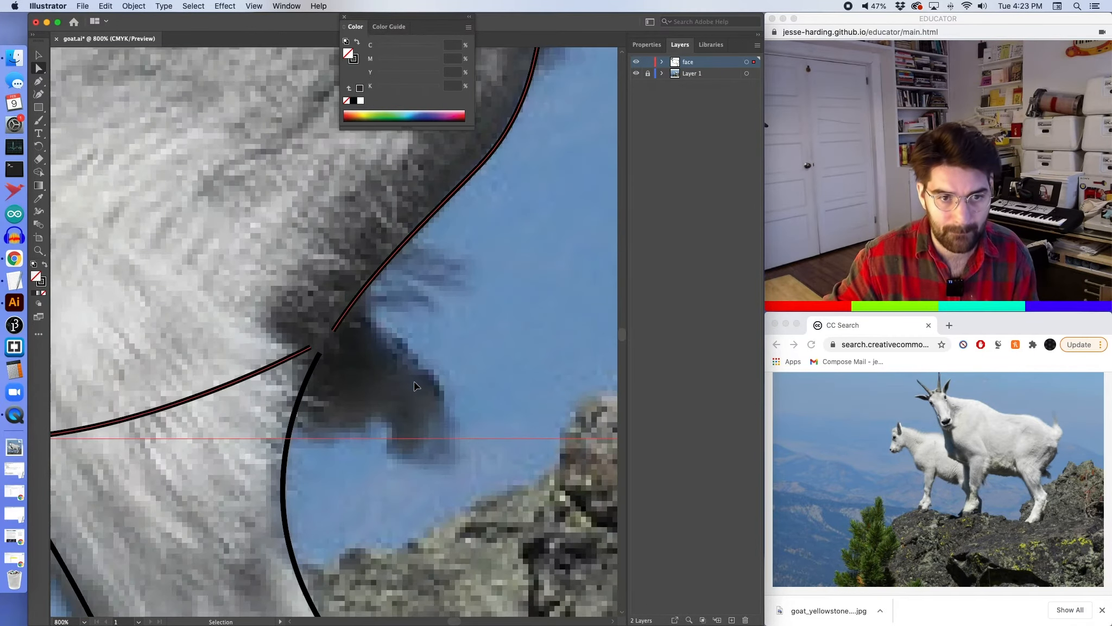
{"action": "key", "text": "super+equal"}
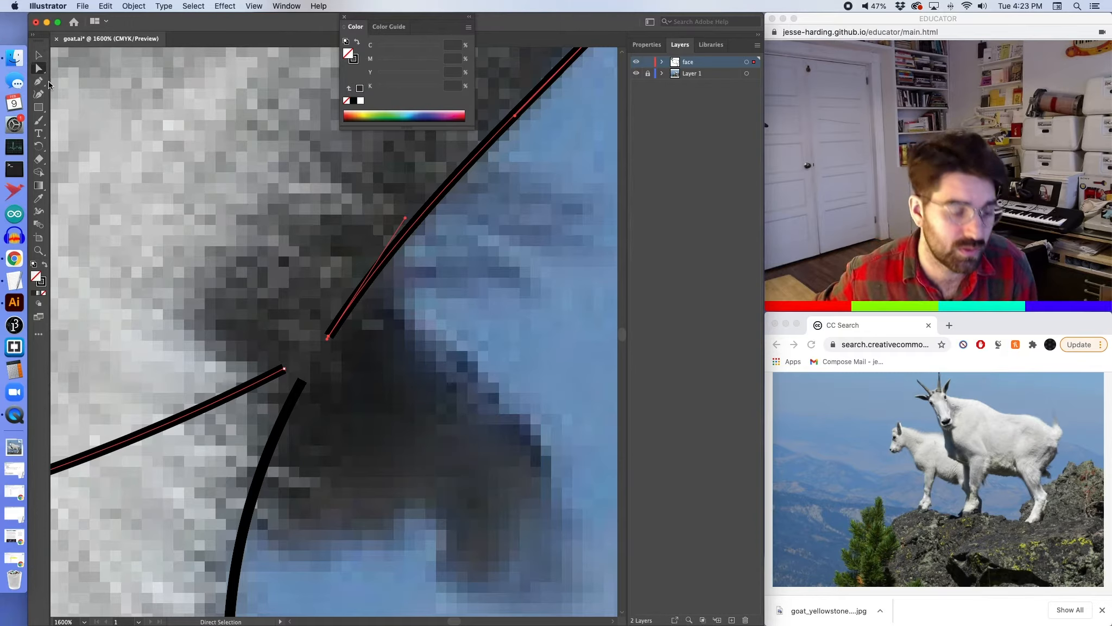
{"action": "left_click", "coordinate": [39, 82]}
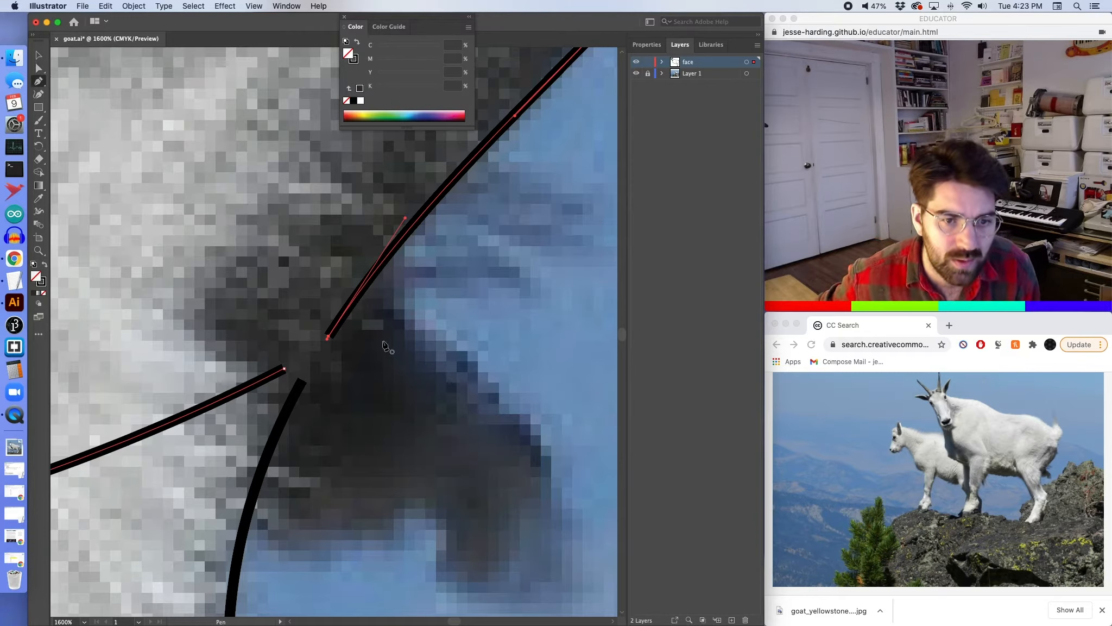
{"action": "left_click", "coordinate": [328, 337]}
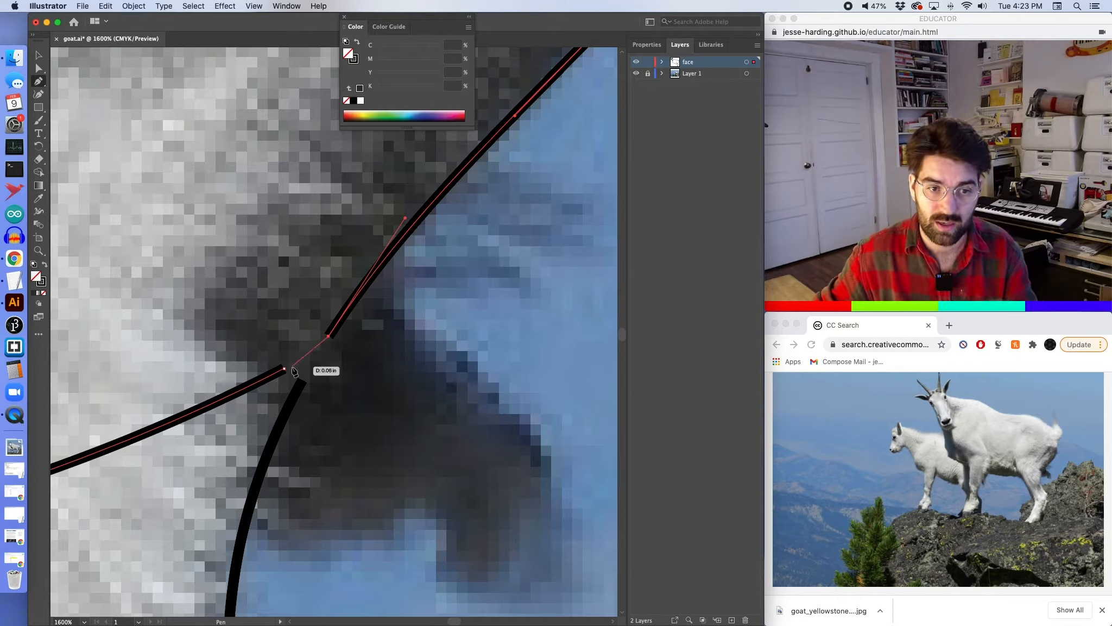
{"action": "left_click_drag", "start_coordinate": [285, 371], "coordinate": [264, 383]}
Select the hind leg outline as a path separate from the body outline.
{"action": "key", "text": "super+minus"}
{"action": "key", "text": "super+minus"}
{"action": "key", "text": "super+minus"}
{"action": "key", "text": "super+minus"}
{"action": "key", "text": "super+minus"}
{"action": "key", "text": "super+minus"}
{"action": "key", "text": "super+minus"}
{"action": "key", "text": "super+minus"}
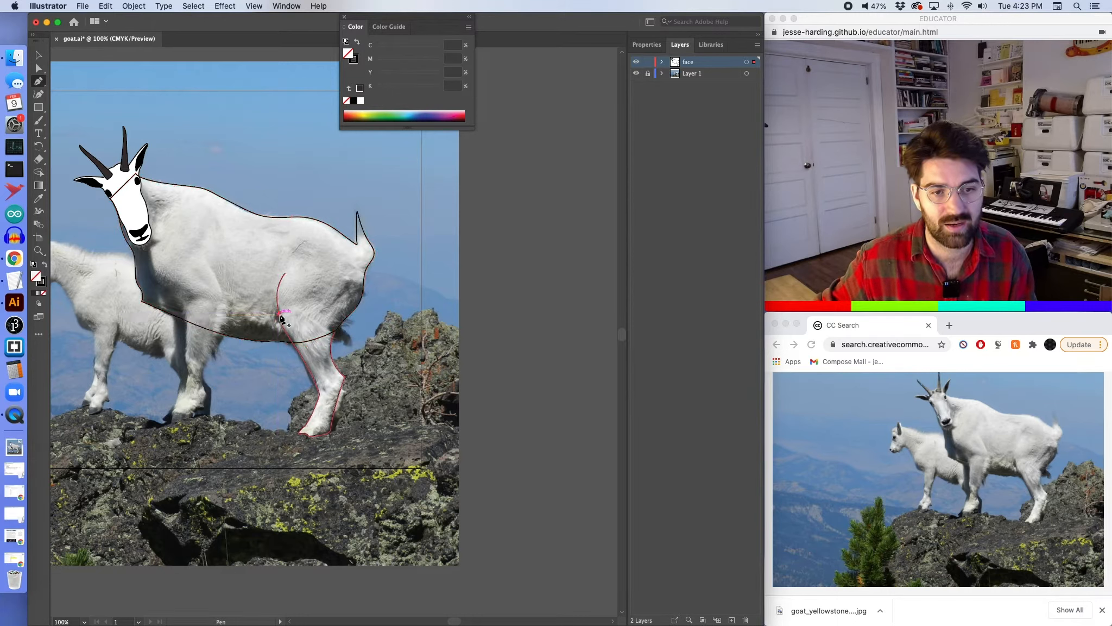
{"action": "mouse_move", "coordinate": [278, 314]}
{"action": "left_mouse_down"}
{"action": "mouse_move", "coordinate": [277, 272]}
{"action": "mouse_move", "coordinate": [272, 293]}
{"action": "mouse_move", "coordinate": [289, 321]}
{"action": "left_mouse_up"}
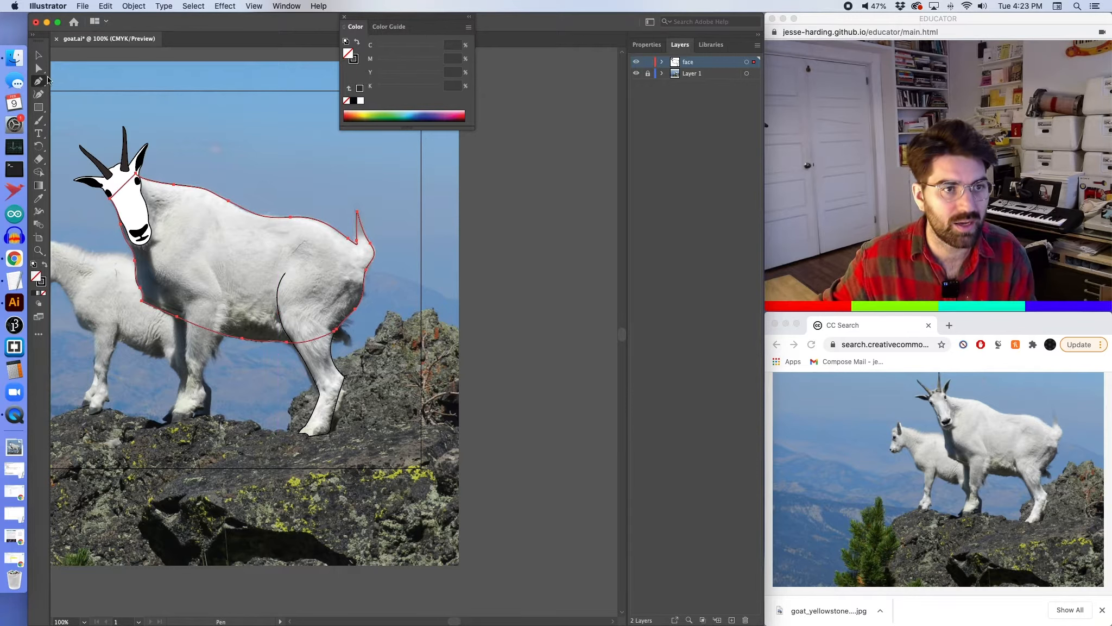
{"action": "left_click", "coordinate": [43, 69]}
{"action": "left_click", "coordinate": [288, 332]}
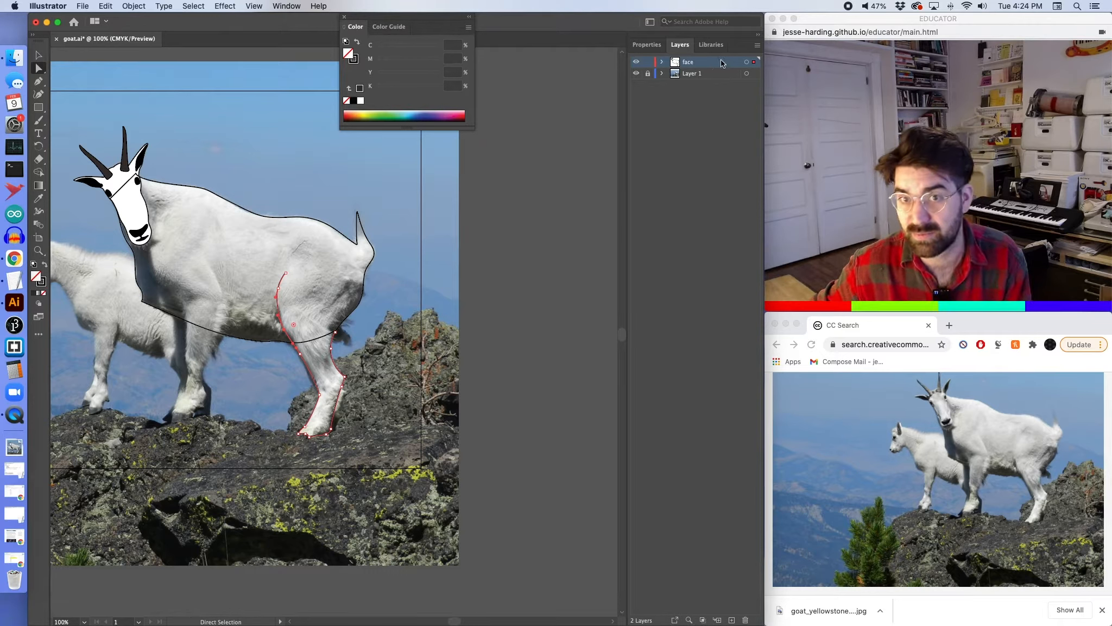
{"action": "left_click", "coordinate": [717, 620]}
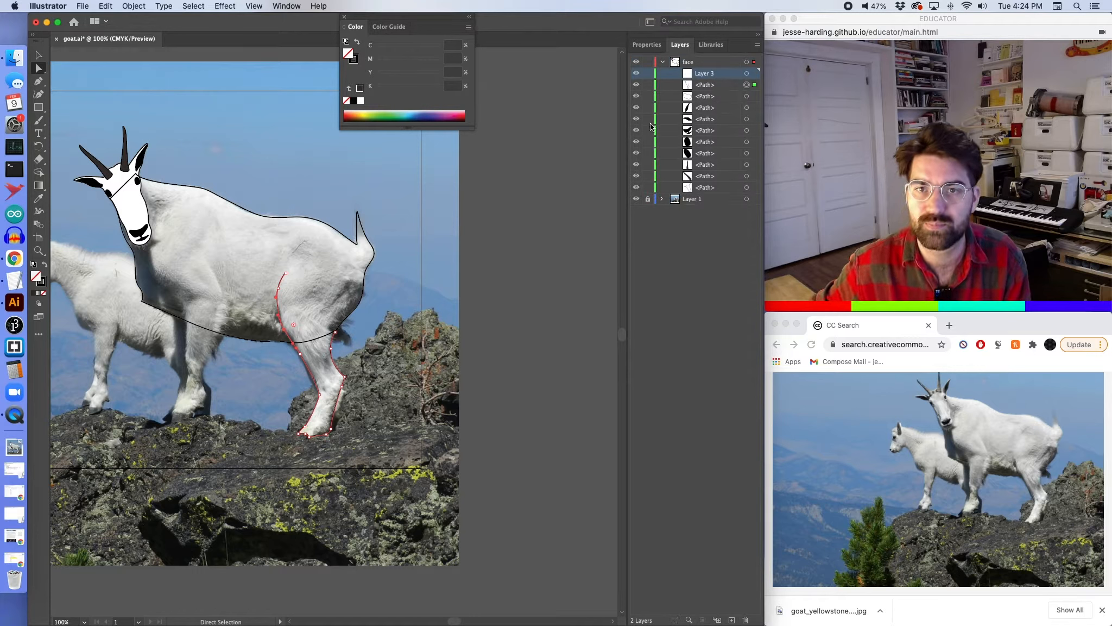
{"action": "key", "text": "Delete"}
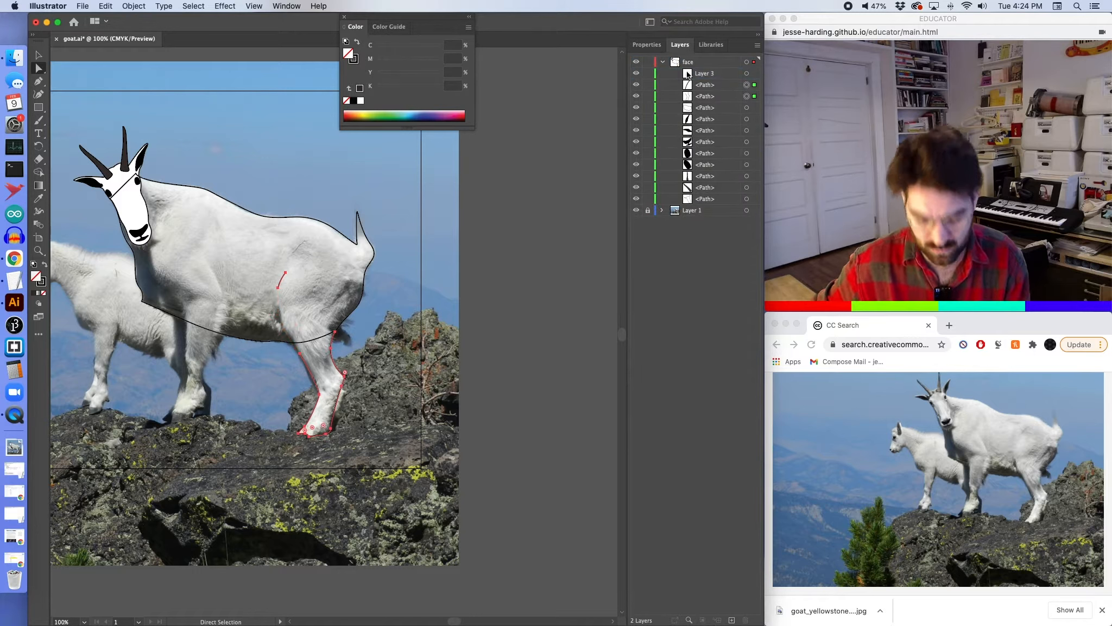
{"action": "key", "text": "super+z"}
{"action": "key", "text": "super+z"}
{"action": "key", "text": "super+z"}
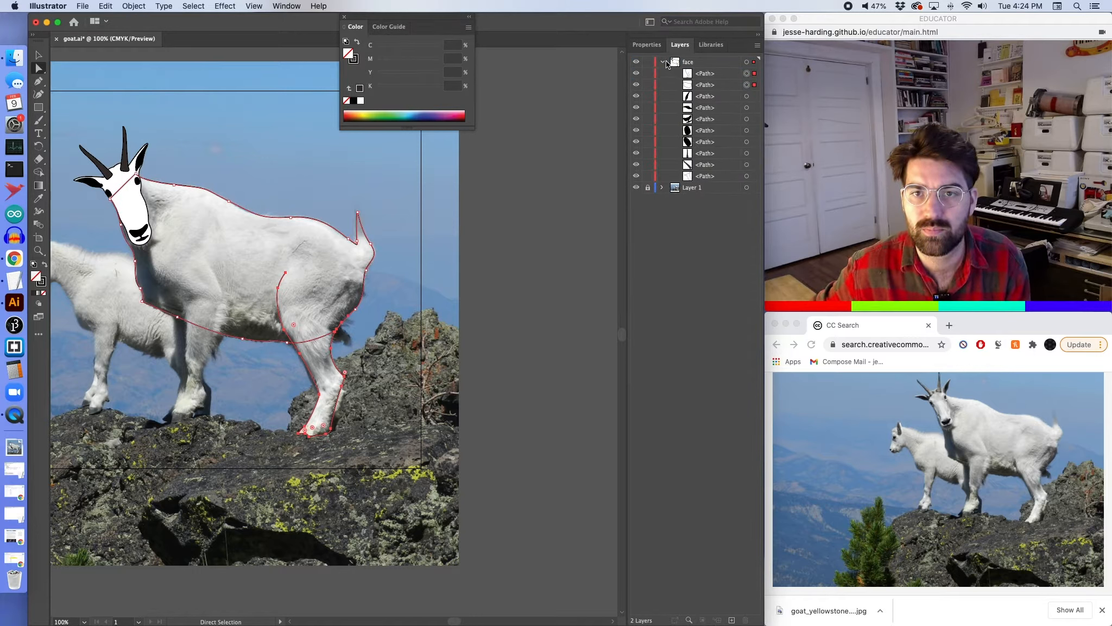
{"action": "key", "text": "super+shift+z"}
{"action": "key", "text": "super+shift+z"}
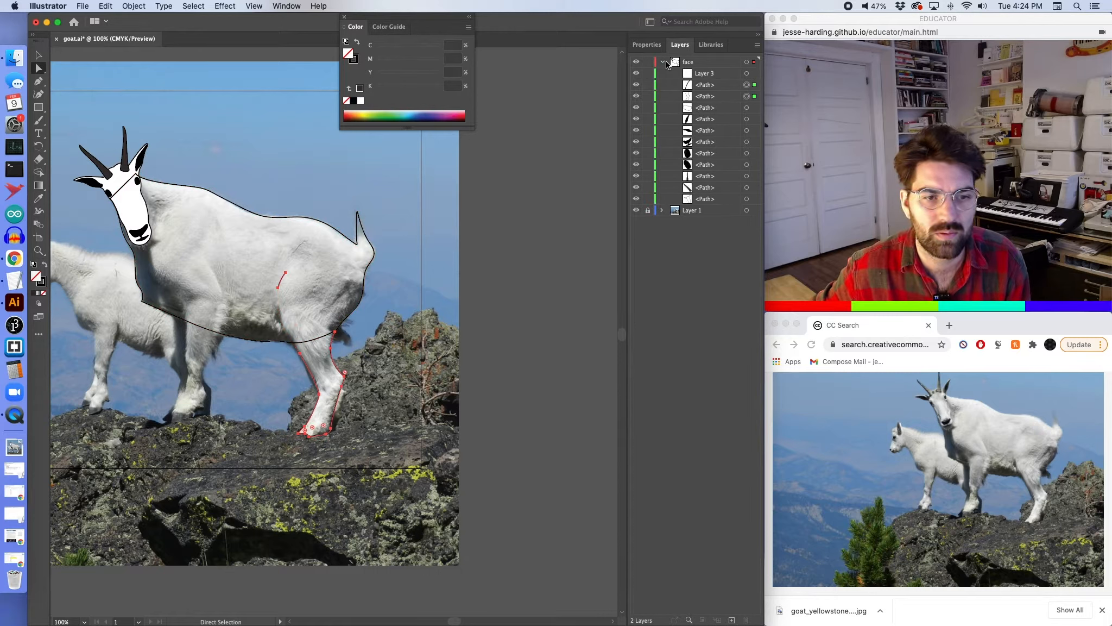
Collapse the face layer and add a new layer named body above it.
{"action": "left_click", "coordinate": [661, 63]}
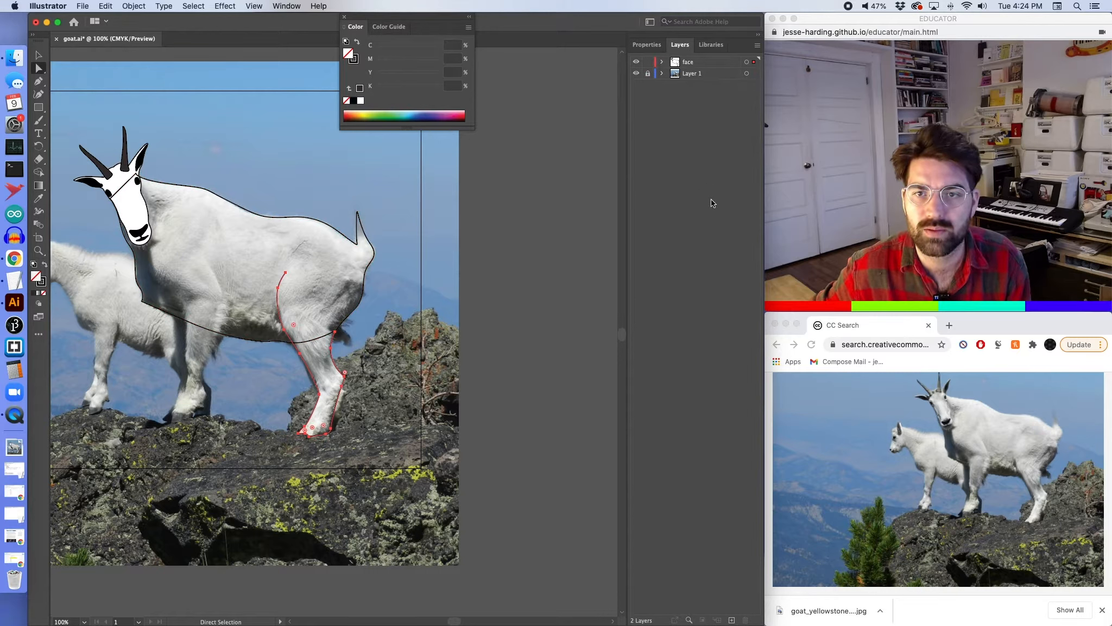
{"action": "left_click", "coordinate": [731, 620]}
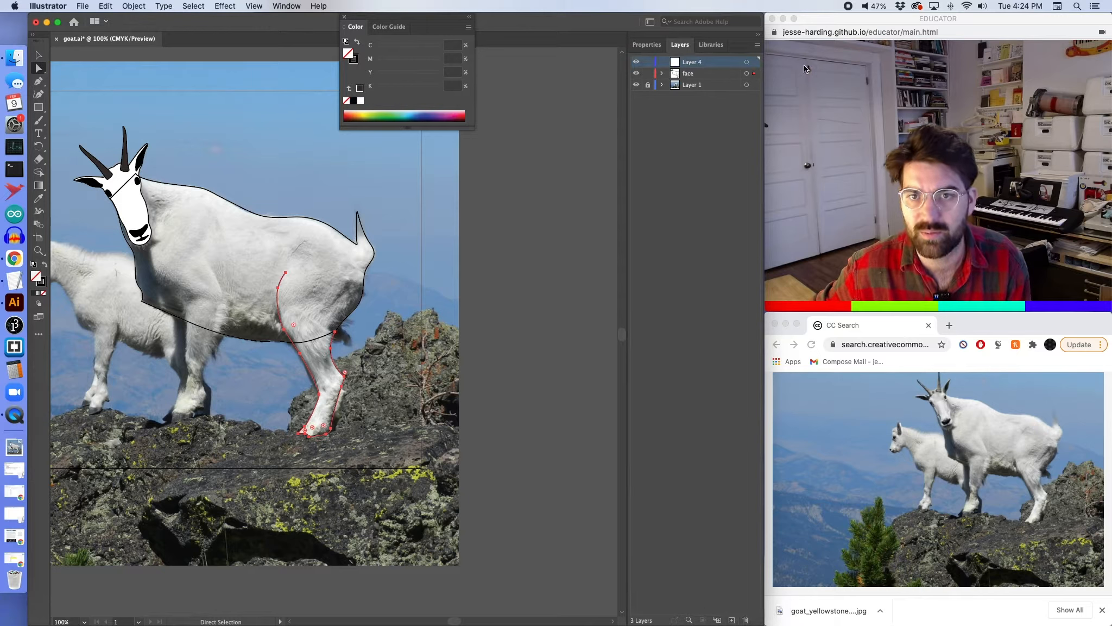
{"action": "double_click", "coordinate": [699, 62]}
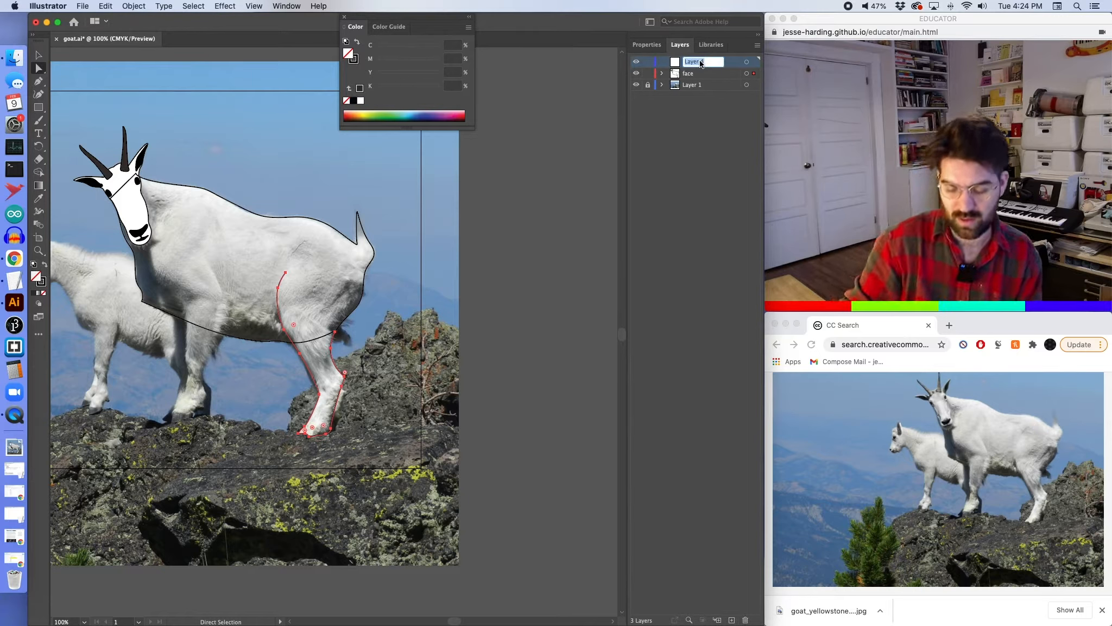
{"action": "type", "text": "body"}
{"action": "key", "text": "Return"}
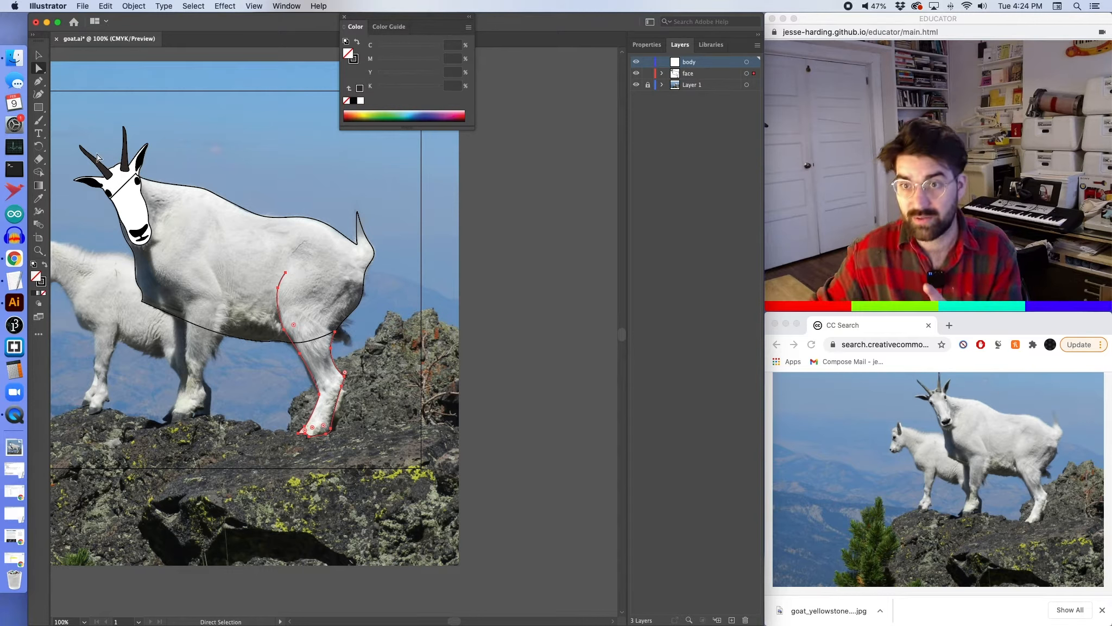
Select the whole closed body outline and move it from the face layer to the body layer.
{"action": "left_click", "coordinate": [39, 56]}
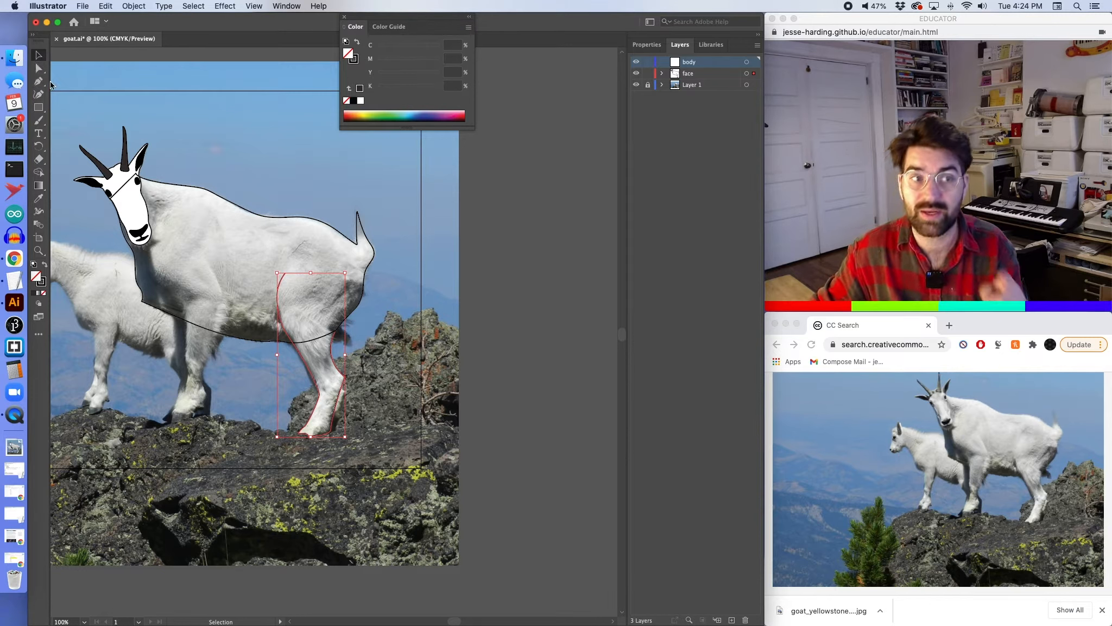
{"action": "left_click", "coordinate": [300, 217]}
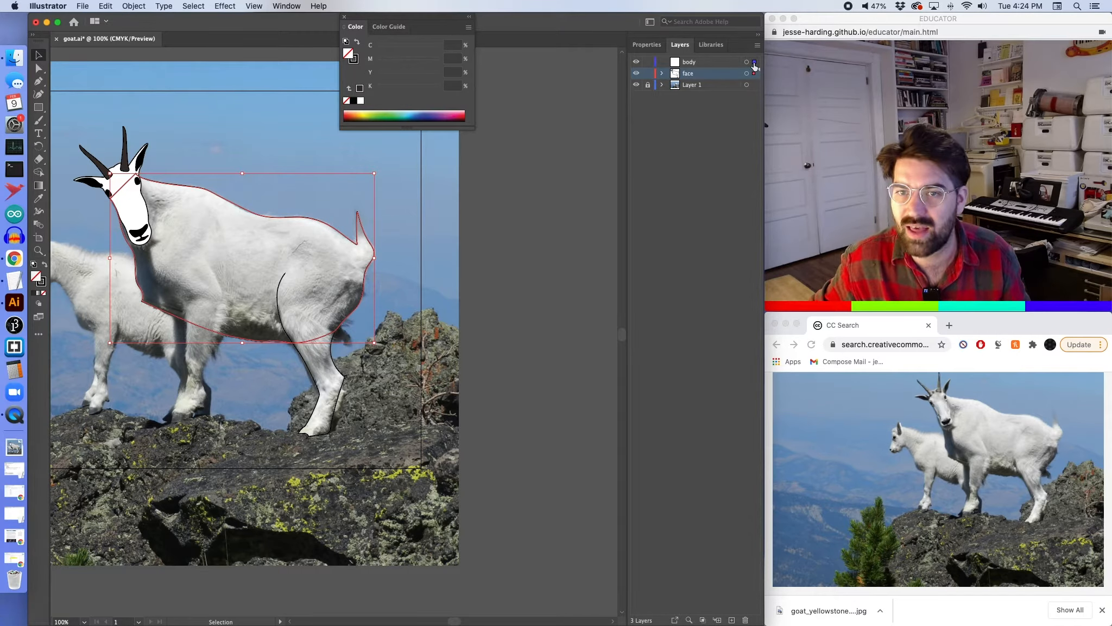
{"action": "left_click_drag", "start_coordinate": [754, 66], "coordinate": [754, 63]}
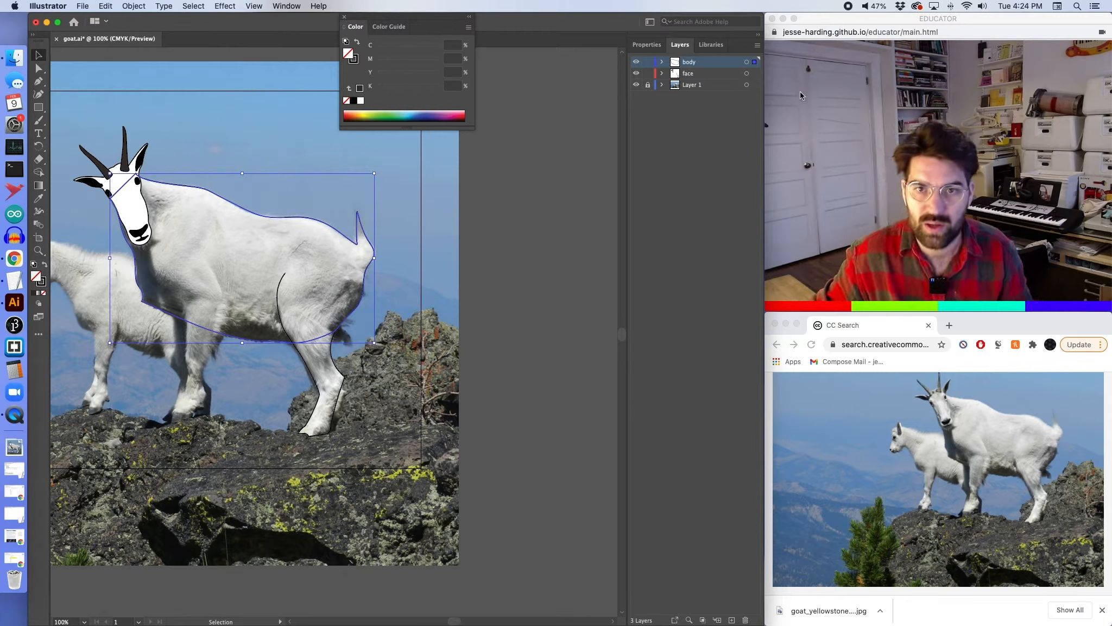
Switch the body layer's visibility off and on to check which artwork it holds.
{"action": "left_click", "coordinate": [637, 63]}
{"action": "left_click", "coordinate": [637, 63]}
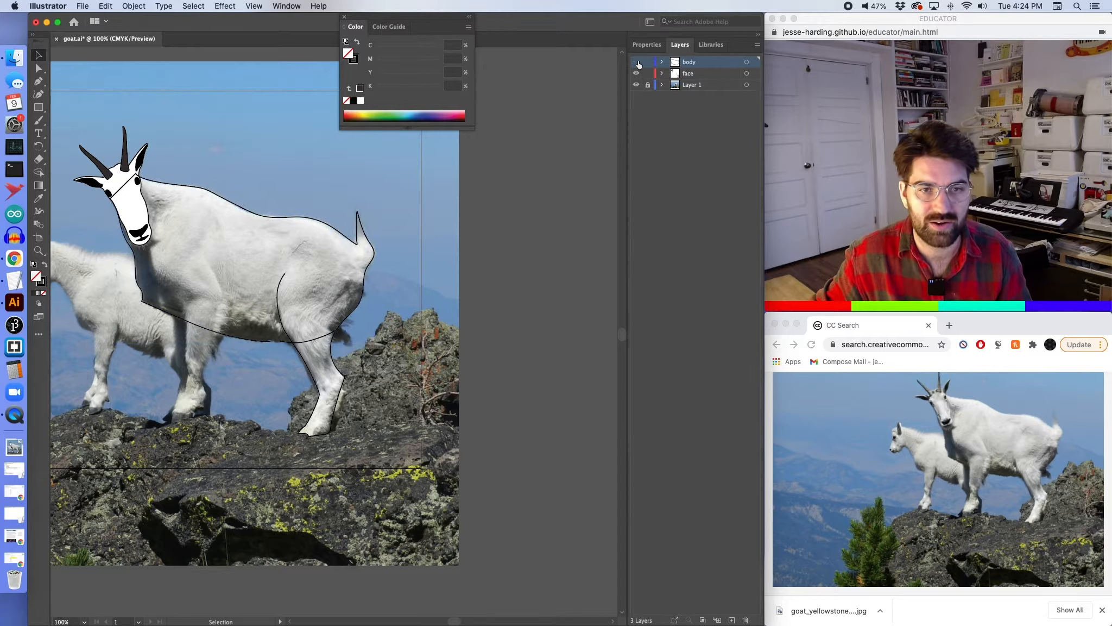
{"action": "left_click", "coordinate": [637, 62]}
{"action": "left_click", "coordinate": [637, 62]}
{"action": "left_click", "coordinate": [637, 62]}
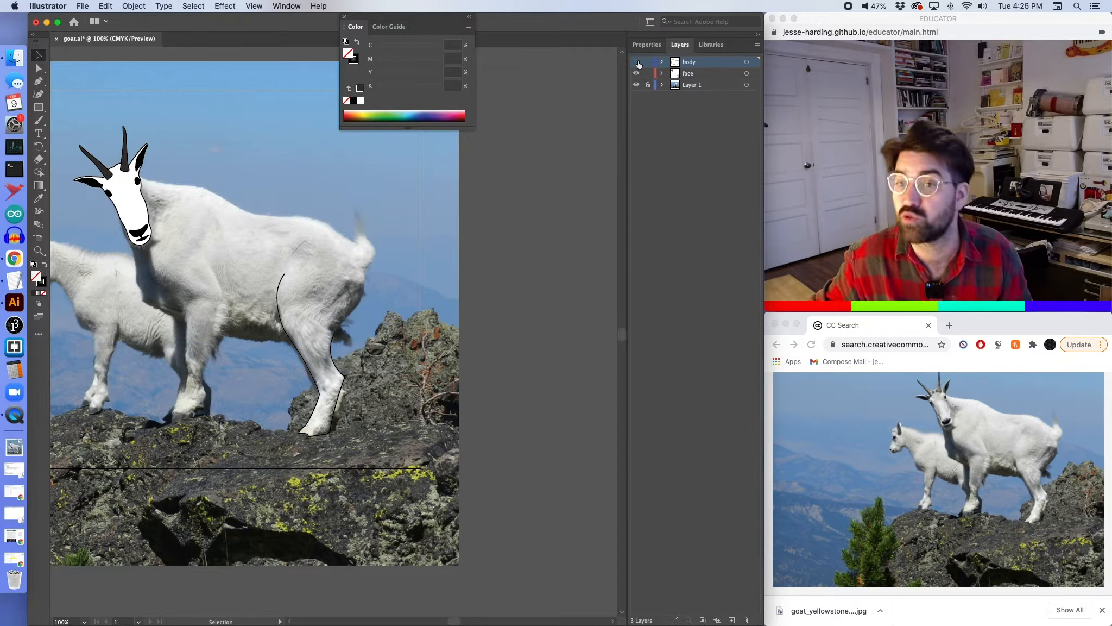
{"action": "left_click", "coordinate": [637, 63]}
{"action": "left_click", "coordinate": [637, 63]}
{"action": "left_click", "coordinate": [637, 62]}
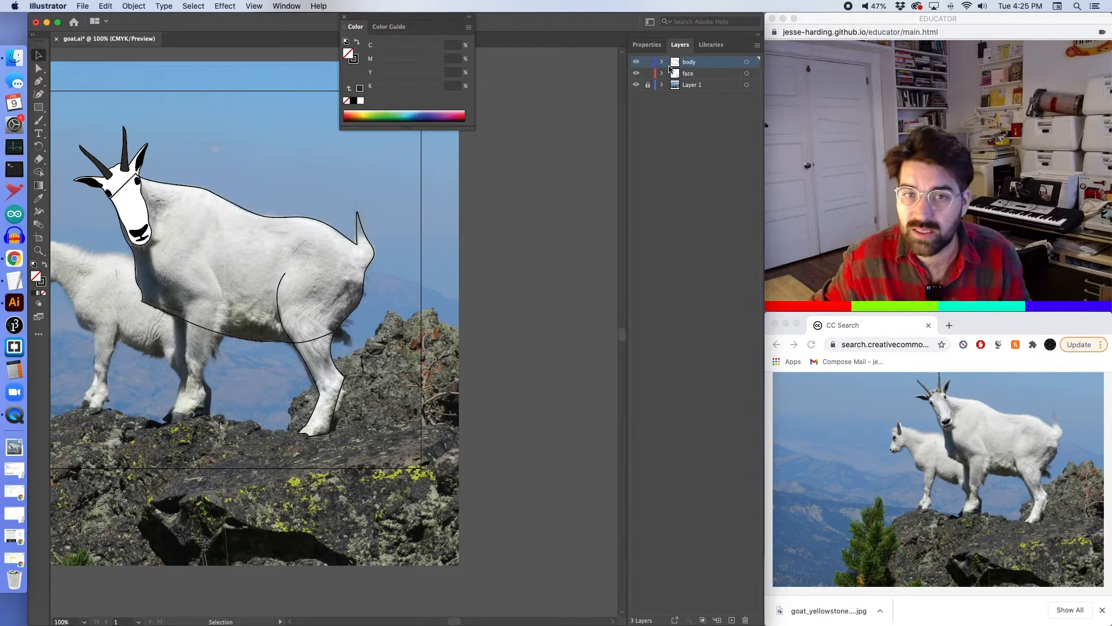
Move the body layer below the face layer and fill the body outline with white.
{"action": "left_click_drag", "start_coordinate": [681, 65], "coordinate": [678, 81]}
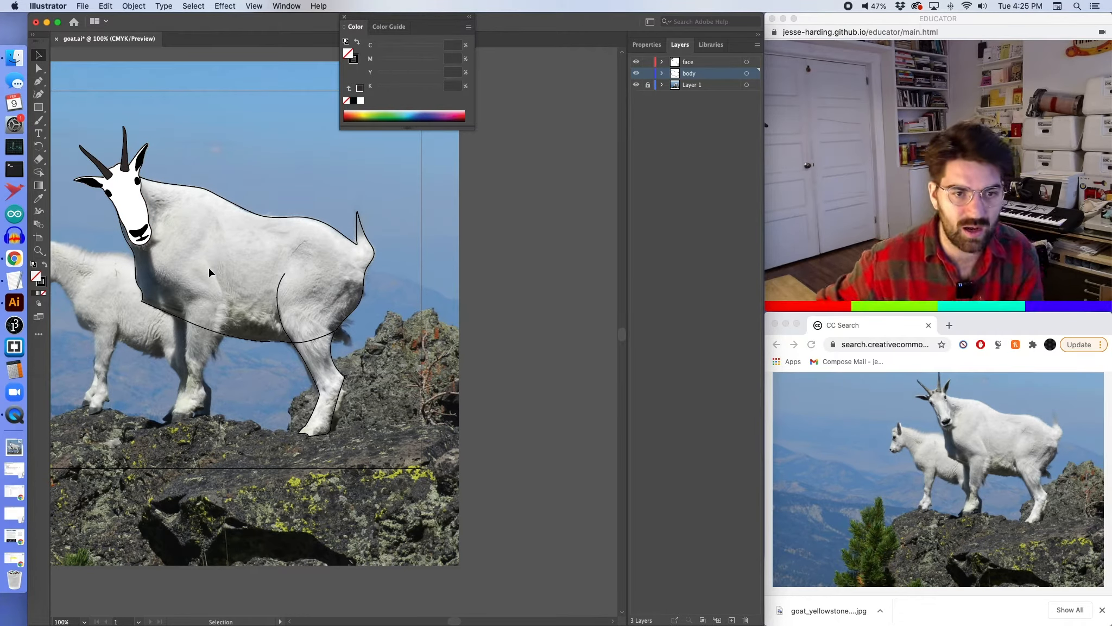
{"action": "left_click", "coordinate": [275, 218]}
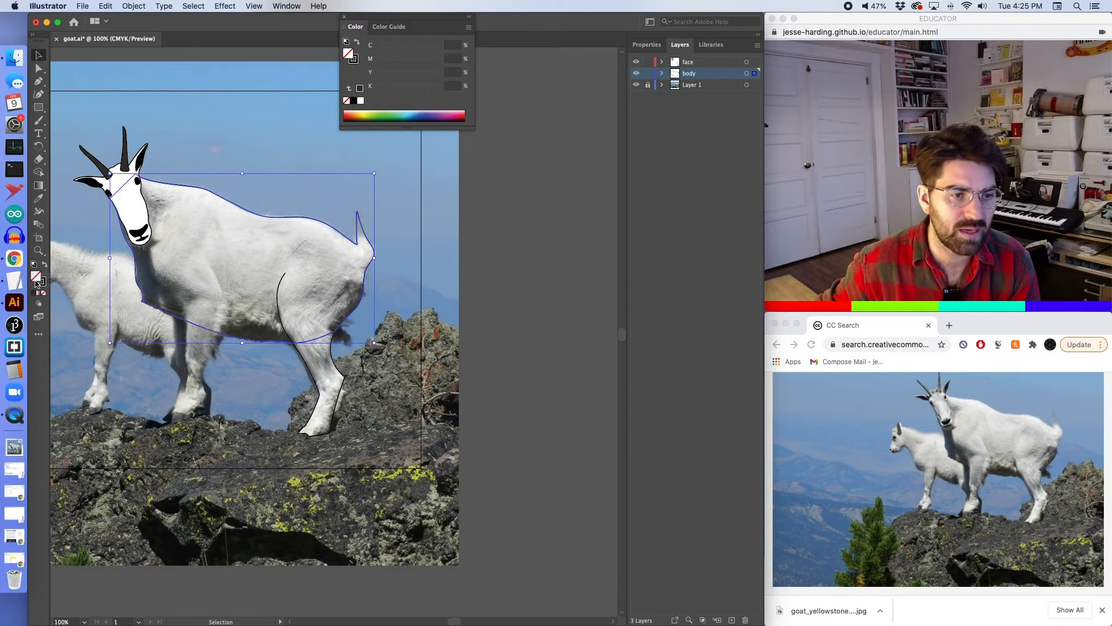
{"action": "left_click", "coordinate": [361, 101]}
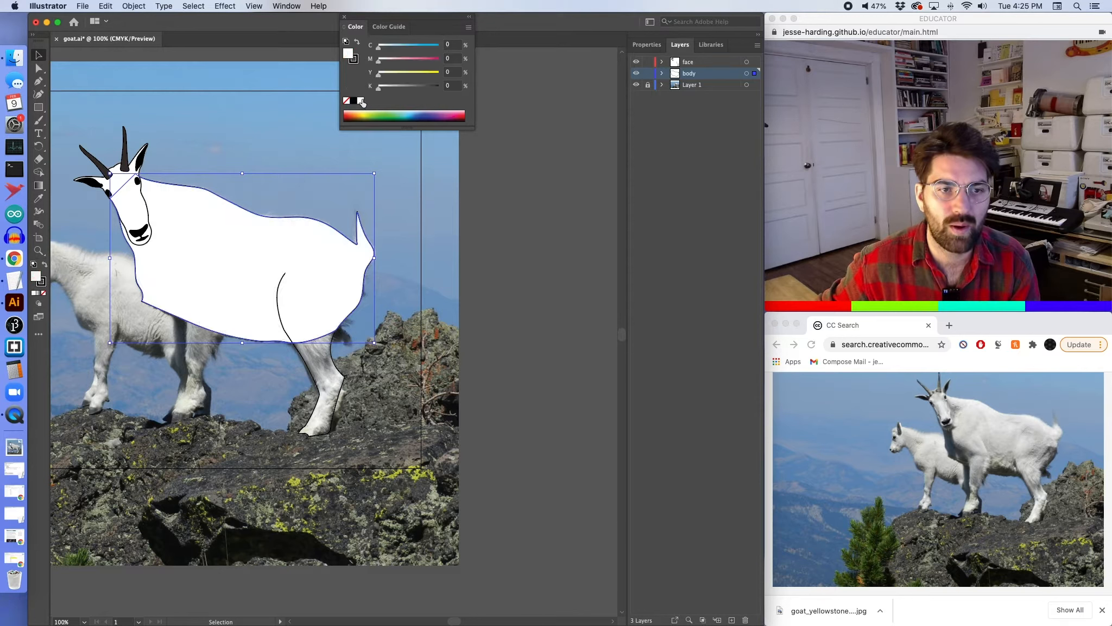
{"action": "left_click", "coordinate": [160, 115]}
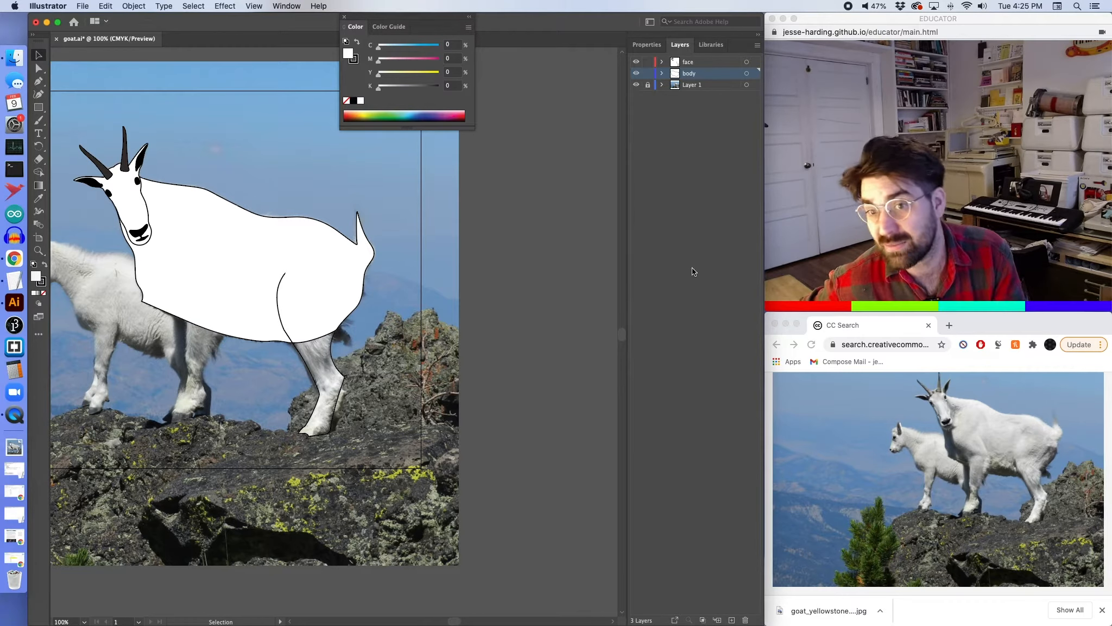
Hide the body layer and add a new layer named legs between the face and body layers.
{"action": "left_click", "coordinate": [637, 73]}
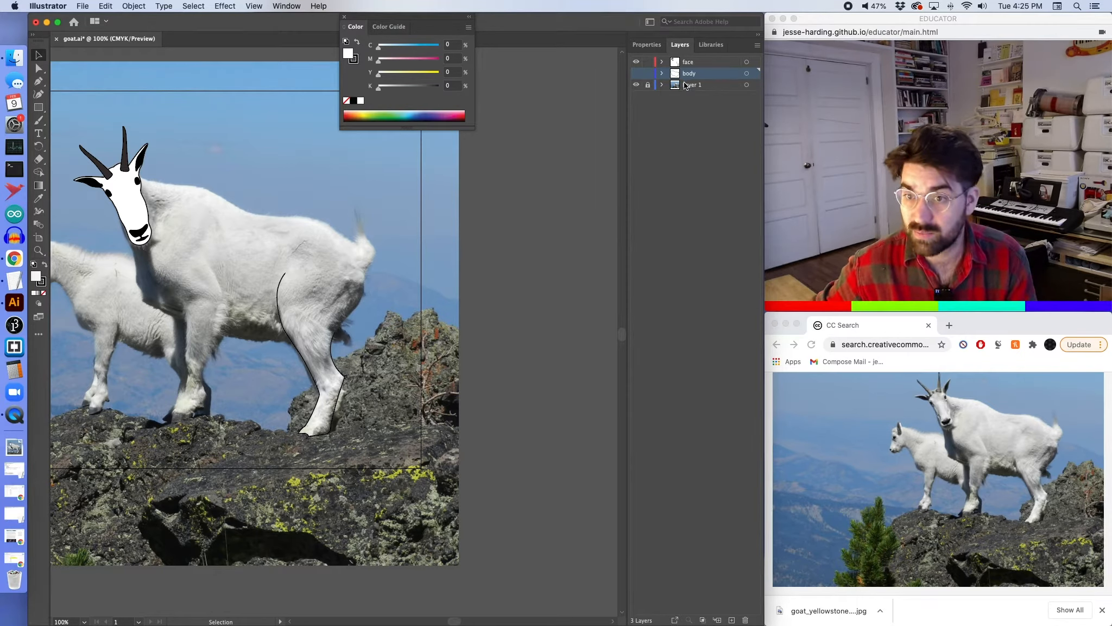
{"action": "left_click", "coordinate": [732, 619]}
{"action": "key", "text": "l"}
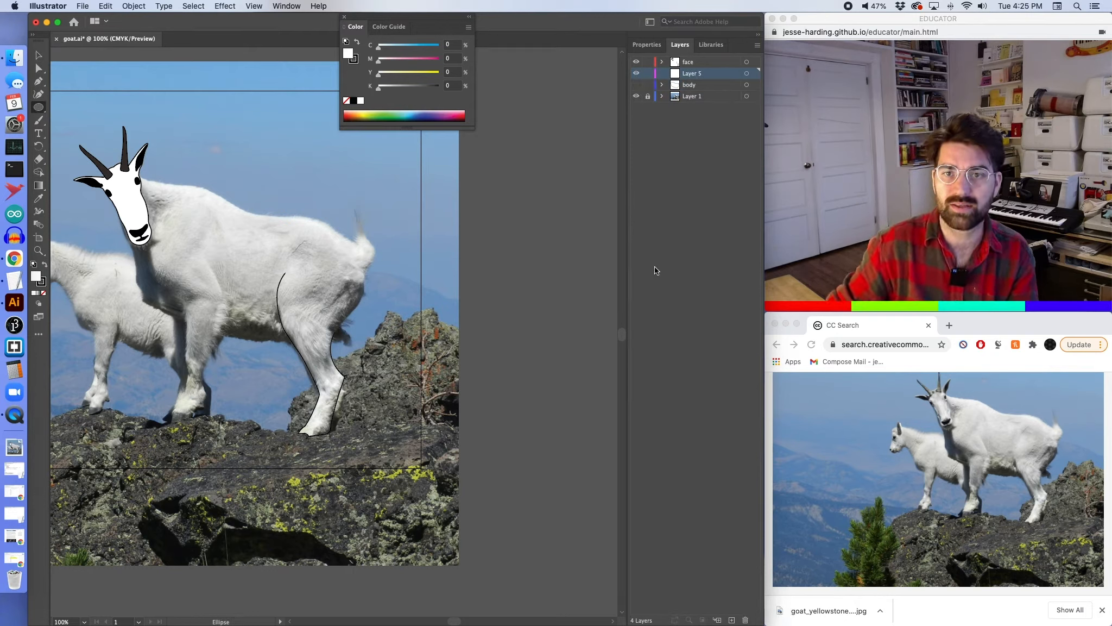
{"action": "double_click", "coordinate": [692, 73]}
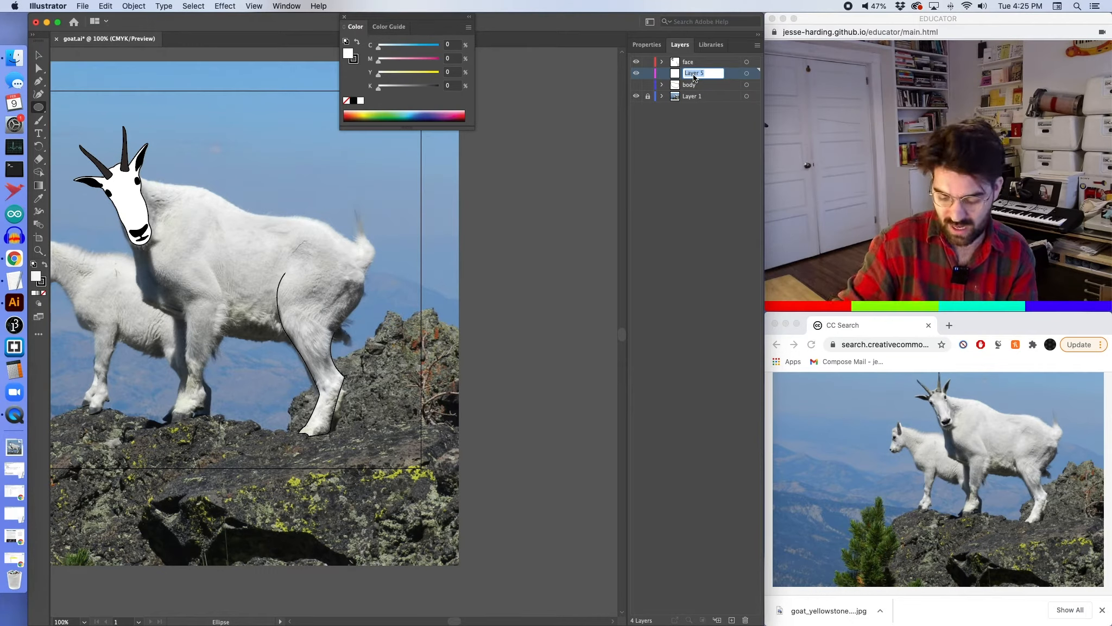
{"action": "type", "text": "legs"}
{"action": "key", "text": "Return"}
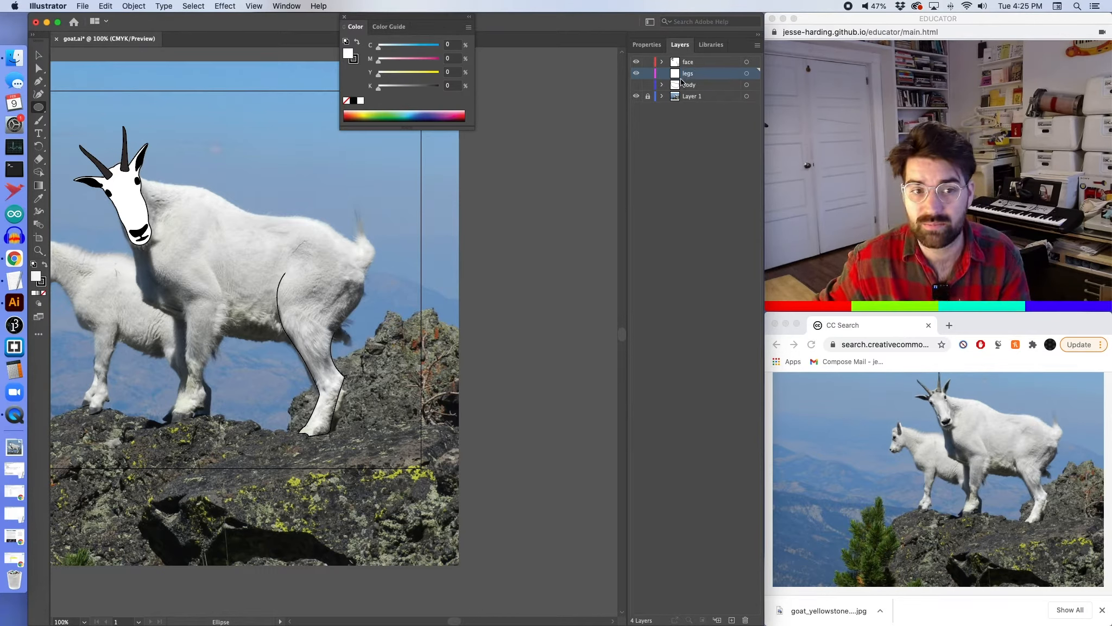
Select the hind leg outline and move it from the face layer to the legs layer.
{"action": "left_click", "coordinate": [38, 57]}
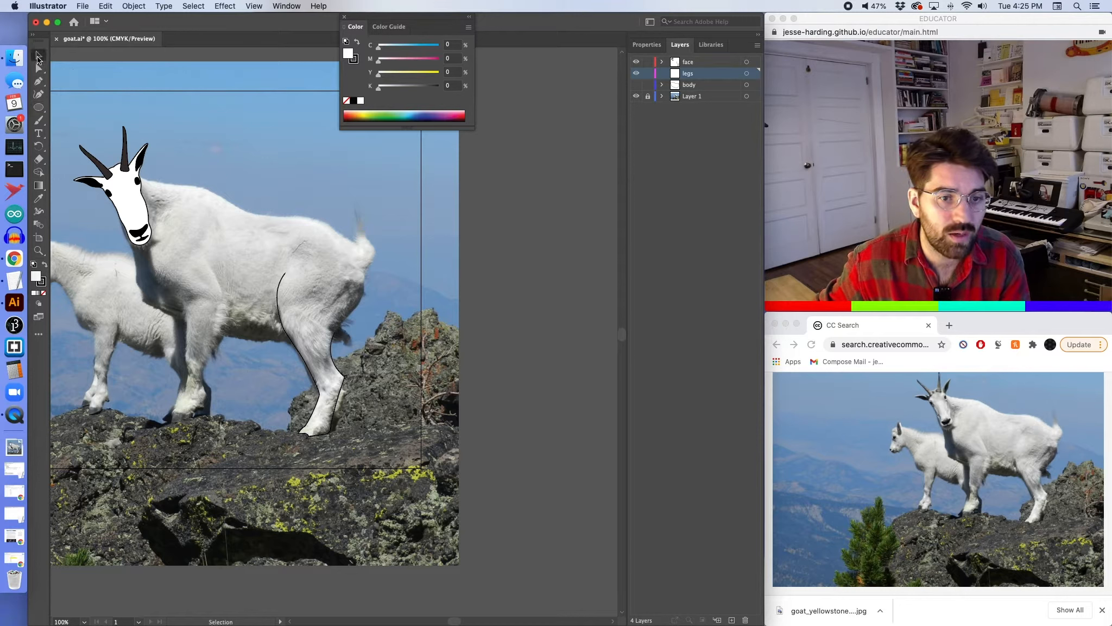
{"action": "left_click", "coordinate": [277, 302]}
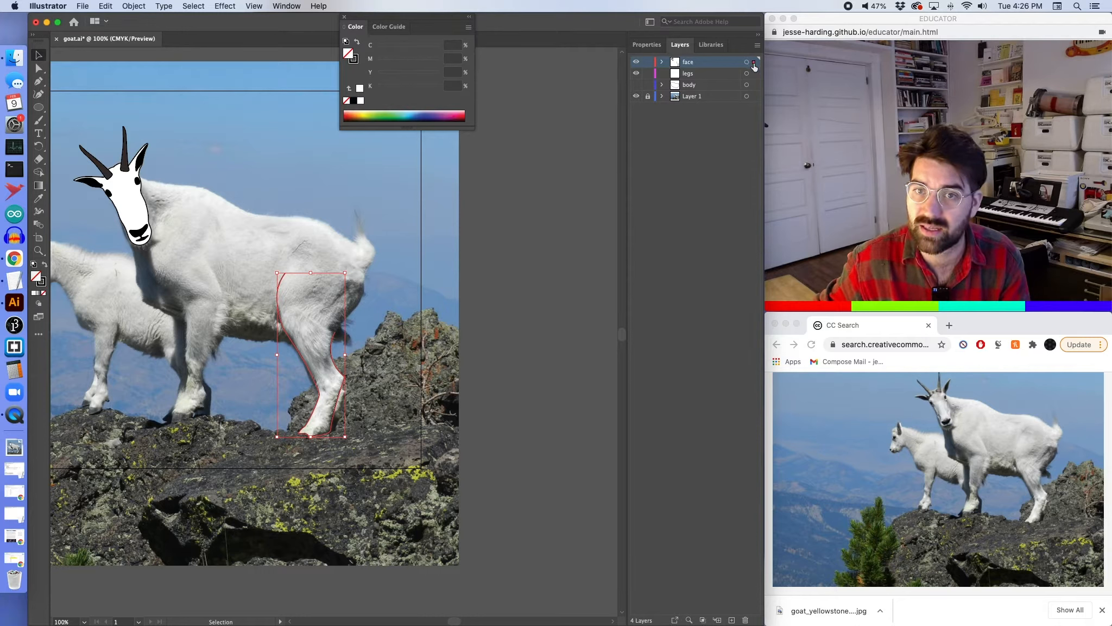
{"action": "left_click_drag", "start_coordinate": [753, 75], "coordinate": [754, 73]}
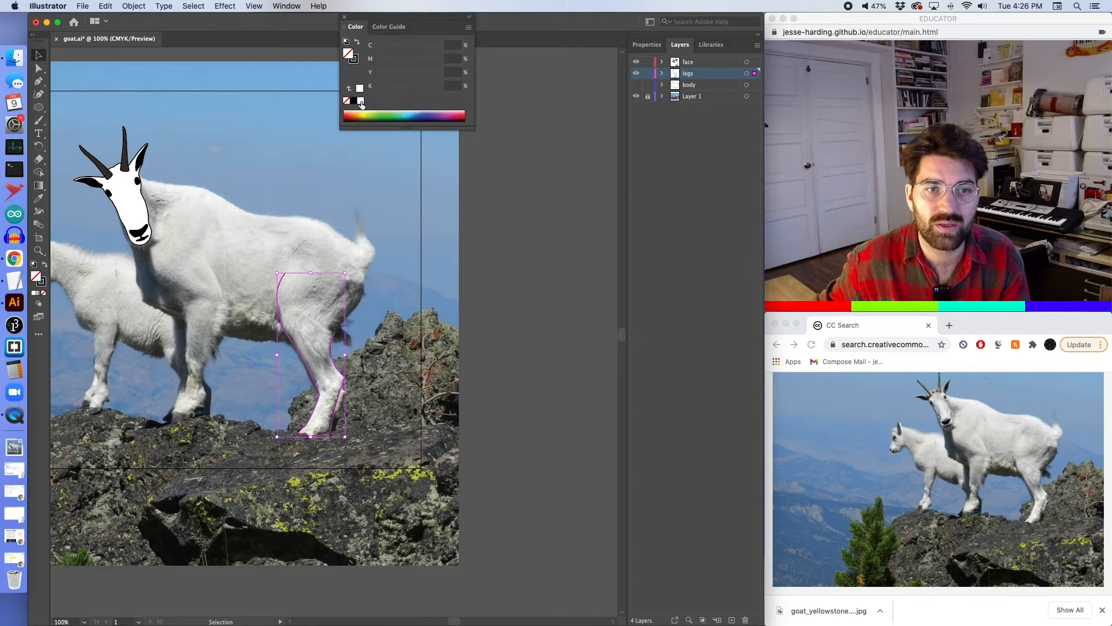
Fill the hind leg with white and check it against the body by briefly showing the body layer.
{"action": "left_click", "coordinate": [360, 101]}
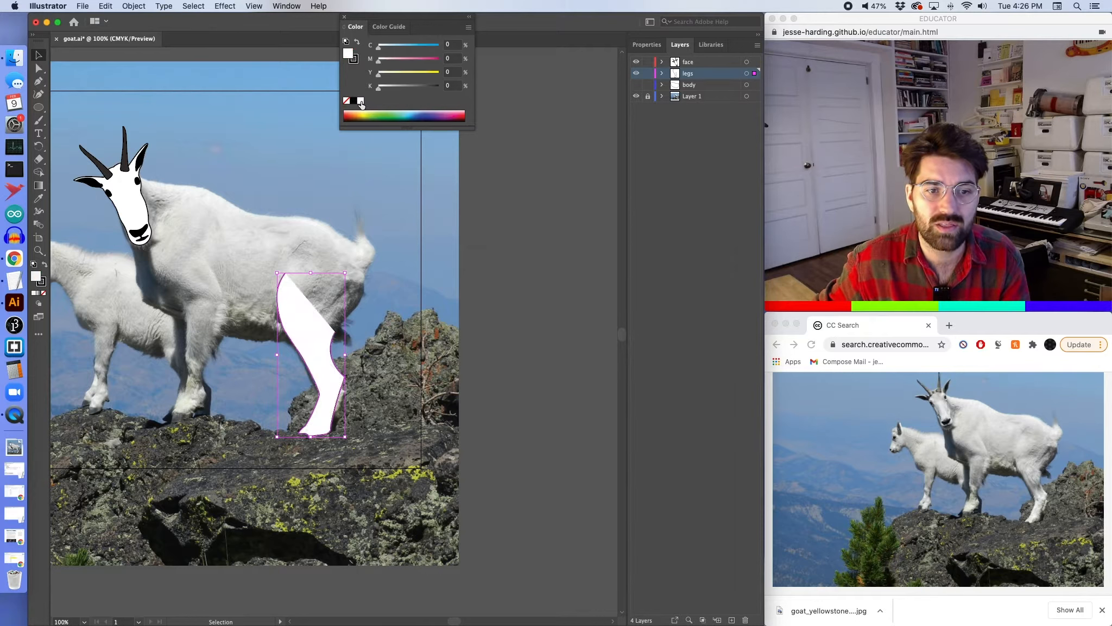
{"action": "left_click", "coordinate": [635, 86]}
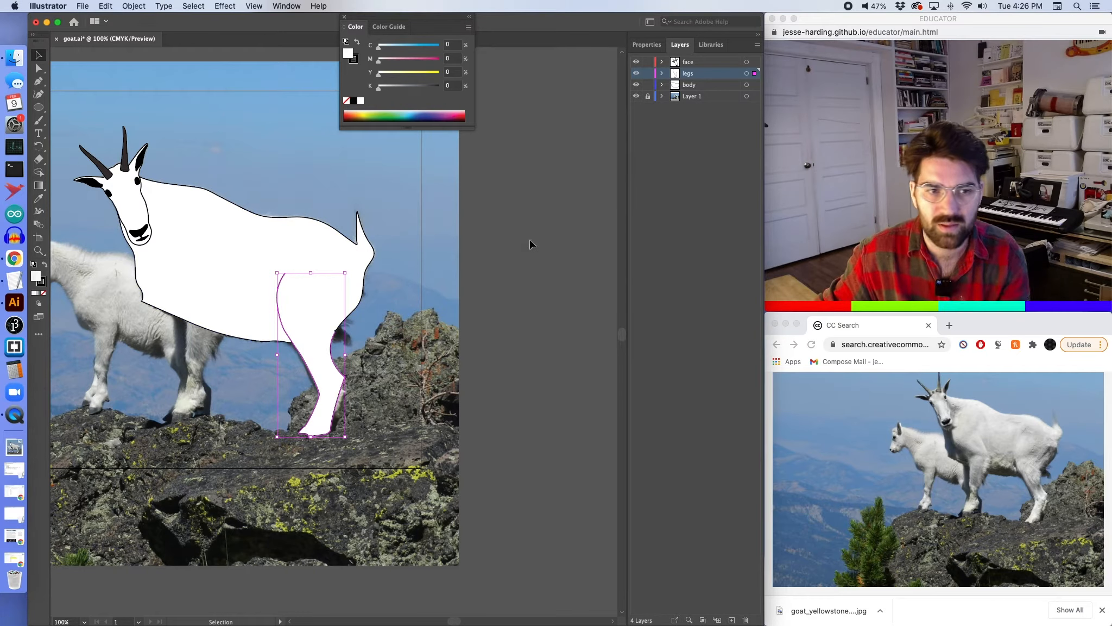
{"action": "left_click", "coordinate": [636, 85]}
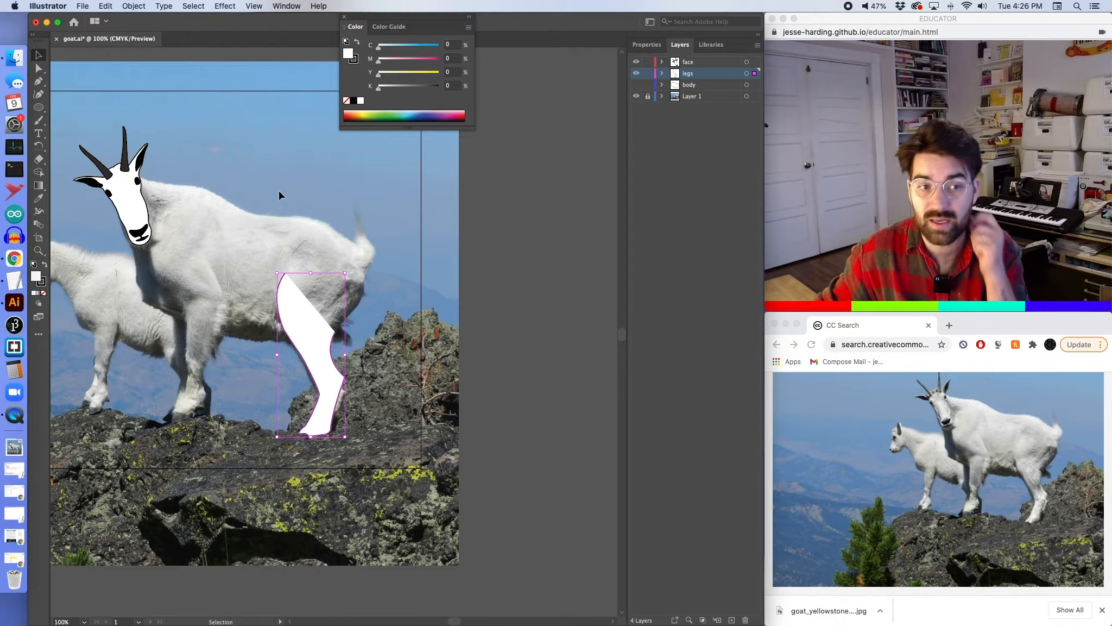
Start a Pen path on the legs layer along the front leg's rear edge, curving from the flank past the belly.
{"action": "key", "text": "super+equal"}
{"action": "key", "text": "super+equal"}
{"action": "key", "text": "super+equal"}
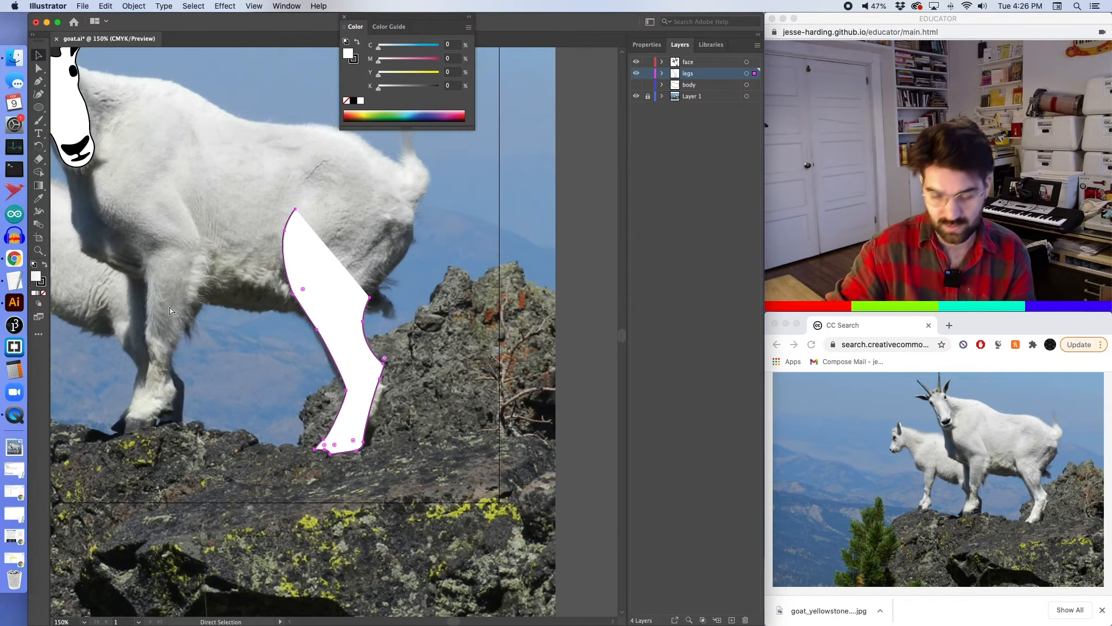
{"action": "scroll", "coordinate": [169, 310], "scroll_direction": "left", "scroll_amount": 8}
{"action": "scroll", "coordinate": [170, 310], "scroll_direction": "up", "scroll_amount": 5}
{"action": "scroll", "coordinate": [169, 310], "scroll_direction": "left", "scroll_amount": 5}
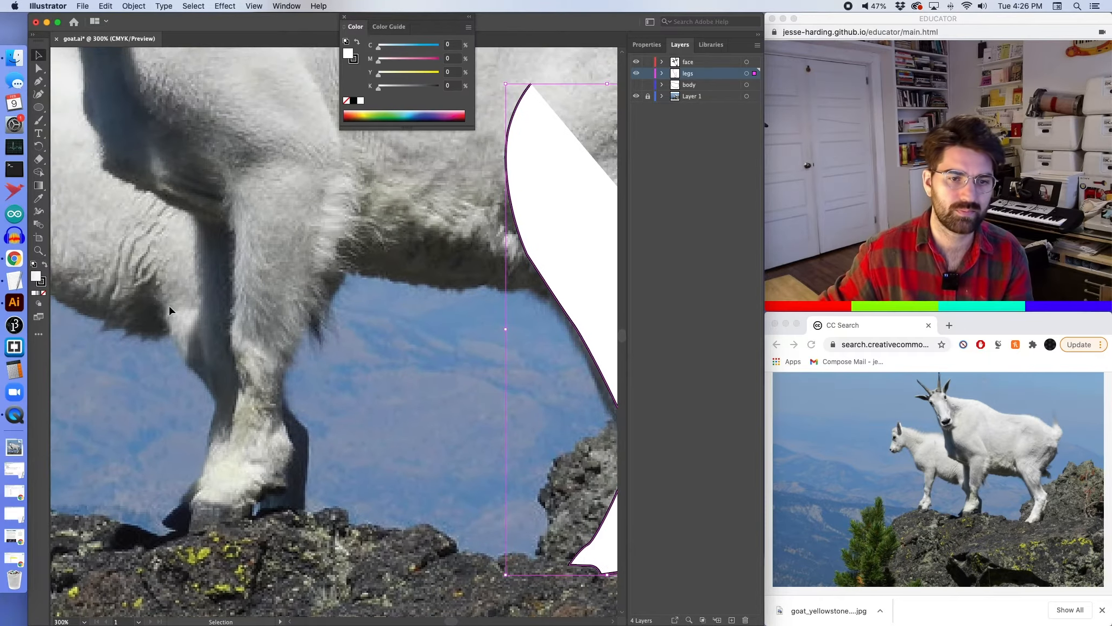
{"action": "scroll", "coordinate": [255, 238], "scroll_direction": "up", "scroll_amount": 2}
{"action": "scroll", "coordinate": [255, 238], "scroll_direction": "right", "scroll_amount": 4}
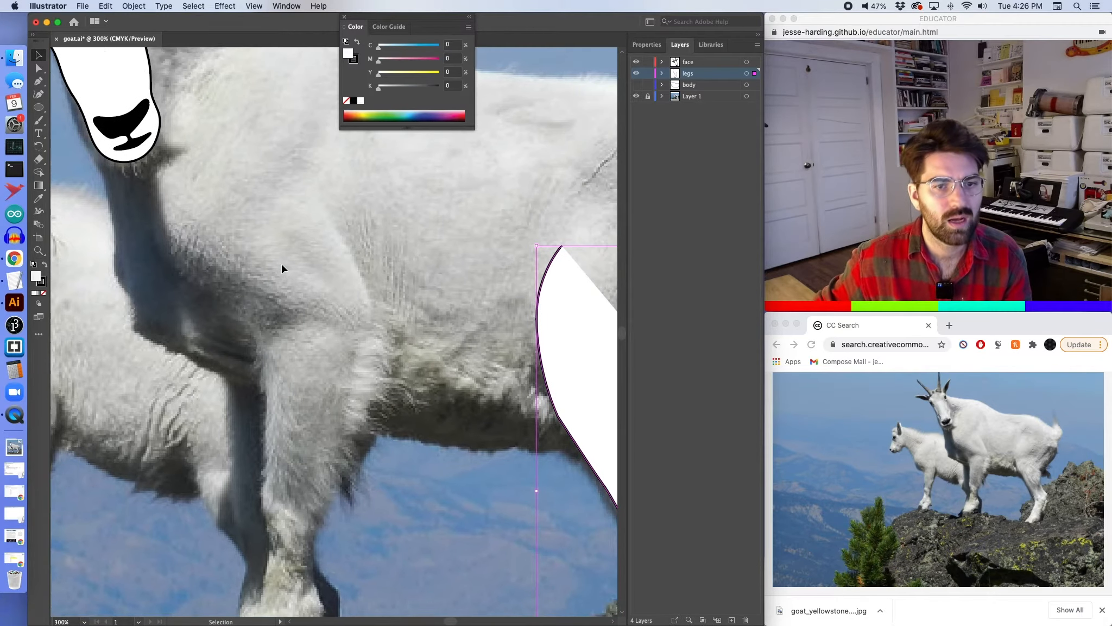
{"action": "left_click", "coordinate": [39, 82]}
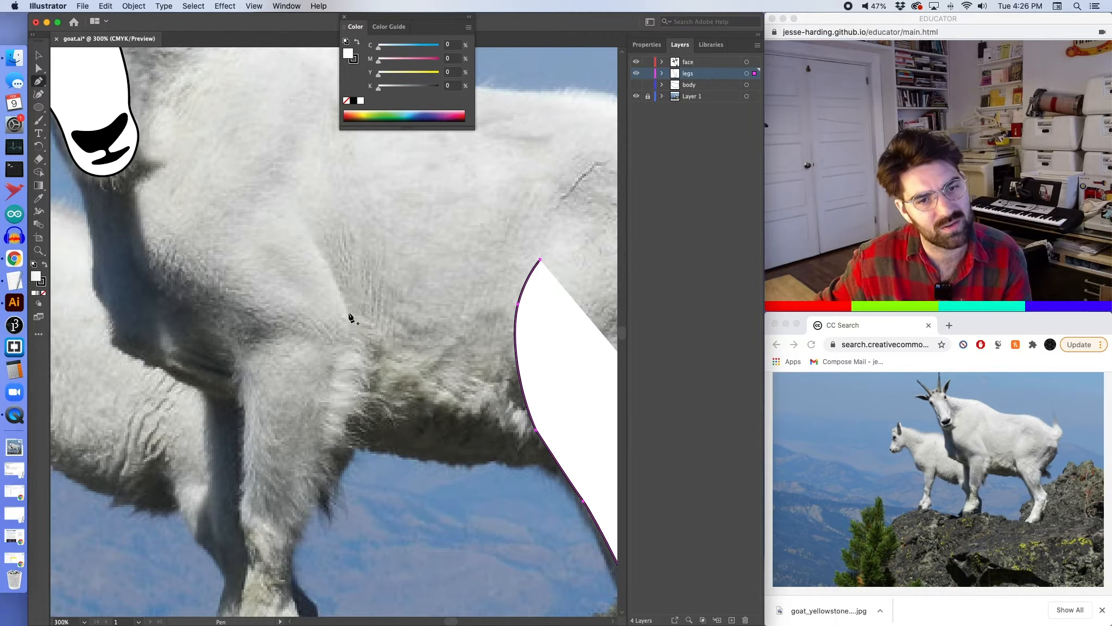
{"action": "left_click", "coordinate": [363, 240]}
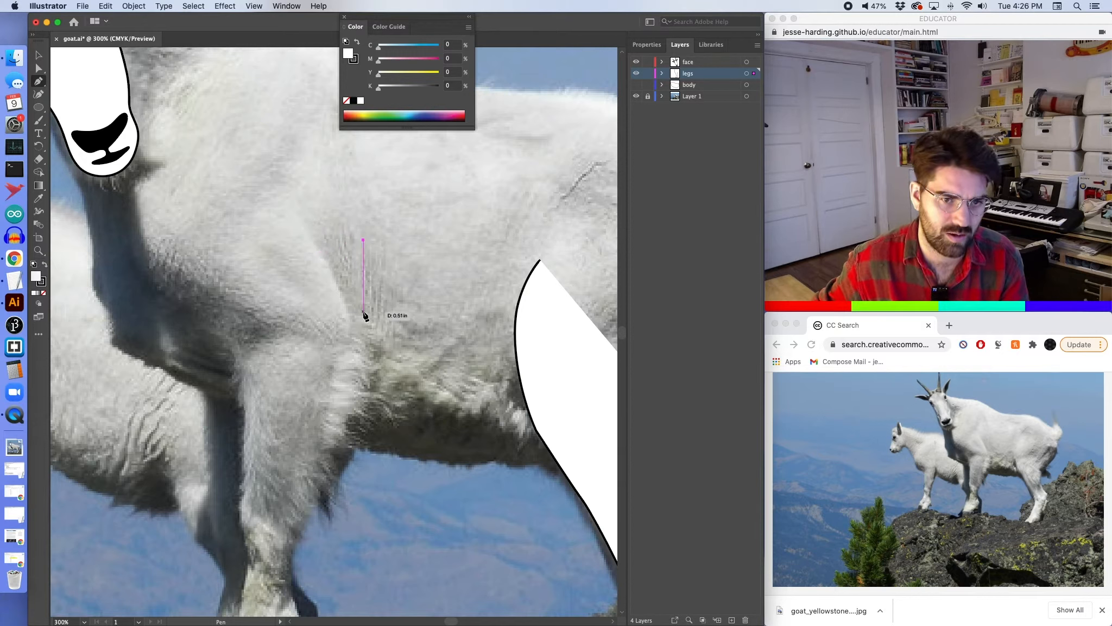
{"action": "left_click_drag", "start_coordinate": [363, 310], "coordinate": [366, 343]}
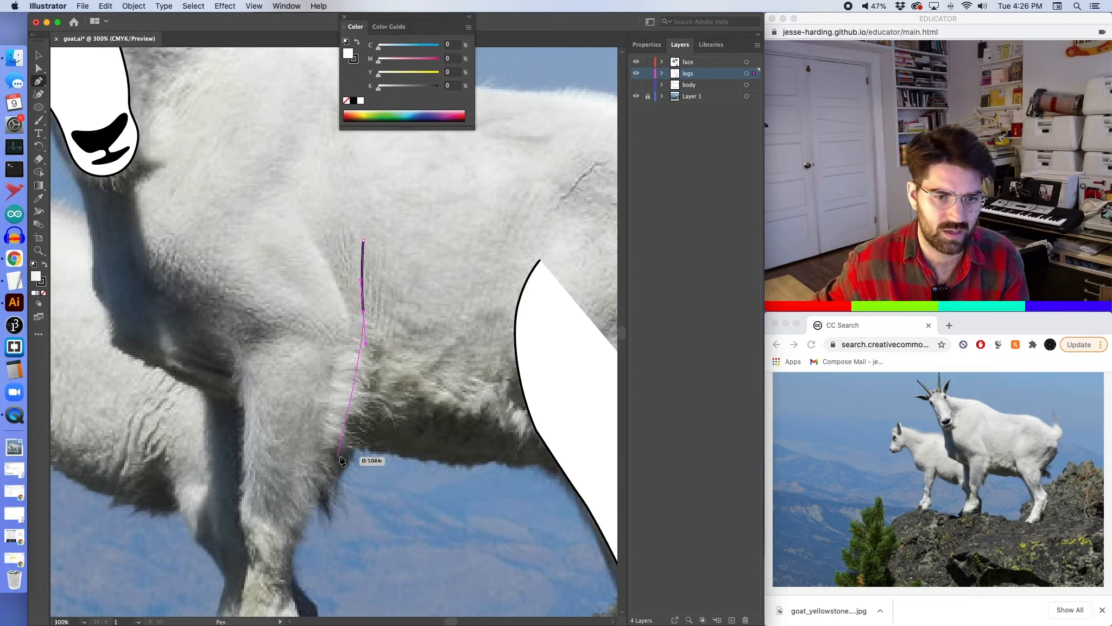
{"action": "left_click_drag", "start_coordinate": [351, 438], "coordinate": [332, 468]}
Extend the front leg path with curved anchor points past the knee to just above the hoof.
{"action": "scroll", "coordinate": [332, 461], "scroll_direction": "down", "scroll_amount": 5}
{"action": "scroll", "coordinate": [331, 462], "scroll_direction": "left", "scroll_amount": 2}
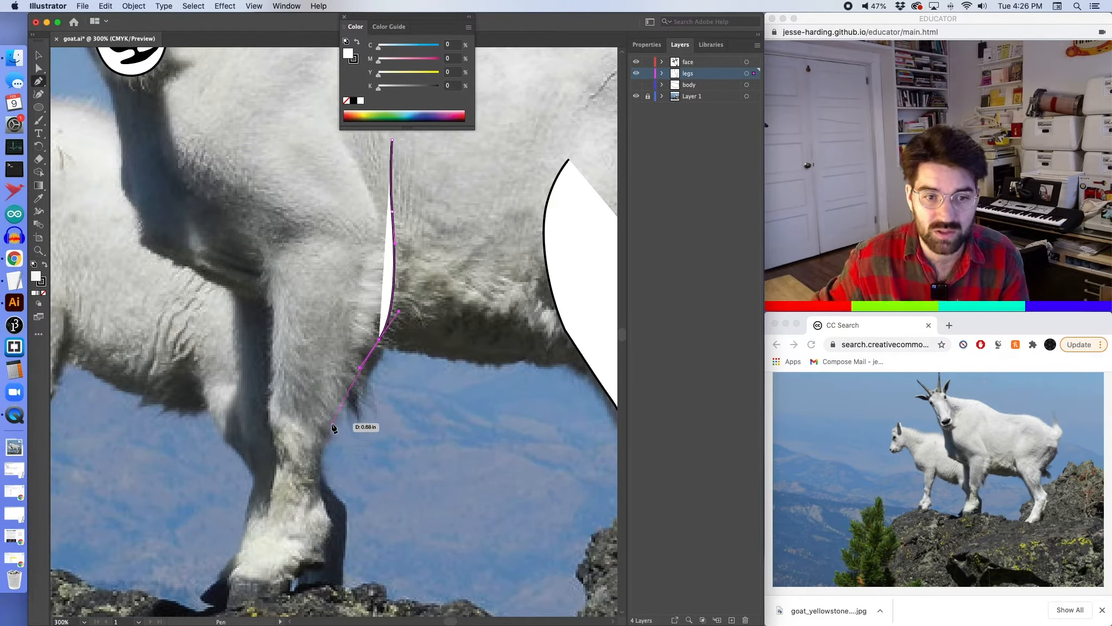
{"action": "left_click_drag", "start_coordinate": [334, 424], "coordinate": [329, 443]}
{"action": "left_click_drag", "start_coordinate": [322, 494], "coordinate": [333, 531]}
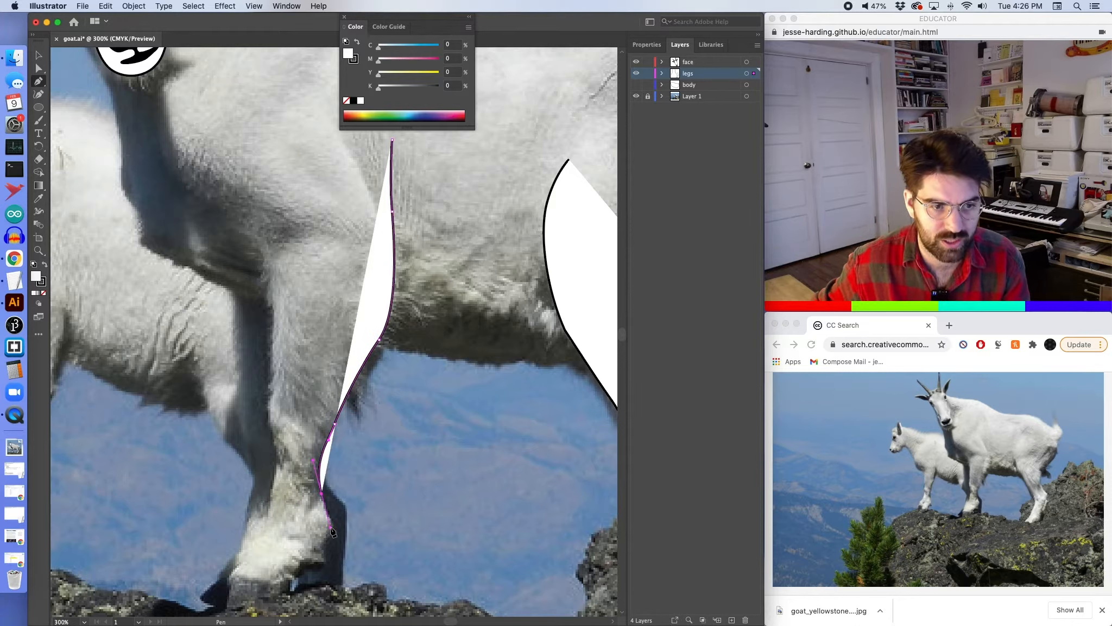
Remove the front leg path's fill and continue the outline around the heel, sole and toe to above the hoof.
{"action": "left_click", "coordinate": [44, 294]}
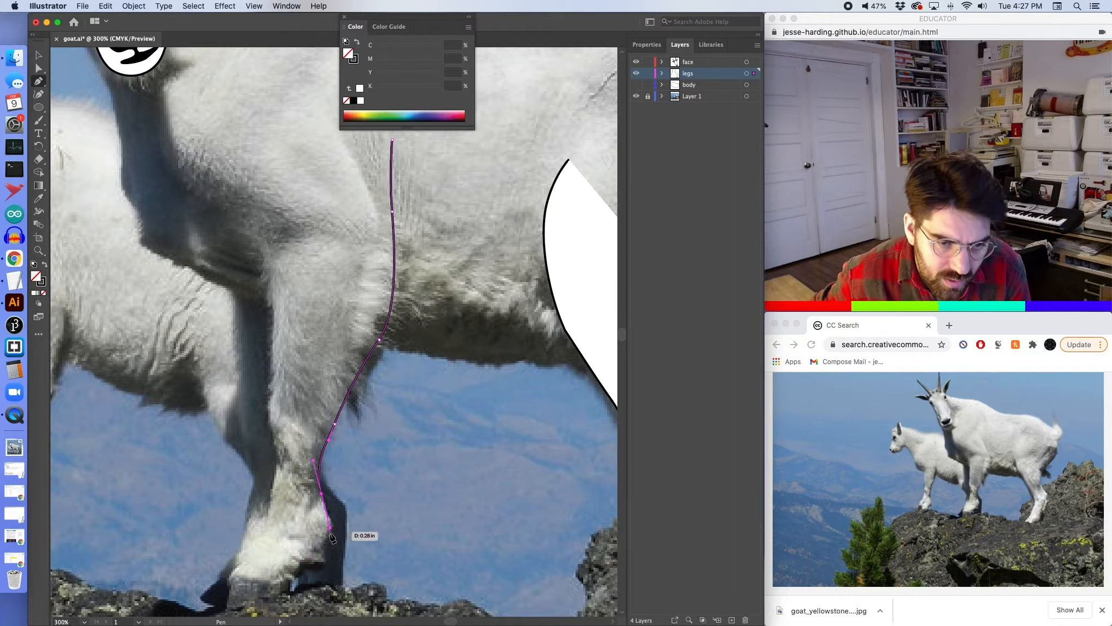
{"action": "left_click_drag", "start_coordinate": [331, 533], "coordinate": [323, 543]}
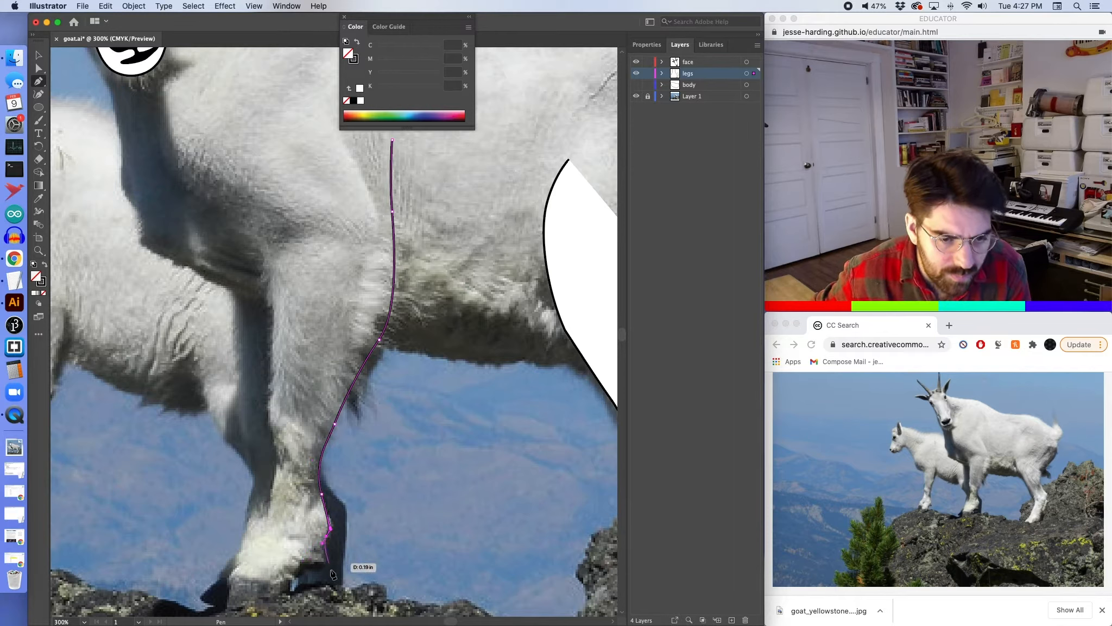
{"action": "left_click", "coordinate": [326, 566]}
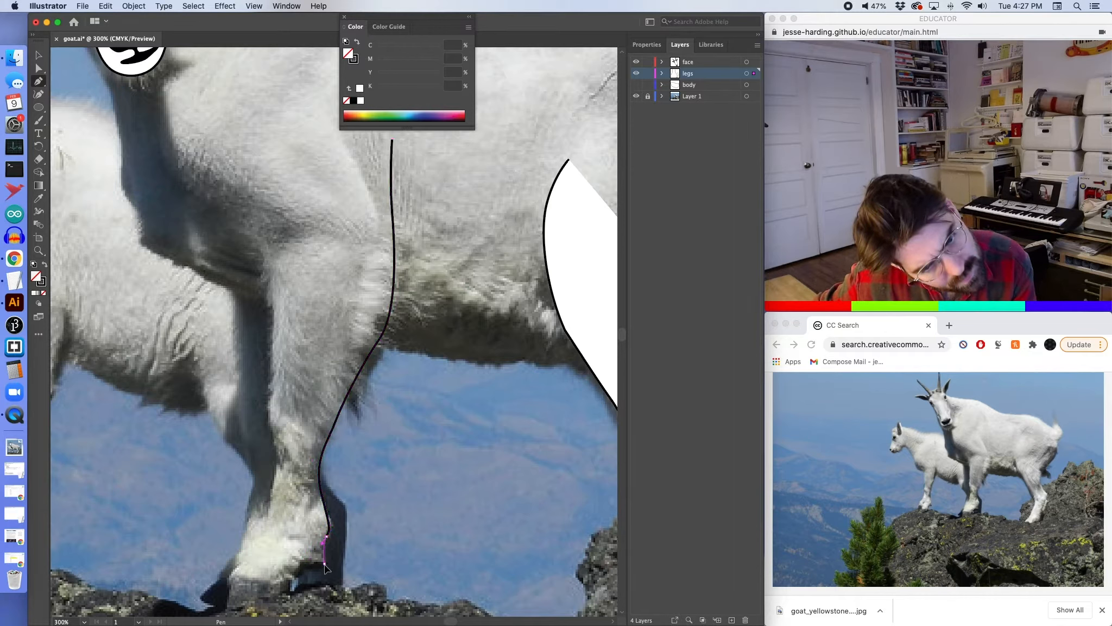
{"action": "left_click_drag", "start_coordinate": [308, 568], "coordinate": [224, 587]}
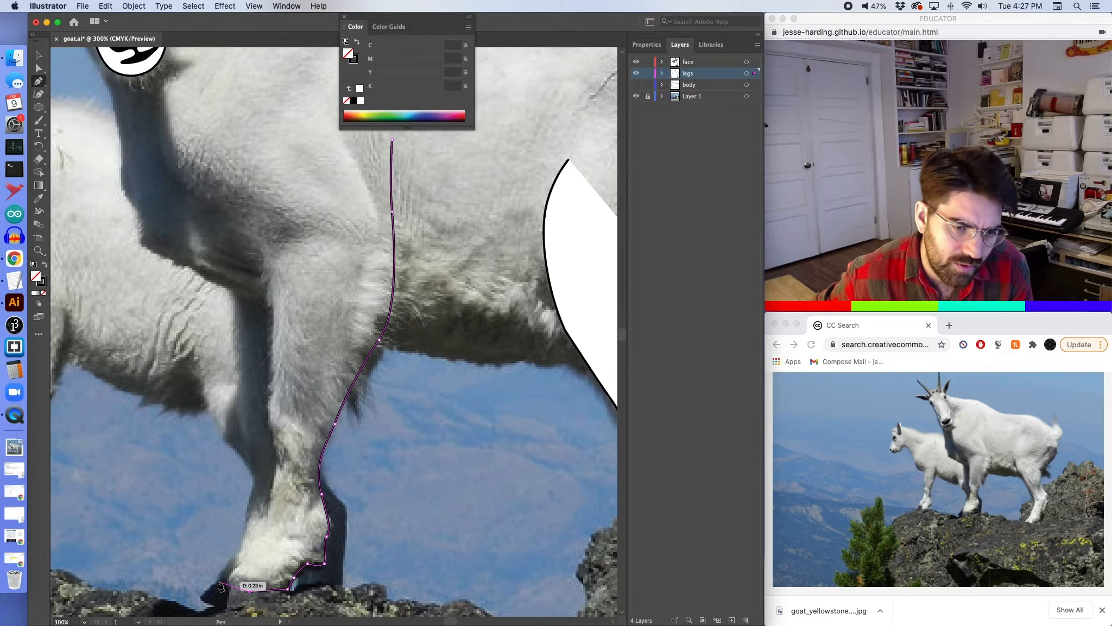
{"action": "left_click", "coordinate": [219, 581]}
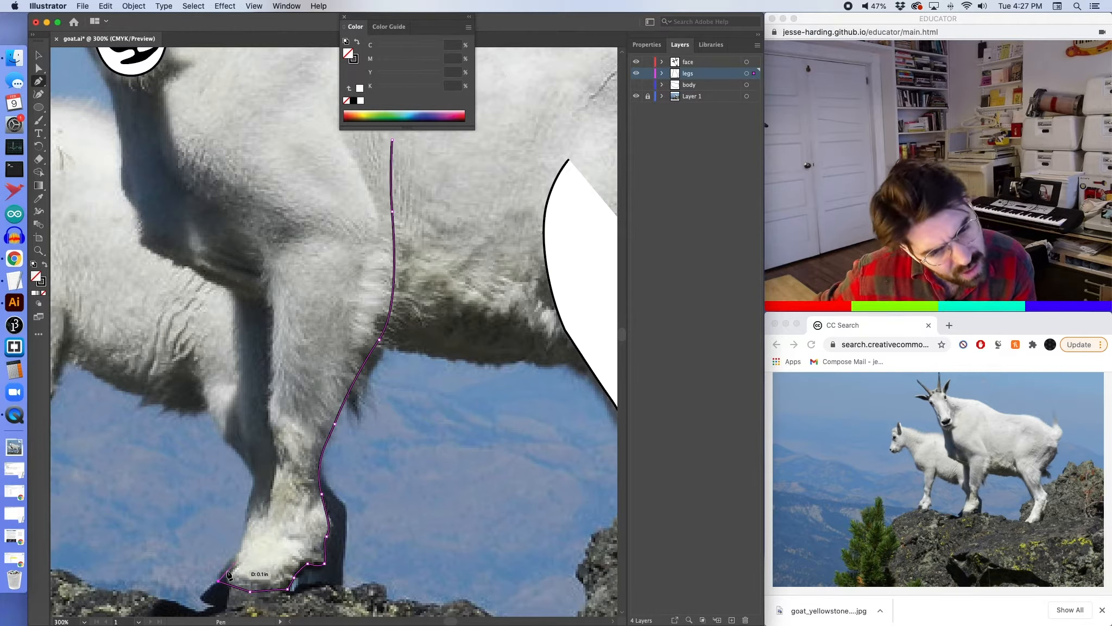
{"action": "left_click", "coordinate": [259, 534]}
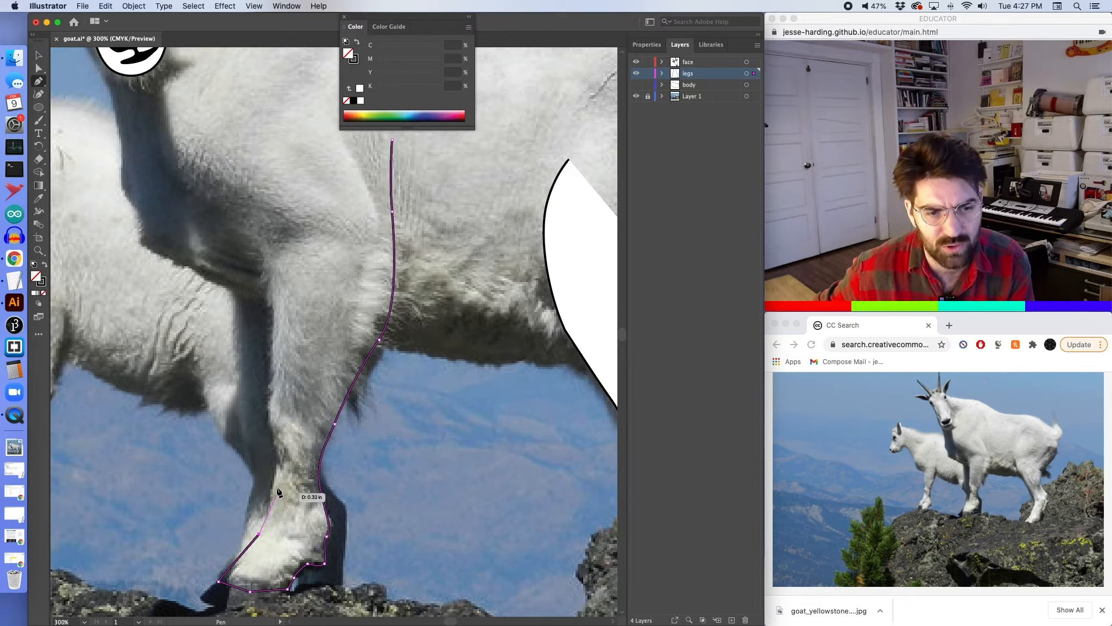
{"action": "left_click_drag", "start_coordinate": [275, 470], "coordinate": [281, 411]}
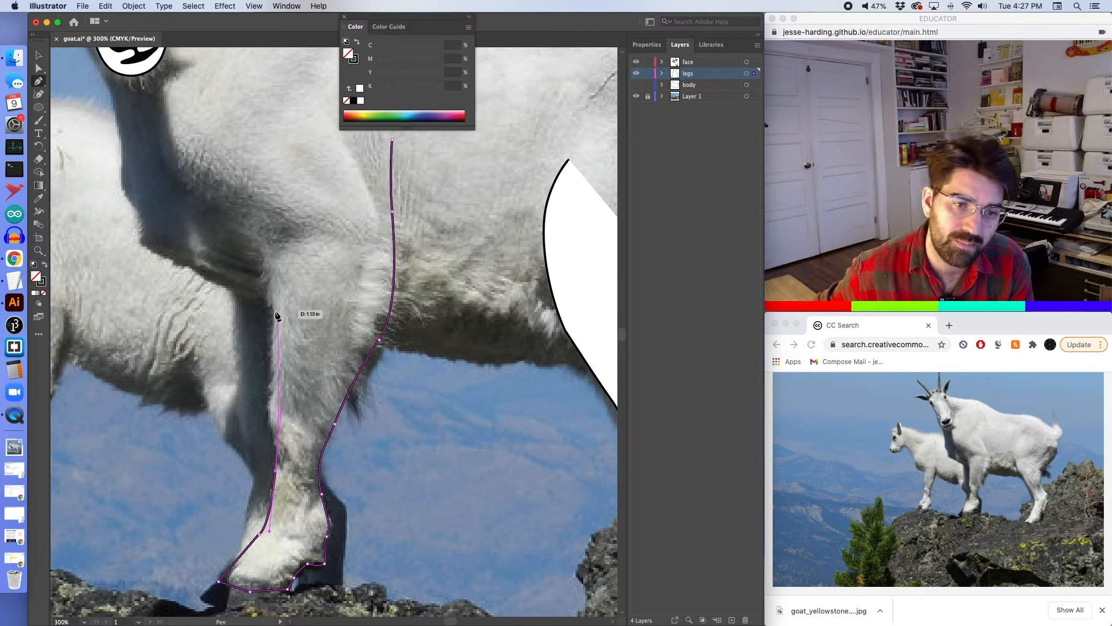
{"action": "left_click_drag", "start_coordinate": [273, 322], "coordinate": [274, 291]}
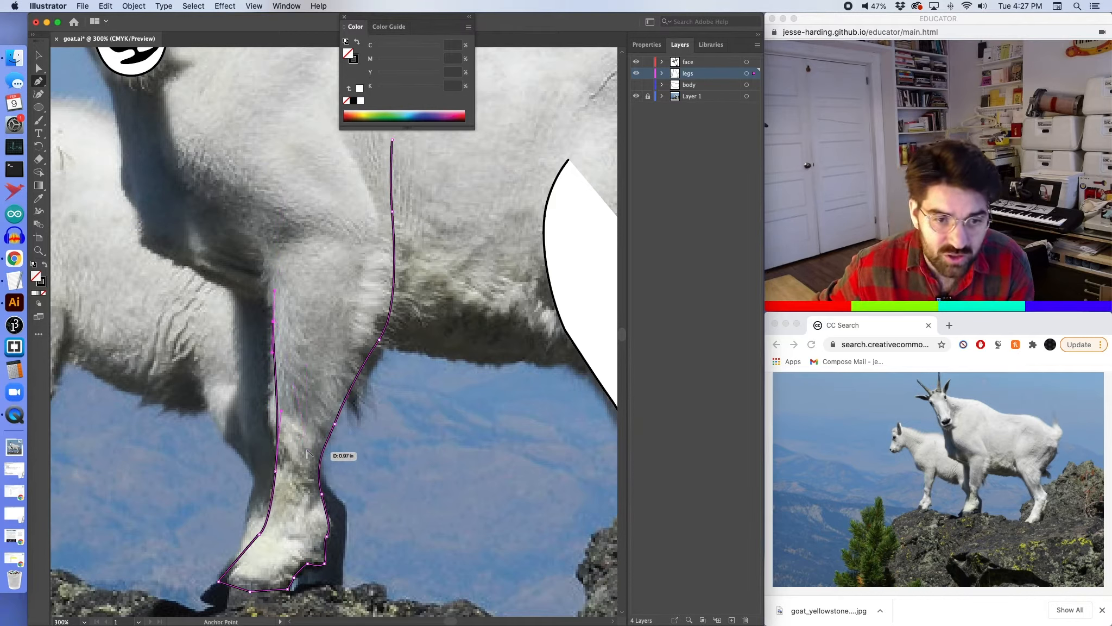
{"action": "mouse_move", "coordinate": [281, 411]}
{"action": "left_mouse_down"}
{"action": "mouse_move", "coordinate": [273, 404]}
{"action": "mouse_move", "coordinate": [272, 421]}
{"action": "mouse_move", "coordinate": [269, 411]}
{"action": "left_mouse_up"}
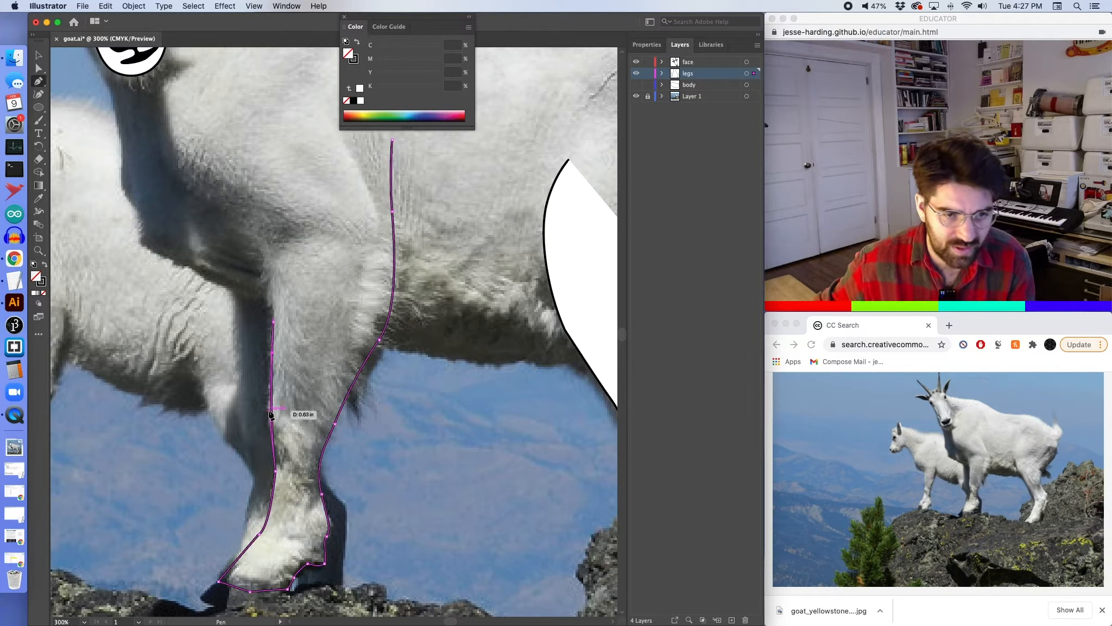
{"action": "key", "text": "super+z"}
{"action": "key", "text": "super+z"}
{"action": "key", "text": "super+z"}
{"action": "key", "text": "super+z"}
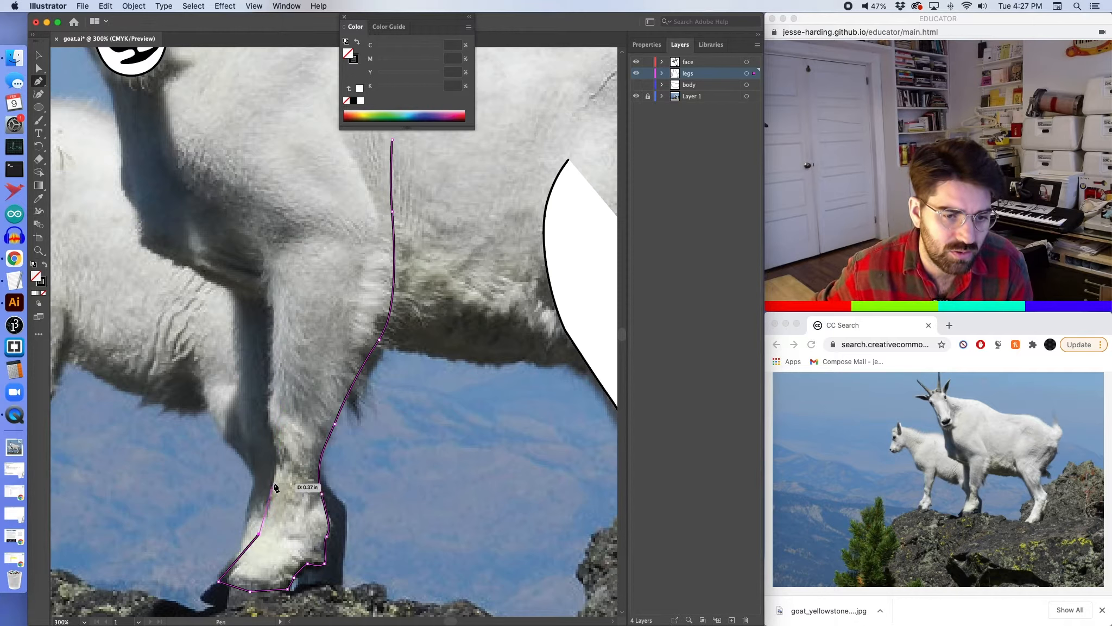
Continue the front leg outline with curved anchor points up its front edge, past the knee to the chest.
{"action": "left_click_drag", "start_coordinate": [271, 504], "coordinate": [272, 478]}
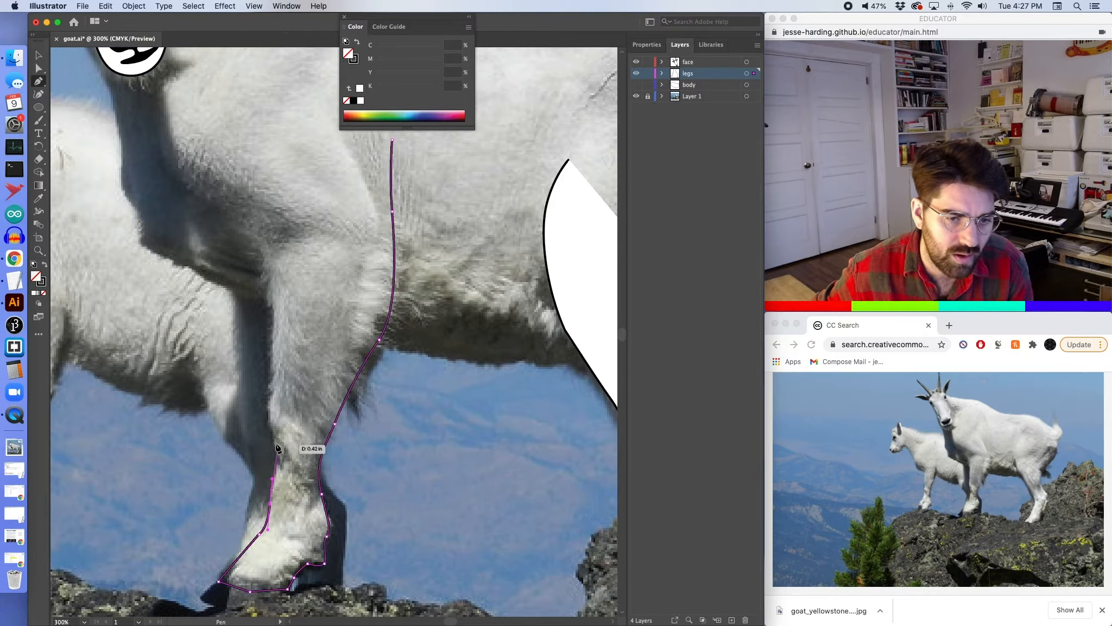
{"action": "left_click", "coordinate": [279, 456], "text": "super"}
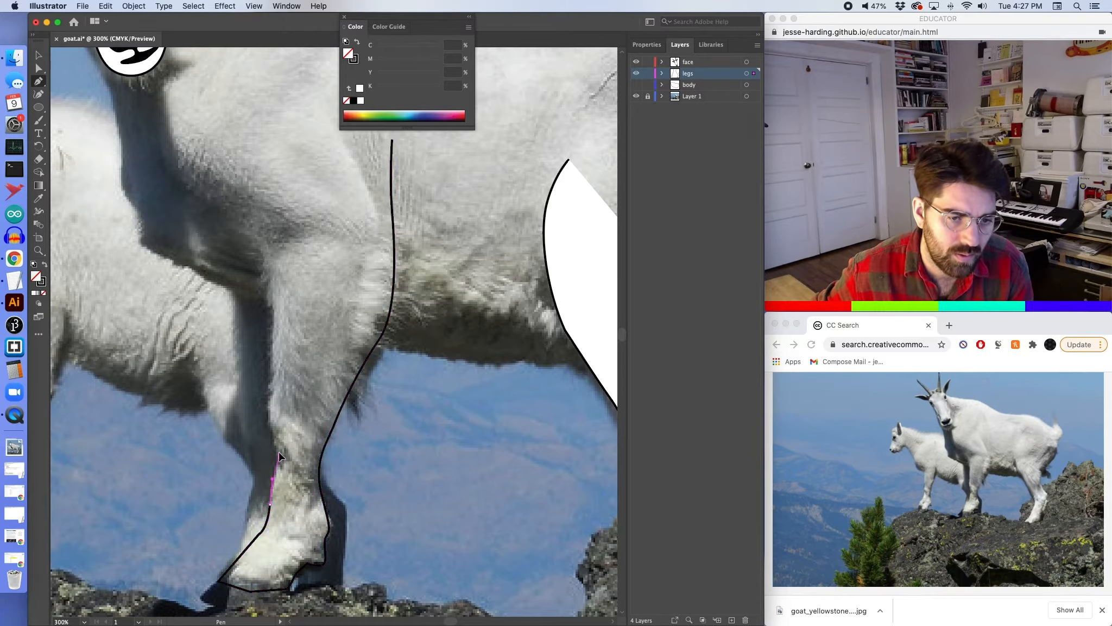
{"action": "left_click", "coordinate": [279, 454]}
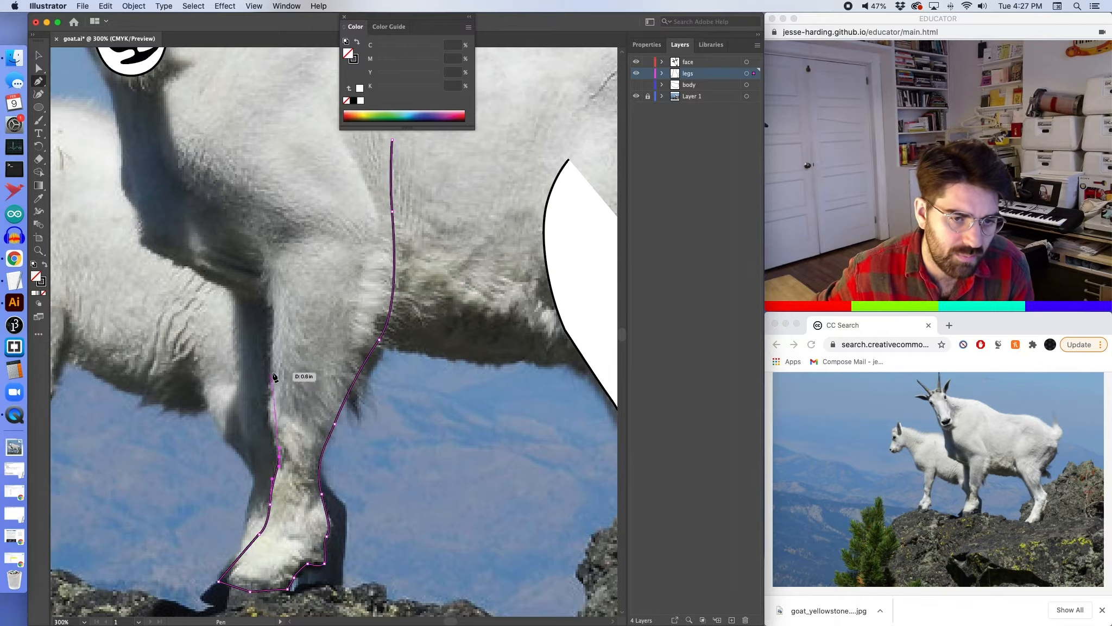
{"action": "left_click_drag", "start_coordinate": [272, 382], "coordinate": [253, 242]}
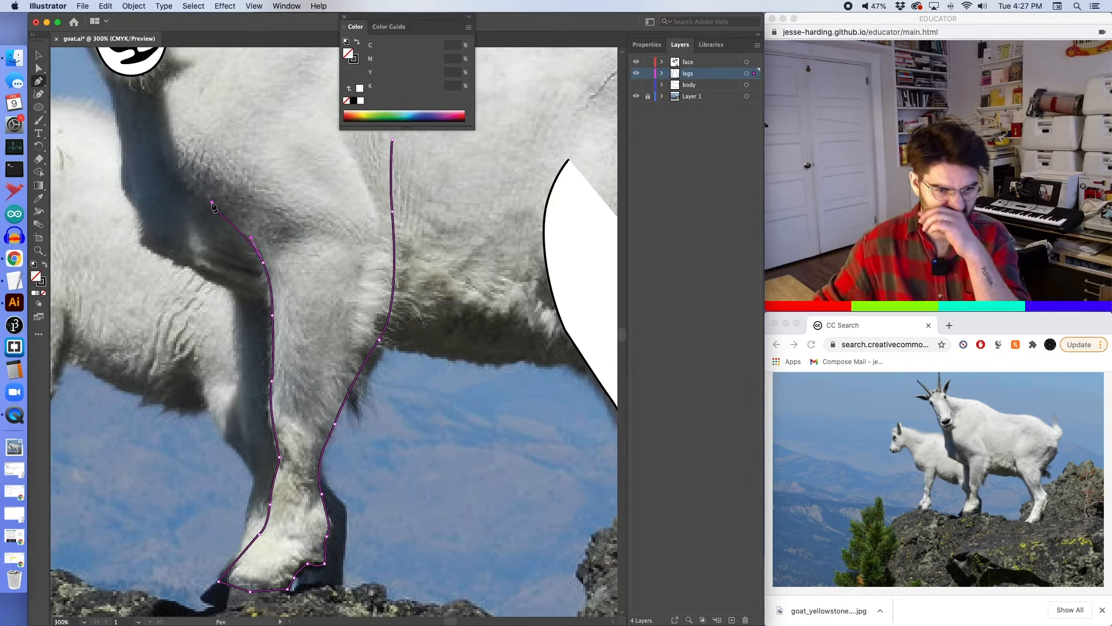
Adjust the anchor points and handles on the lower front edge of the front leg to follow the photo.
{"action": "key", "text": "super+equal"}
{"action": "key", "text": "super+equal"}
{"action": "key", "text": "super+equal"}
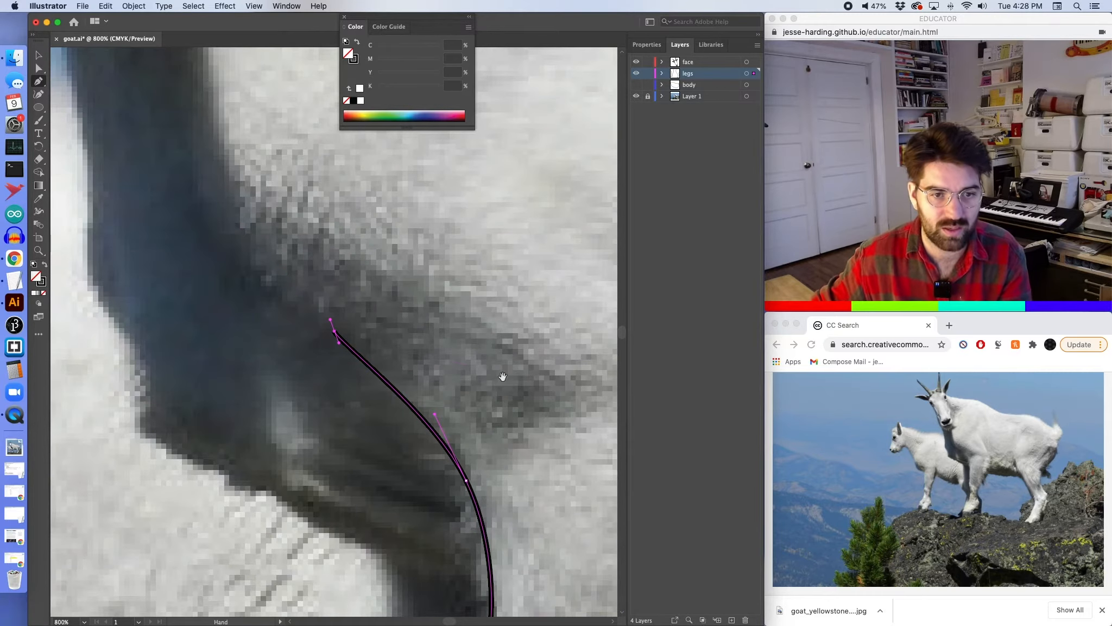
{"action": "scroll", "coordinate": [503, 380], "scroll_direction": "down", "scroll_amount": 5}
{"action": "scroll", "coordinate": [504, 380], "scroll_direction": "down", "scroll_amount": 10}
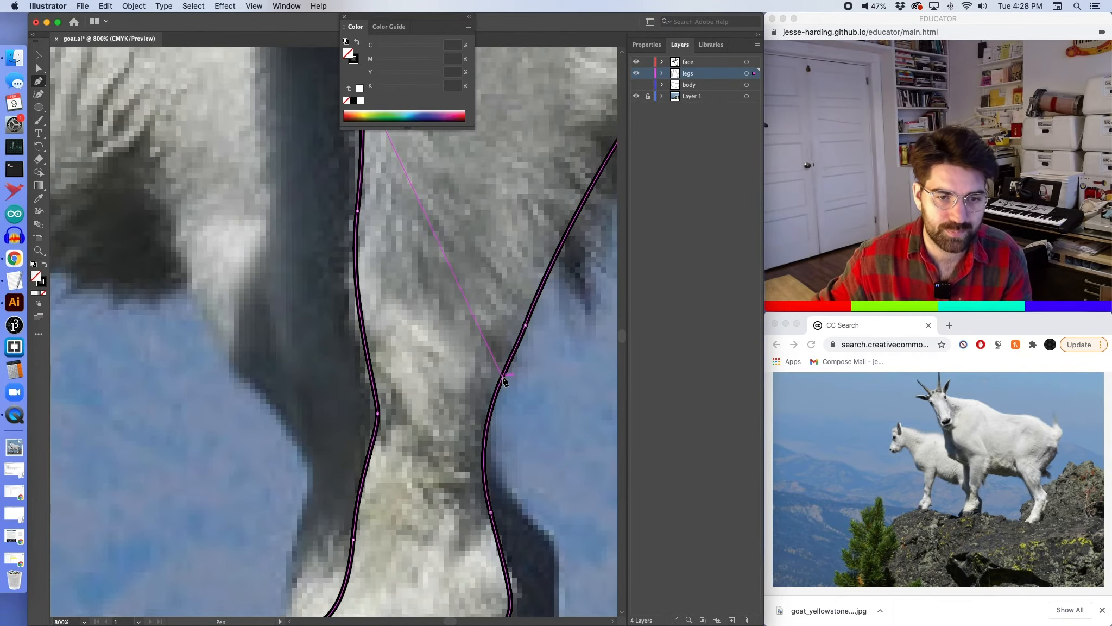
{"action": "left_click", "coordinate": [357, 298], "text": "super"}
{"action": "left_click_drag", "start_coordinate": [358, 302], "coordinate": [345, 277]}
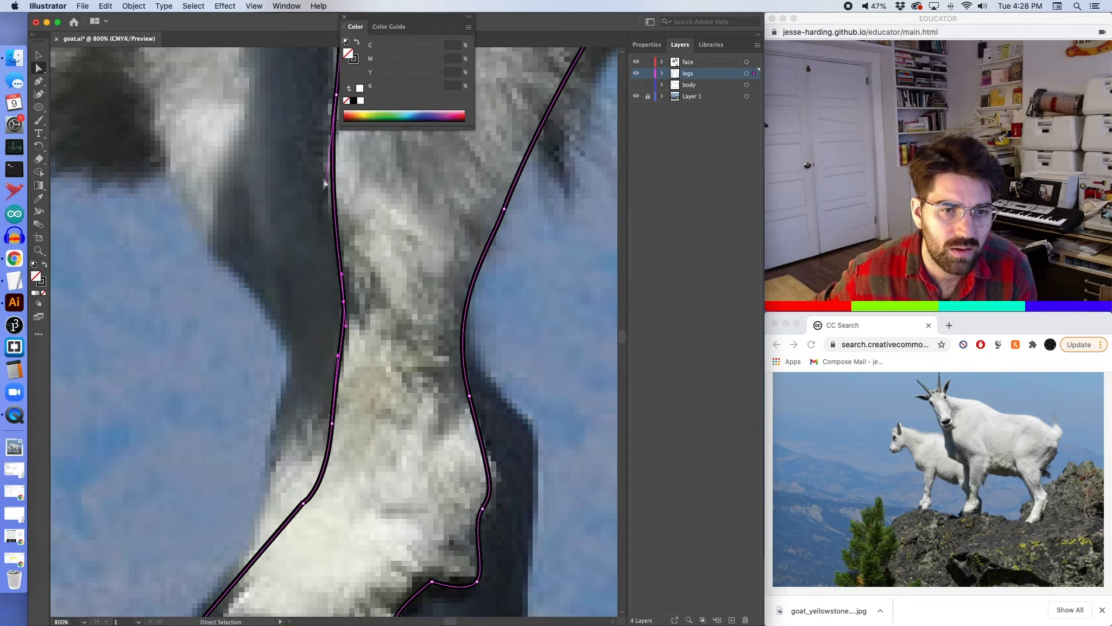
{"action": "left_click_drag", "start_coordinate": [336, 98], "coordinate": [334, 115]}
{"action": "left_click_drag", "start_coordinate": [344, 302], "coordinate": [339, 299]}
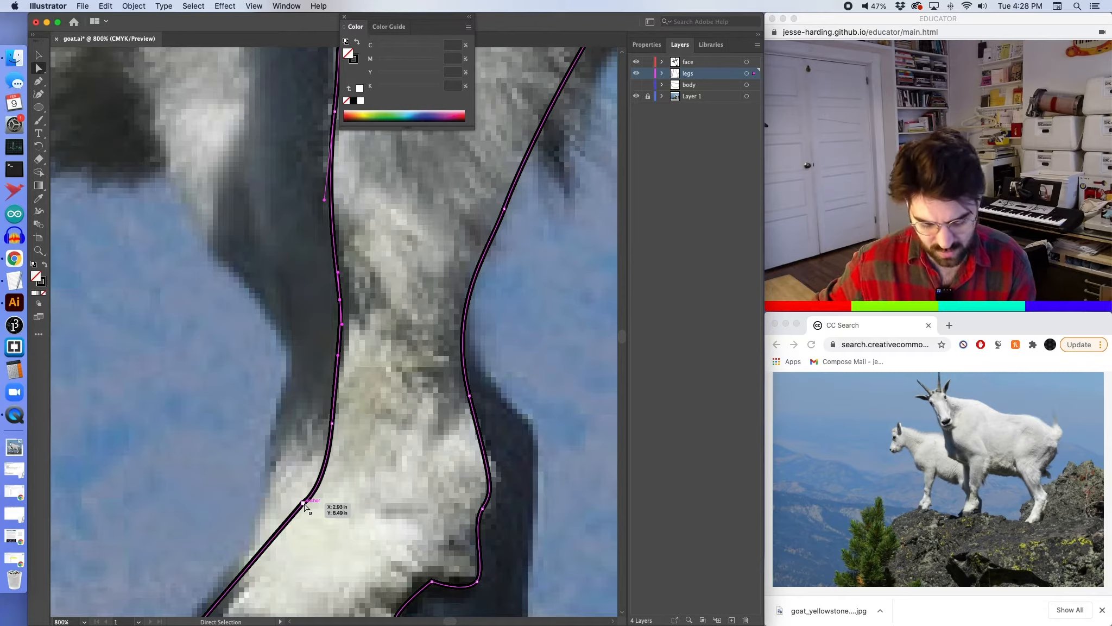
Smooth the corner above the hoof on the front leg's front edge by adding a point and reshaping its handle.
{"action": "key", "text": "p"}
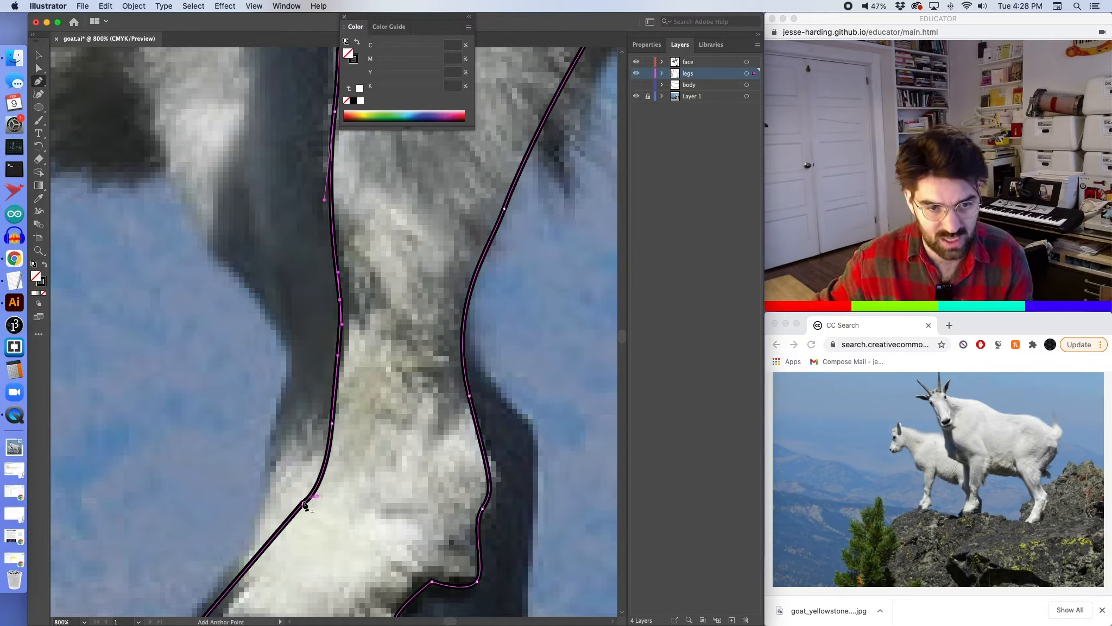
{"action": "mouse_move", "coordinate": [303, 503]}
{"action": "left_mouse_down"}
{"action": "mouse_move", "coordinate": [331, 491]}
{"action": "mouse_move", "coordinate": [322, 474]}
{"action": "mouse_move", "coordinate": [313, 489]}
{"action": "left_mouse_up"}
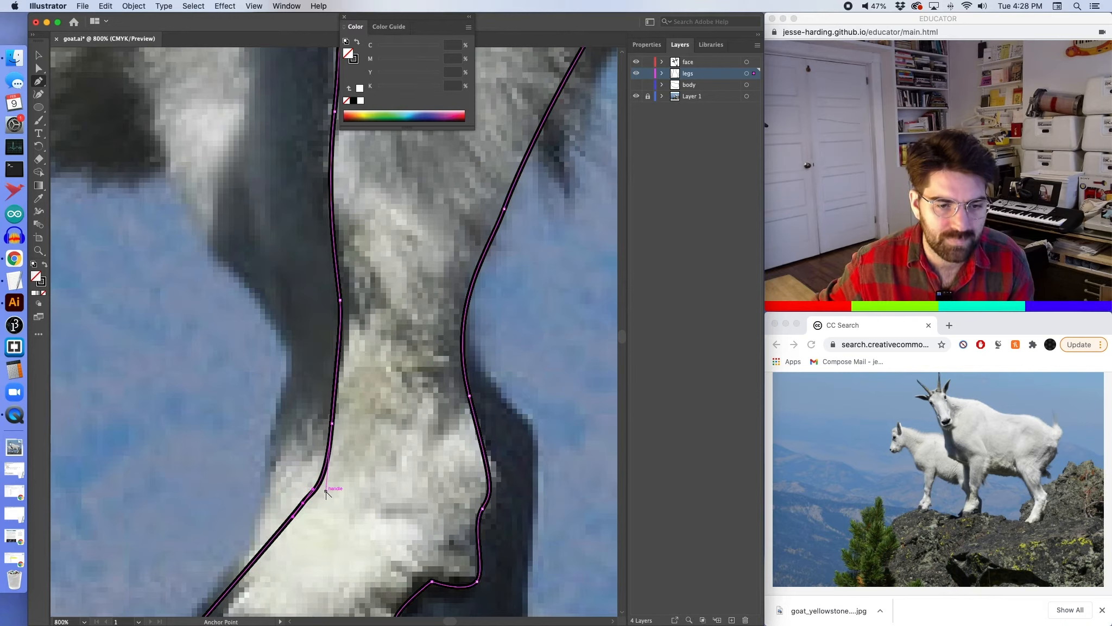
{"action": "left_click_drag", "start_coordinate": [326, 491], "coordinate": [327, 465]}
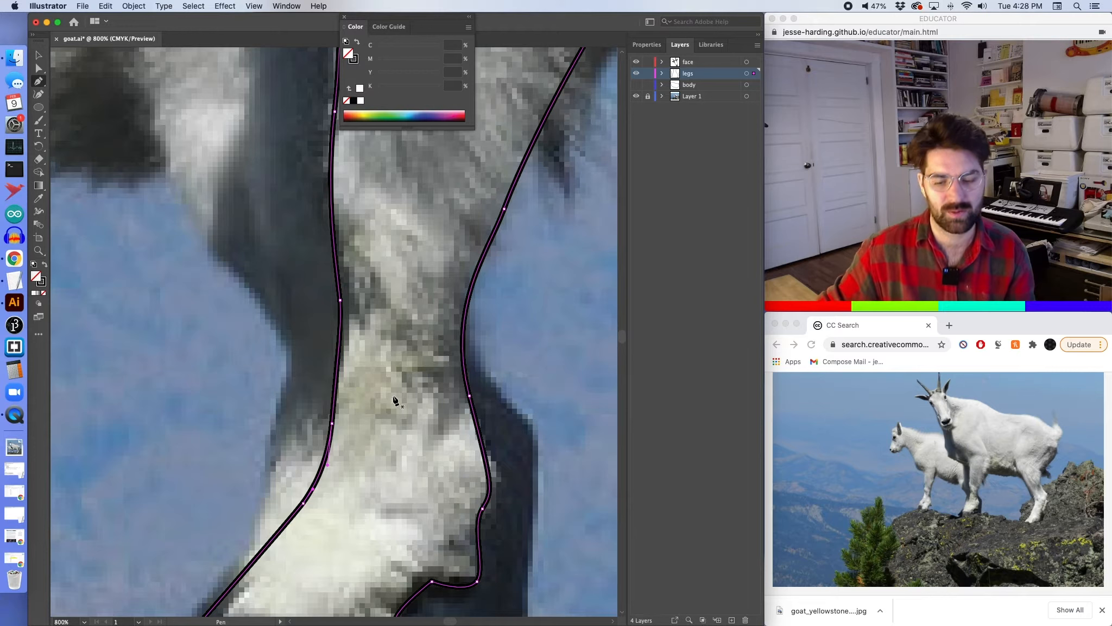
Preview the front leg with a white fill beside the hind leg and set its fill back to none.
{"action": "key", "text": "super+minus"}
{"action": "key", "text": "super+minus"}
{"action": "key", "text": "super+minus"}
{"action": "key", "text": "super+minus"}
{"action": "key", "text": "super+minus"}
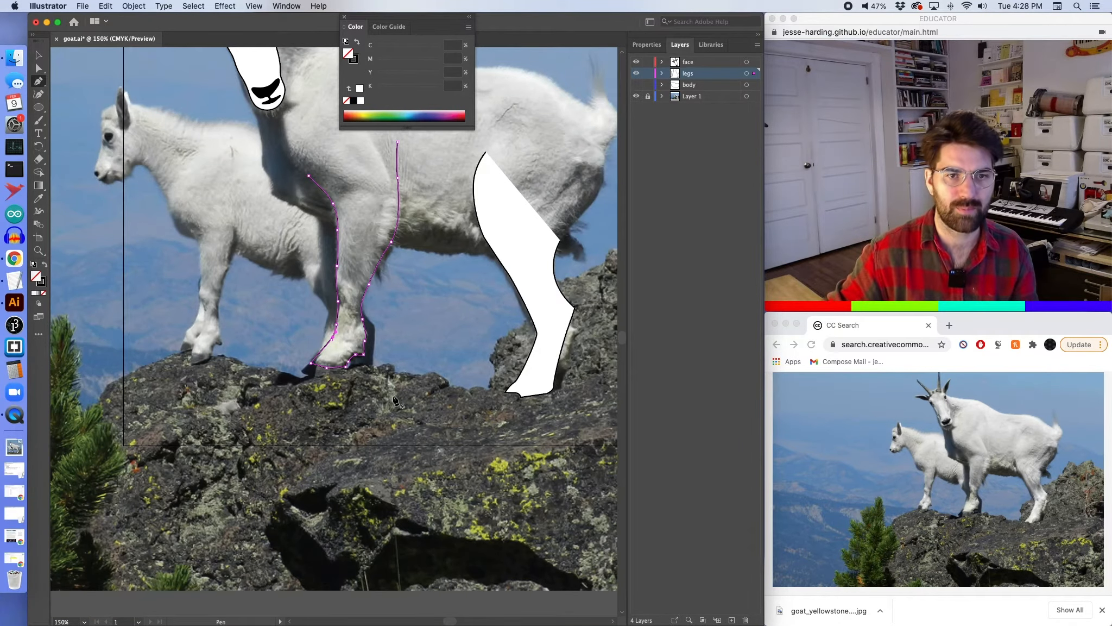
{"action": "scroll", "coordinate": [394, 400], "scroll_direction": "up", "scroll_amount": 5}
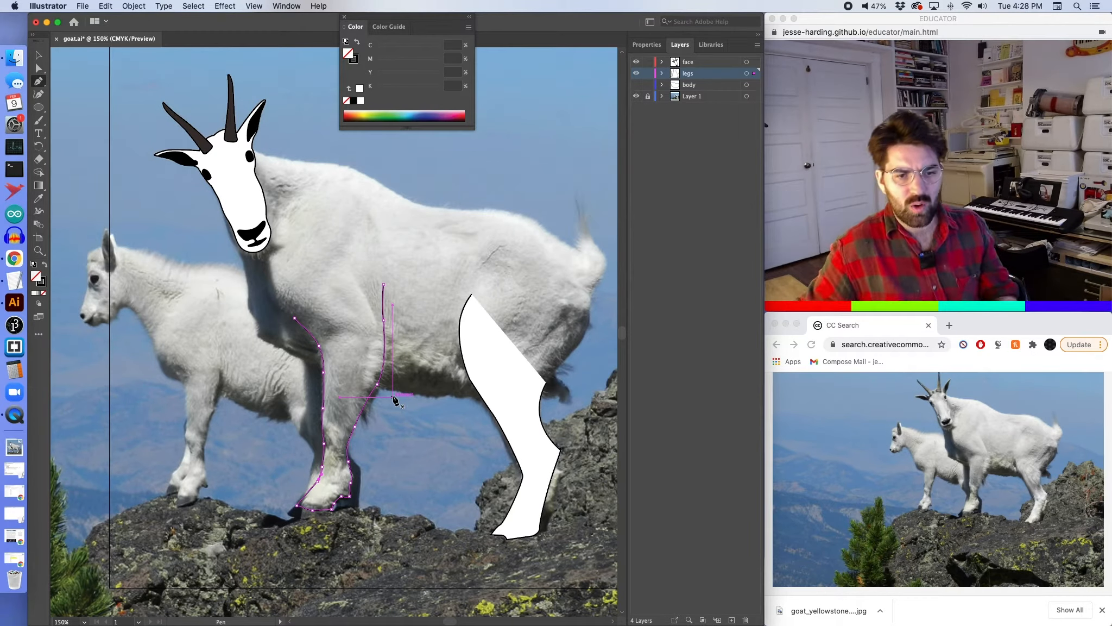
{"action": "scroll", "coordinate": [393, 400], "scroll_direction": "down", "scroll_amount": 4}
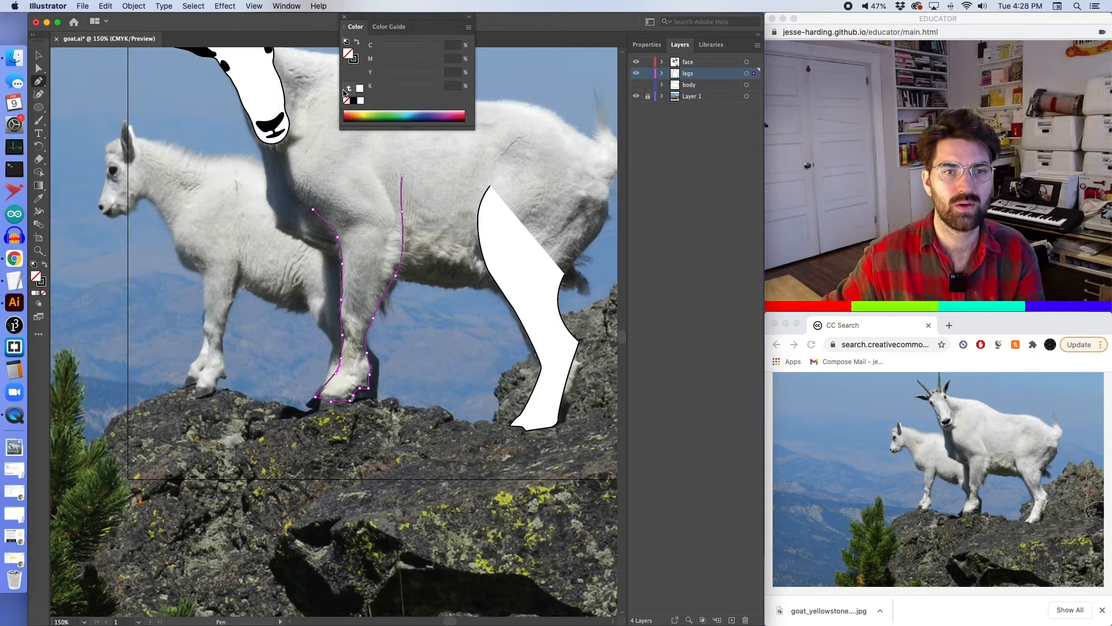
{"action": "left_click", "coordinate": [360, 89]}
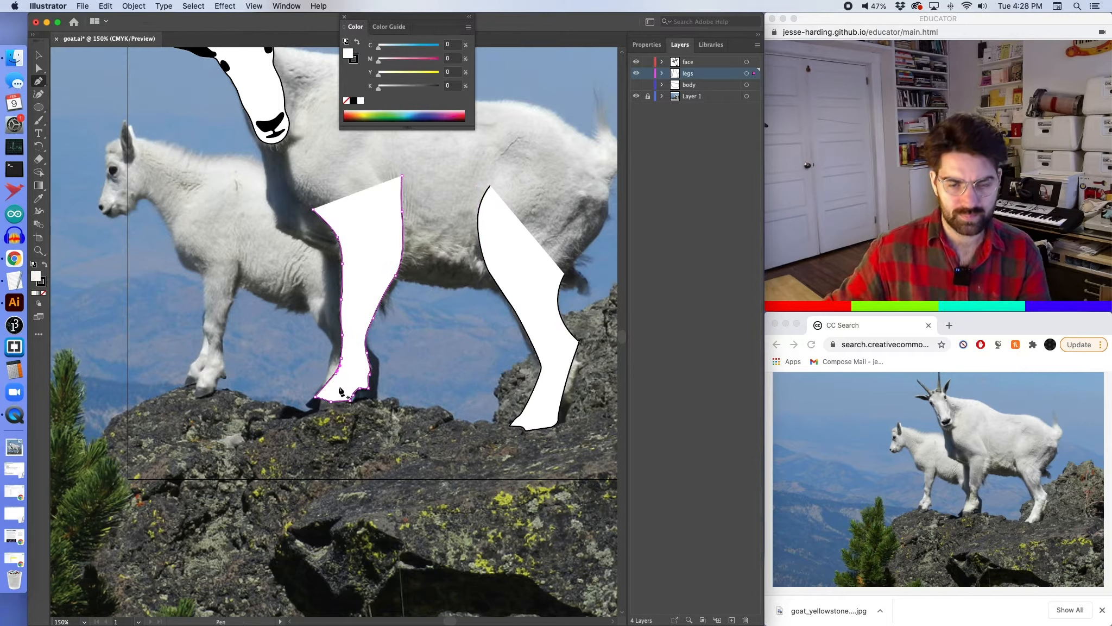
{"action": "left_click", "coordinate": [345, 101]}
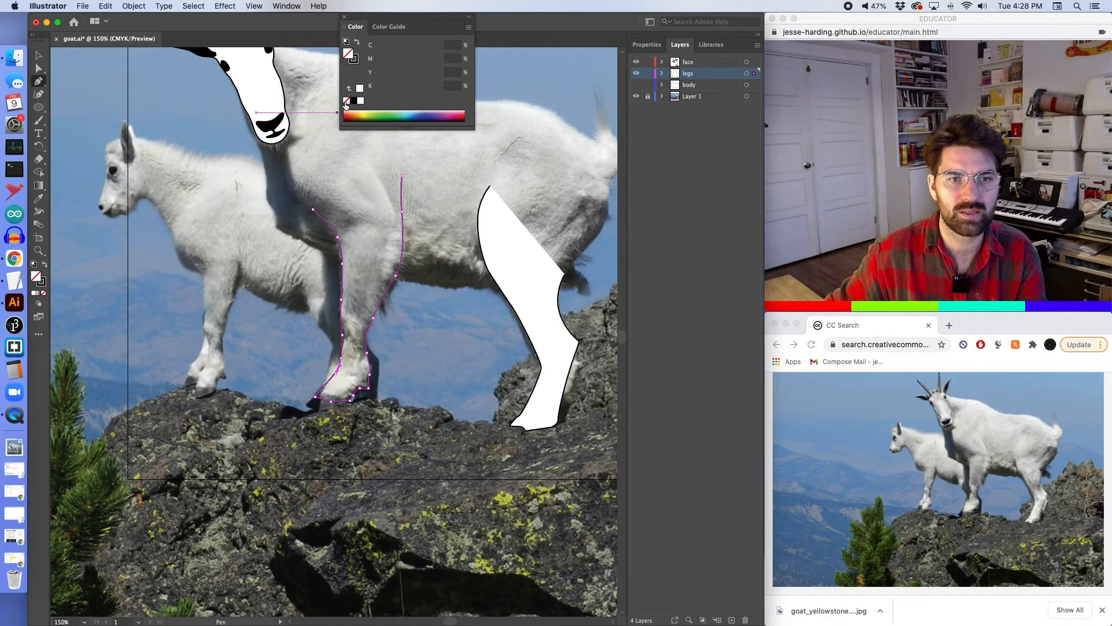
Draw a closed hoof shape over the bottom of the front leg with the Pen tool and fill it black.
{"action": "scroll", "coordinate": [305, 273], "scroll_direction": "up", "scroll_amount": 10}
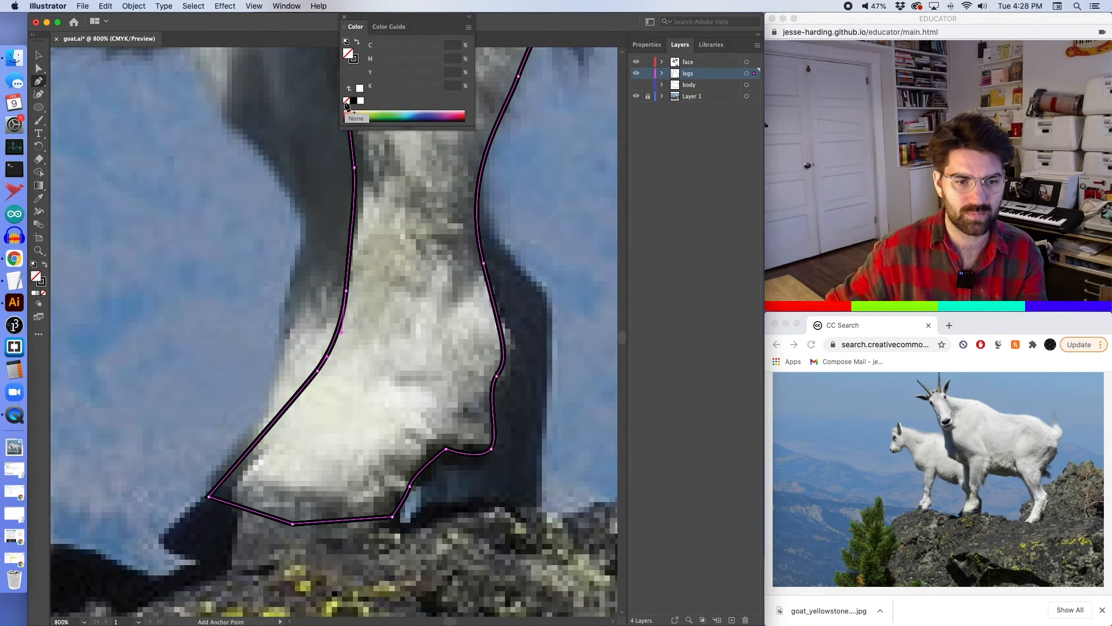
{"action": "scroll", "coordinate": [306, 273], "scroll_direction": "down", "scroll_amount": 3}
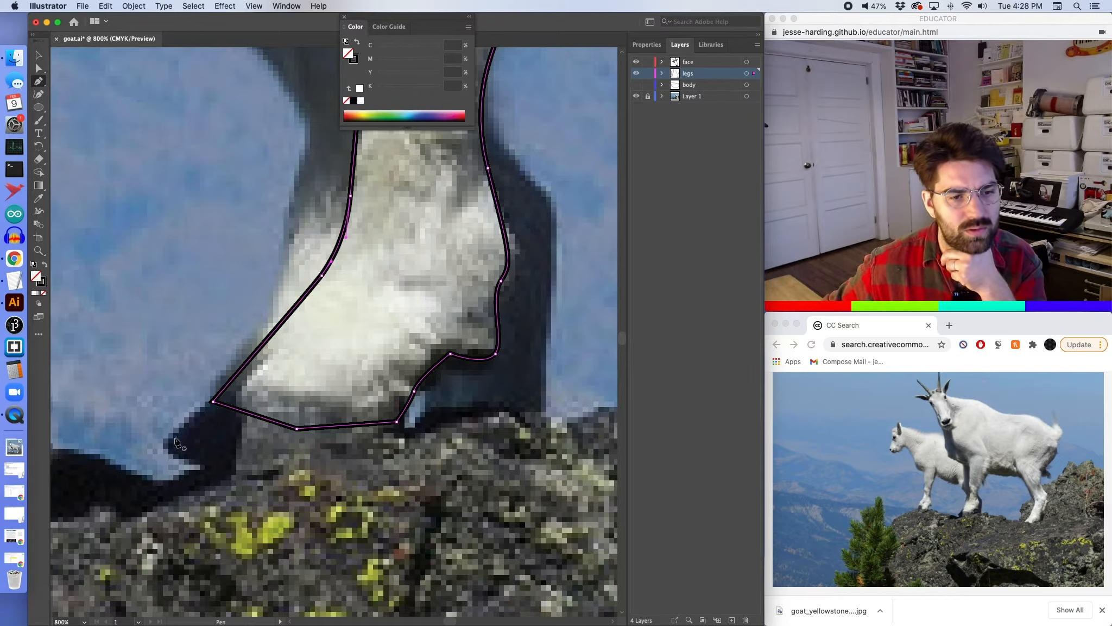
{"action": "left_click", "coordinate": [399, 402]}
{"action": "left_click_drag", "start_coordinate": [376, 436], "coordinate": [364, 439]}
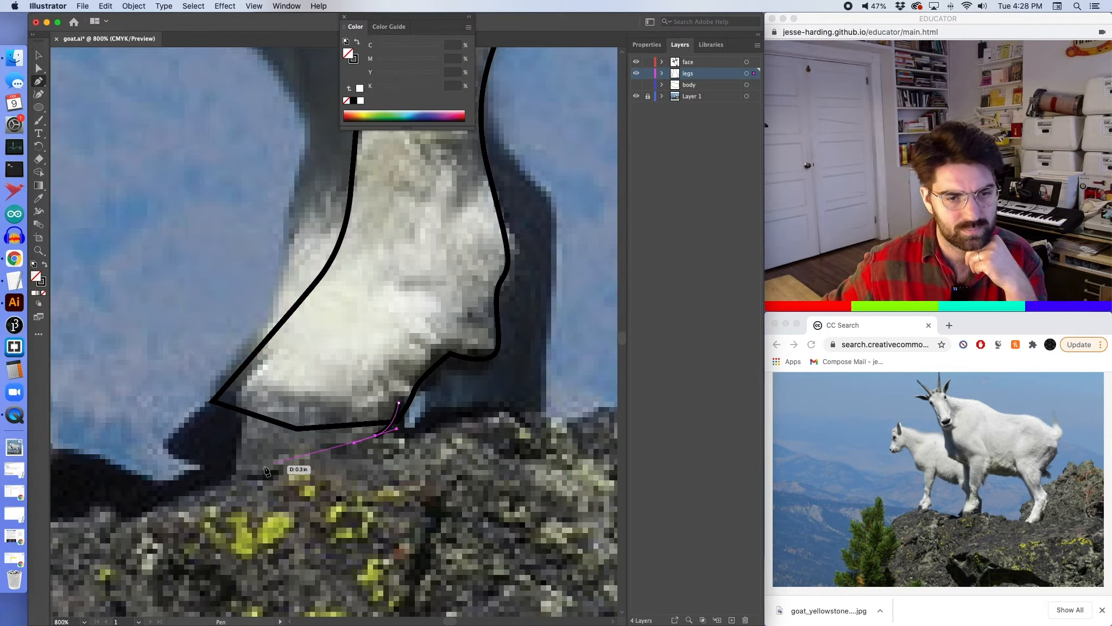
{"action": "mouse_move", "coordinate": [279, 465]}
{"action": "left_mouse_down"}
{"action": "mouse_move", "coordinate": [193, 472]}
{"action": "mouse_move", "coordinate": [174, 455]}
{"action": "mouse_move", "coordinate": [190, 418]}
{"action": "left_mouse_up"}
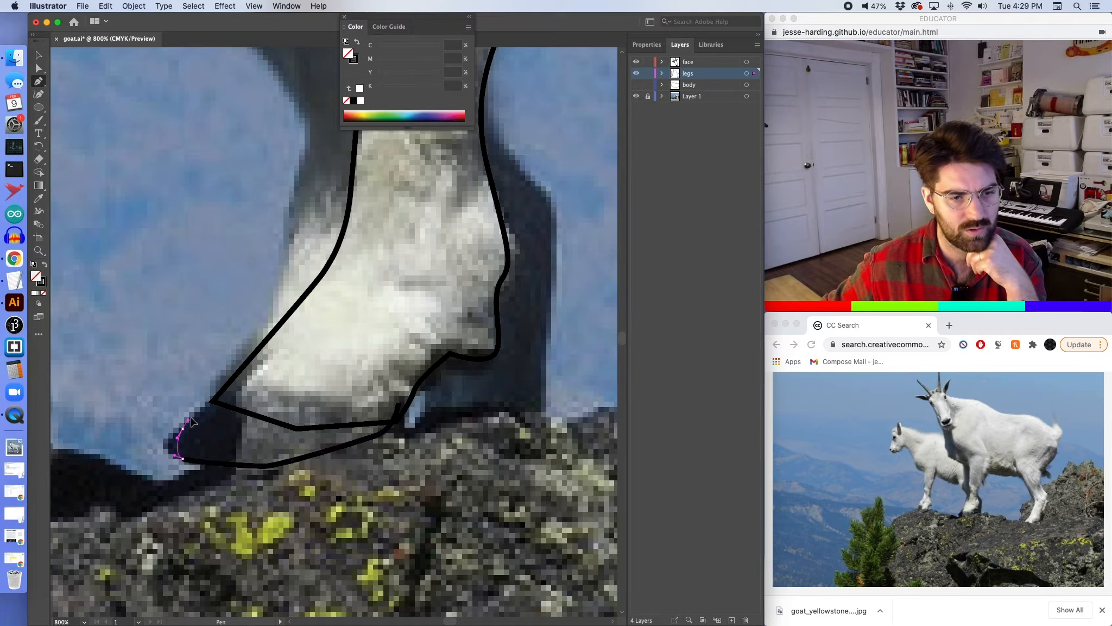
{"action": "left_click", "coordinate": [231, 389]}
{"action": "left_click_drag", "start_coordinate": [308, 405], "coordinate": [333, 405]}
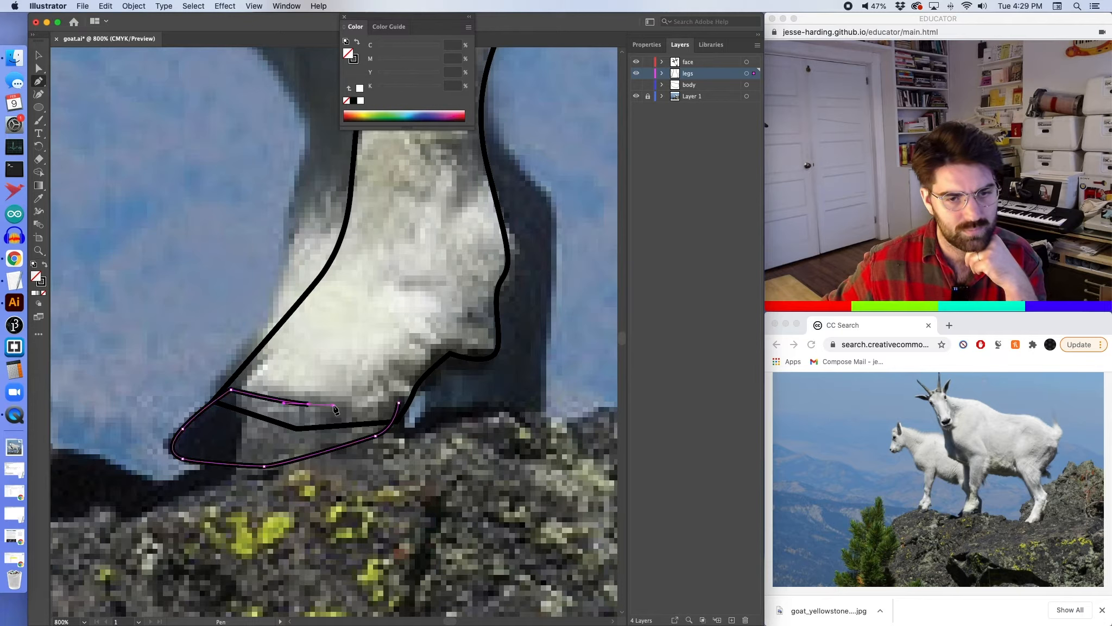
{"action": "left_click", "coordinate": [398, 402]}
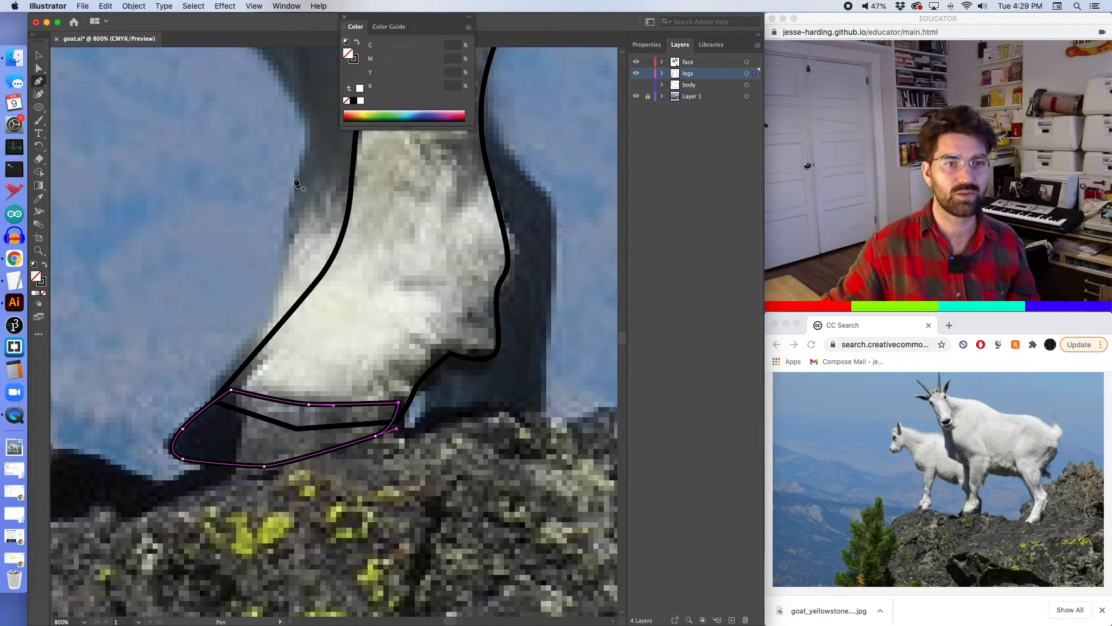
{"action": "left_click", "coordinate": [354, 101]}
{"action": "left_click_drag", "start_coordinate": [349, 196], "coordinate": [358, 155]}
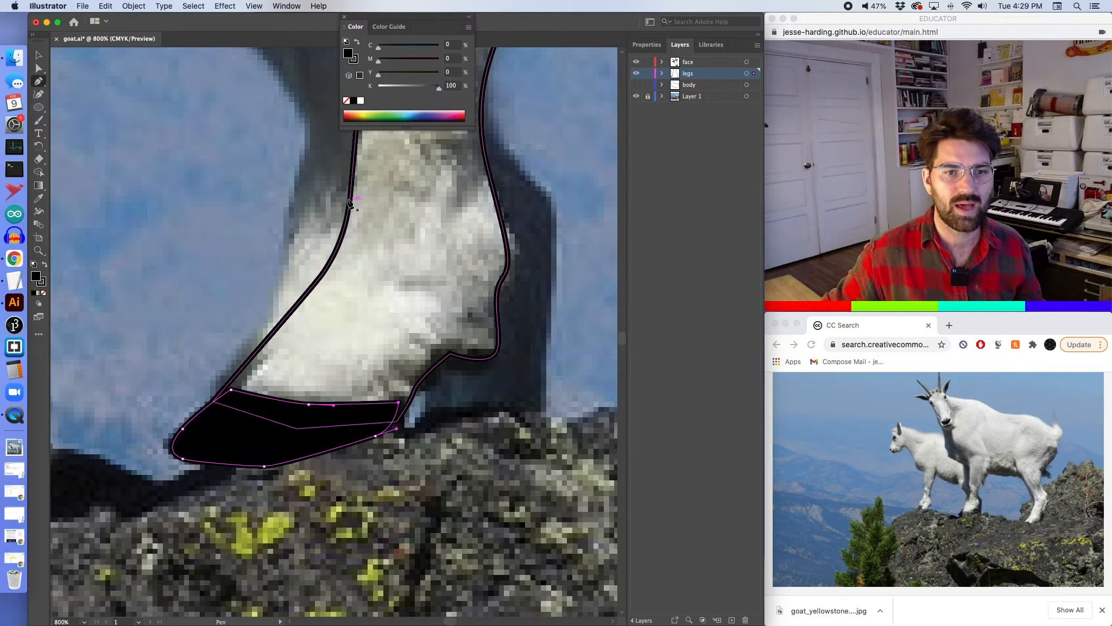
{"action": "left_click", "coordinate": [362, 101]}
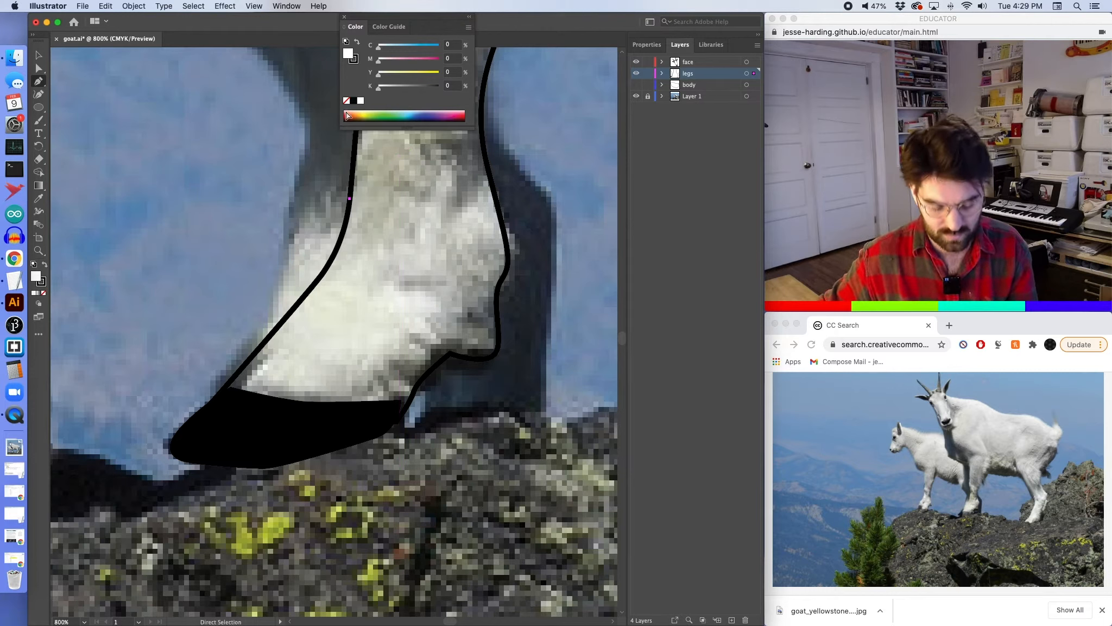
{"action": "key", "text": "super+z"}
{"action": "key", "text": "super+z"}
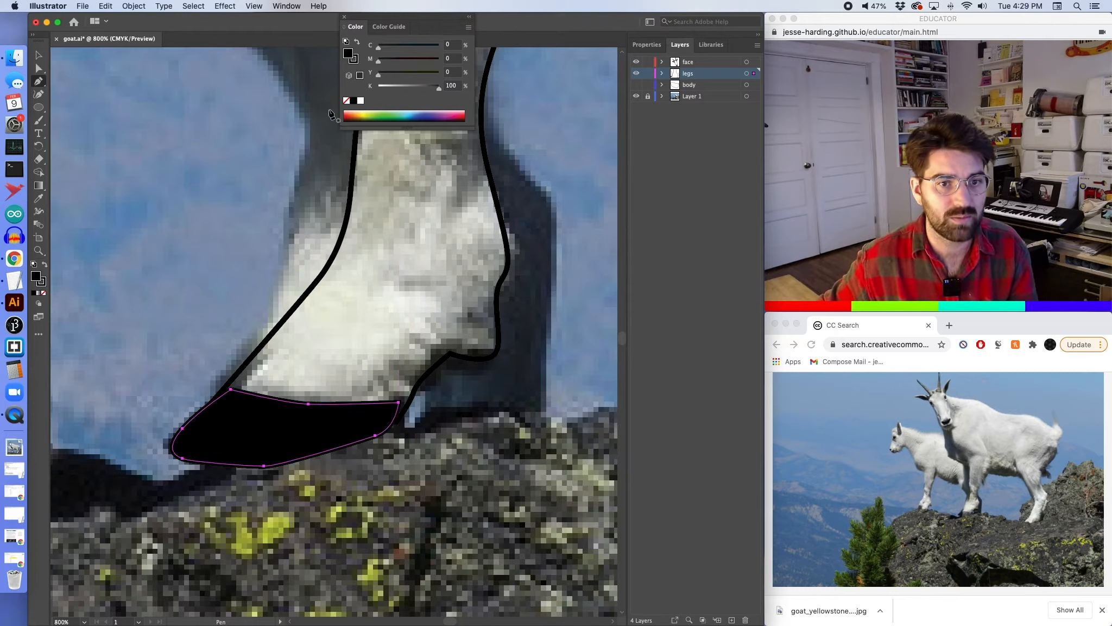
Fill the front leg shape with white.
{"action": "left_click", "coordinate": [39, 57]}
{"action": "left_click", "coordinate": [350, 182]}
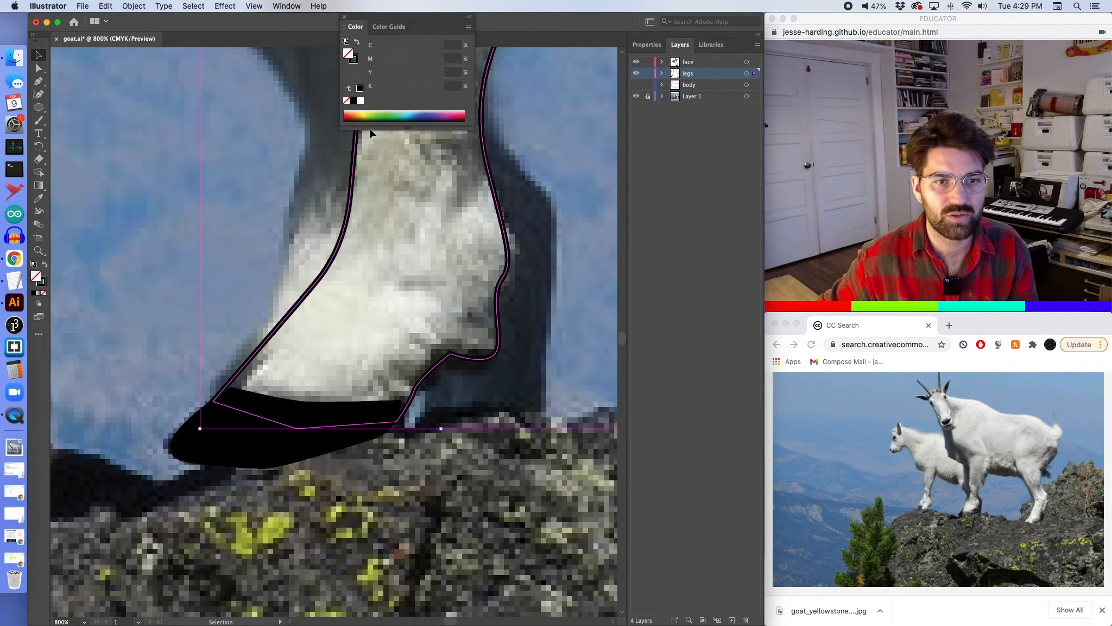
{"action": "left_click", "coordinate": [361, 101]}
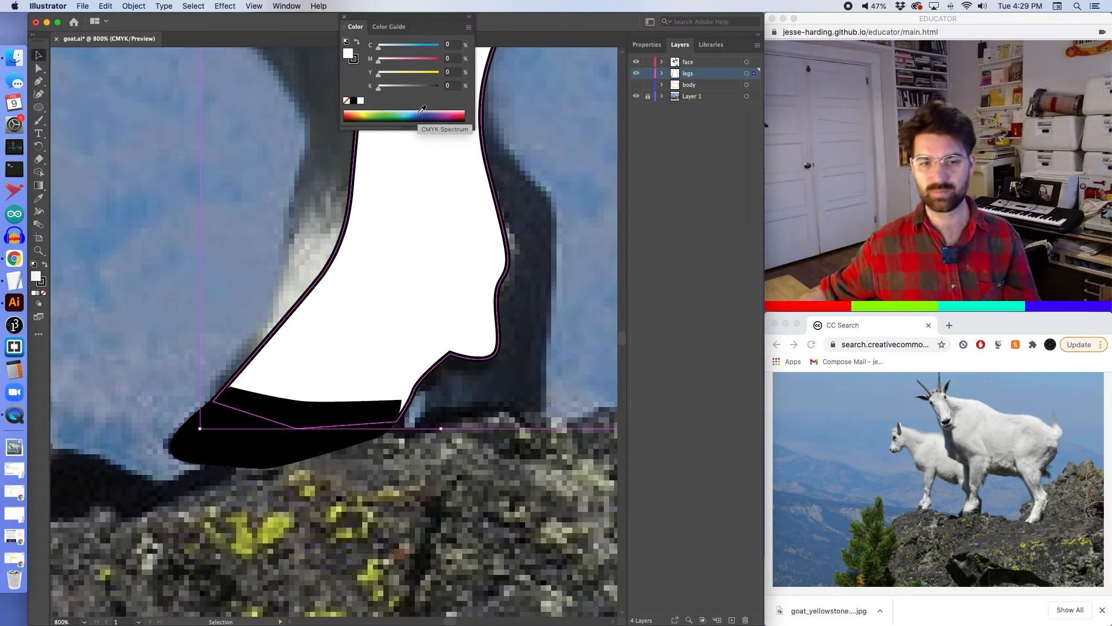
Fit the black hoof's two upper corner points to the front leg's edges and show the body layer.
{"action": "left_click", "coordinate": [37, 69]}
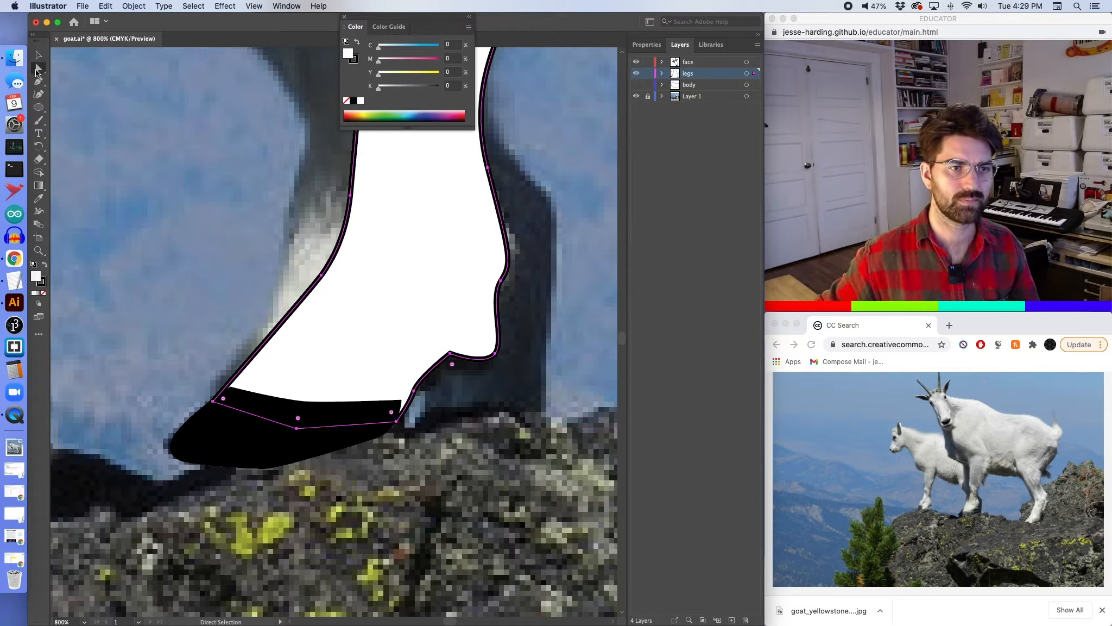
{"action": "left_click_drag", "start_coordinate": [400, 405], "coordinate": [408, 406]}
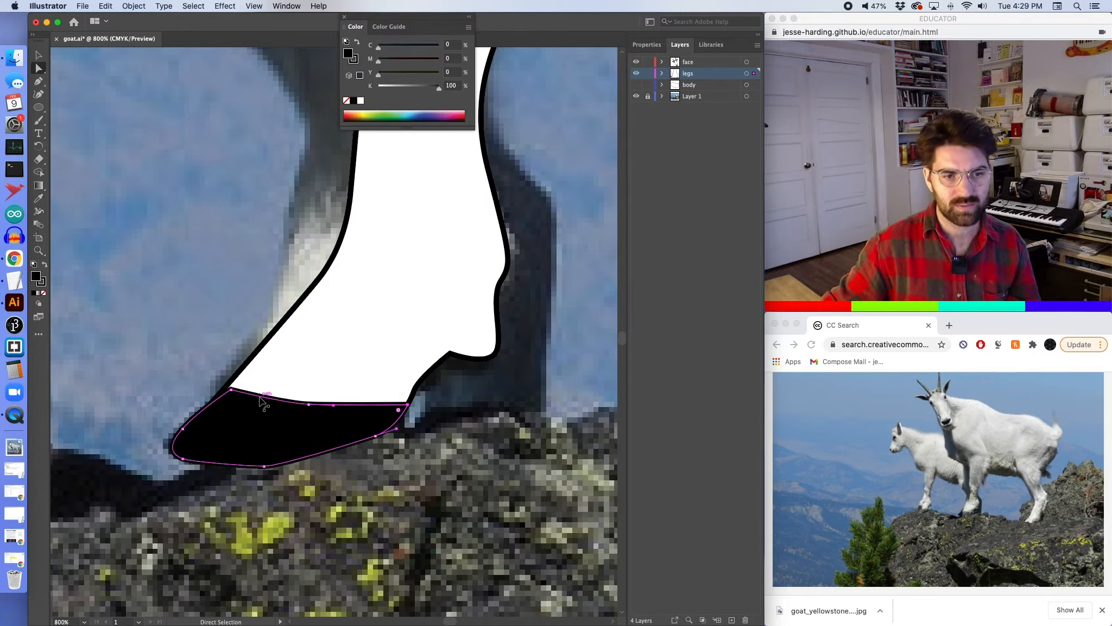
{"action": "left_click_drag", "start_coordinate": [231, 389], "coordinate": [228, 391]}
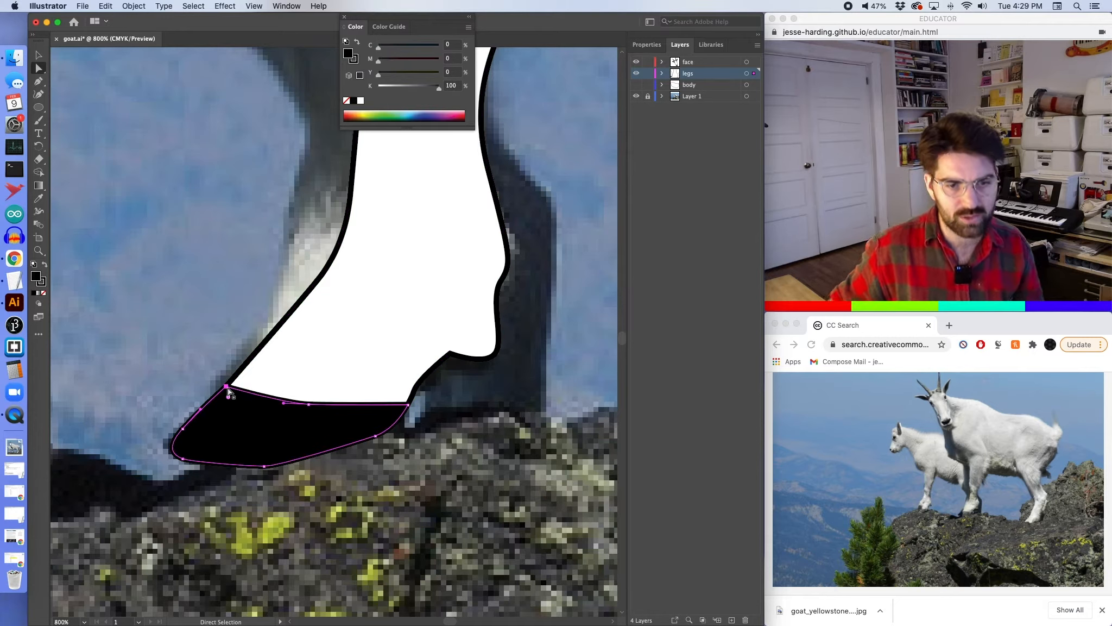
{"action": "key", "text": "super+1"}
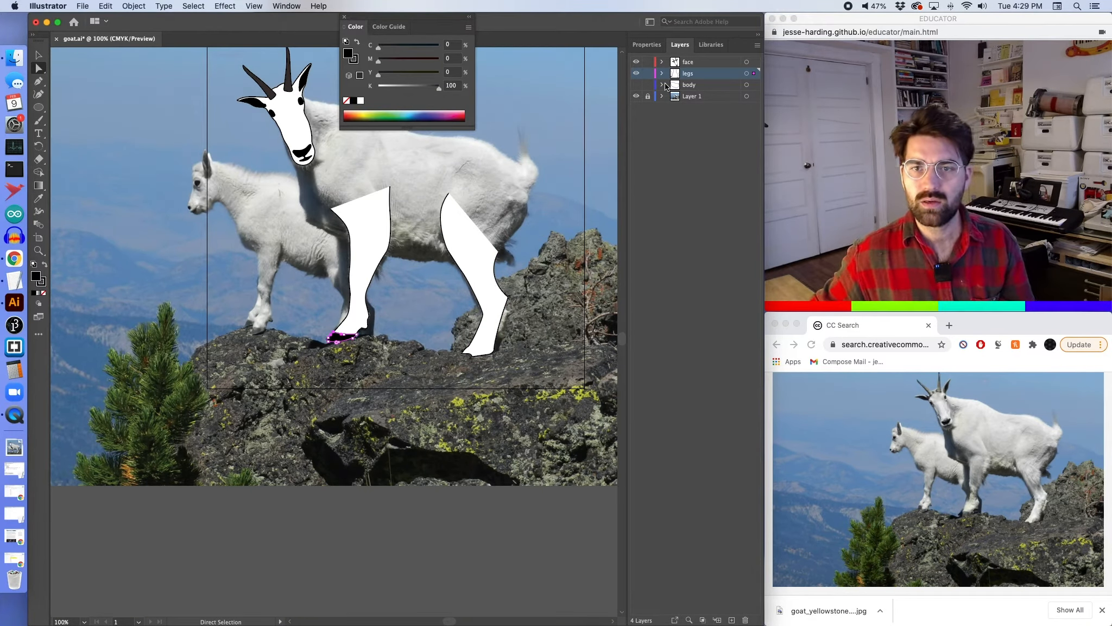
{"action": "left_click", "coordinate": [636, 85]}
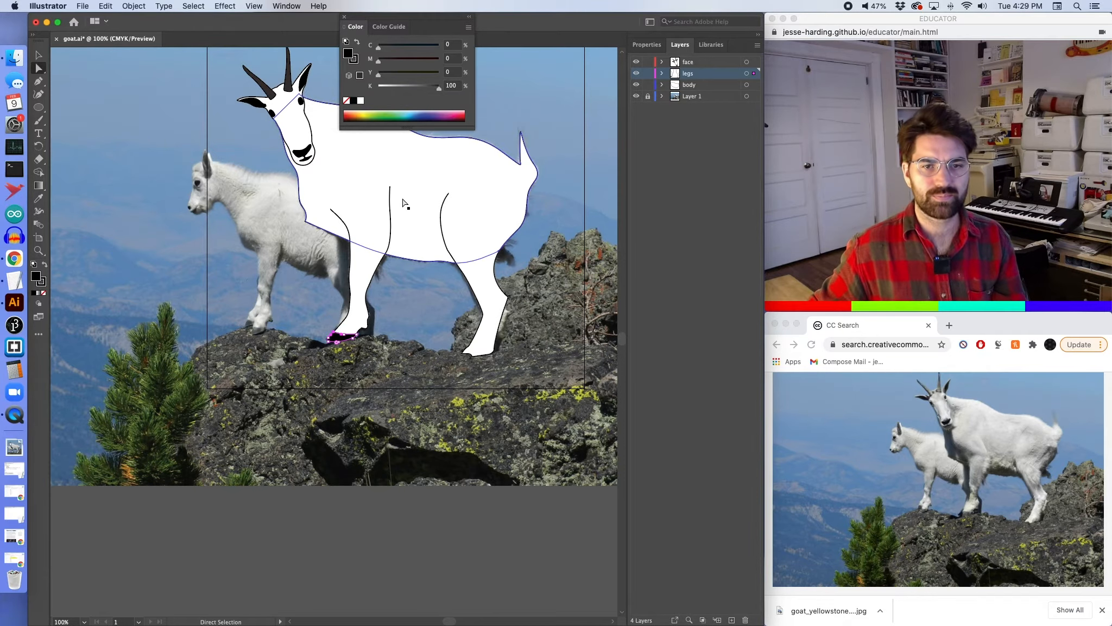
Round the body outline's lower chest corner with a 2 px radius.
{"action": "key", "text": "v"}
{"action": "key", "text": "super+="}
{"action": "key", "text": "super+="}
{"action": "key", "text": "super+="}
{"action": "key", "text": "super+="}
{"action": "key", "text": "super+="}
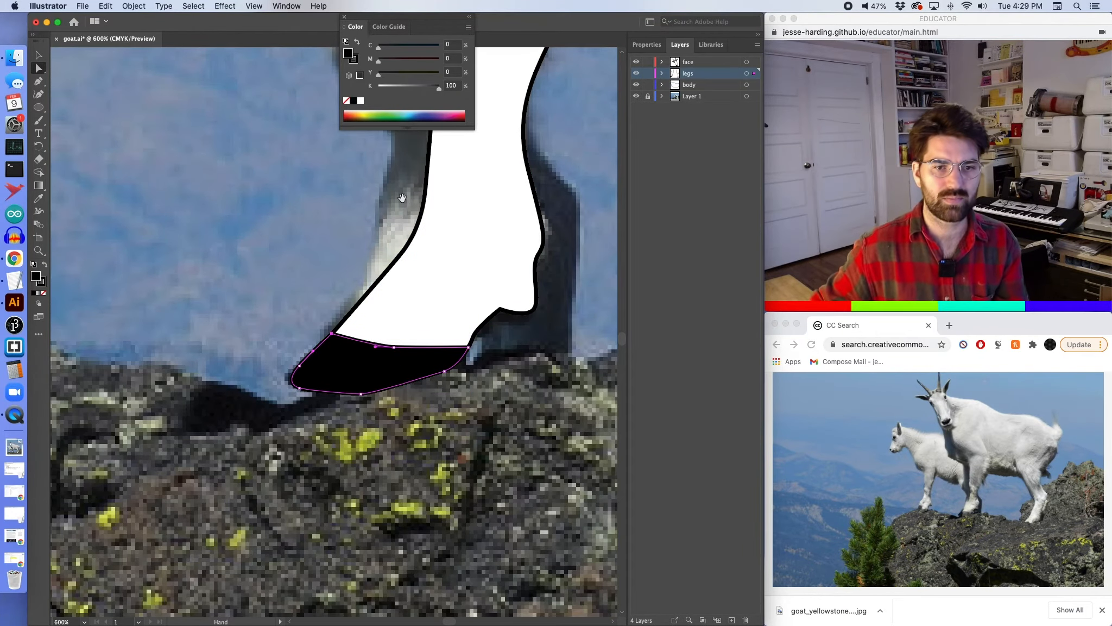
{"action": "scroll", "coordinate": [402, 198], "scroll_direction": "up", "scroll_amount": 10}
{"action": "scroll", "coordinate": [402, 198], "scroll_direction": "up", "scroll_amount": 4}
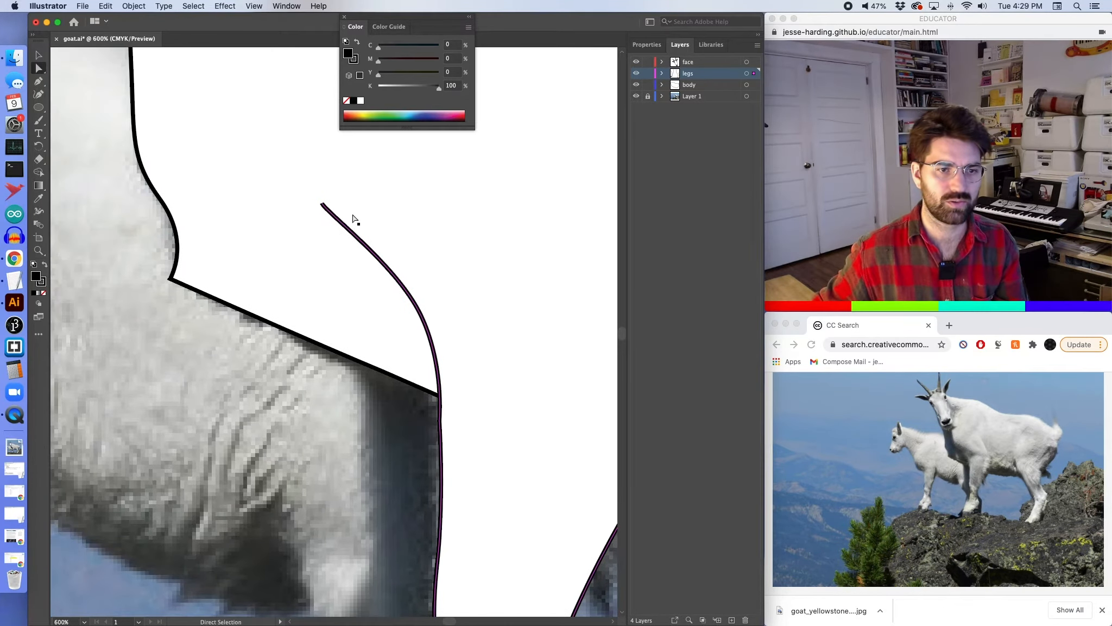
{"action": "left_click", "coordinate": [38, 82]}
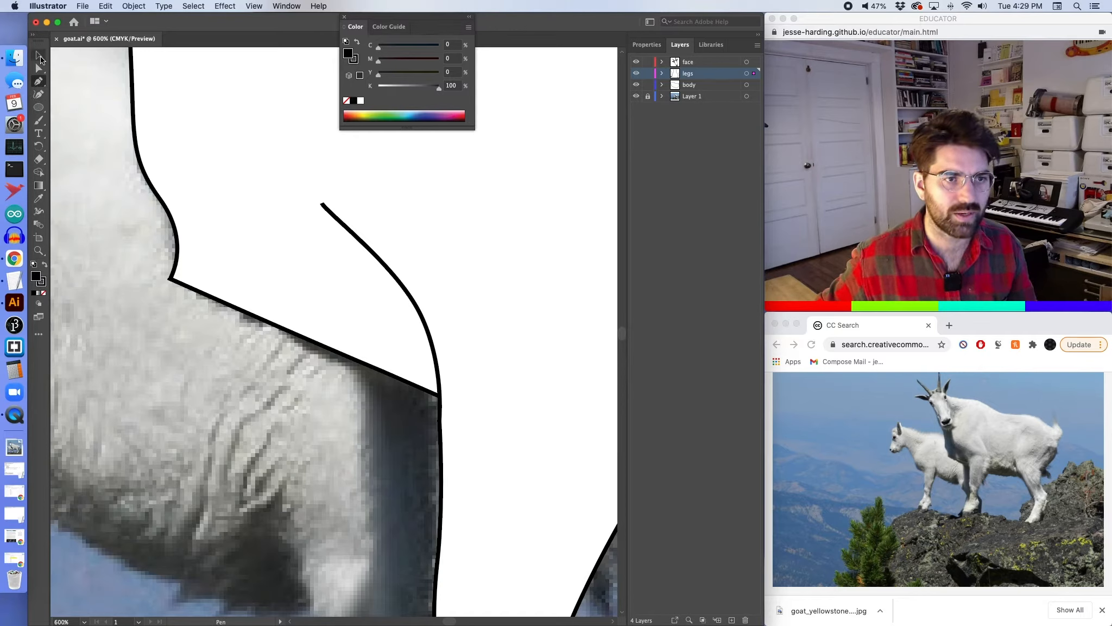
{"action": "left_click", "coordinate": [39, 68]}
{"action": "left_click", "coordinate": [173, 280]}
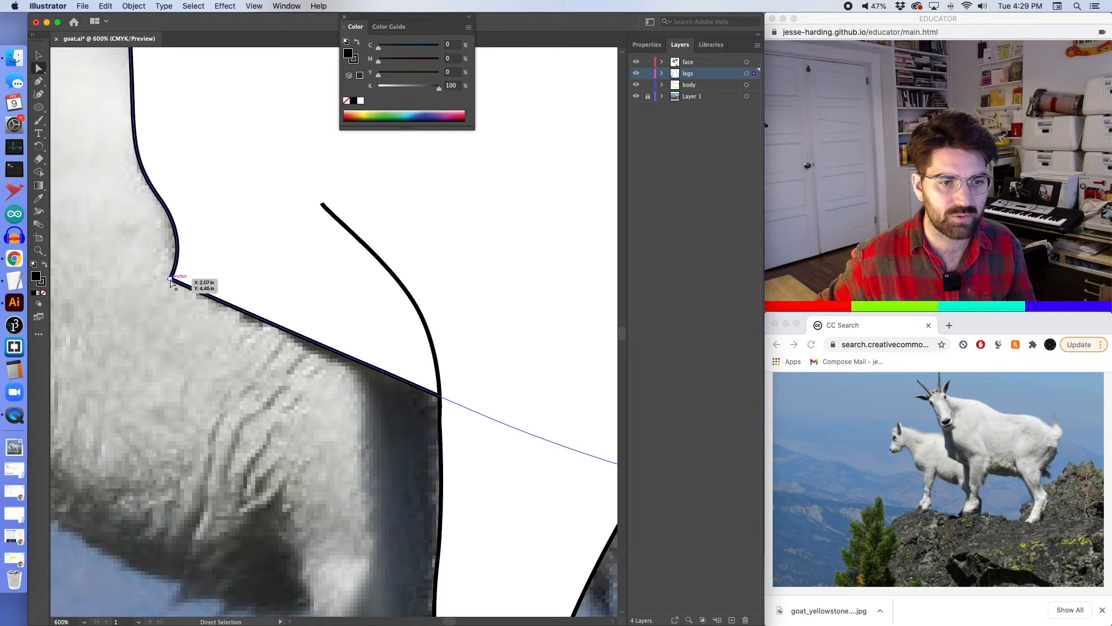
{"action": "left_click", "coordinate": [171, 281]}
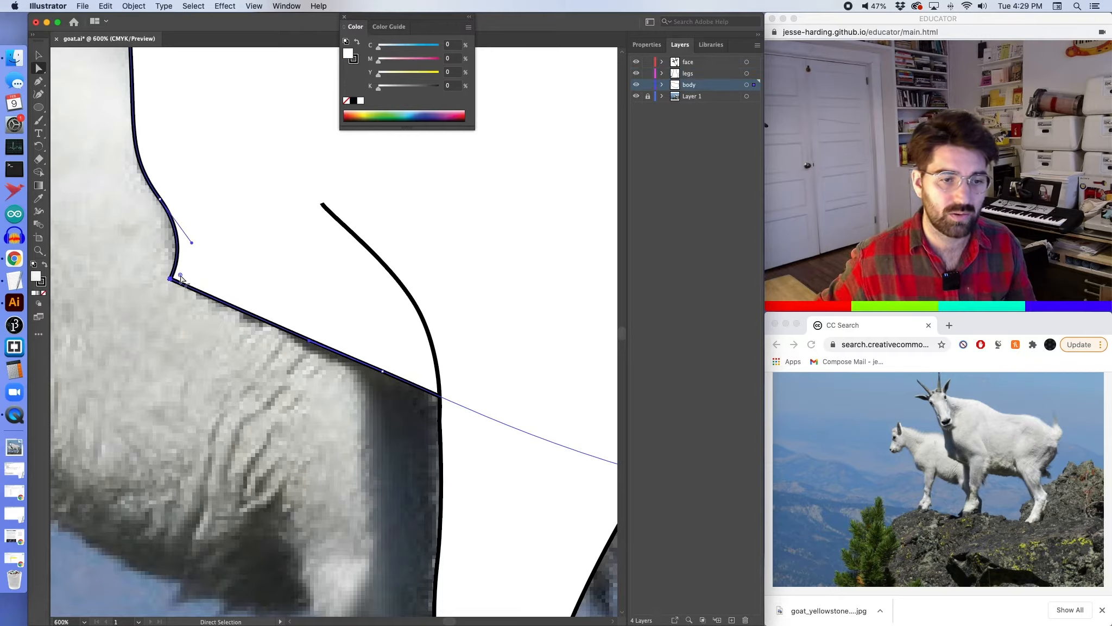
{"action": "double_click", "coordinate": [181, 276]}
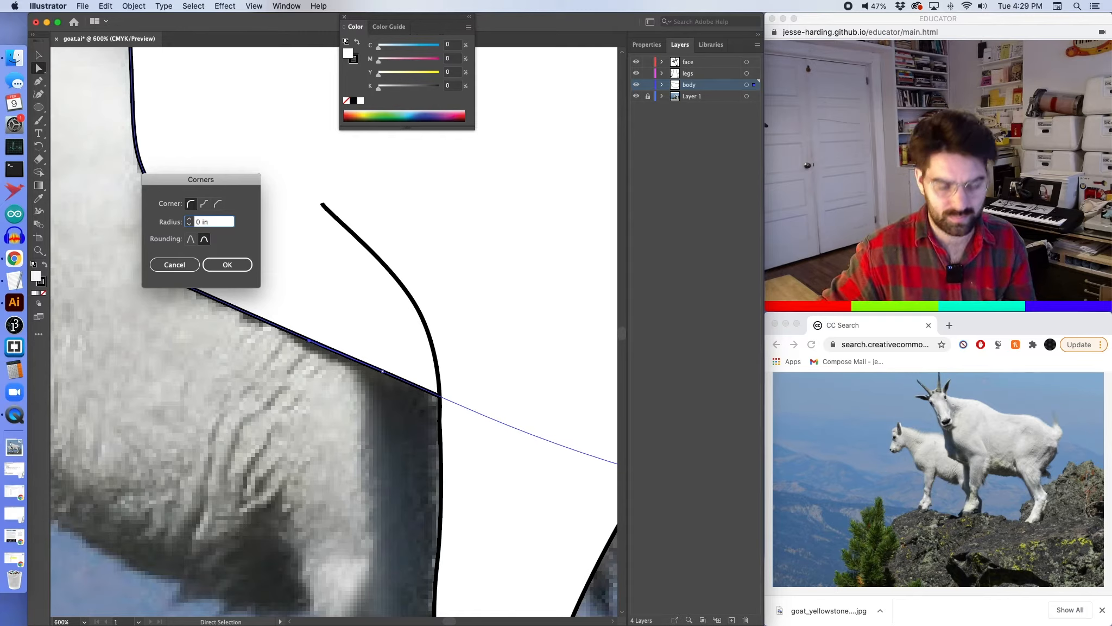
{"action": "key", "text": "Return"}
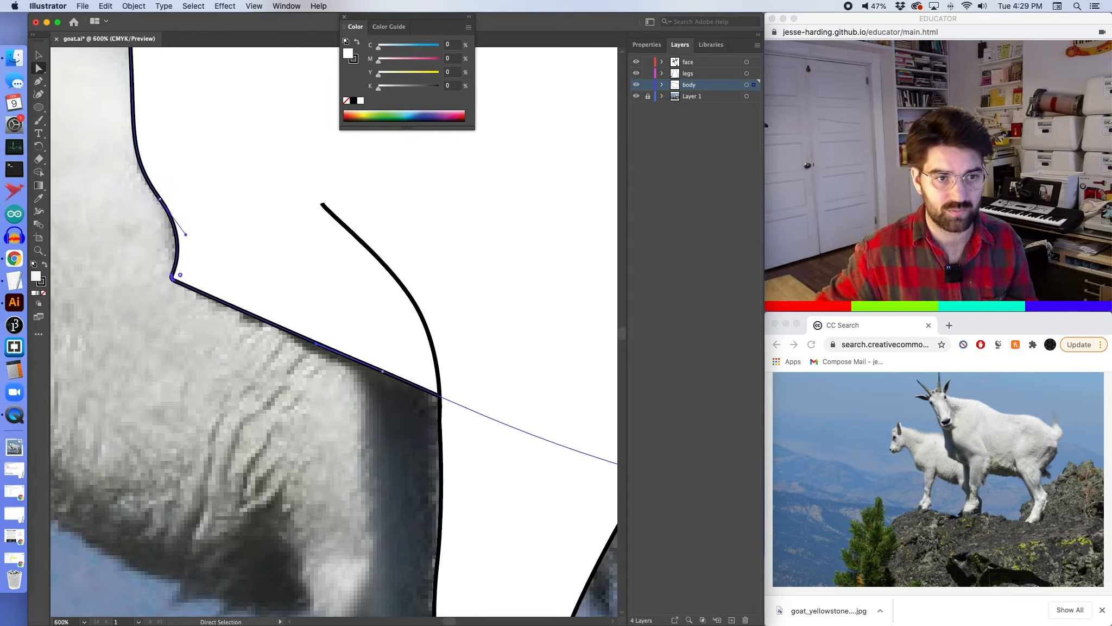
{"action": "double_click", "coordinate": [181, 276]}
{"action": "type", "text": "2p"}
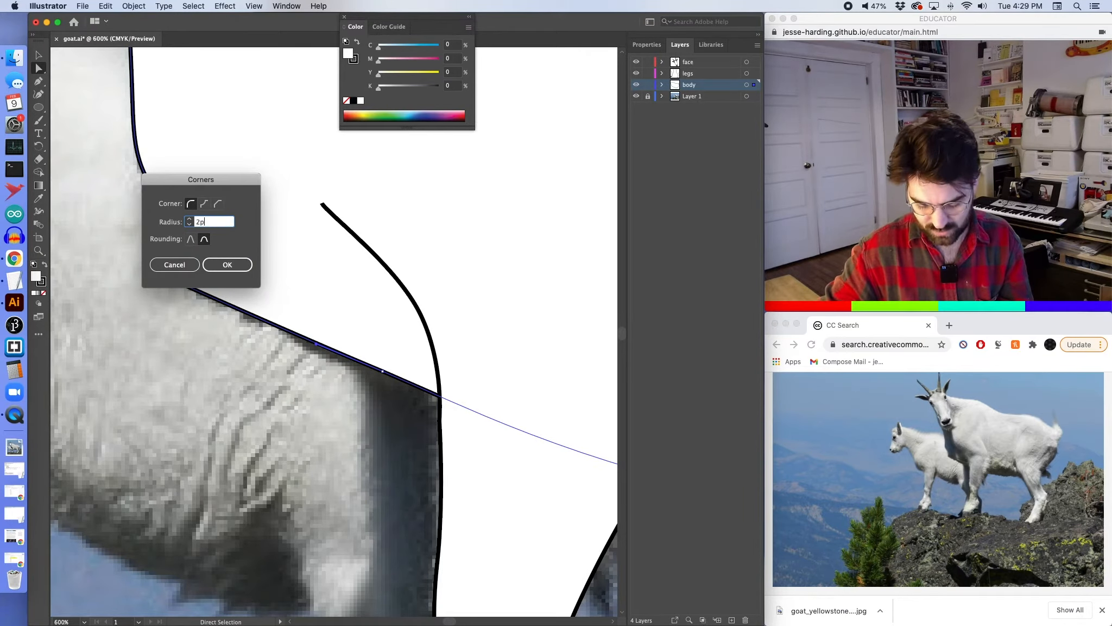
{"action": "type", "text": "x"}
{"action": "key", "text": "Return"}
Hide the photo layer to check the goat drawing on its own, and make the photo visible again.
{"action": "key", "text": "super+minus"}
{"action": "key", "text": "super+minus"}
{"action": "key", "text": "super+minus"}
{"action": "key", "text": "super+minus"}
{"action": "key", "text": "super+minus"}
{"action": "key", "text": "super+minus"}
{"action": "key", "text": "super+minus"}
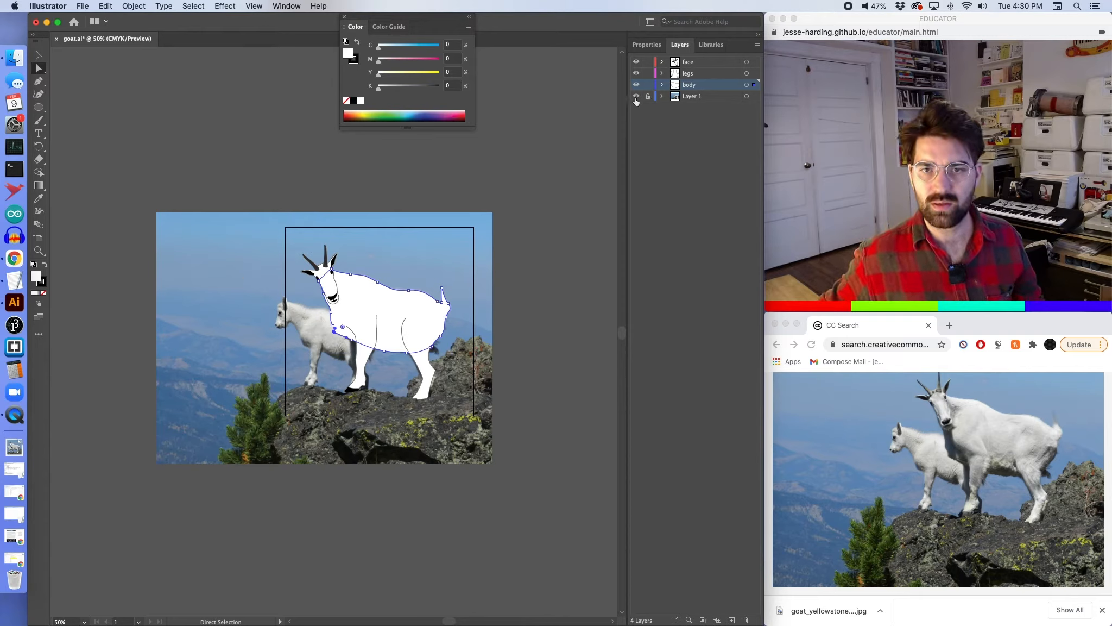
{"action": "left_click", "coordinate": [637, 96]}
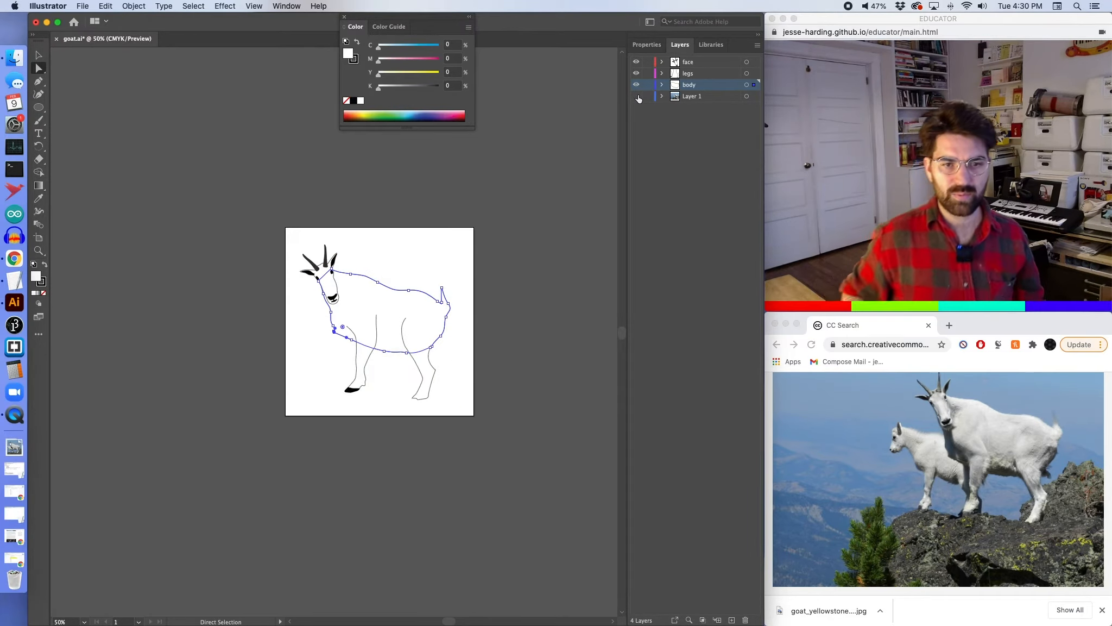
{"action": "left_click", "coordinate": [594, 126]}
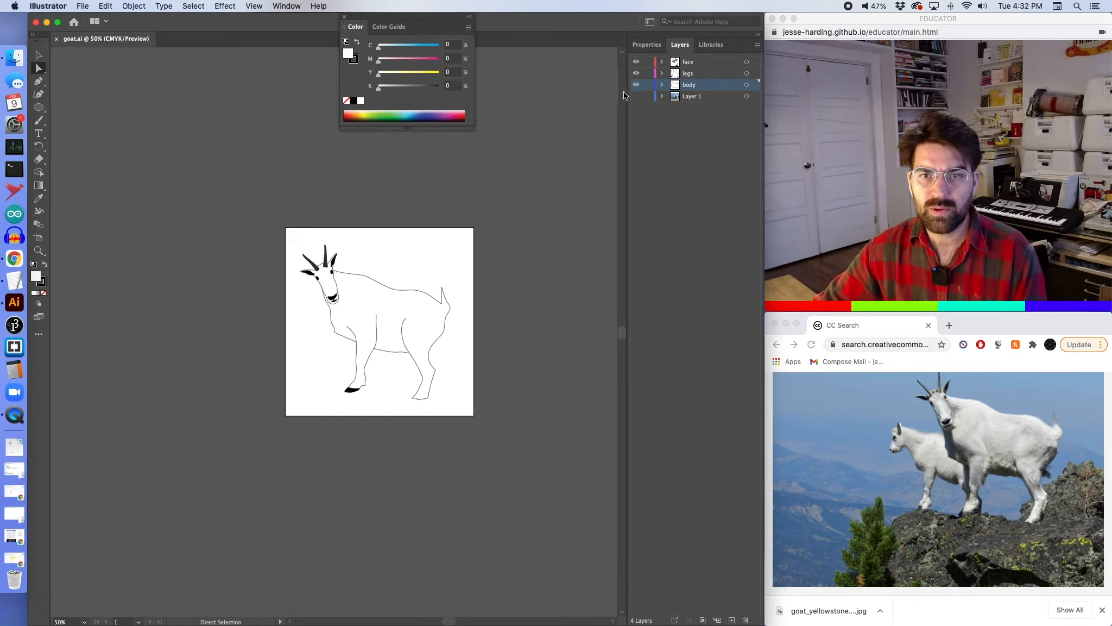
{"action": "left_click", "coordinate": [636, 96]}
{"action": "left_click", "coordinate": [293, 339]}
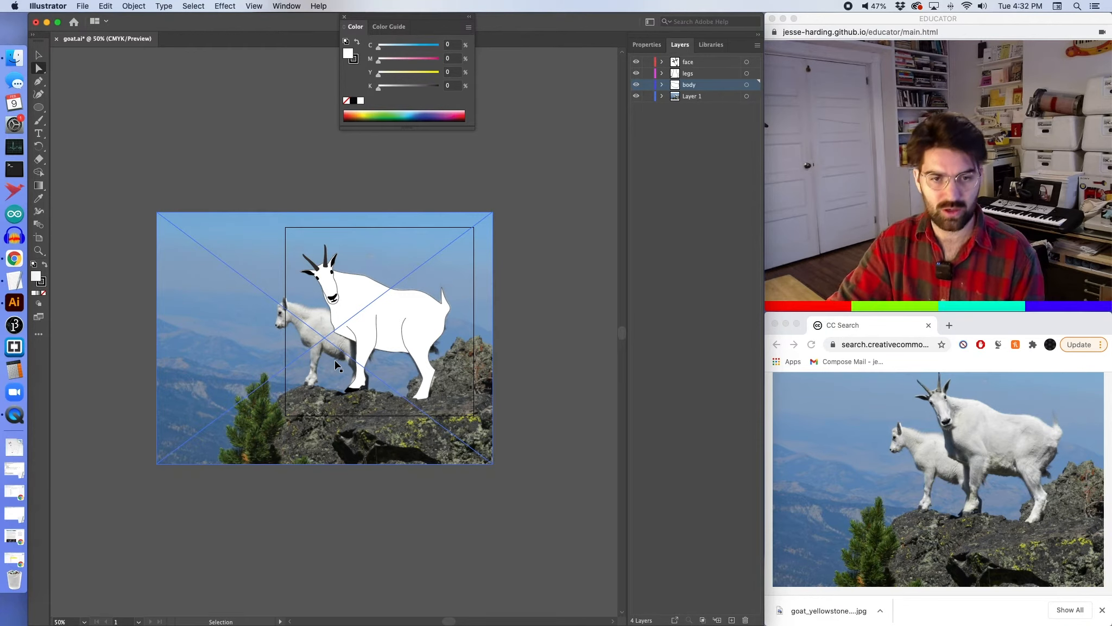
Trace the far front leg's front edge with the Pen tool from the body's lower chest edge down to the black hoof, with no fill.
{"action": "scroll", "coordinate": [337, 365], "scroll_direction": "up", "scroll_amount": 6}
{"action": "scroll", "coordinate": [337, 365], "scroll_direction": "down", "scroll_amount": 8}
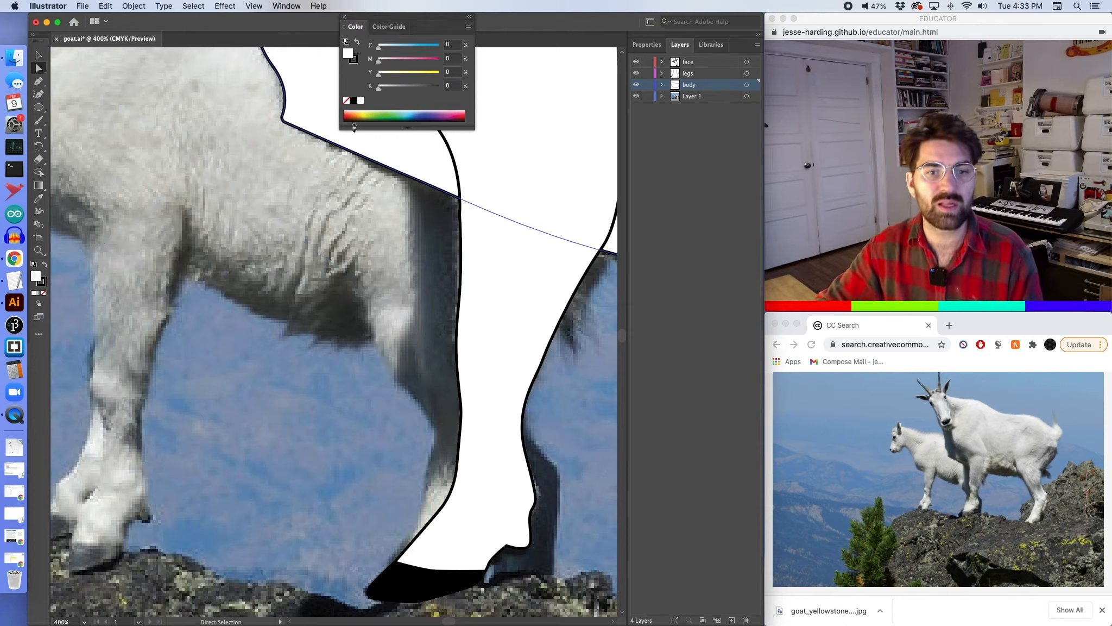
{"action": "left_click", "coordinate": [37, 82]}
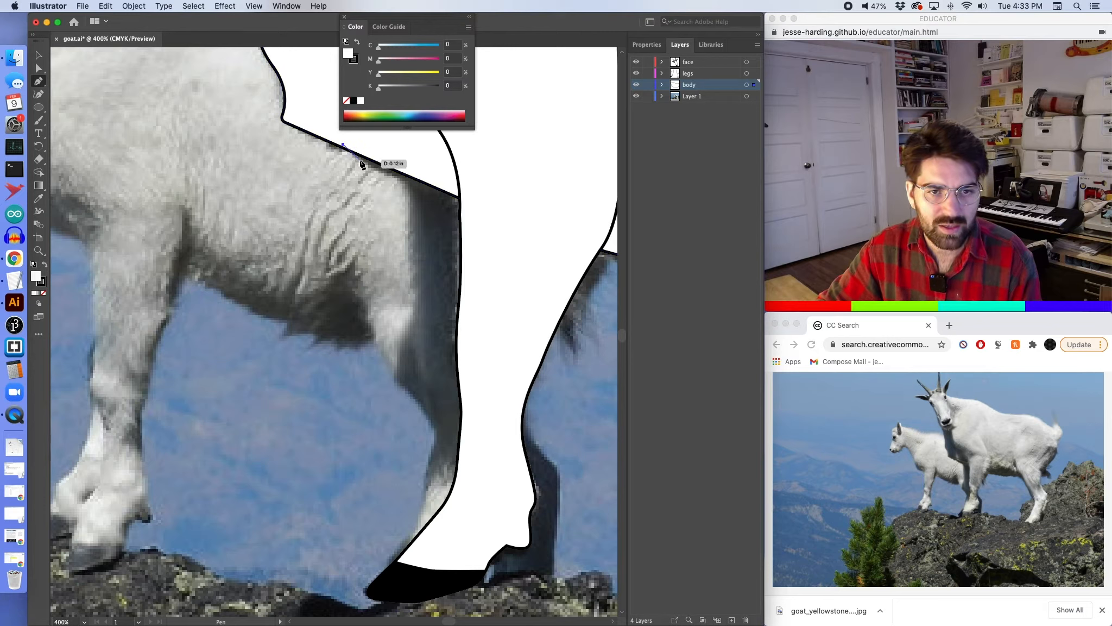
{"action": "left_click_drag", "start_coordinate": [363, 162], "coordinate": [379, 170]}
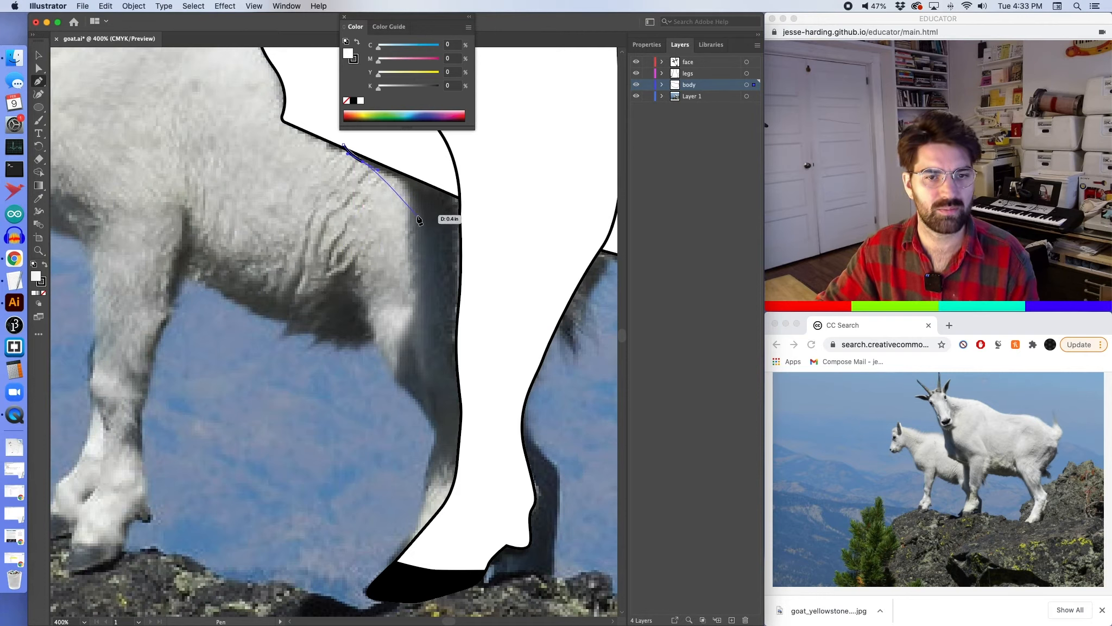
{"action": "left_click_drag", "start_coordinate": [417, 215], "coordinate": [425, 252]}
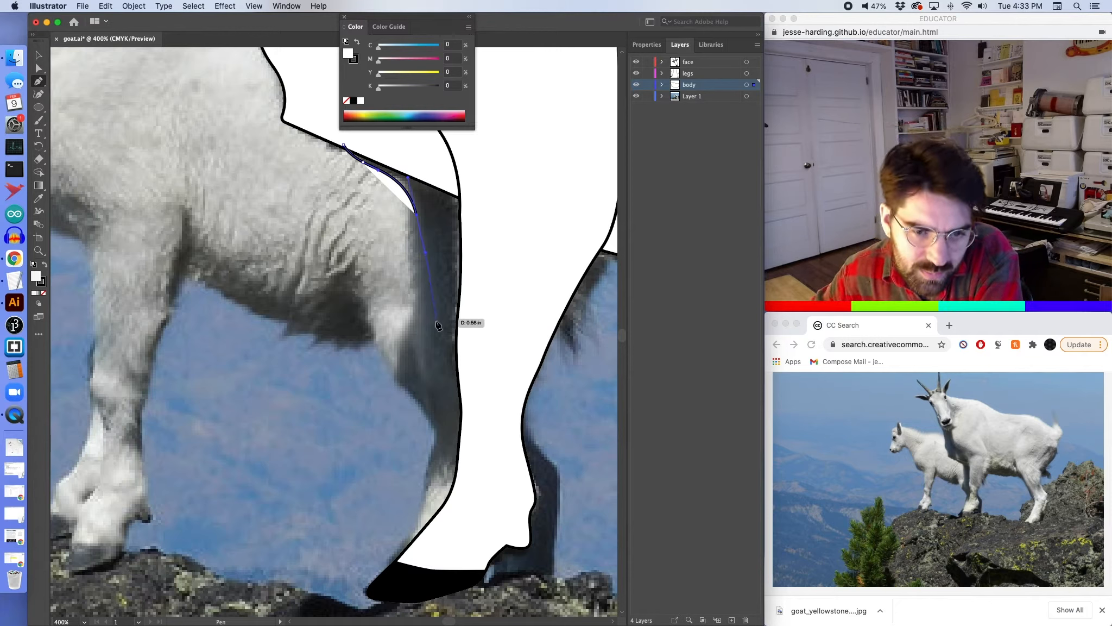
{"action": "left_click_drag", "start_coordinate": [419, 312], "coordinate": [414, 341]}
{"action": "left_click_drag", "start_coordinate": [434, 412], "coordinate": [438, 434]}
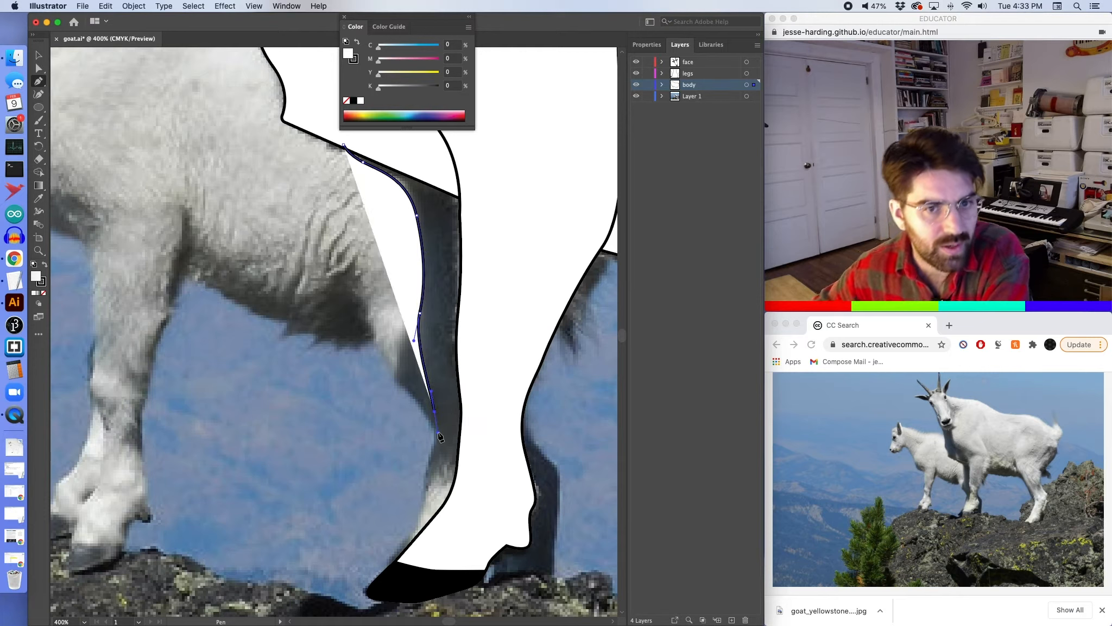
{"action": "left_click", "coordinate": [44, 293]}
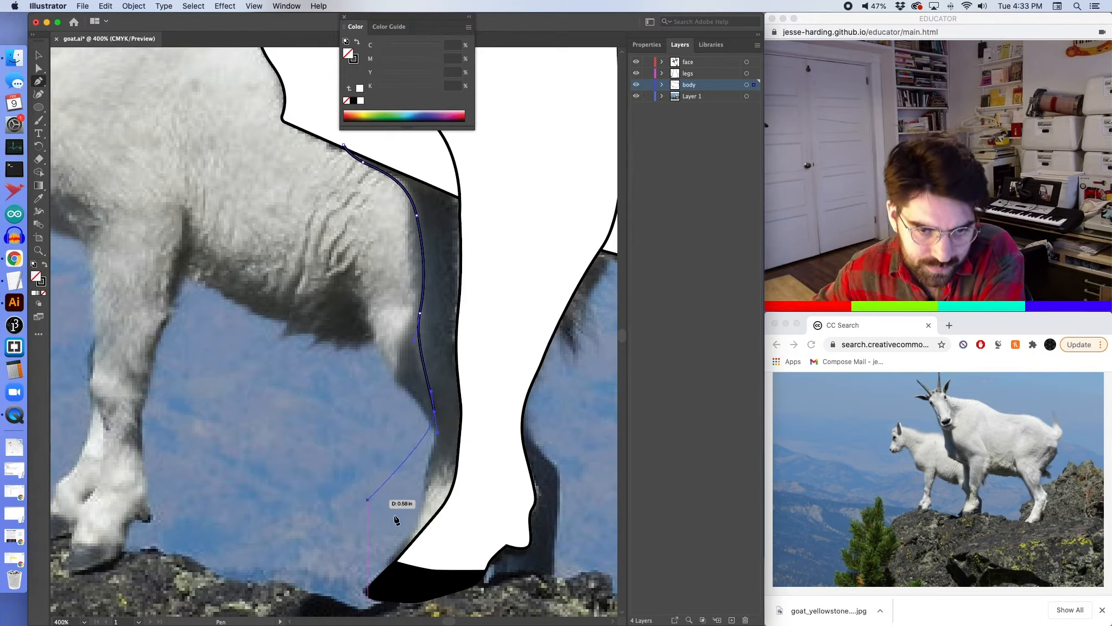
{"action": "left_click_drag", "start_coordinate": [427, 467], "coordinate": [422, 484]}
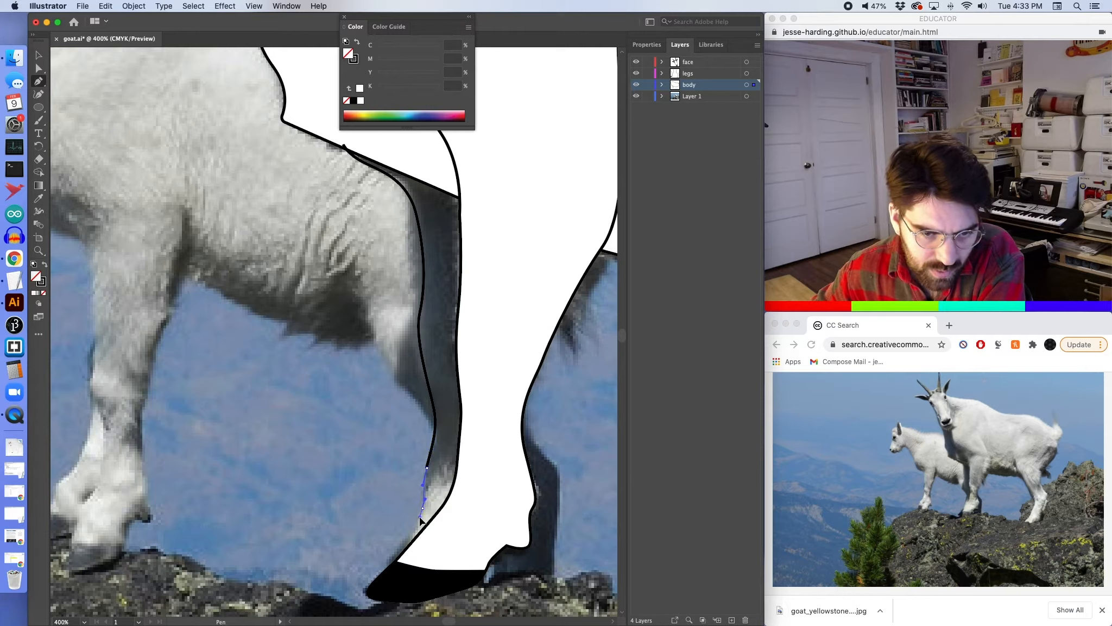
{"action": "left_click", "coordinate": [402, 553]}
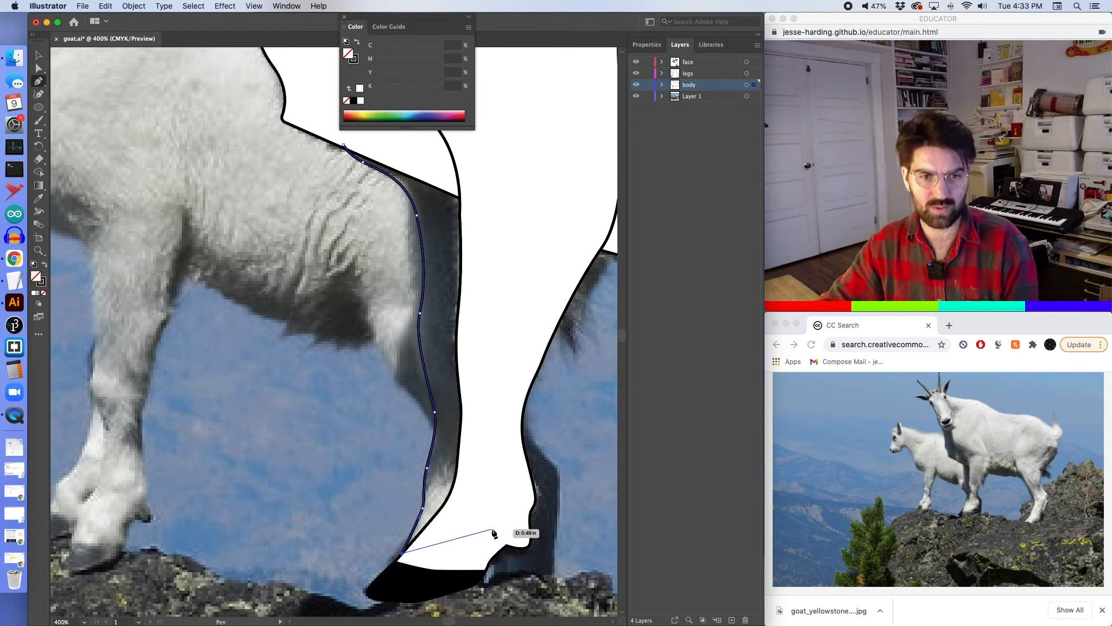
Hide the drawing layers to examine the front legs in the photo, and show the body, legs and face layers again.
{"action": "left_click", "coordinate": [637, 84]}
{"action": "left_click", "coordinate": [637, 76]}
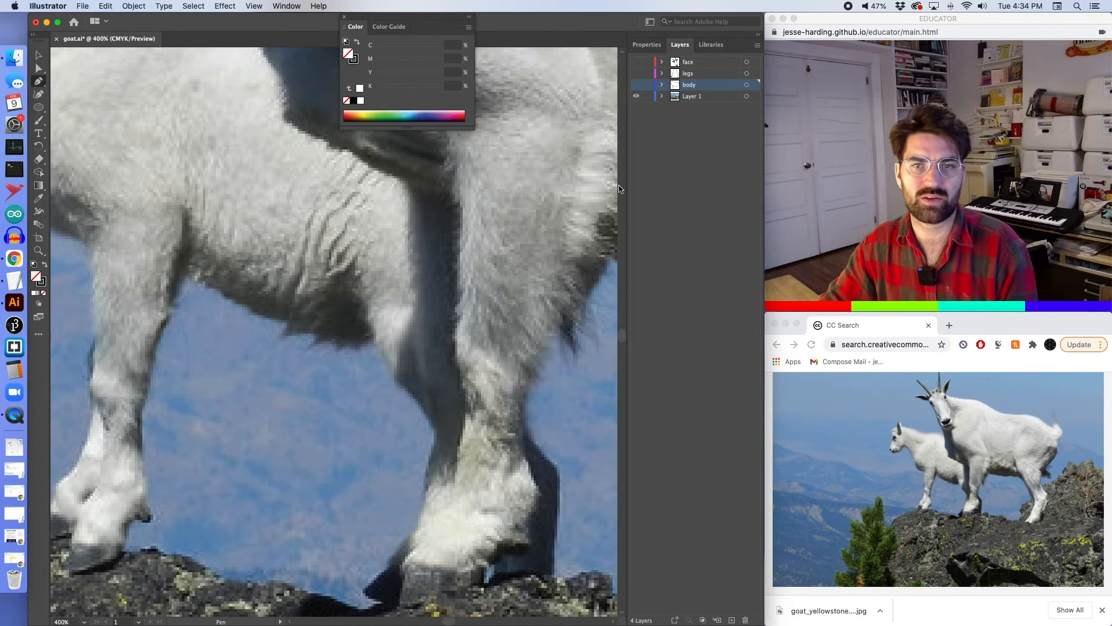
{"action": "key", "text": "super+minus"}
{"action": "key", "text": "super+minus"}
{"action": "key", "text": "super+minus"}
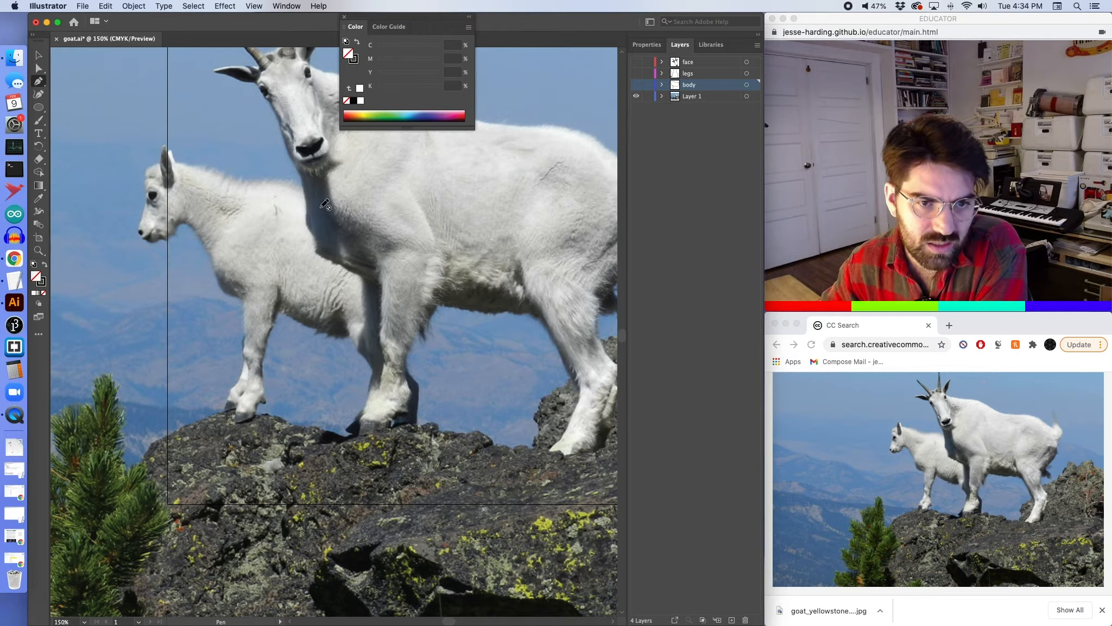
{"action": "left_click", "coordinate": [635, 84]}
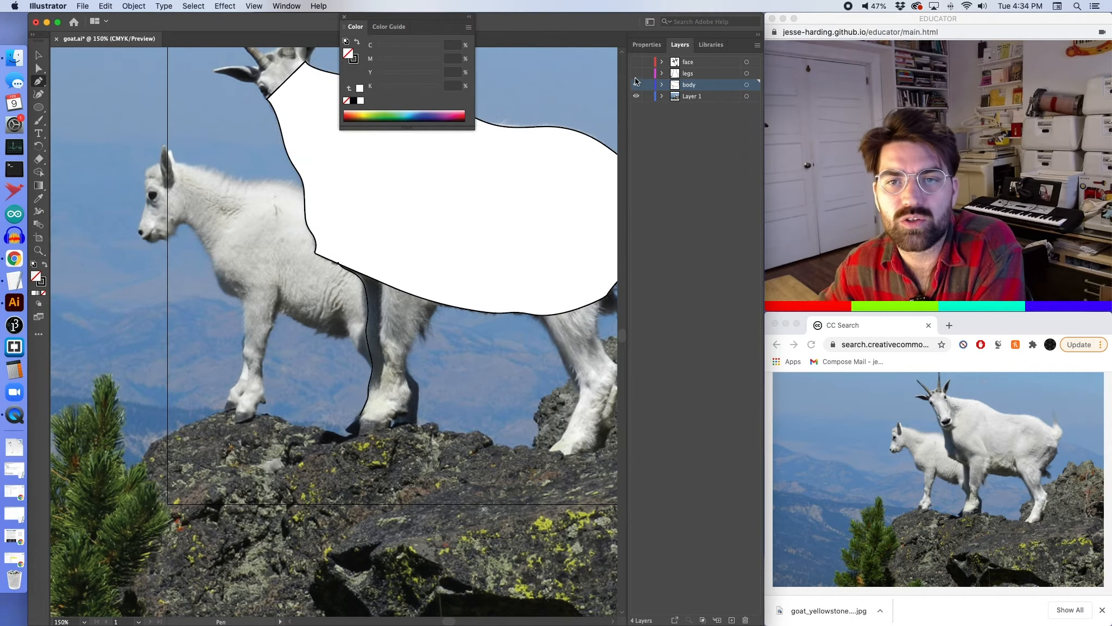
{"action": "left_click", "coordinate": [636, 73]}
{"action": "left_click", "coordinate": [636, 62]}
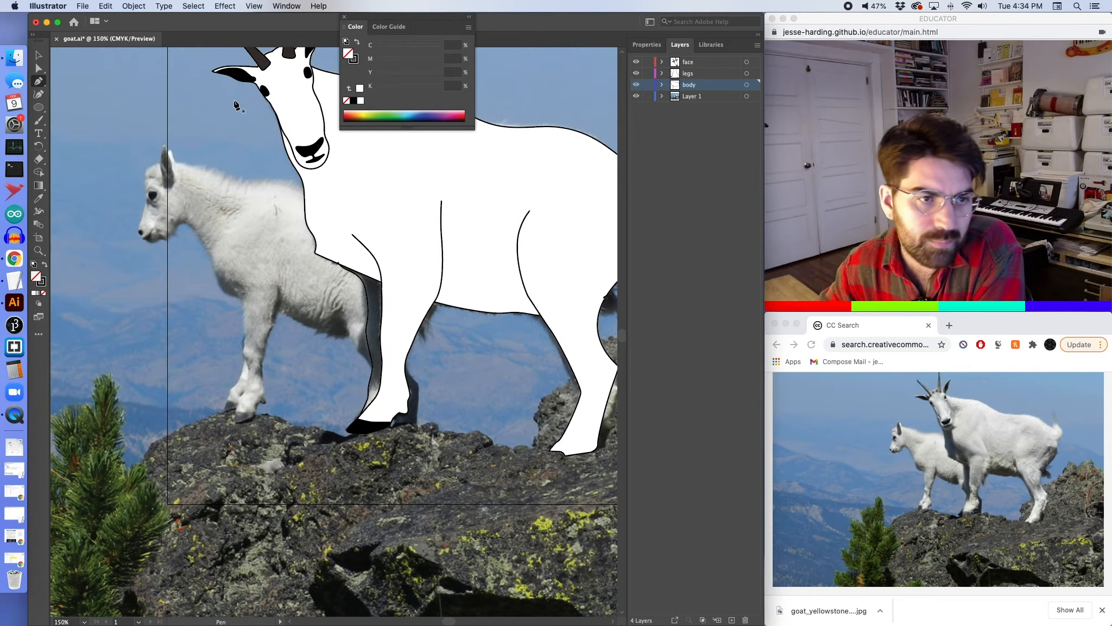
{"action": "key", "text": "v"}
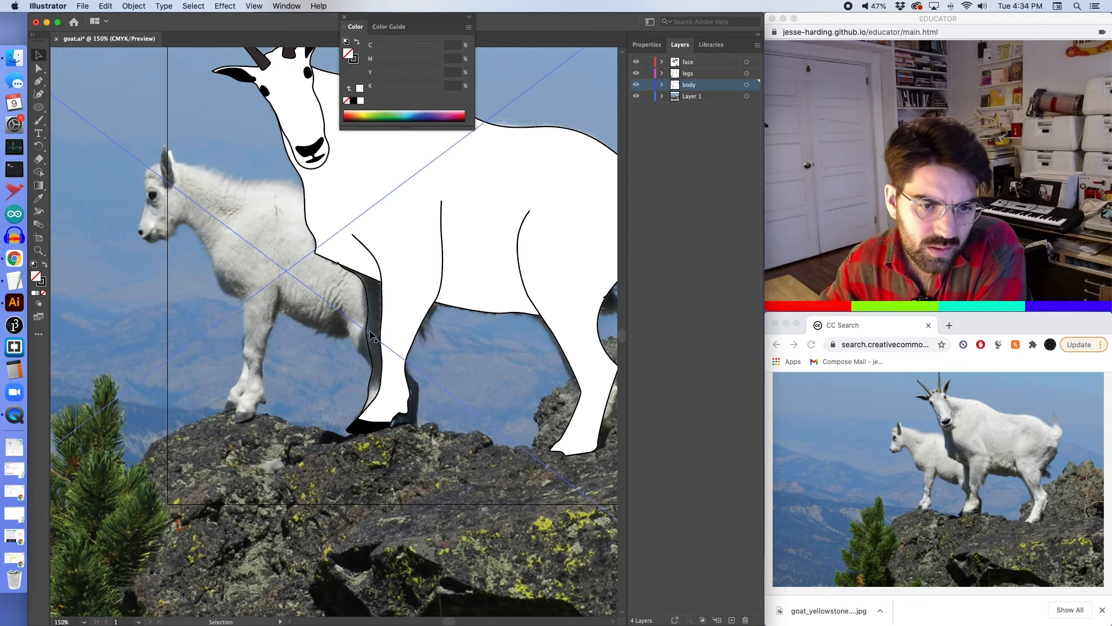
{"action": "right_click", "coordinate": [369, 321]}
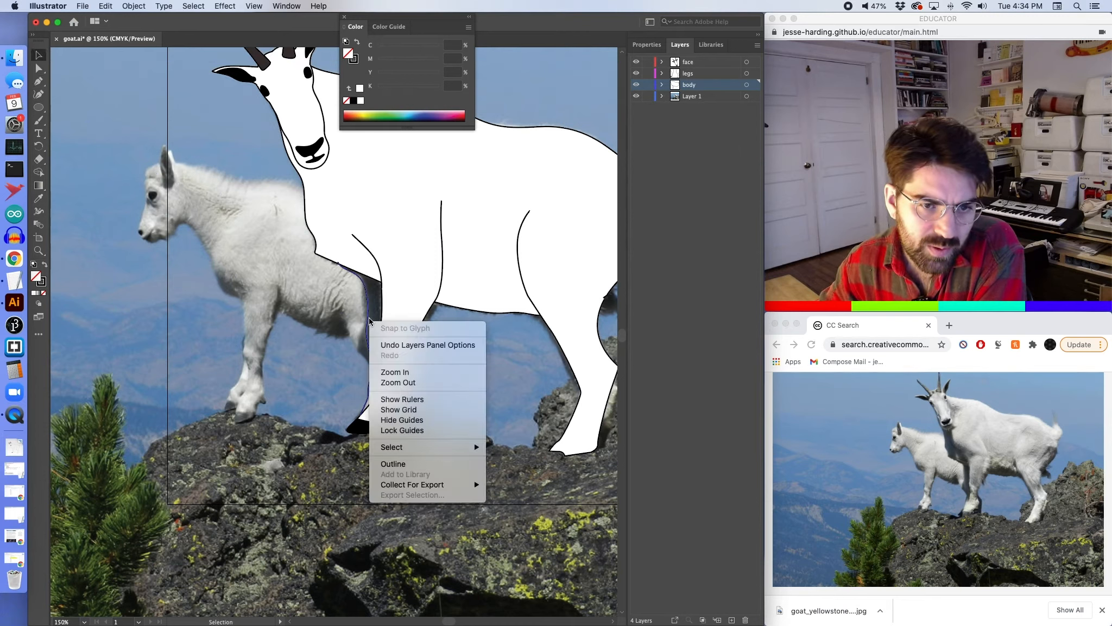
{"action": "right_click", "coordinate": [366, 284]}
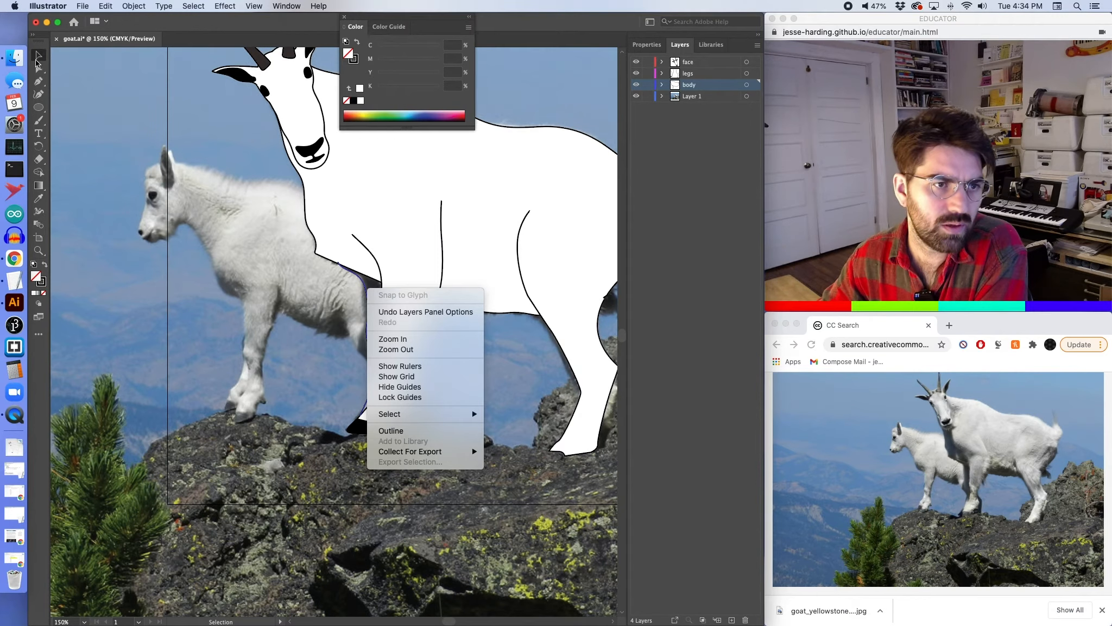
{"action": "left_click", "coordinate": [39, 81]}
{"action": "left_click", "coordinate": [39, 81]}
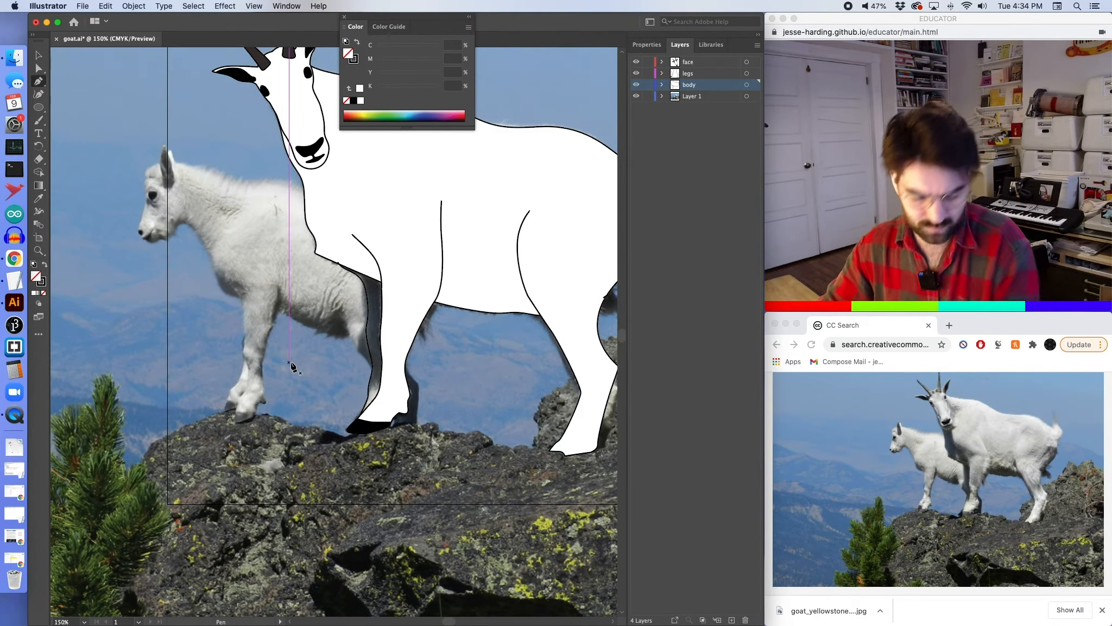
{"action": "scroll", "coordinate": [290, 365], "scroll_direction": "up", "scroll_amount": 10}
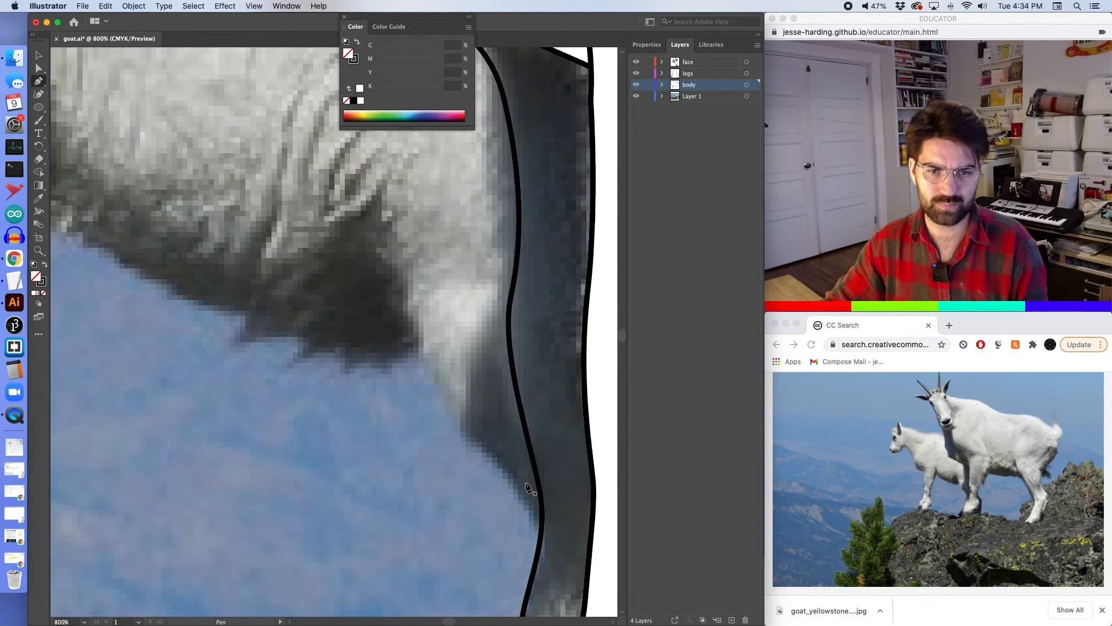
{"action": "scroll", "coordinate": [527, 487], "scroll_direction": "down", "scroll_amount": 10}
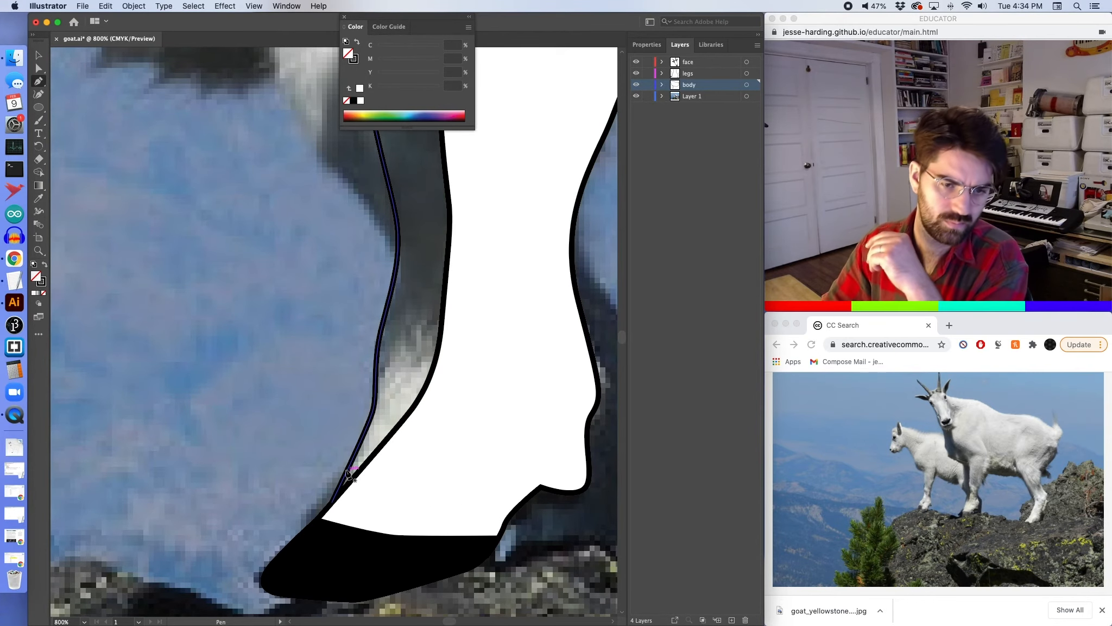
{"action": "left_click", "coordinate": [332, 503]}
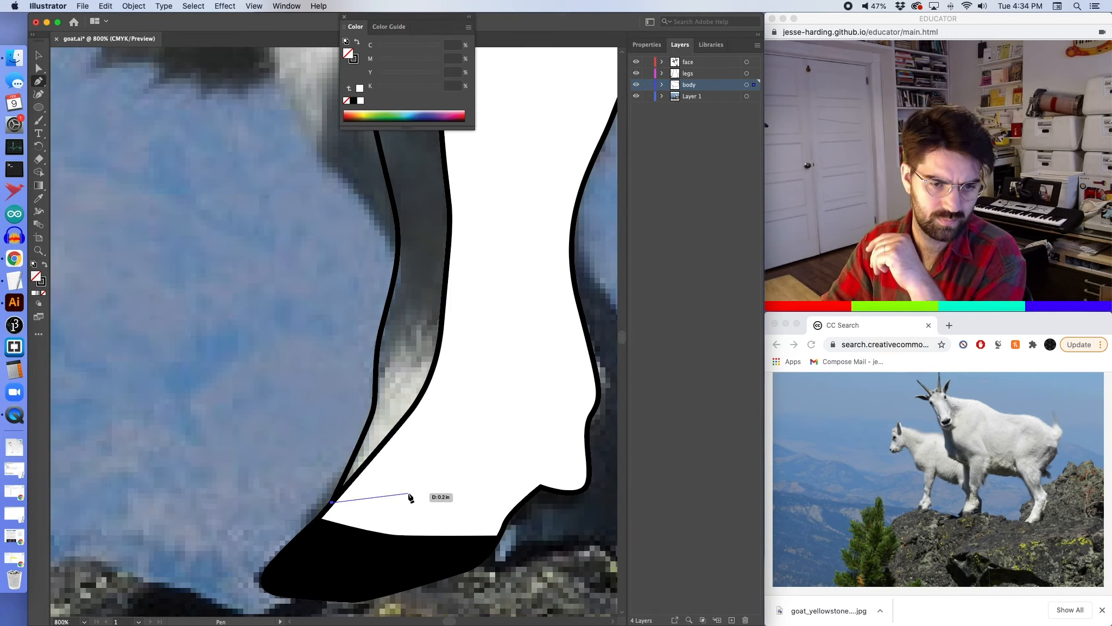
{"action": "left_click", "coordinate": [517, 255]}
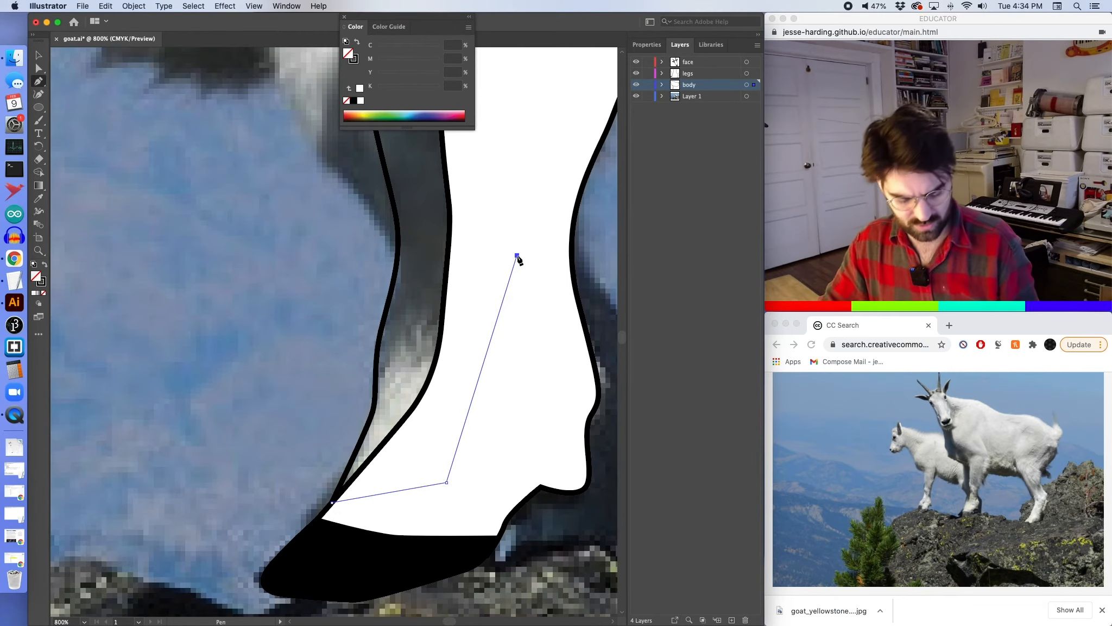
{"action": "key", "text": "super+z"}
{"action": "key", "text": "super+z"}
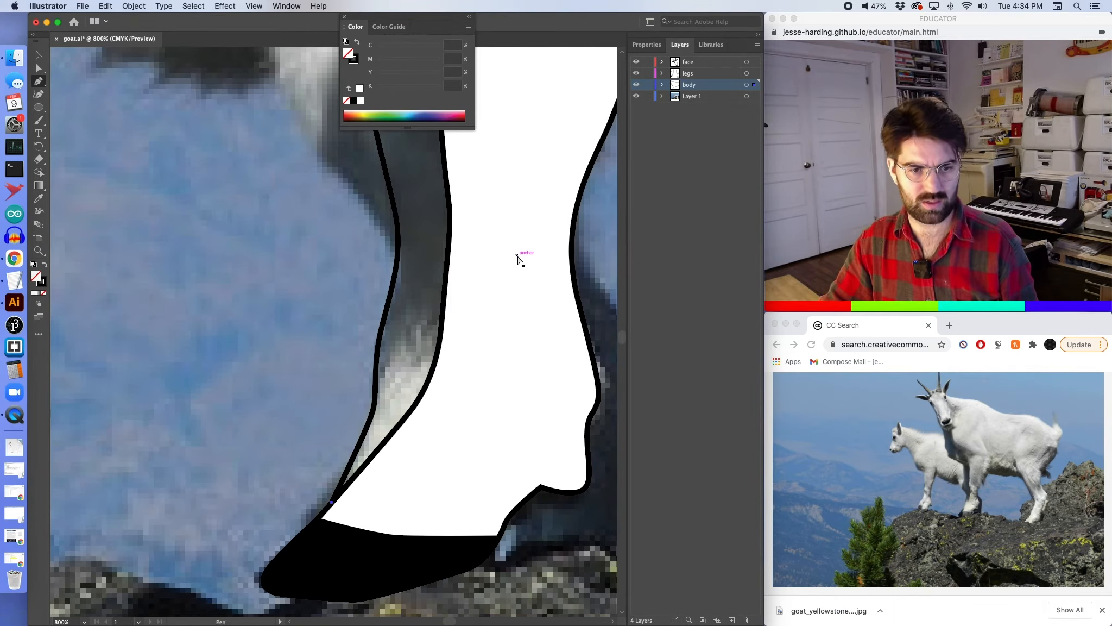
Extend the far front leg's path with the Pen tool from its upper chest end, down behind the near leg, to the hoof.
{"action": "scroll", "coordinate": [518, 259], "scroll_direction": "up", "scroll_amount": 10}
{"action": "scroll", "coordinate": [519, 260], "scroll_direction": "up", "scroll_amount": 10}
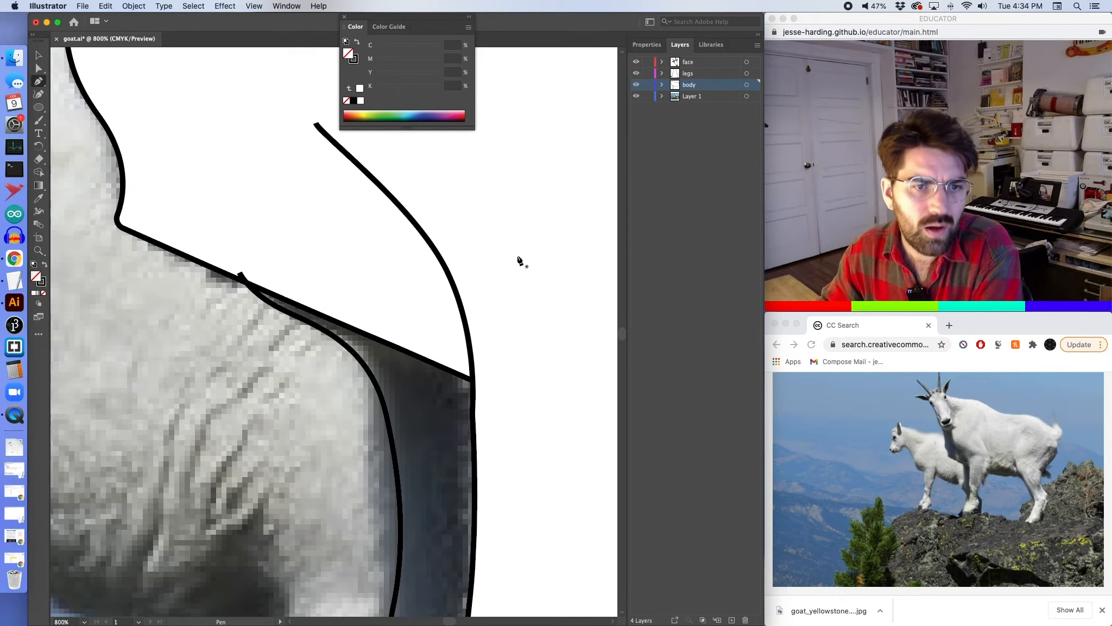
{"action": "left_click", "coordinate": [241, 277]}
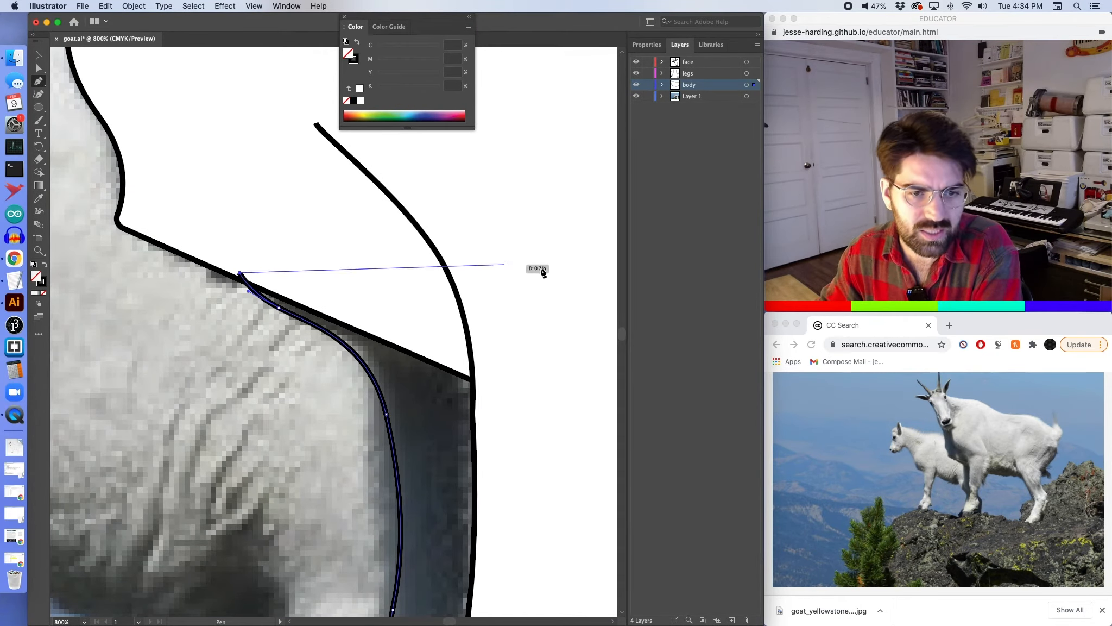
{"action": "left_click", "coordinate": [548, 269]}
{"action": "left_click", "coordinate": [570, 391]}
{"action": "scroll", "coordinate": [574, 397], "scroll_direction": "down", "scroll_amount": 1}
{"action": "scroll", "coordinate": [574, 396], "scroll_direction": "down", "scroll_amount": 5}
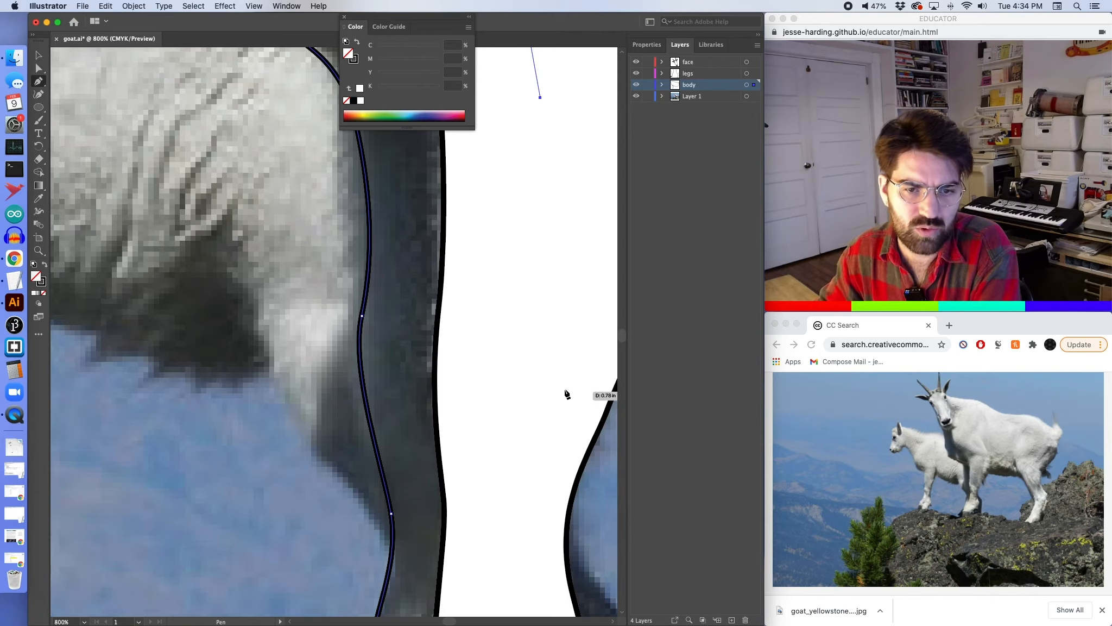
{"action": "left_click", "coordinate": [534, 392]}
{"action": "scroll", "coordinate": [532, 394], "scroll_direction": "down", "scroll_amount": 3}
{"action": "left_click", "coordinate": [502, 420]}
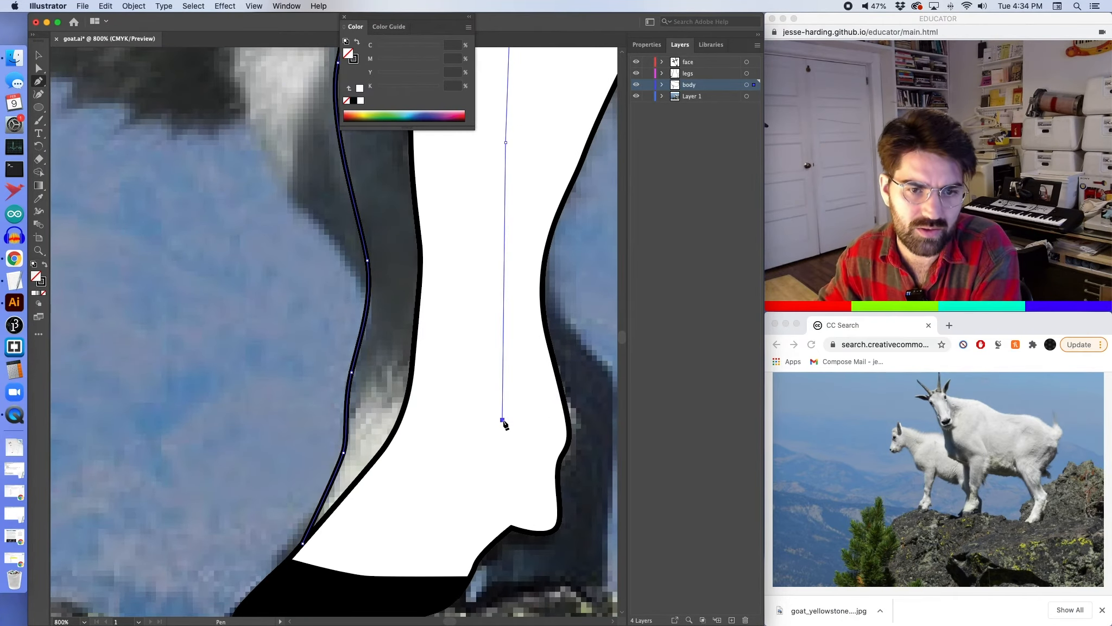
{"action": "left_click", "coordinate": [408, 509]}
{"action": "left_click", "coordinate": [316, 548]}
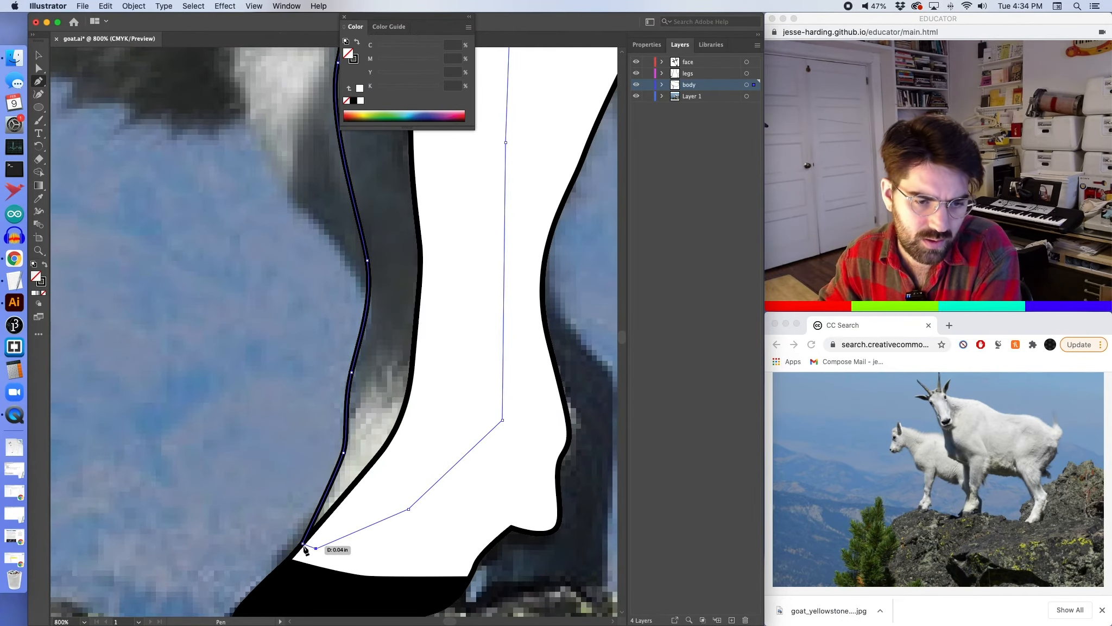
{"action": "left_click_drag", "start_coordinate": [305, 549], "coordinate": [360, 530]}
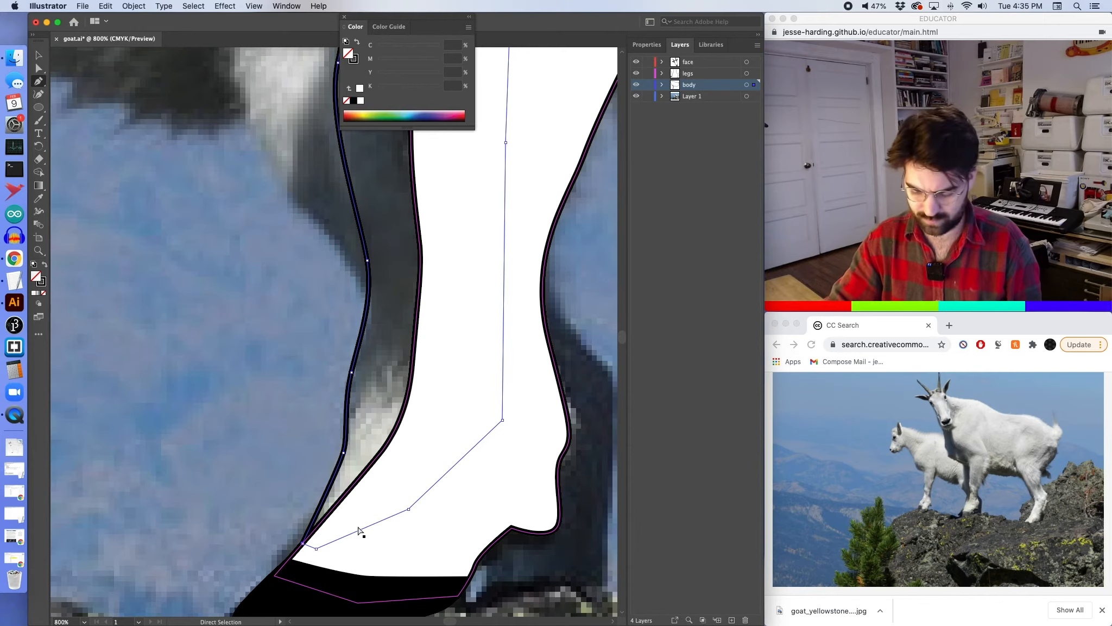
Join the two open ends of the far front leg outline above the hoof and align the corner with the near leg's edge.
{"action": "key", "text": "XF86AudioRaiseVolume"}
{"action": "key", "text": "super+equal"}
{"action": "key", "text": "super+equal"}
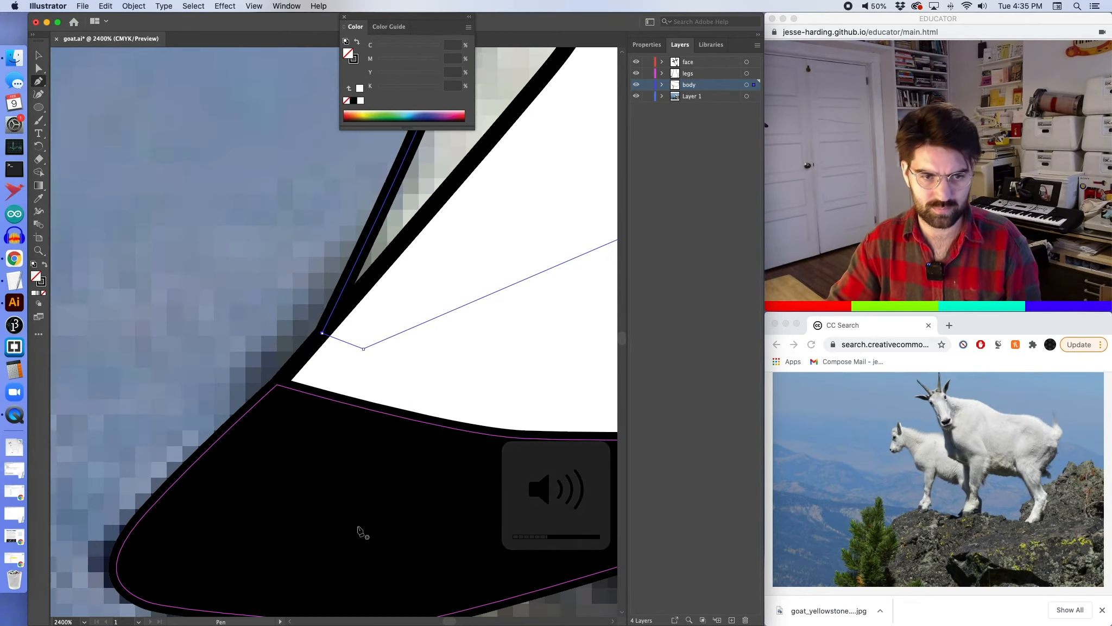
{"action": "left_click", "coordinate": [39, 67]}
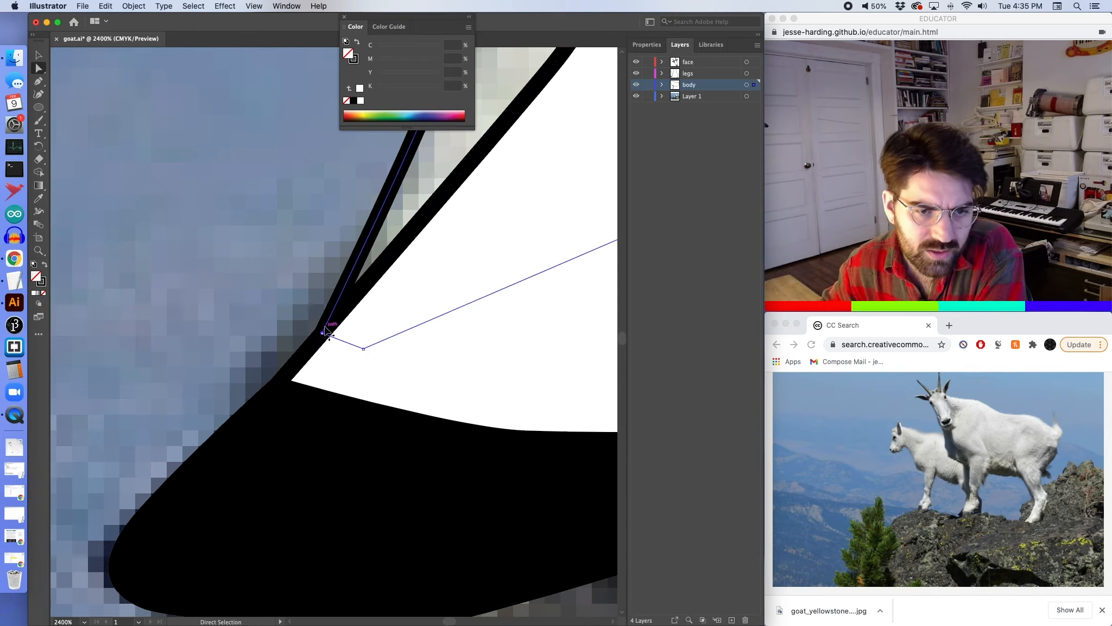
{"action": "mouse_move", "coordinate": [322, 332]}
{"action": "left_mouse_down"}
{"action": "mouse_move", "coordinate": [302, 320]}
{"action": "mouse_move", "coordinate": [332, 340]}
{"action": "left_mouse_up"}
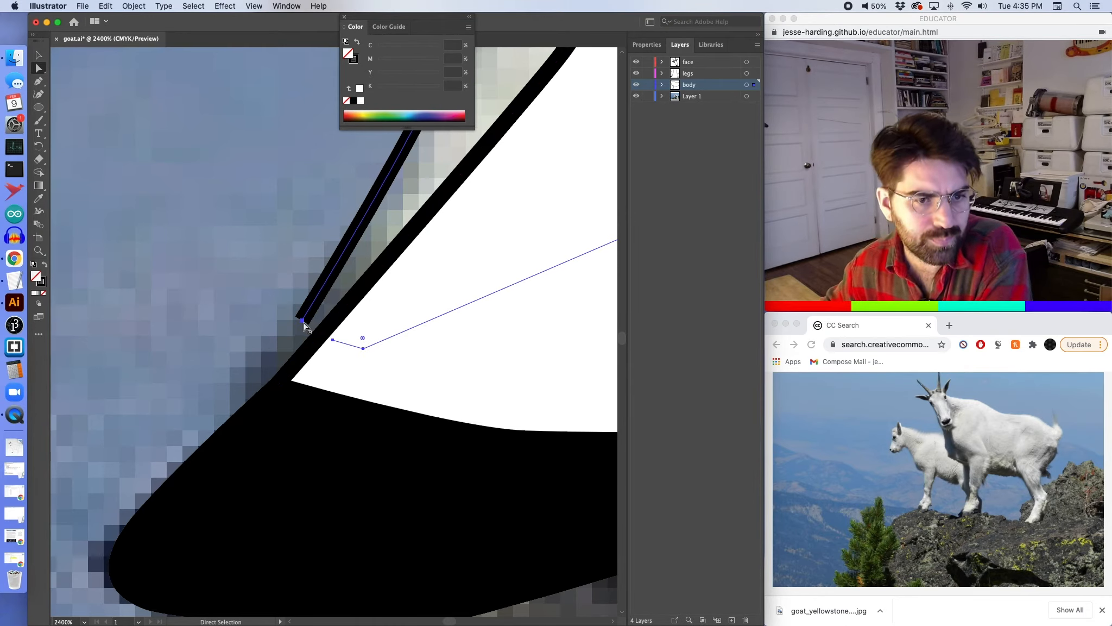
{"action": "left_click", "coordinate": [39, 82]}
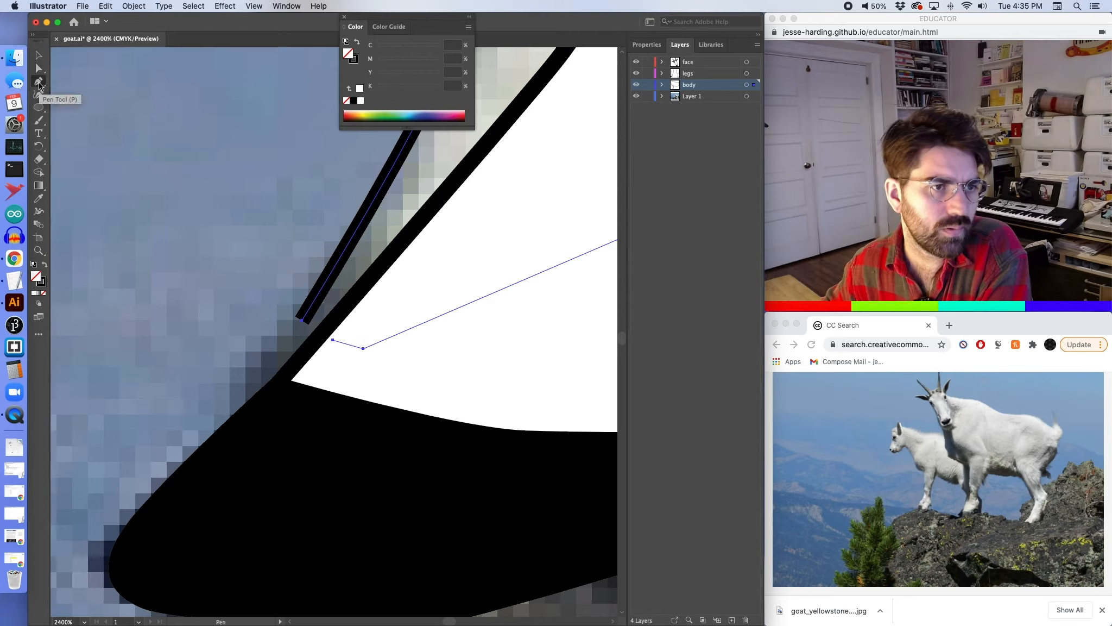
{"action": "left_click", "coordinate": [302, 320]}
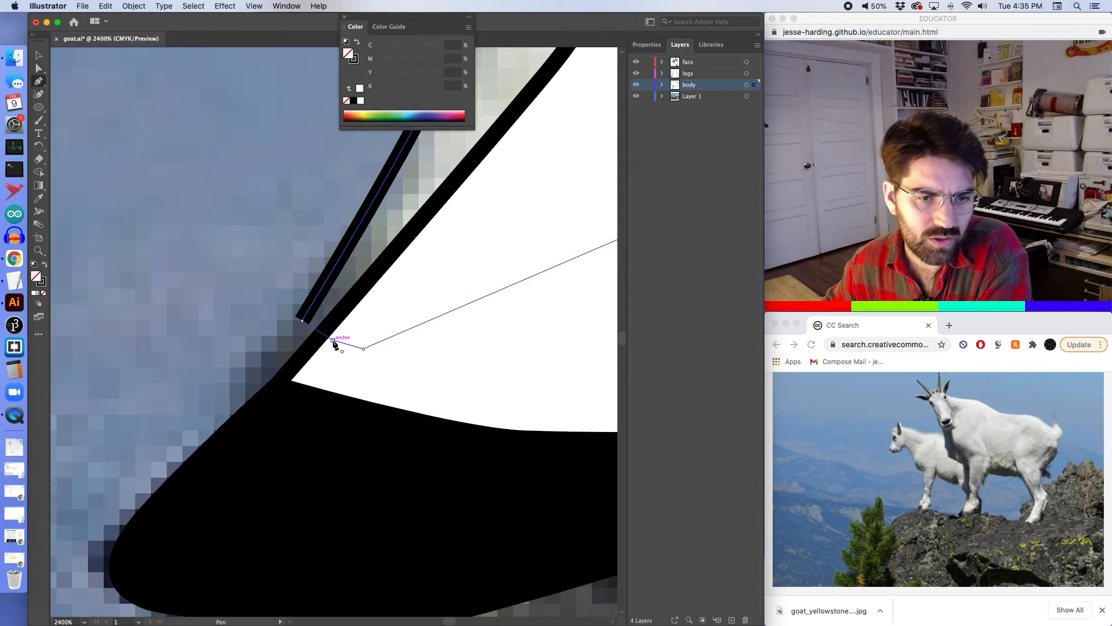
{"action": "left_click", "coordinate": [332, 340]}
{"action": "left_click", "coordinate": [38, 70]}
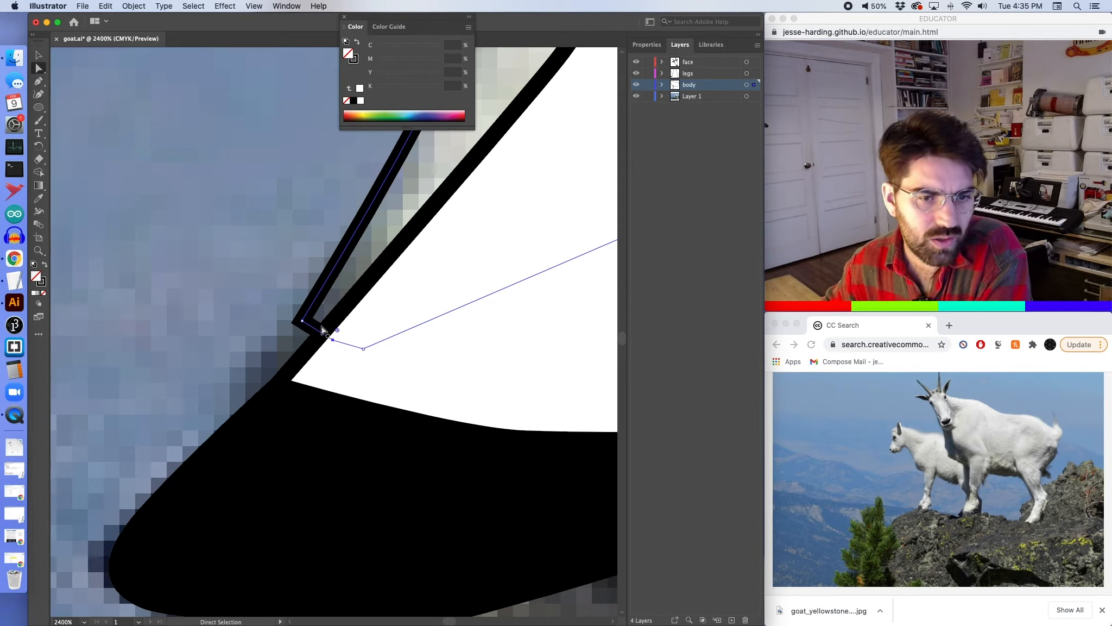
{"action": "left_click", "coordinate": [334, 341]}
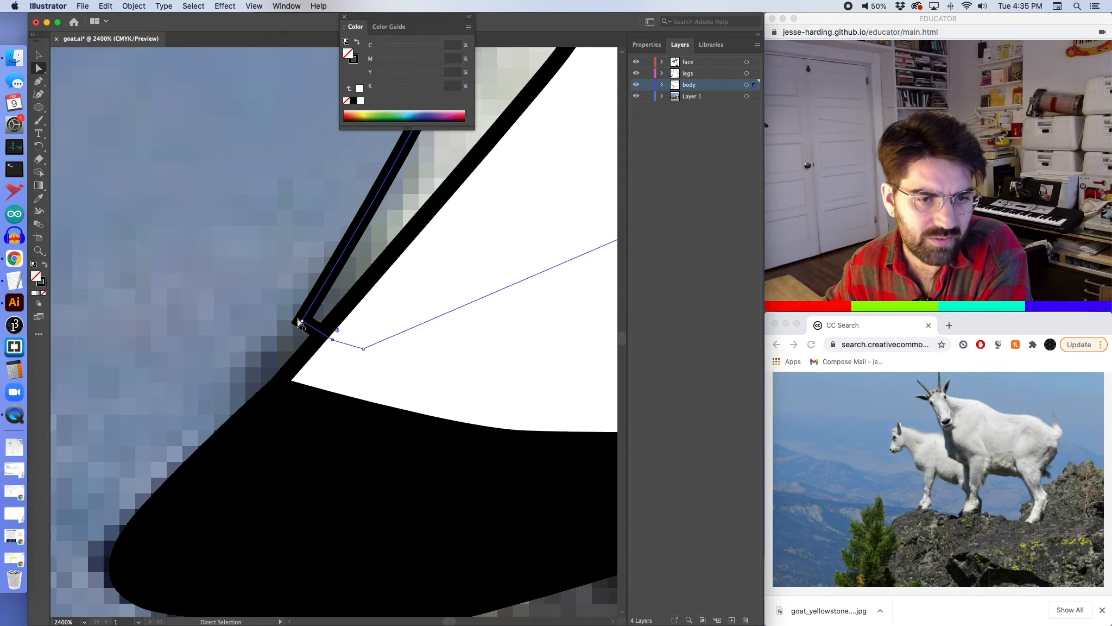
{"action": "left_click_drag", "start_coordinate": [302, 320], "coordinate": [322, 335]}
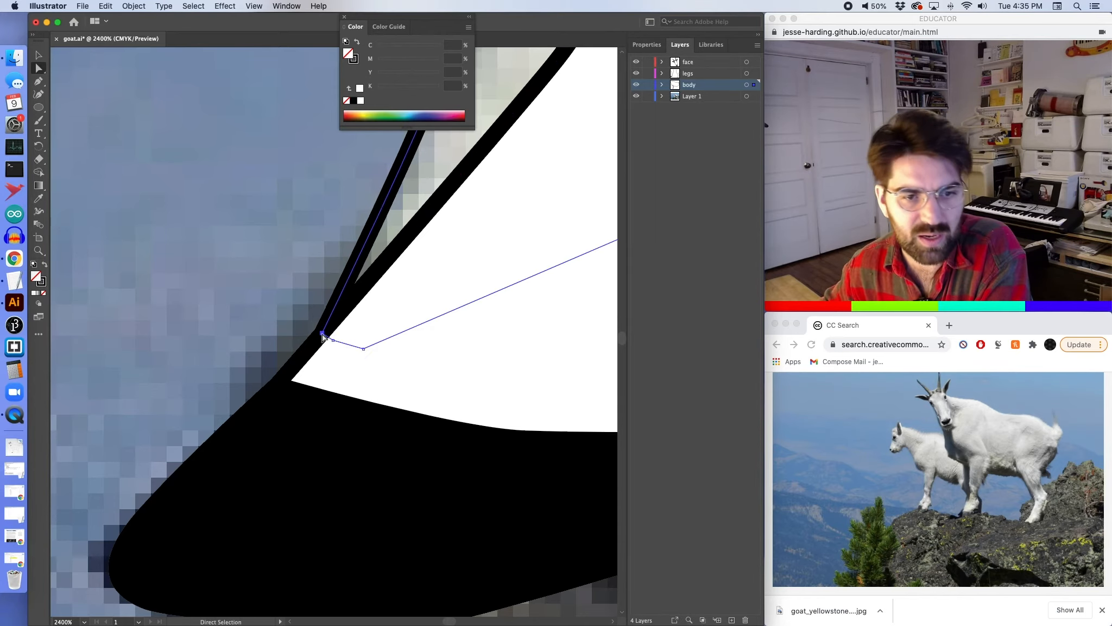
Add a new layer directly above the body layer and name it "legs (behind)".
{"action": "key", "text": "super+minus"}
{"action": "key", "text": "super+minus"}
{"action": "key", "text": "super+minus"}
{"action": "key", "text": "super+minus"}
{"action": "key", "text": "super+minus"}
{"action": "key", "text": "super+minus"}
{"action": "key", "text": "super+minus"}
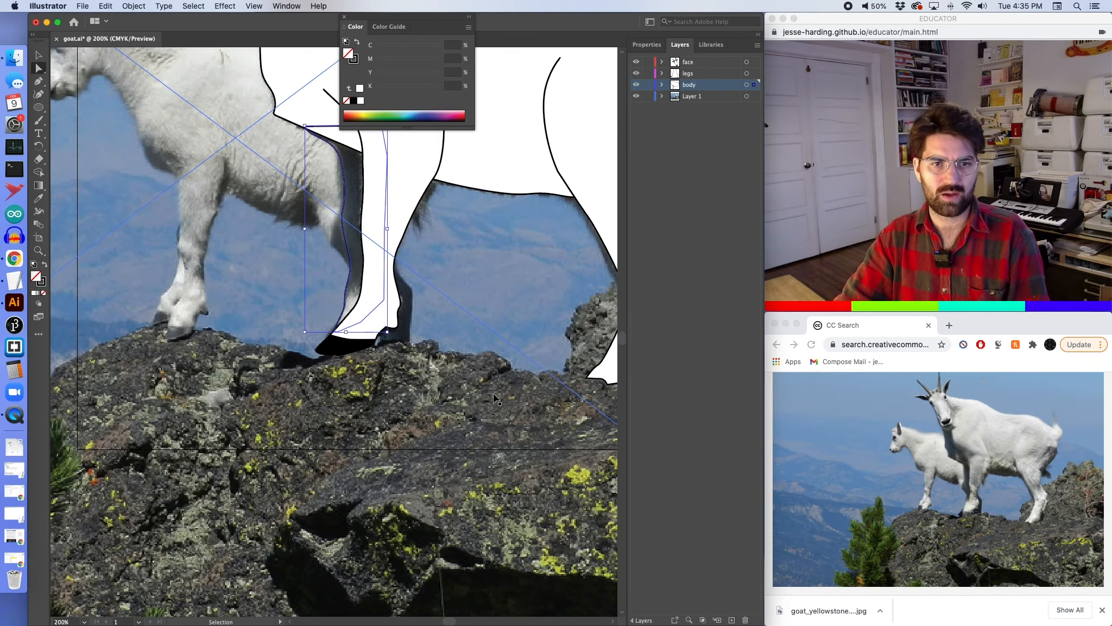
{"action": "scroll", "coordinate": [495, 399], "scroll_direction": "up", "scroll_amount": 3}
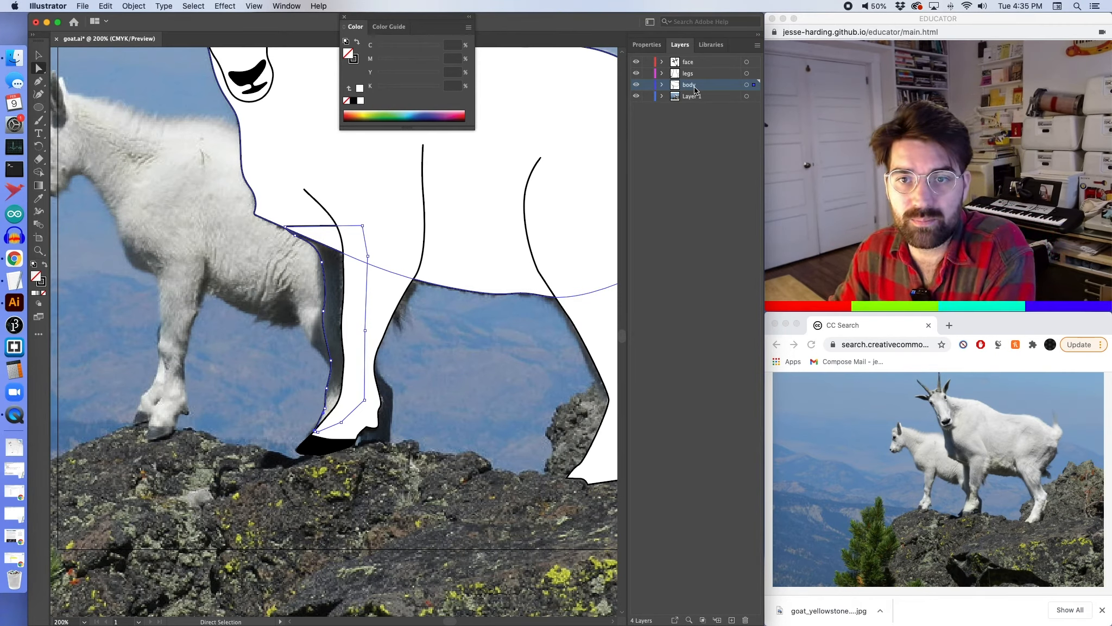
{"action": "left_click", "coordinate": [731, 620]}
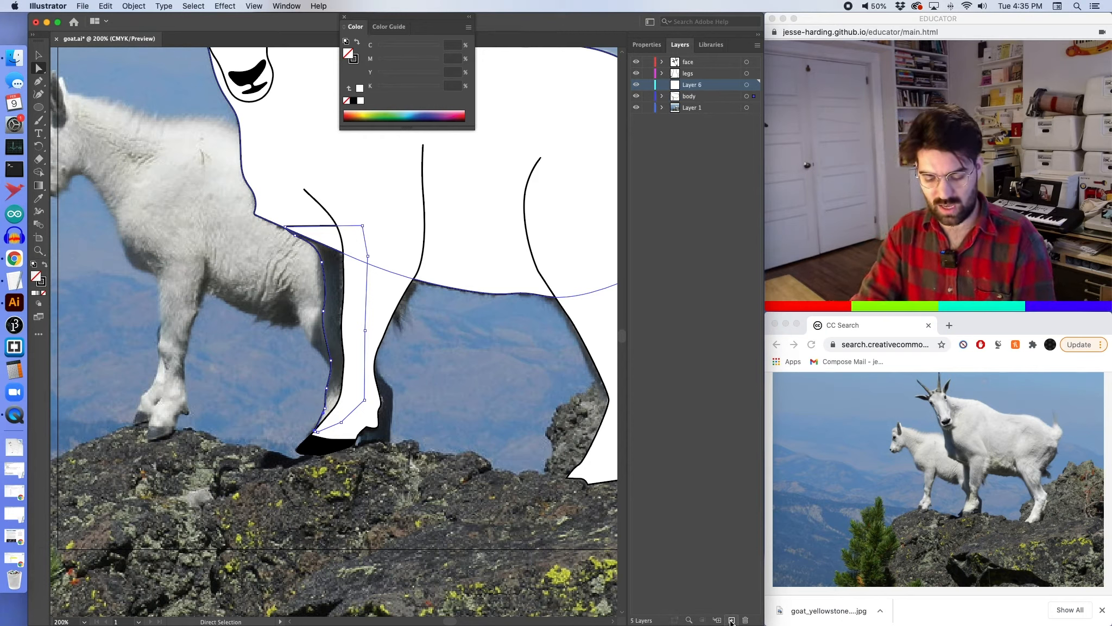
{"action": "key", "text": "e"}
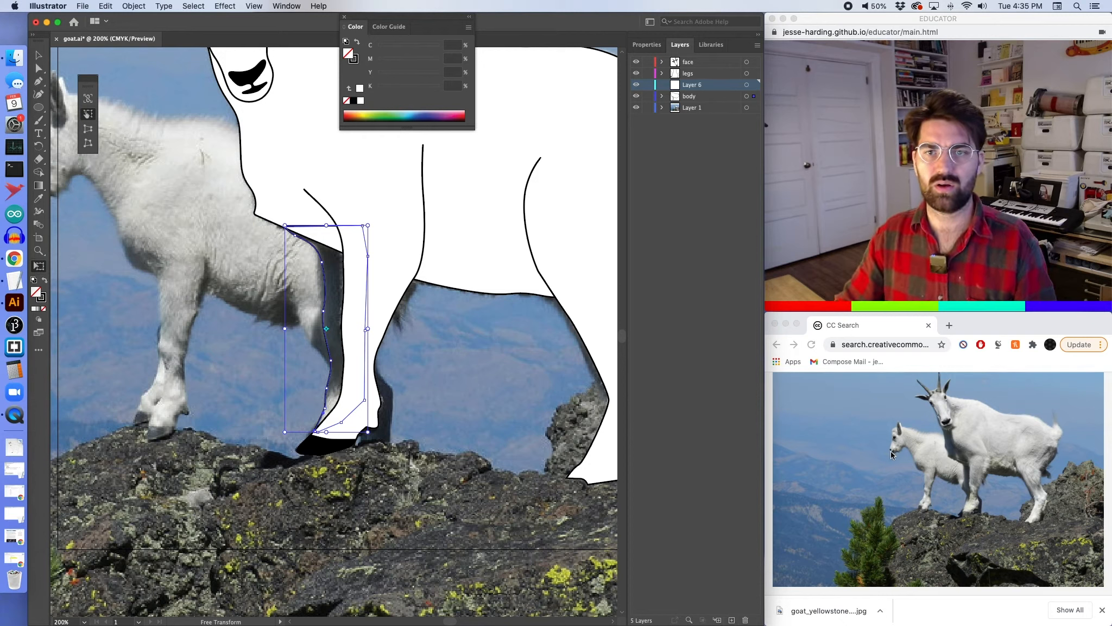
{"action": "left_click", "coordinate": [865, 290]}
{"action": "double_click", "coordinate": [690, 90]}
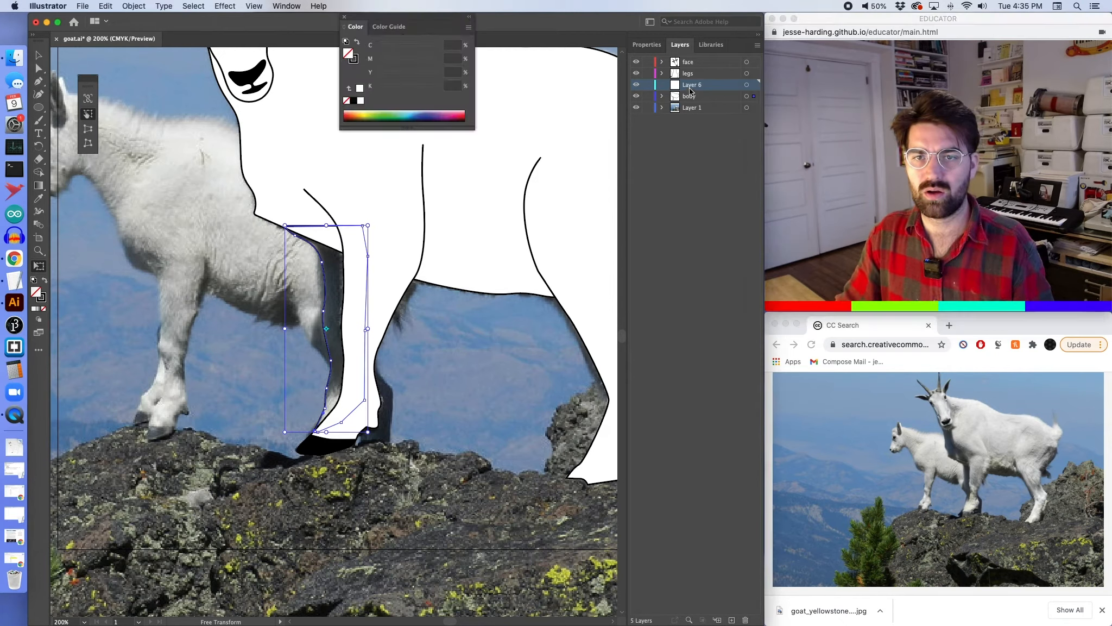
{"action": "type", "text": "let"}
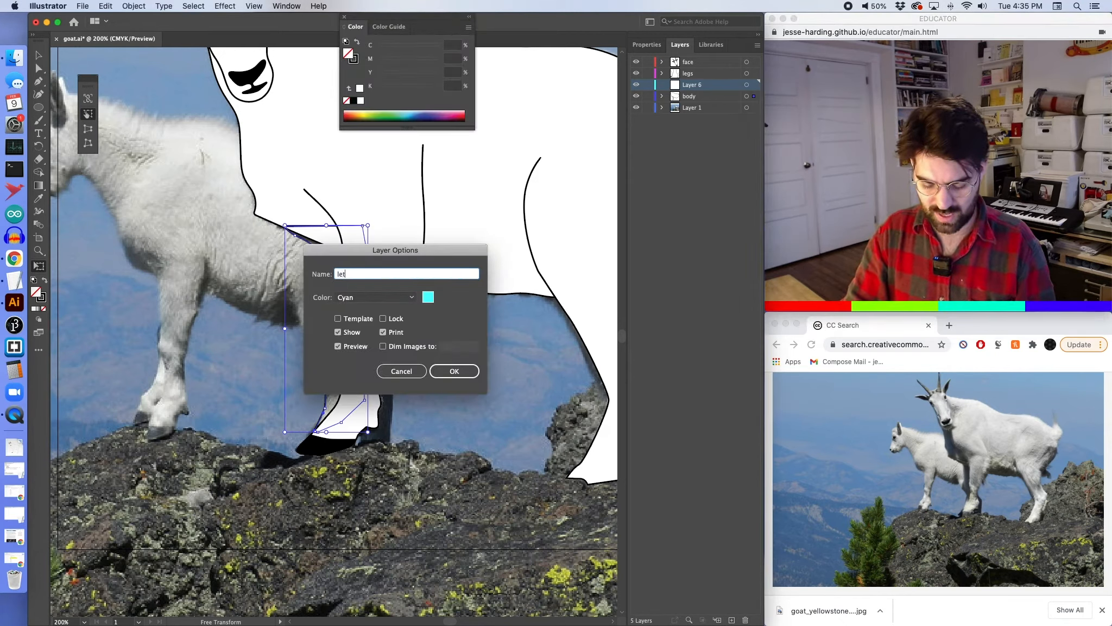
{"action": "type", "text": "s (beh"}
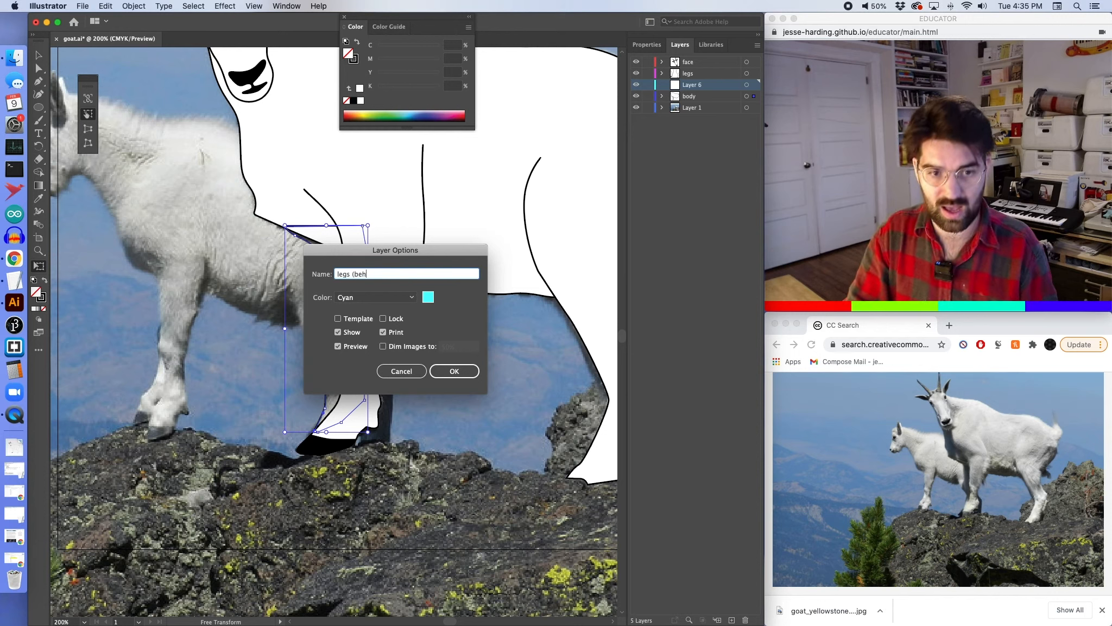
{"action": "type", "text": "ind)"}
{"action": "key", "text": "Return"}
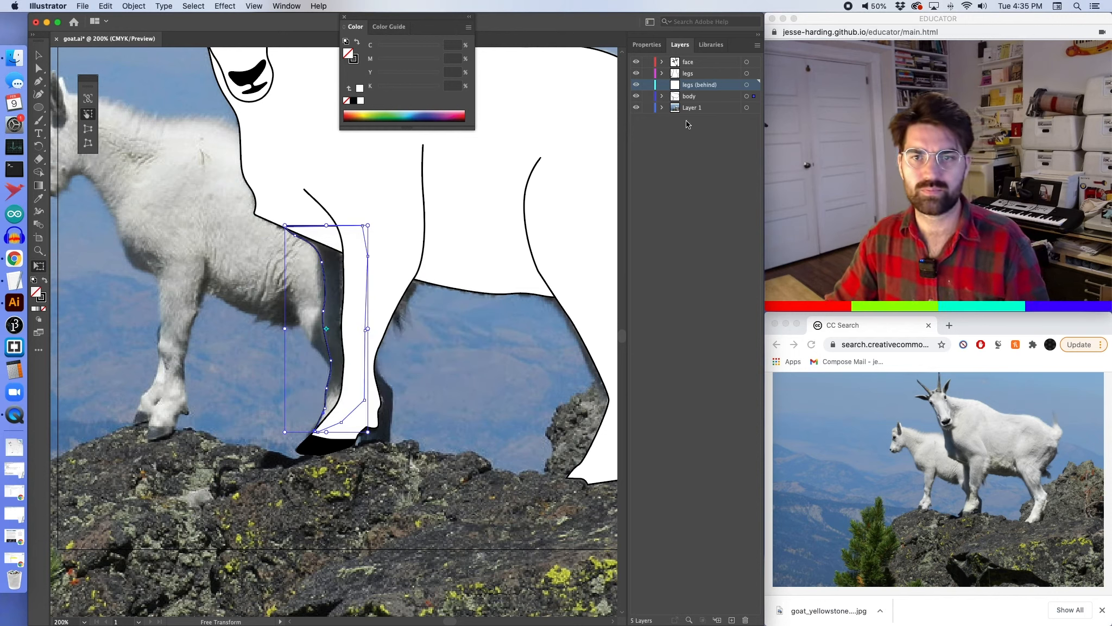
Move the far front leg outline onto the "legs (behind)" layer, placed beneath the body layer, and fill the outline with white.
{"action": "left_click_drag", "start_coordinate": [692, 98], "coordinate": [755, 96]}
{"action": "left_click", "coordinate": [730, 76]}
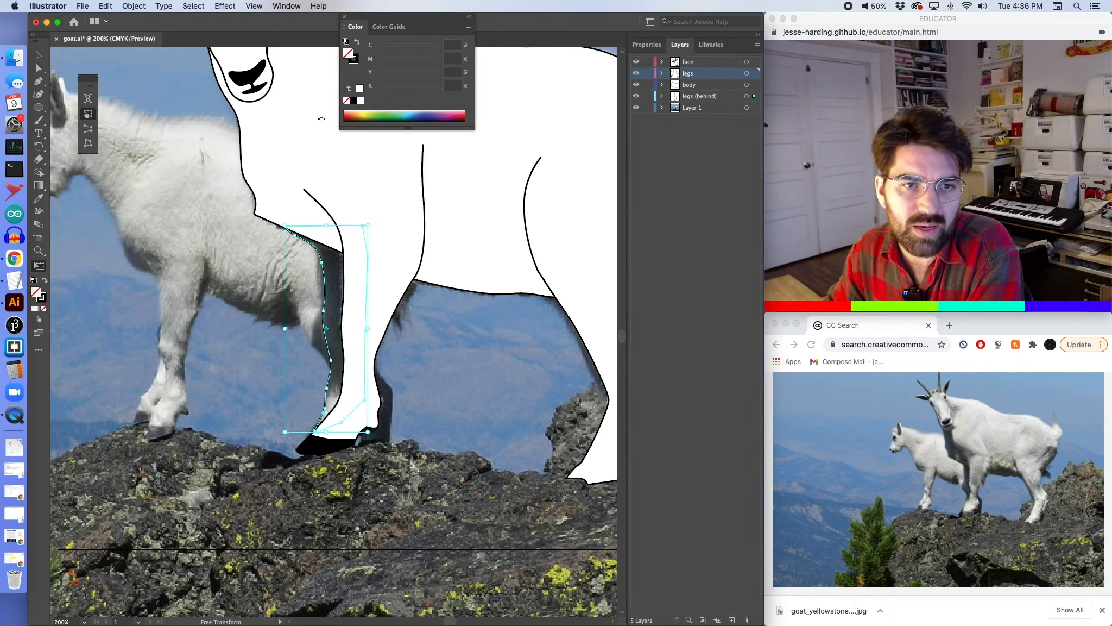
{"action": "left_click", "coordinate": [360, 101]}
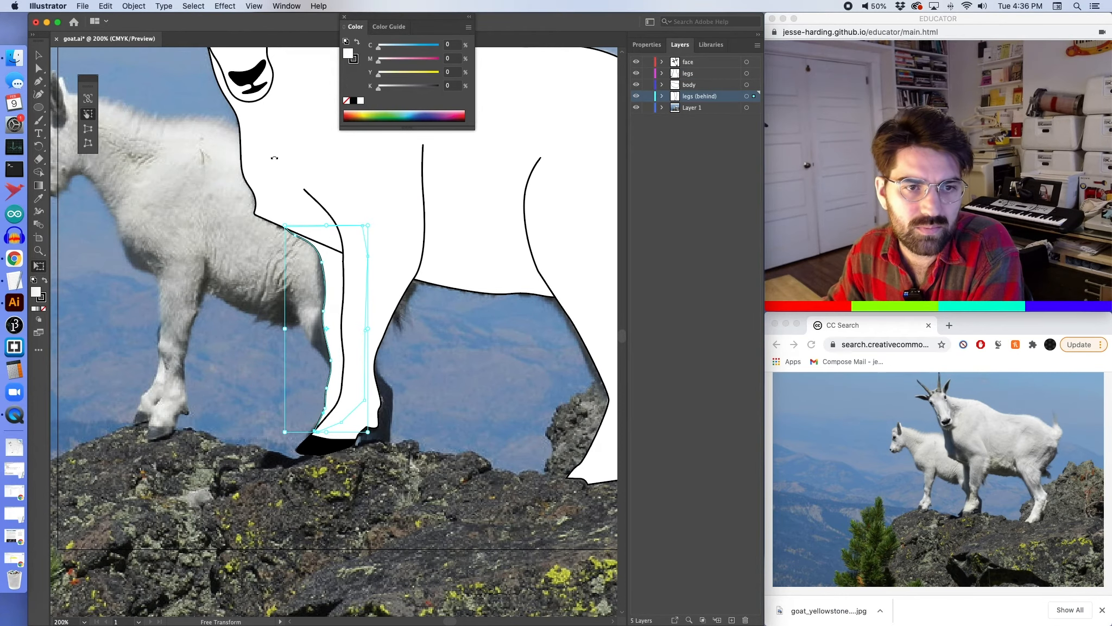
Trace the rear edge of the far hind leg with the Pen tool, from behind the near leg's hock down to the hoof.
{"action": "scroll", "coordinate": [367, 368], "scroll_direction": "right", "scroll_amount": 5}
{"action": "scroll", "coordinate": [367, 368], "scroll_direction": "down", "scroll_amount": 2}
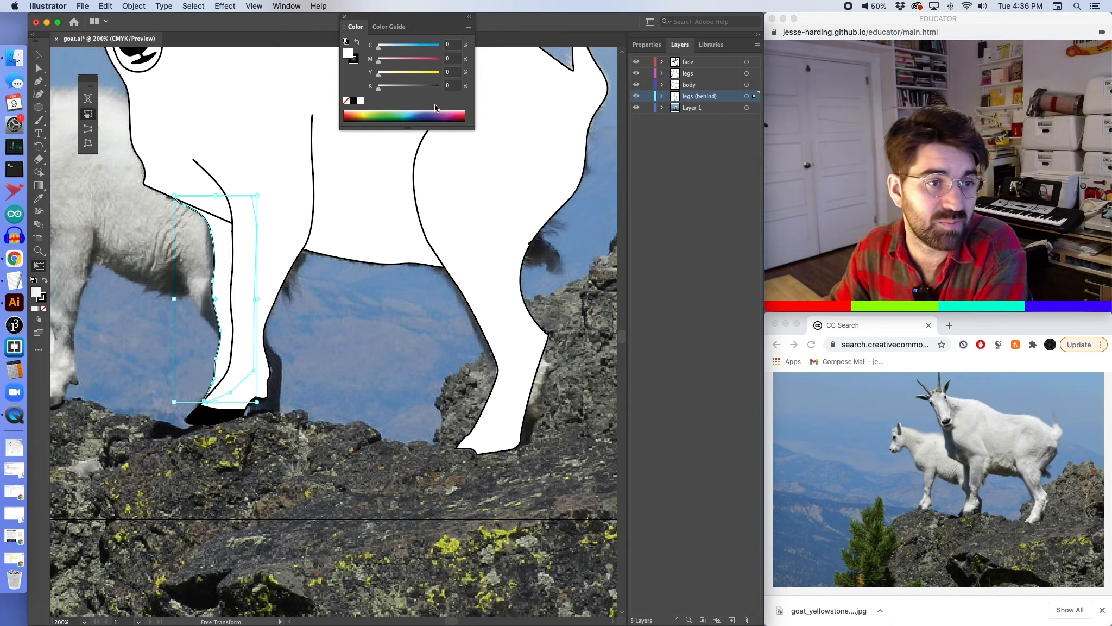
{"action": "left_click", "coordinate": [40, 81]}
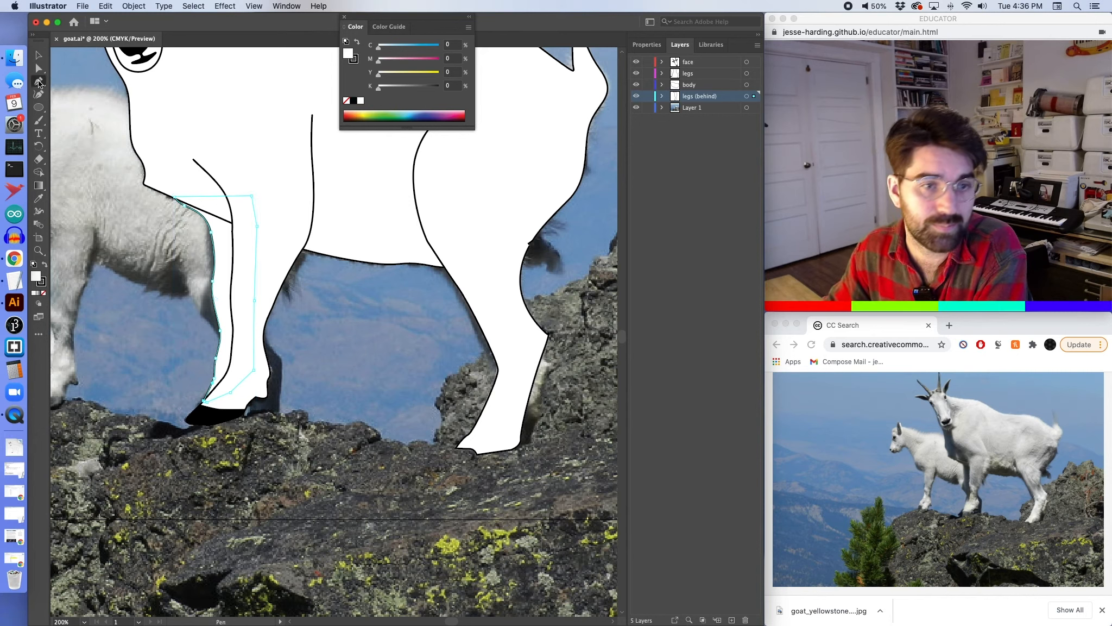
{"action": "left_click", "coordinate": [538, 346]}
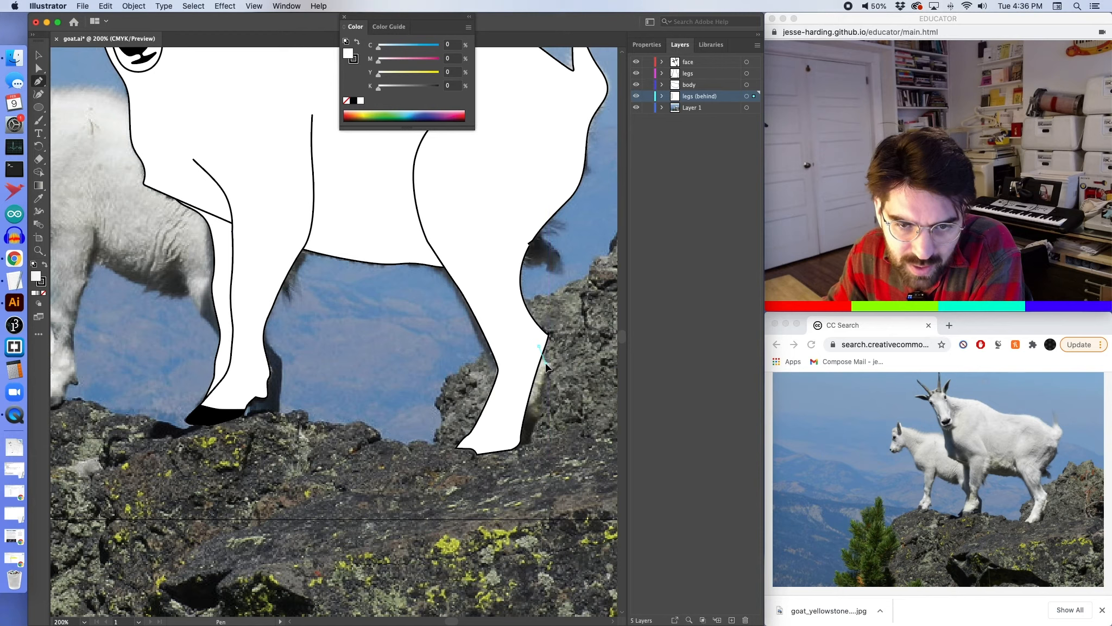
{"action": "key", "text": "super+equal"}
{"action": "key", "text": "super+equal"}
{"action": "key", "text": "super+equal"}
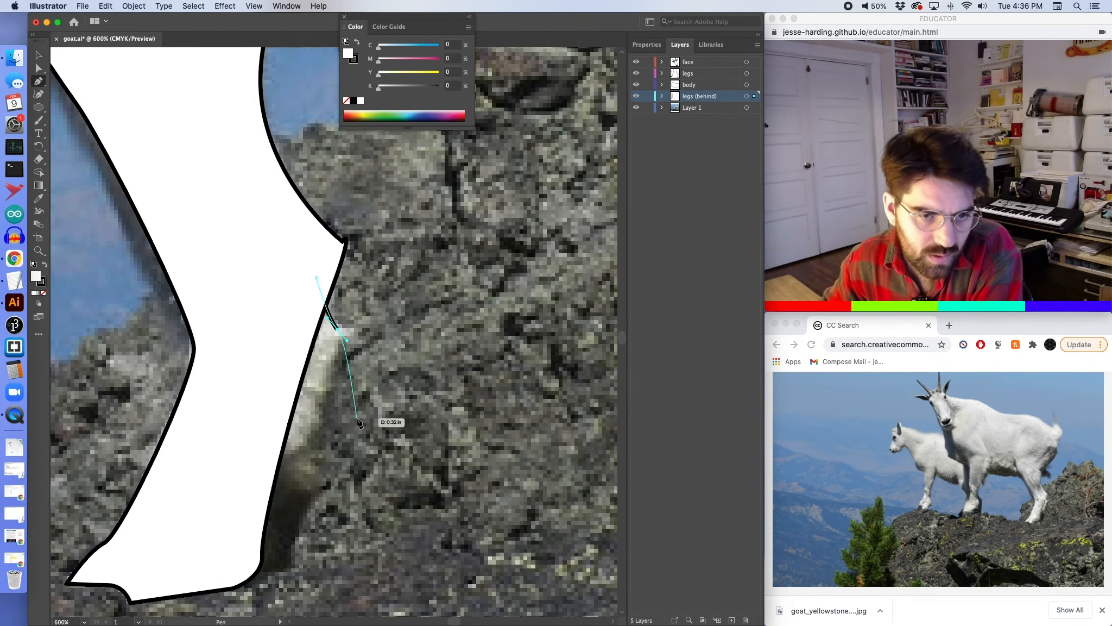
{"action": "left_click_drag", "start_coordinate": [327, 414], "coordinate": [311, 462]}
{"action": "left_click", "coordinate": [323, 484]}
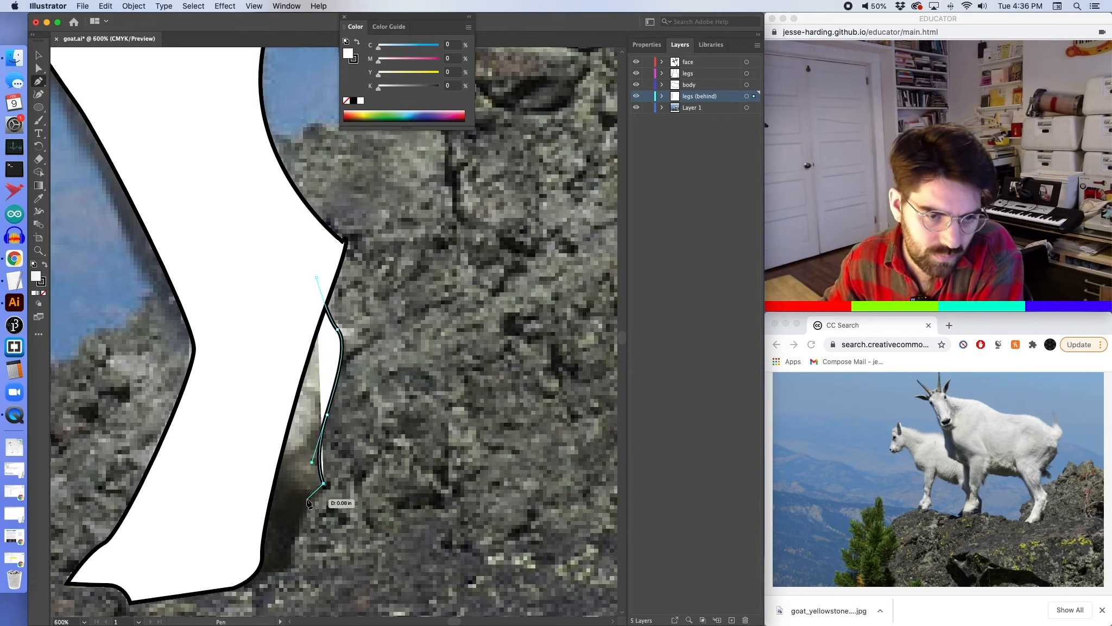
{"action": "left_click_drag", "start_coordinate": [302, 509], "coordinate": [295, 528]}
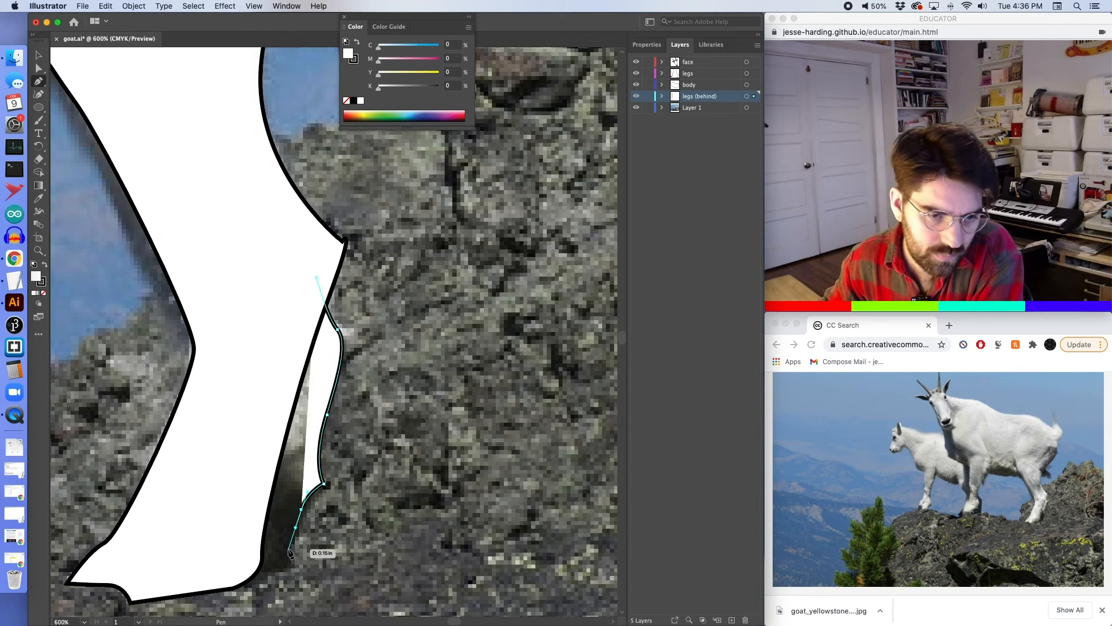
{"action": "left_click", "coordinate": [285, 549]}
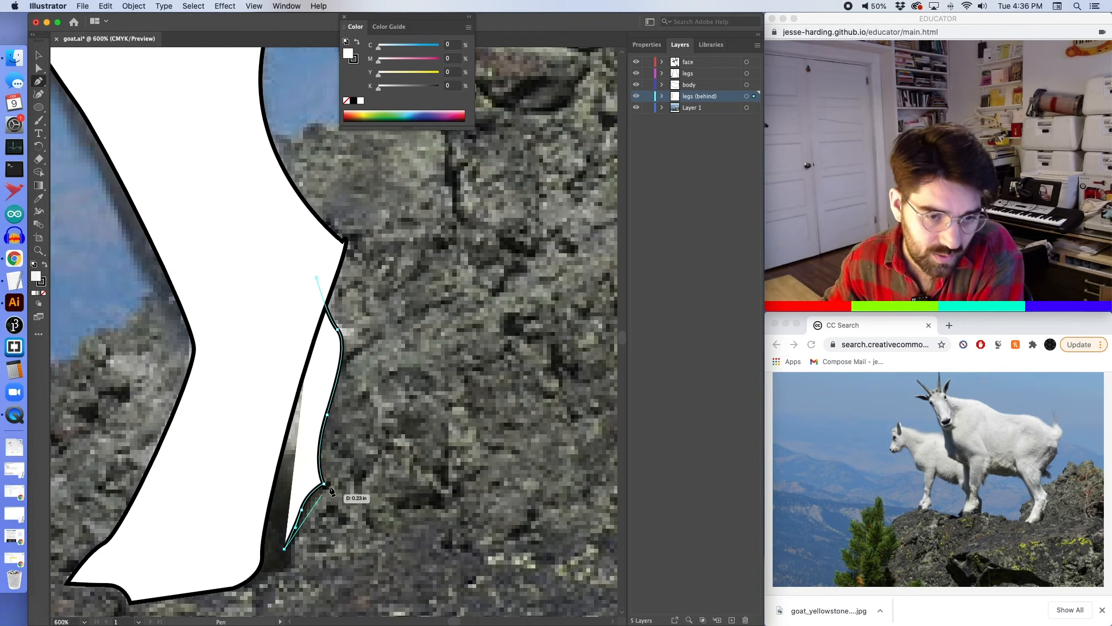
Continue the far hind leg path up its front edge to the belly and close it behind the near leg and body.
{"action": "left_click_drag", "start_coordinate": [252, 571], "coordinate": [234, 283]}
{"action": "scroll", "coordinate": [174, 346], "scroll_direction": "left", "scroll_amount": 5}
{"action": "scroll", "coordinate": [174, 346], "scroll_direction": "up", "scroll_amount": 3}
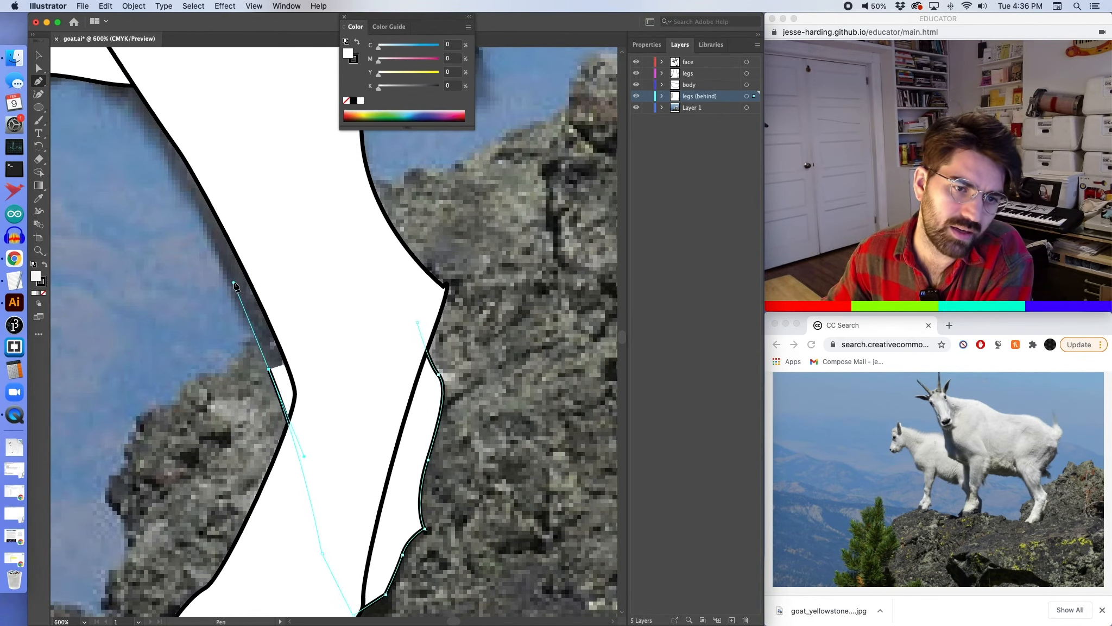
{"action": "left_click_drag", "start_coordinate": [165, 151], "coordinate": [140, 124]}
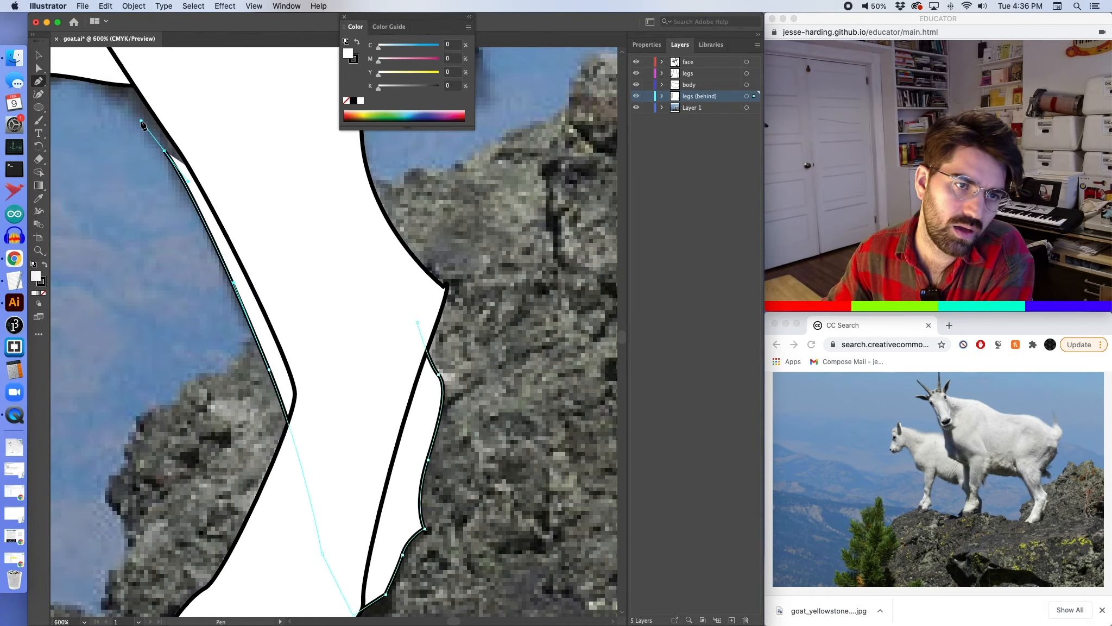
{"action": "left_click_drag", "start_coordinate": [83, 56], "coordinate": [231, 84]}
{"action": "scroll", "coordinate": [231, 84], "scroll_direction": "up", "scroll_amount": 5}
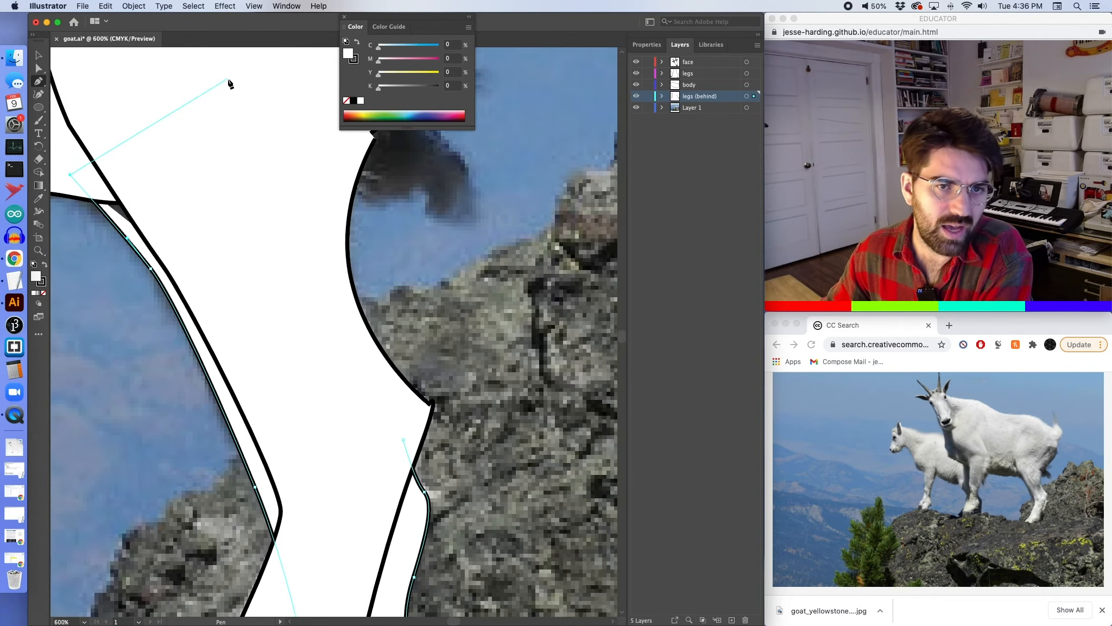
{"action": "right_click", "coordinate": [302, 350]}
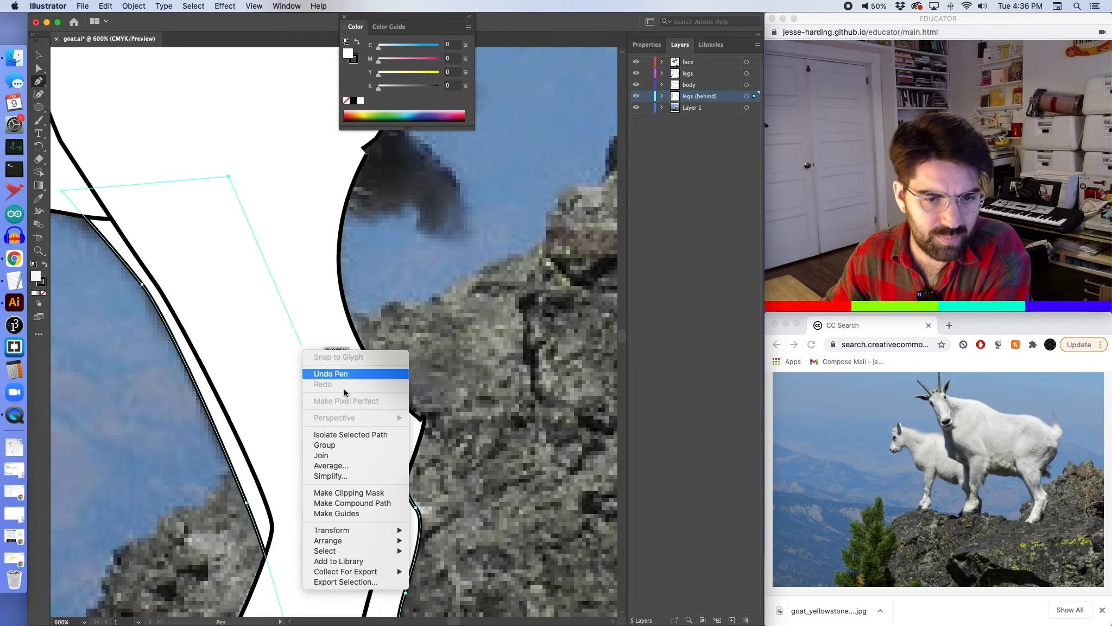
{"action": "left_click", "coordinate": [253, 288]}
{"action": "left_click", "coordinate": [394, 455]}
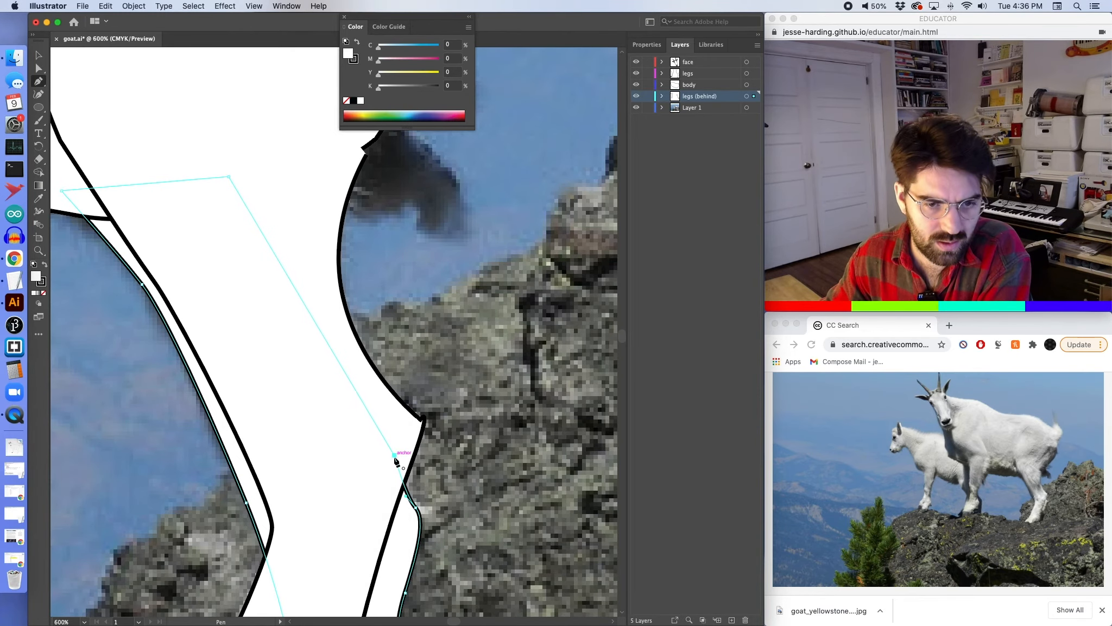
Round the sharp corner on the far hind leg's rear edge, just above the hoof, with a 2 pt radius.
{"action": "scroll", "coordinate": [323, 402], "scroll_direction": "down", "scroll_amount": 8}
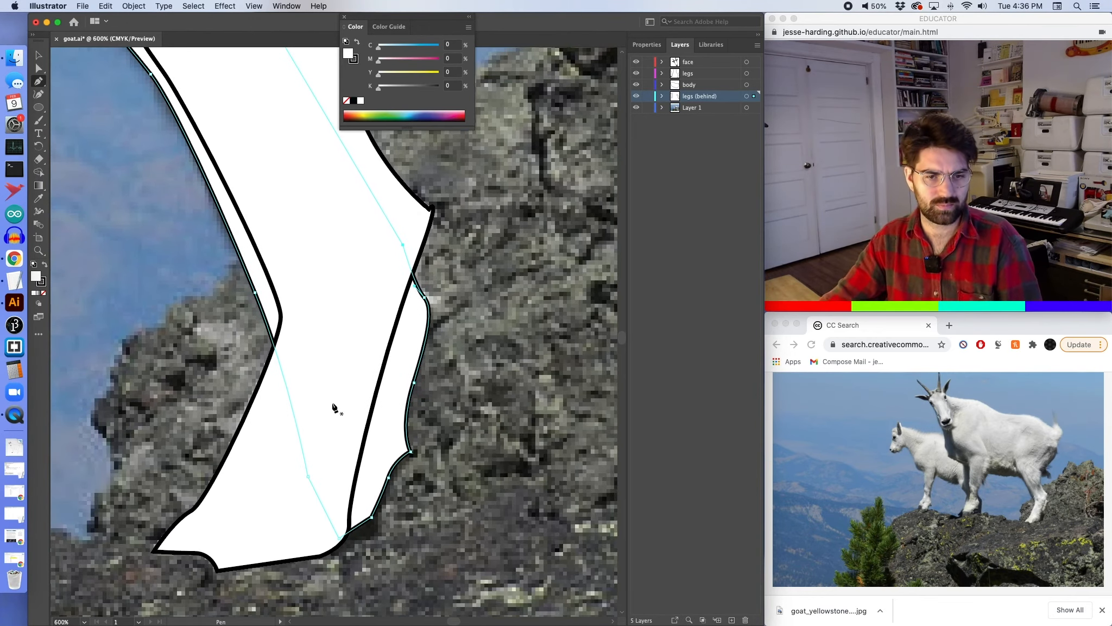
{"action": "key", "text": "a"}
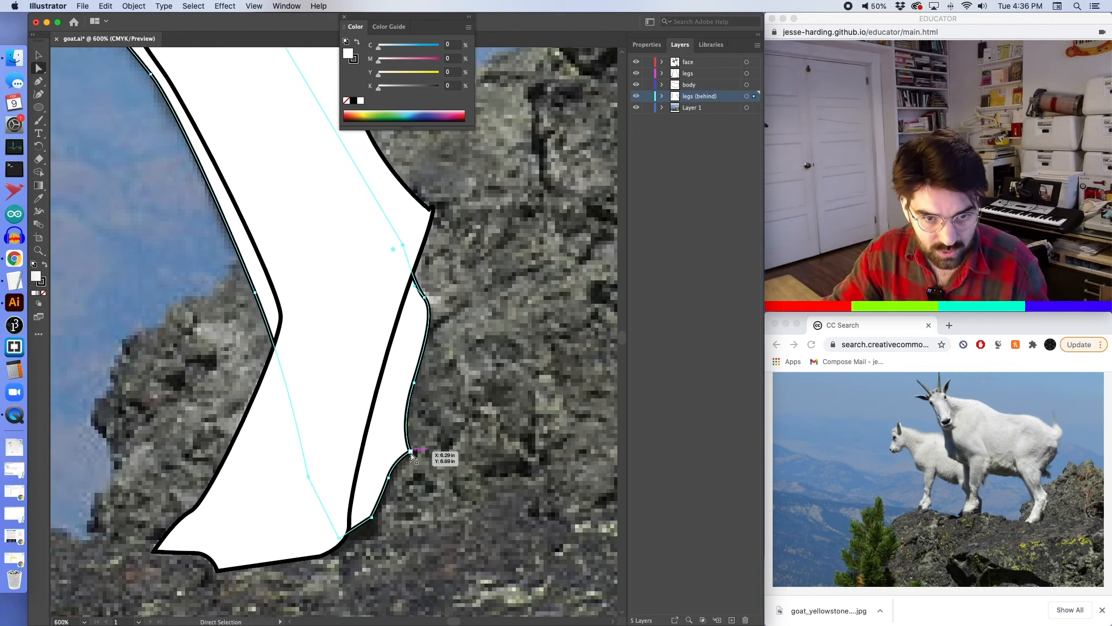
{"action": "left_click", "coordinate": [411, 451]}
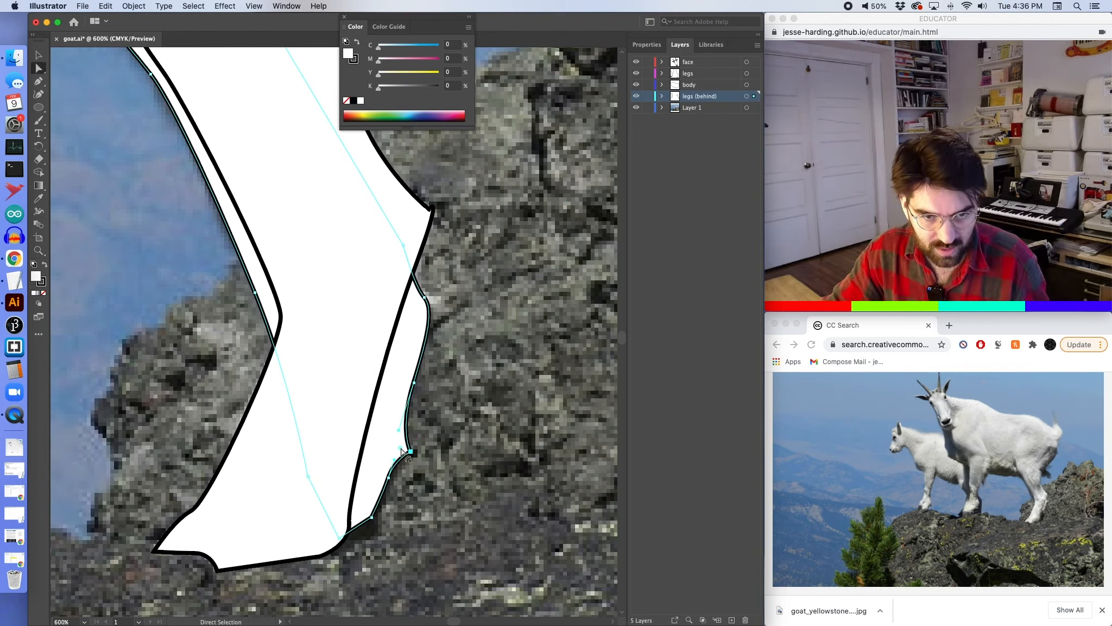
{"action": "double_click", "coordinate": [401, 449]}
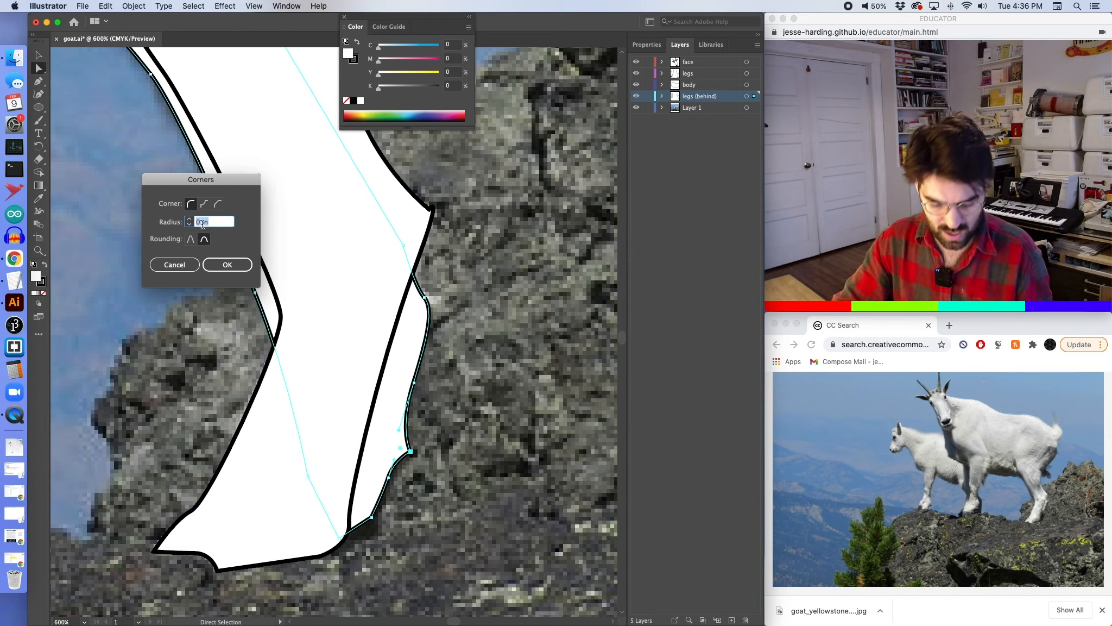
{"action": "type", "text": "2p"}
{"action": "key", "text": "Return"}
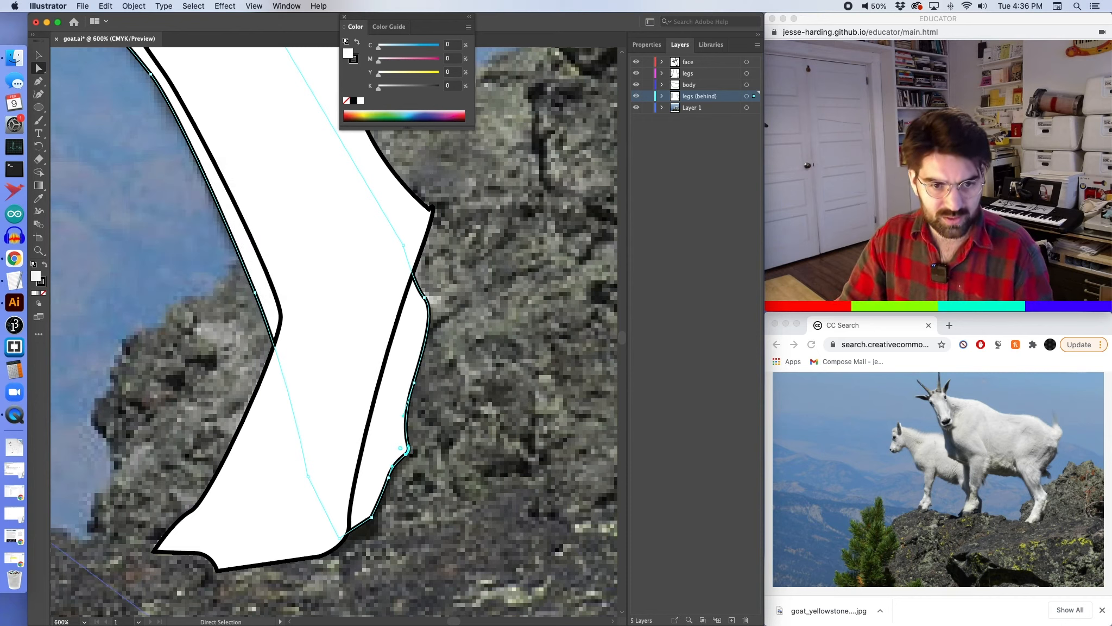
{"action": "left_click", "coordinate": [481, 273]}
Draw a closed hoof shape with the Pen tool over the near hind leg's foot, on the "legs" layer.
{"action": "scroll", "coordinate": [248, 509], "scroll_direction": "down", "scroll_amount": 5}
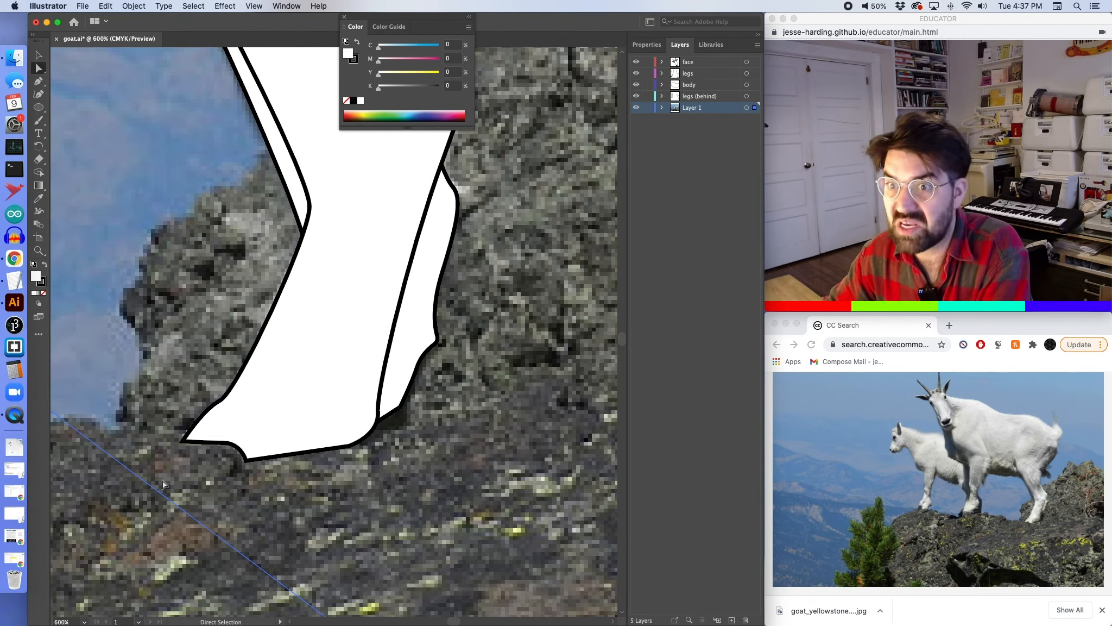
{"action": "left_click", "coordinate": [36, 85]}
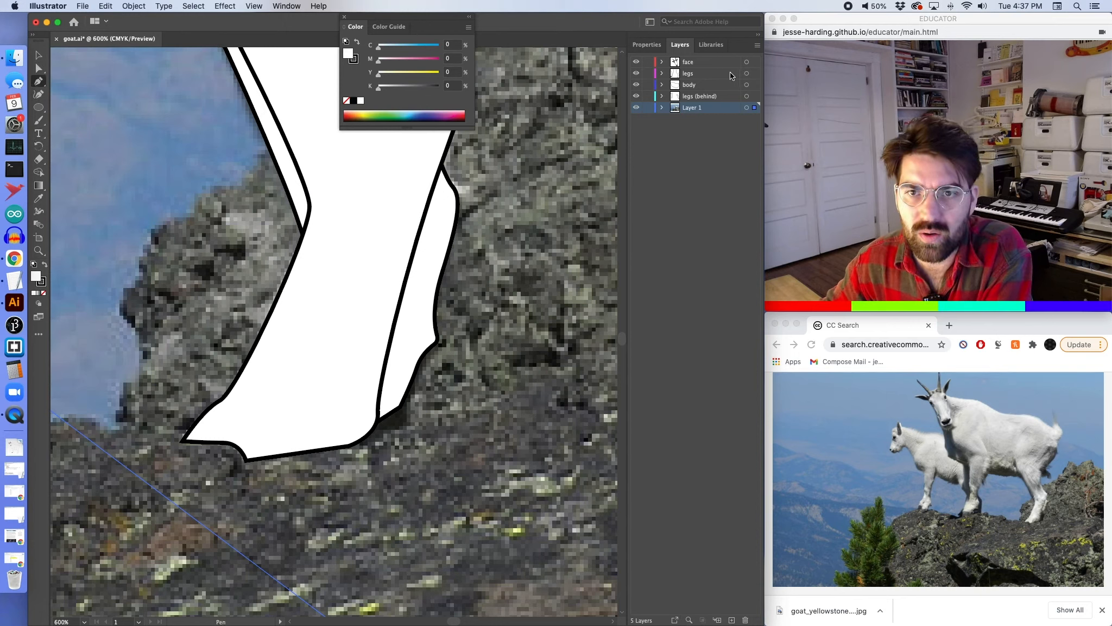
{"action": "left_click", "coordinate": [712, 71]}
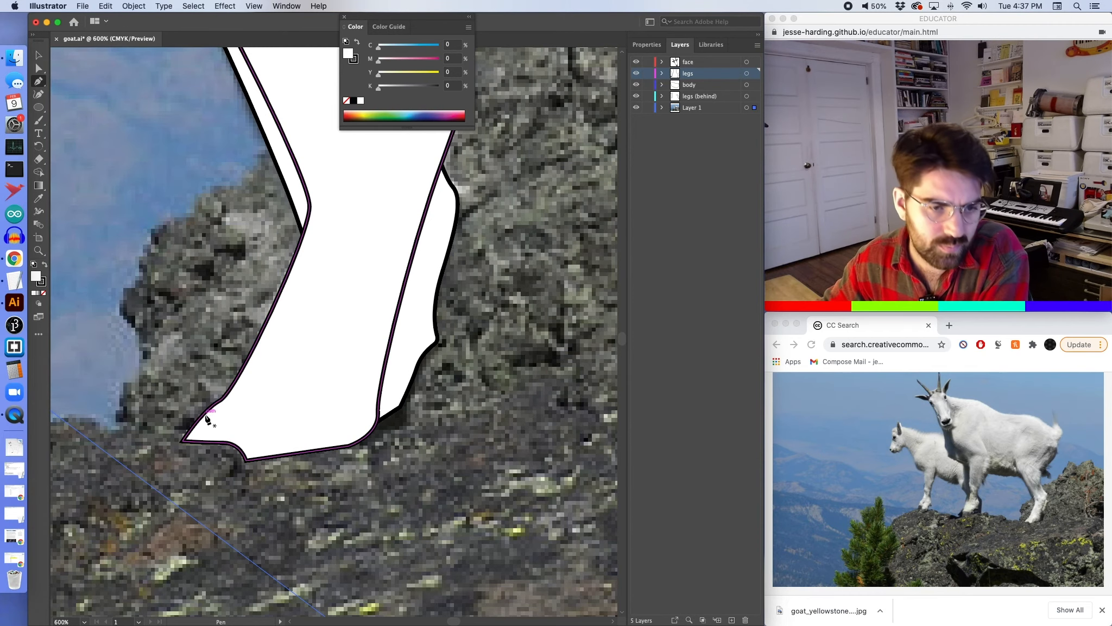
{"action": "left_click", "coordinate": [372, 409]}
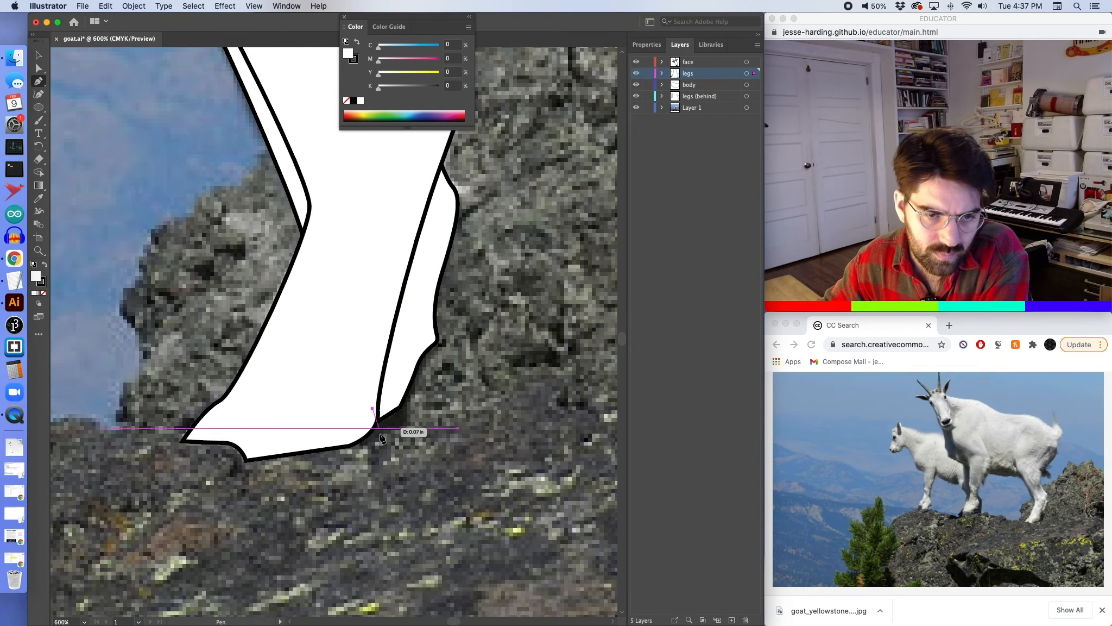
{"action": "left_click", "coordinate": [379, 430]}
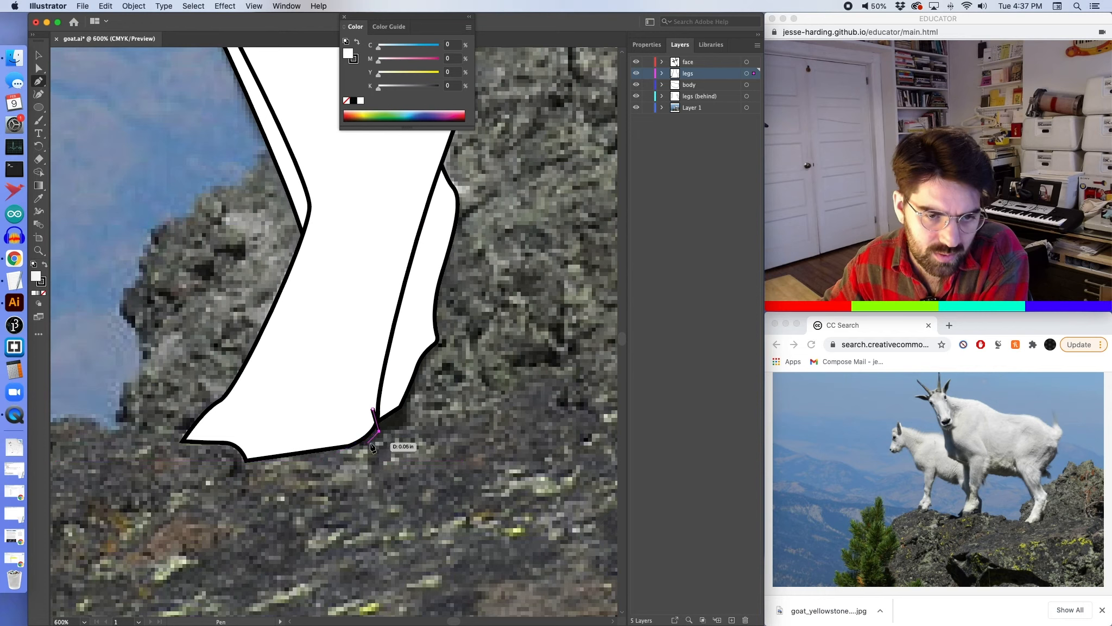
{"action": "left_click", "coordinate": [363, 445]}
{"action": "left_click", "coordinate": [284, 469]}
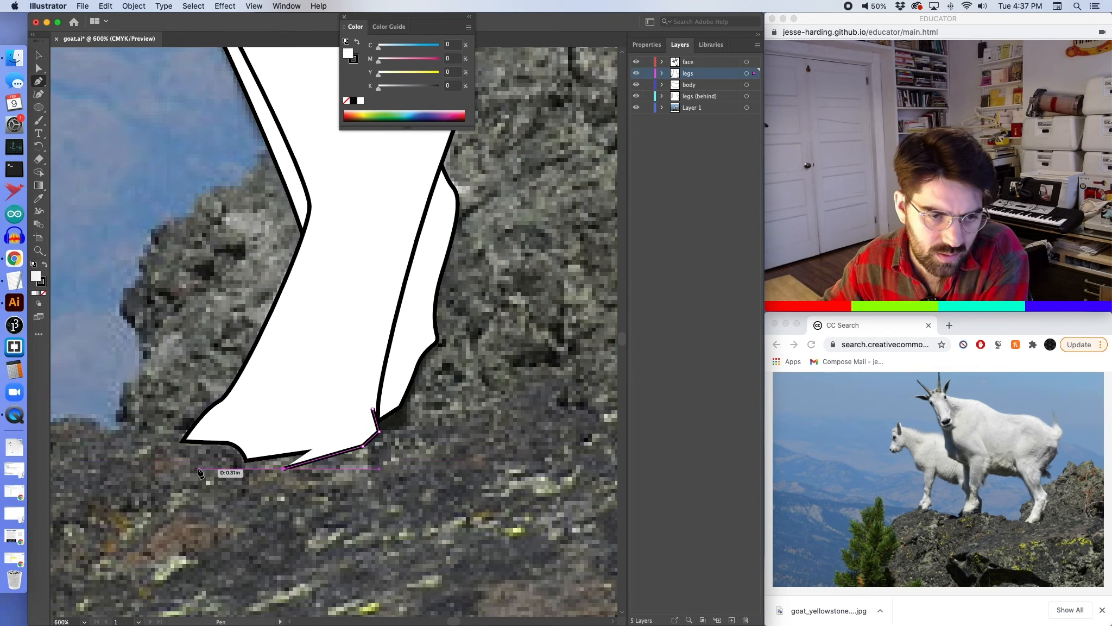
{"action": "left_click", "coordinate": [172, 451]}
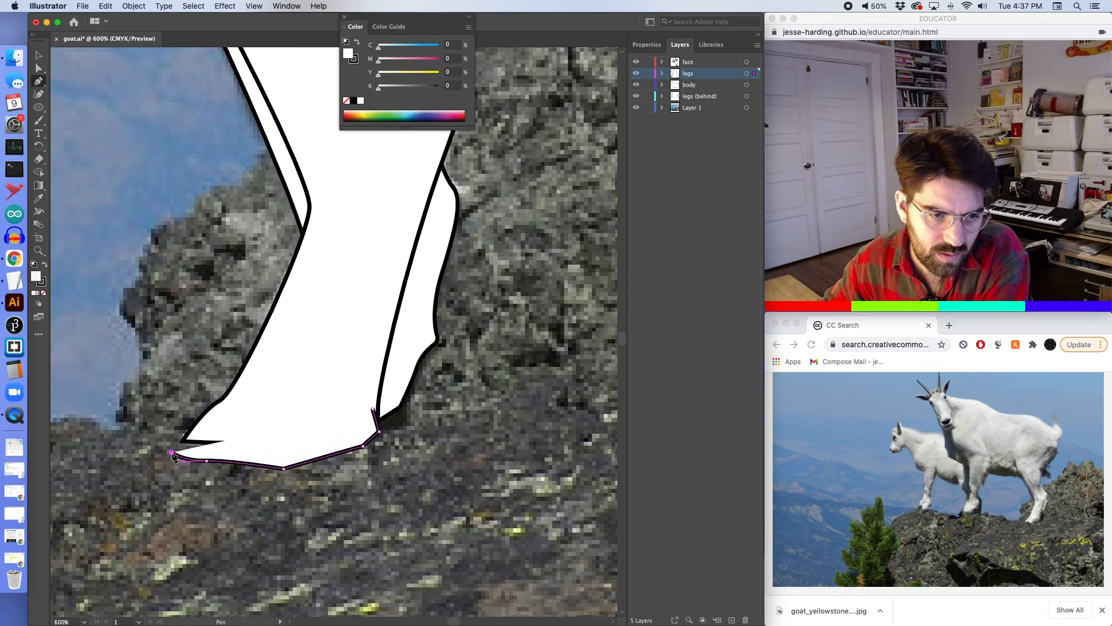
{"action": "left_click", "coordinate": [201, 419]}
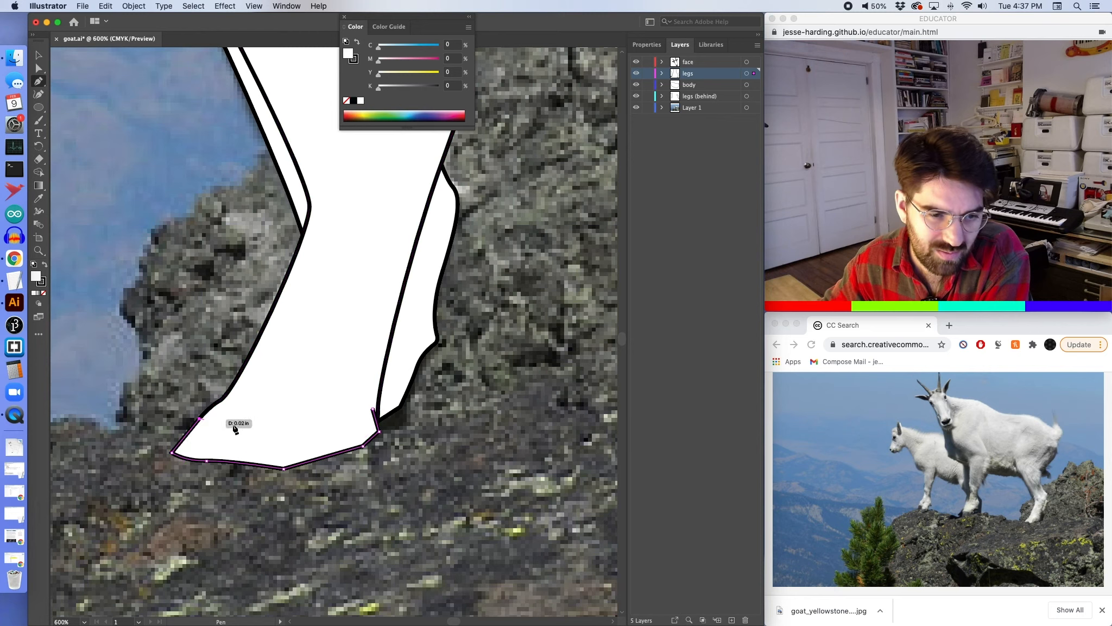
{"action": "mouse_move", "coordinate": [373, 408]}
{"action": "left_mouse_down"}
{"action": "mouse_move", "coordinate": [399, 403]}
{"action": "mouse_move", "coordinate": [378, 409]}
{"action": "left_mouse_up"}
Fill the near hind leg's hoof shape with black and deselect it.
{"action": "key", "text": "a"}
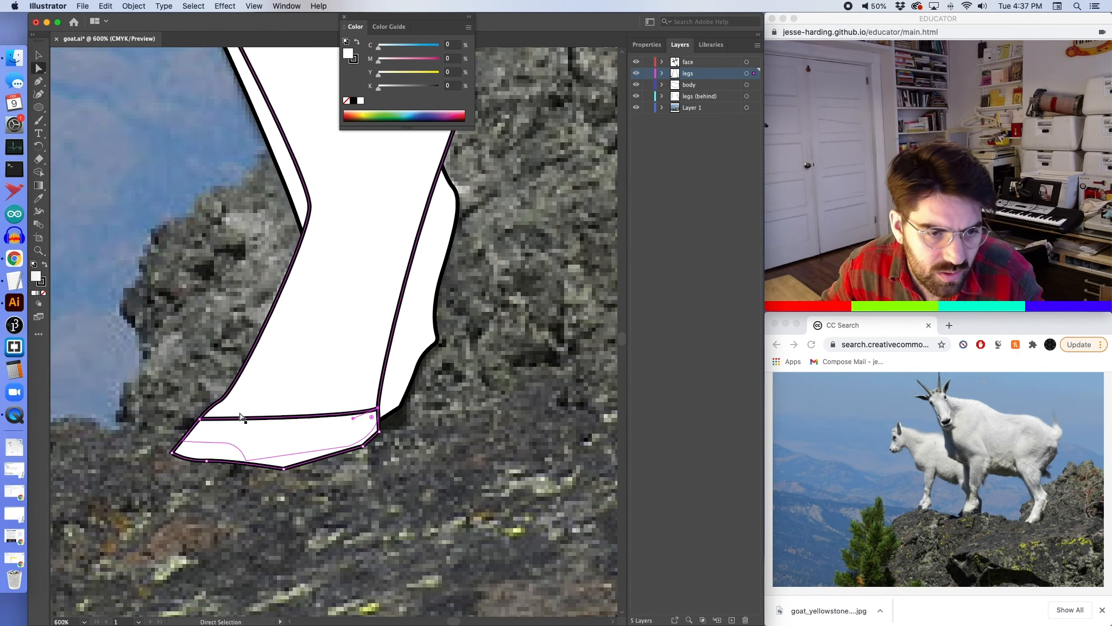
{"action": "left_click", "coordinate": [354, 101]}
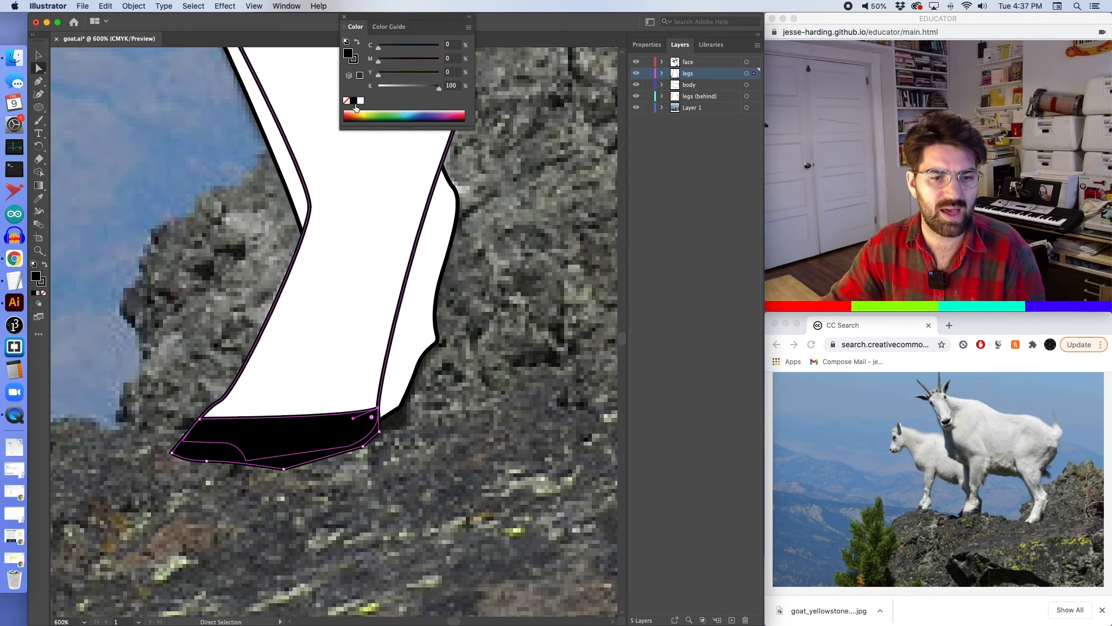
{"action": "left_click", "coordinate": [511, 233]}
{"action": "key", "text": "super+minus"}
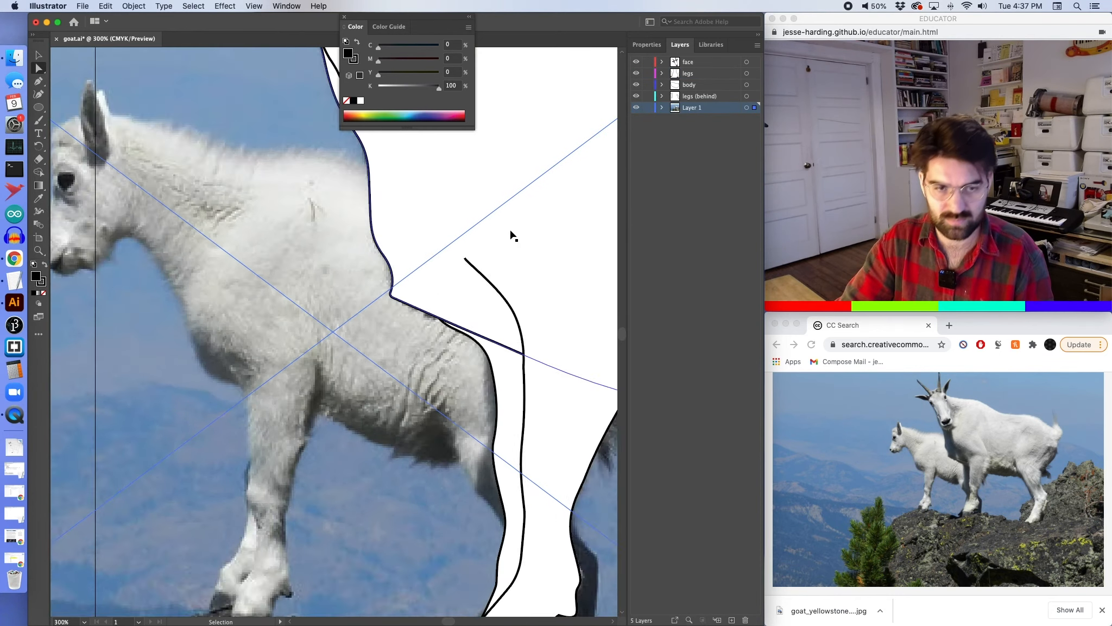
{"action": "key", "text": "super+minus"}
{"action": "key", "text": "super+minus"}
{"action": "key", "text": "super+minus"}
{"action": "key", "text": "super+minus"}
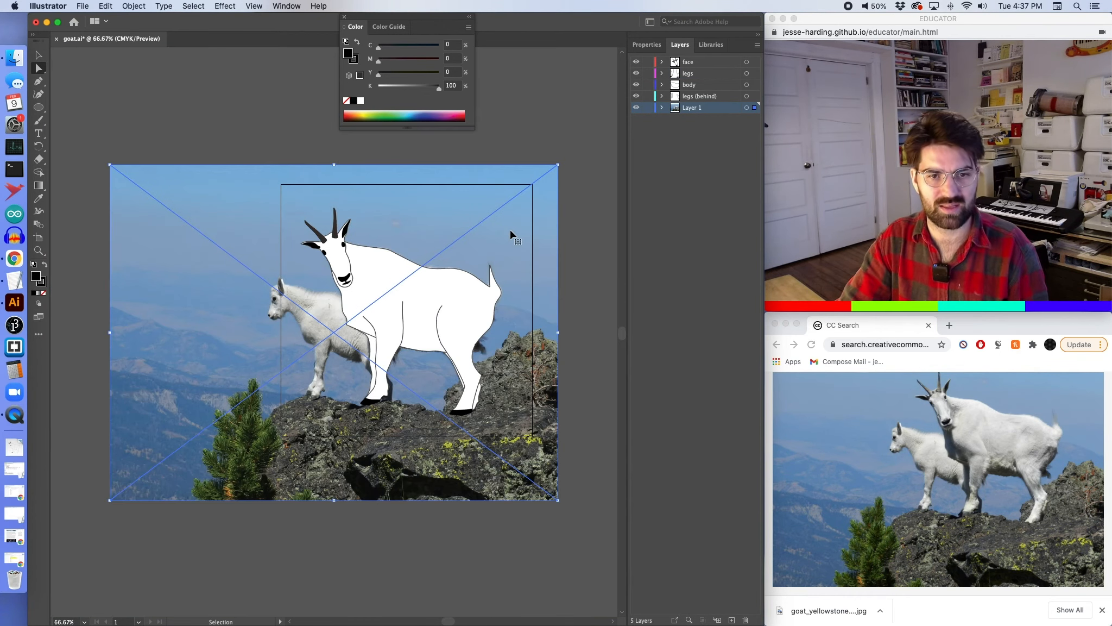
Reshape the body outline's lower chest corner into a softer bend by moving its anchor points and adjusting the curve.
{"action": "key", "text": "super+plus"}
{"action": "key", "text": "super+plus"}
{"action": "key", "text": "super+plus"}
{"action": "key", "text": "super+plus"}
{"action": "key", "text": "super+plus"}
{"action": "key", "text": "super+plus"}
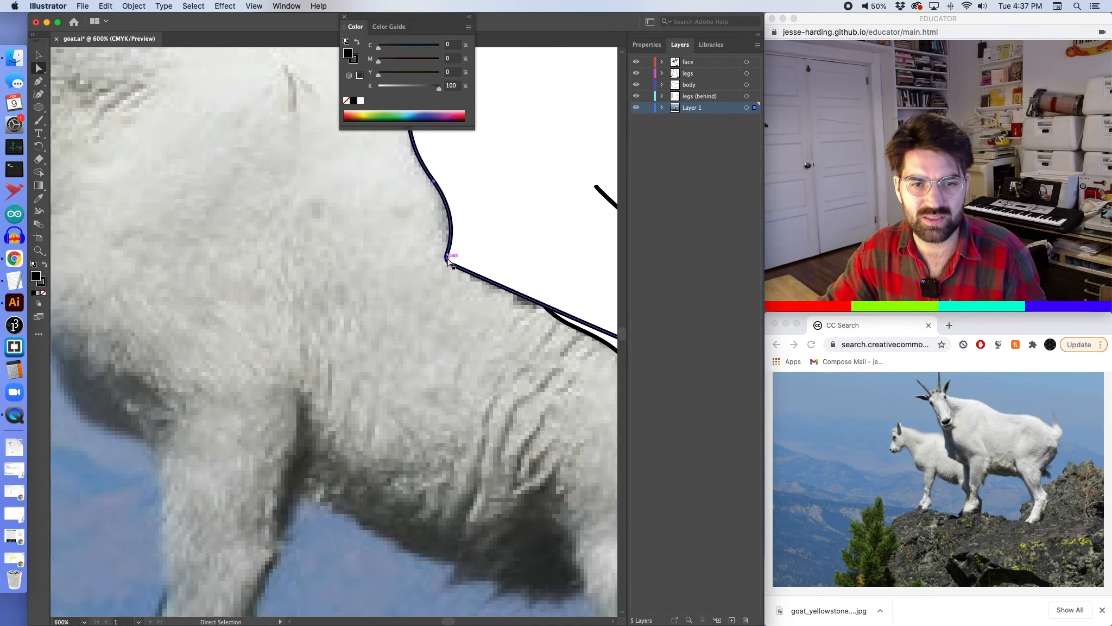
{"action": "left_click", "coordinate": [450, 262]}
{"action": "key", "text": "super+plus"}
{"action": "key", "text": "super+plus"}
{"action": "key", "text": "super+plus"}
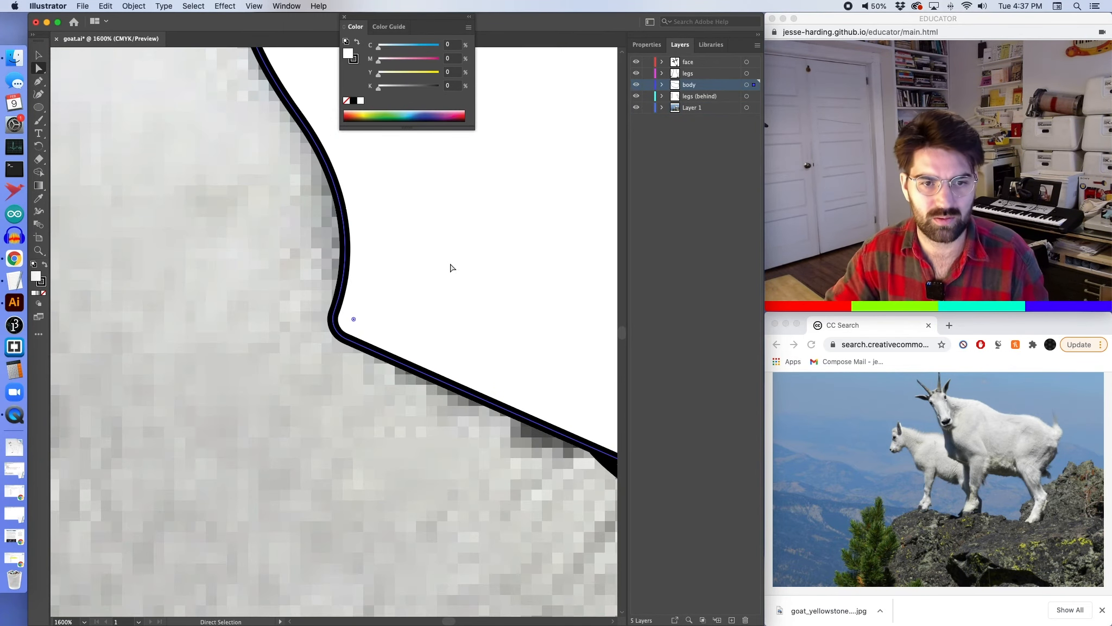
{"action": "left_click_drag", "start_coordinate": [334, 312], "coordinate": [341, 285]}
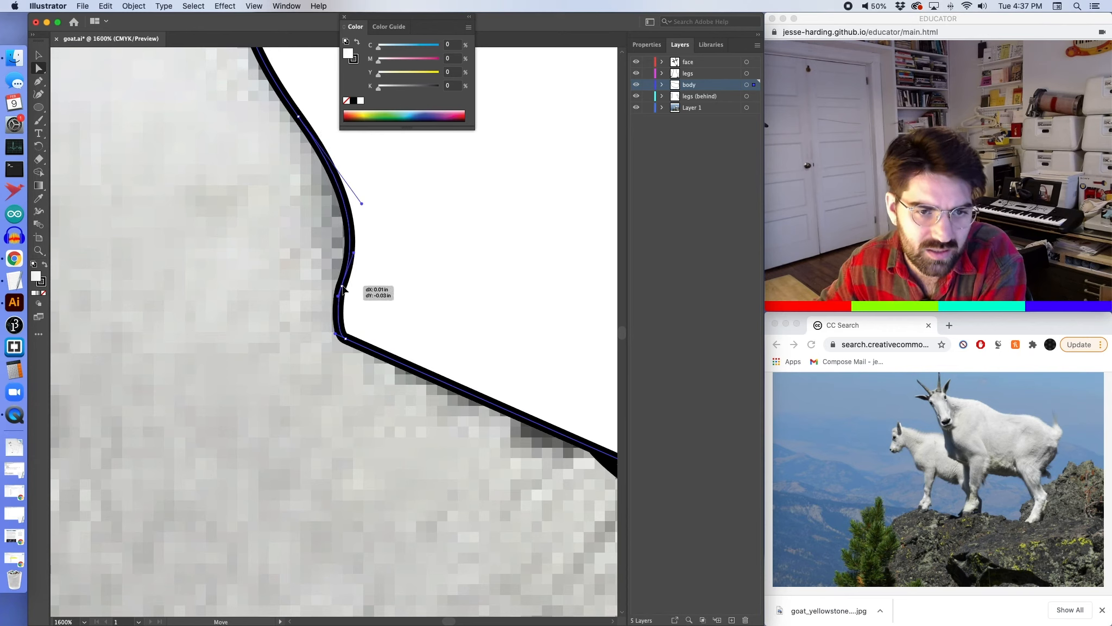
{"action": "mouse_move", "coordinate": [342, 336]}
{"action": "left_mouse_down"}
{"action": "mouse_move", "coordinate": [390, 347]}
{"action": "mouse_move", "coordinate": [358, 346]}
{"action": "left_mouse_up"}
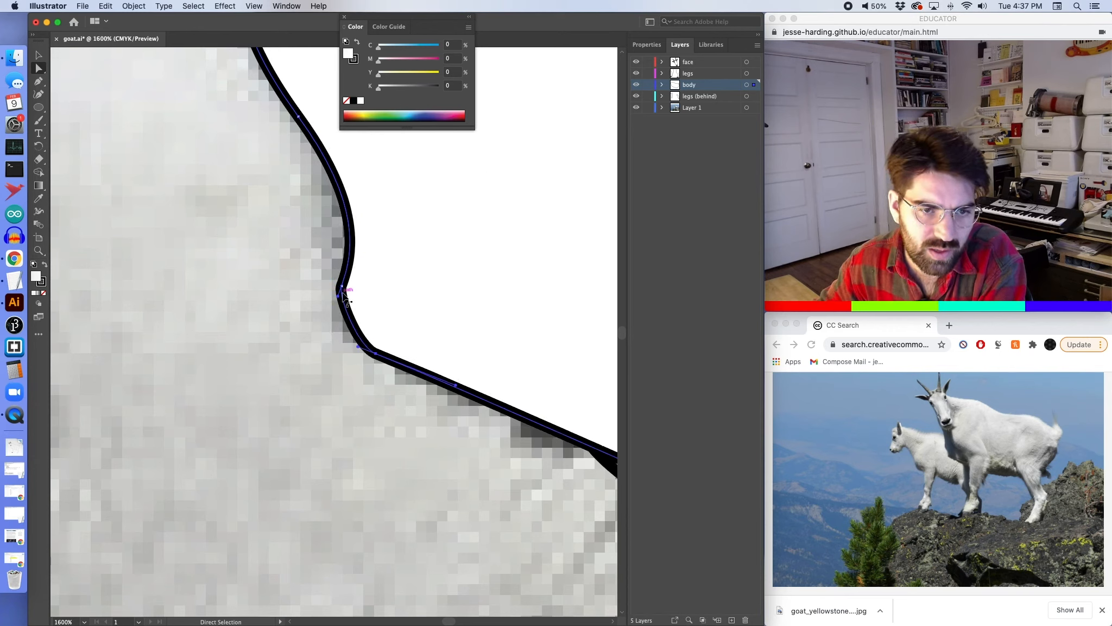
{"action": "left_click_drag", "start_coordinate": [339, 298], "coordinate": [338, 302]}
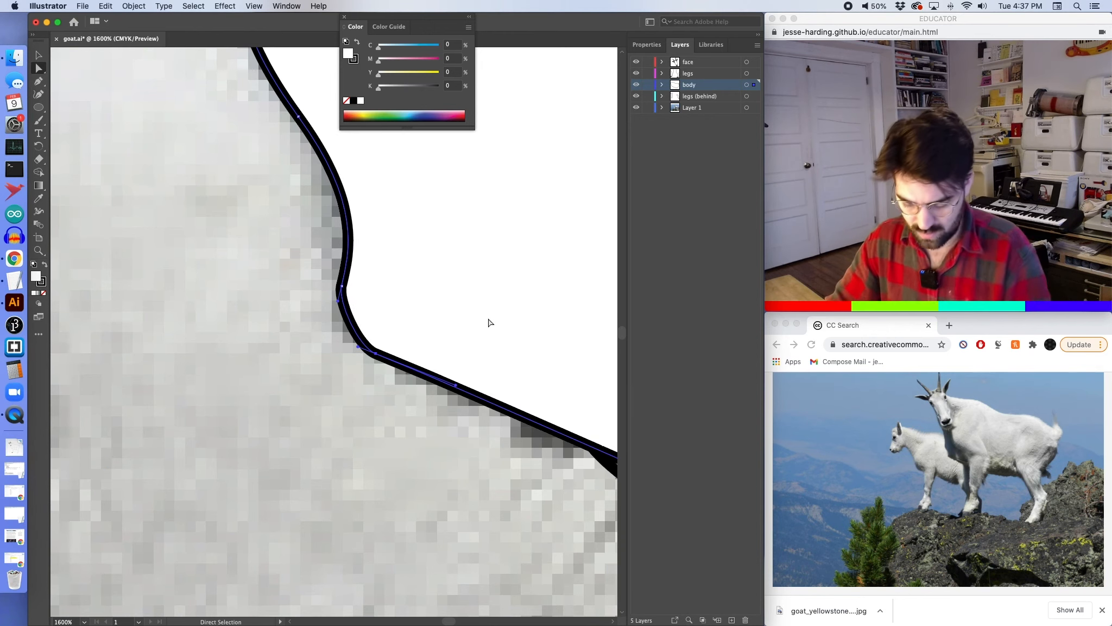
{"action": "key", "text": "super+minus"}
{"action": "key", "text": "super+minus"}
{"action": "key", "text": "super+minus"}
{"action": "key", "text": "super+minus"}
{"action": "key", "text": "super+minus"}
{"action": "key", "text": "super+minus"}
{"action": "key", "text": "super+minus"}
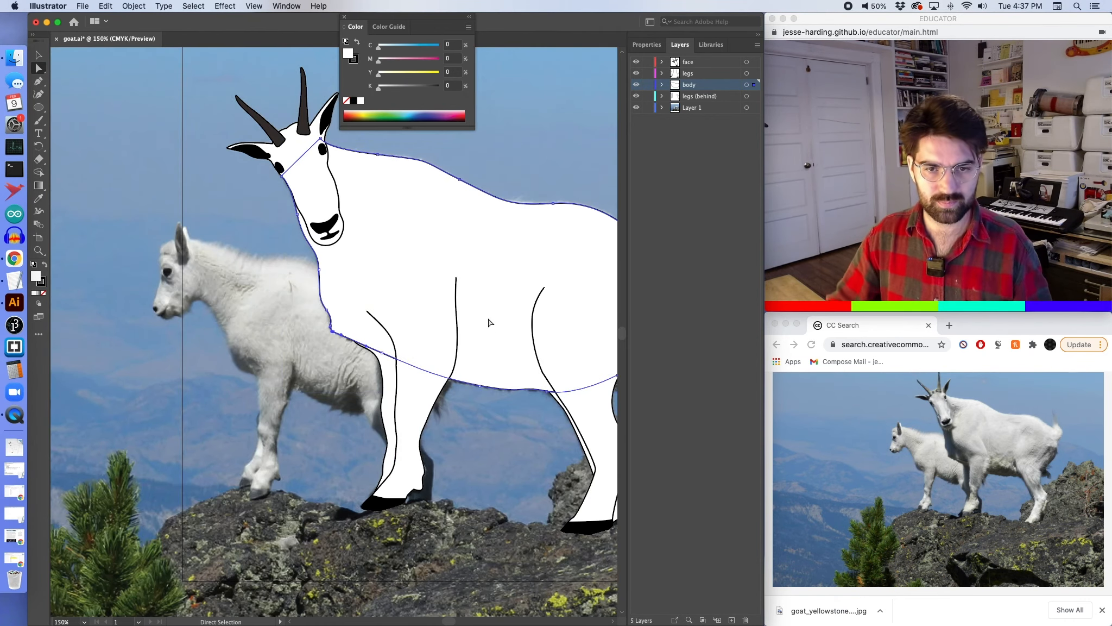
Move the upper rear end point of the near hind leg's path to meet the body outline below the rump.
{"action": "left_click", "coordinate": [459, 389]}
{"action": "scroll", "coordinate": [467, 391], "scroll_direction": "right", "scroll_amount": 5}
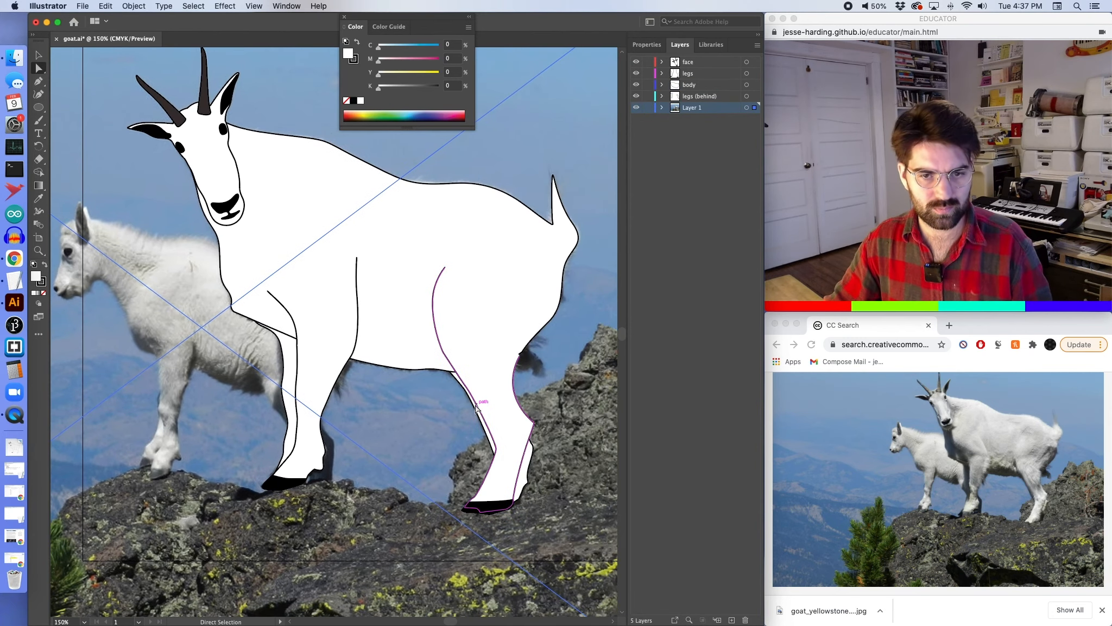
{"action": "left_click", "coordinate": [521, 354], "text": "shift"}
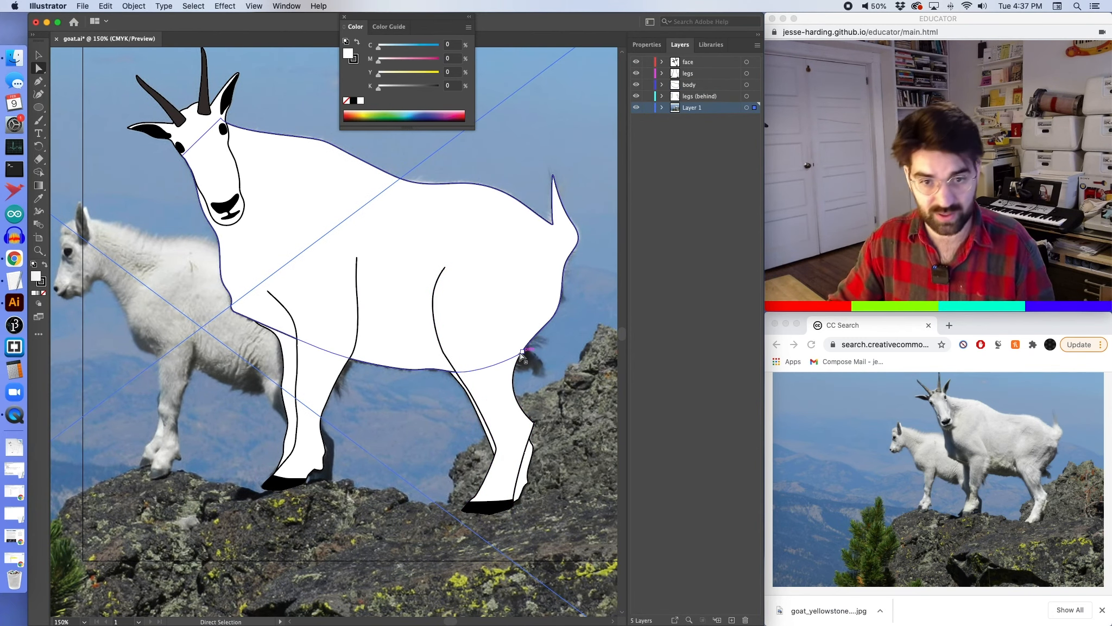
{"action": "left_click", "coordinate": [521, 356]}
{"action": "key", "text": "super+equal"}
{"action": "key", "text": "super+equal"}
{"action": "key", "text": "super+equal"}
{"action": "key", "text": "super+equal"}
{"action": "key", "text": "super+equal"}
{"action": "key", "text": "super+equal"}
{"action": "key", "text": "super+equal"}
{"action": "key", "text": "super+equal"}
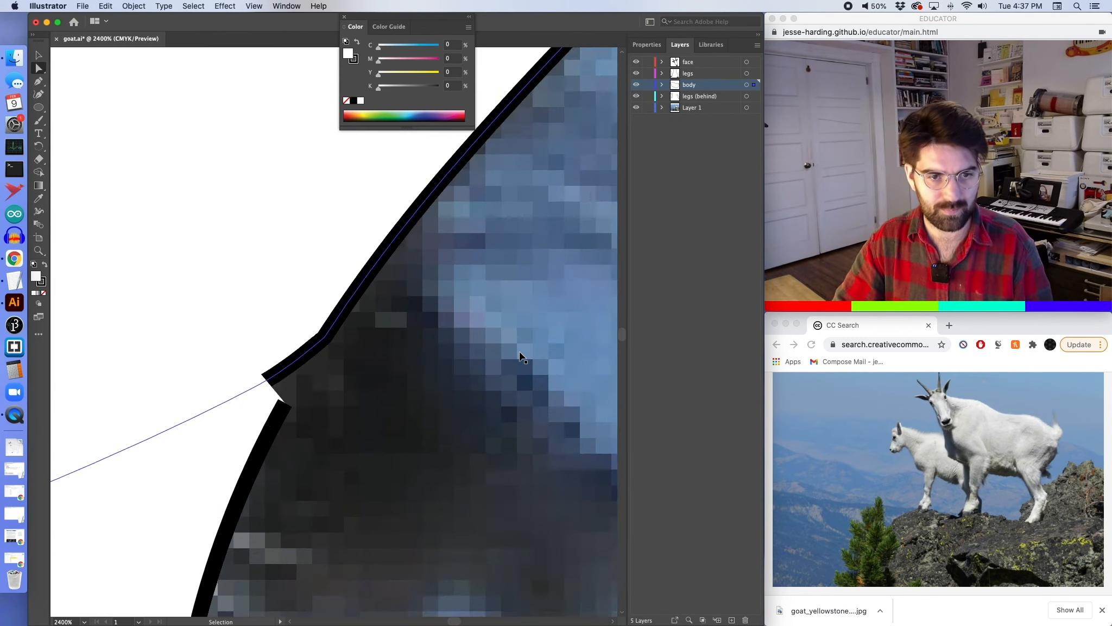
{"action": "key", "text": "super+equal"}
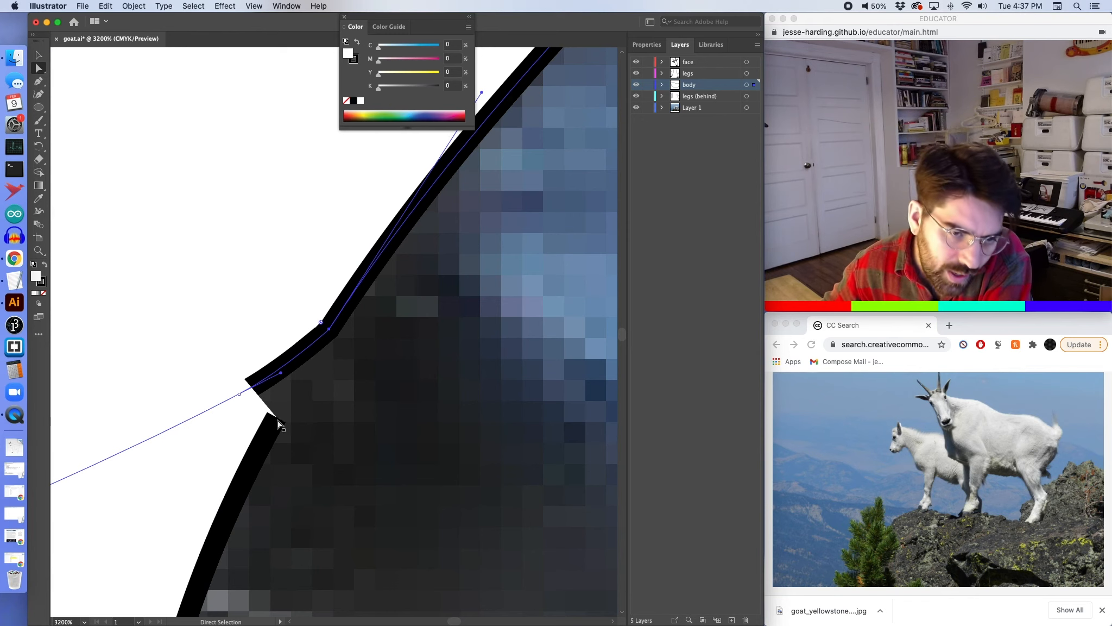
{"action": "left_click_drag", "start_coordinate": [278, 423], "coordinate": [244, 389]}
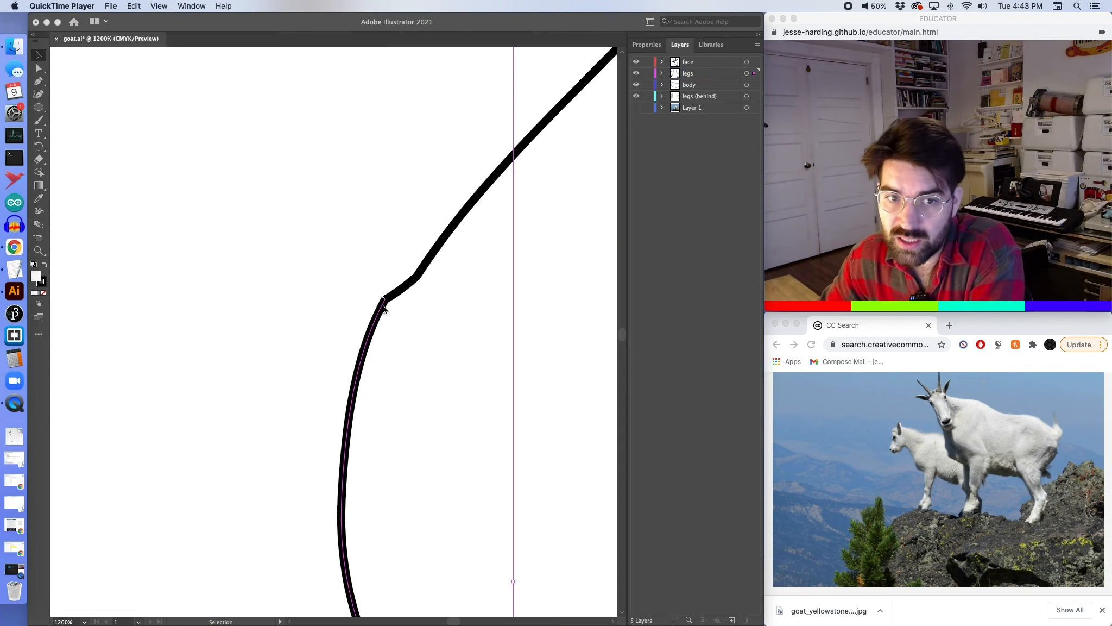
Select the near hind leg's path and give its 1 pt stroke a round cap, with the full stroke options displayed.
{"action": "left_click", "coordinate": [384, 302]}
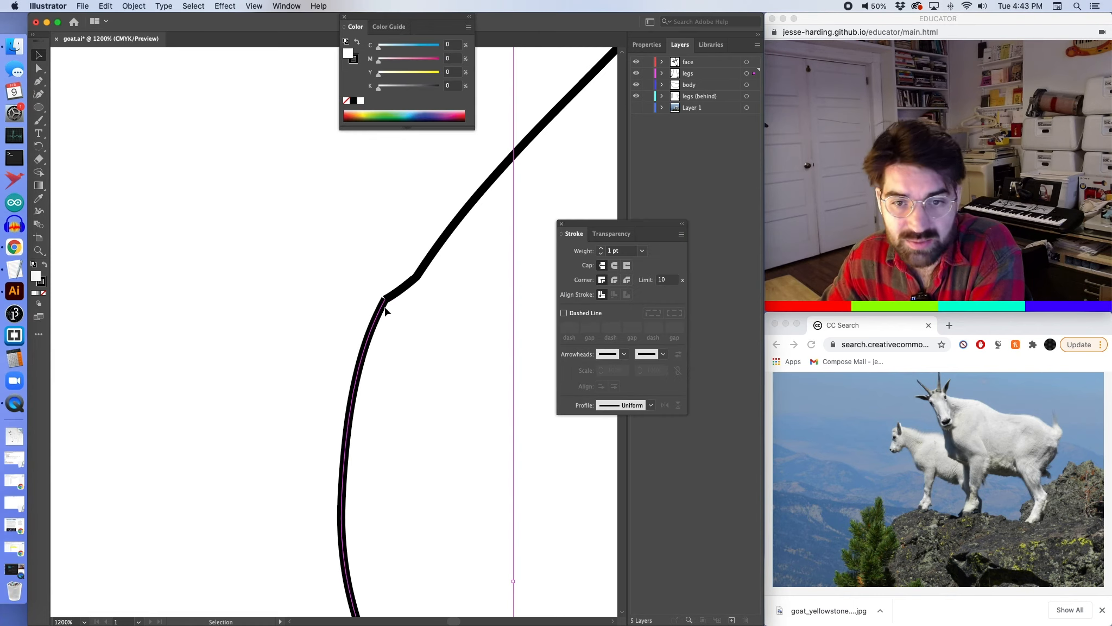
{"action": "left_click", "coordinate": [285, 6]}
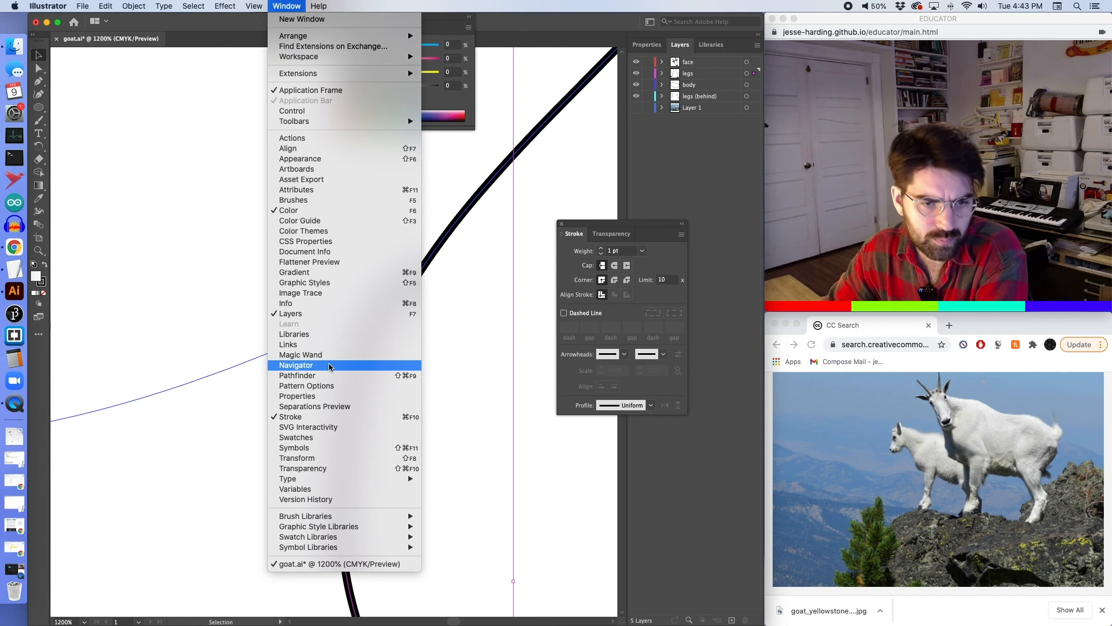
{"action": "left_click", "coordinate": [600, 228]}
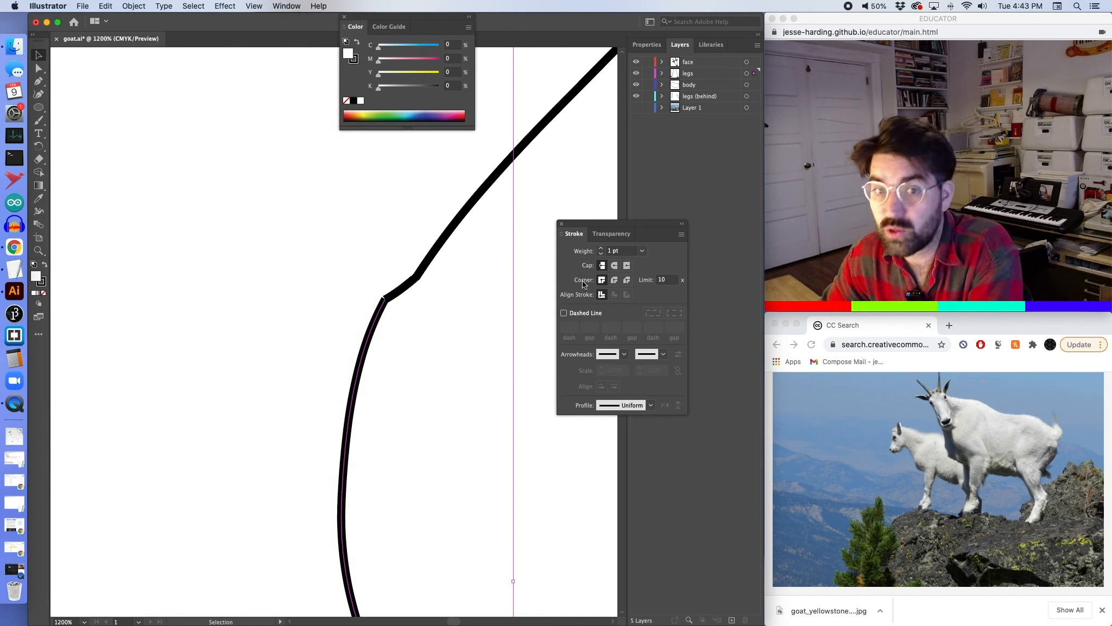
{"action": "left_click", "coordinate": [679, 233]}
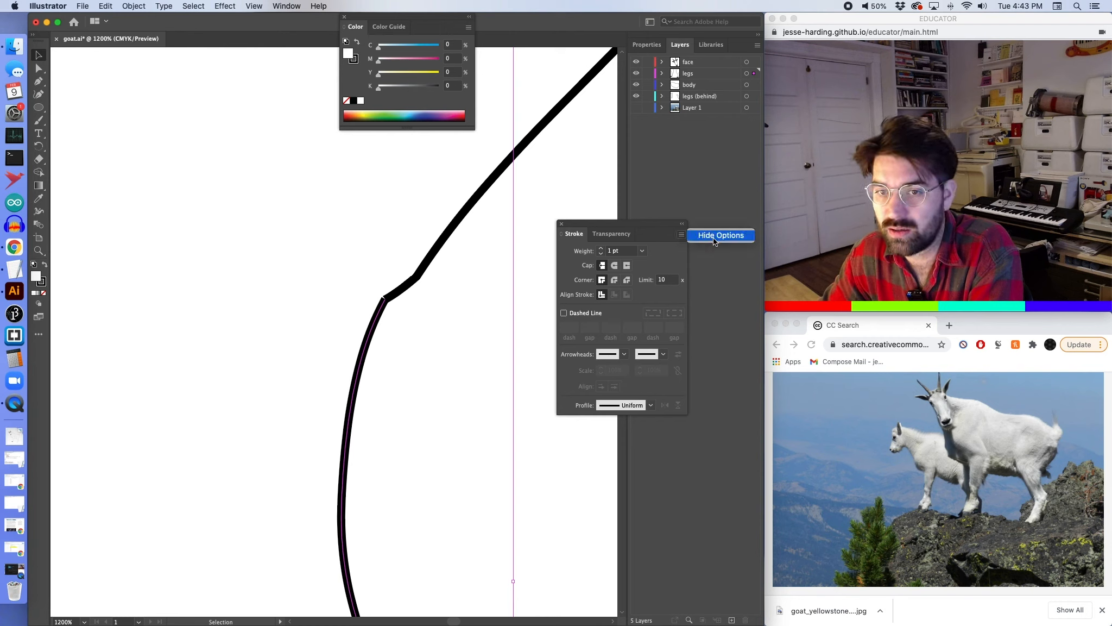
{"action": "left_click", "coordinate": [669, 237]}
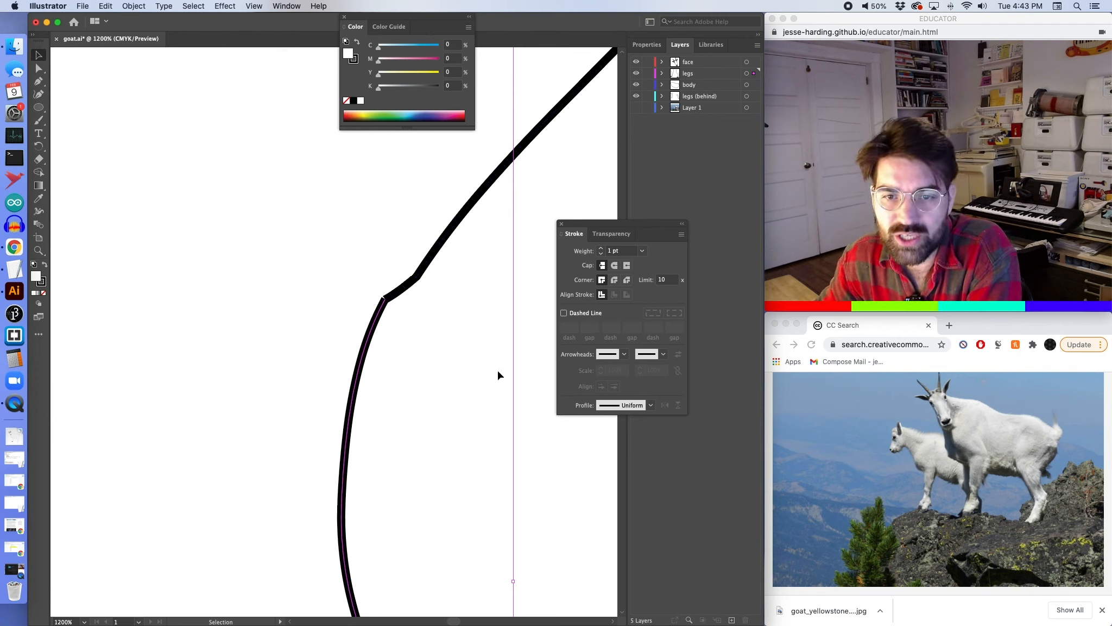
{"action": "left_click", "coordinate": [615, 265]}
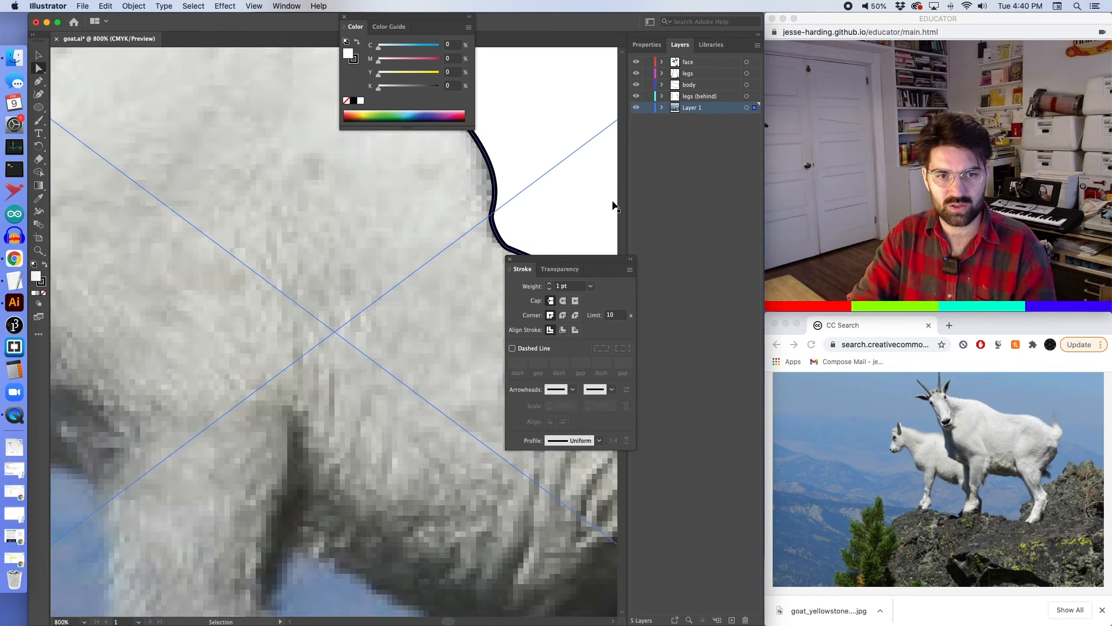
Hide the reference photo on "Layer 1" and move the floating stroke settings clear of the artboard.
{"action": "scroll", "coordinate": [613, 205], "scroll_direction": "down", "scroll_amount": 10}
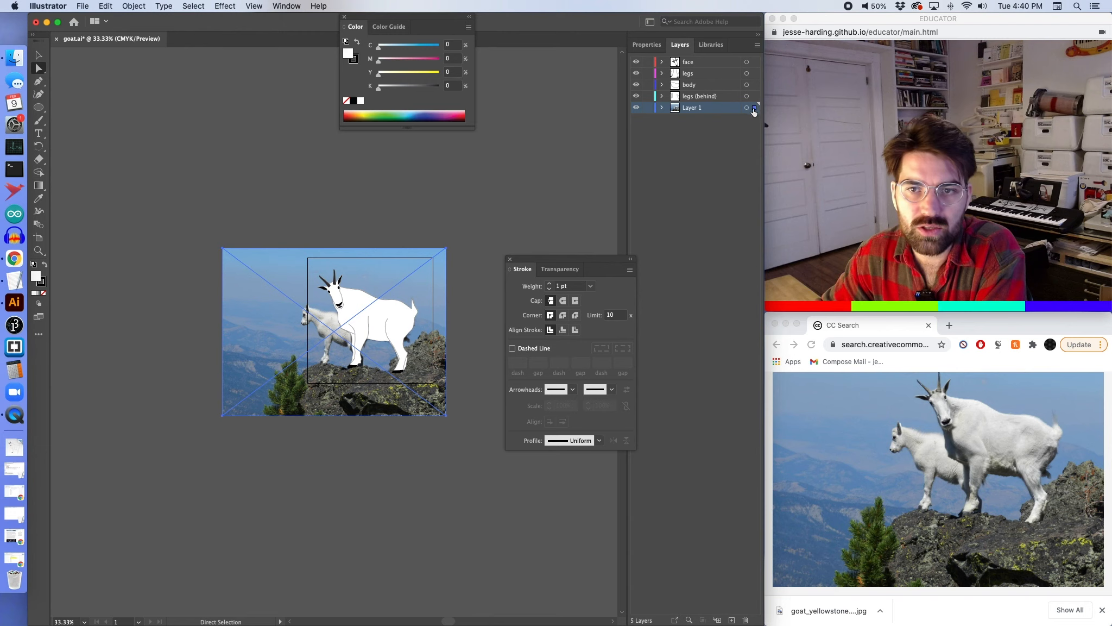
{"action": "left_click", "coordinate": [663, 109]}
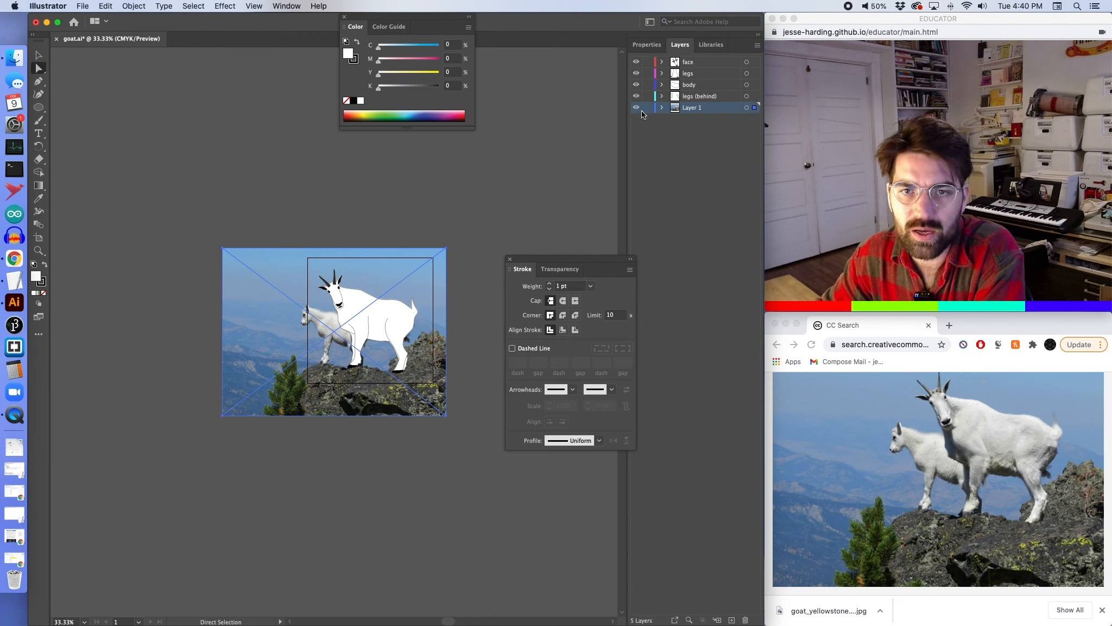
{"action": "left_click", "coordinate": [637, 109]}
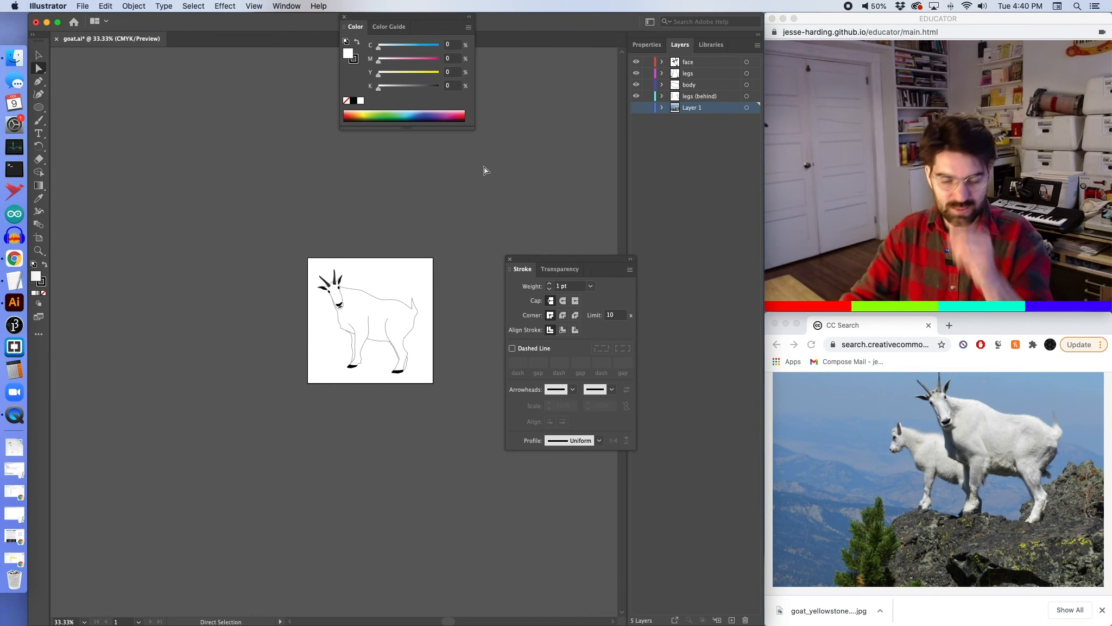
{"action": "key", "text": "super+equal"}
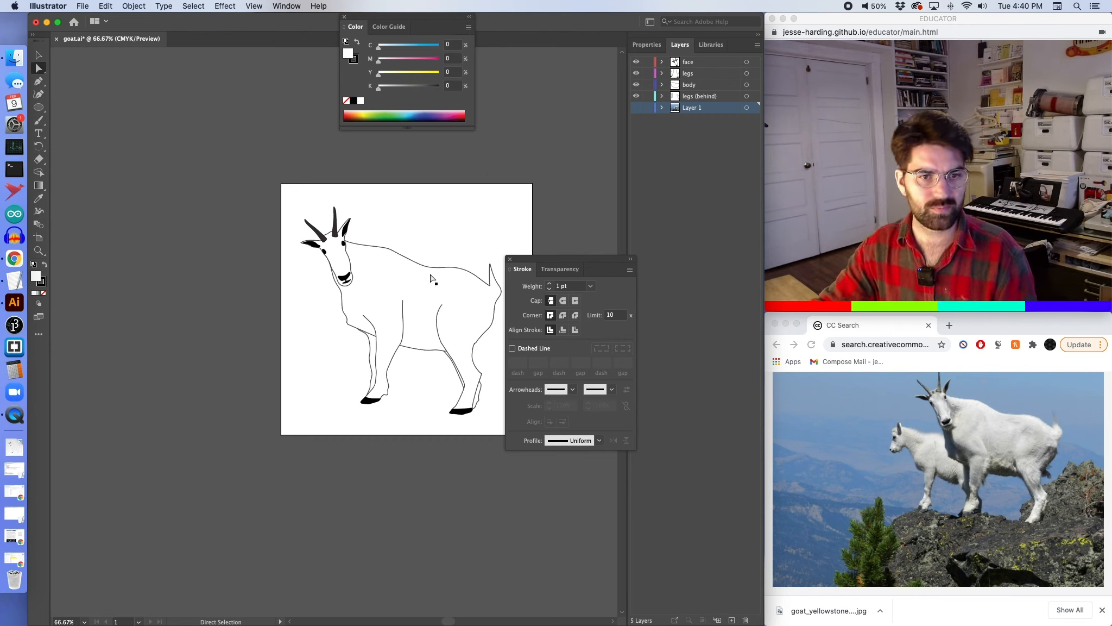
{"action": "left_click_drag", "start_coordinate": [542, 259], "coordinate": [593, 222]}
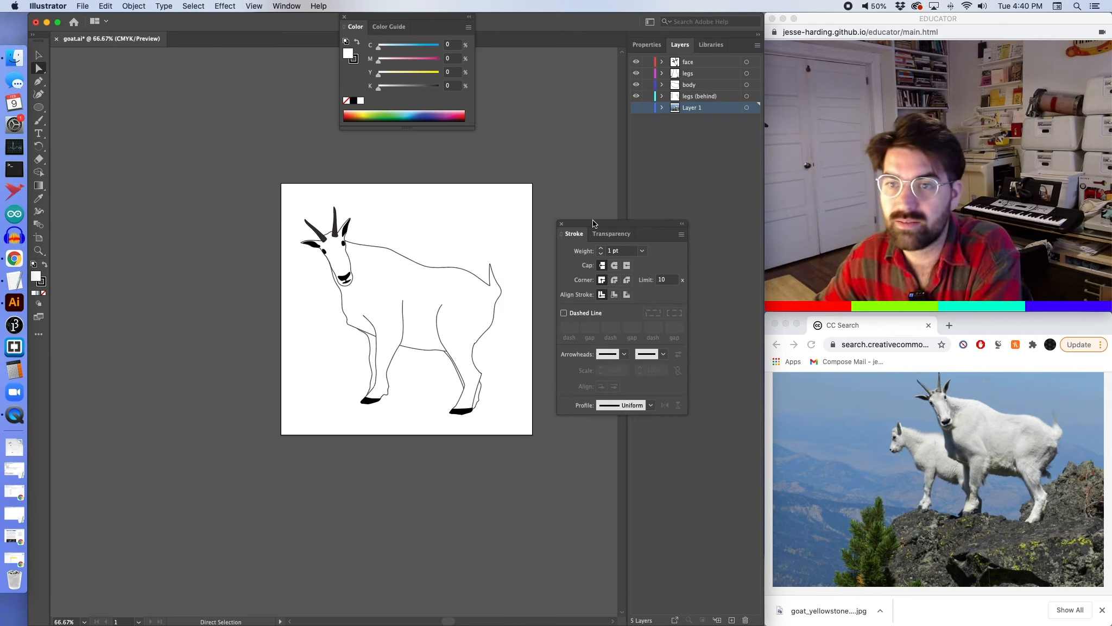